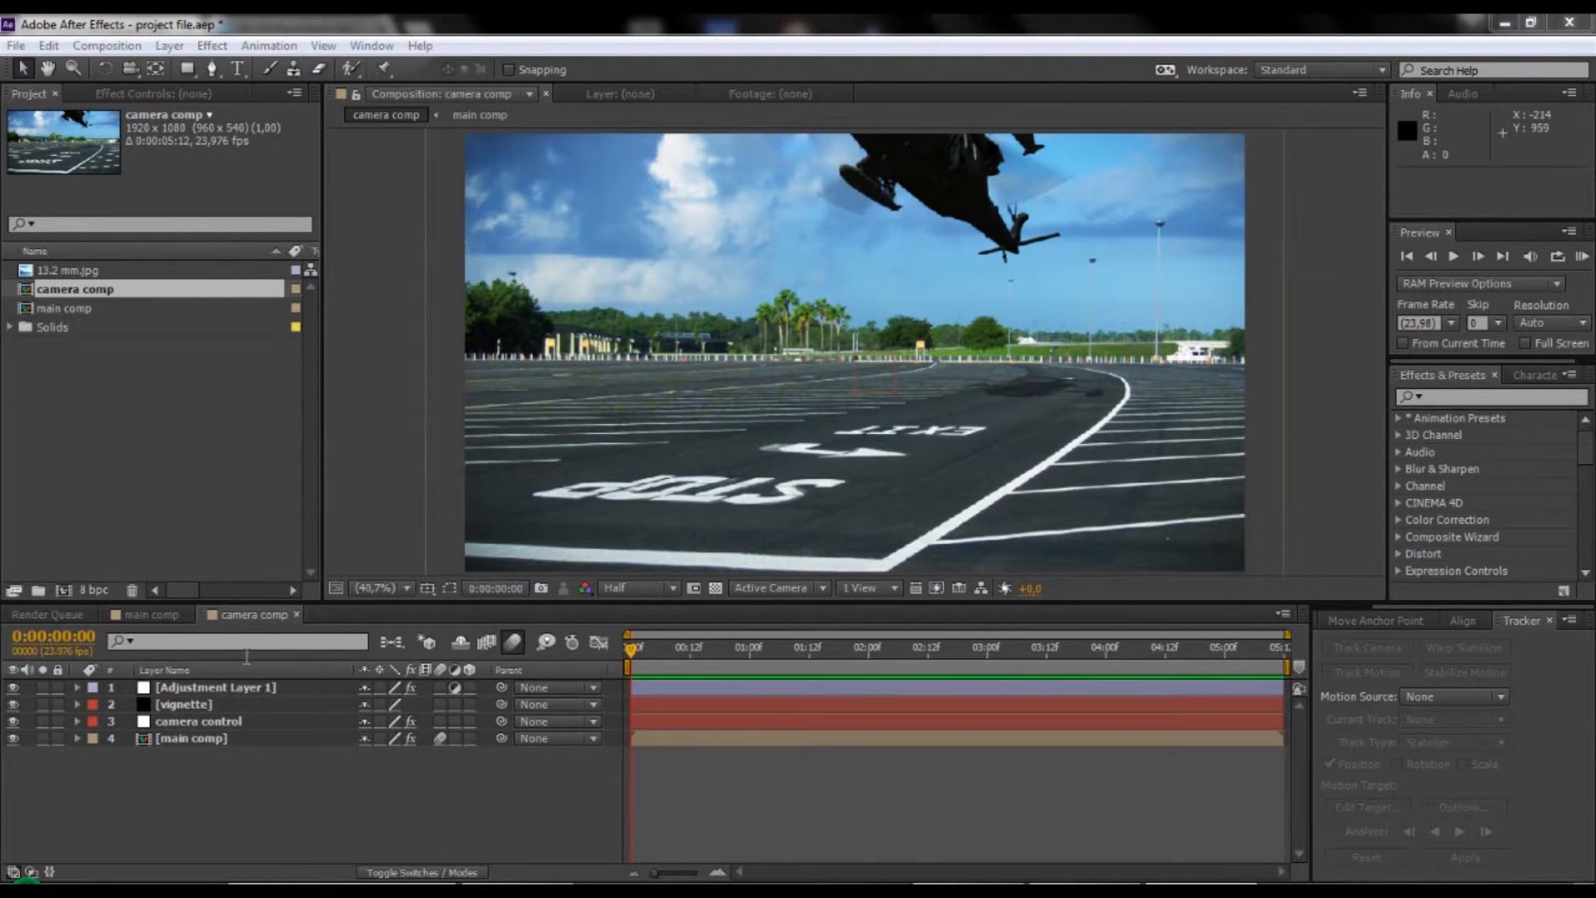
Play back the camera comp to review the helicopter shot.
left_click(266, 615)
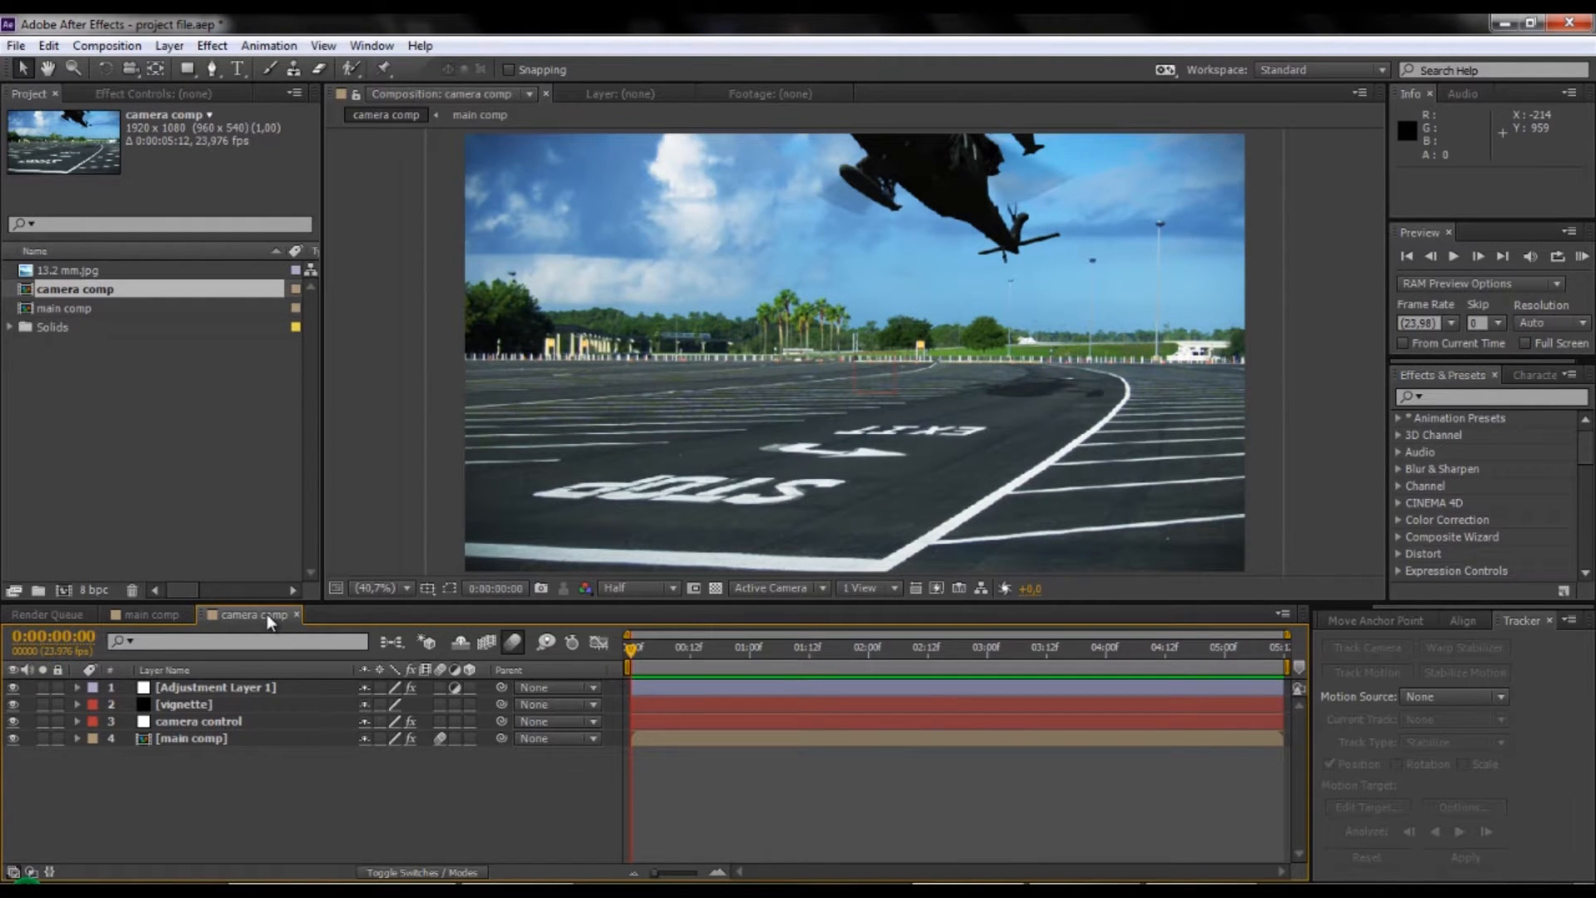
key("space")
Create a new 1920 × 1080 px composition at 23.976 fps with a duration of 0:00:05:12.
left_click(94, 47)
left_click(108, 71)
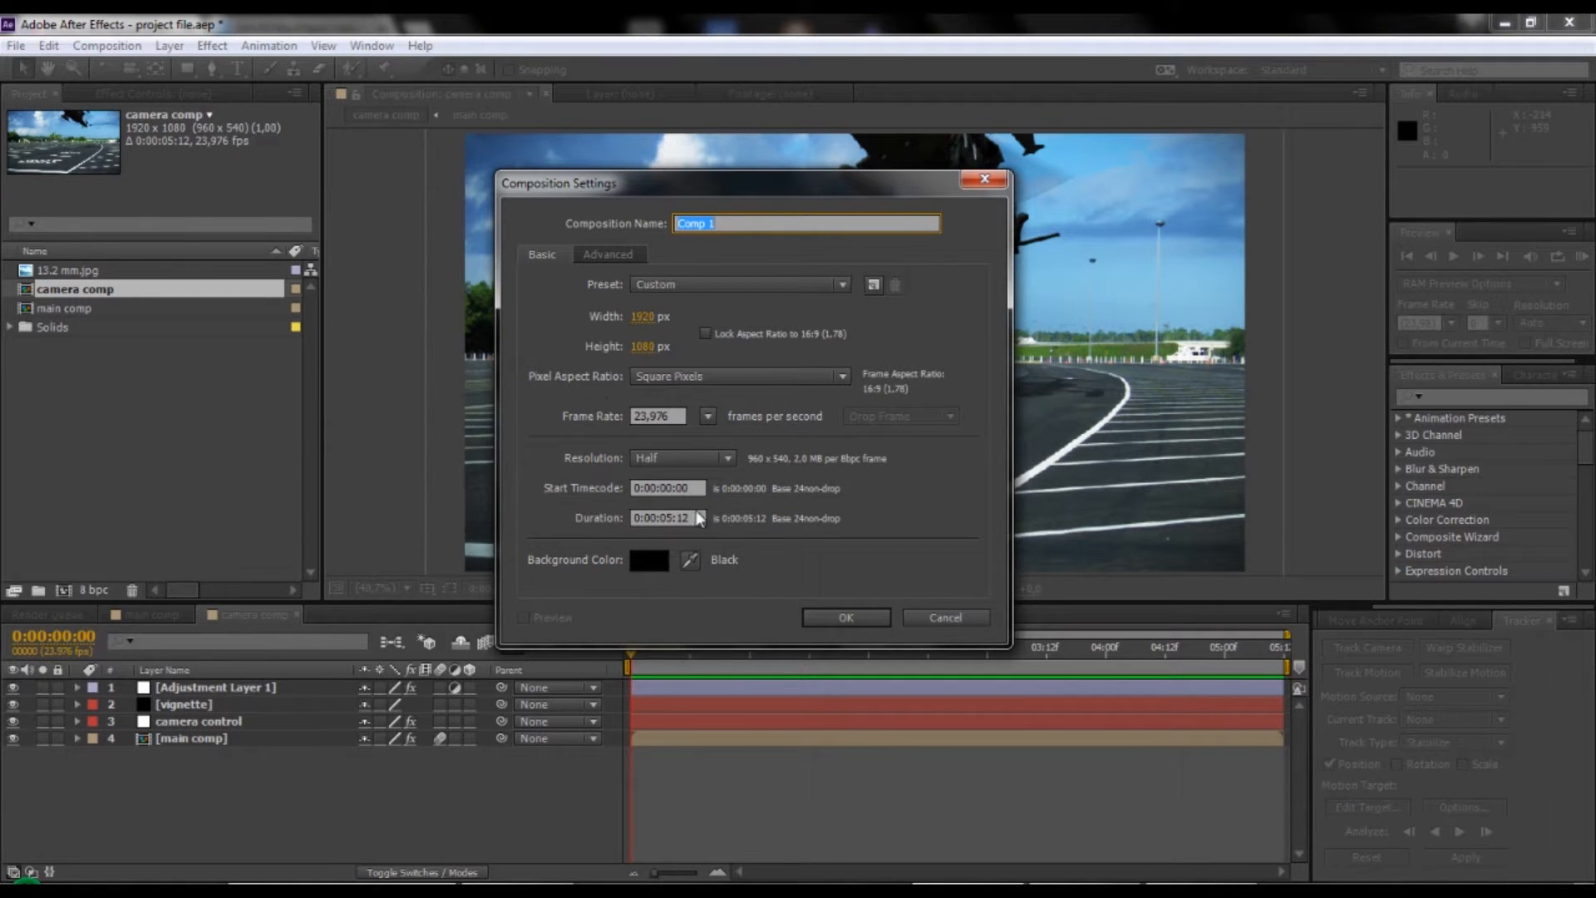
left_click(821, 616)
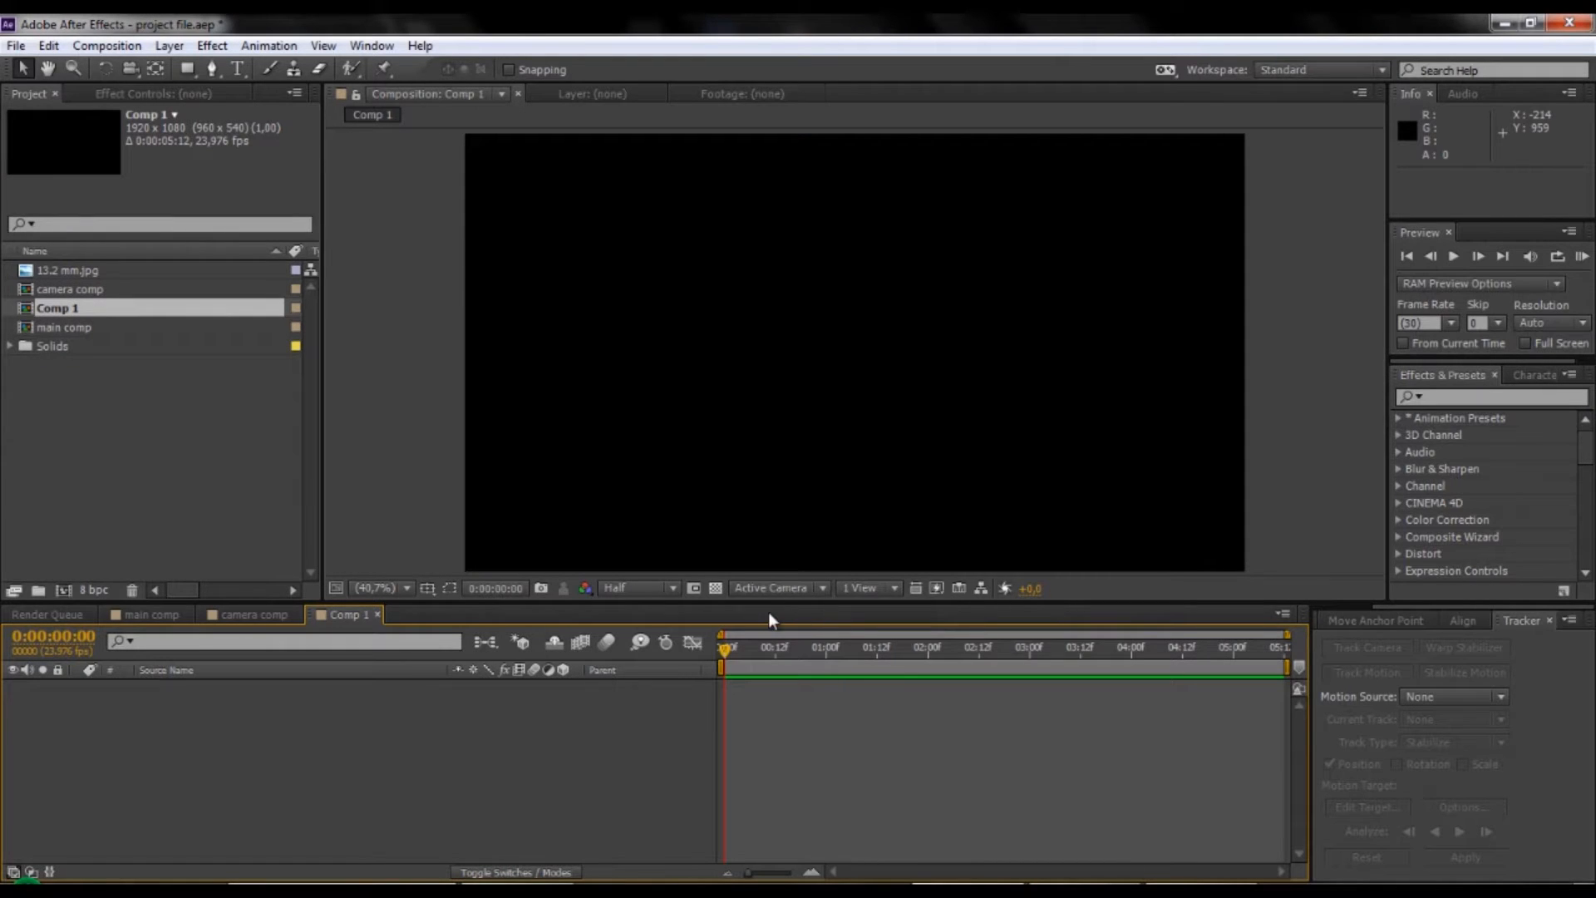
Open the 13.2 mm.jpg footage and examine the parking lot photo.
double_click(72, 274)
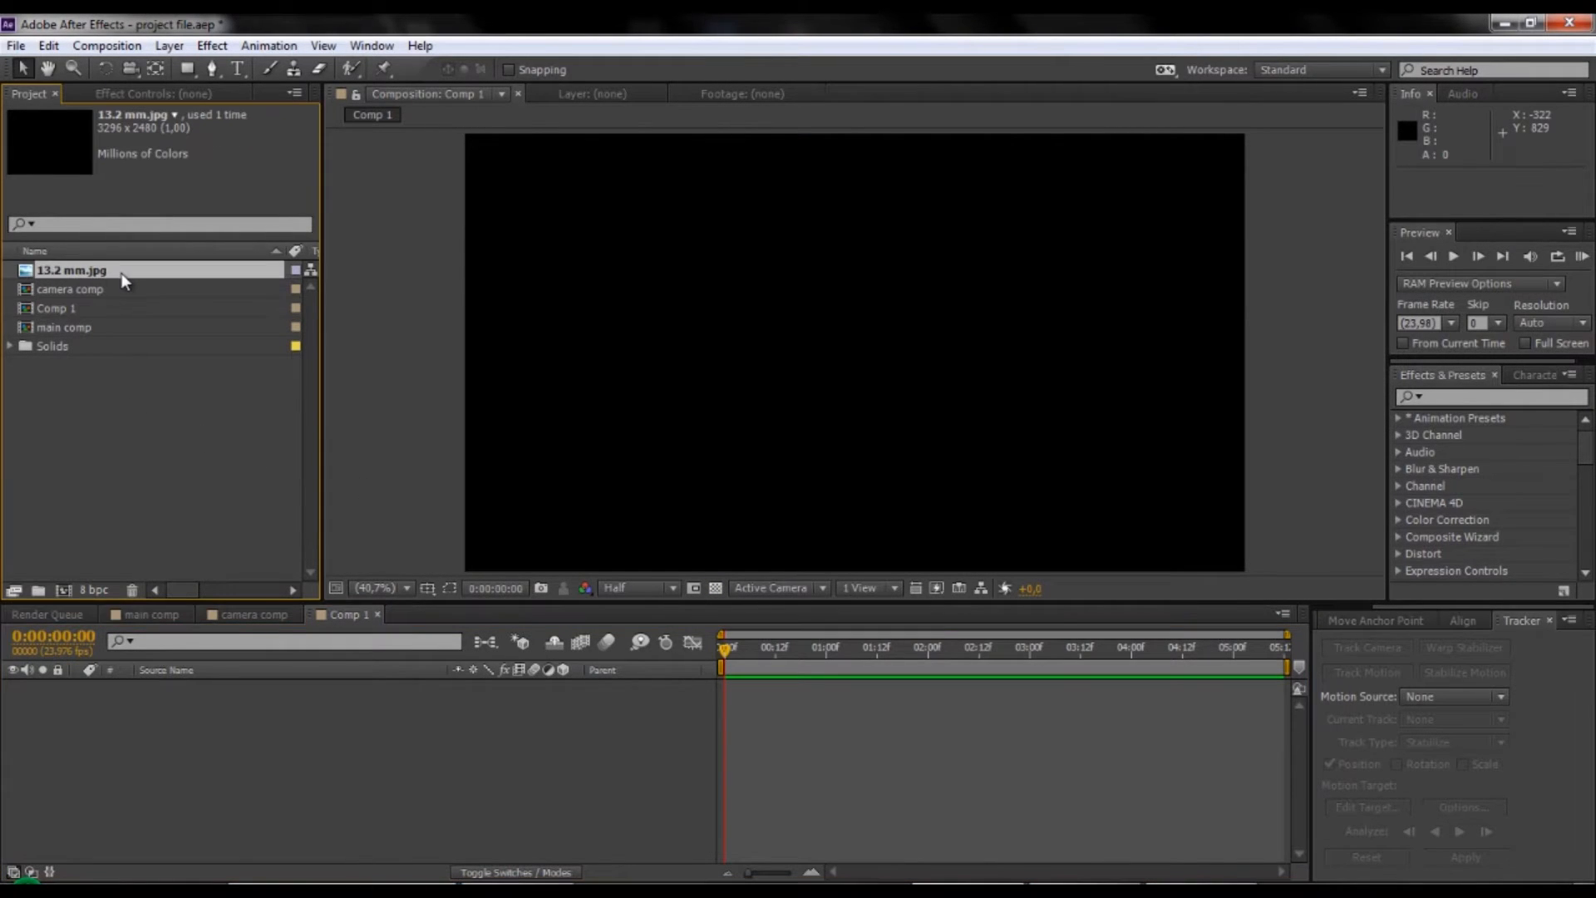
scroll(663, 391, "down", 2)
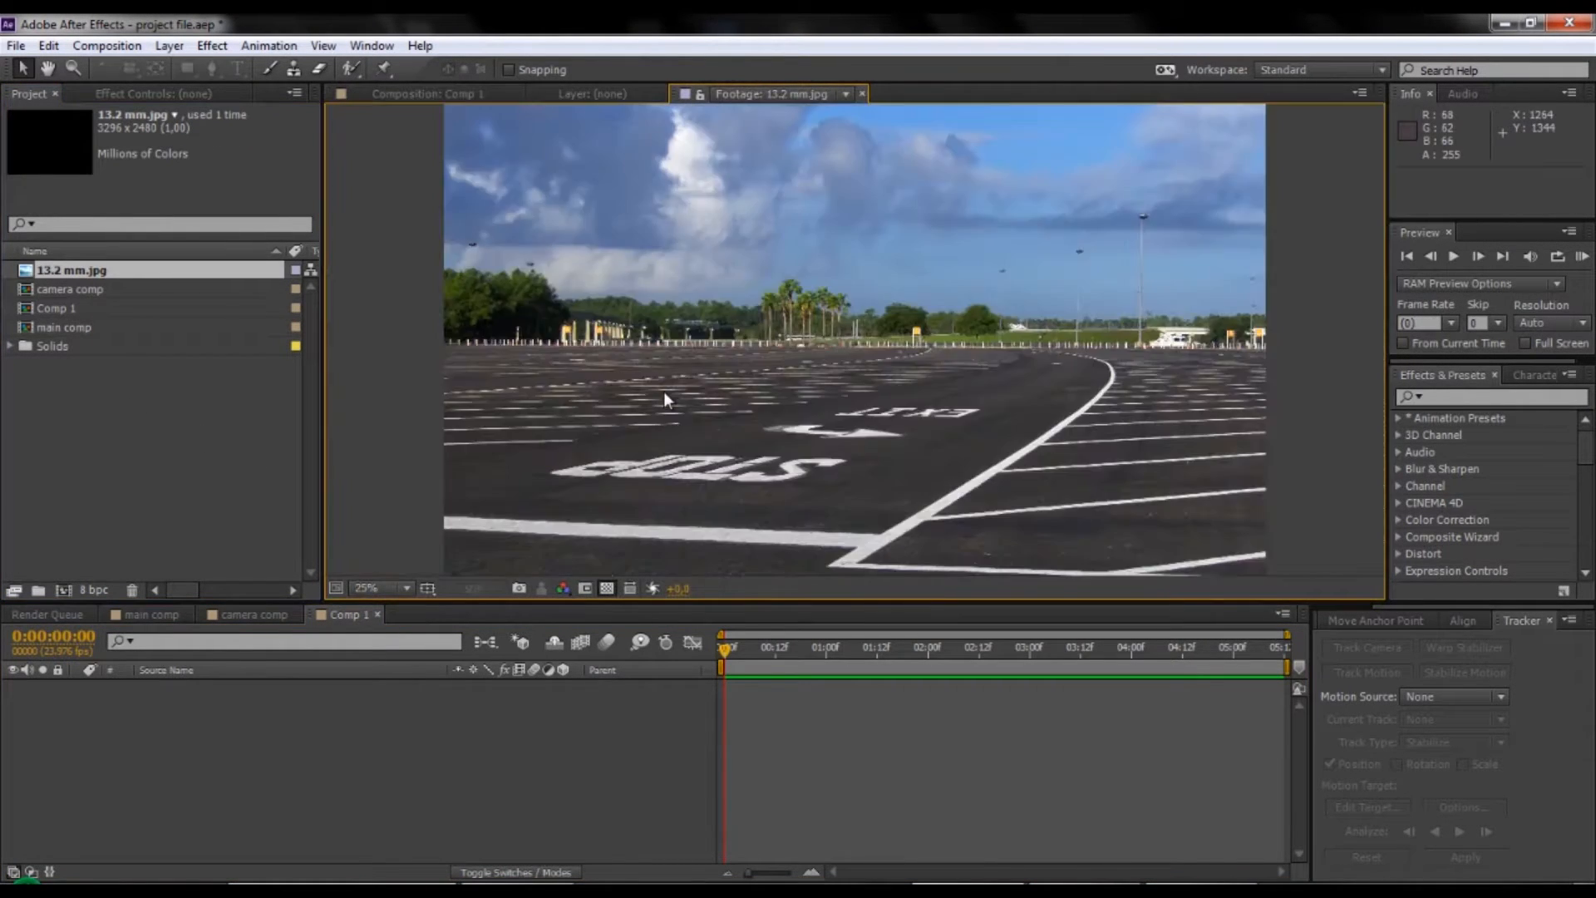
scroll(663, 390, "down", 2)
scroll(664, 390, "up", 2)
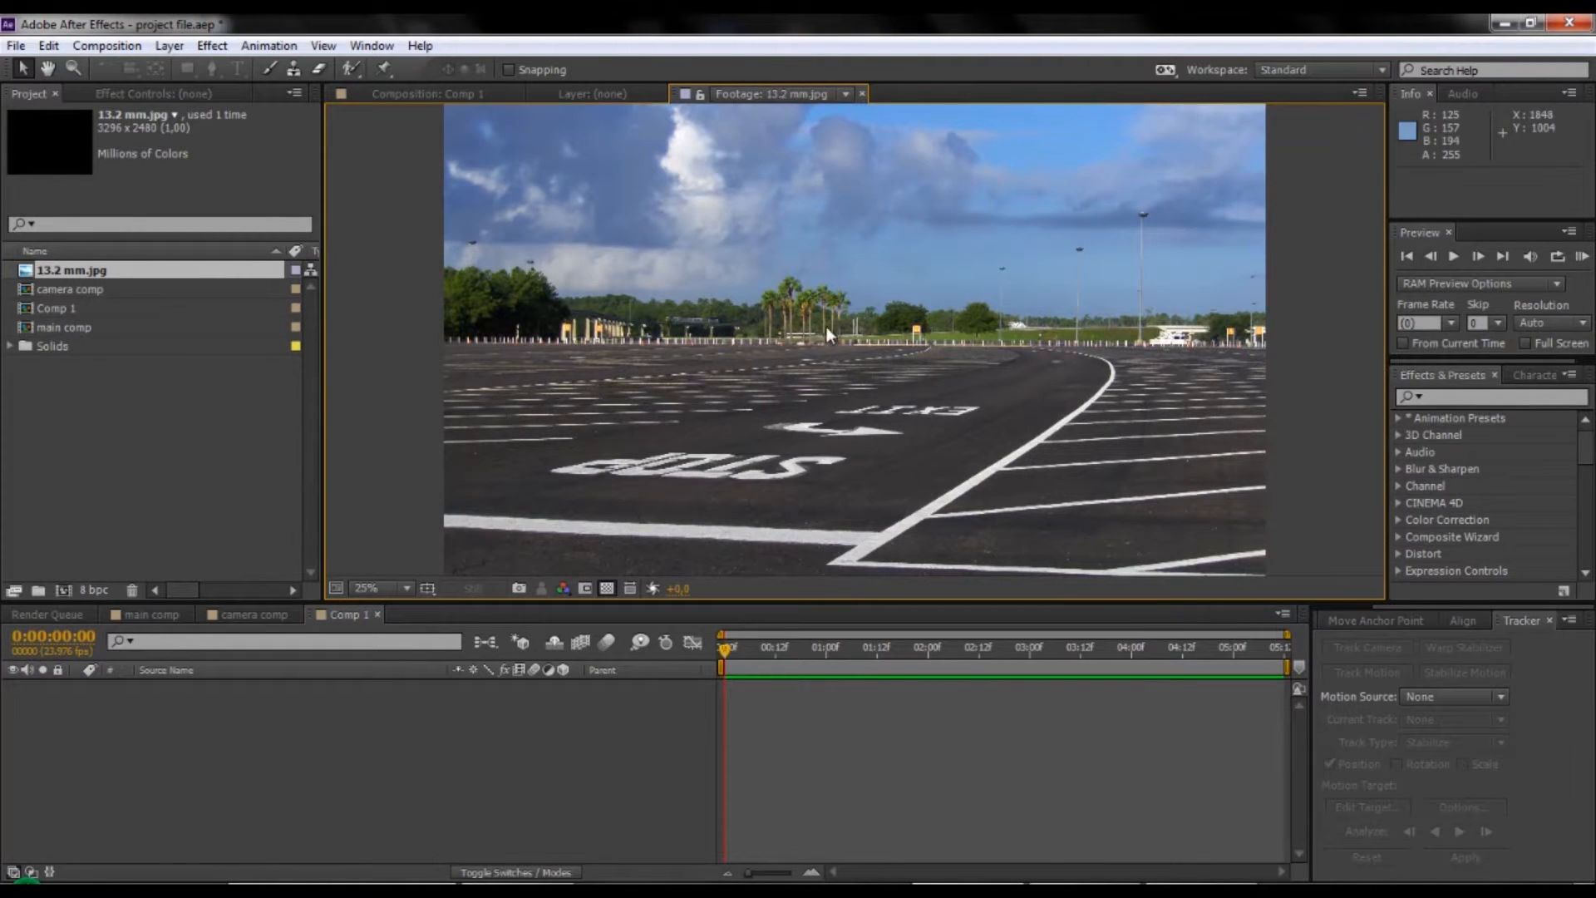
Add 13.2 mm.jpg to the new composition as a layer.
left_click_drag(120, 277, 217, 766)
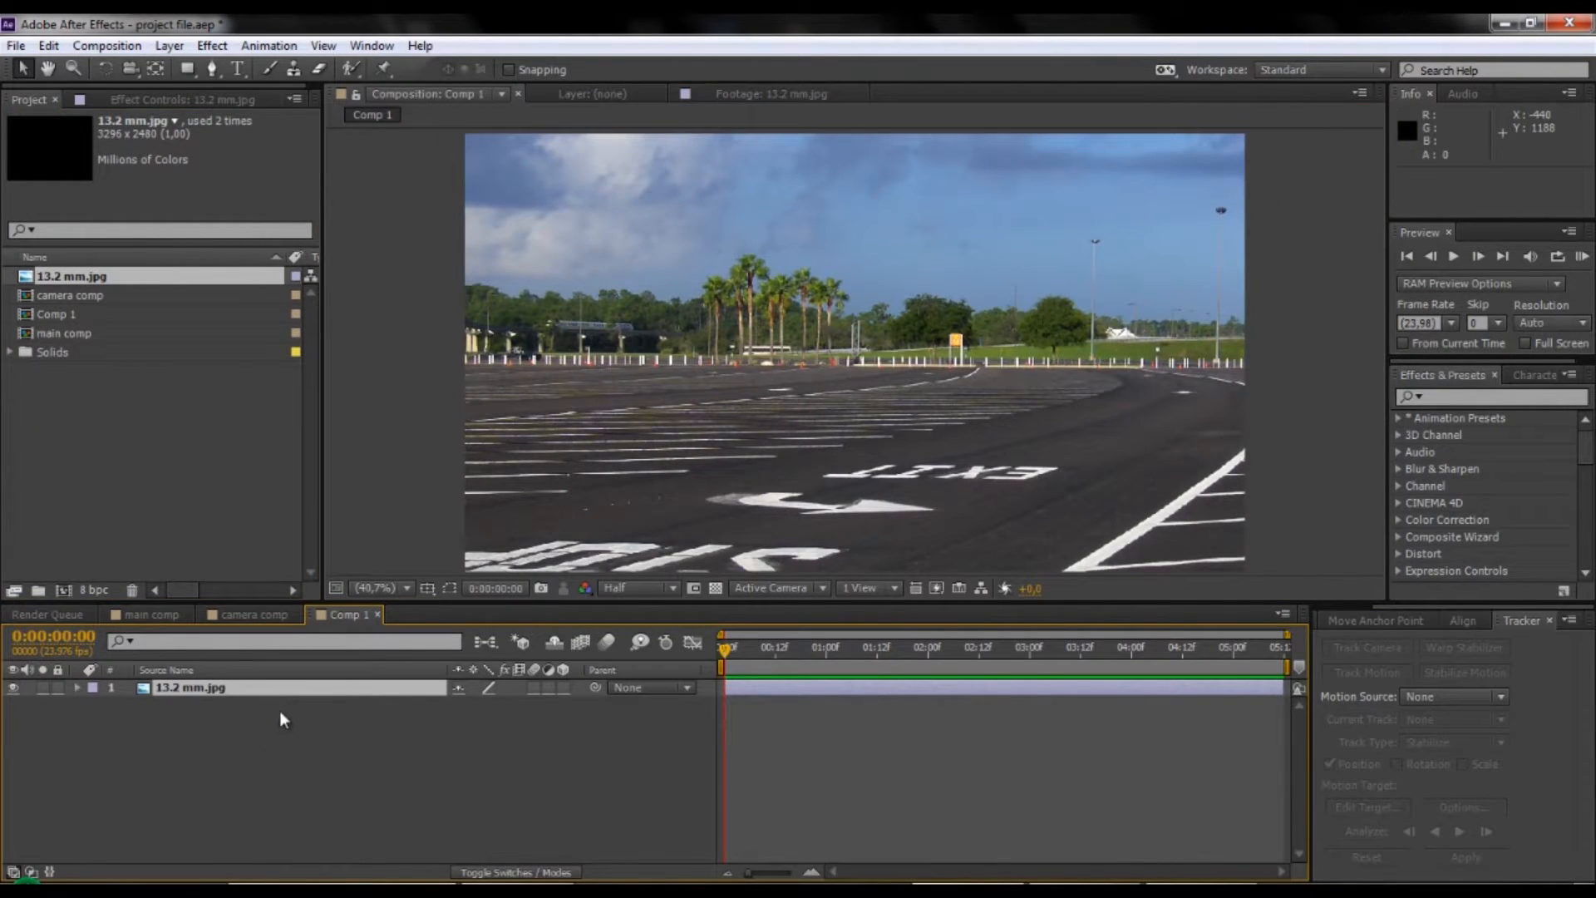
scroll(597, 394, "down", 4)
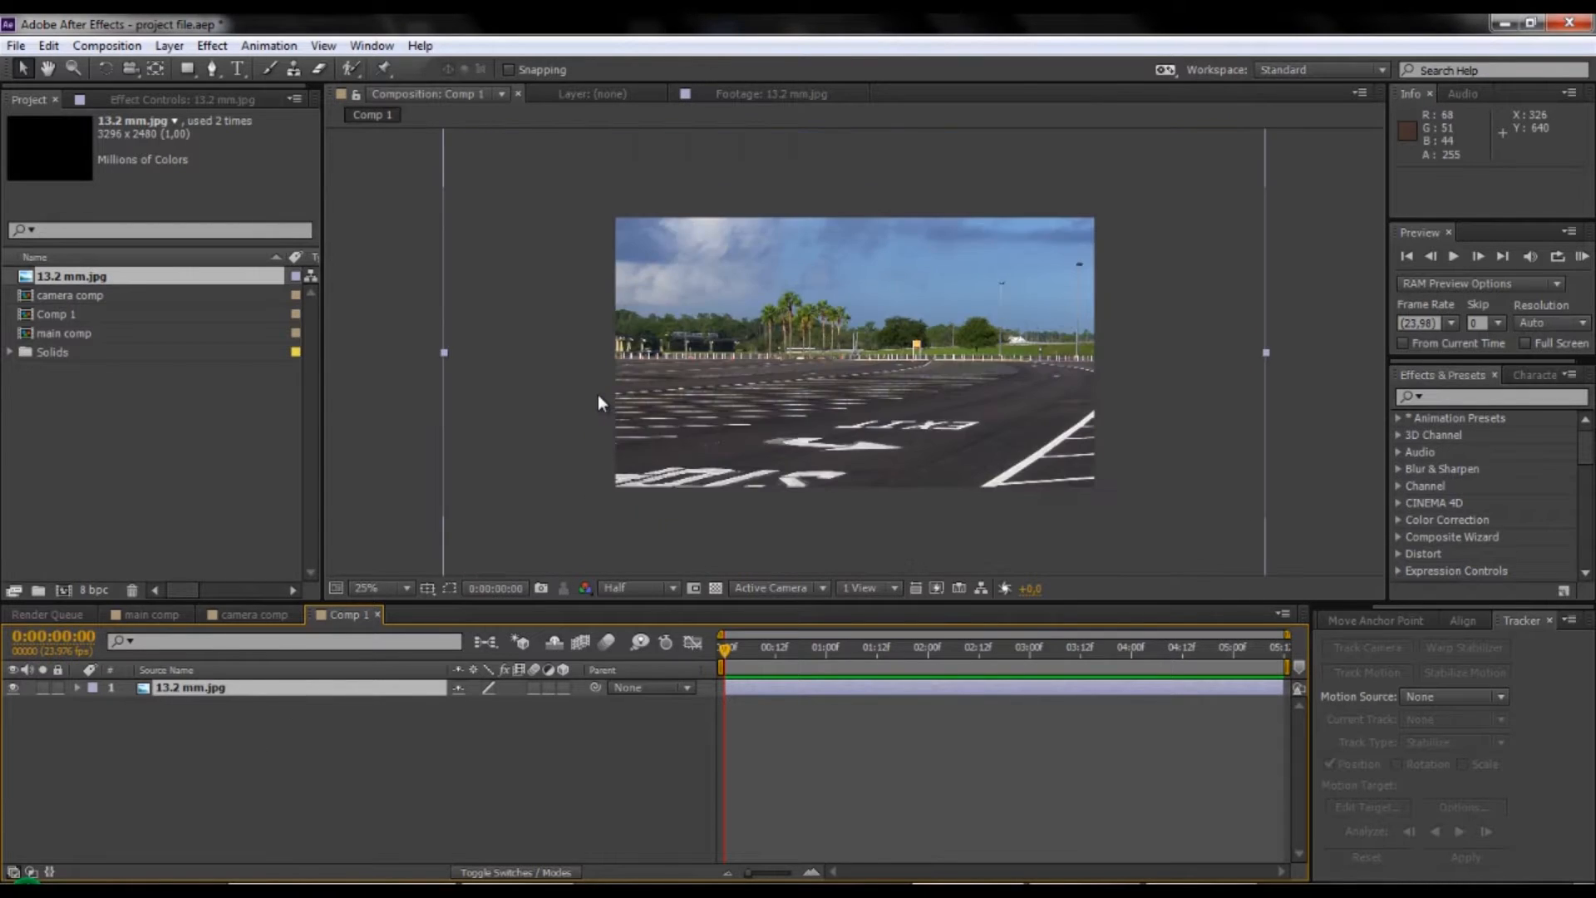
key("period")
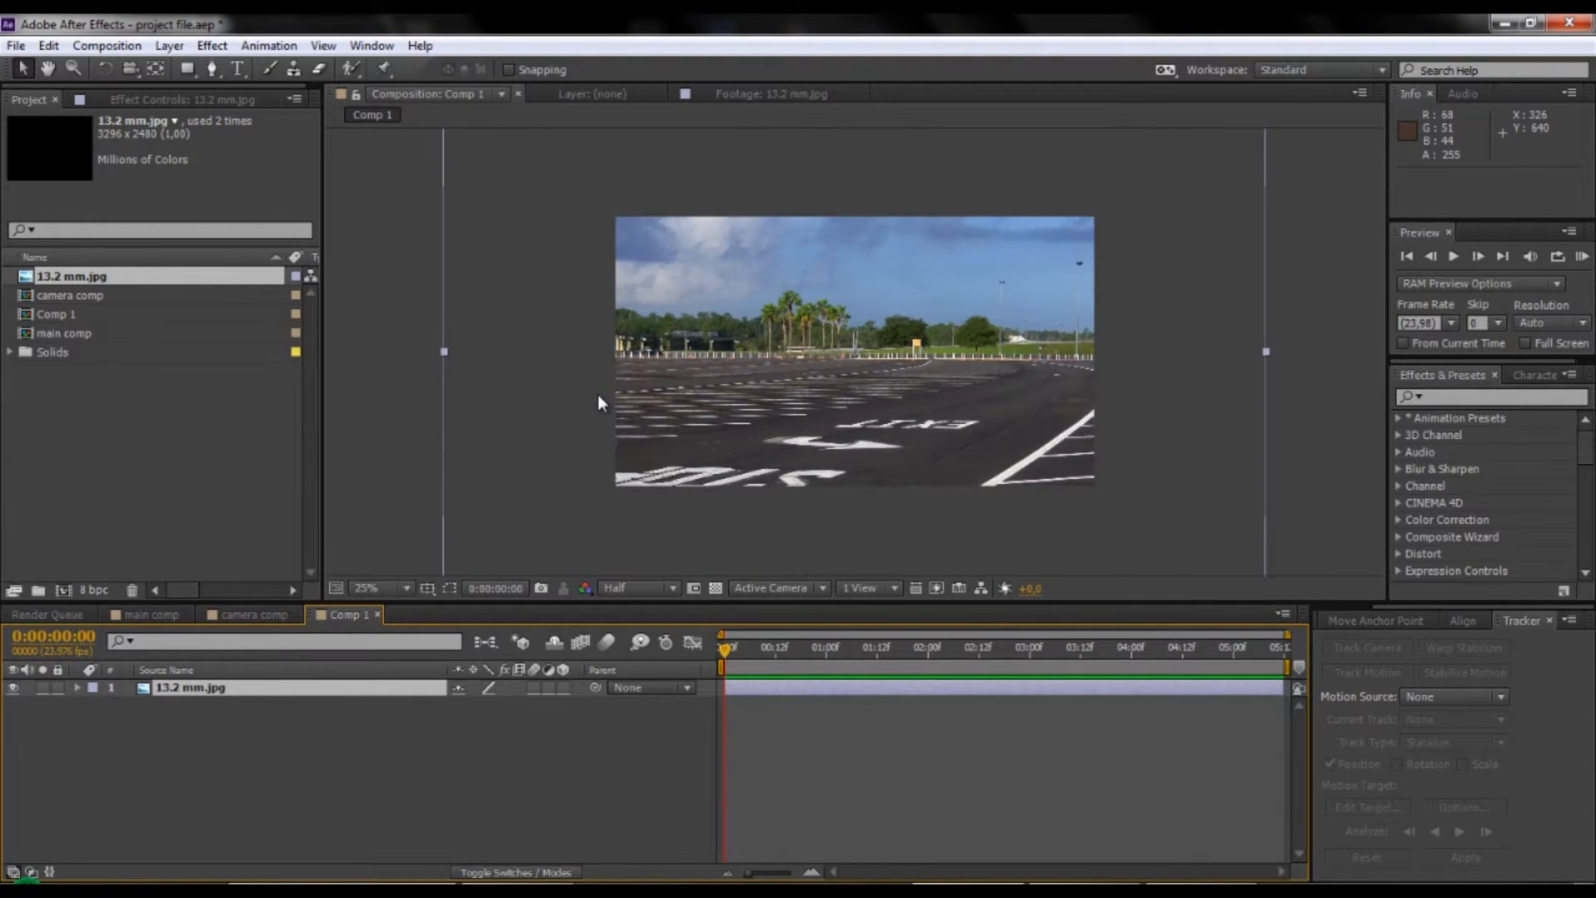
Try fitting the 13.2 mm.jpg layer to the composition height.
right_click(346, 695)
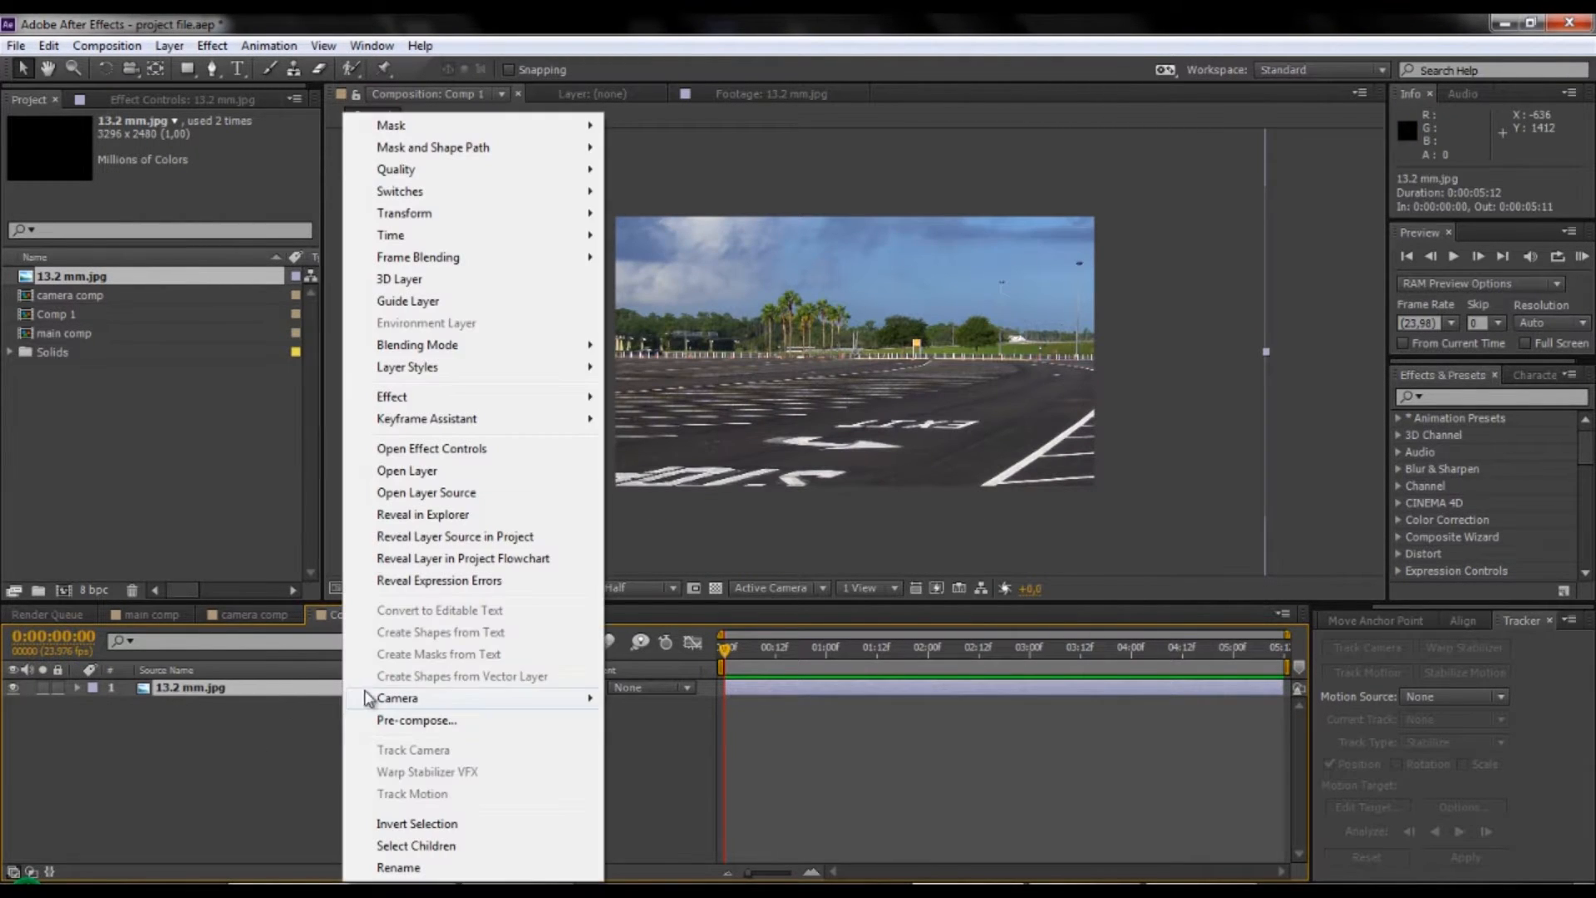
mouse_move(561, 213)
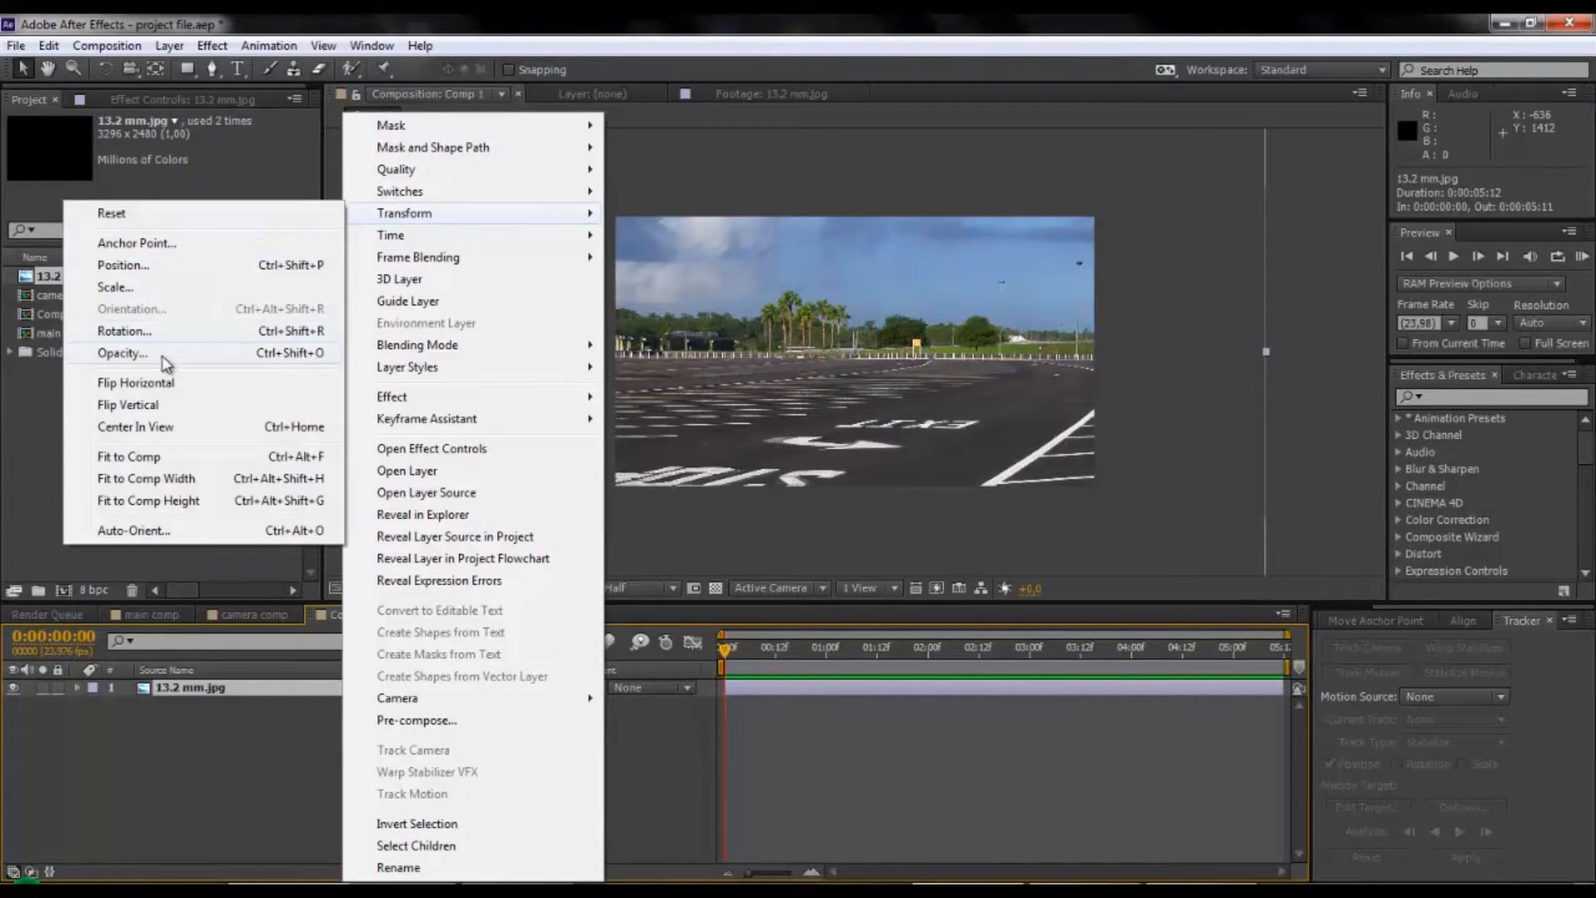
left_click(198, 500)
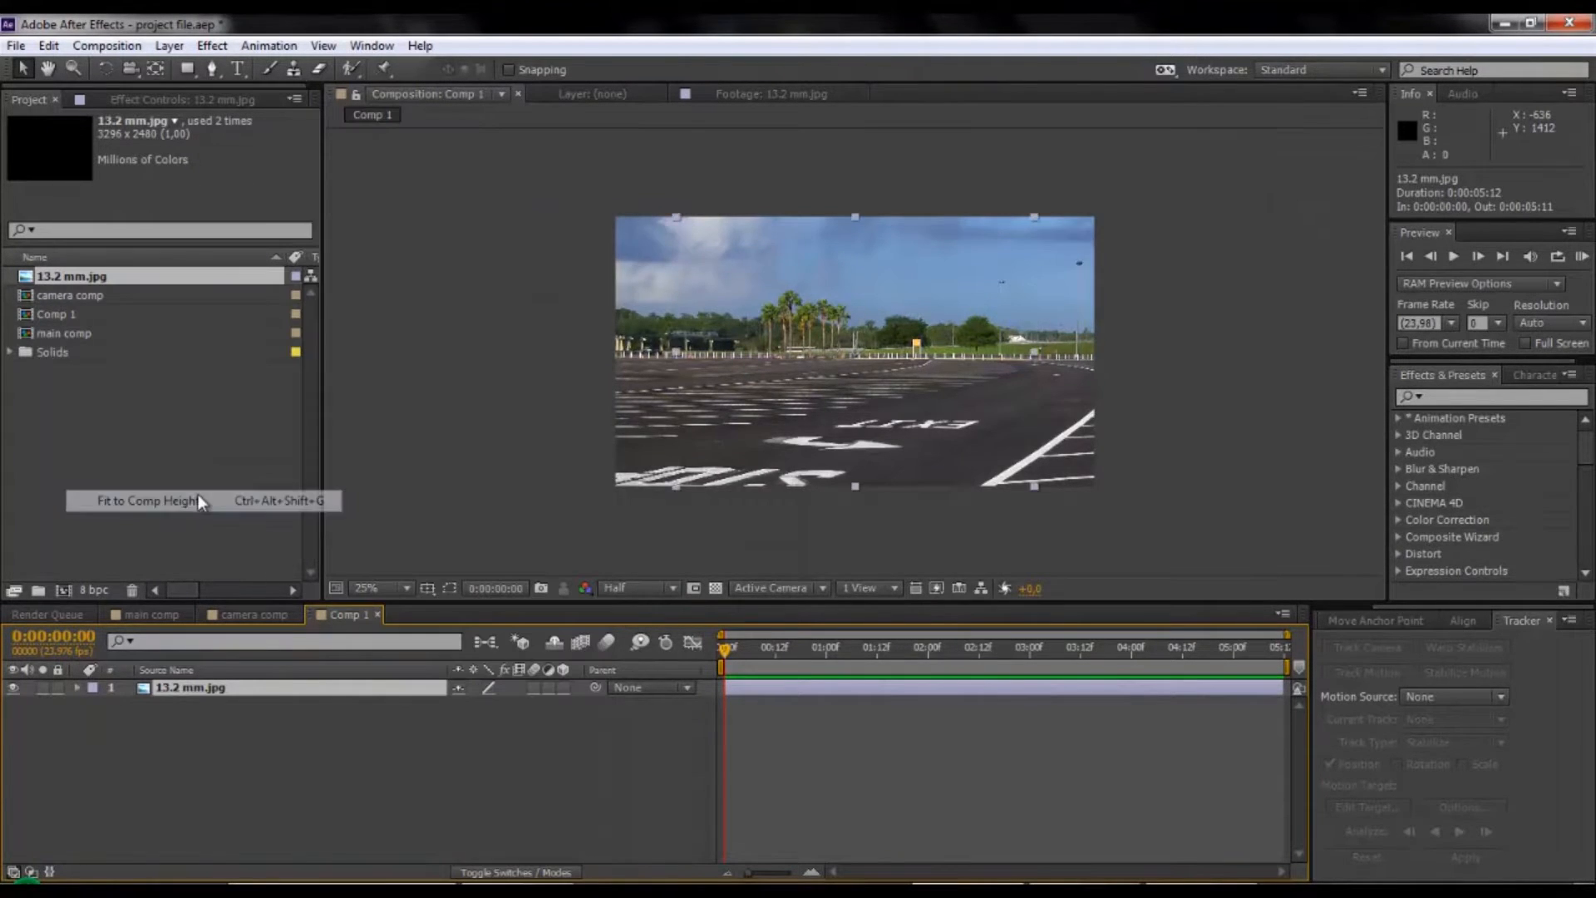
Fit the 13.2 mm.jpg layer to the composition width.
right_click(279, 695)
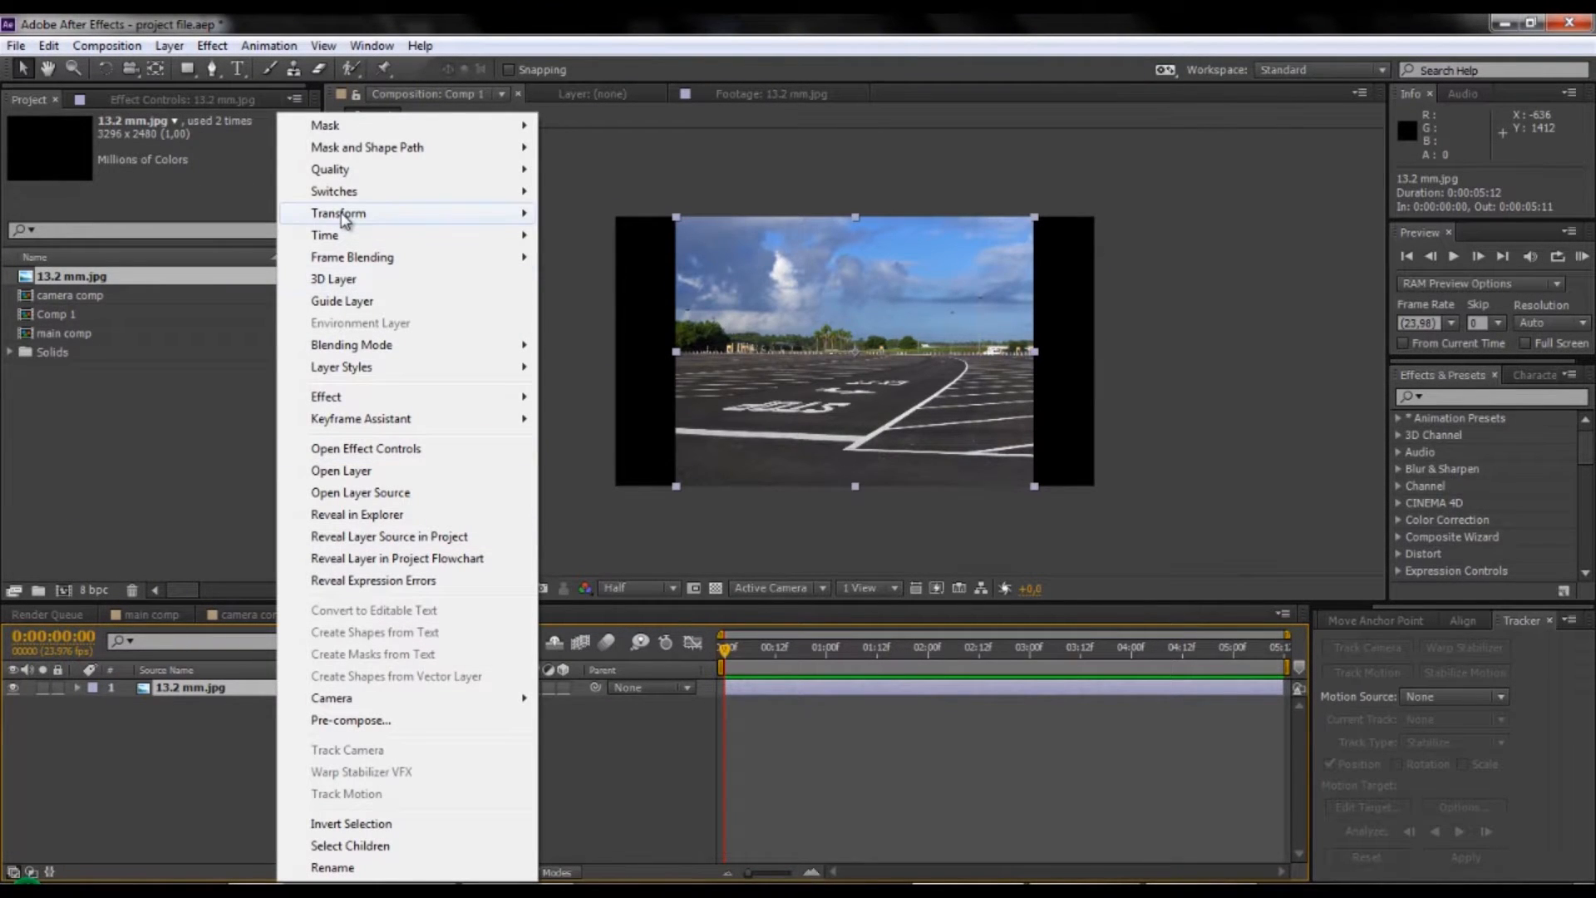
mouse_move(507, 213)
left_click(610, 479)
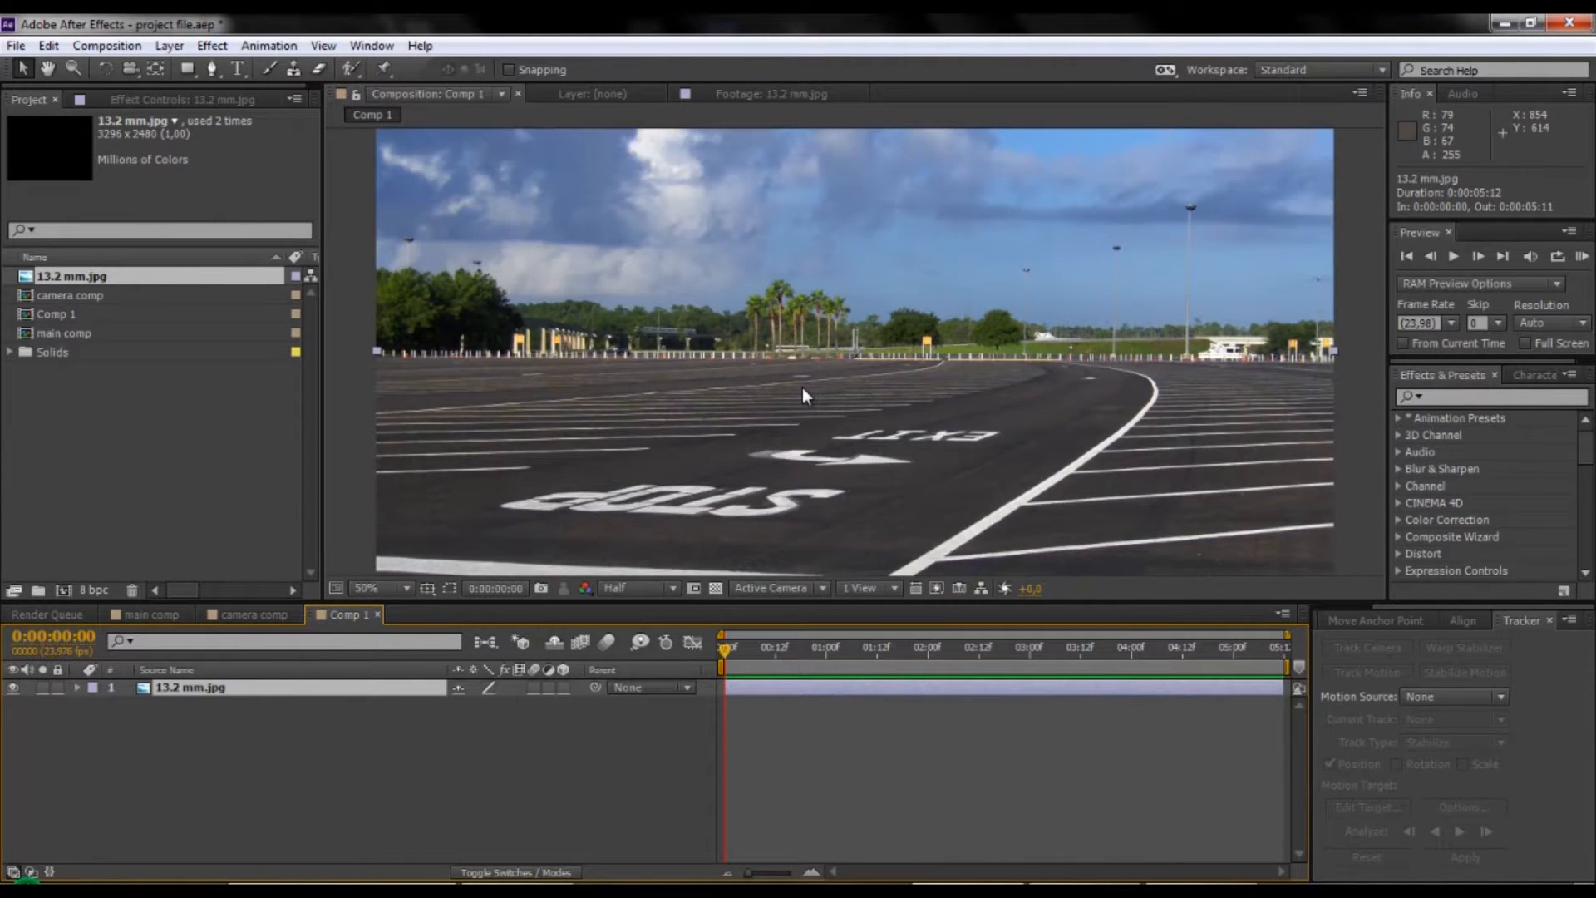
key("ctrl+z")
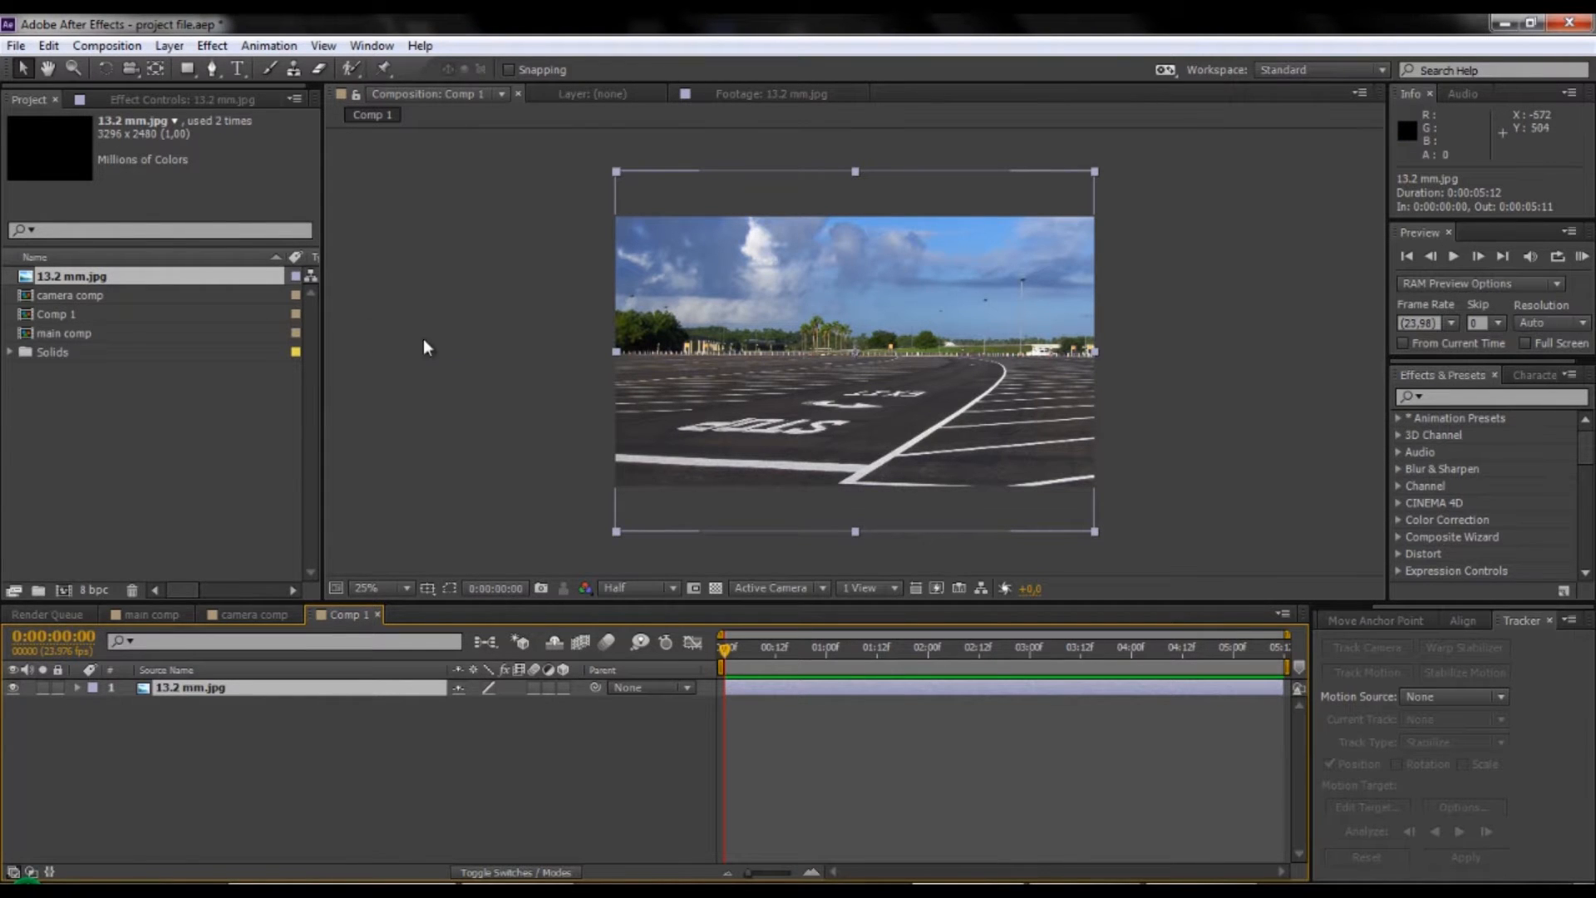
Create a black 1920 × 1080 px solid layer named grid.
left_click(168, 45)
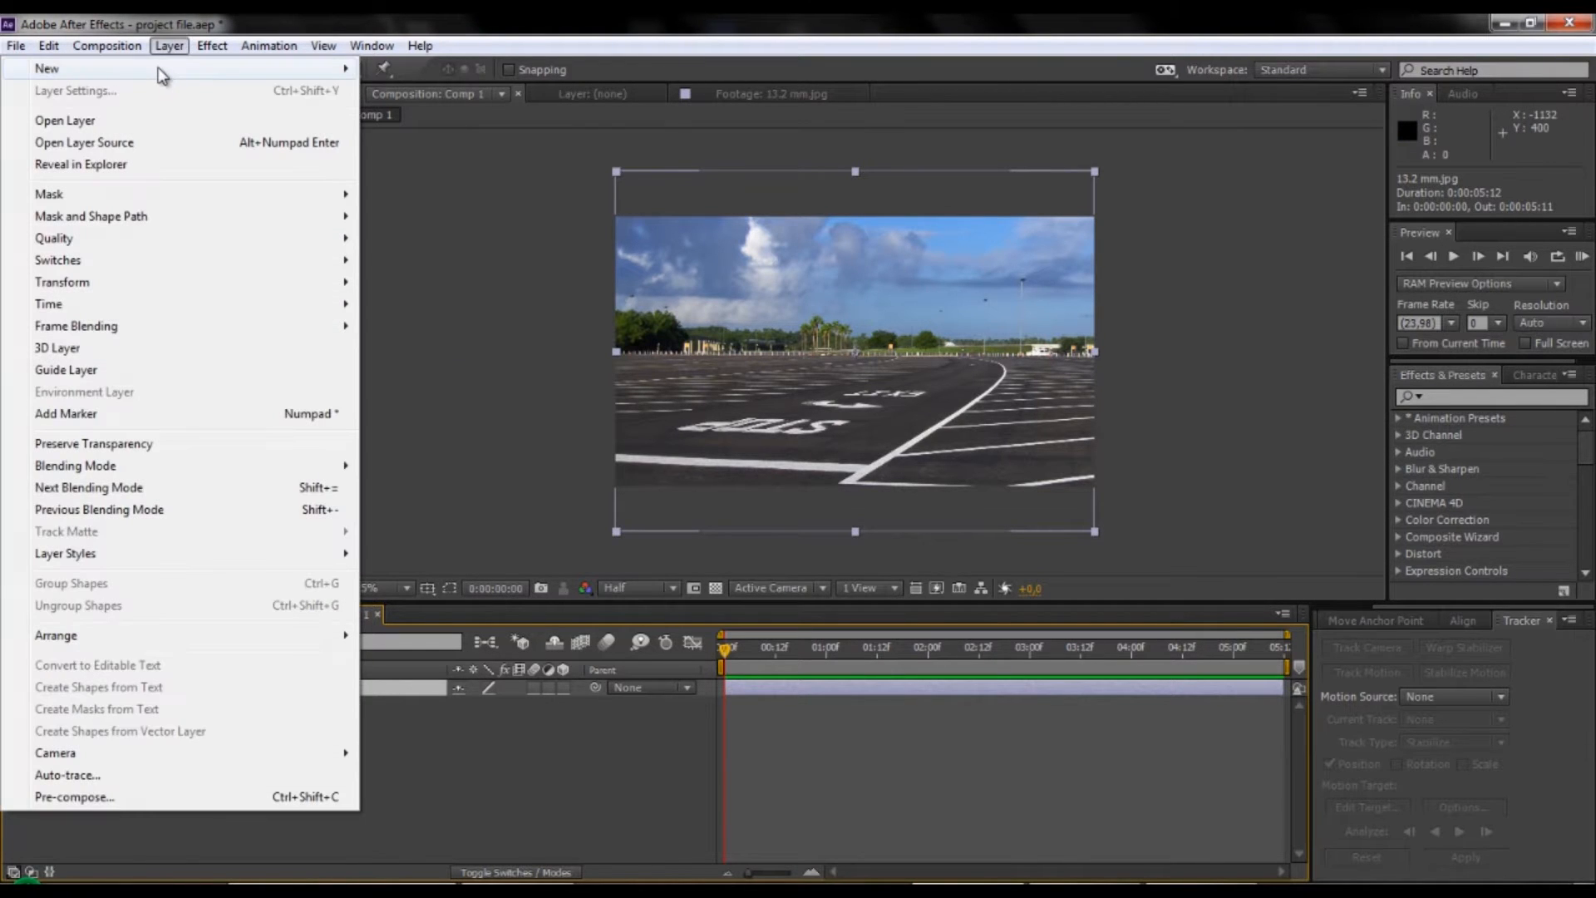
mouse_move(162, 73)
left_click(412, 90)
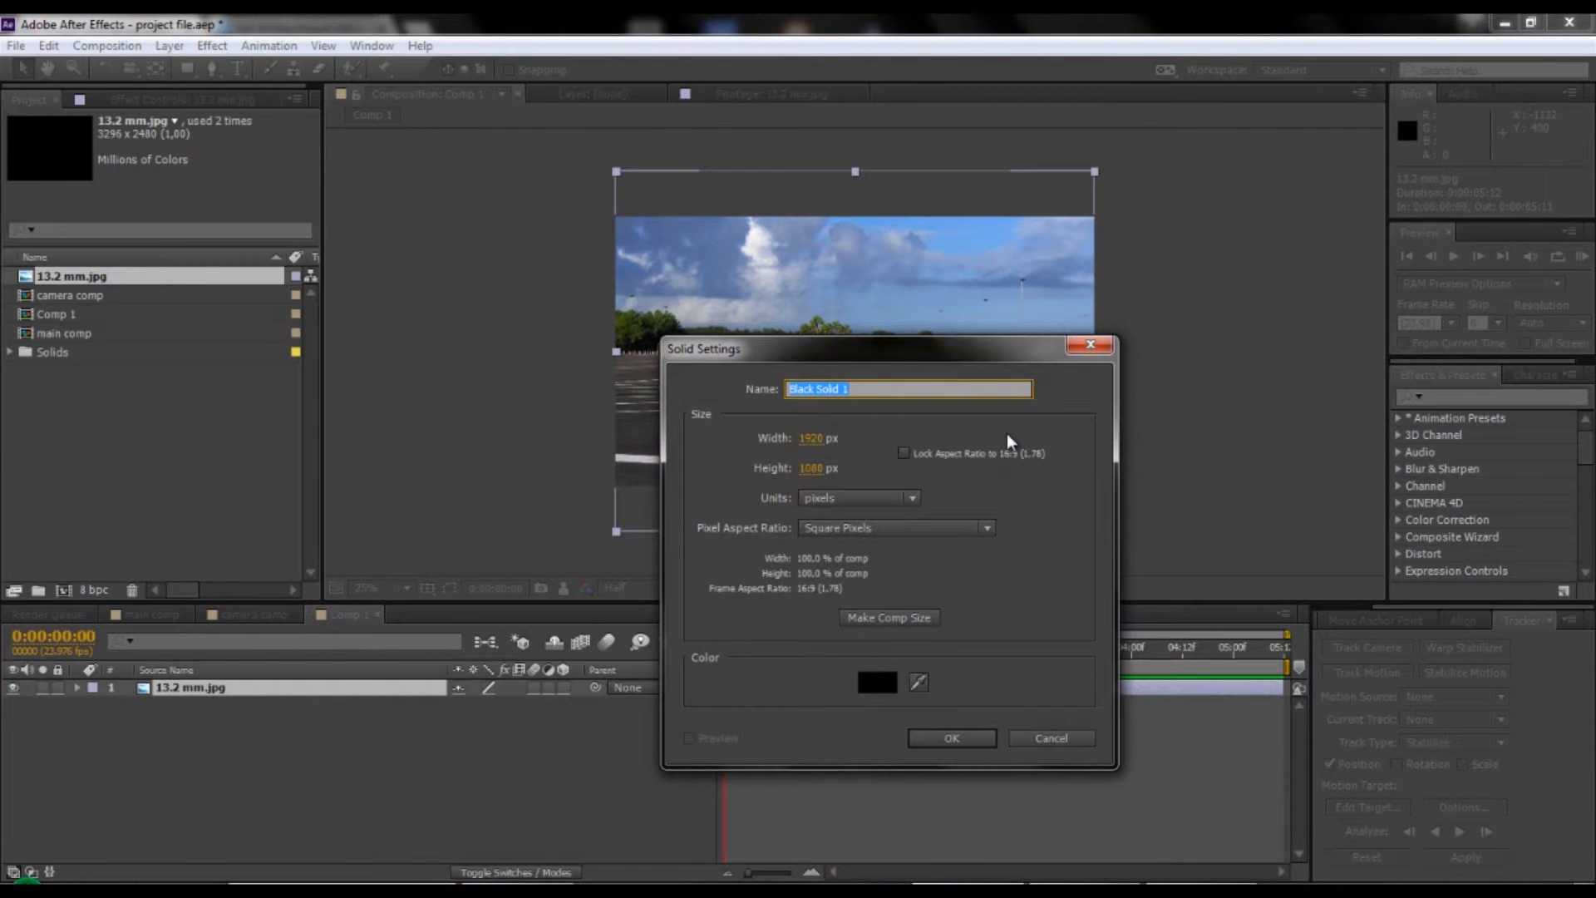
type("grid")
left_click(950, 739)
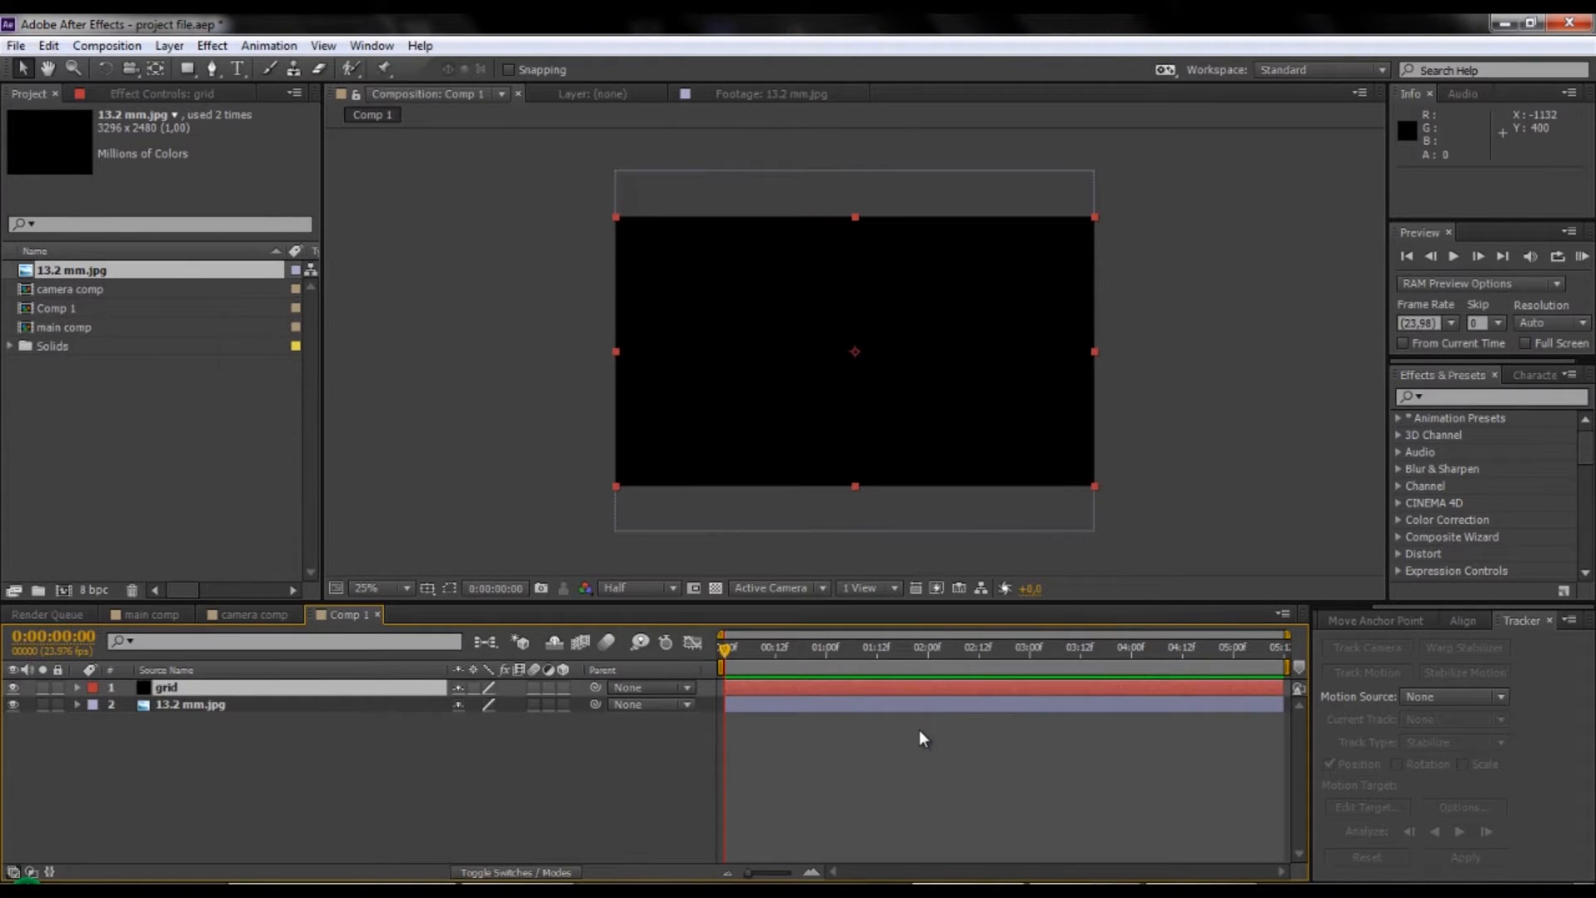
Find the Grid effect in the Generate category and apply it to the grid layer.
left_click(1479, 399)
type("grid")
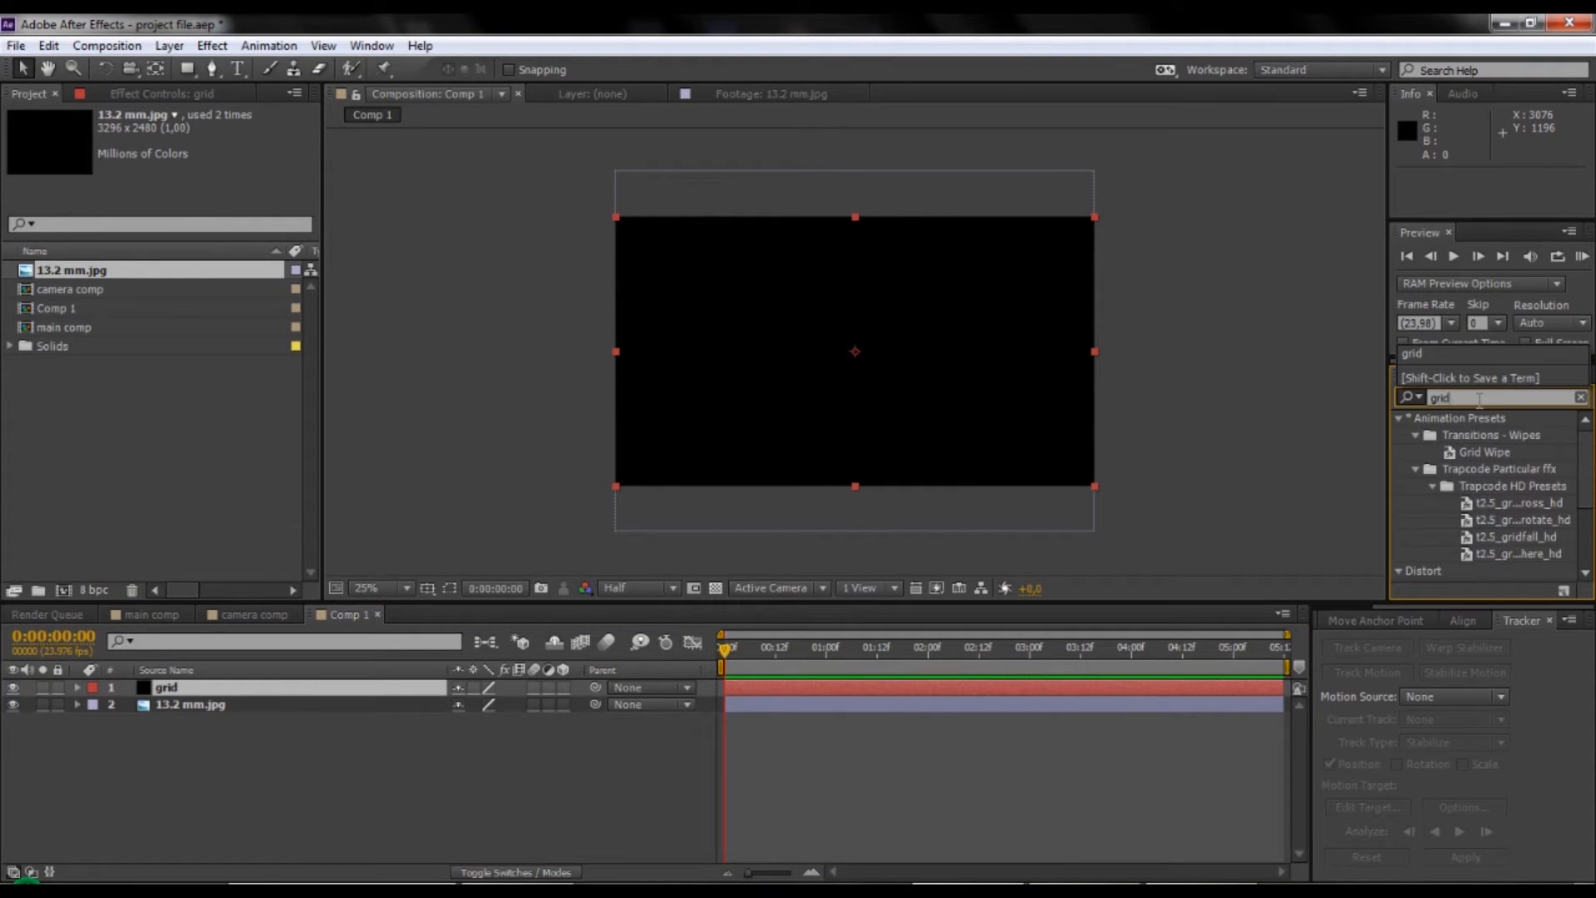
scroll(1469, 492, "down", 3)
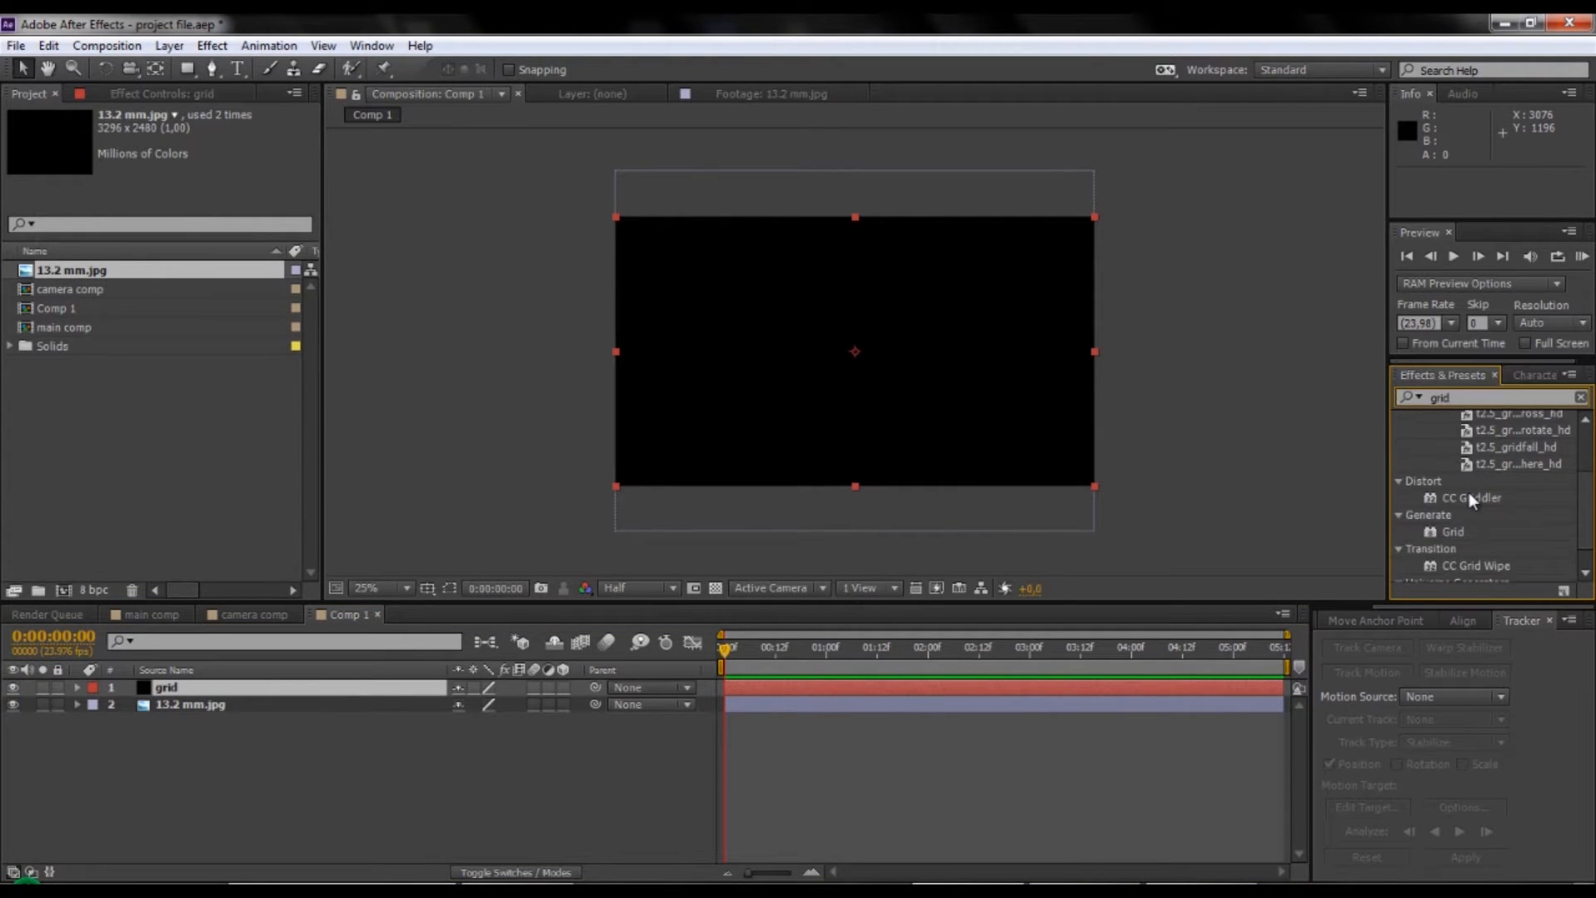
left_click_drag(1459, 532, 319, 690)
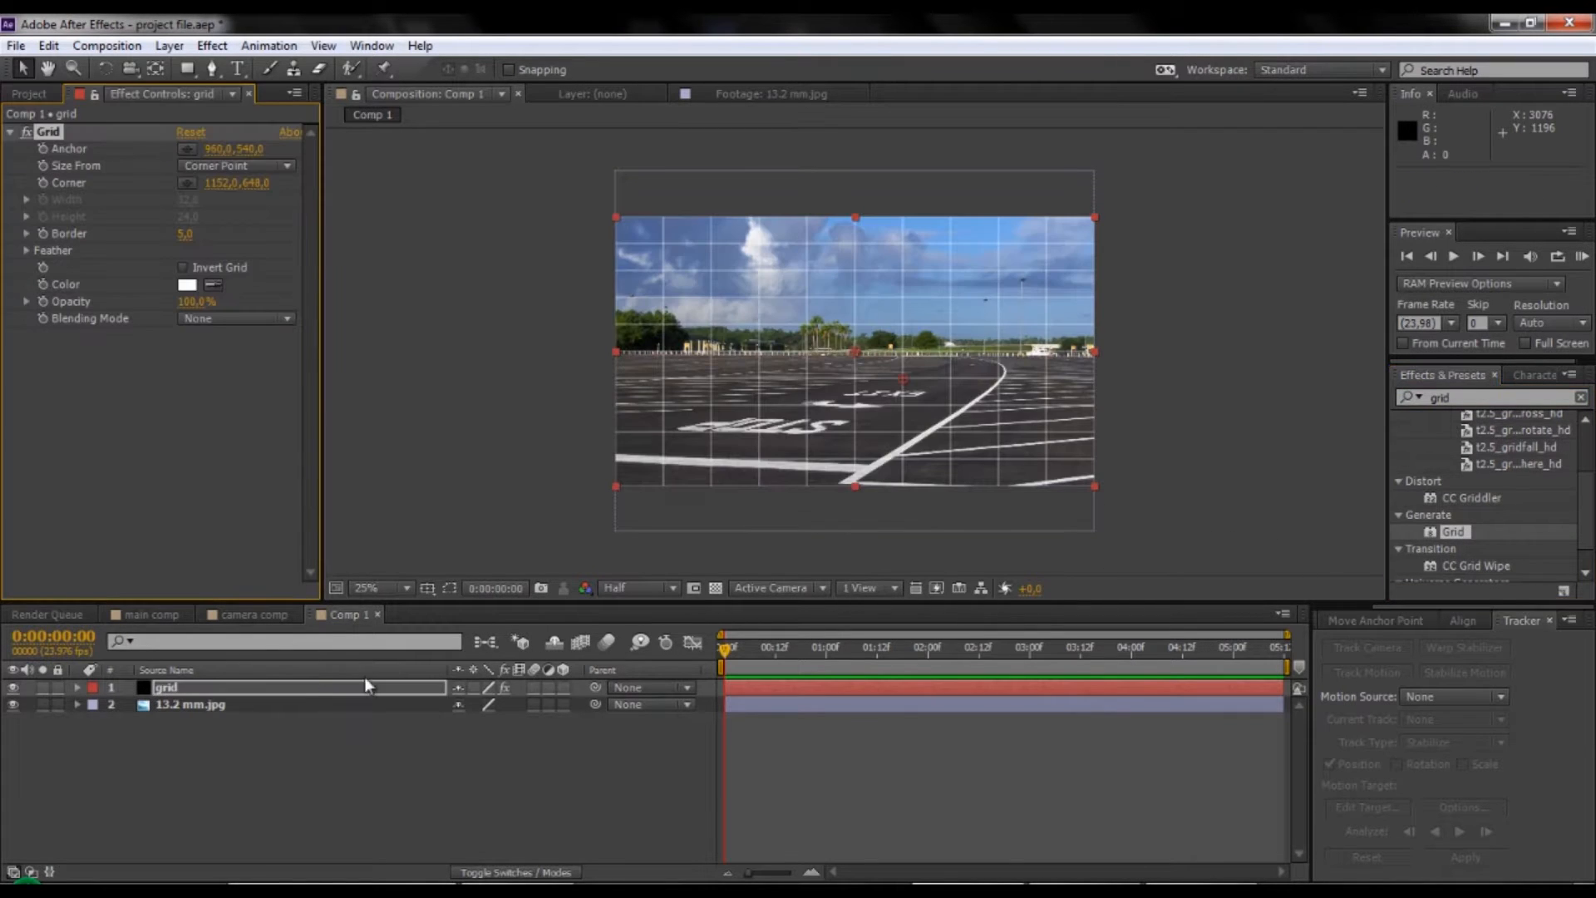
Make the grid layer 3D and rotate it flat to an orientation of 270°, 0°, 0°.
left_click(563, 688)
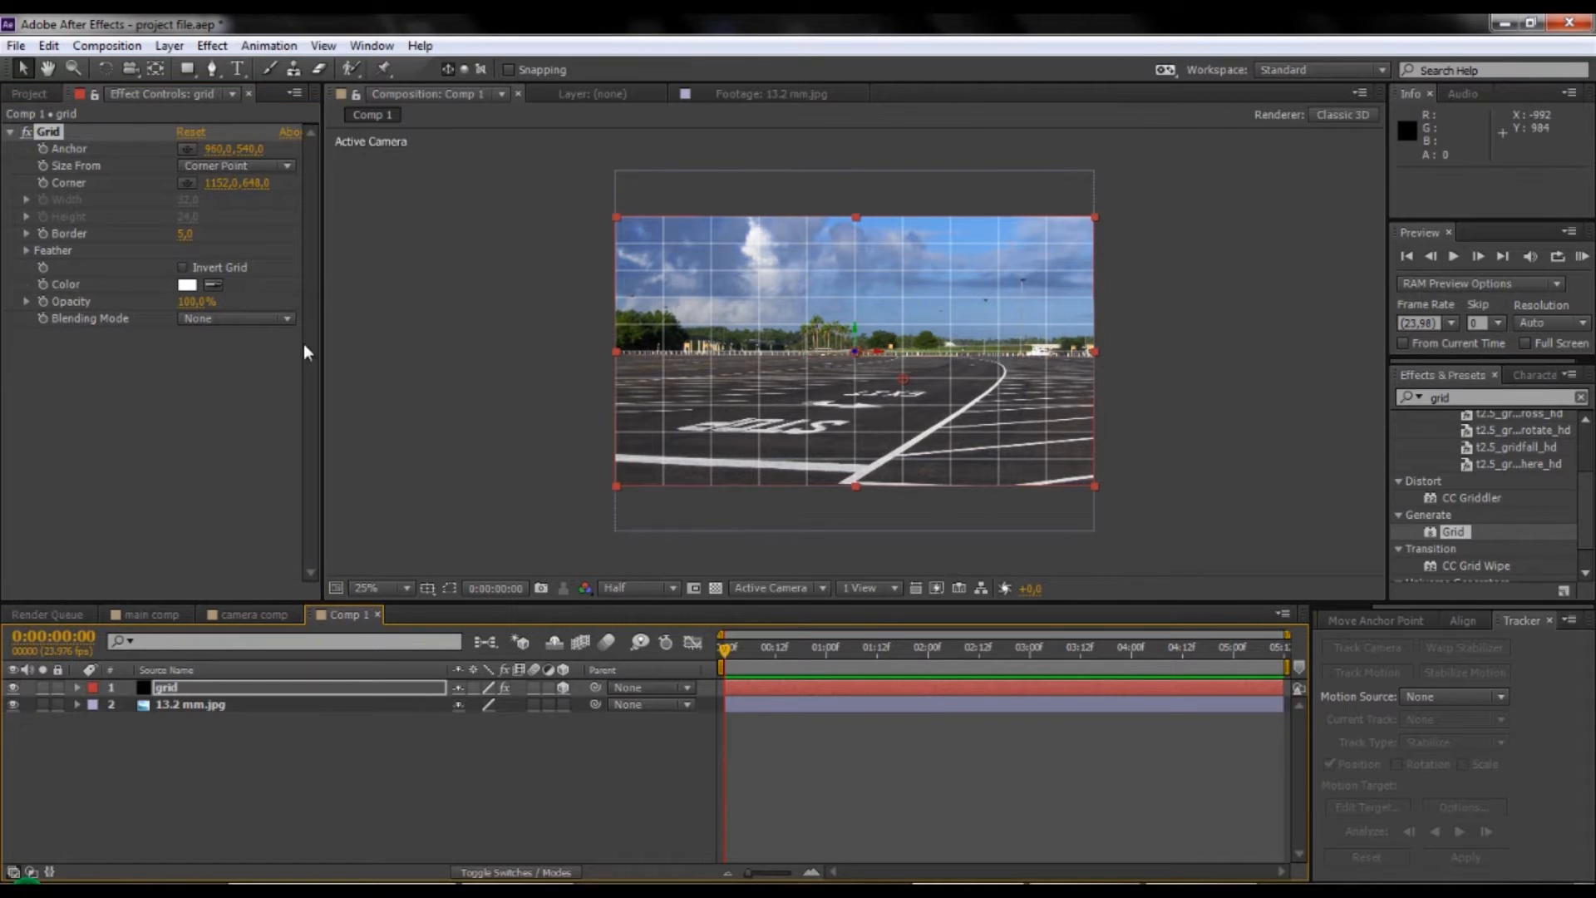
left_click(103, 74)
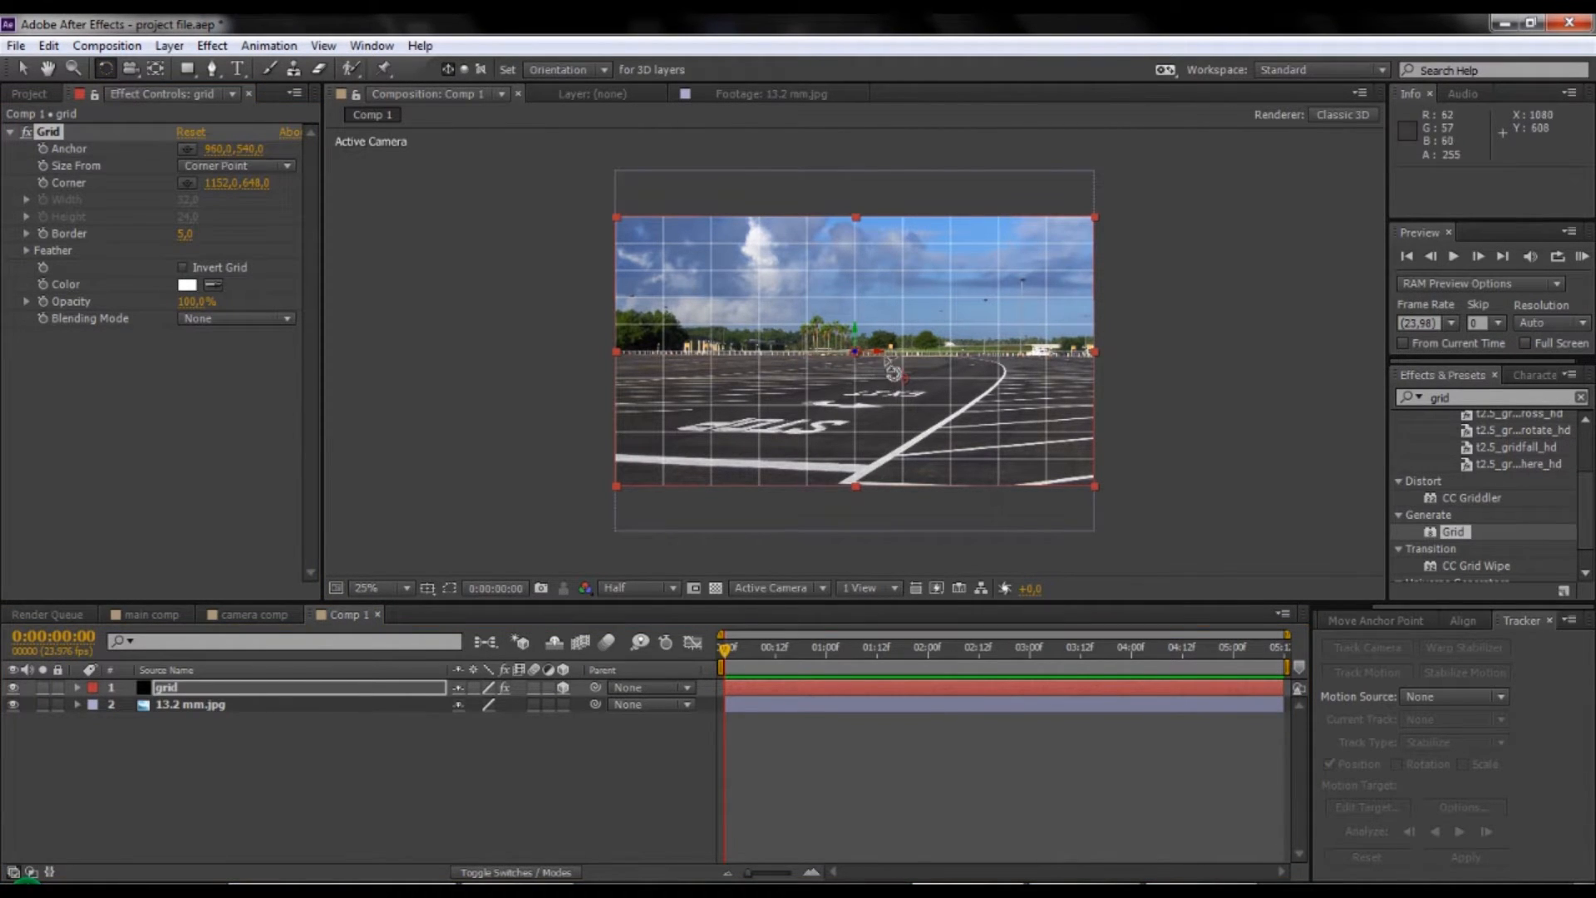
mouse_move(870, 342)
left_mouse_down()
mouse_move(863, 312)
mouse_move(858, 326)
left_mouse_up()
key("Return")
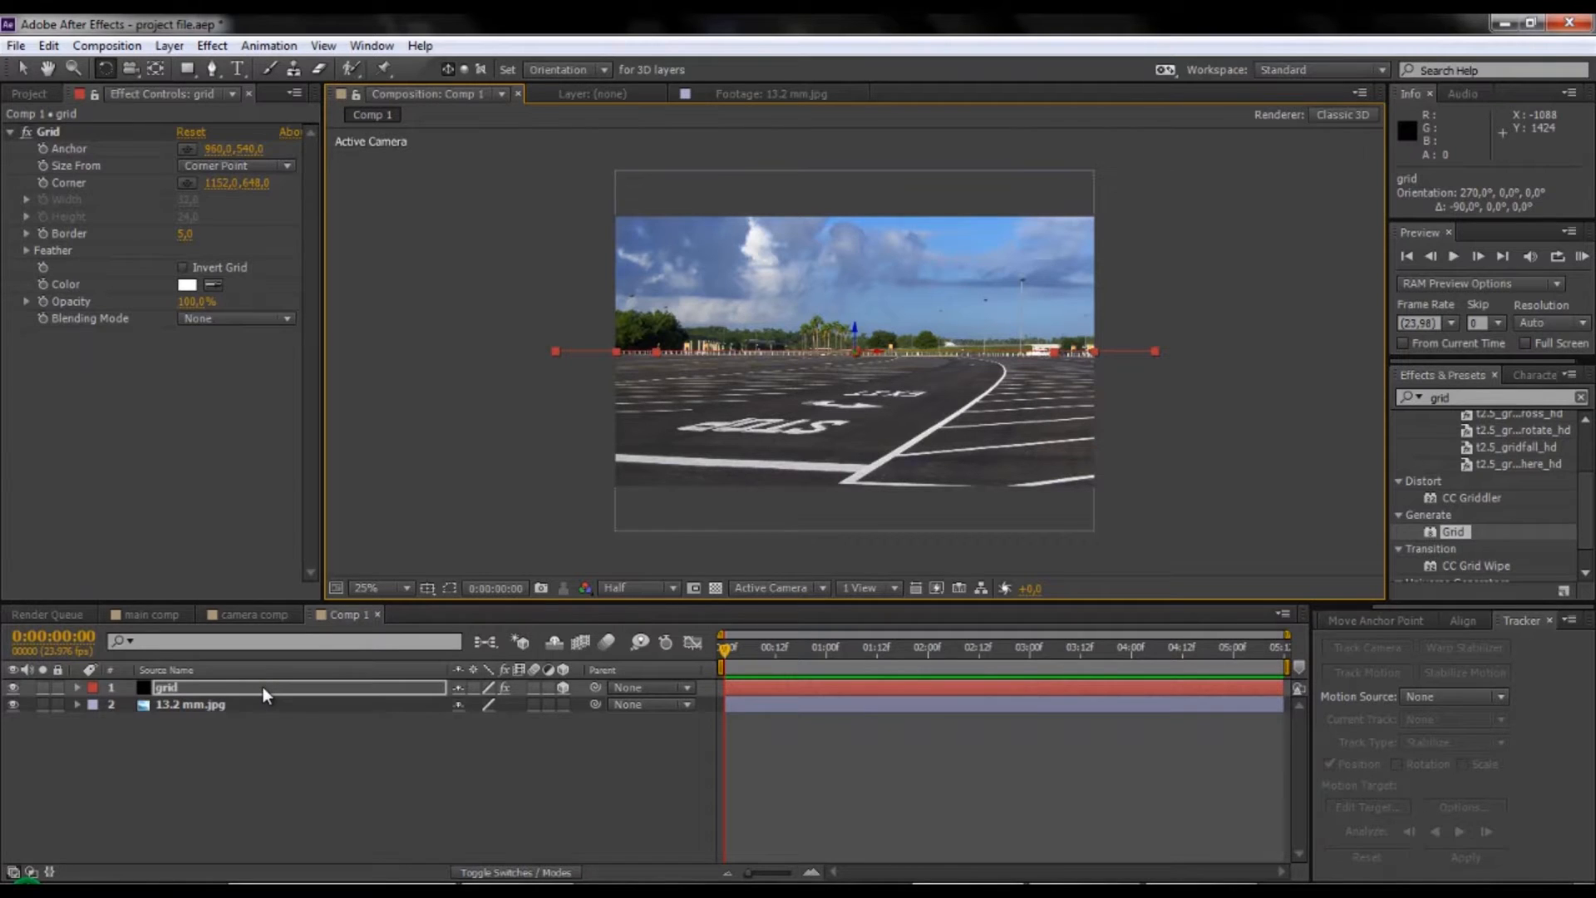
Create a two-node camera with a 13.2 mm focal length, checking the value against the photo's Flickr page.
left_click(170, 49)
mouse_move(187, 68)
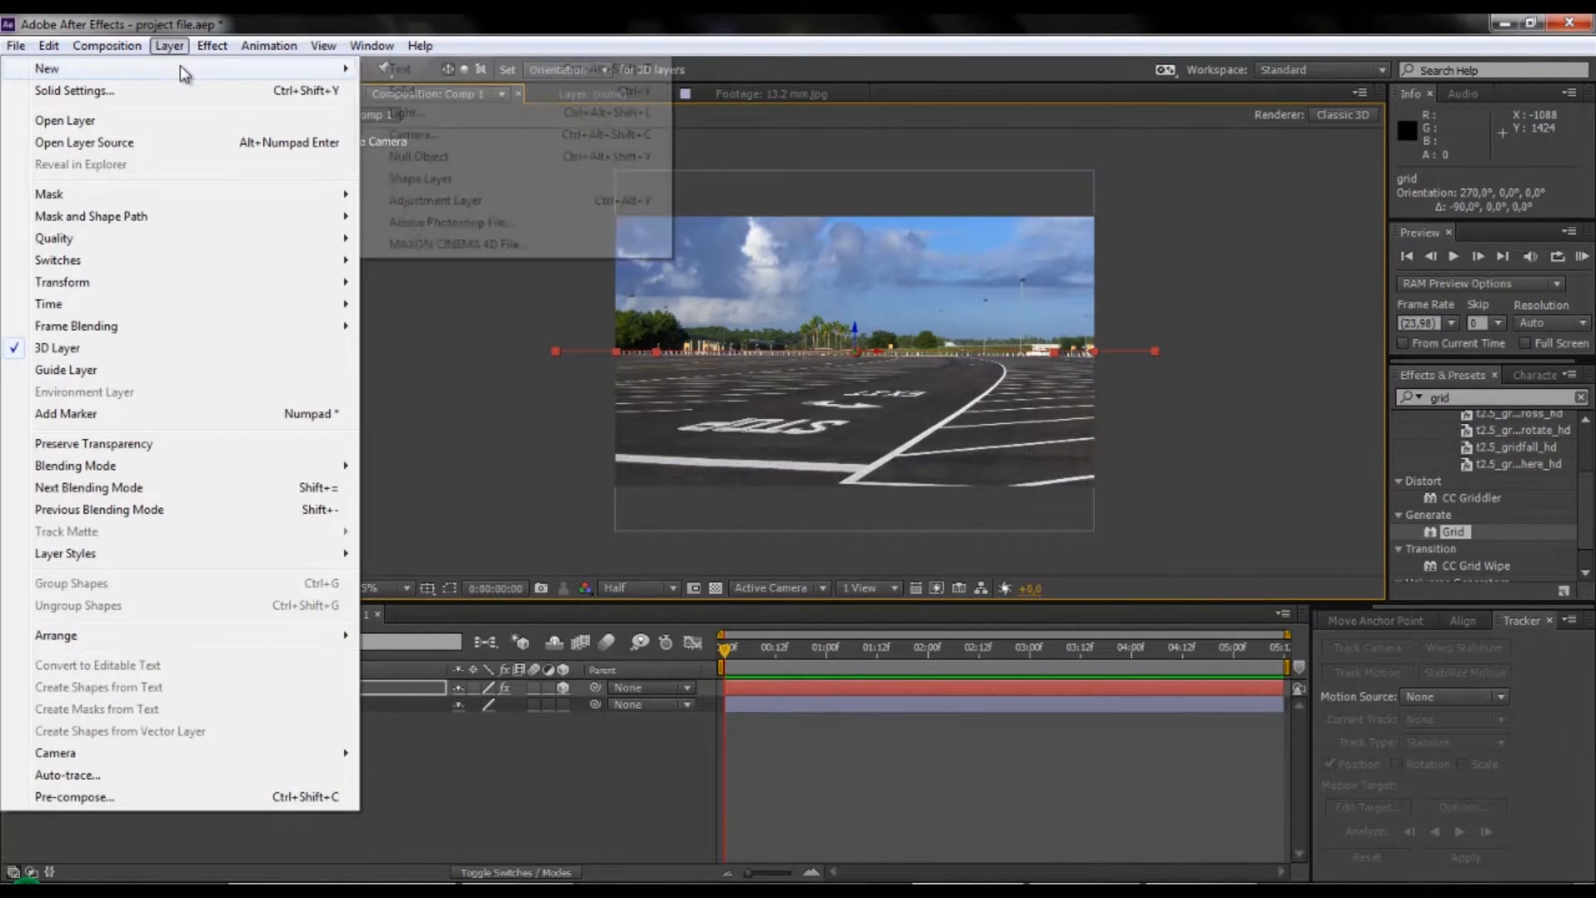
left_click(443, 135)
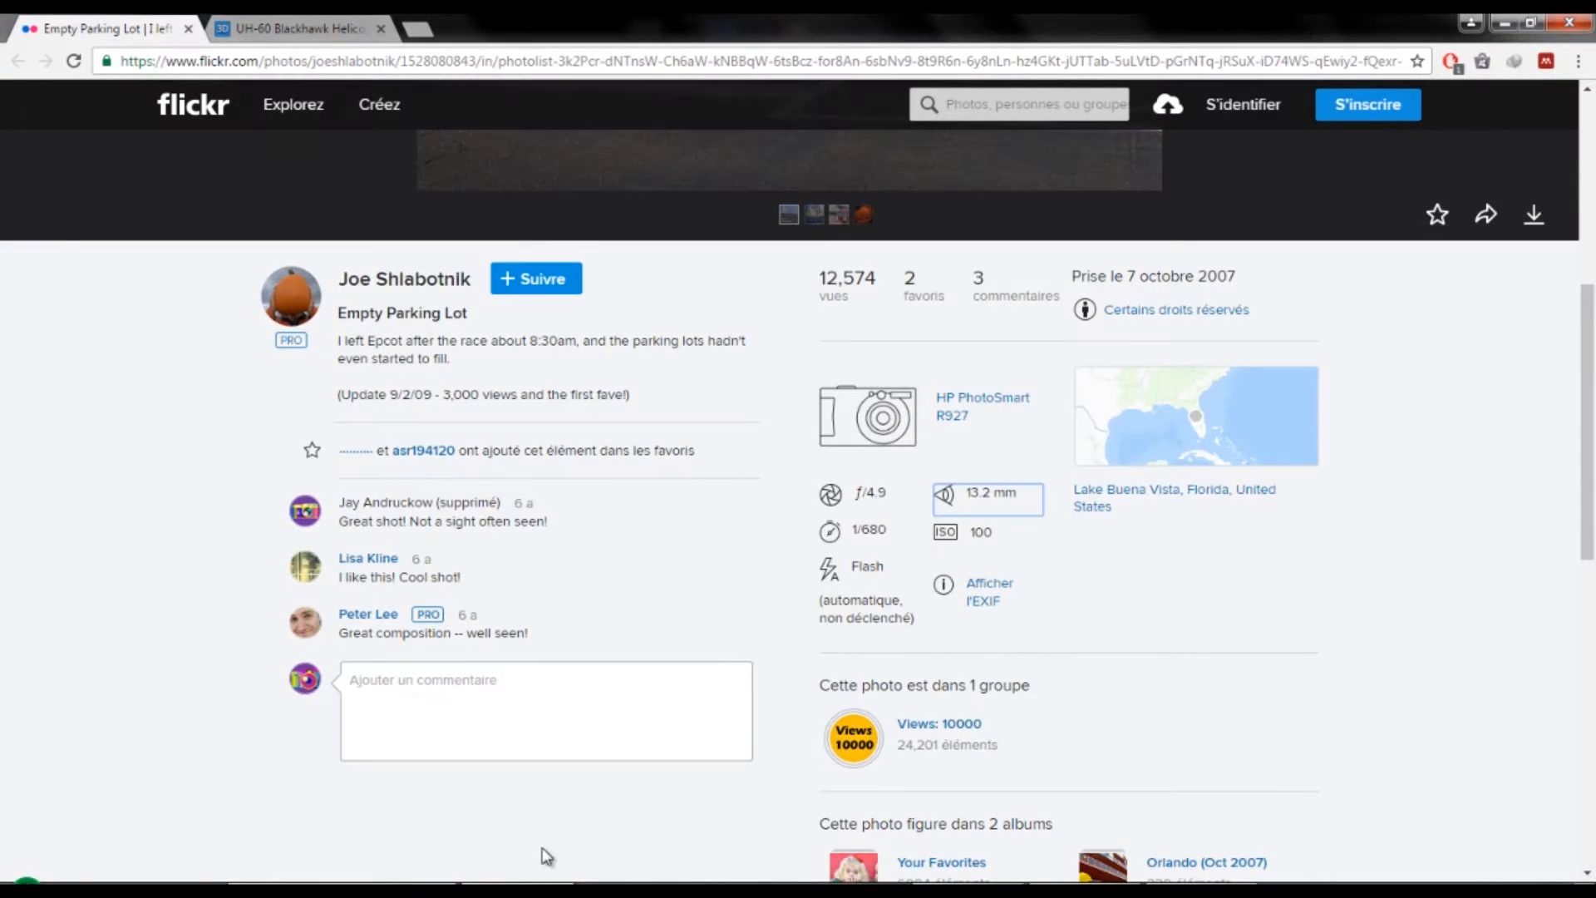
scroll(751, 525, "up", 6)
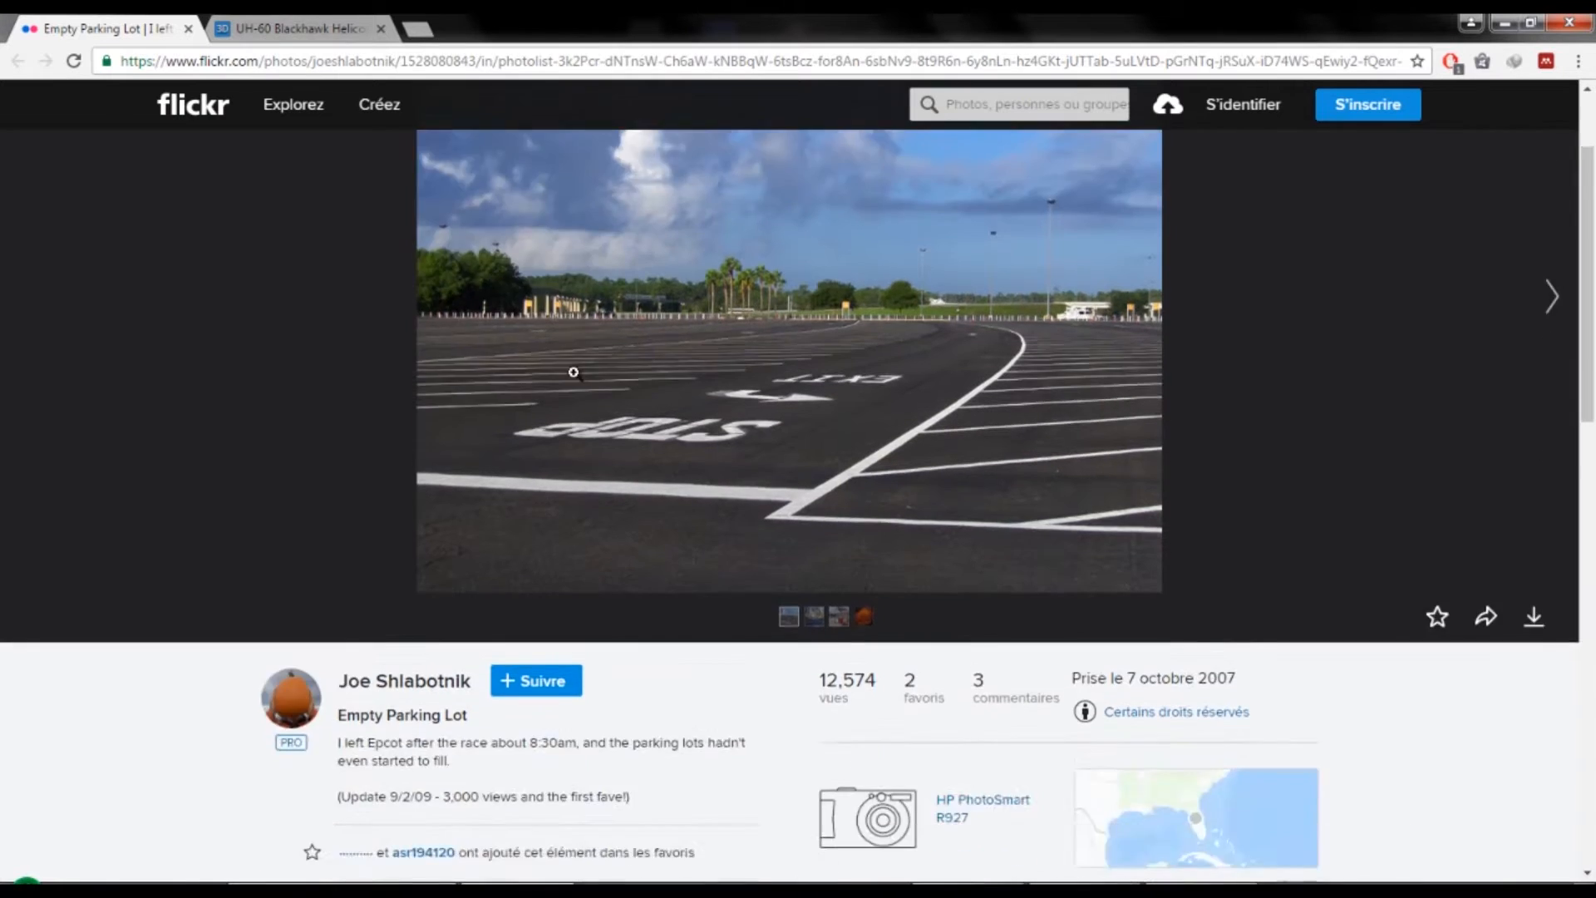
scroll(574, 374, "down", 5)
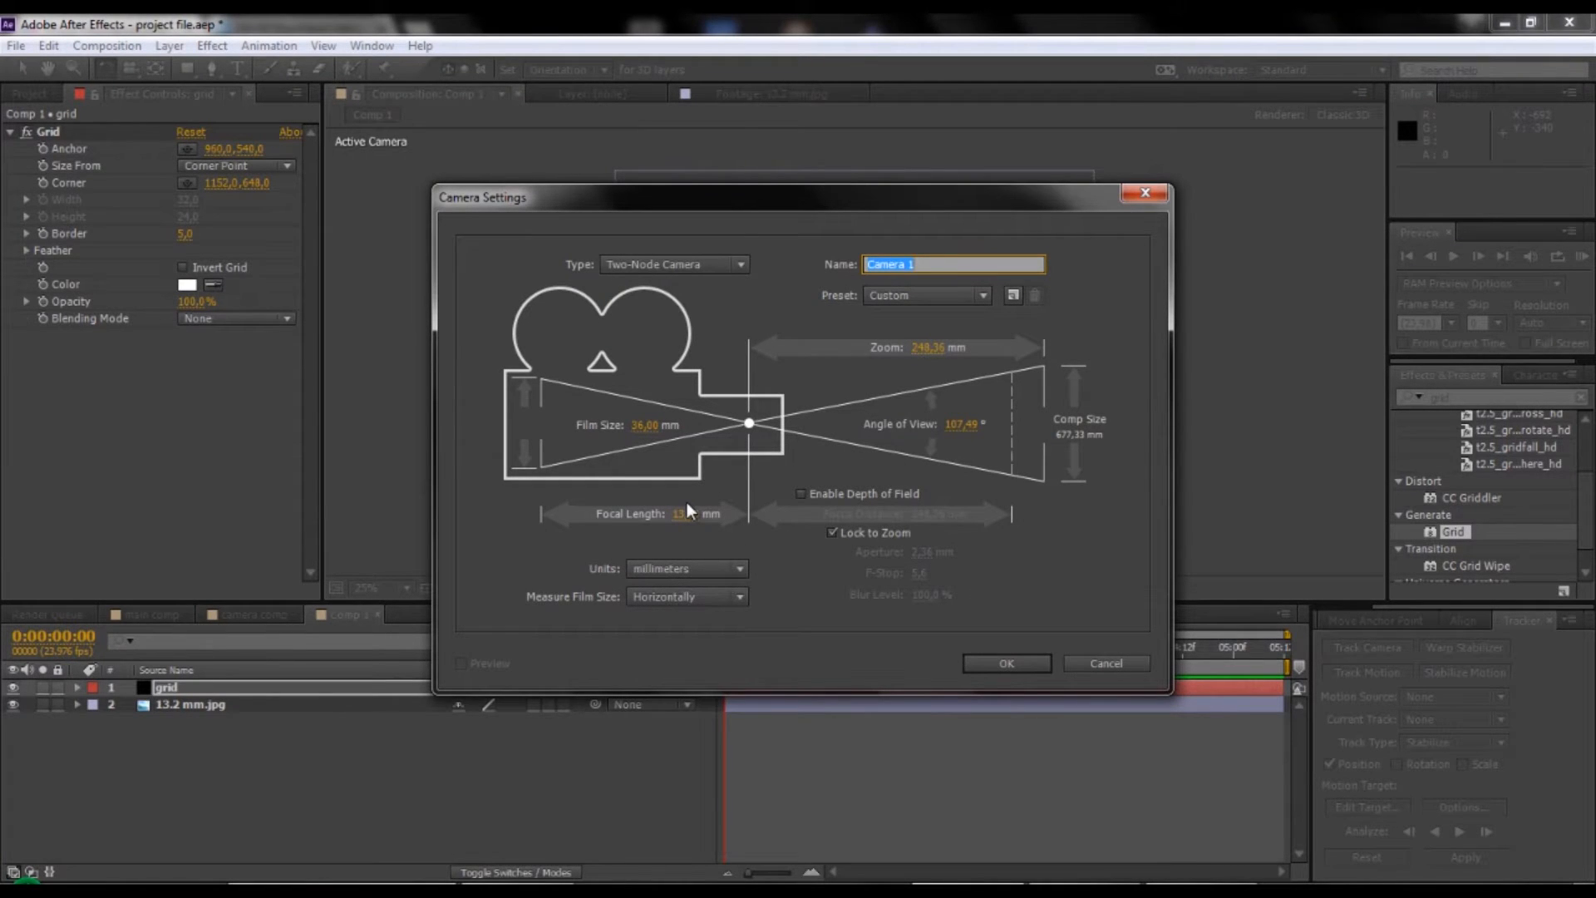
left_click(989, 668)
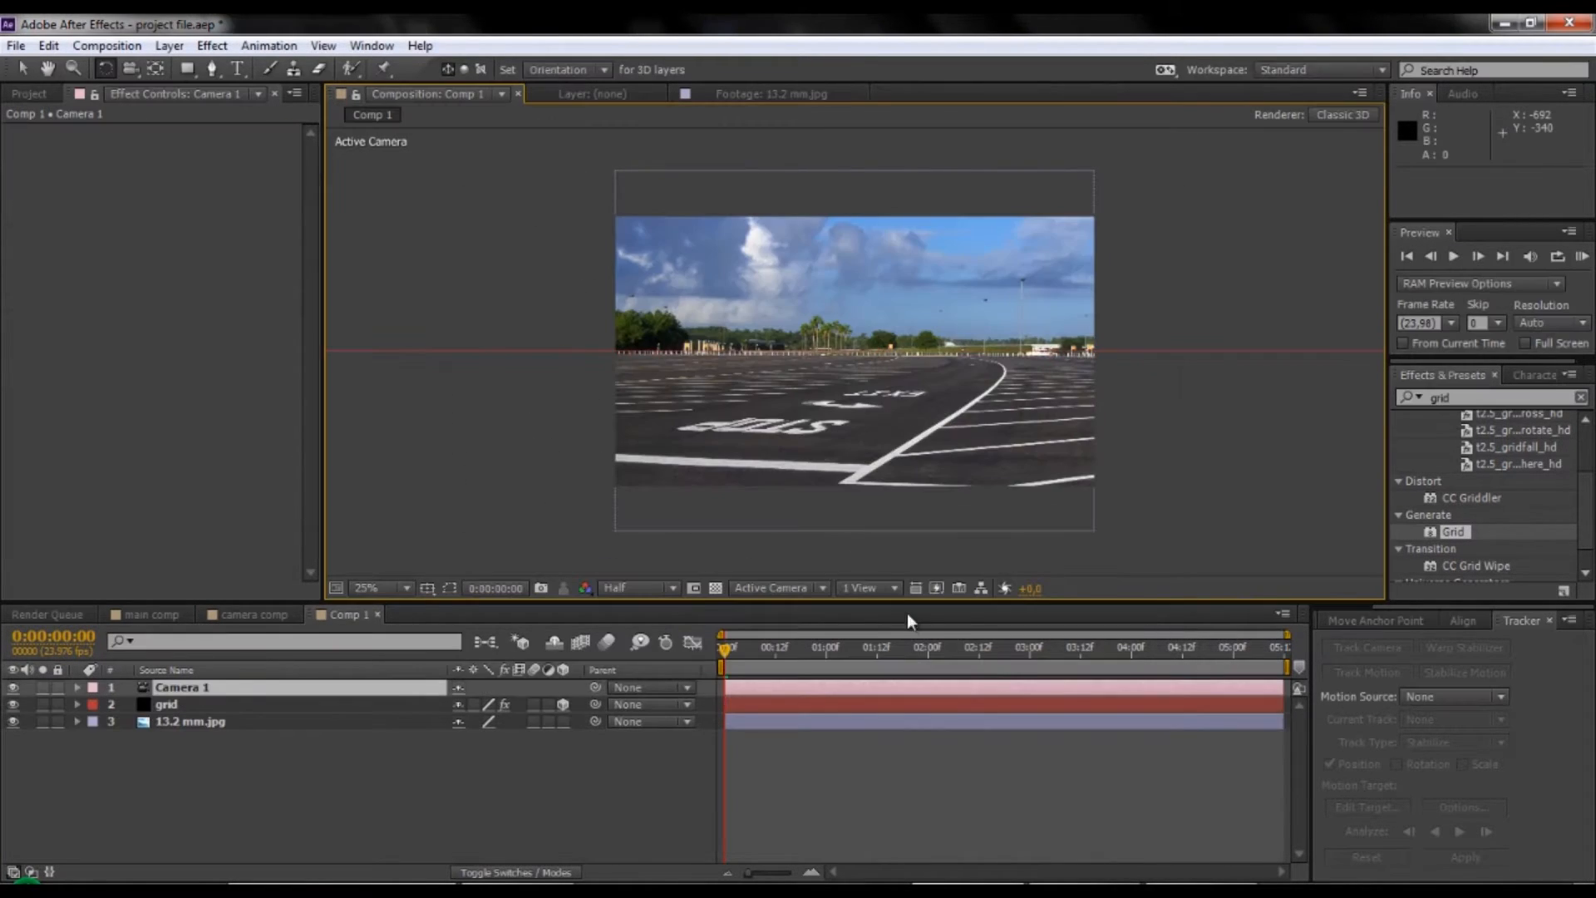
Move the camera up to about 944, 292, -704 so the grid lies along the parking lot ground.
left_click(130, 69)
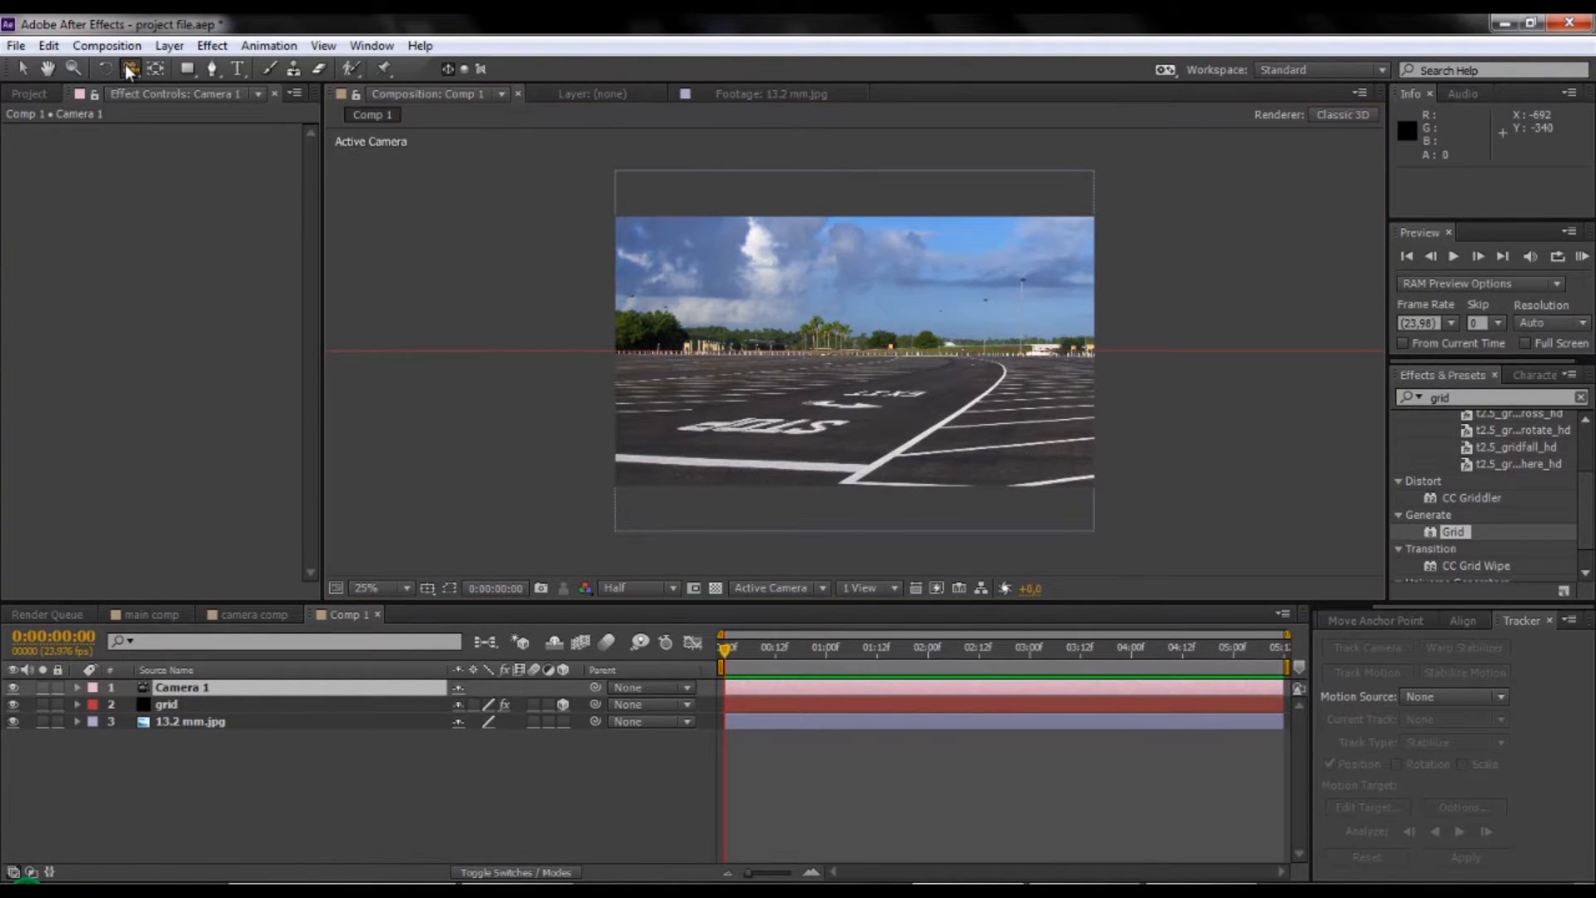
left_click_drag(854, 277, 860, 329)
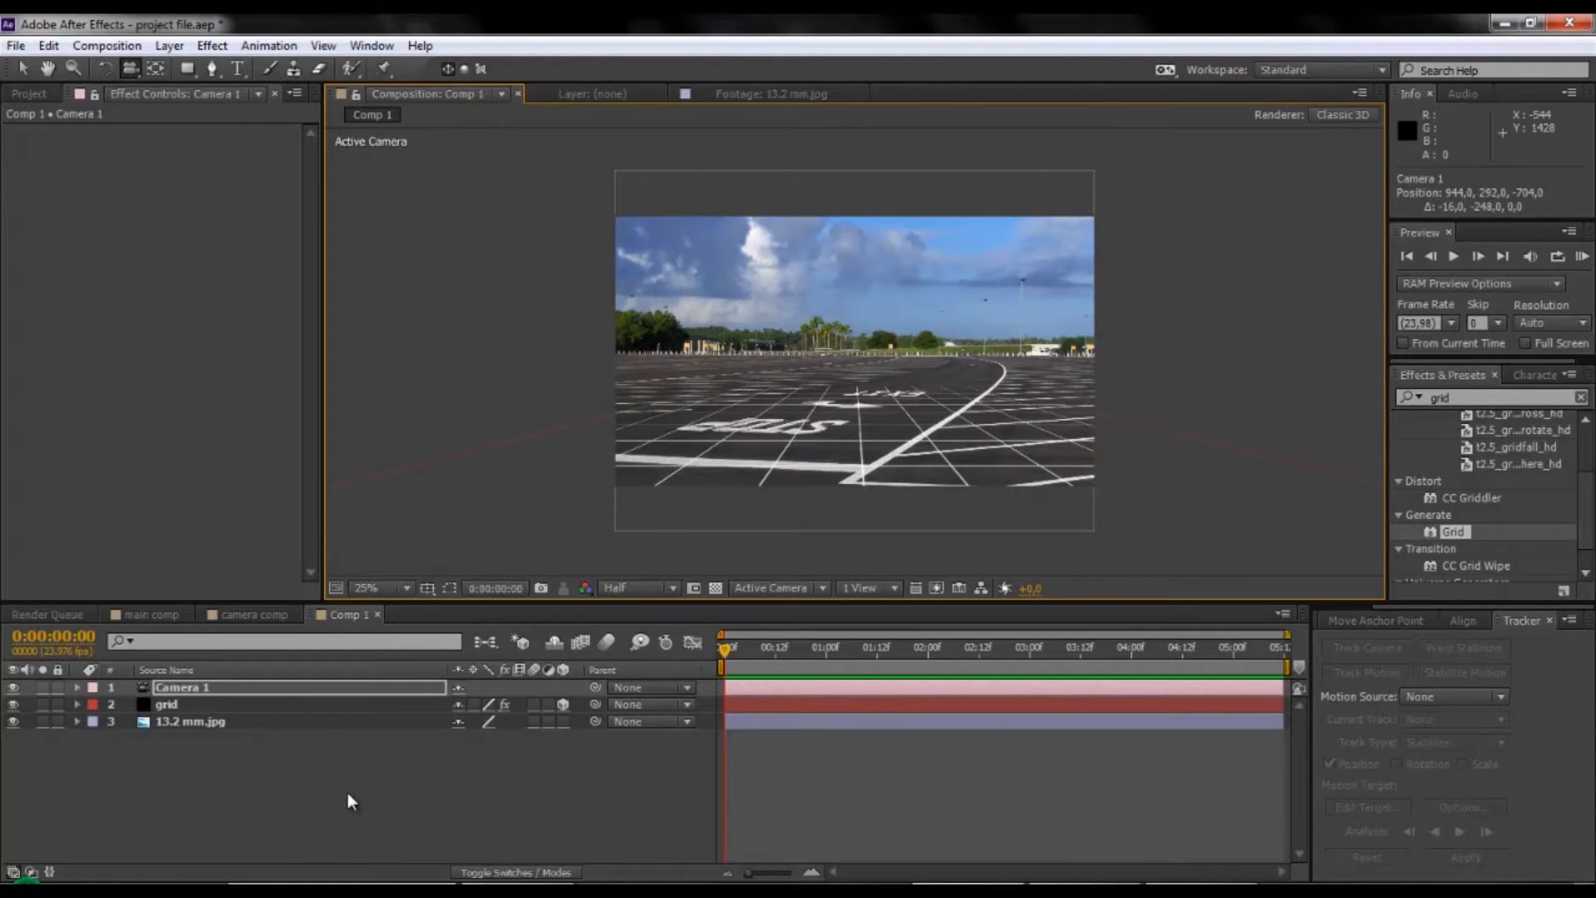
Create a black 1920 × 1080 px solid layer named E3D.
left_click(168, 45)
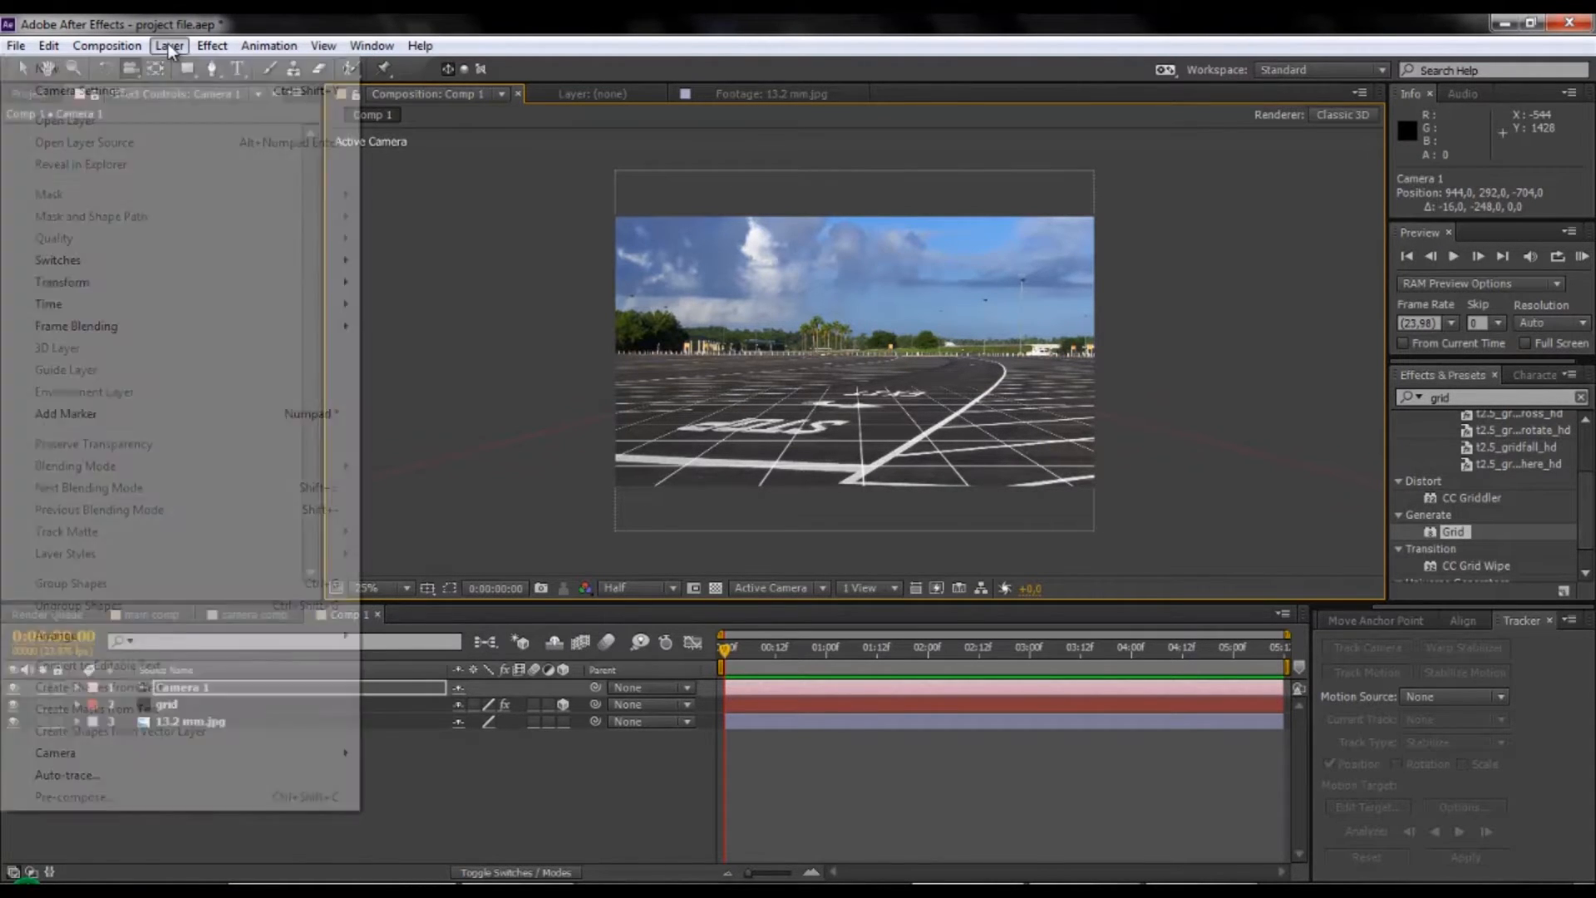
mouse_move(168, 70)
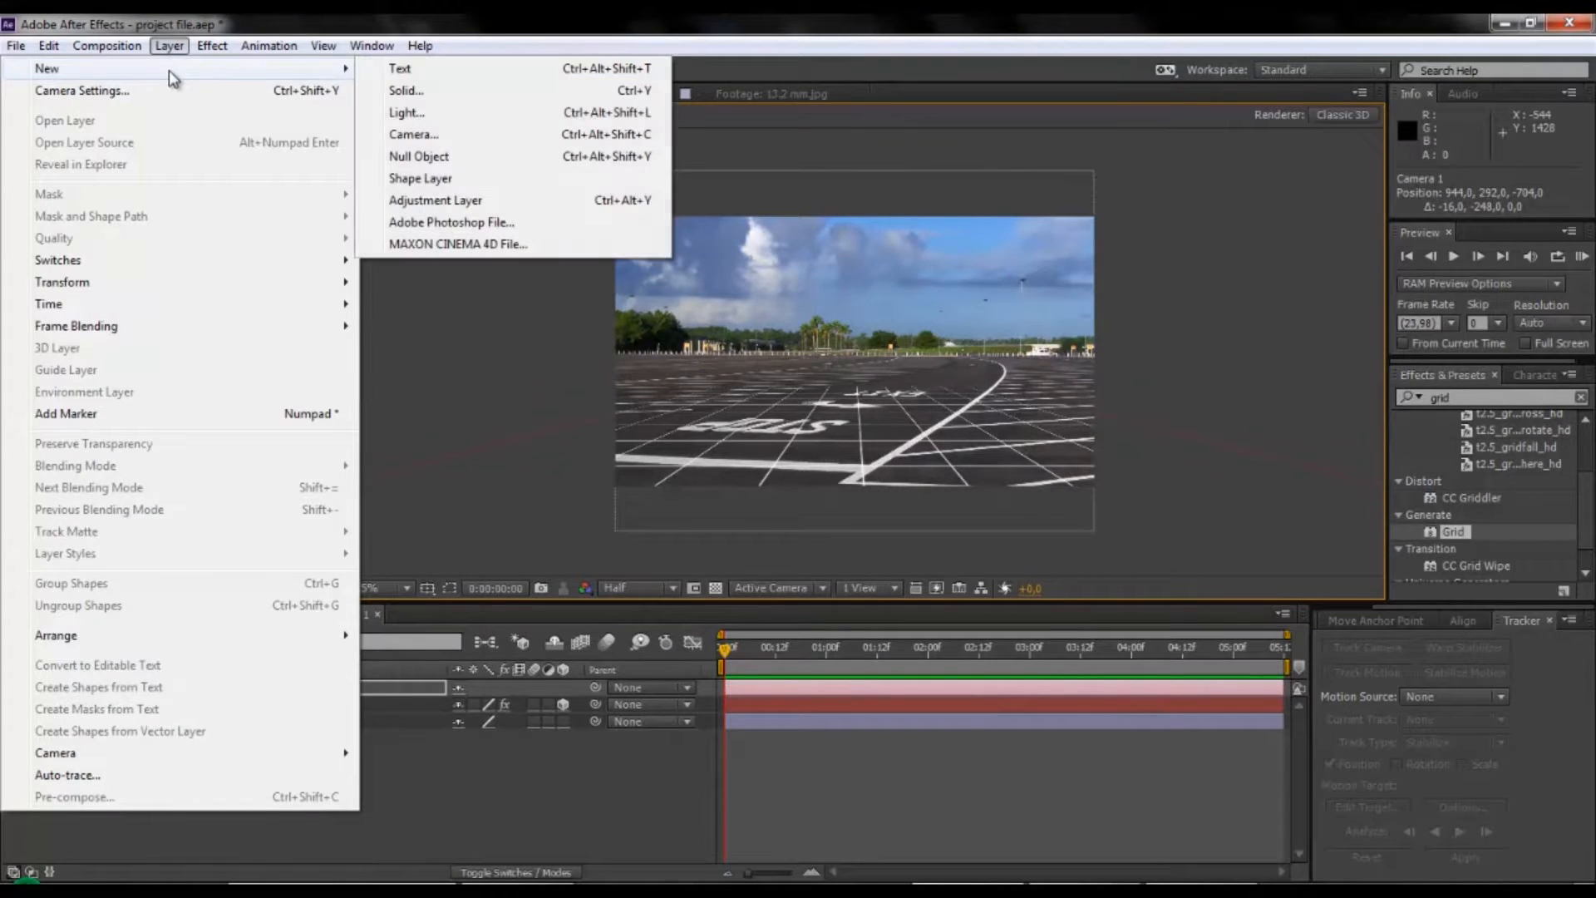
left_click(442, 91)
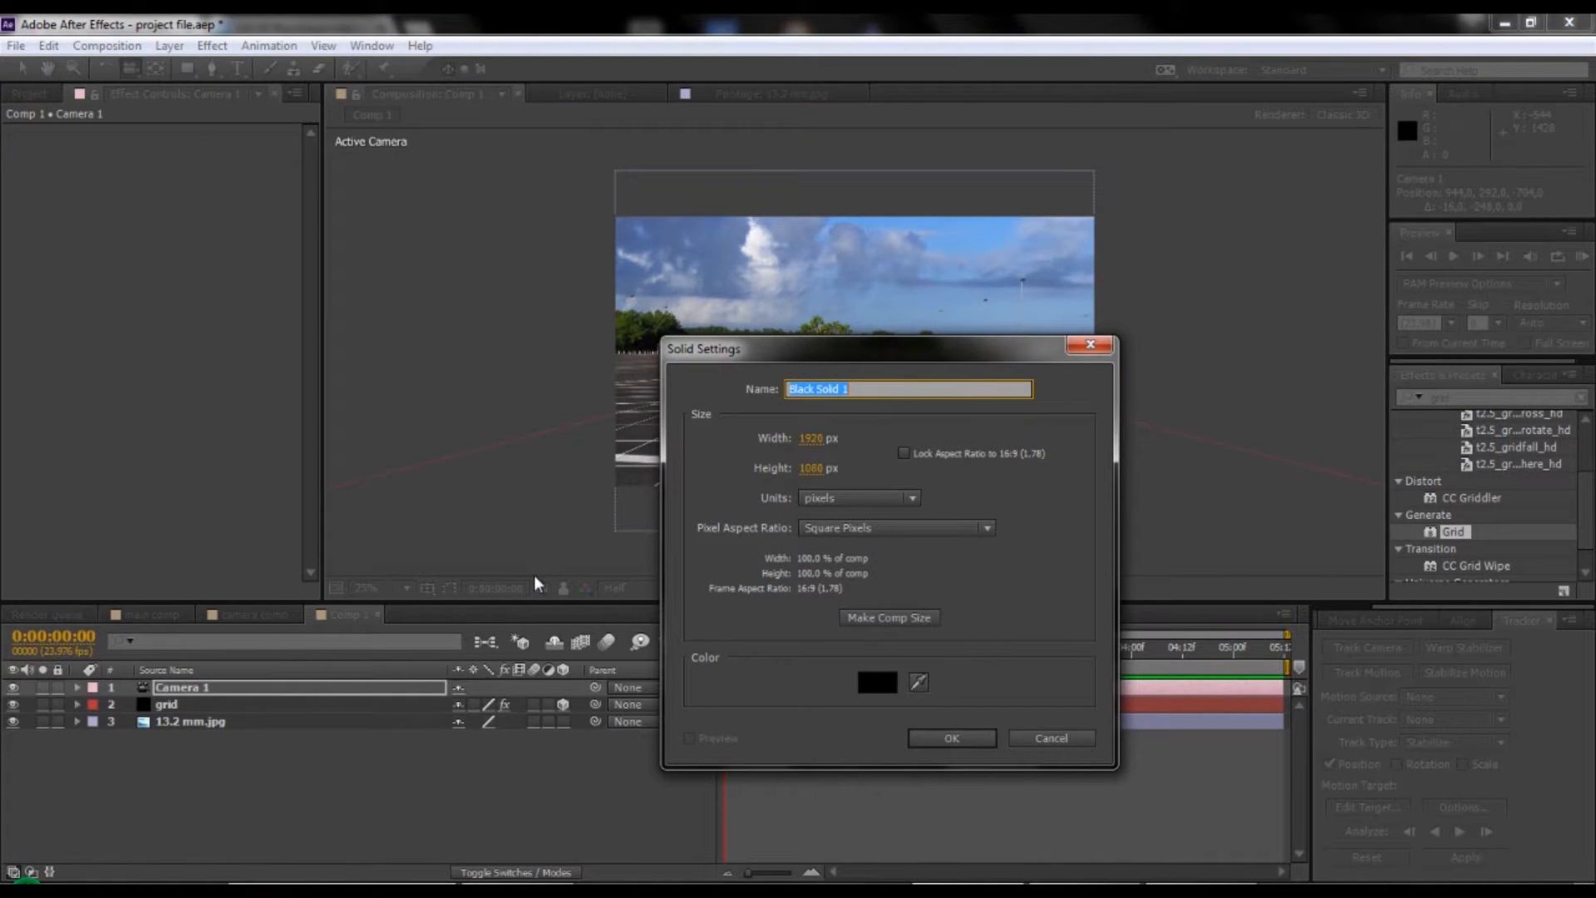
type("E3D")
left_click(941, 731)
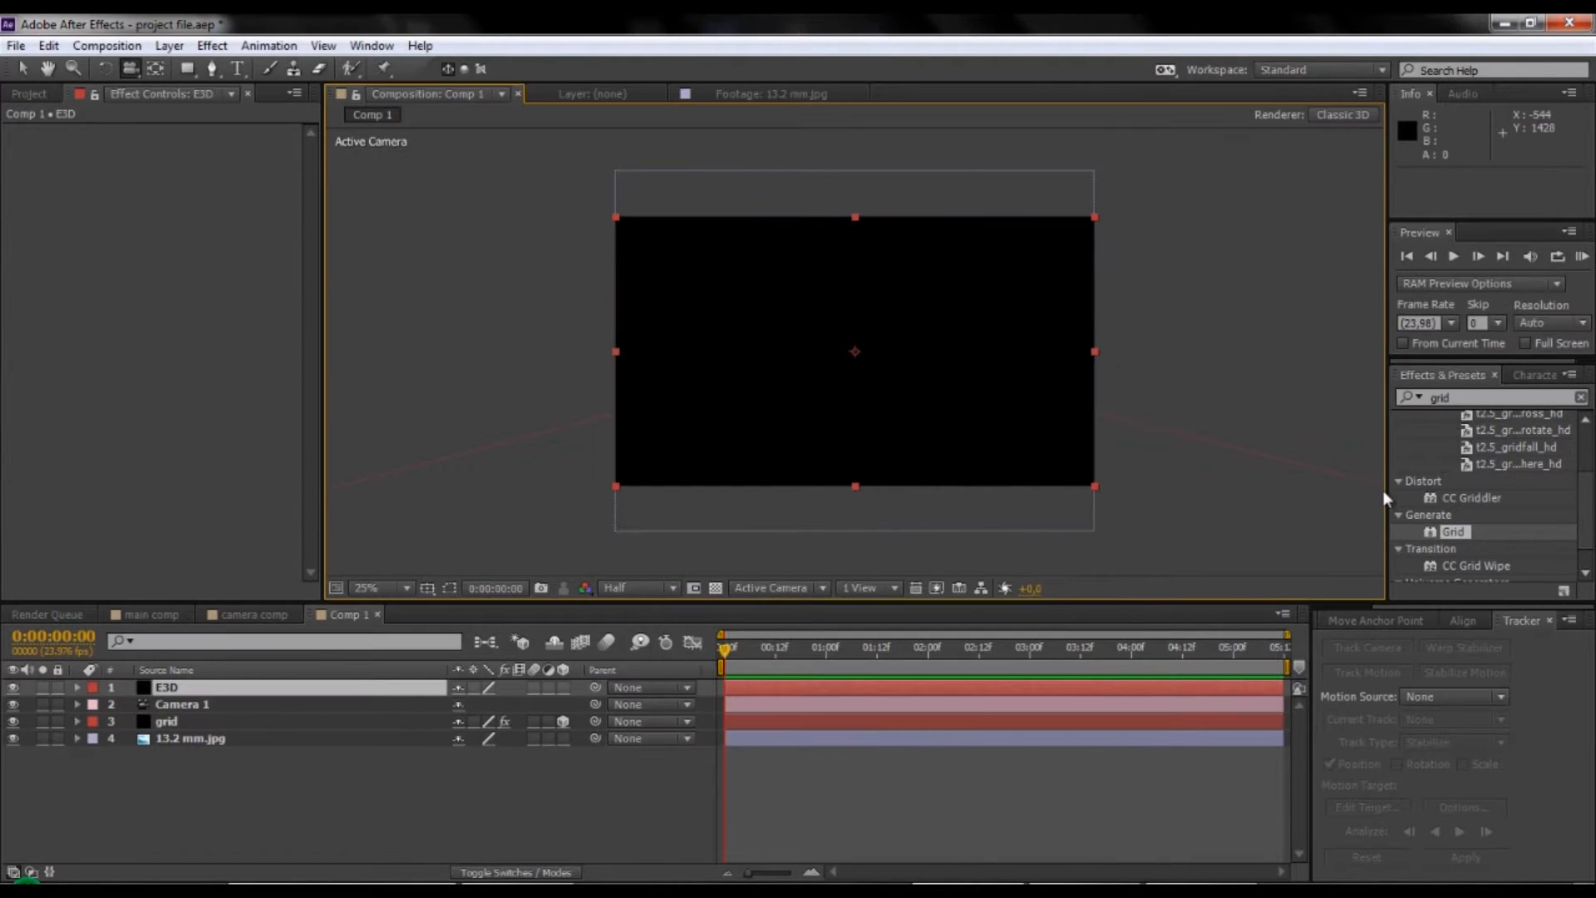
Find the Video Copilot Element effect and apply it to the E3D solid layer.
left_click_drag(1494, 399, 1247, 391)
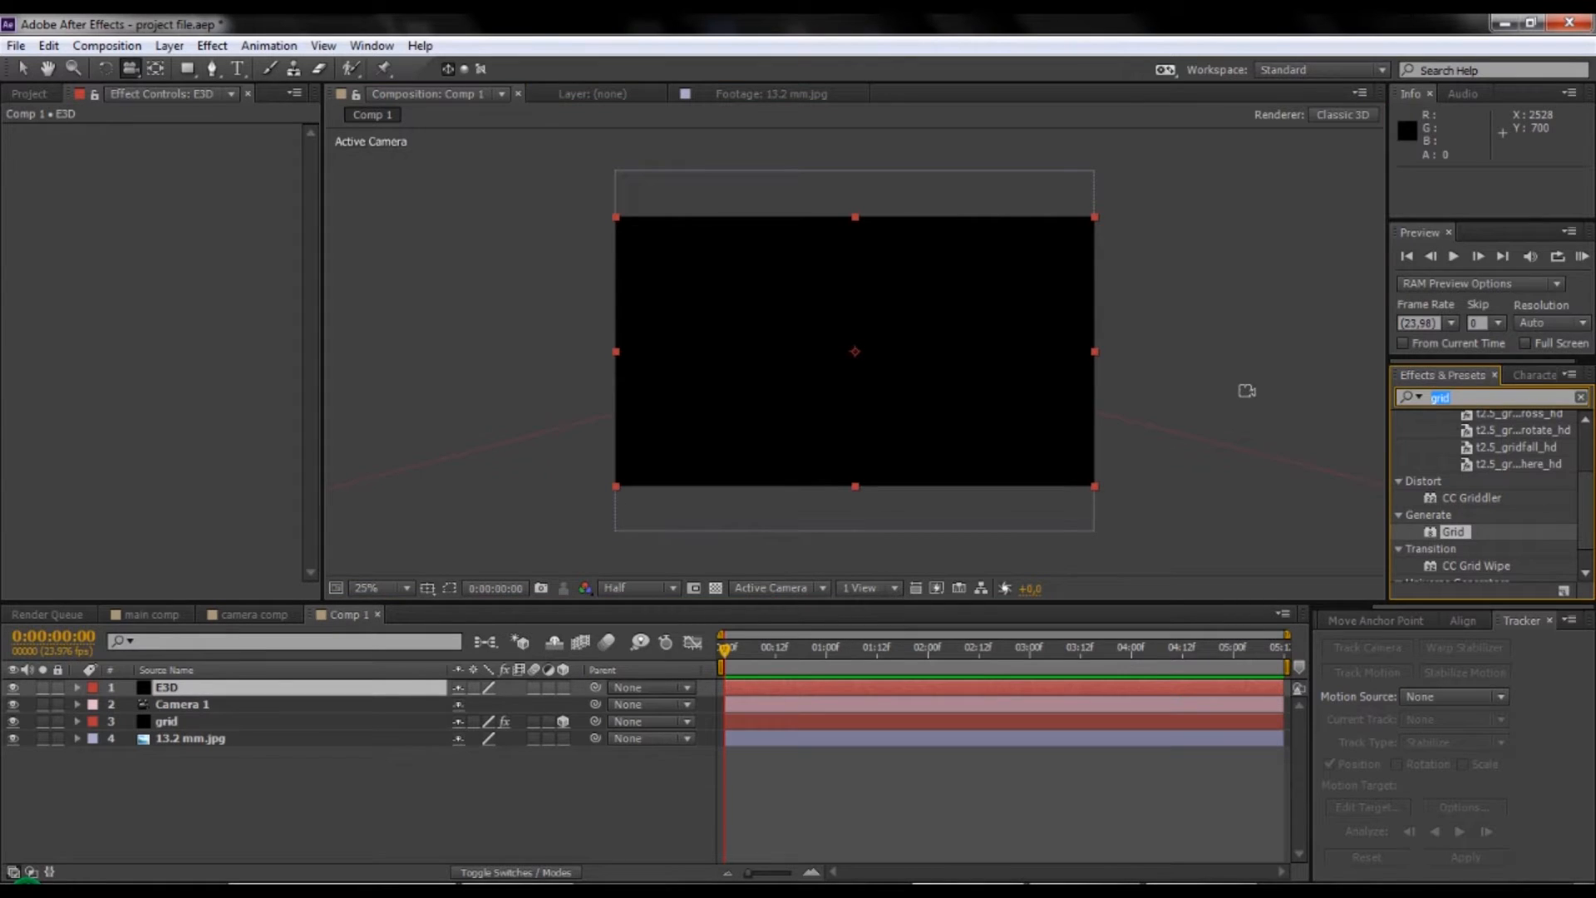
type("element")
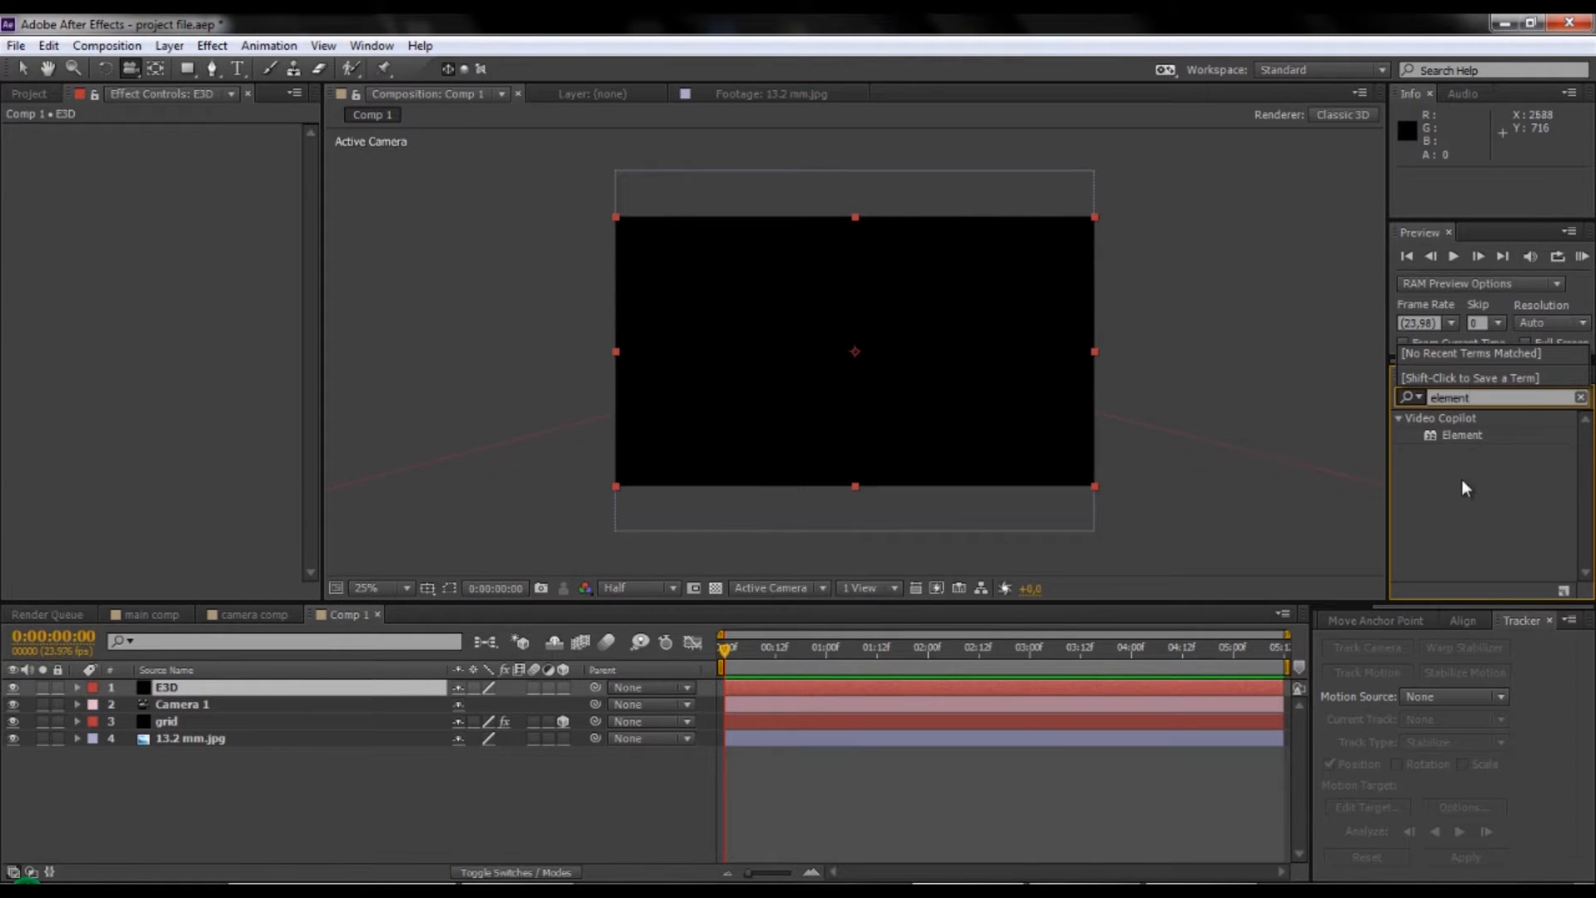
left_click_drag(1448, 435, 244, 686)
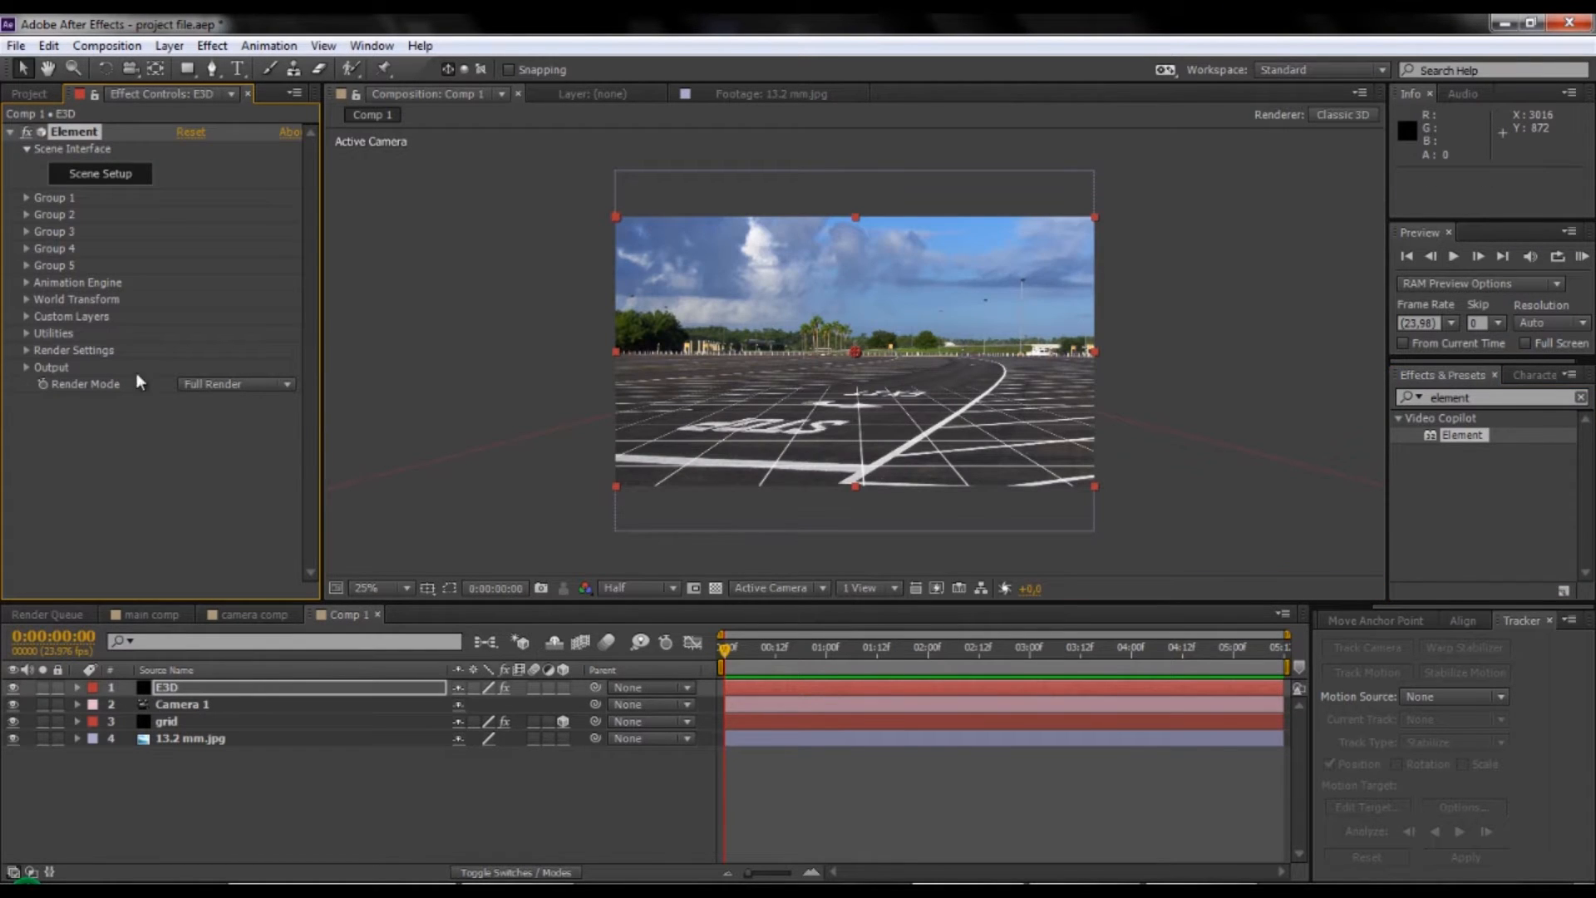
Open the Element effect's scene setup and load uh60.obj from the project's 3d model folder.
left_click(92, 174)
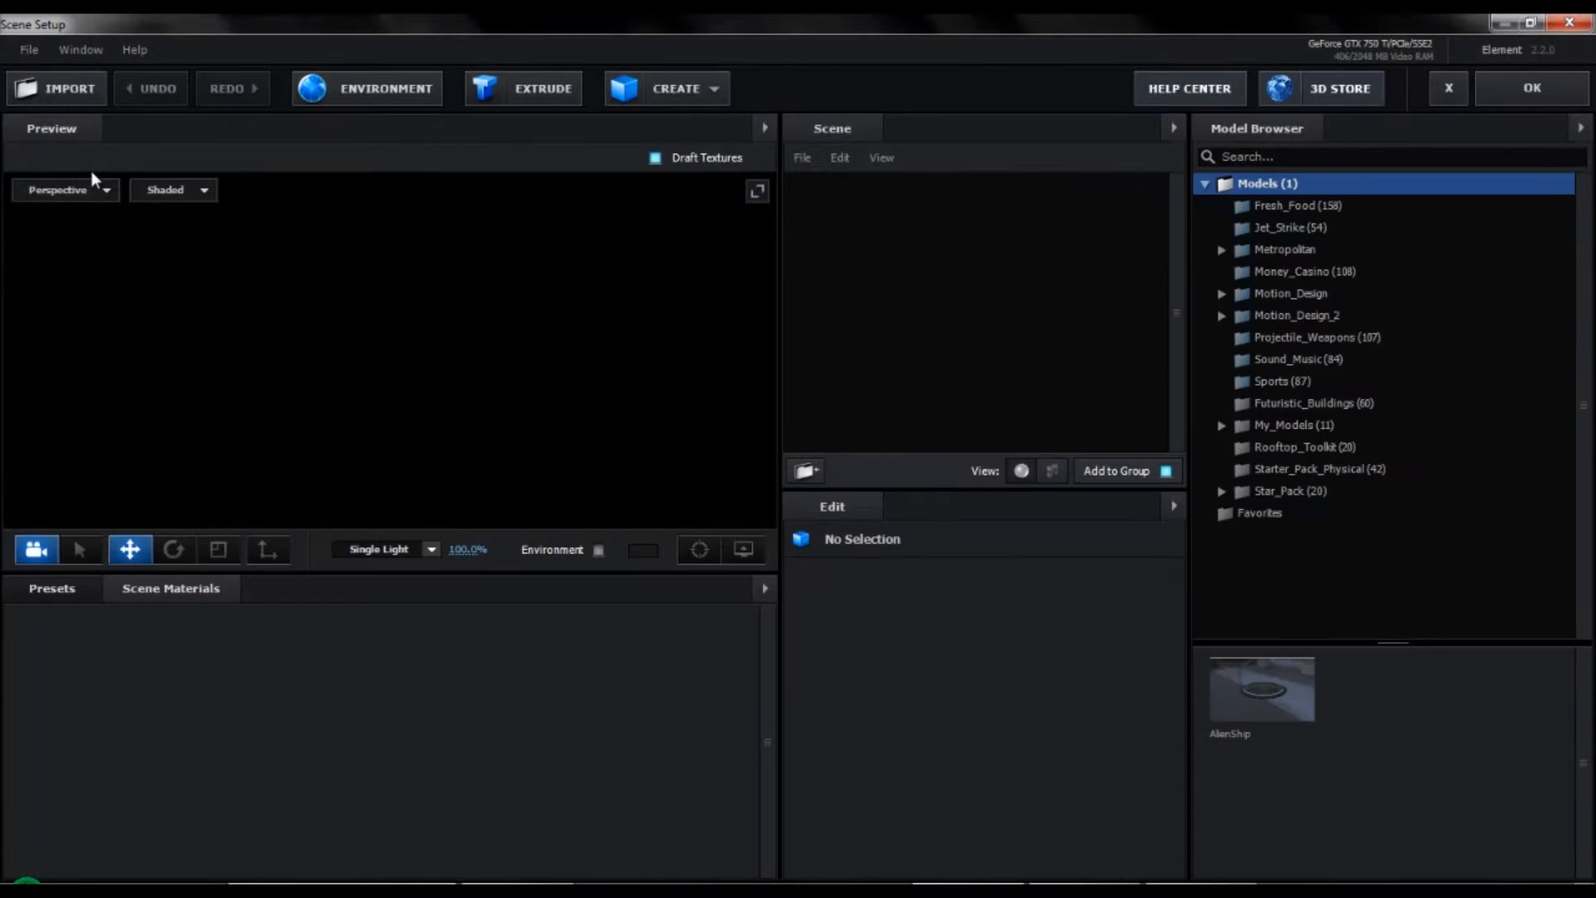
left_click(31, 96)
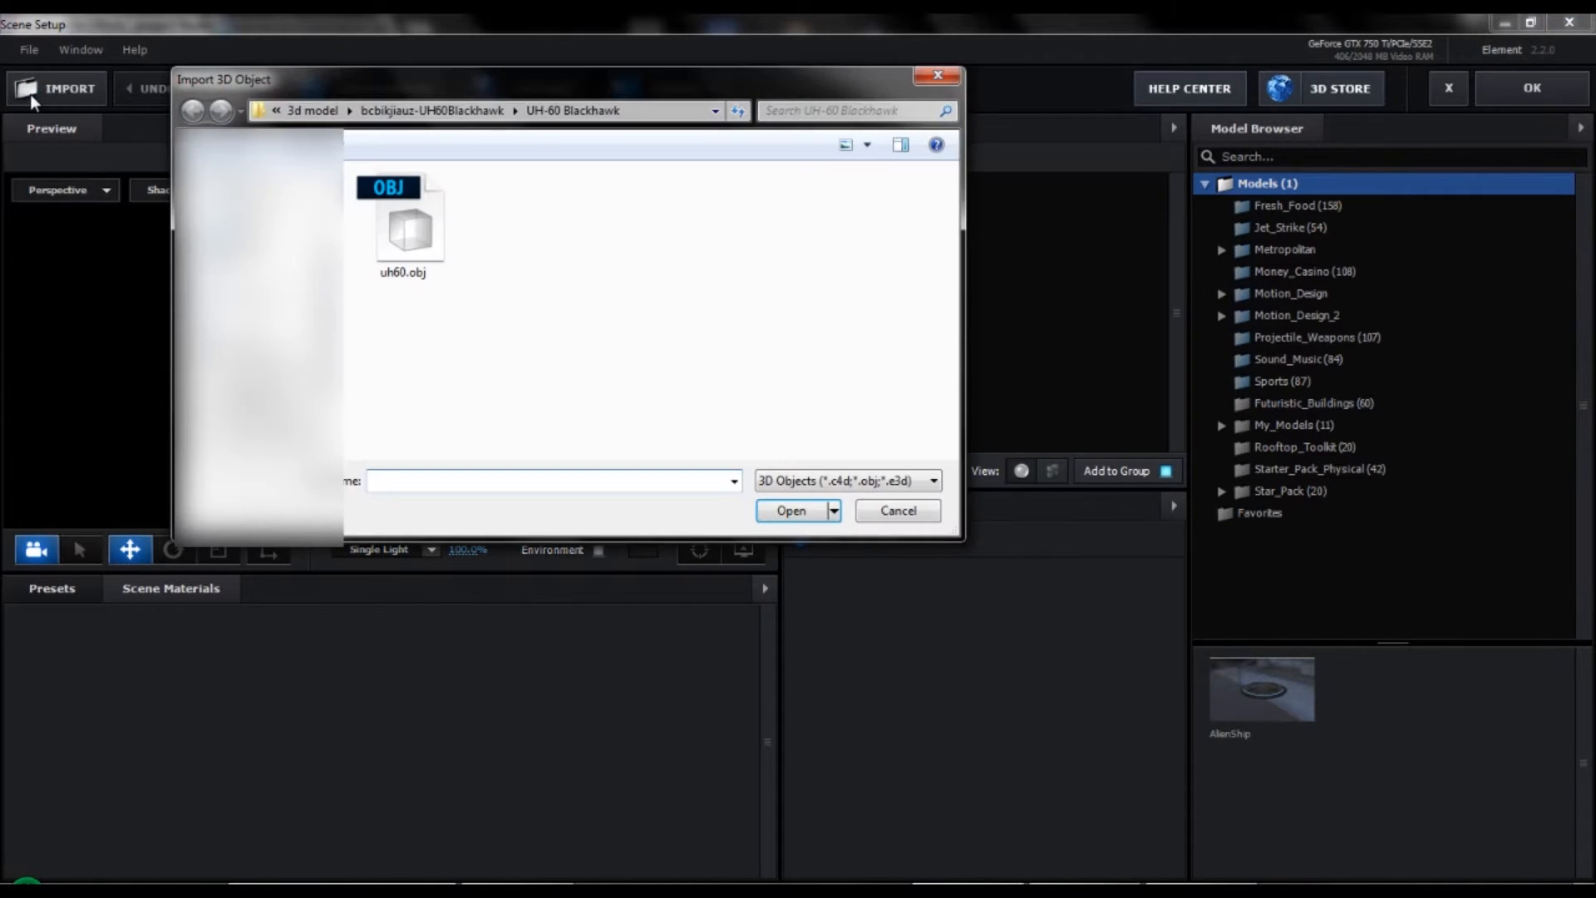
left_click(312, 112)
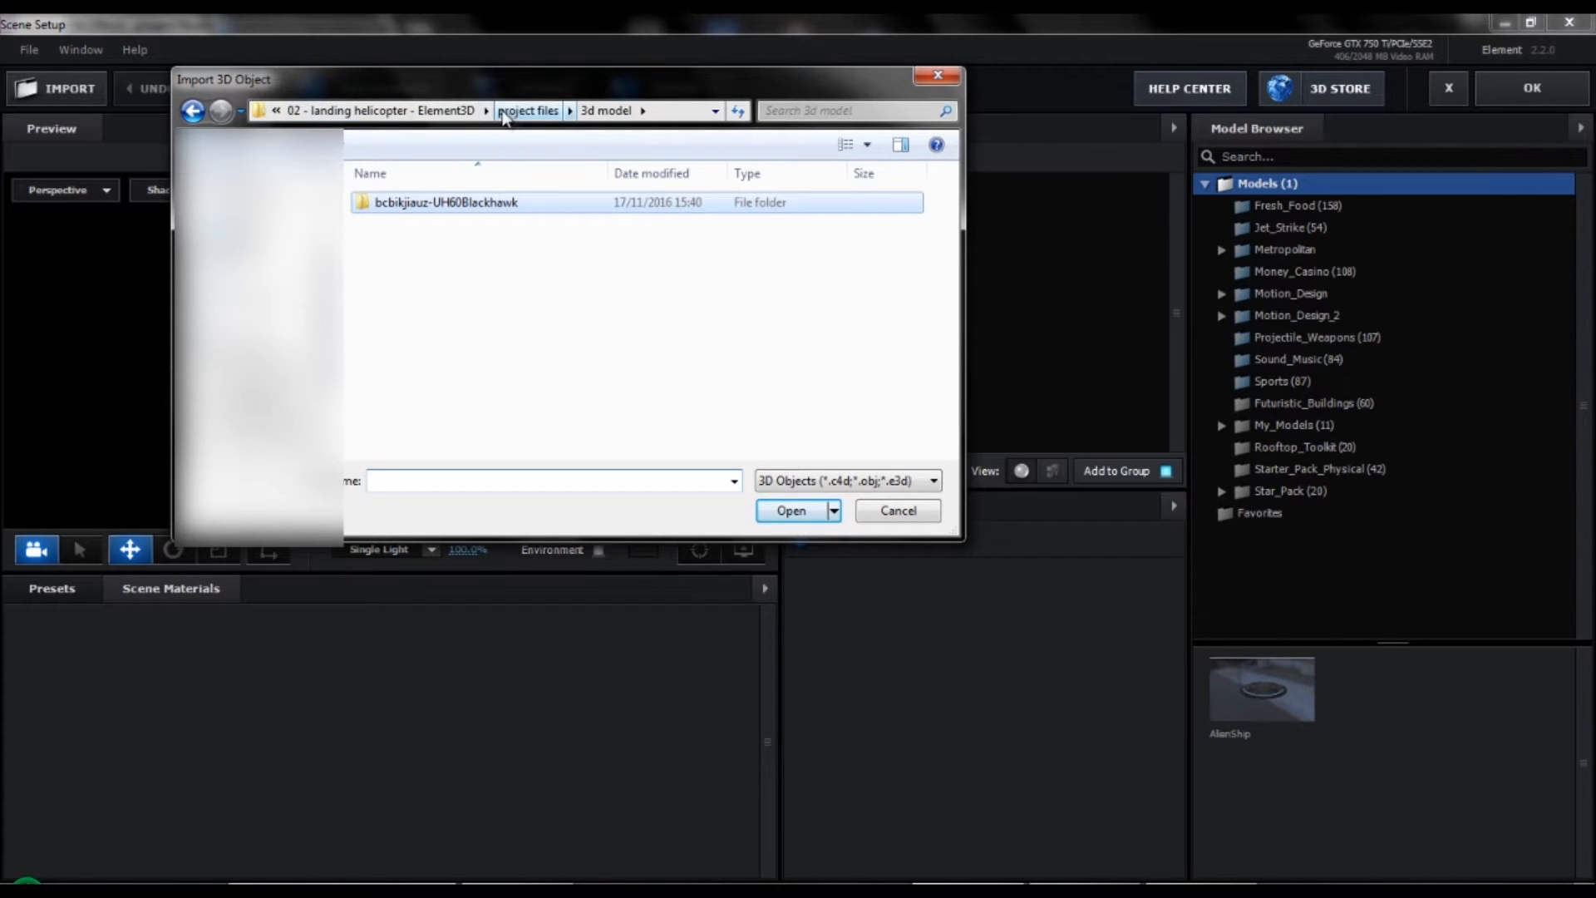
left_click(523, 112)
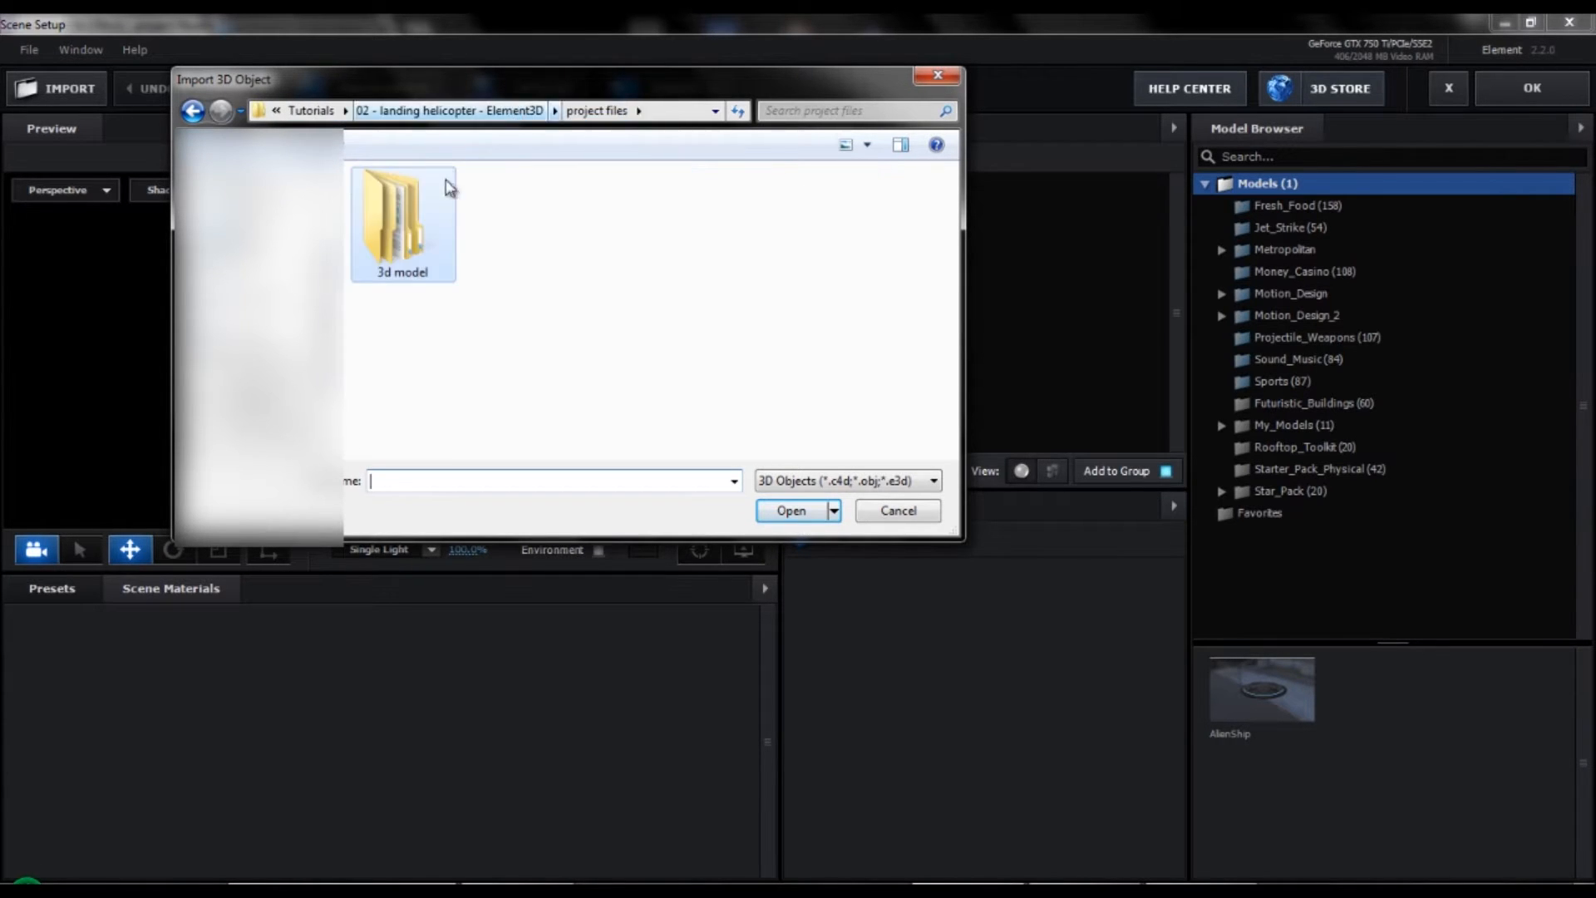
double_click(408, 246)
double_click(403, 207)
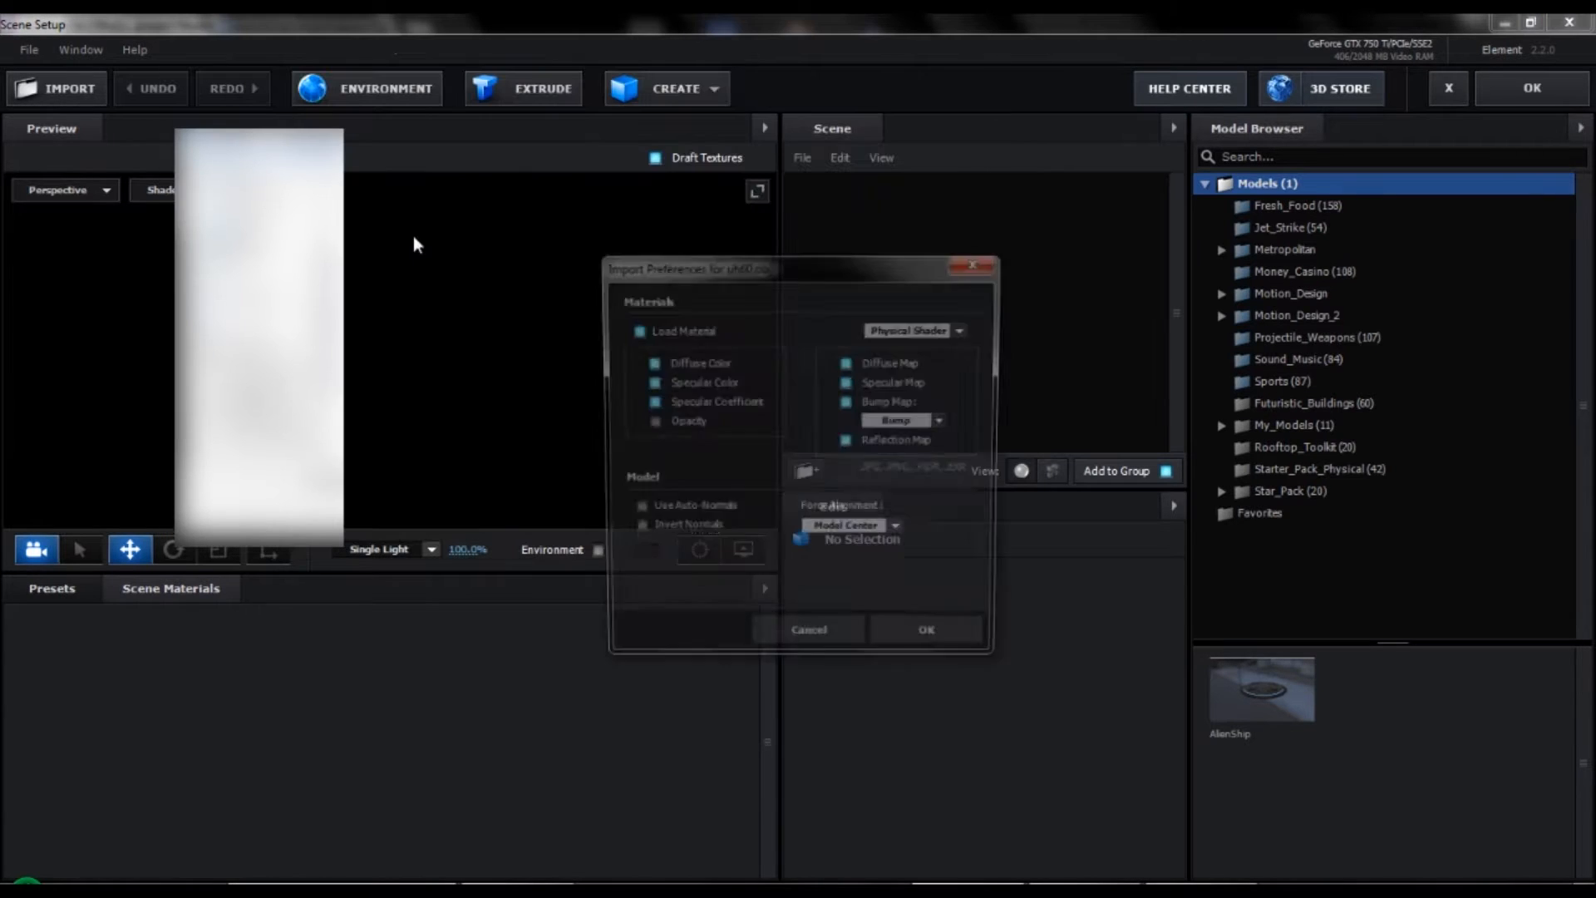
Import the helicopter with the Standard Shader, opacity loading enabled and force alignment set to Front.
left_click(884, 327)
left_click(889, 334)
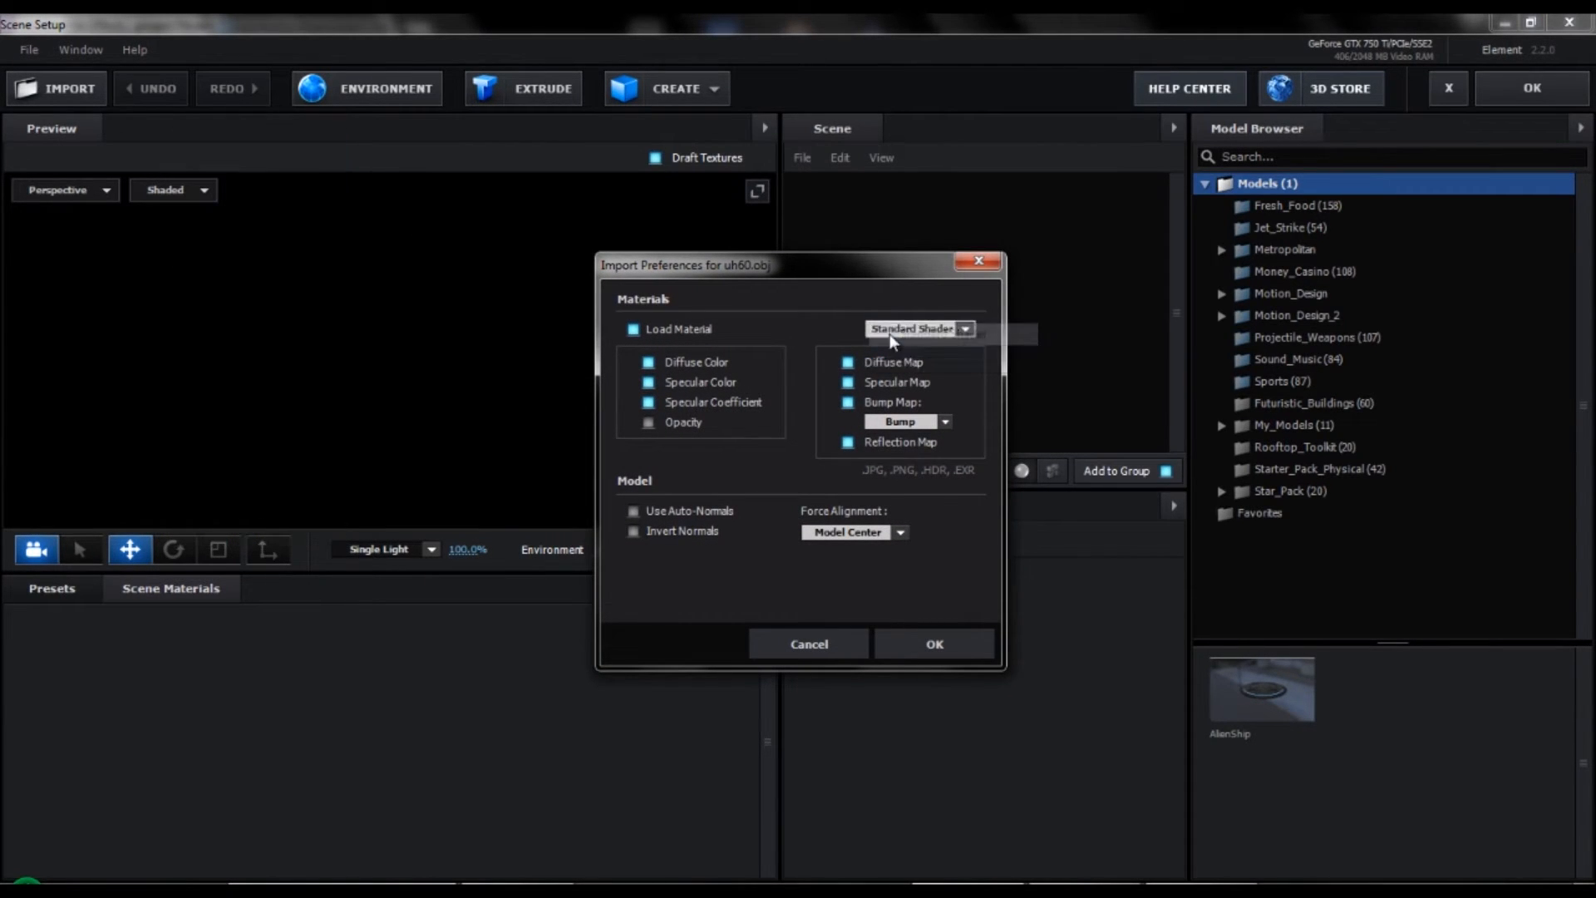
left_click(648, 422)
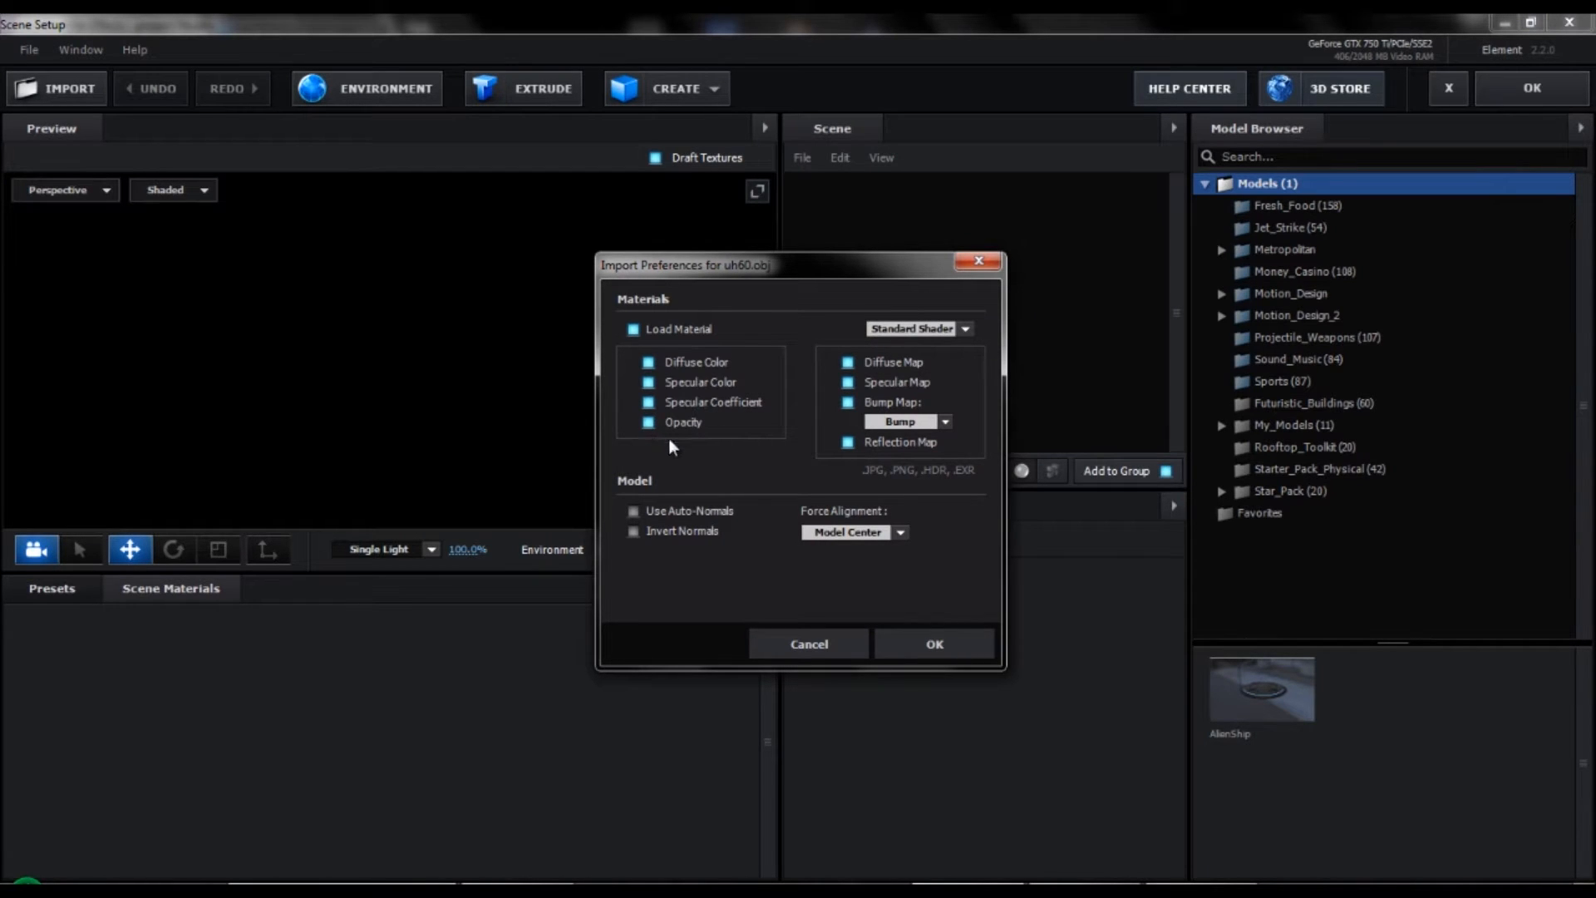
left_click(834, 539)
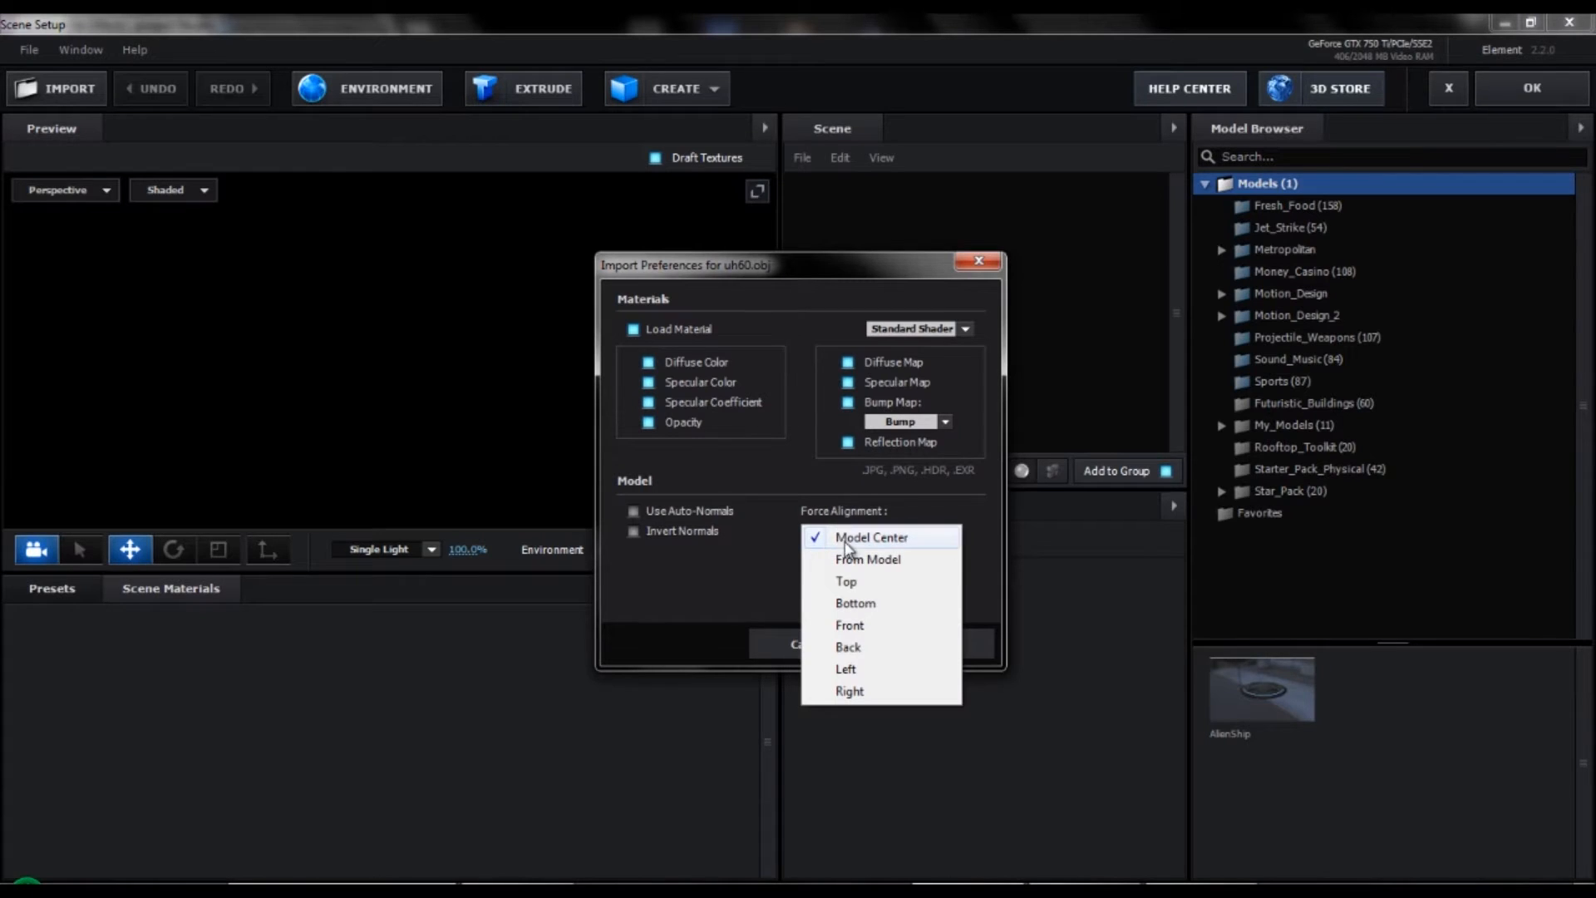
left_click(850, 626)
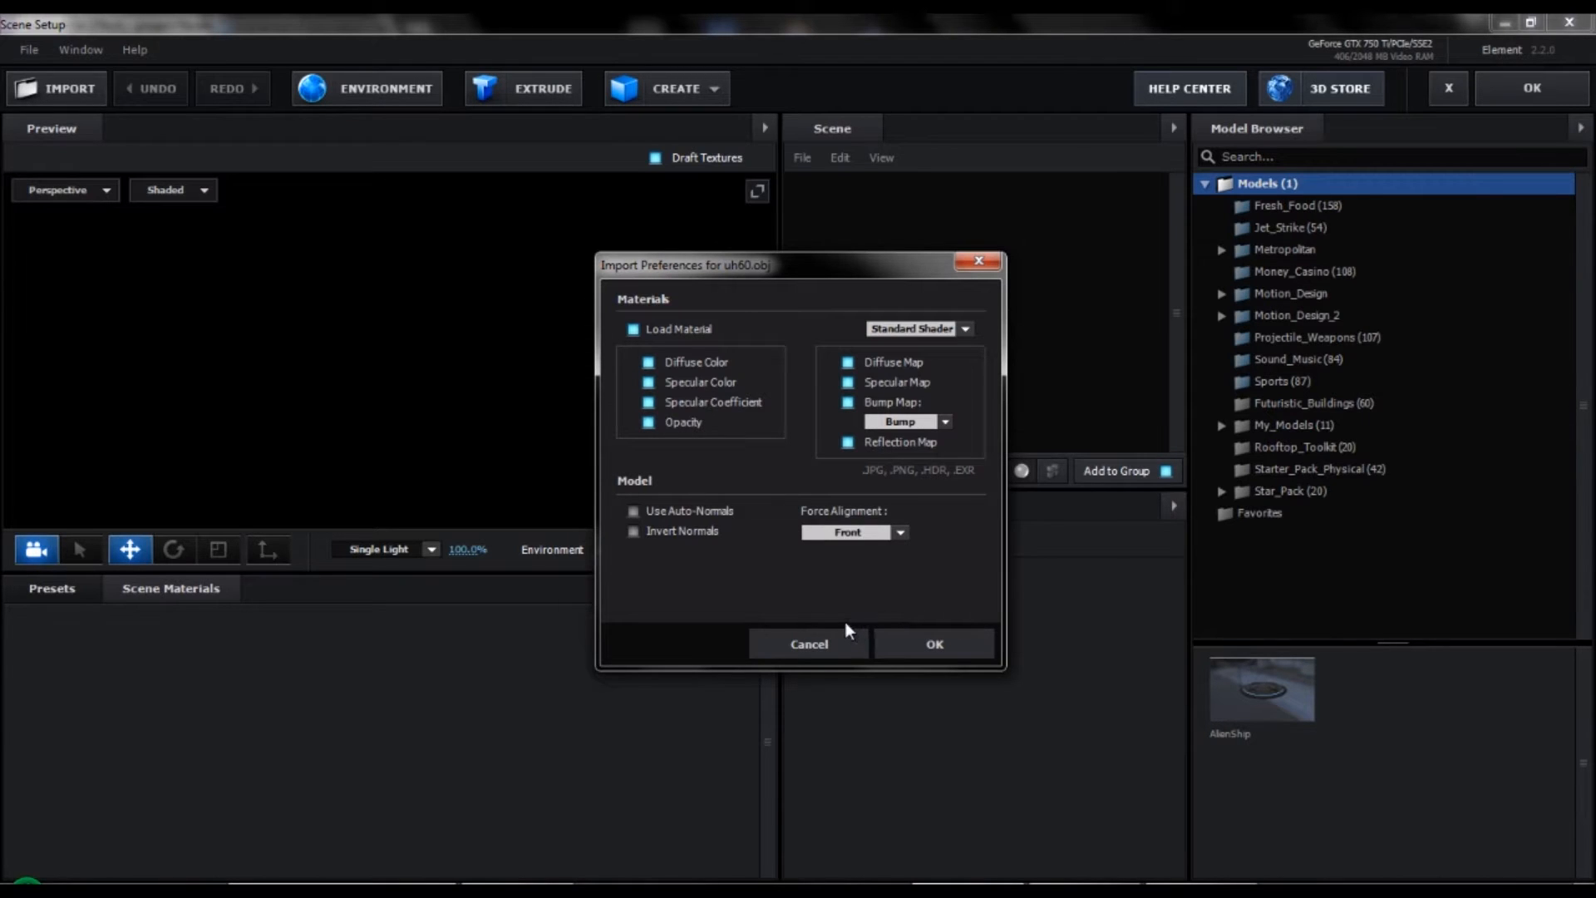
left_click(908, 649)
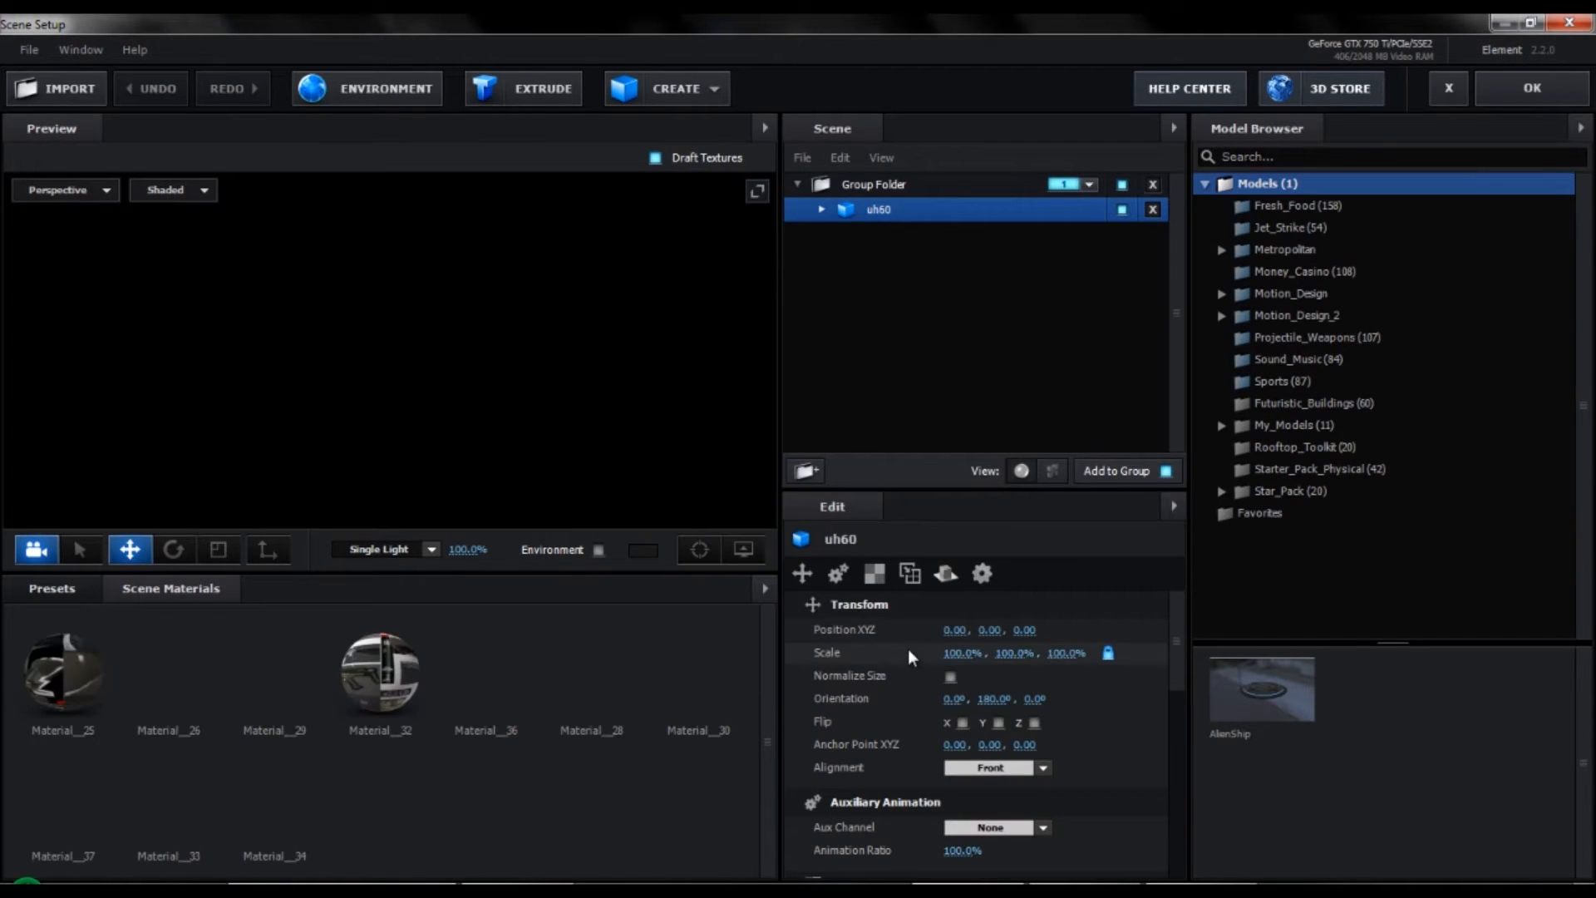
left_click_drag(487, 461, 397, 423)
scroll(368, 446, "up", 5)
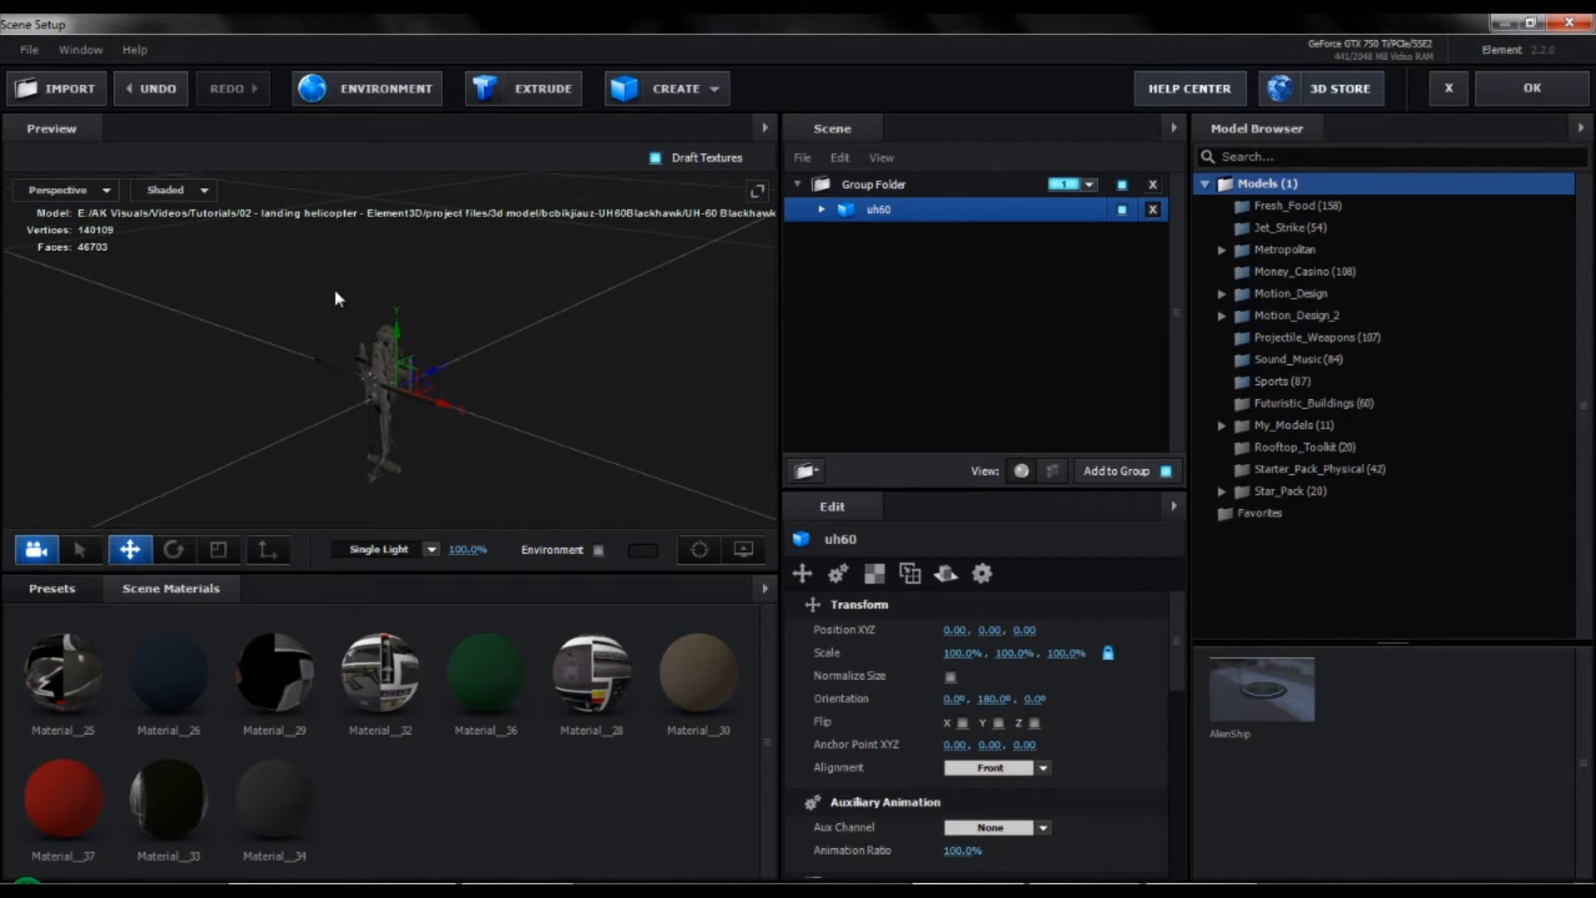
Switch to the browser and examine the UH-60 Blackhawk Helicopter download page on TF3DM.
left_click(488, 890)
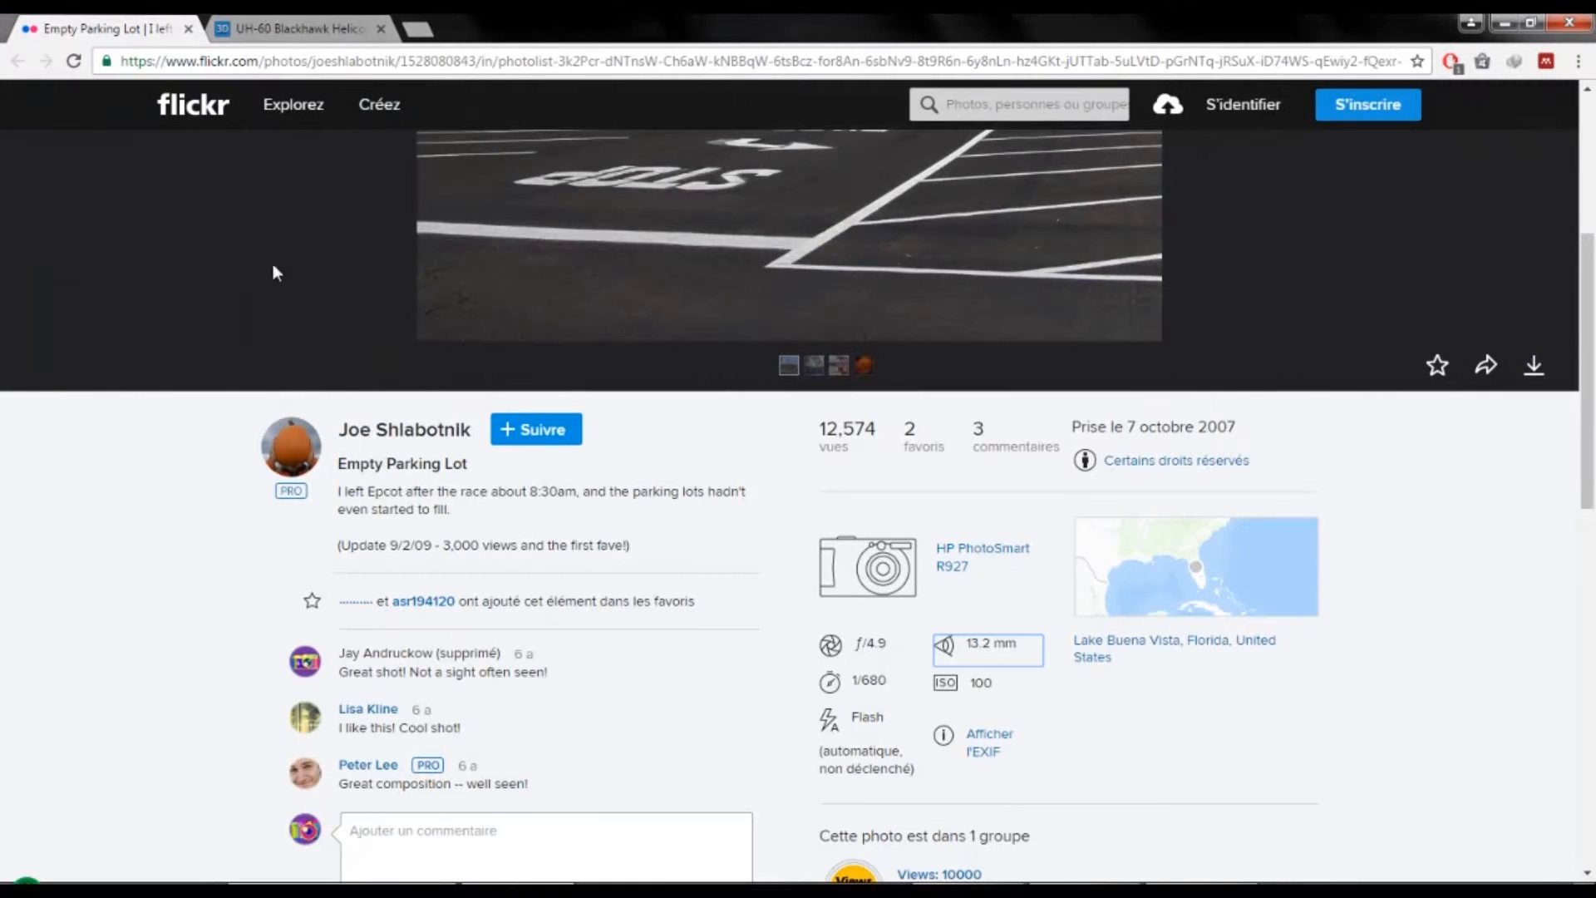
left_click(293, 28)
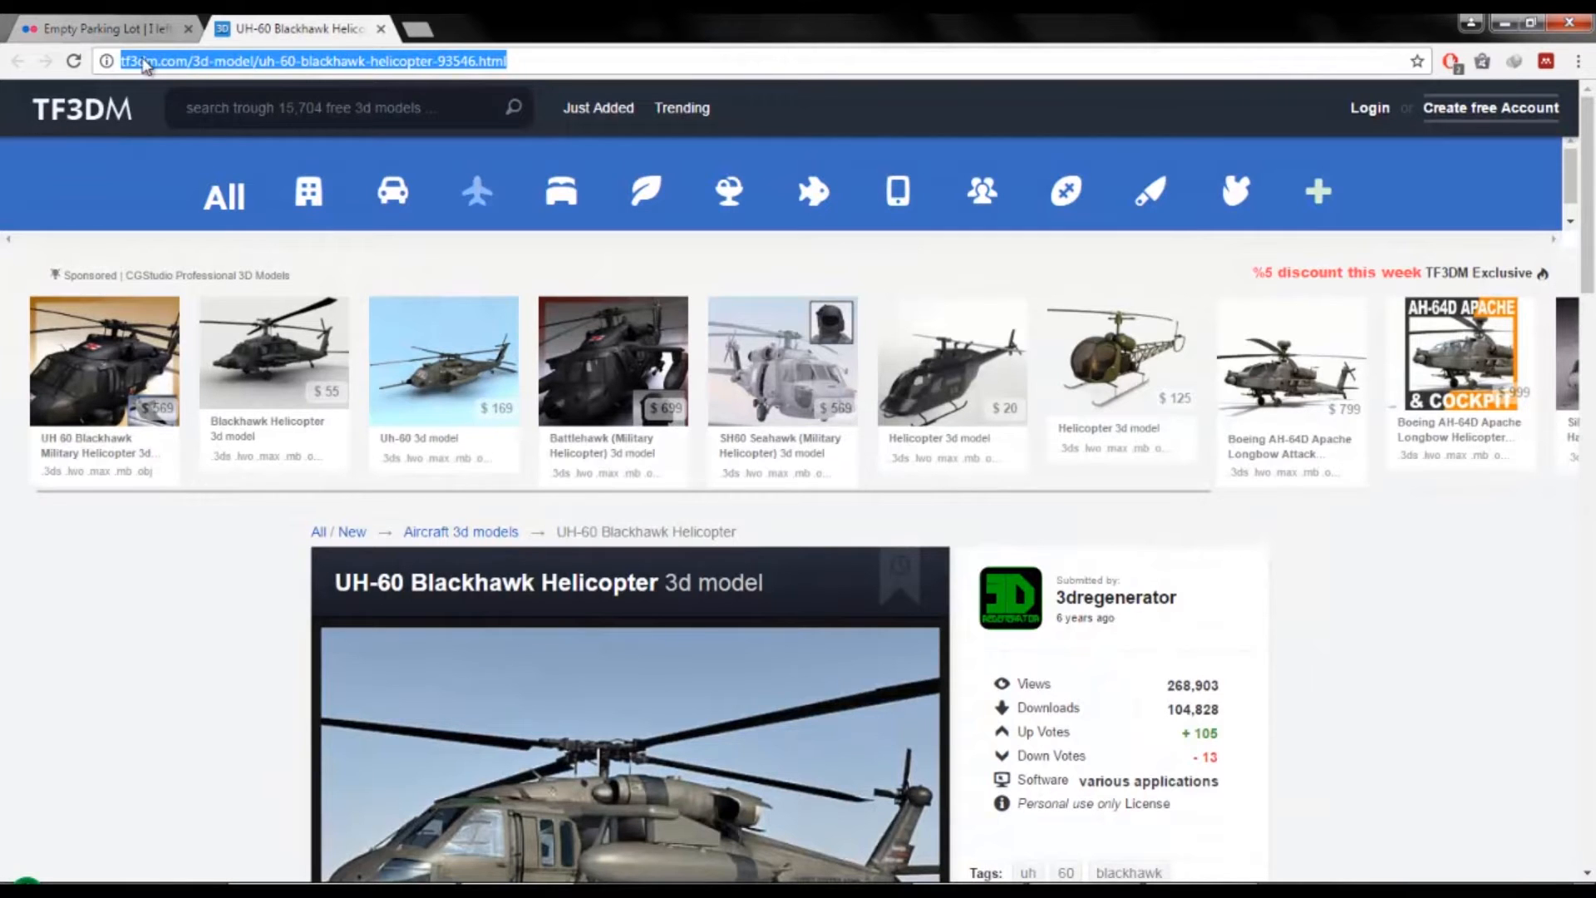
scroll(369, 520, "down", 3)
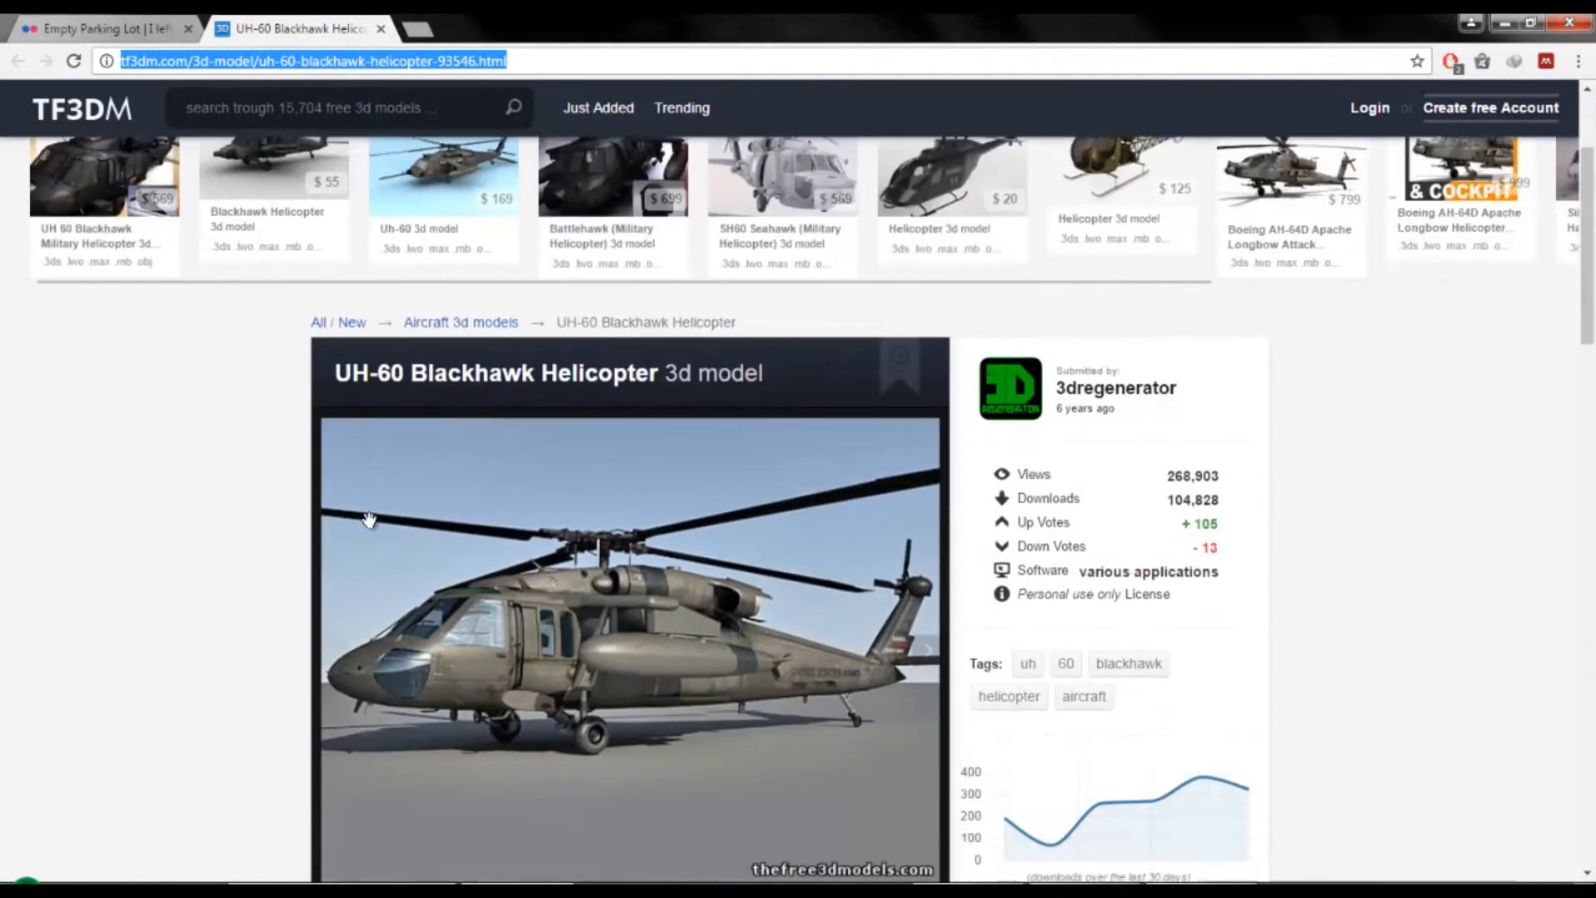
scroll(369, 519, "down", 6)
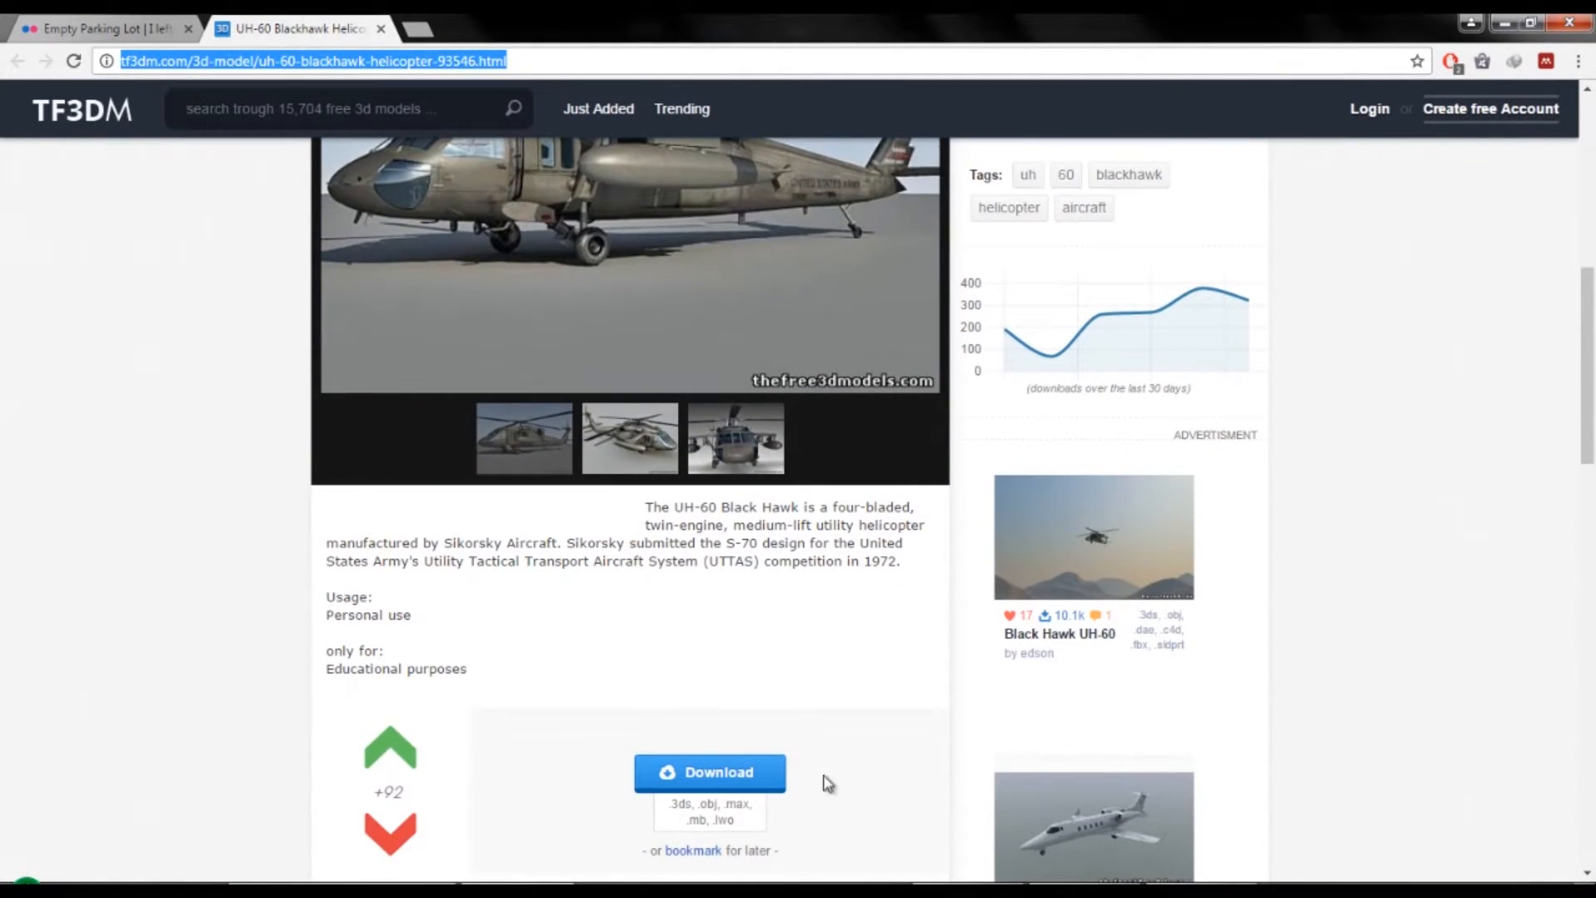
scroll(547, 664, "up", 3)
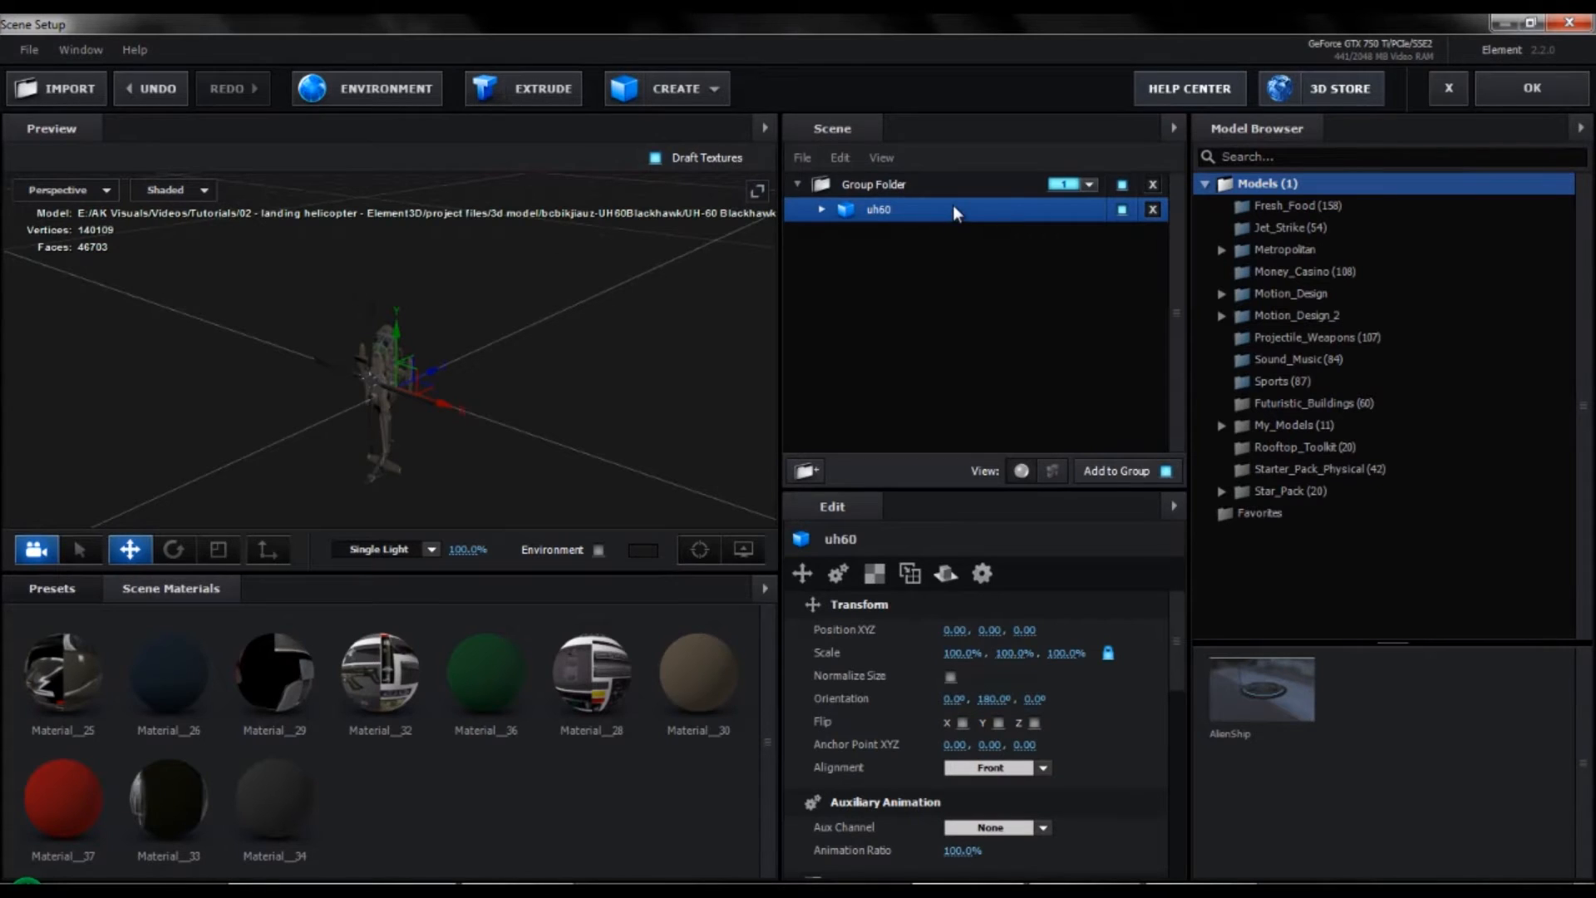
In Element's scene setup, rotate the uh60 model to an orientation of 270°, 360°, 0° and scale it uniformly to 600%.
left_click(173, 549)
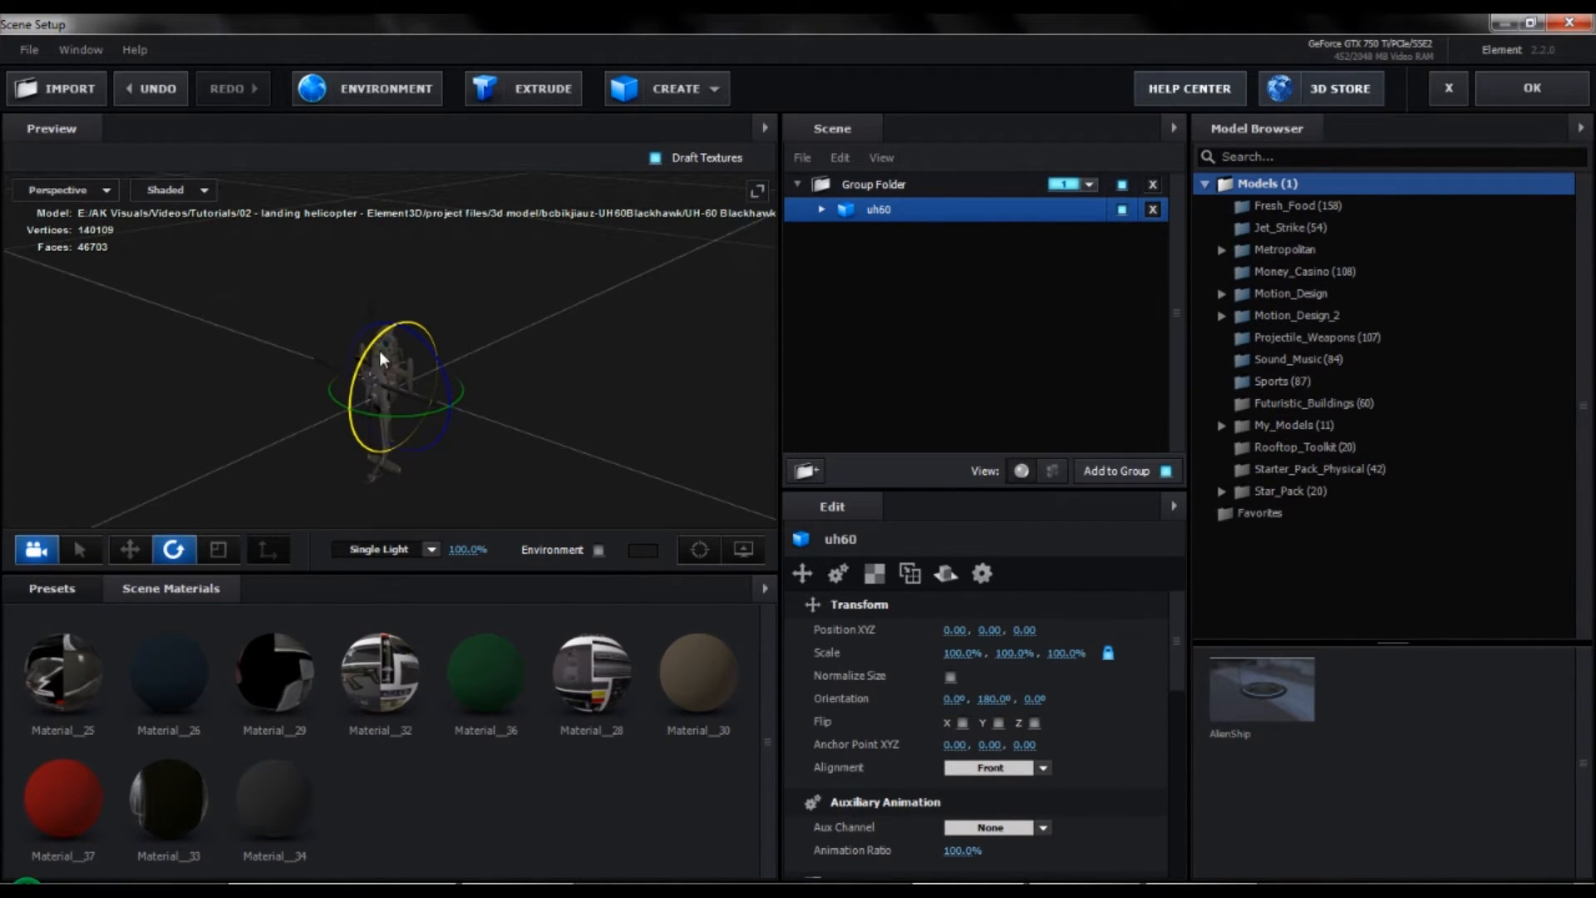
left_click_drag(411, 332, 135, 397)
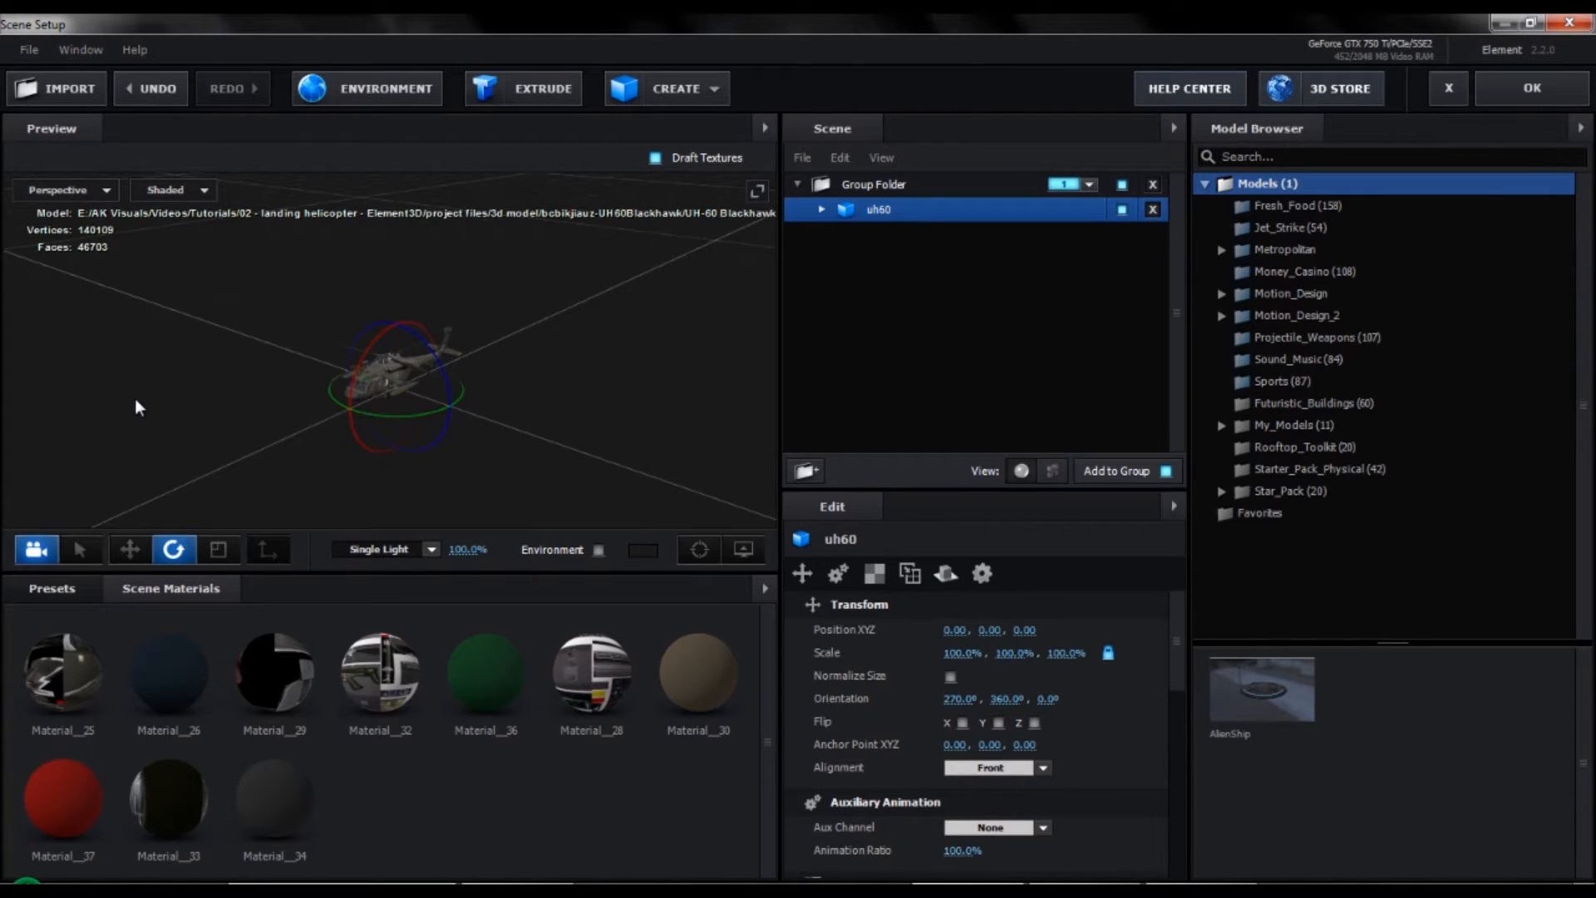
left_click(950, 653)
type("6")
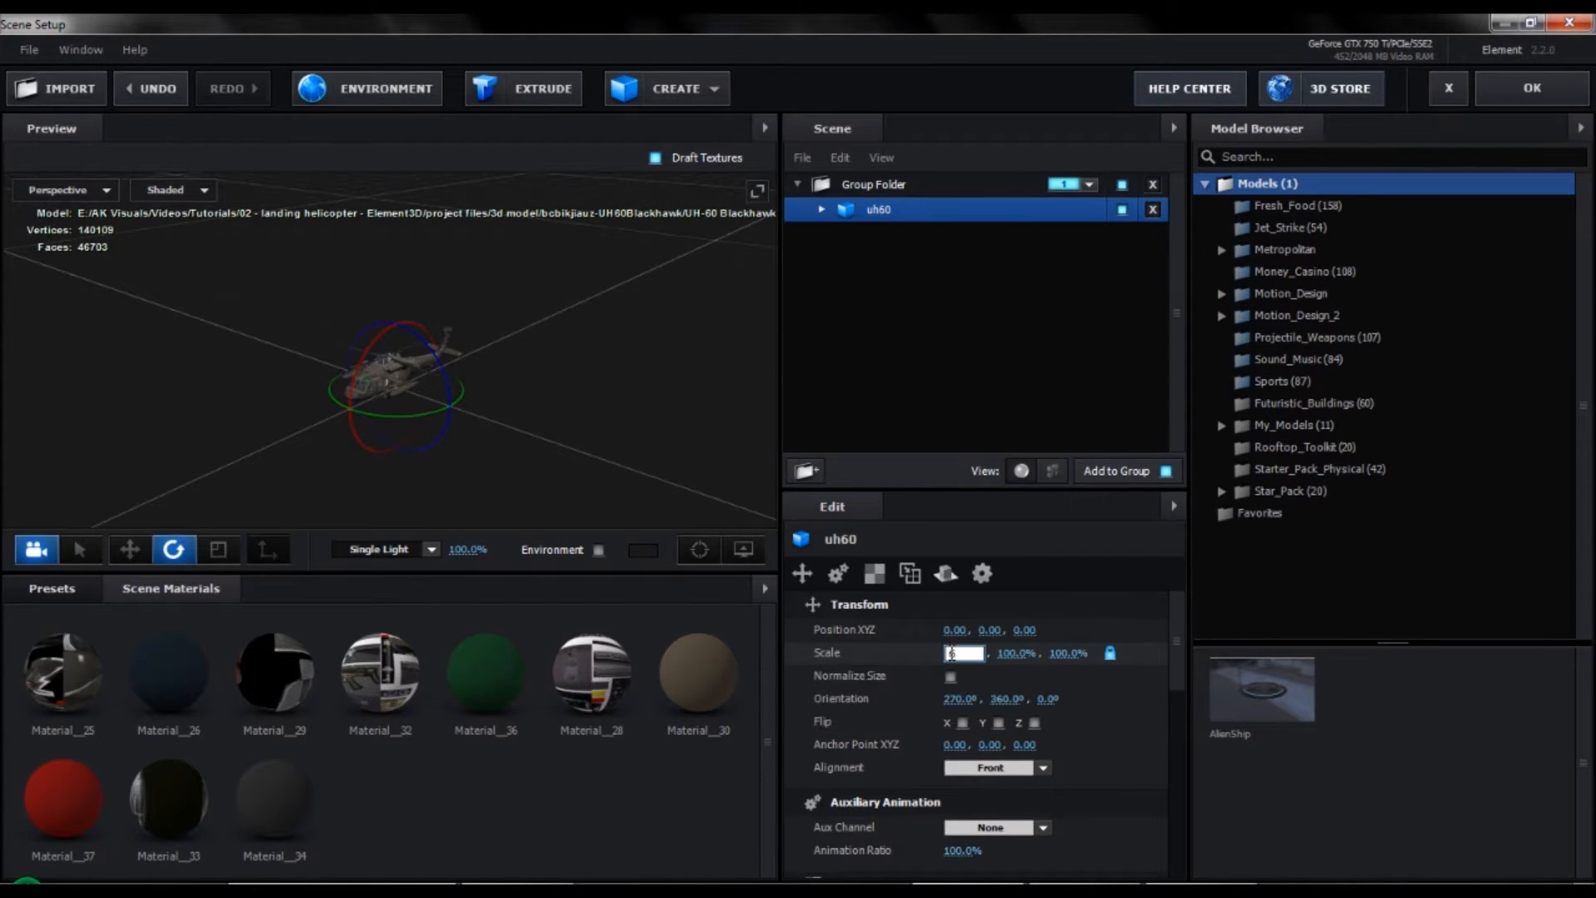
type("00")
key("Return")
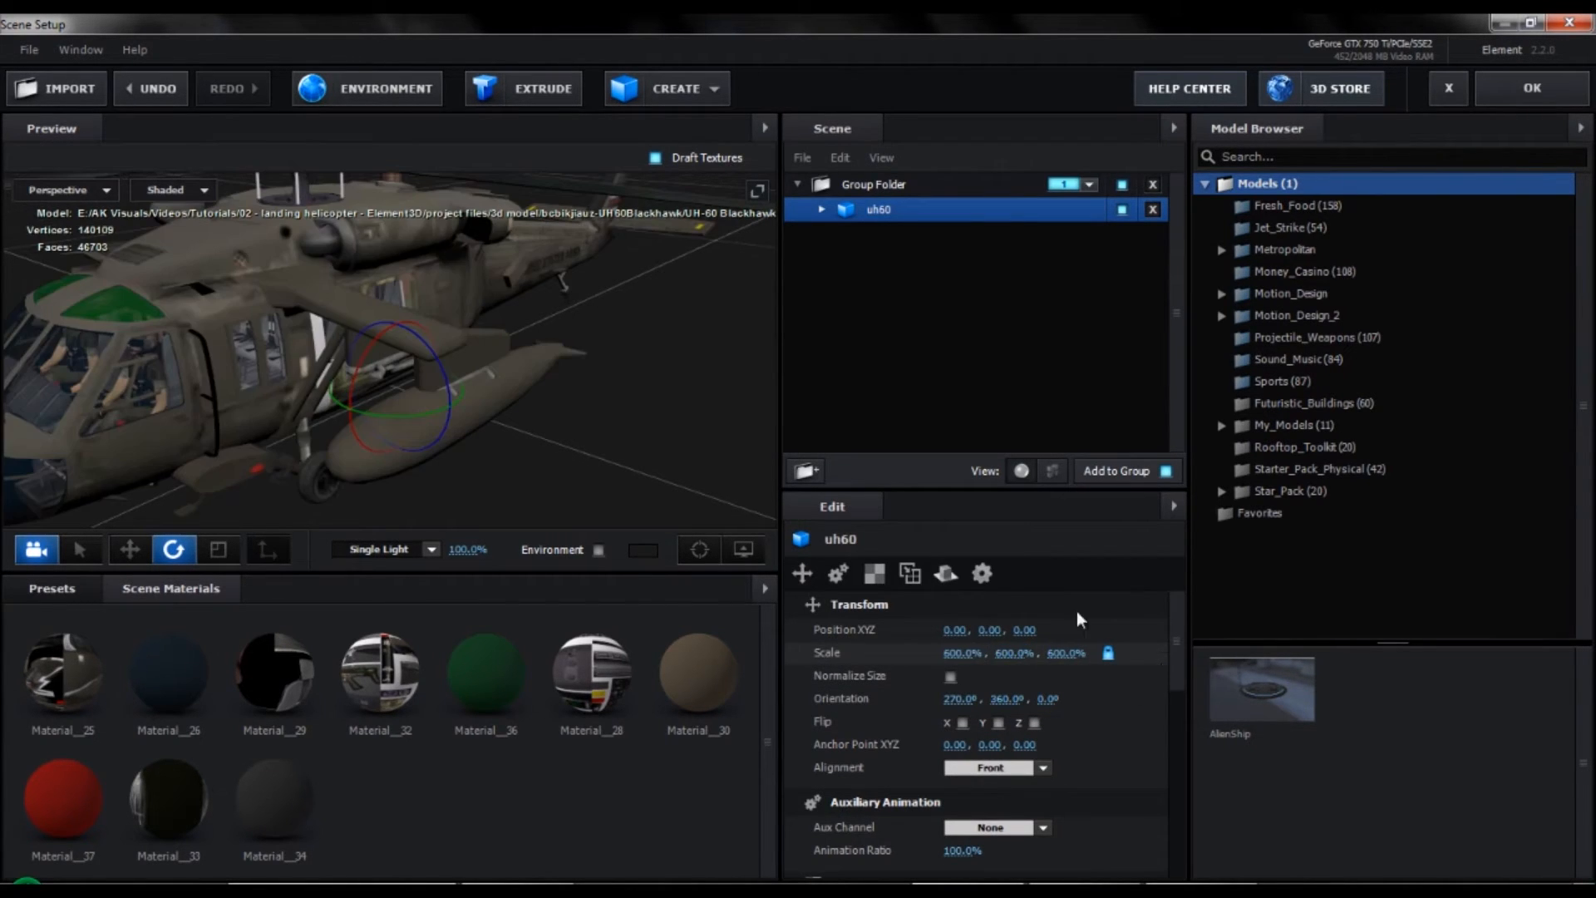
Expand the uh60 model's parts and assign the main rotor blades, uh60_17, to auxiliary transform Channel 1.
scroll(314, 374, "down", 6)
left_click_drag(314, 374, 497, 248)
scroll(451, 423, "up", 6)
left_click_drag(471, 335, 422, 450)
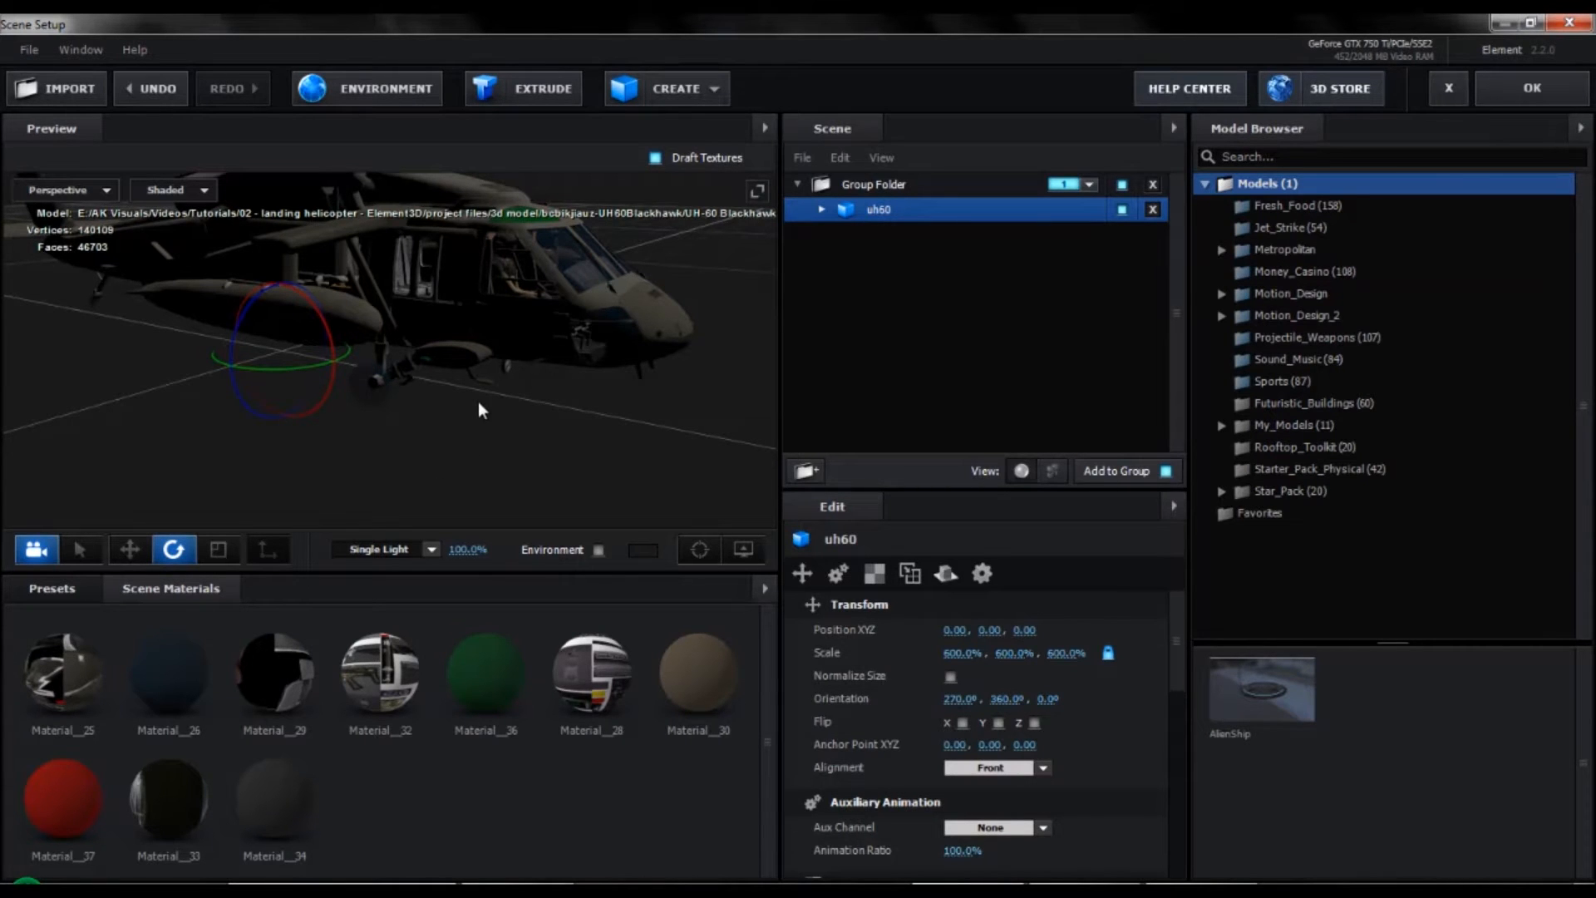
left_click_drag(477, 402, 346, 405)
scroll(346, 405, "up", 1)
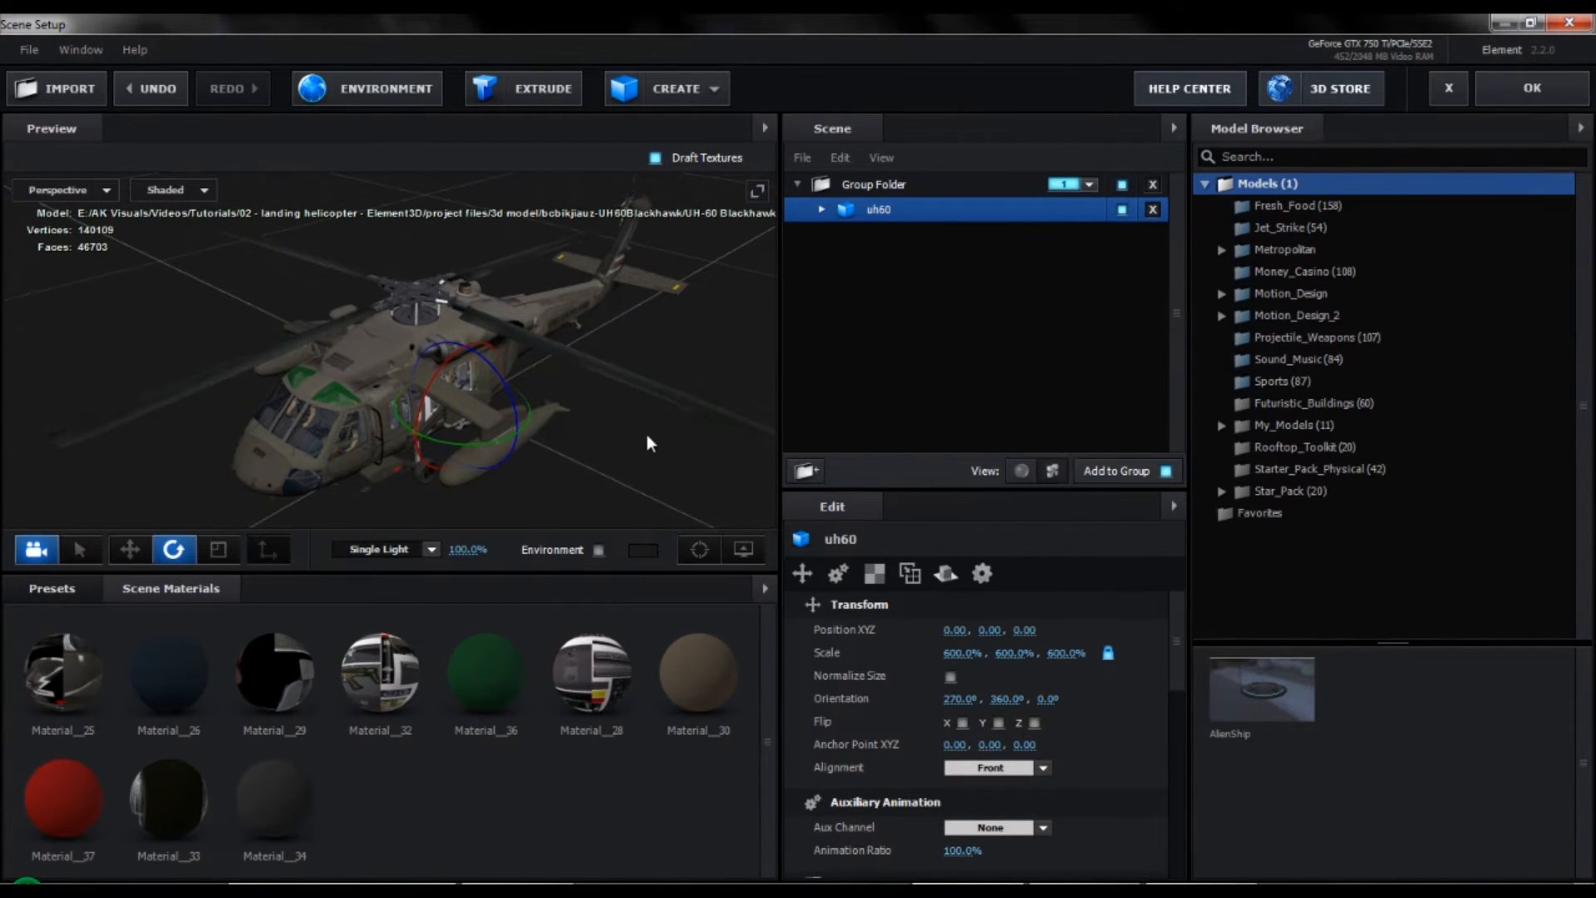
left_click(820, 210)
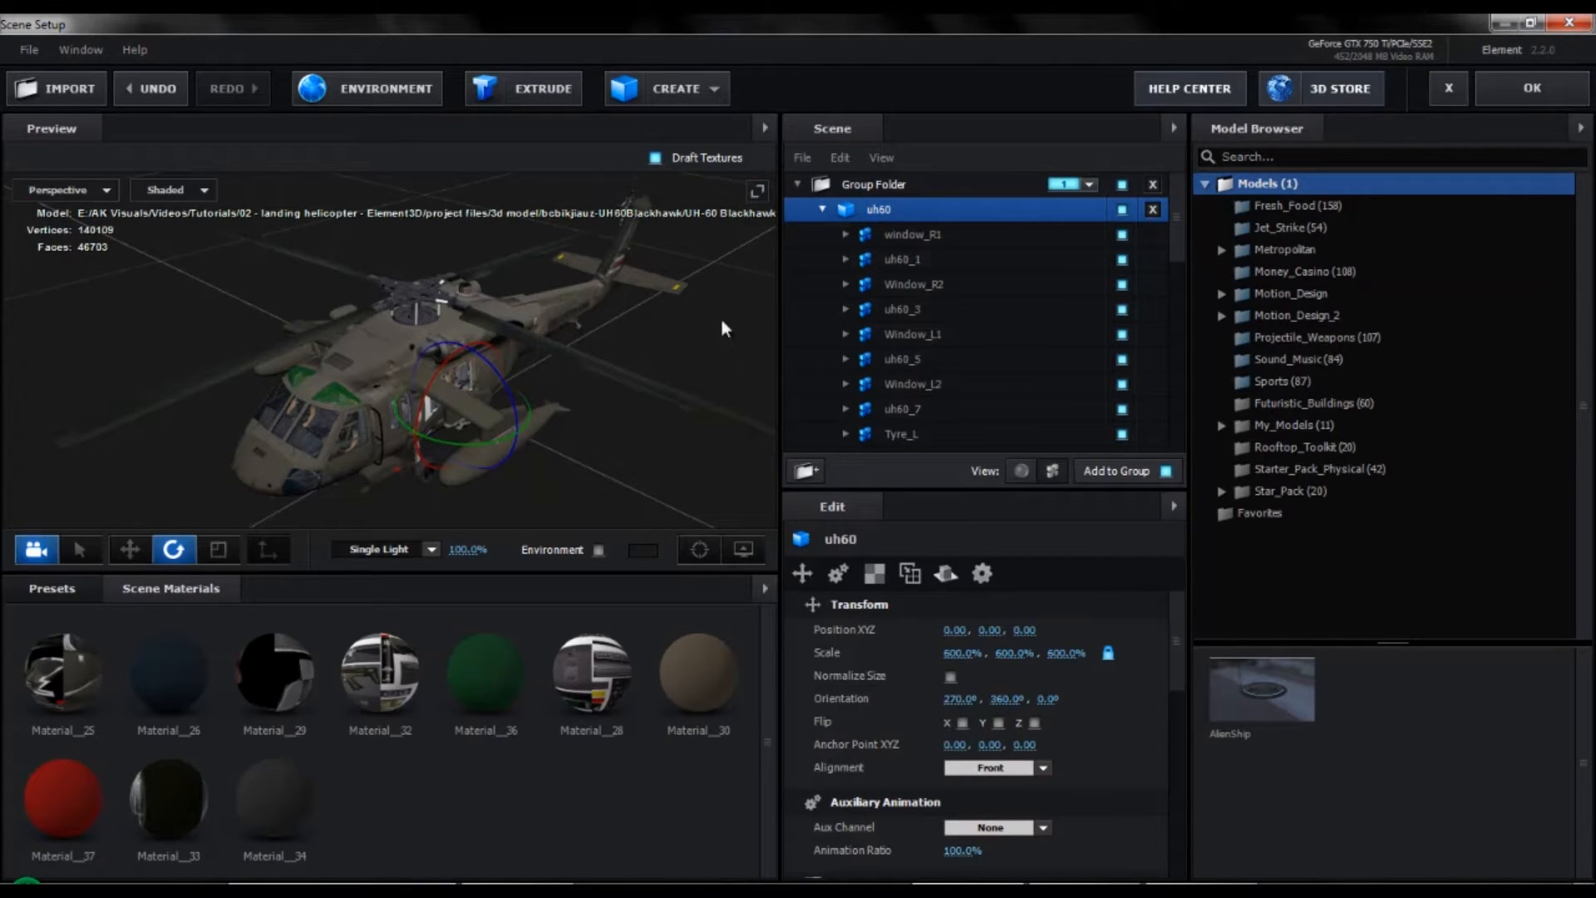
left_click(680, 400)
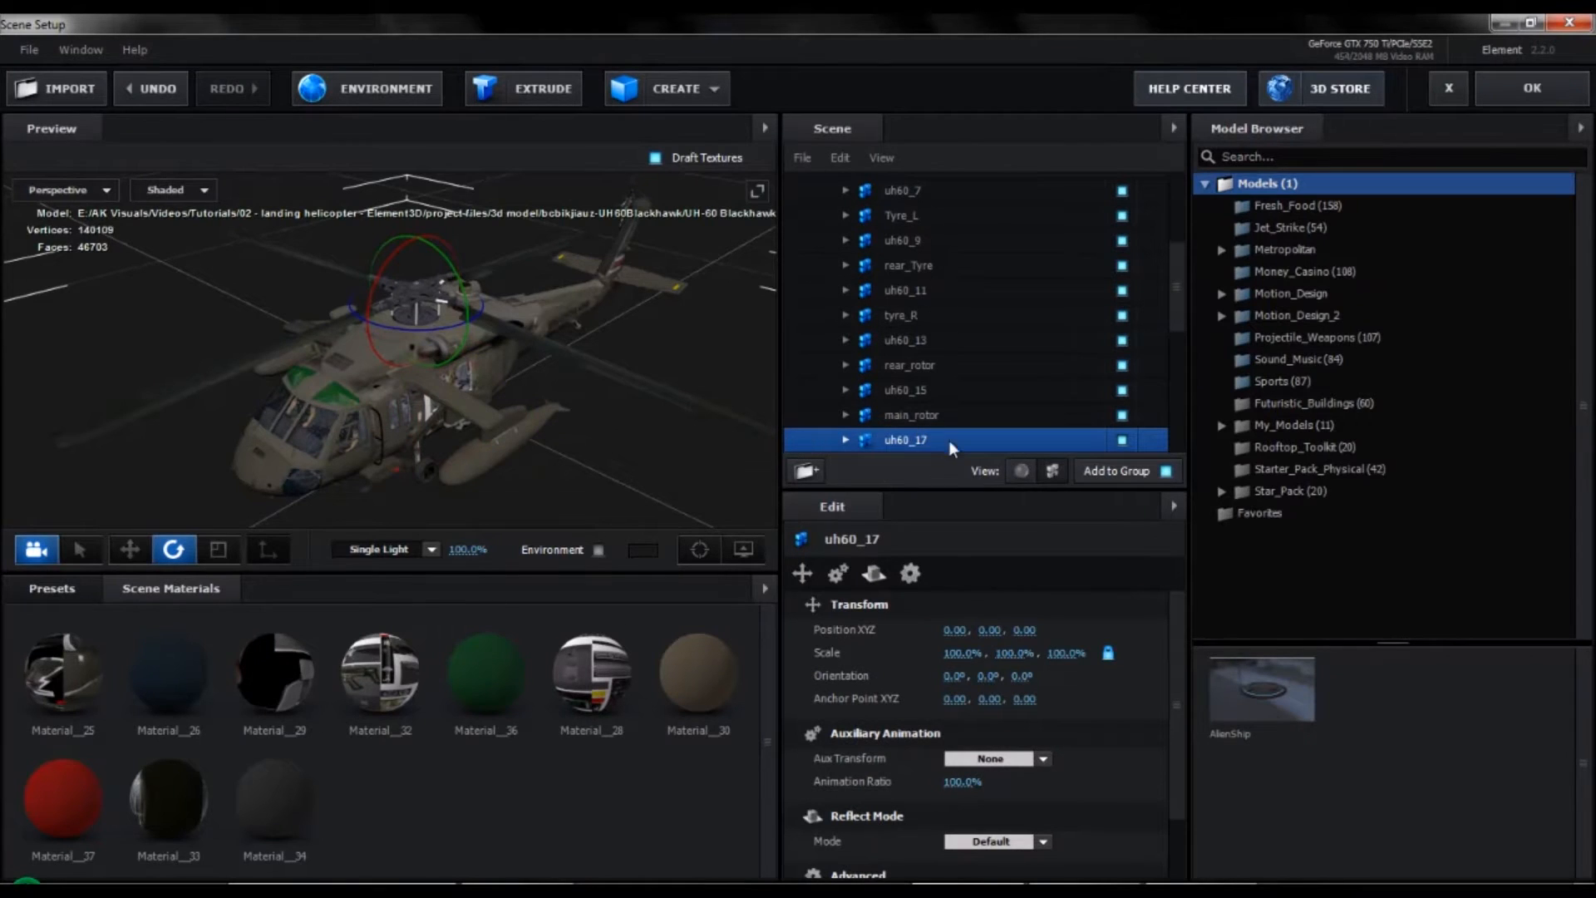
scroll(567, 386, "down", 5)
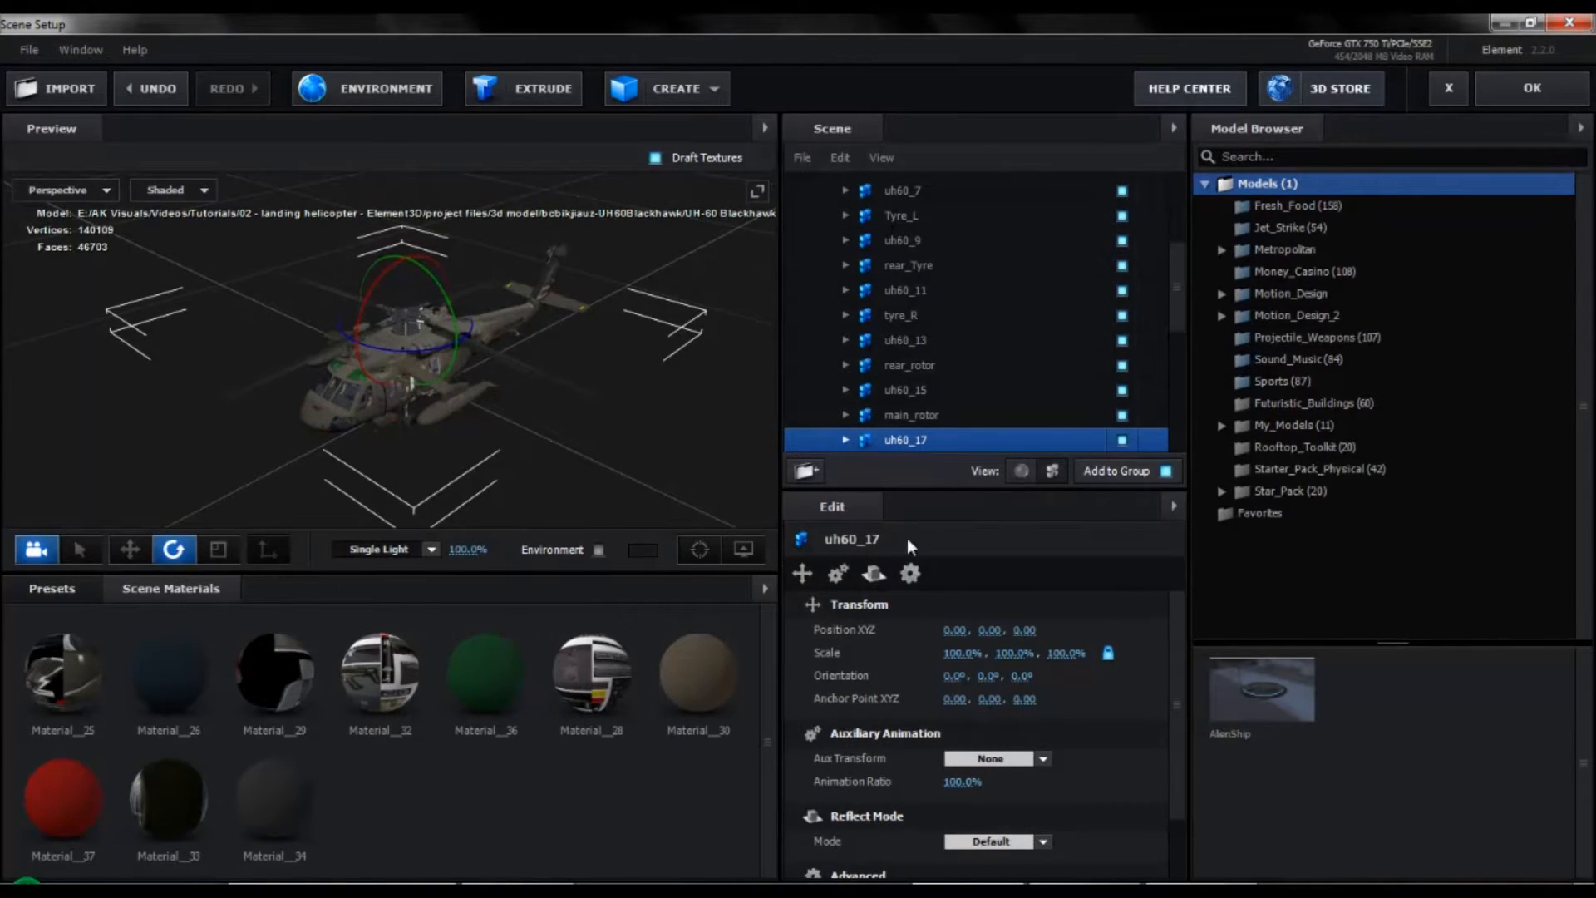
left_click(998, 758)
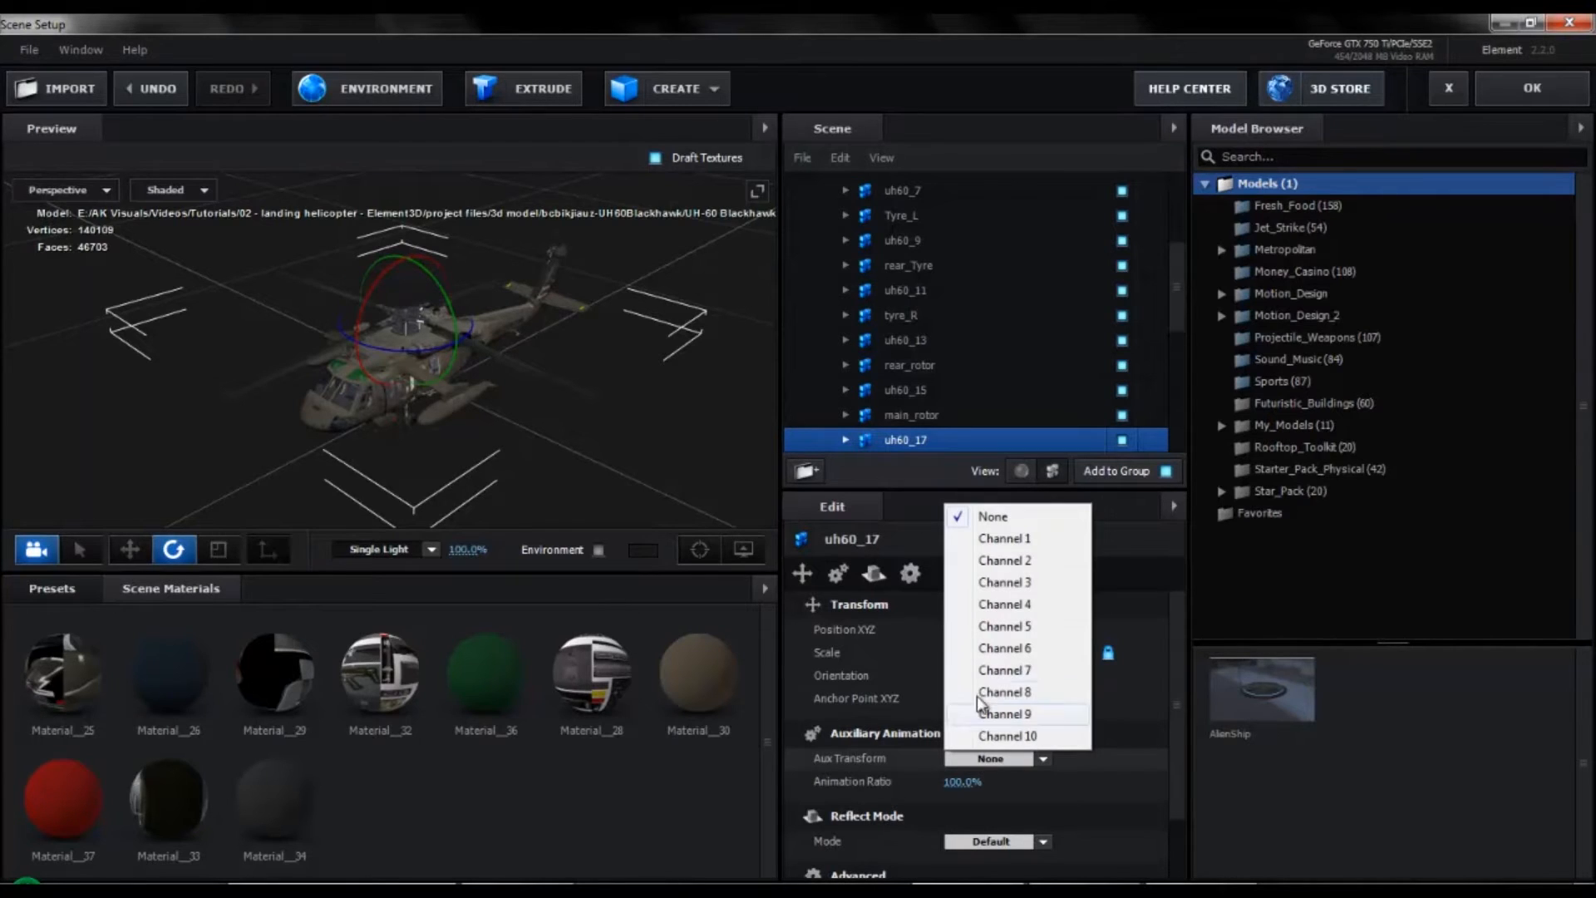
left_click(1016, 540)
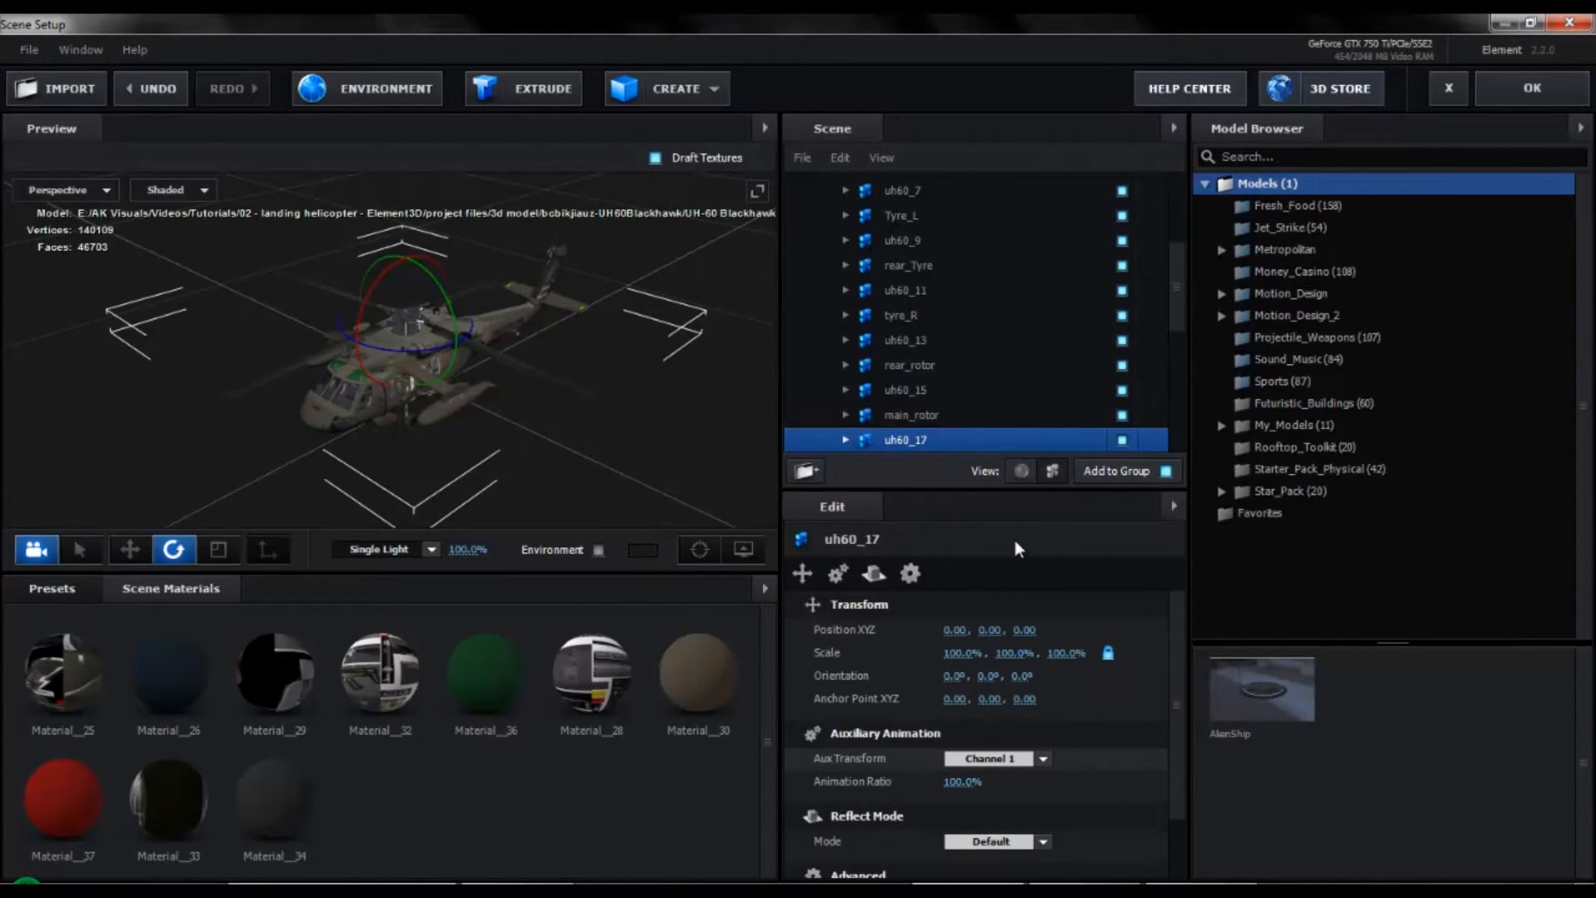
With the preview grid hidden, rotate the tail rotor part uh60_15 to about 6.6° on its Y orientation.
left_click_drag(590, 328, 312, 279)
left_click_drag(207, 381, 92, 327)
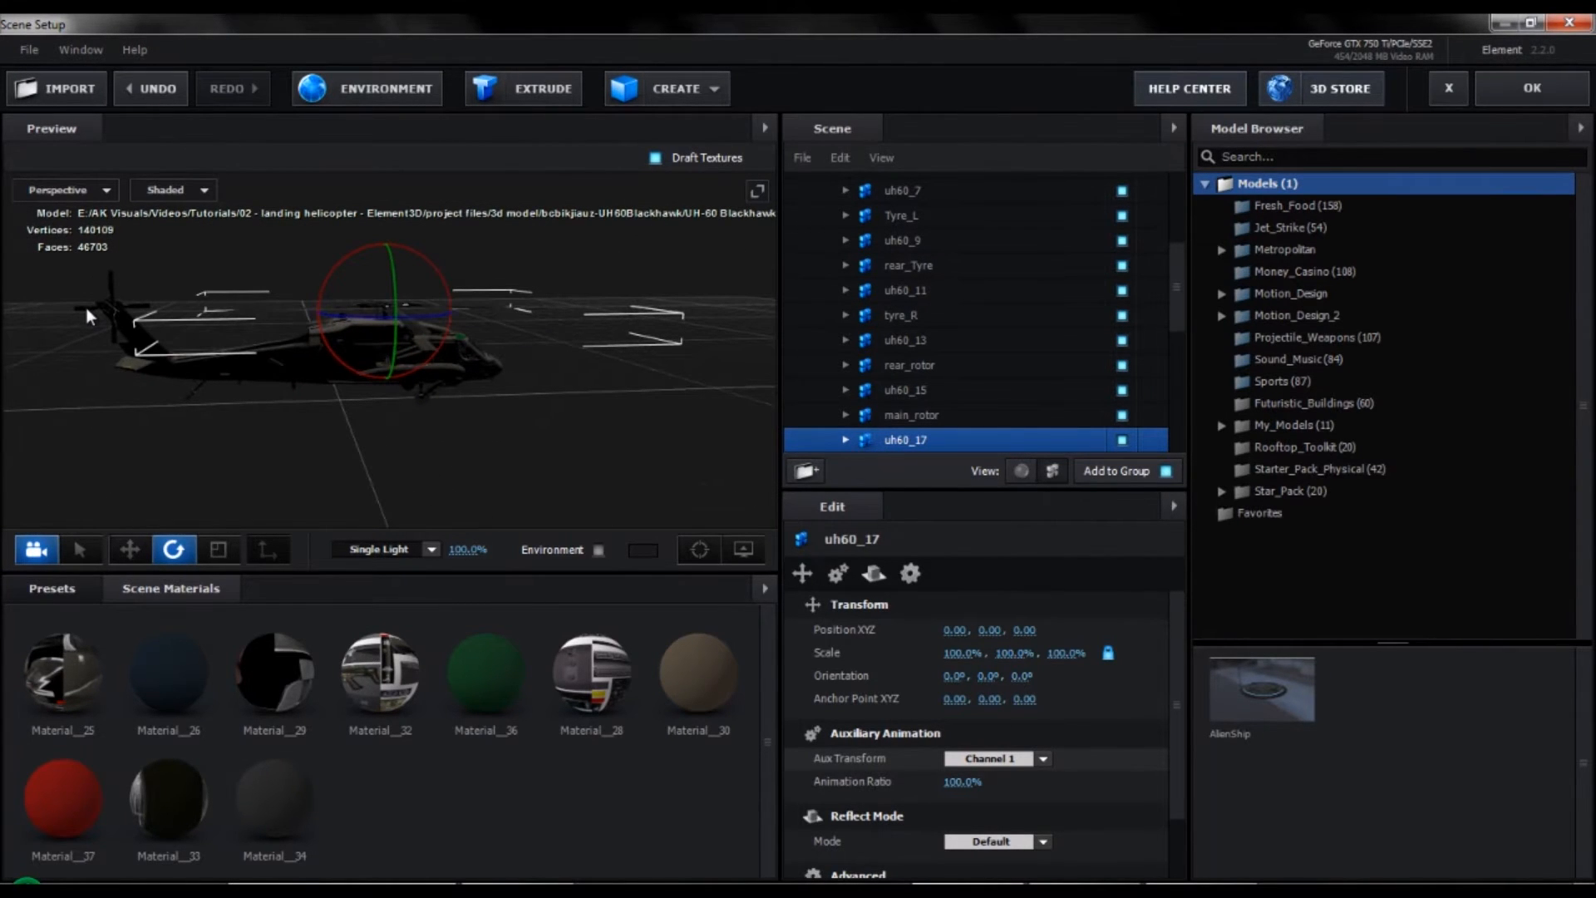
left_click(84, 307)
left_click_drag(443, 372, 527, 349)
scroll(546, 348, "up", 5)
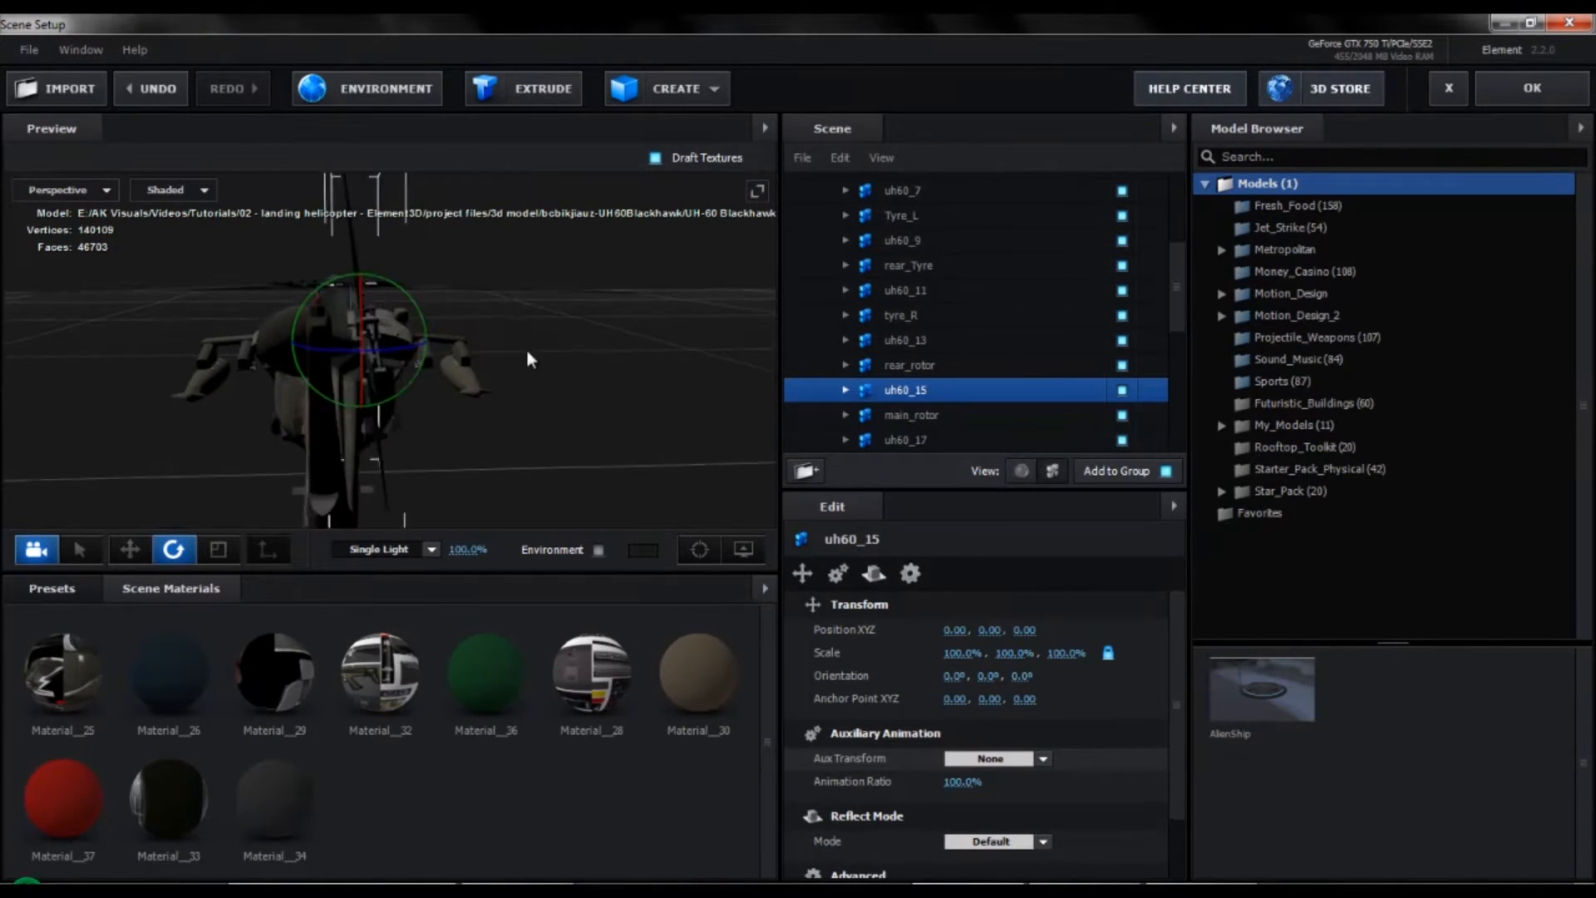
left_click(743, 549)
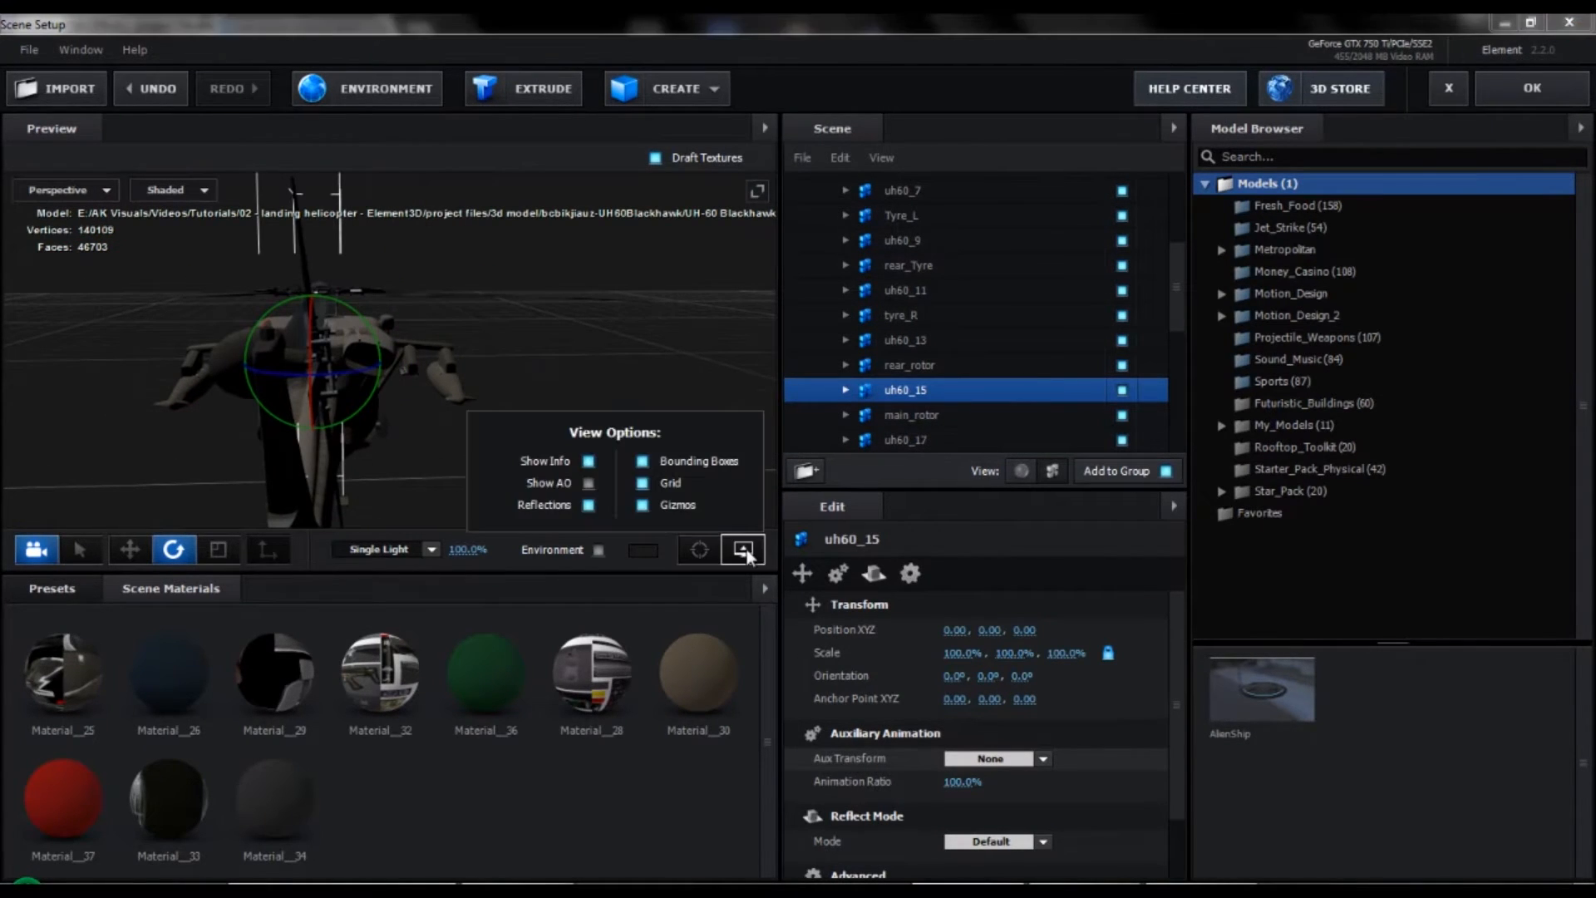
left_click(643, 483)
mouse_move(561, 374)
left_mouse_down()
mouse_move(575, 370)
mouse_move(563, 371)
left_mouse_up()
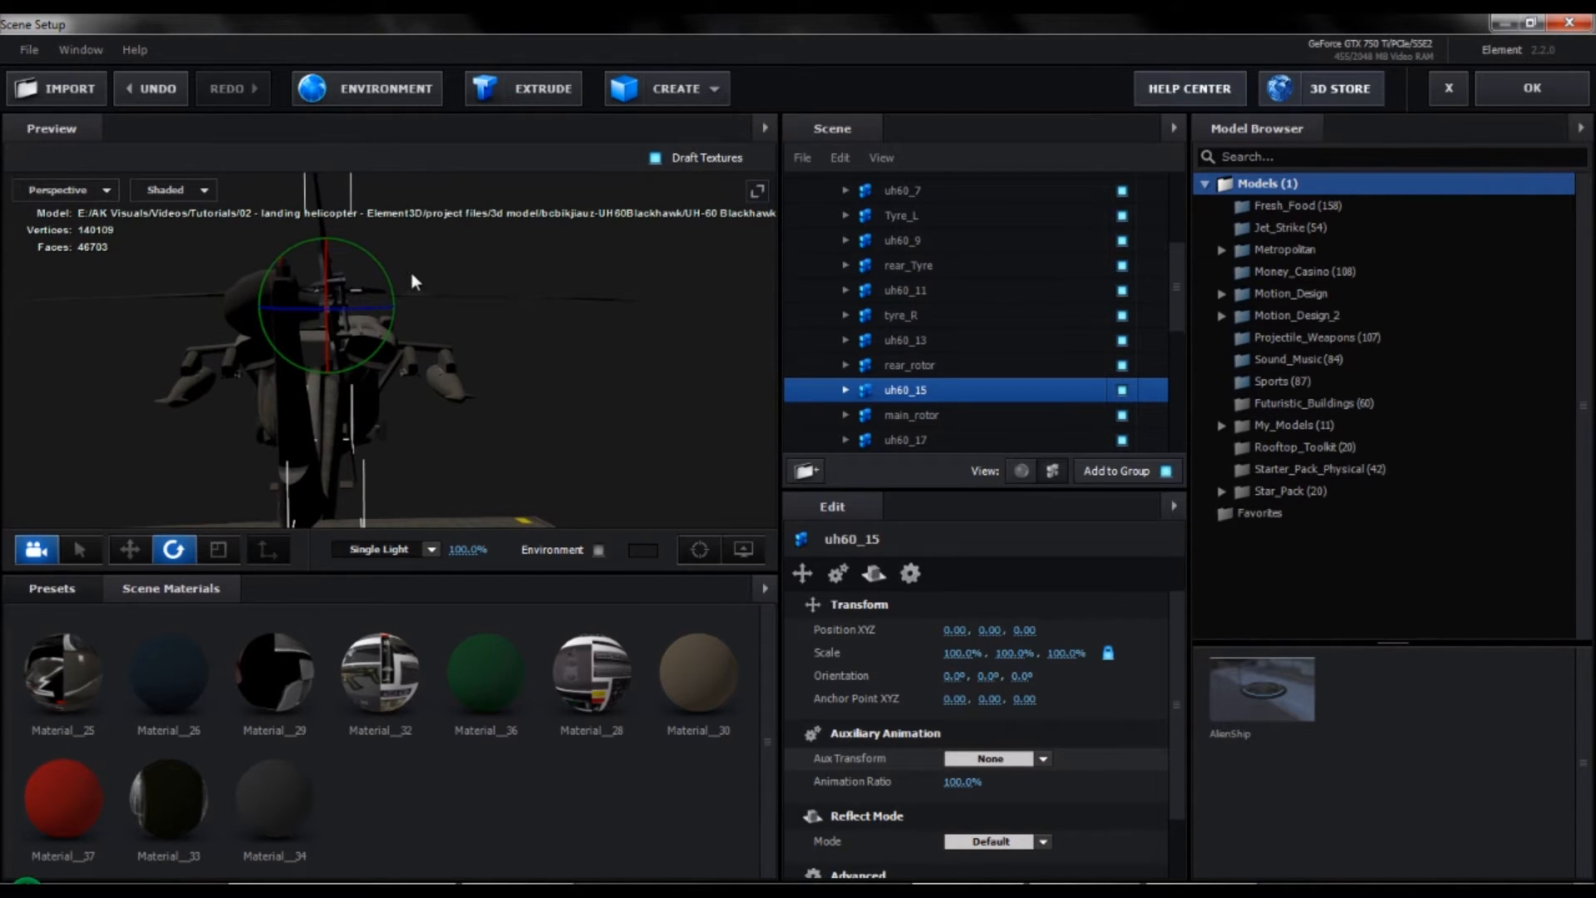
left_click_drag(384, 271, 389, 272)
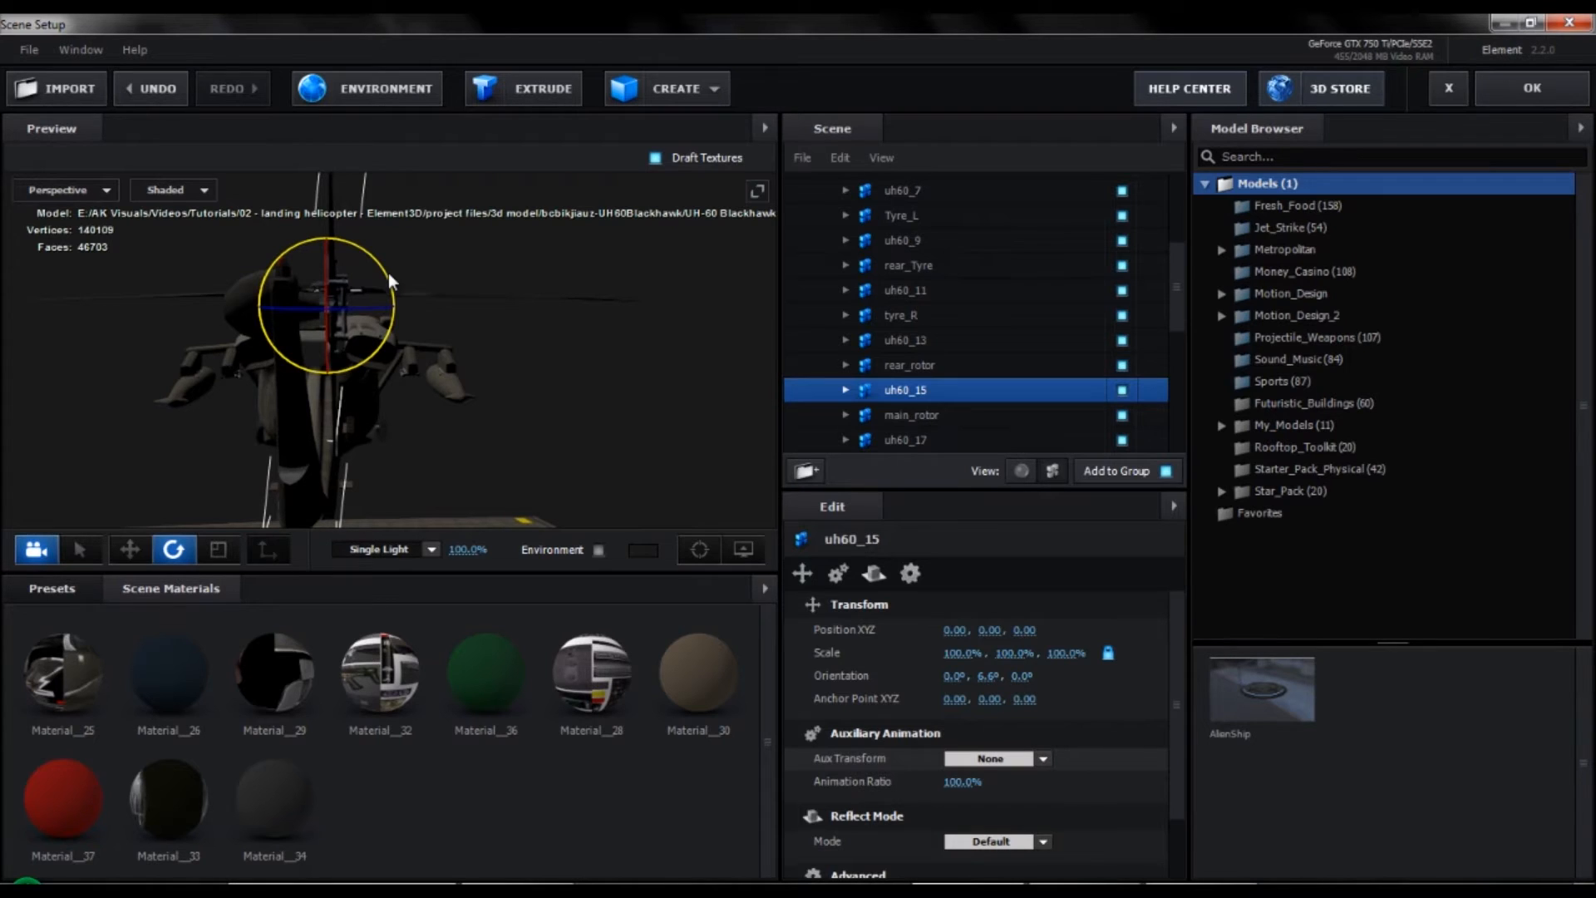
Assign the tail rotor part uh60_15 to auxiliary transform Channel 2 and return the scene list to its materials view.
left_click(964, 759)
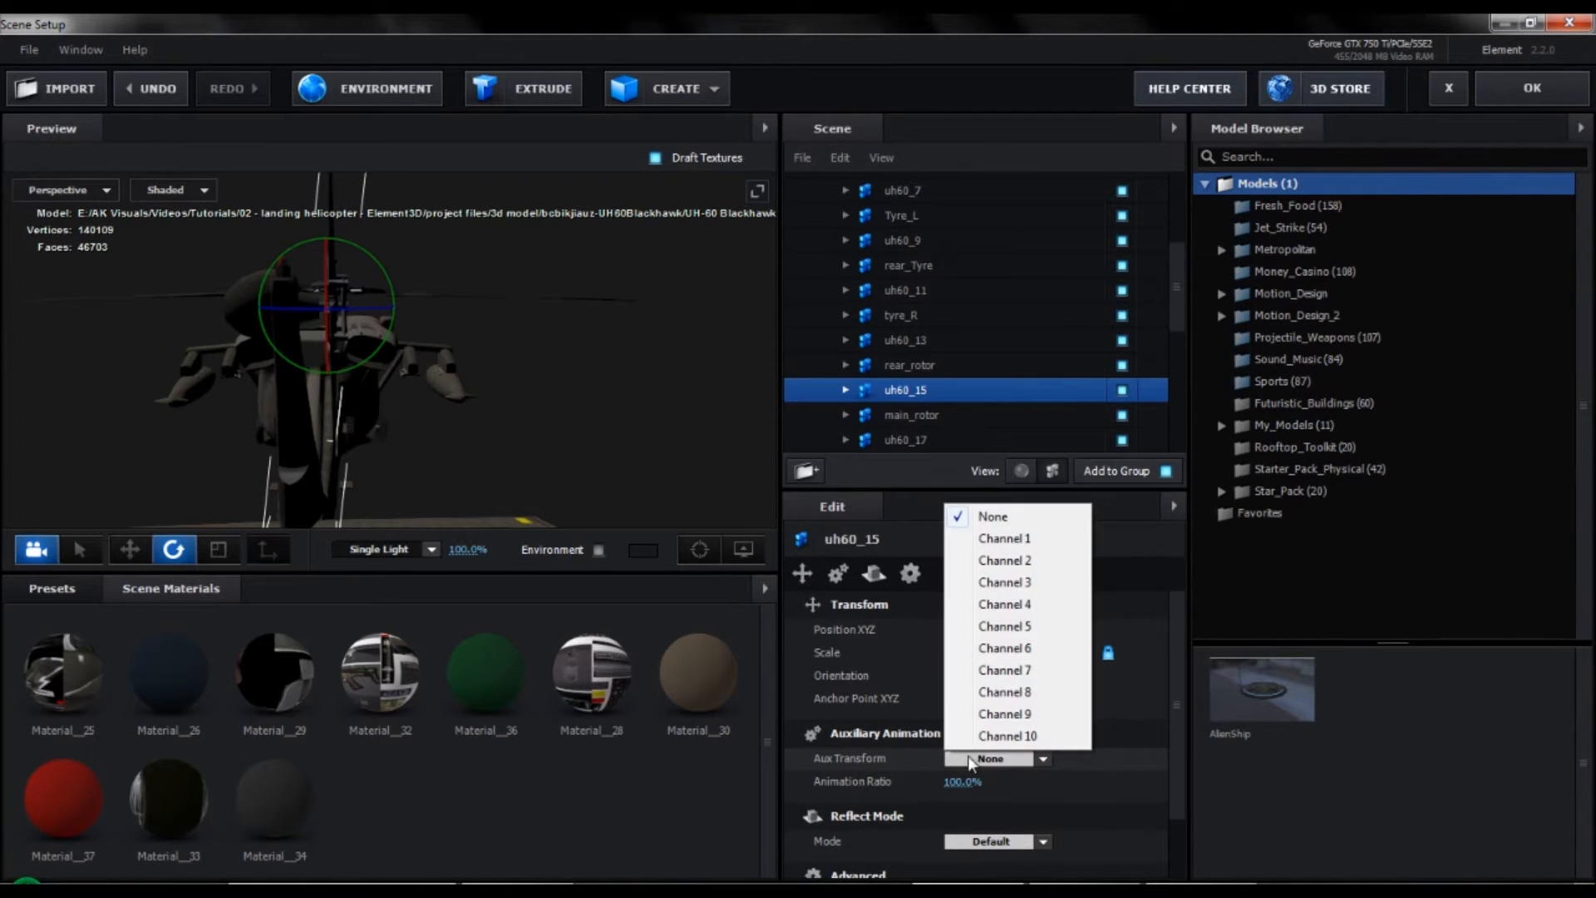
left_click(998, 561)
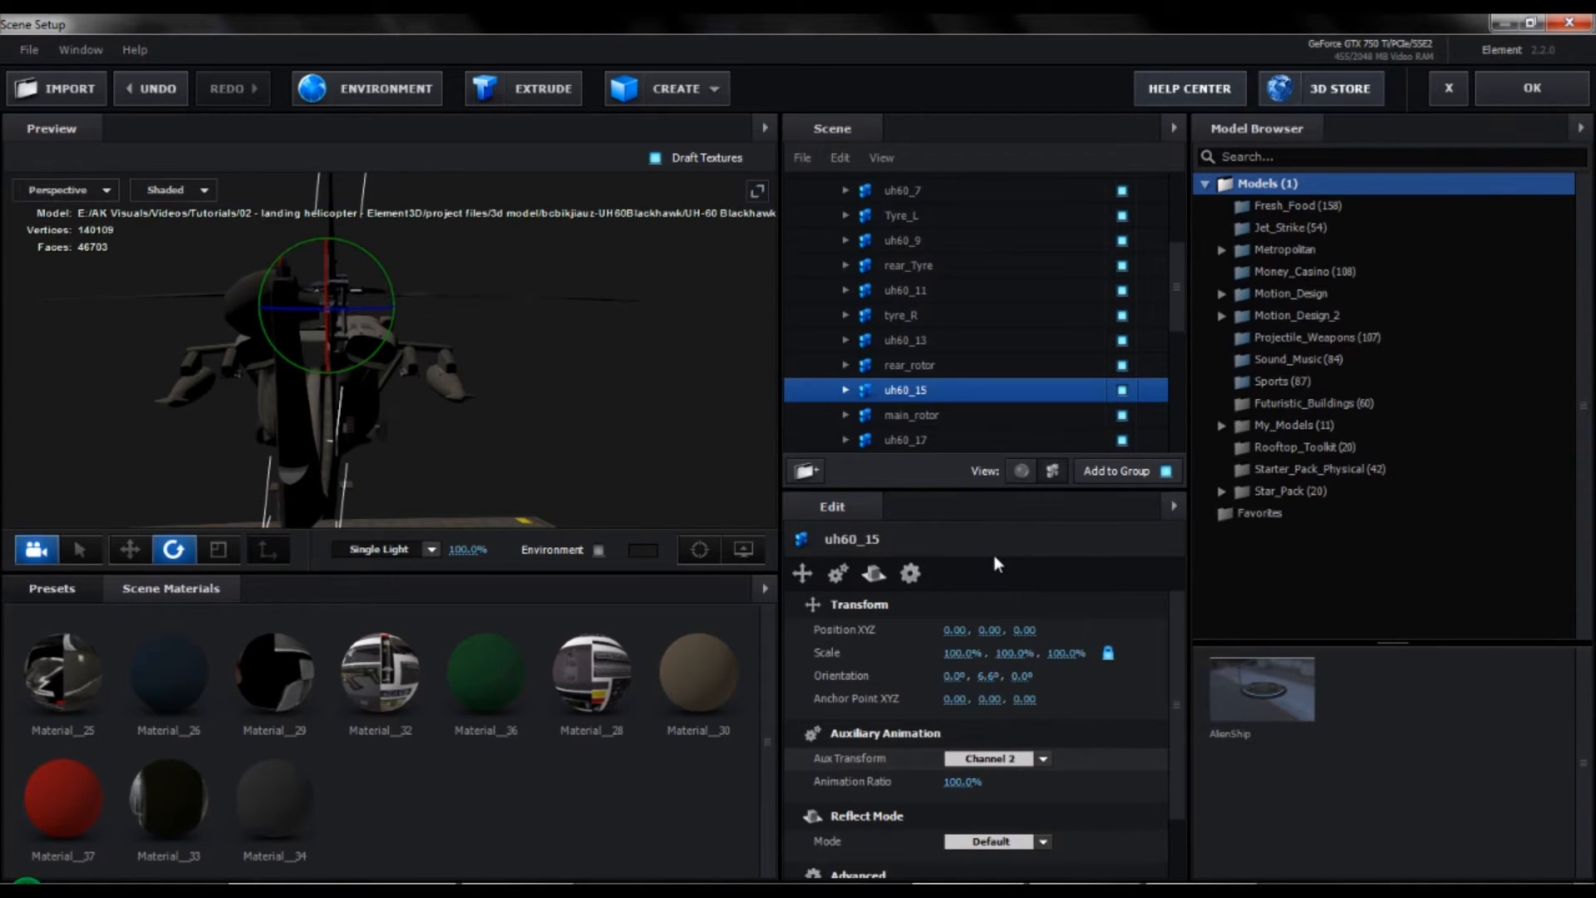
left_click(1022, 471)
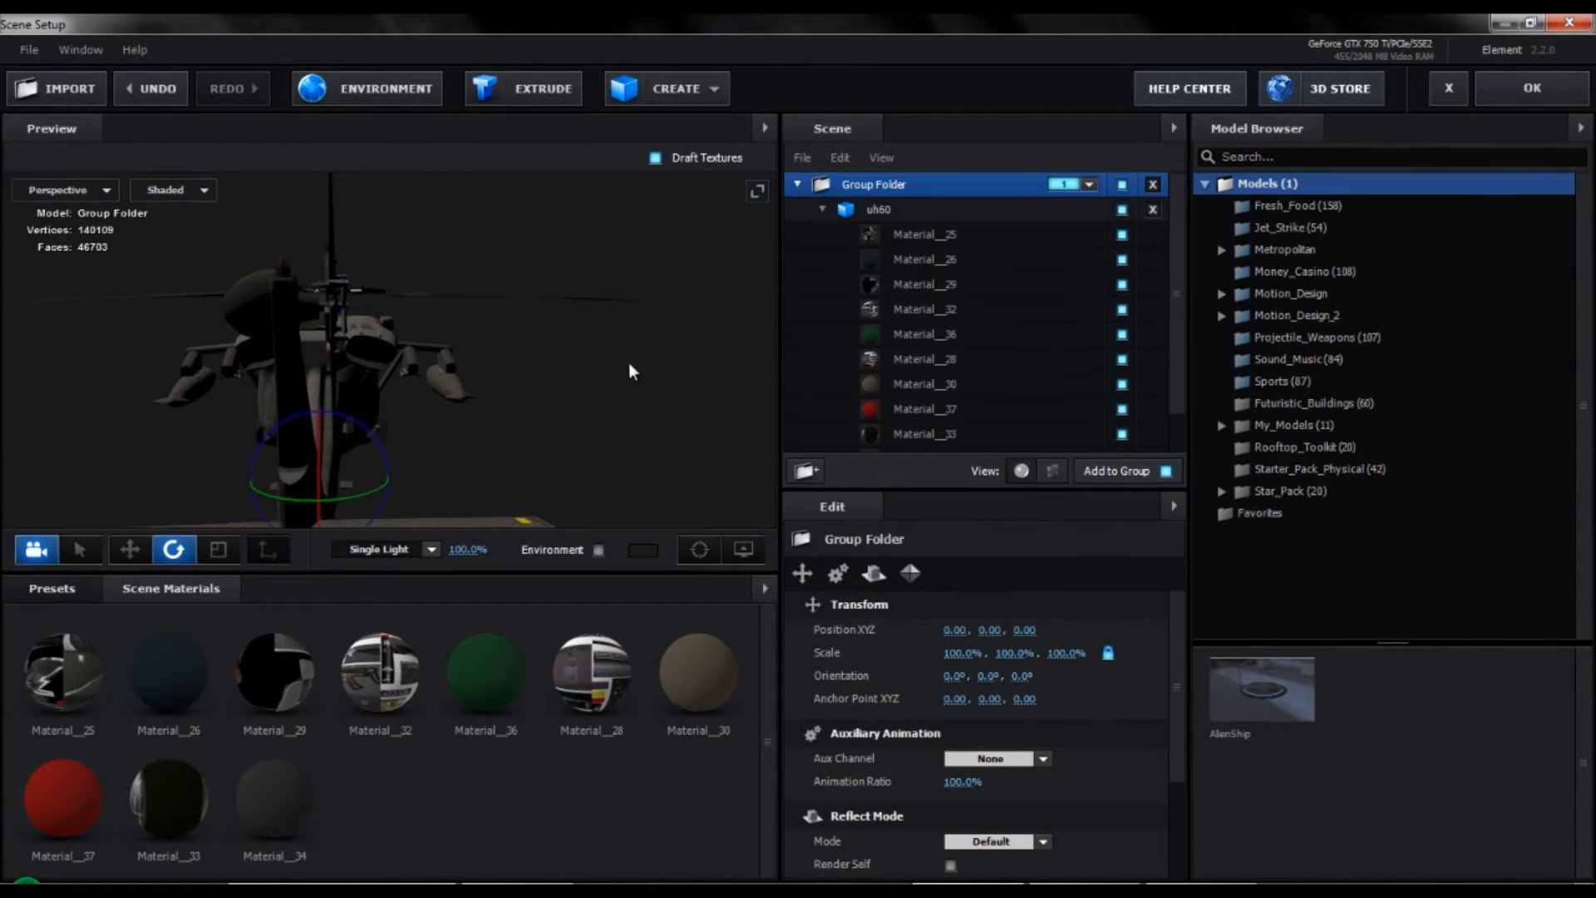
Set the Specular value of the fuselage material, Material__25, to 0.28.
left_click_drag(629, 366, 230, 368)
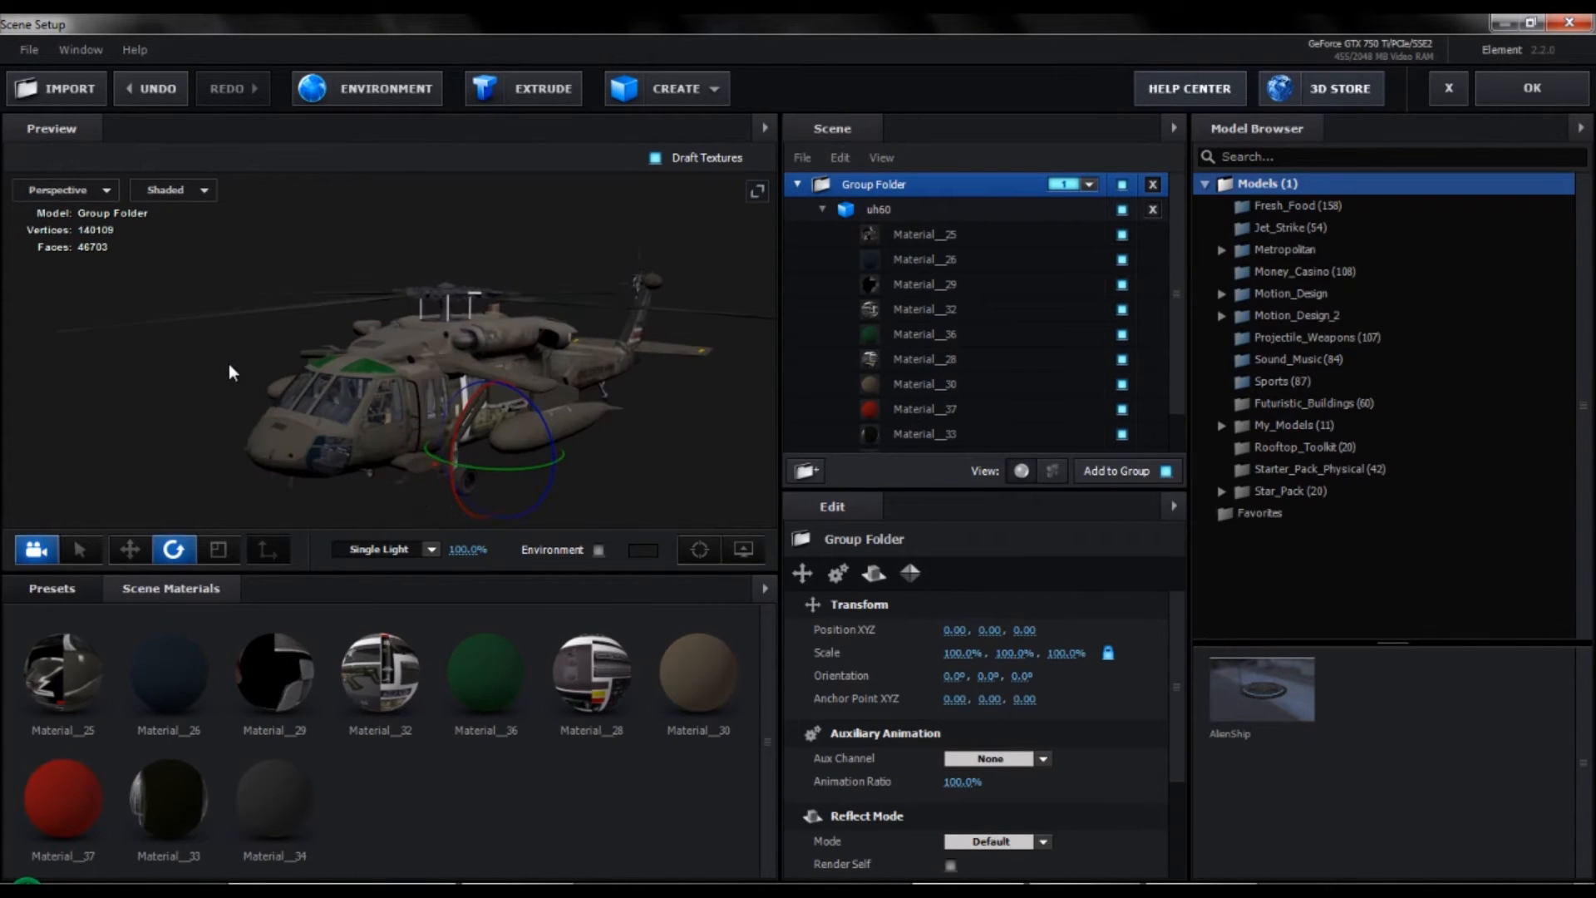
left_click(1035, 236)
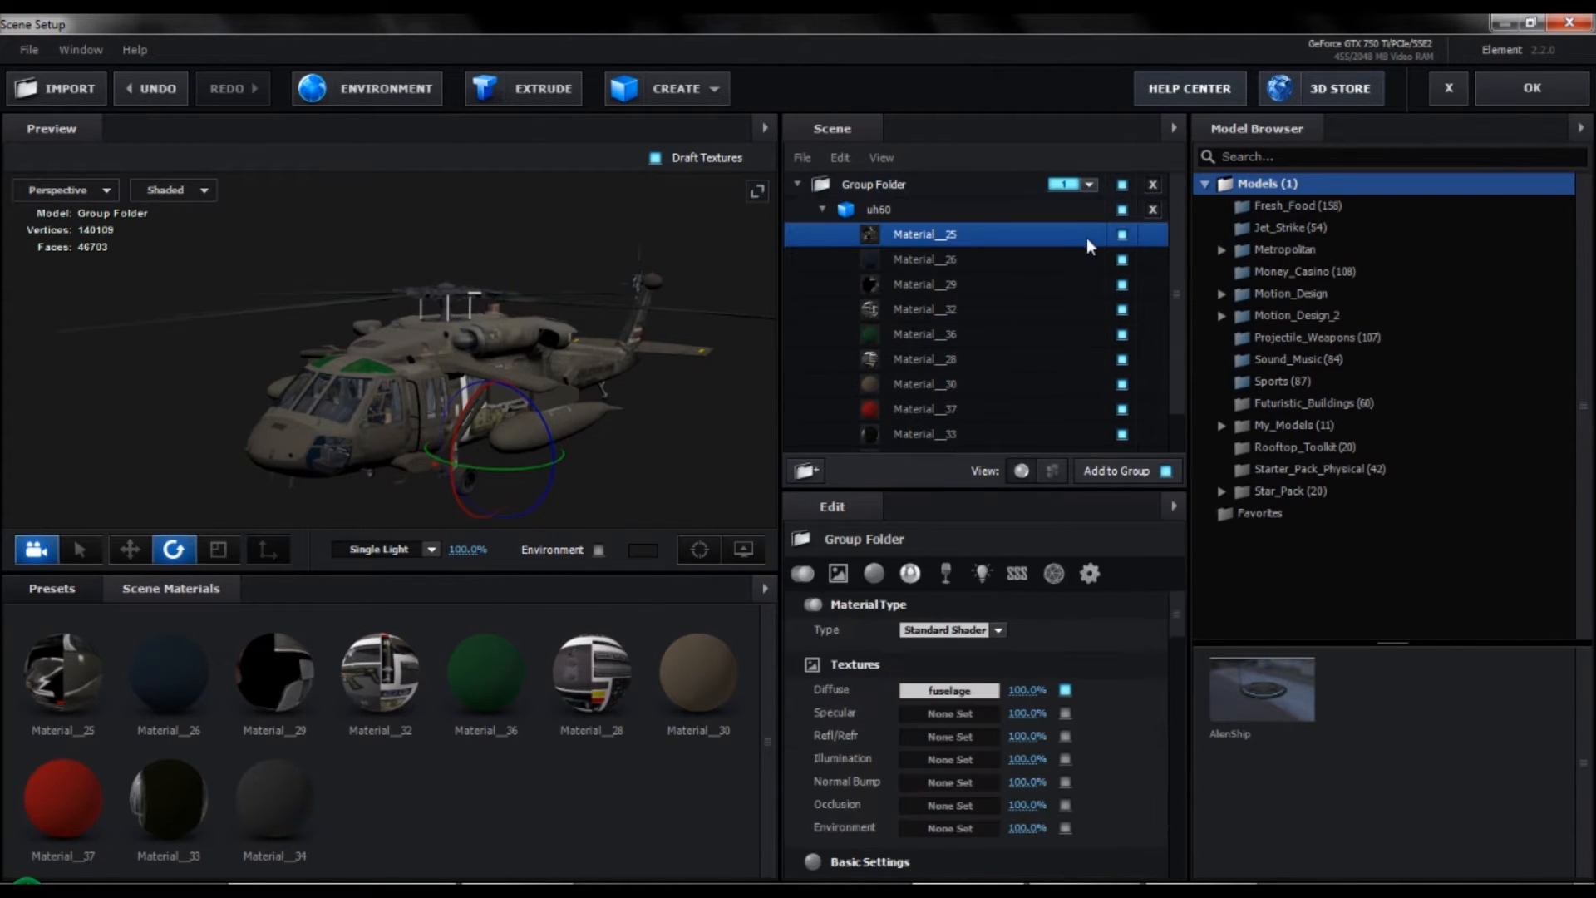
left_click(1119, 234)
left_click(1108, 236)
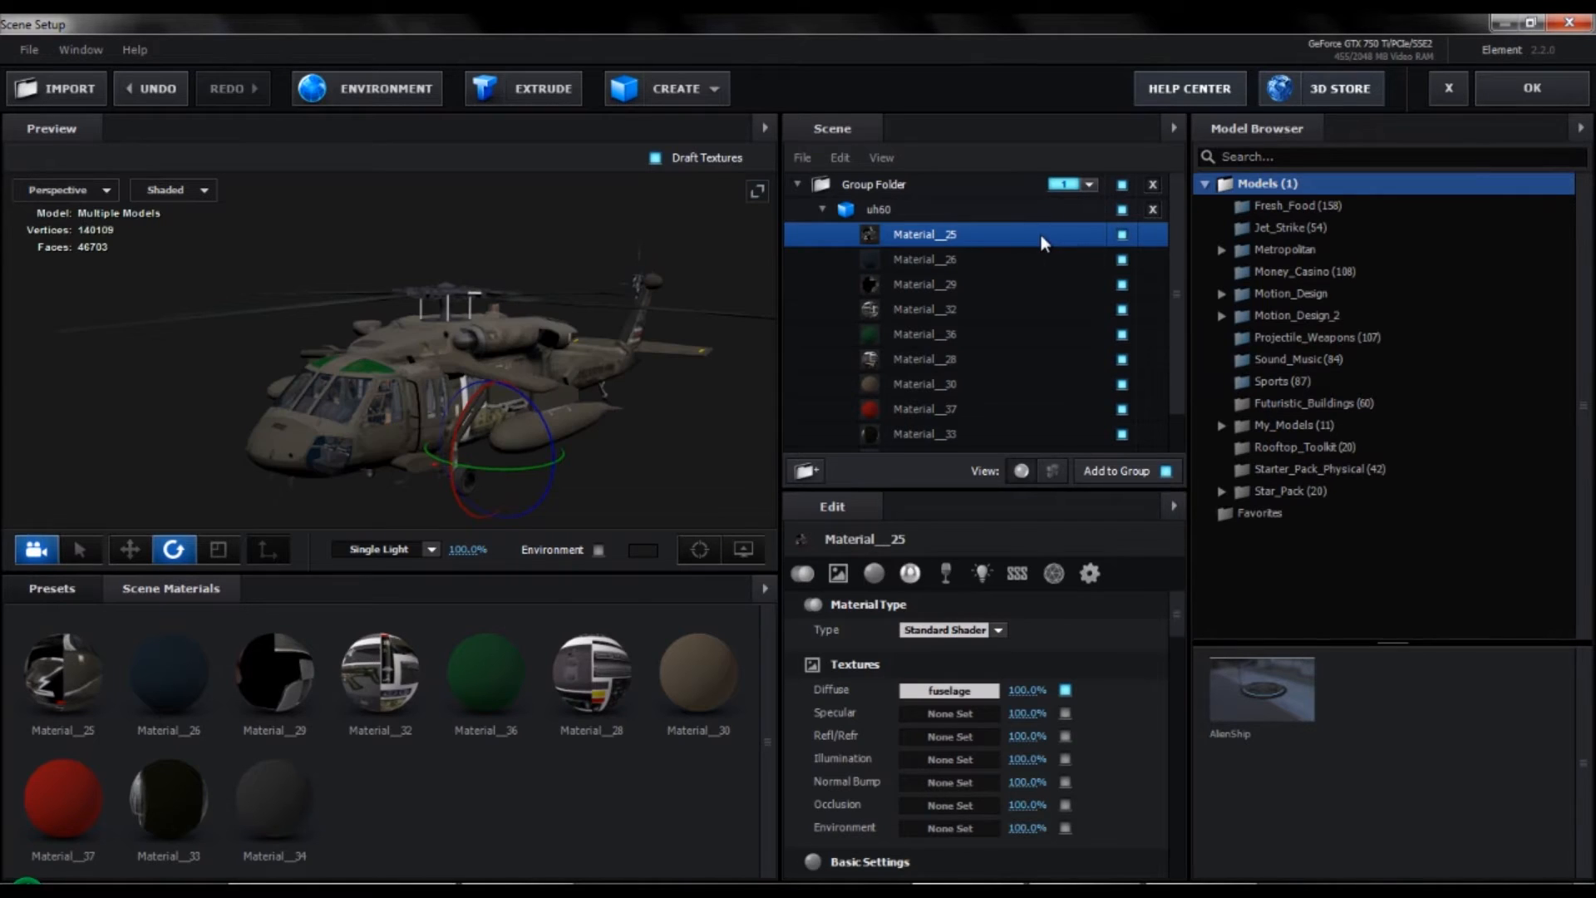
scroll(1104, 732, "down", 3)
scroll(1105, 731, "down", 2)
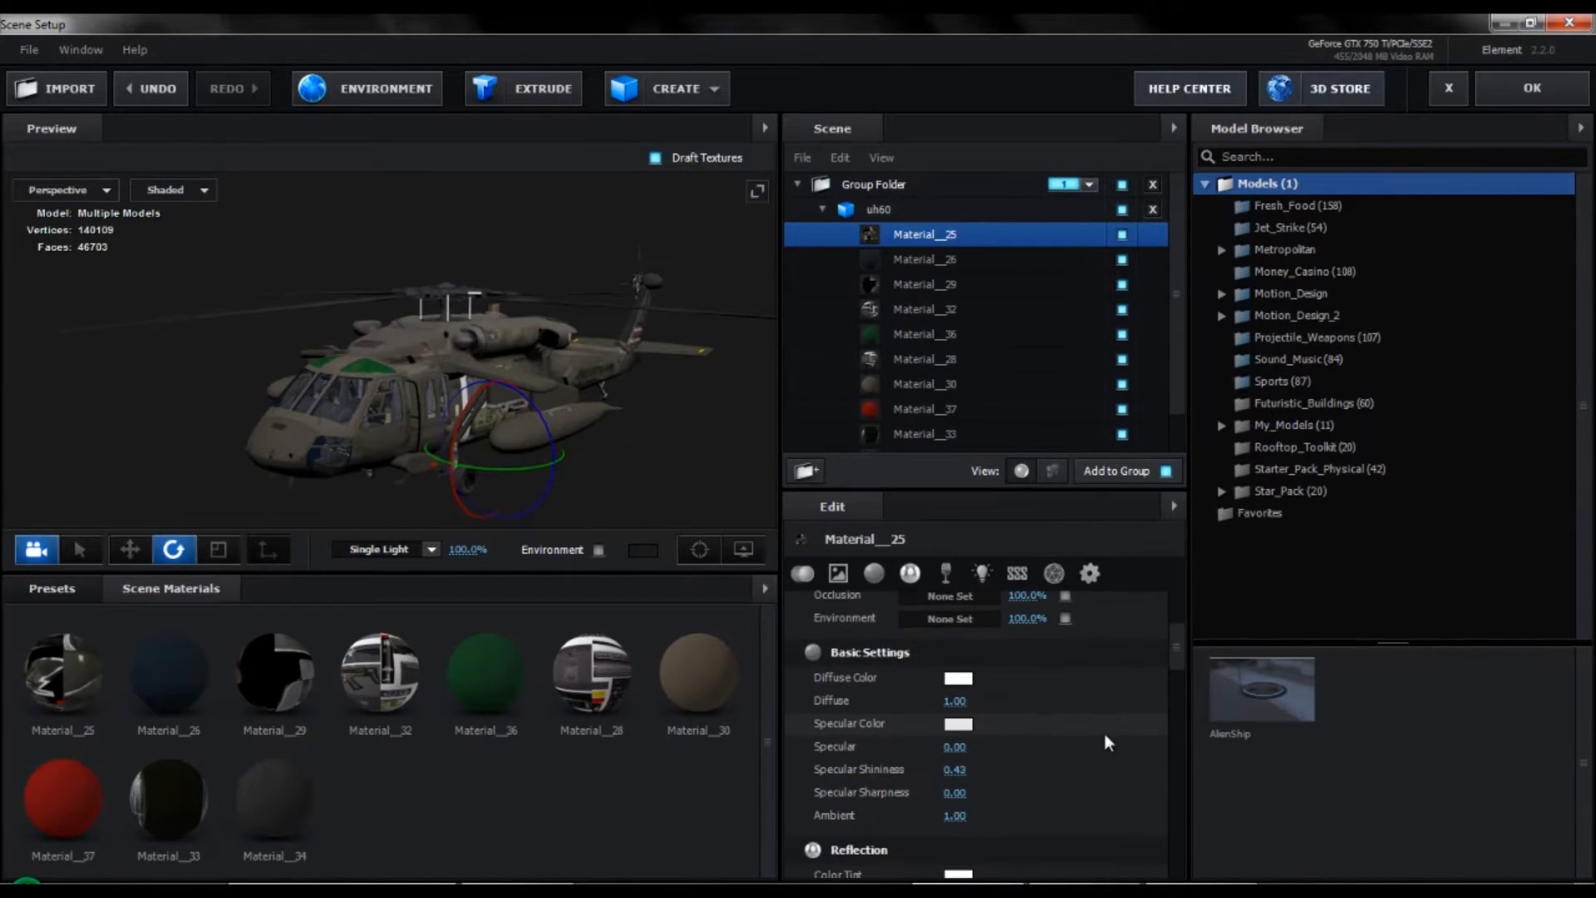
mouse_move(954, 747)
left_mouse_down()
mouse_move(983, 748)
mouse_move(968, 748)
left_mouse_up()
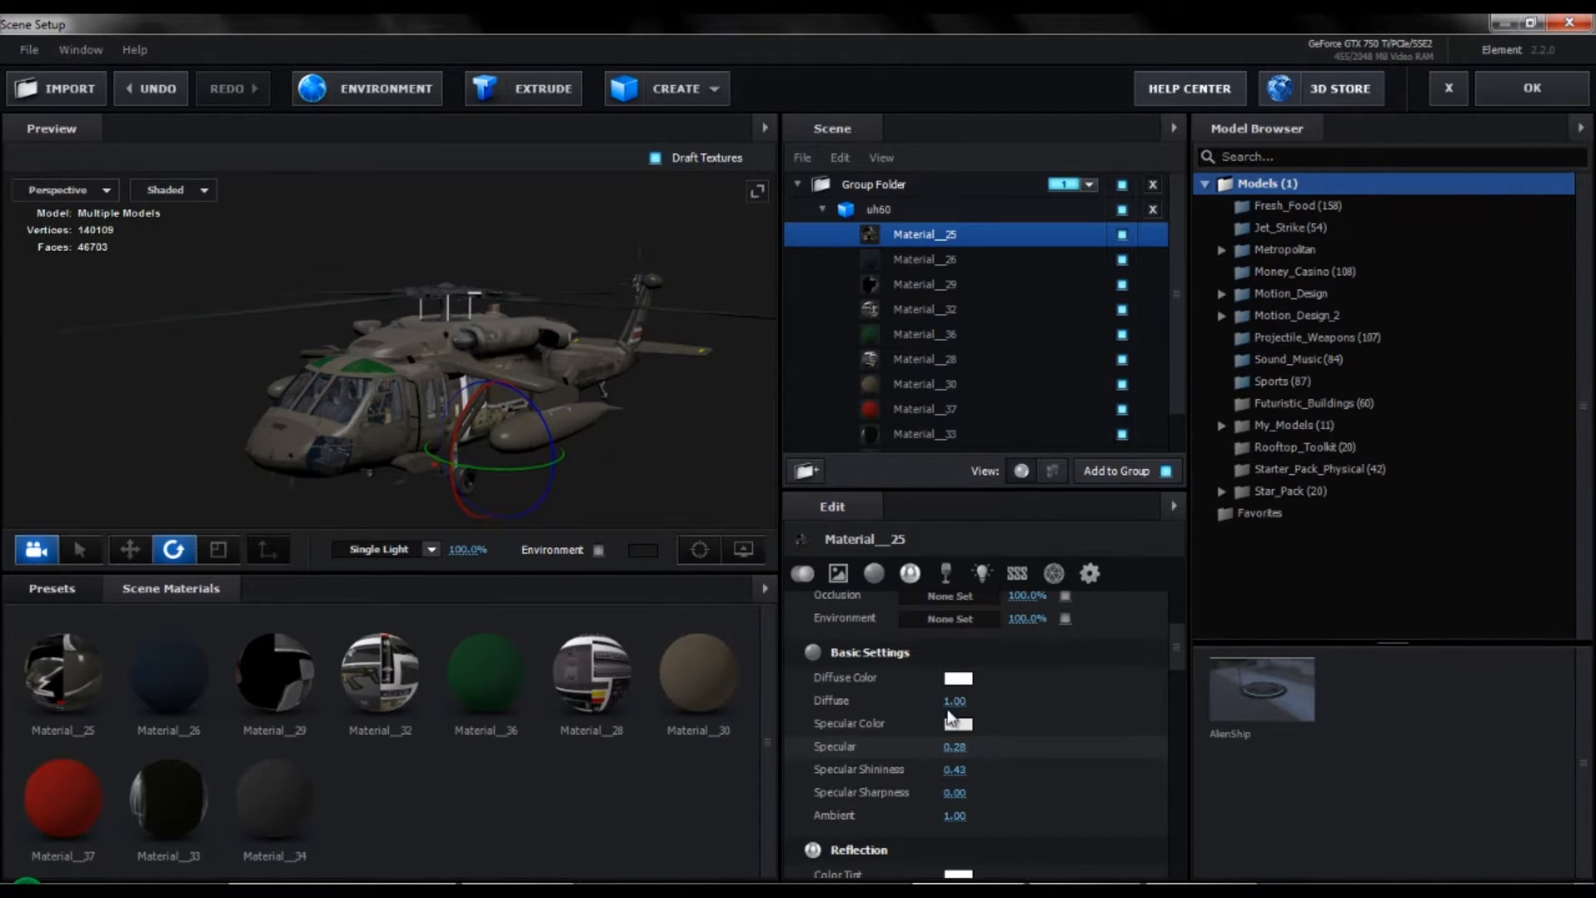
Change the diffuse color of the green Material__36 to black, 000000.
left_click(984, 332)
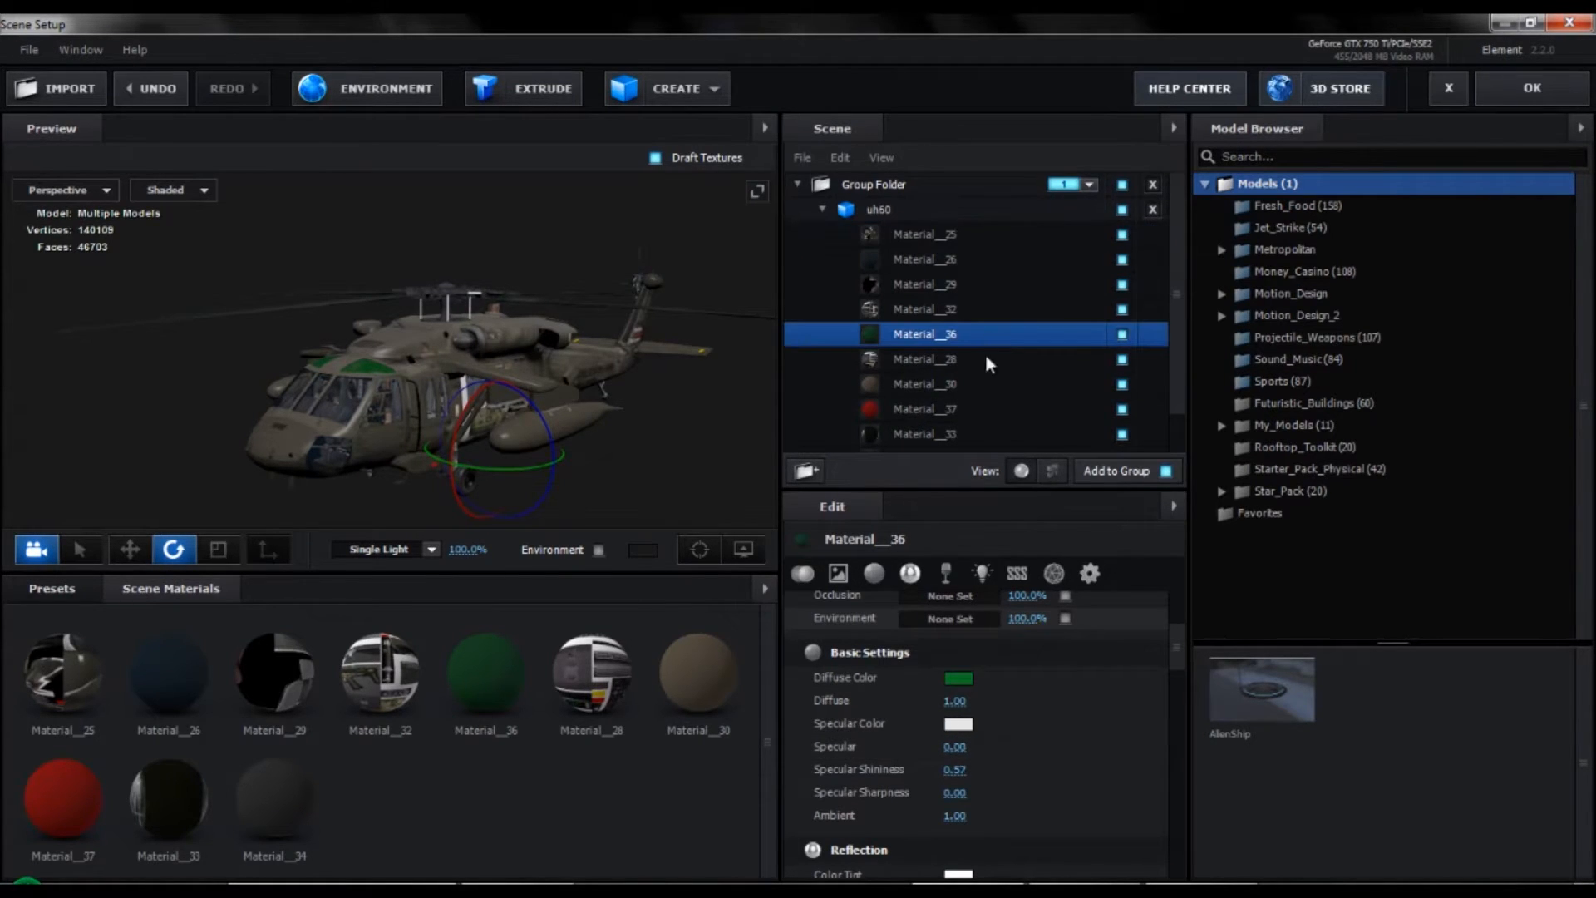
left_click(964, 677)
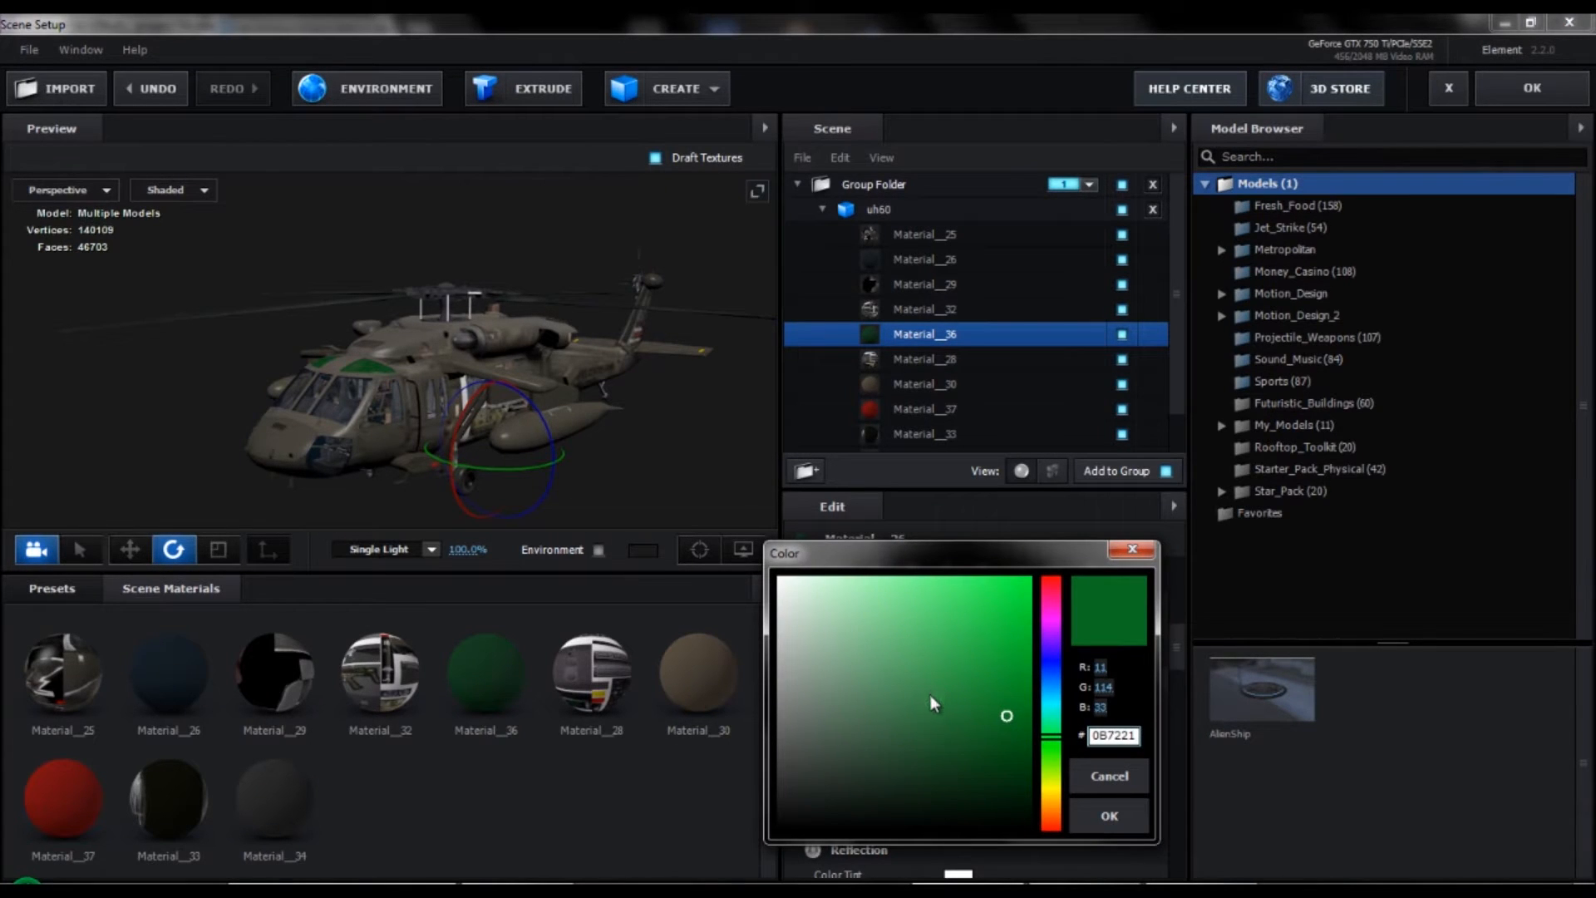
left_click_drag(979, 724, 768, 879)
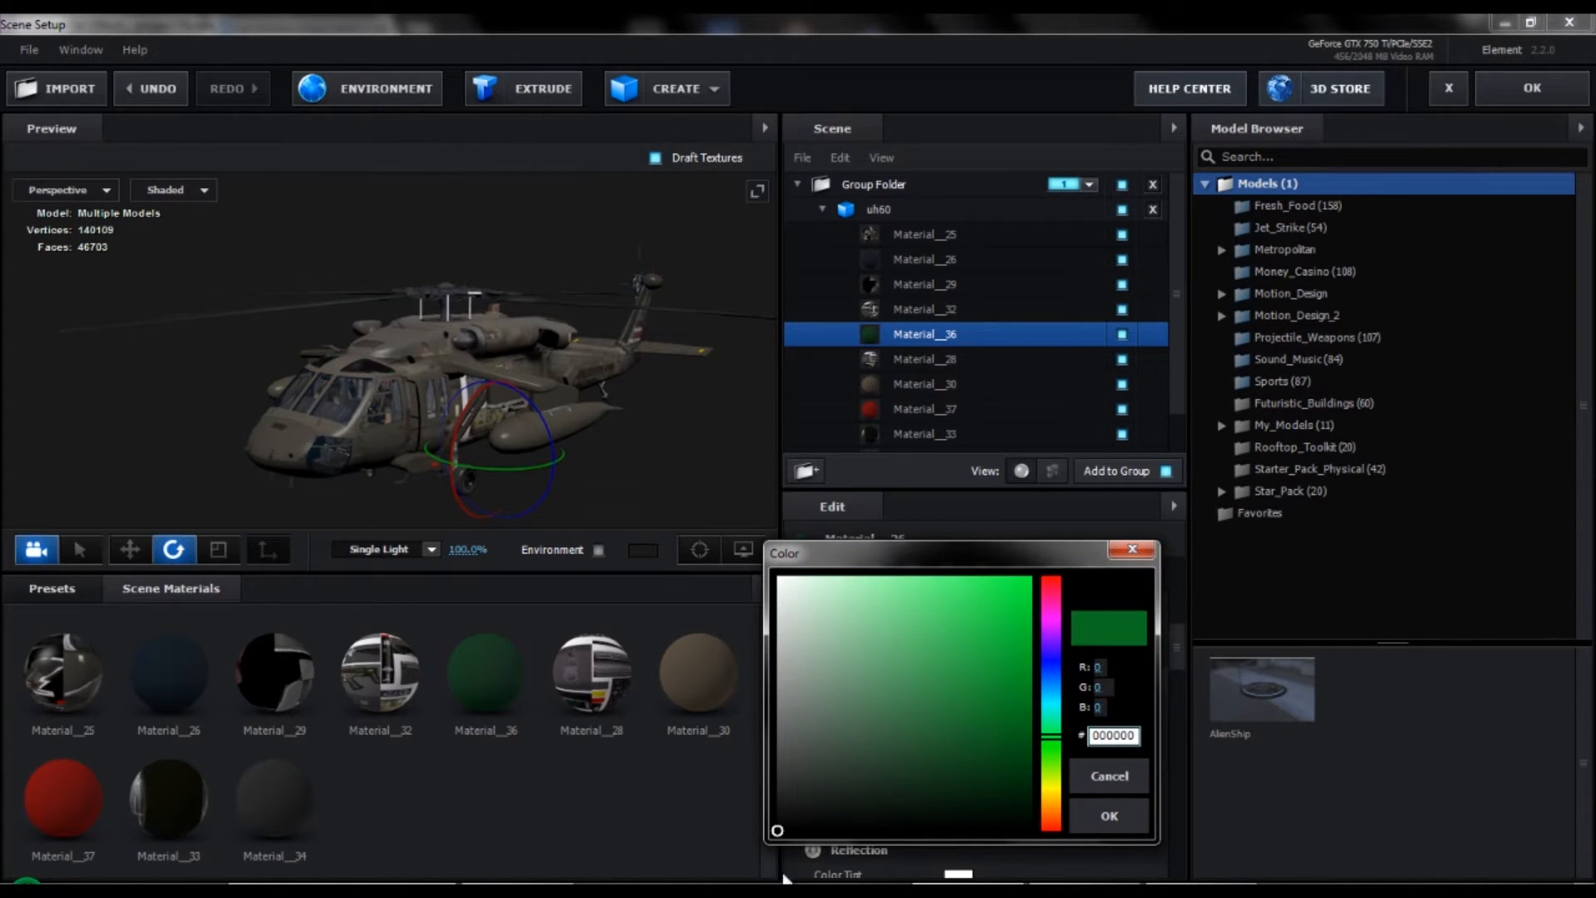
left_click(1105, 814)
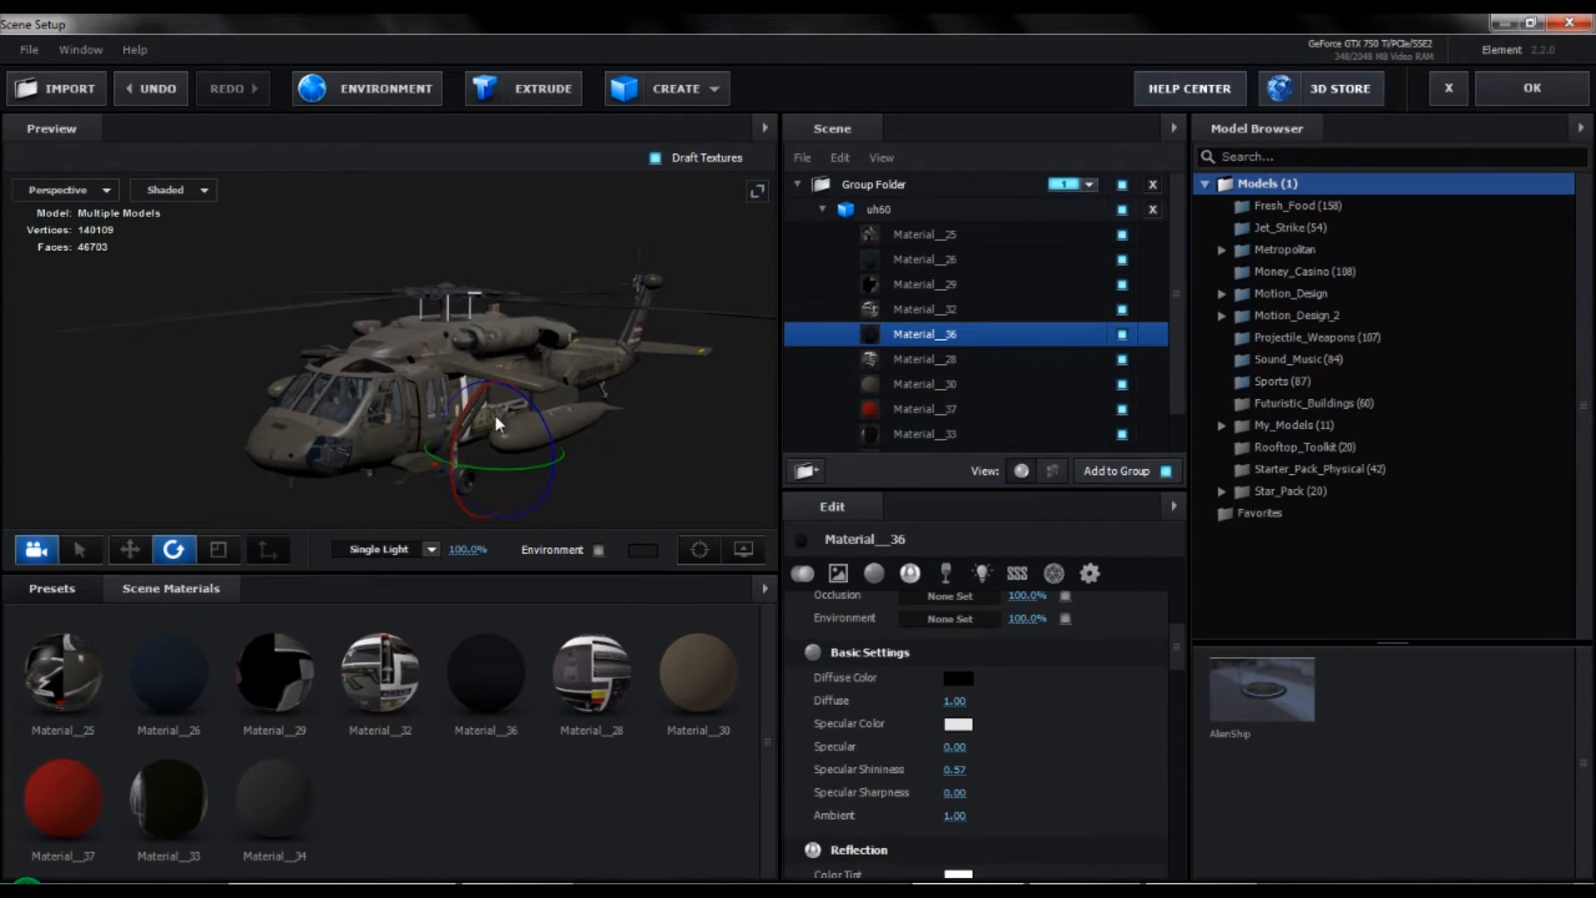
mouse_move(495, 415)
left_mouse_down()
mouse_move(496, 437)
mouse_move(489, 413)
left_mouse_up()
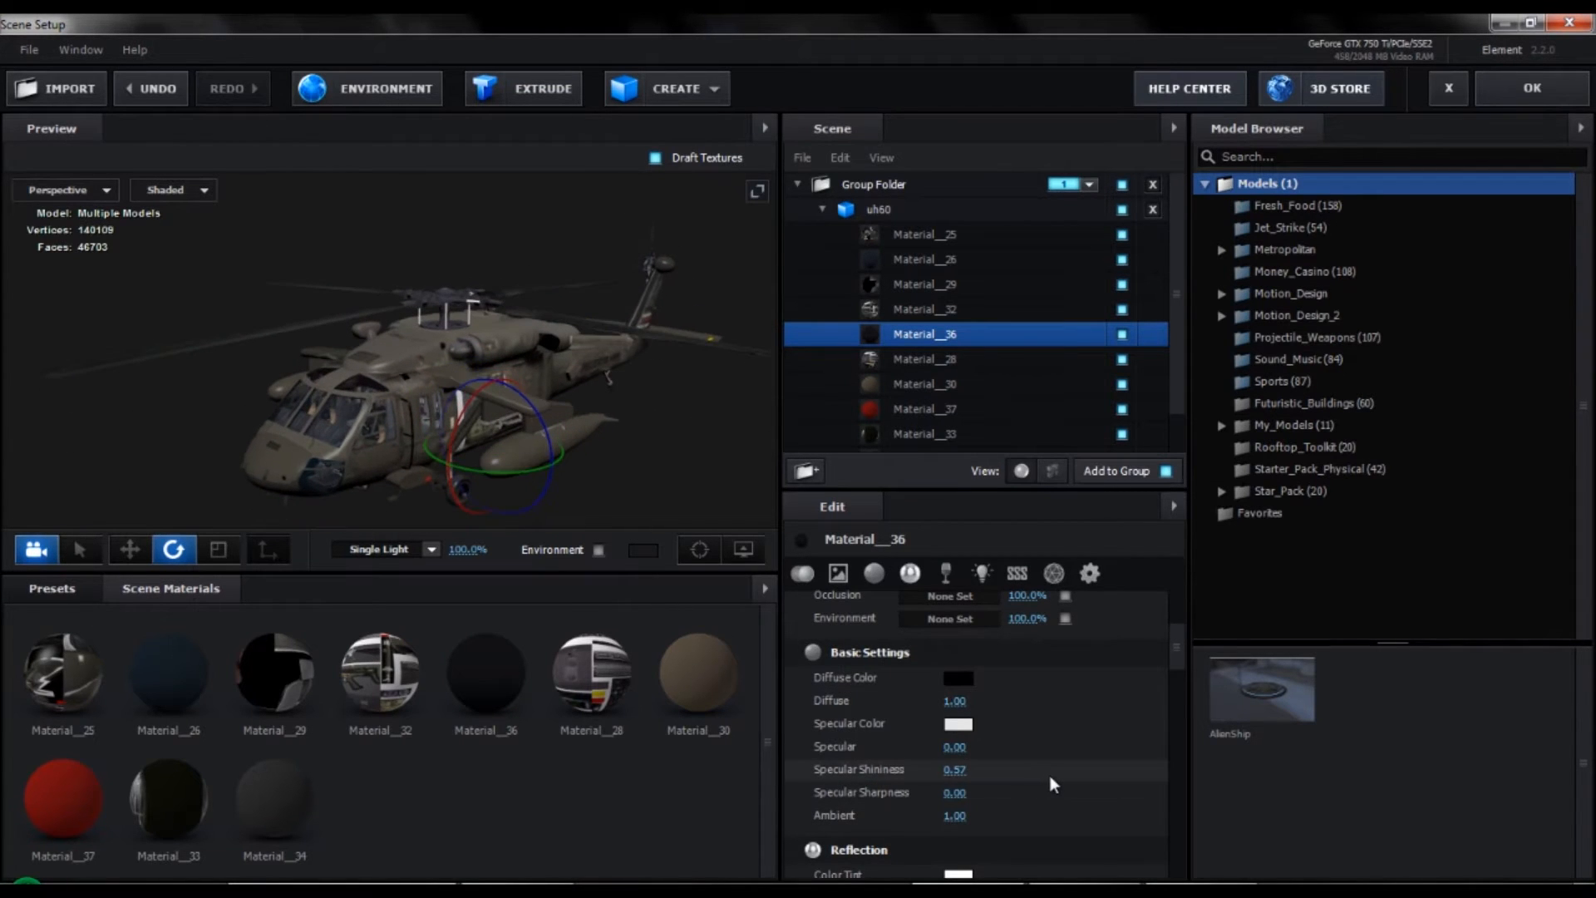
Set the reflection intensity of Material__36 to 10%.
scroll(1049, 775, "down", 1)
scroll(1049, 785, "down", 3)
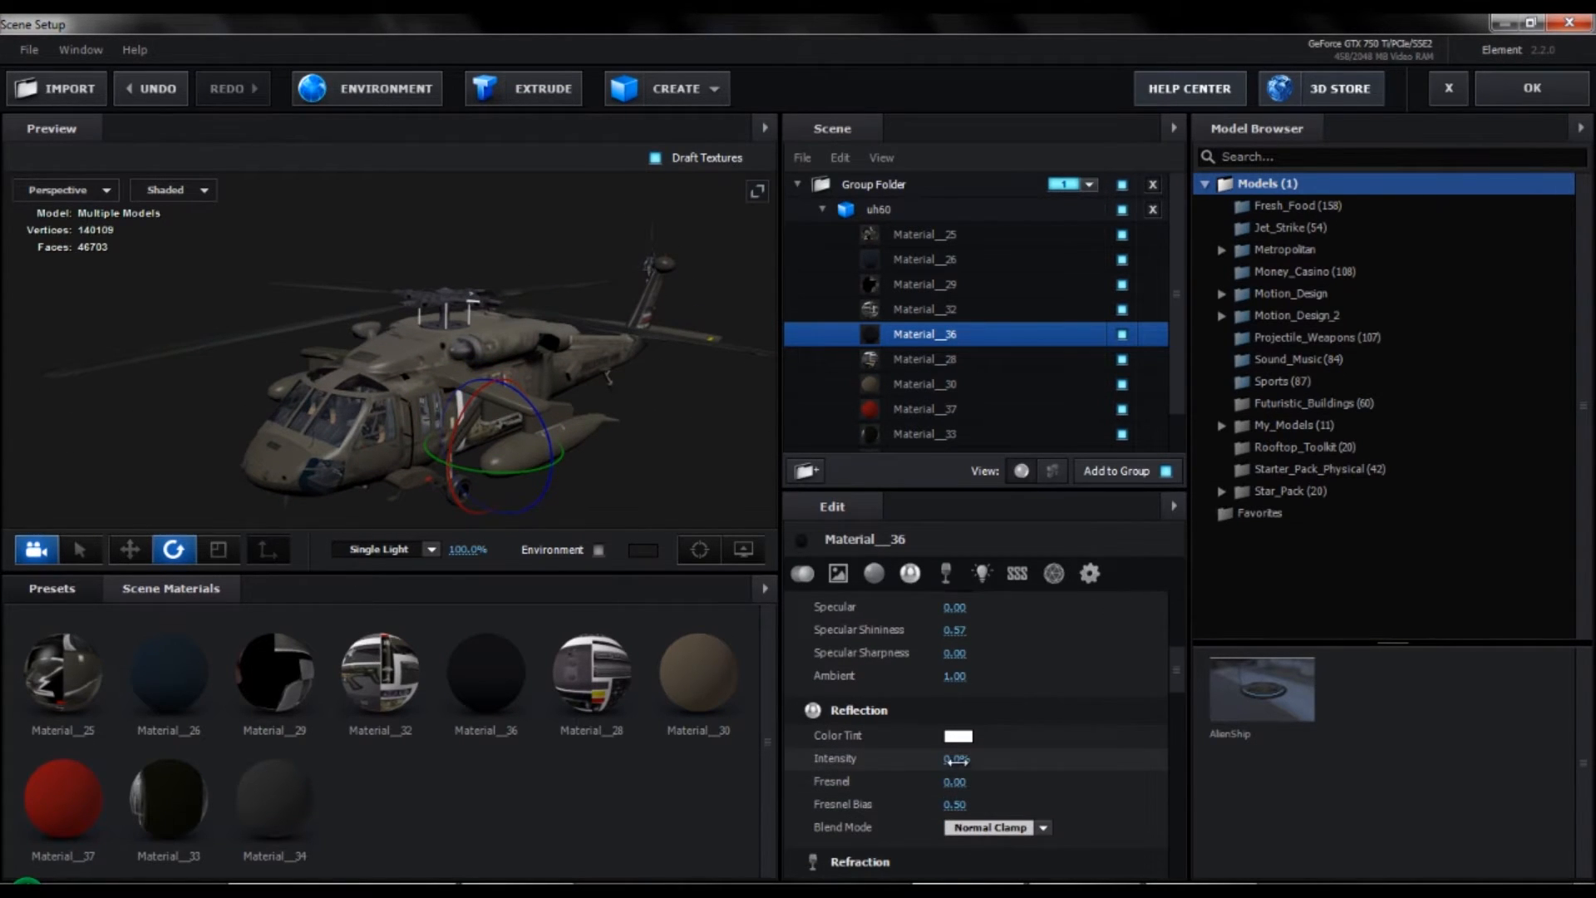
type("20")
key("Return")
left_click(955, 756)
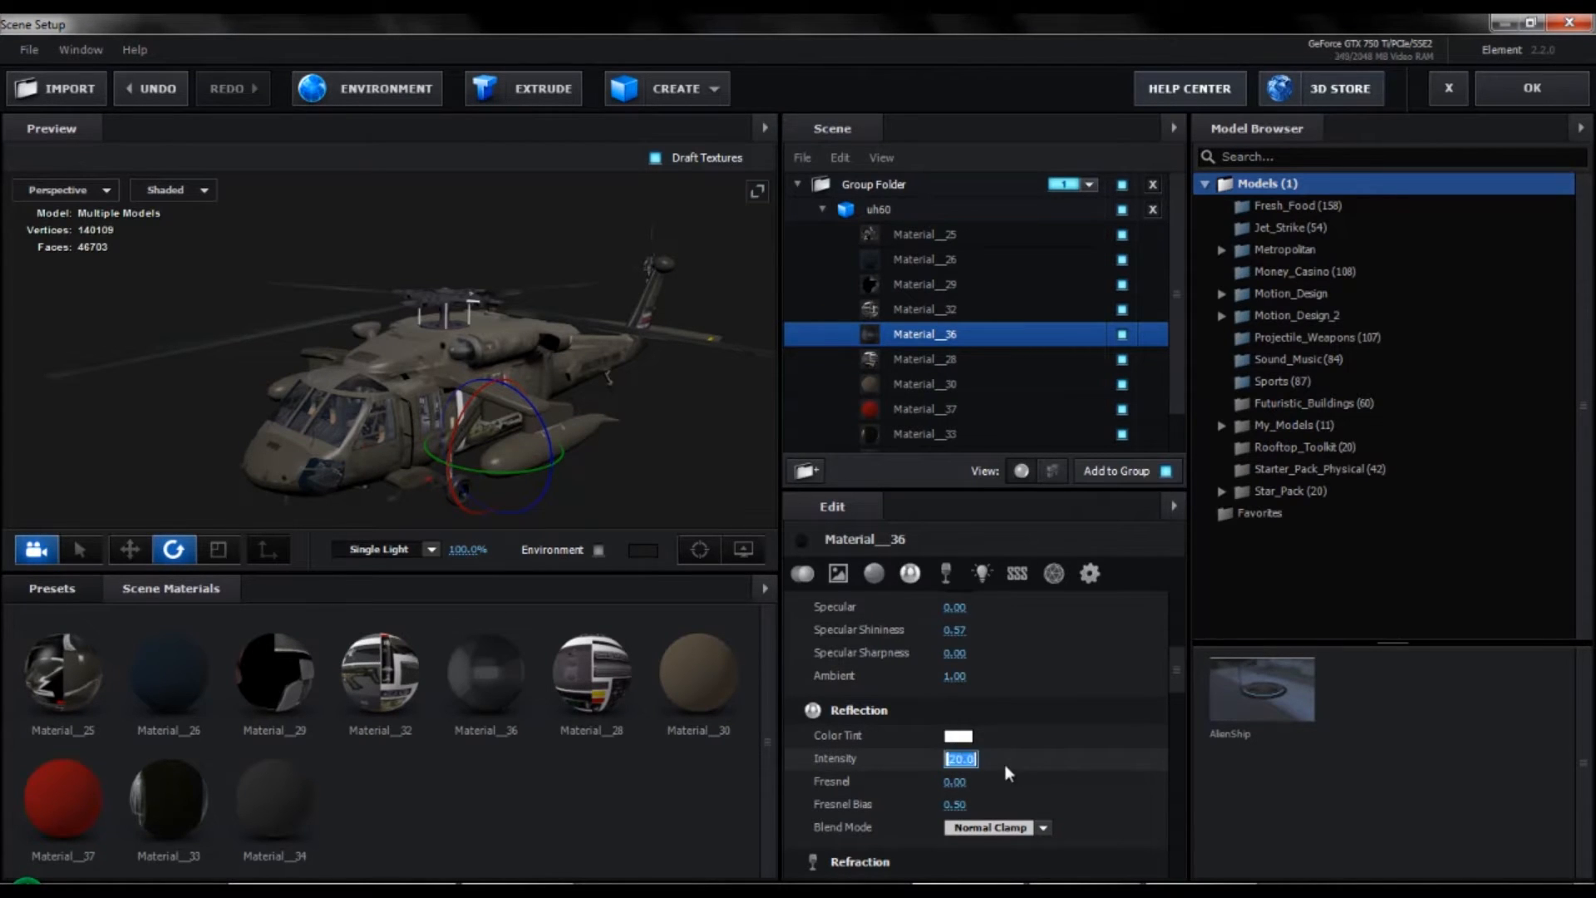
type("10")
key("Return")
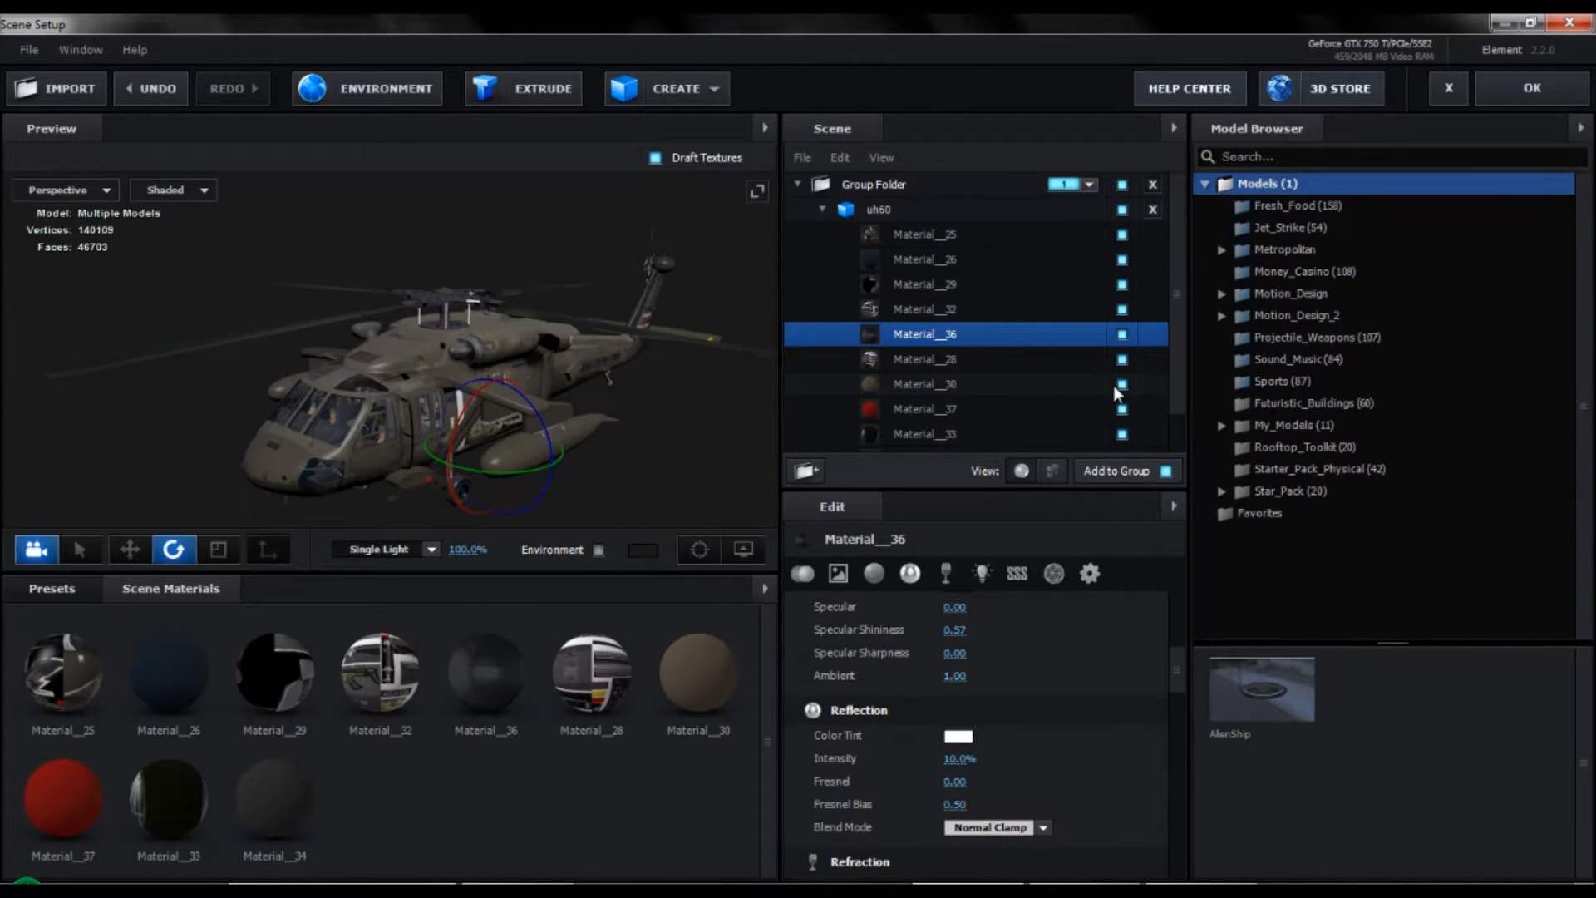
Identify where Material__26 is used by toggling its visibility, and change its diffuse color to black, 000000.
left_click(1124, 262)
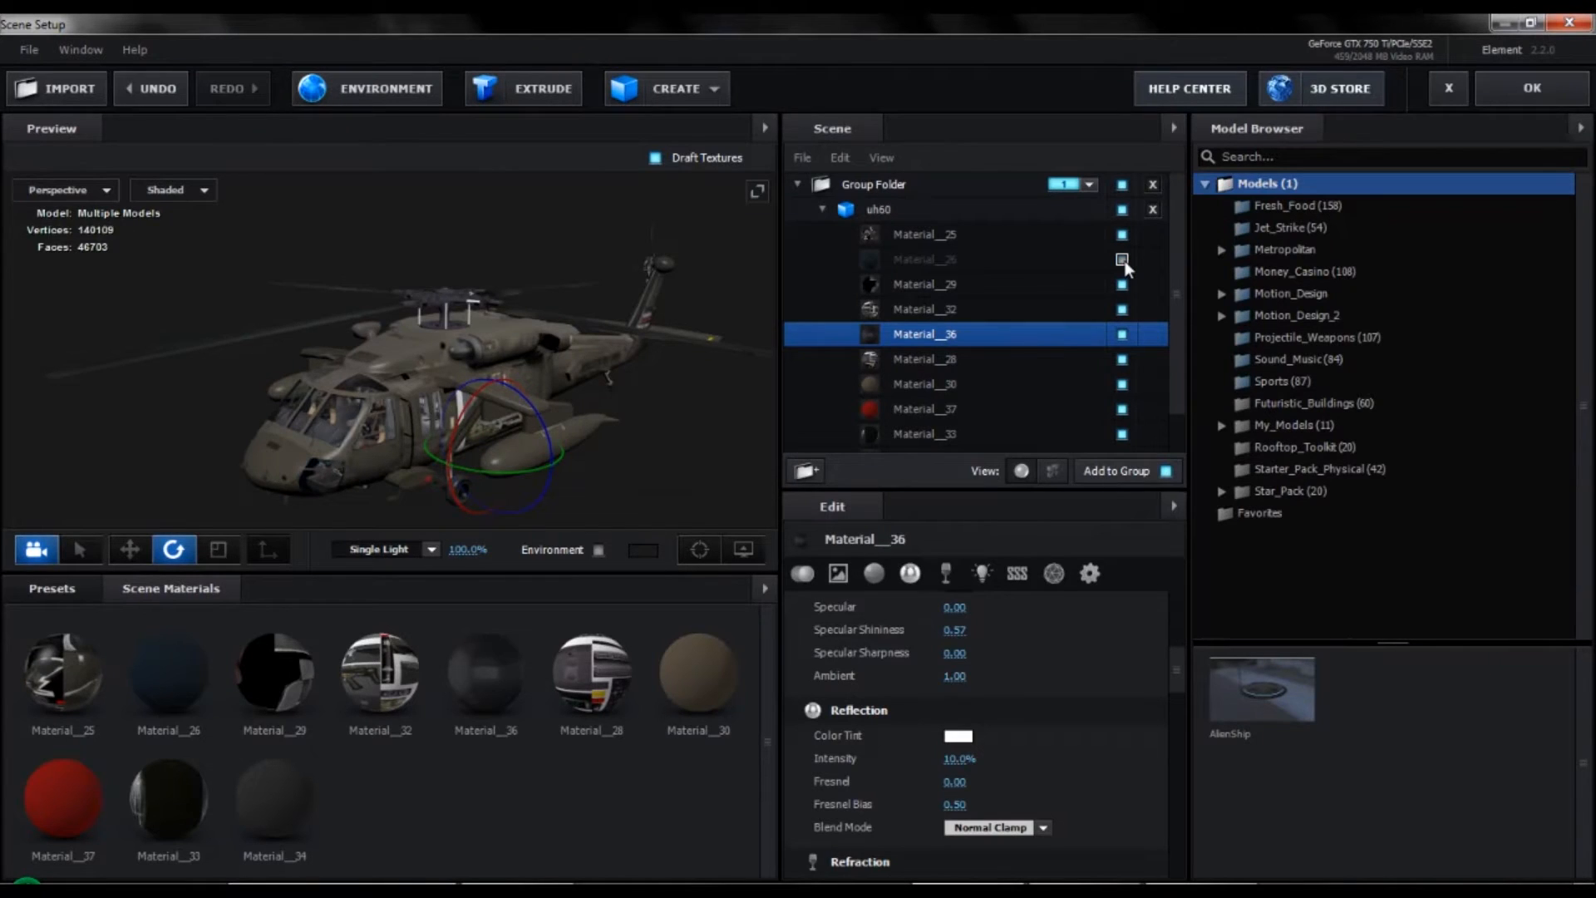
left_click(1123, 261)
left_click(1048, 258)
left_click(1049, 259)
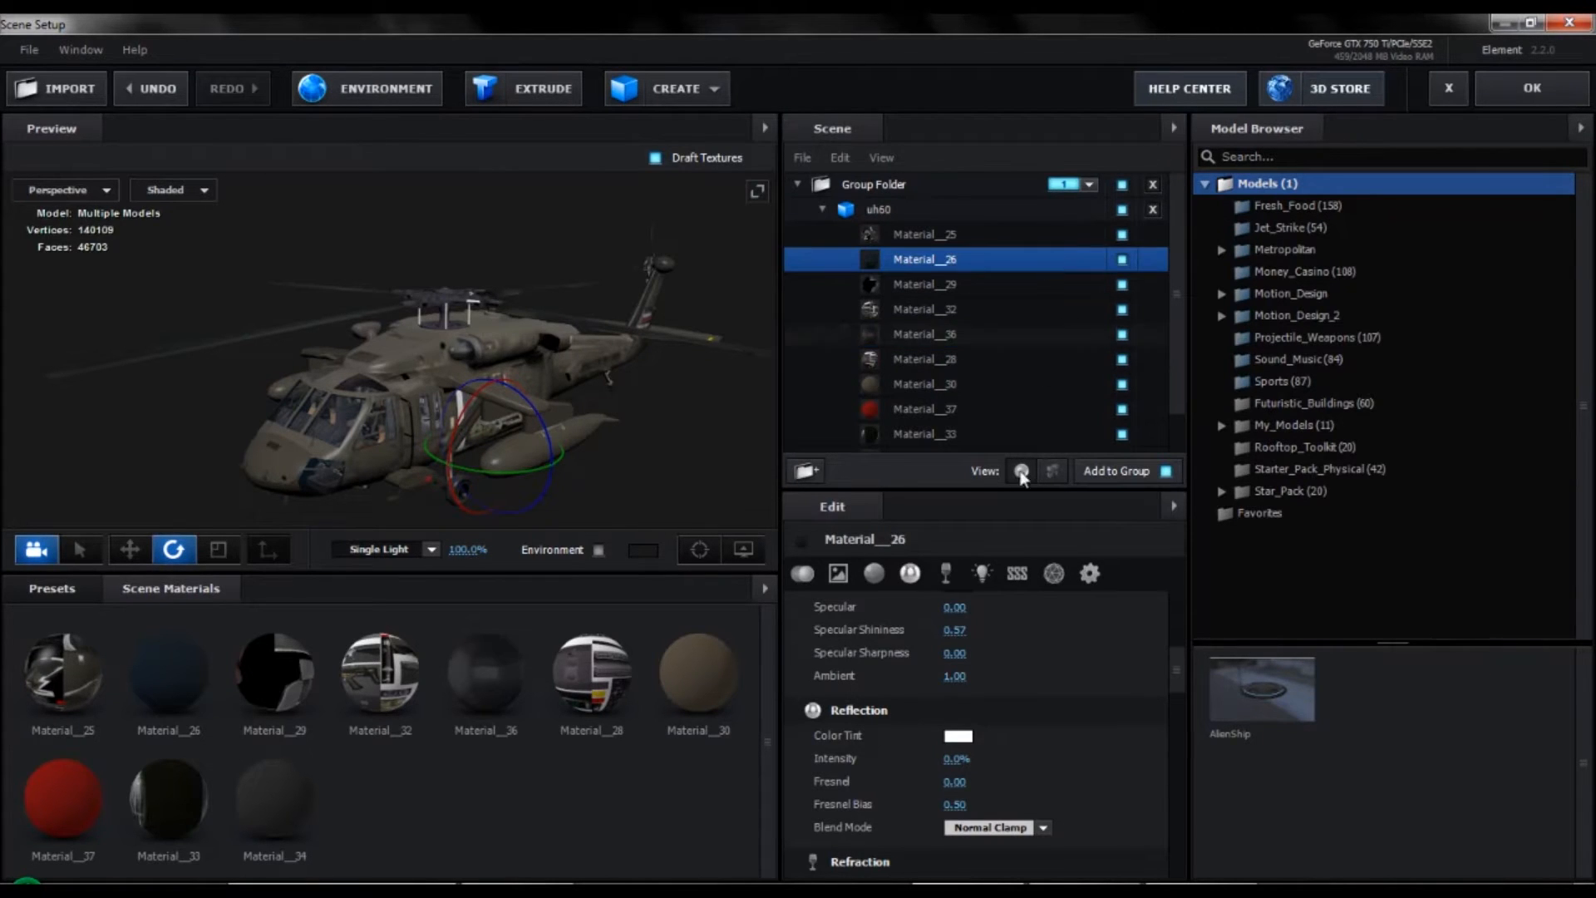
scroll(960, 723, "up", 5)
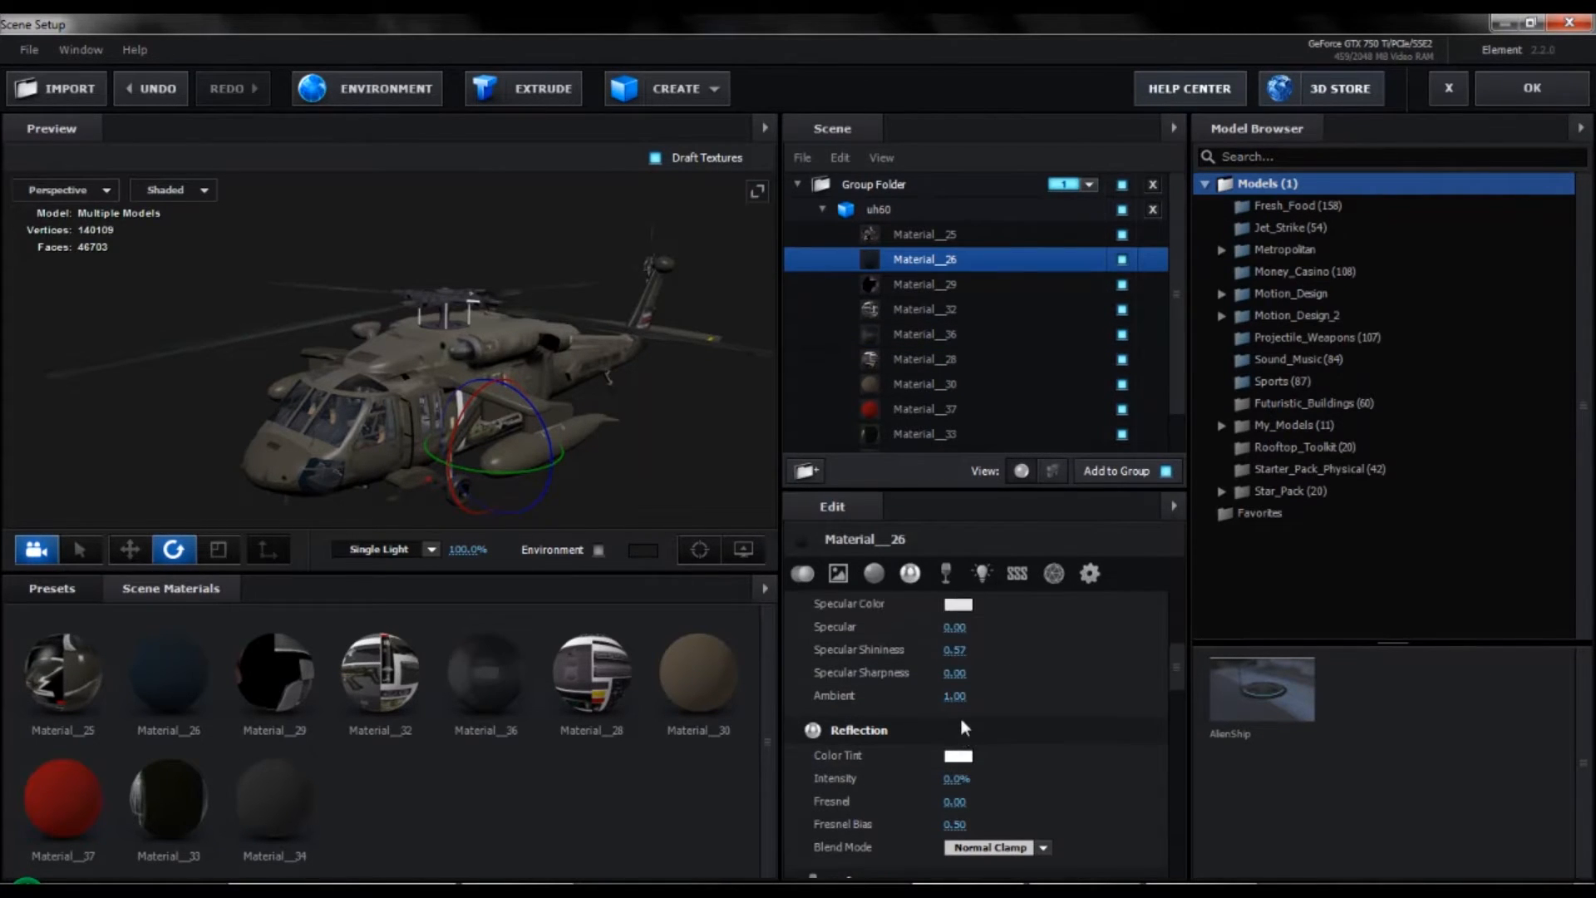
left_click(957, 748)
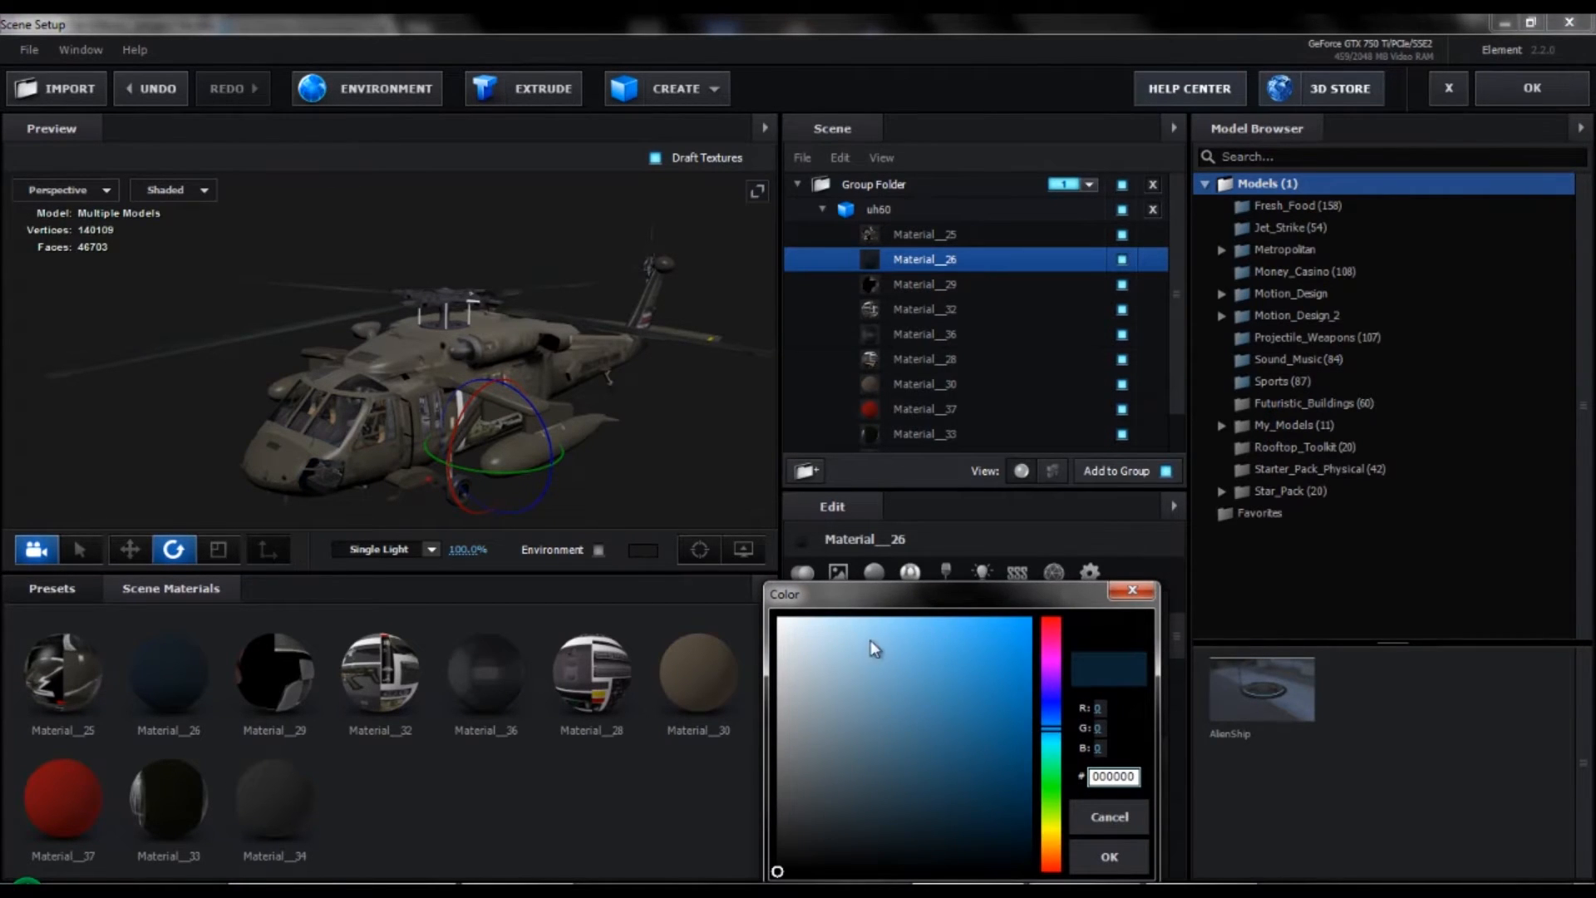
left_click_drag(916, 591, 880, 461)
left_click(1074, 730)
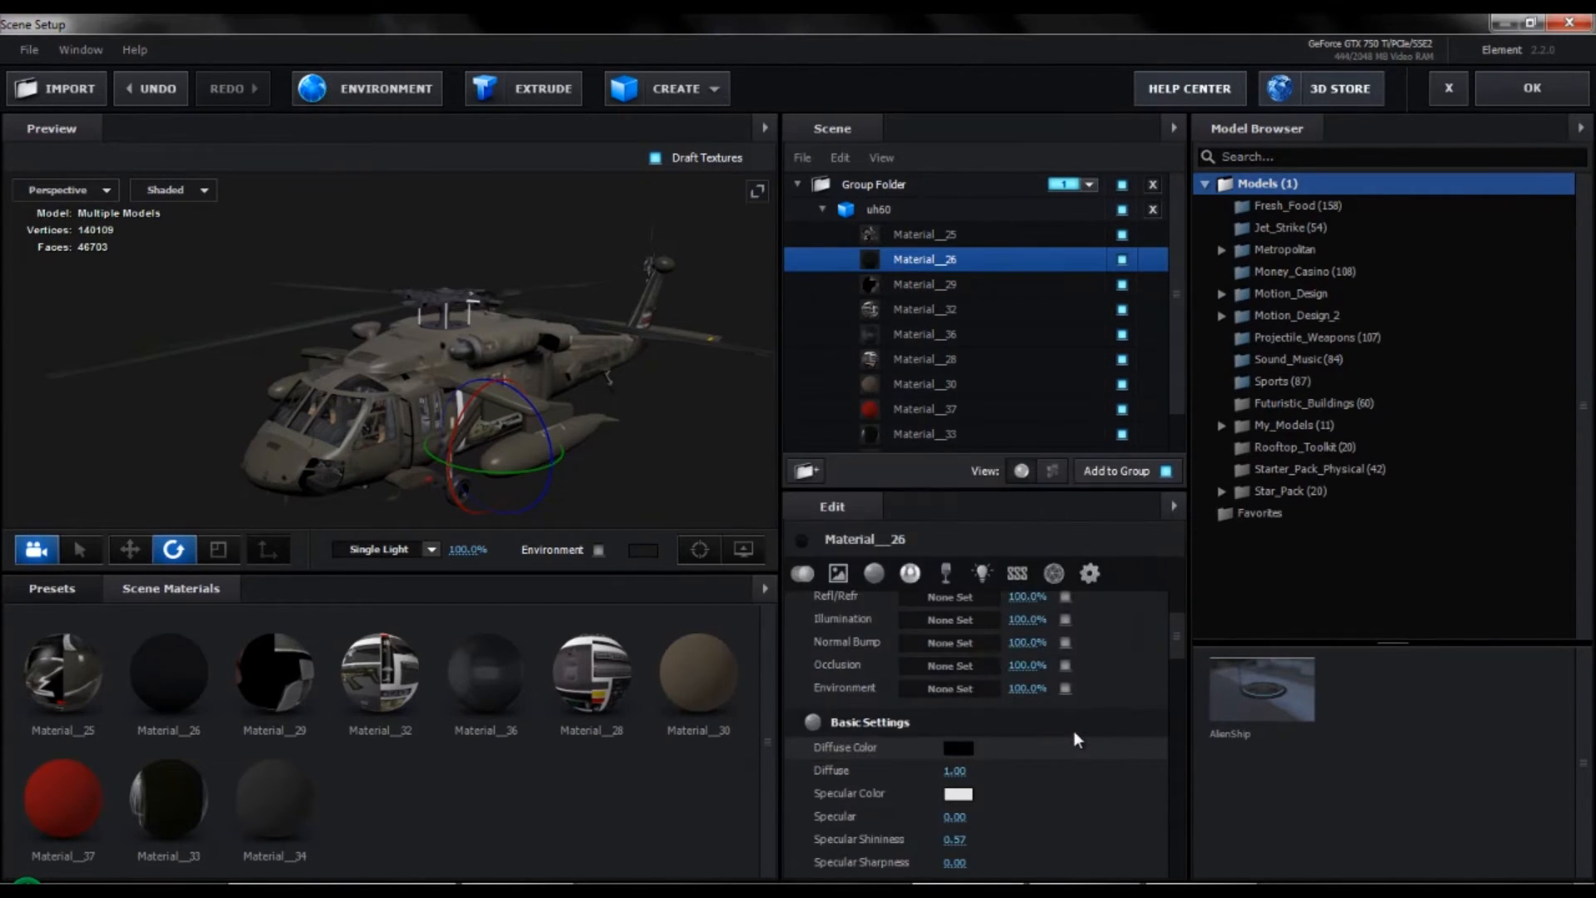
Set the reflection intensity of Material__26 to 10%.
mouse_move(956, 817)
left_mouse_down()
mouse_move(974, 820)
mouse_move(947, 821)
left_mouse_up()
scroll(1018, 837, "down", 1)
scroll(1016, 826, "down", 5)
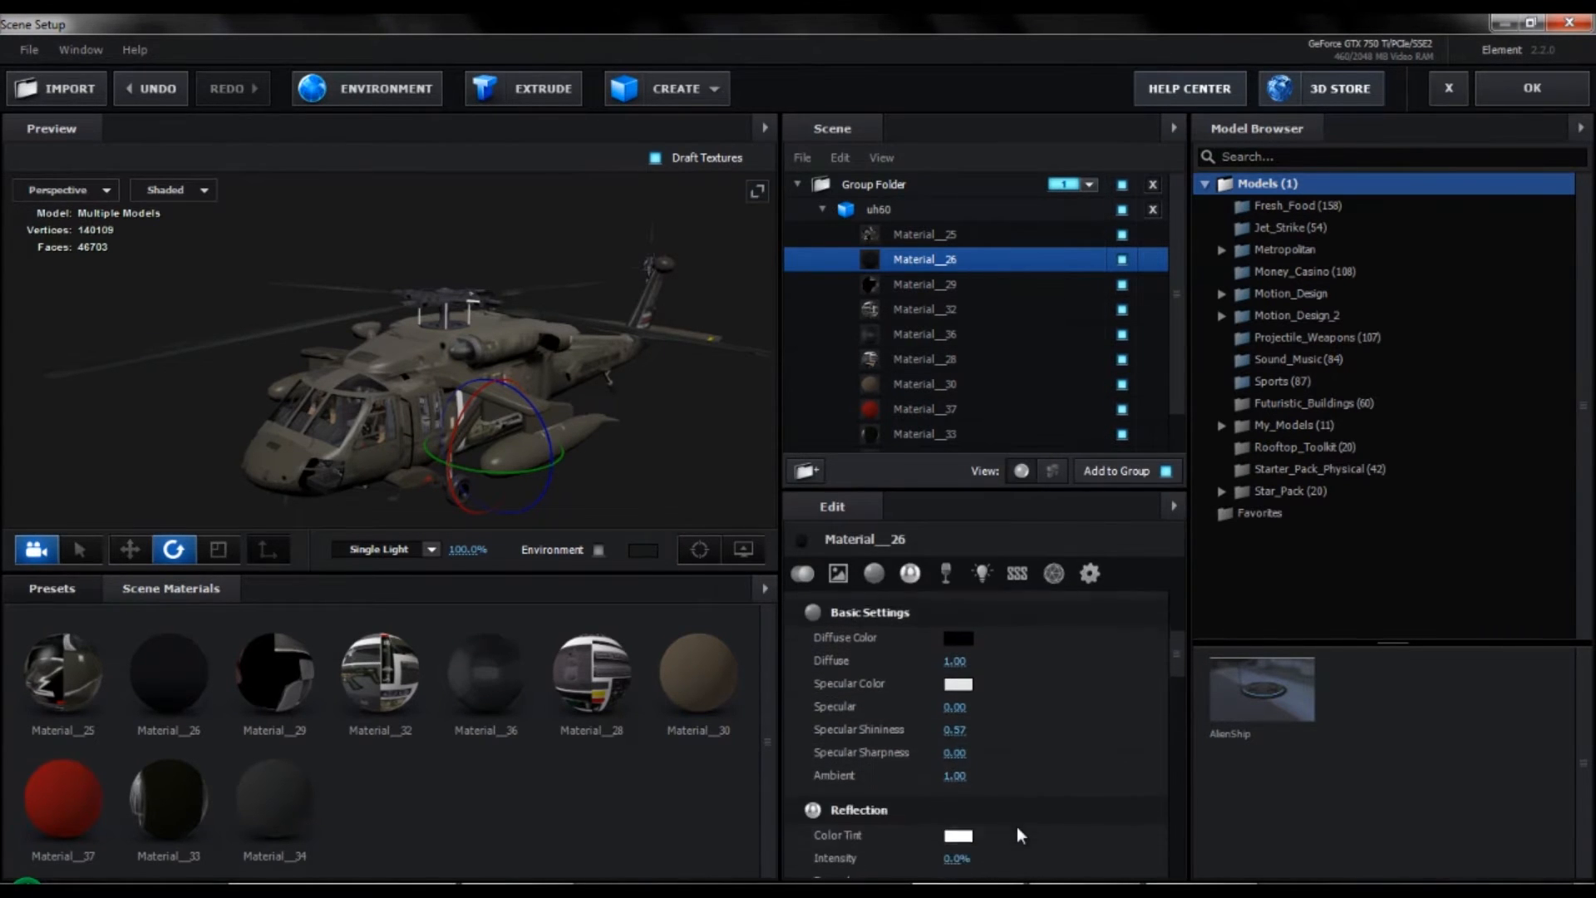
left_click_drag(954, 761, 1051, 761)
mouse_move(407, 431)
left_mouse_down()
mouse_move(545, 420)
mouse_move(389, 412)
mouse_move(402, 432)
left_mouse_up()
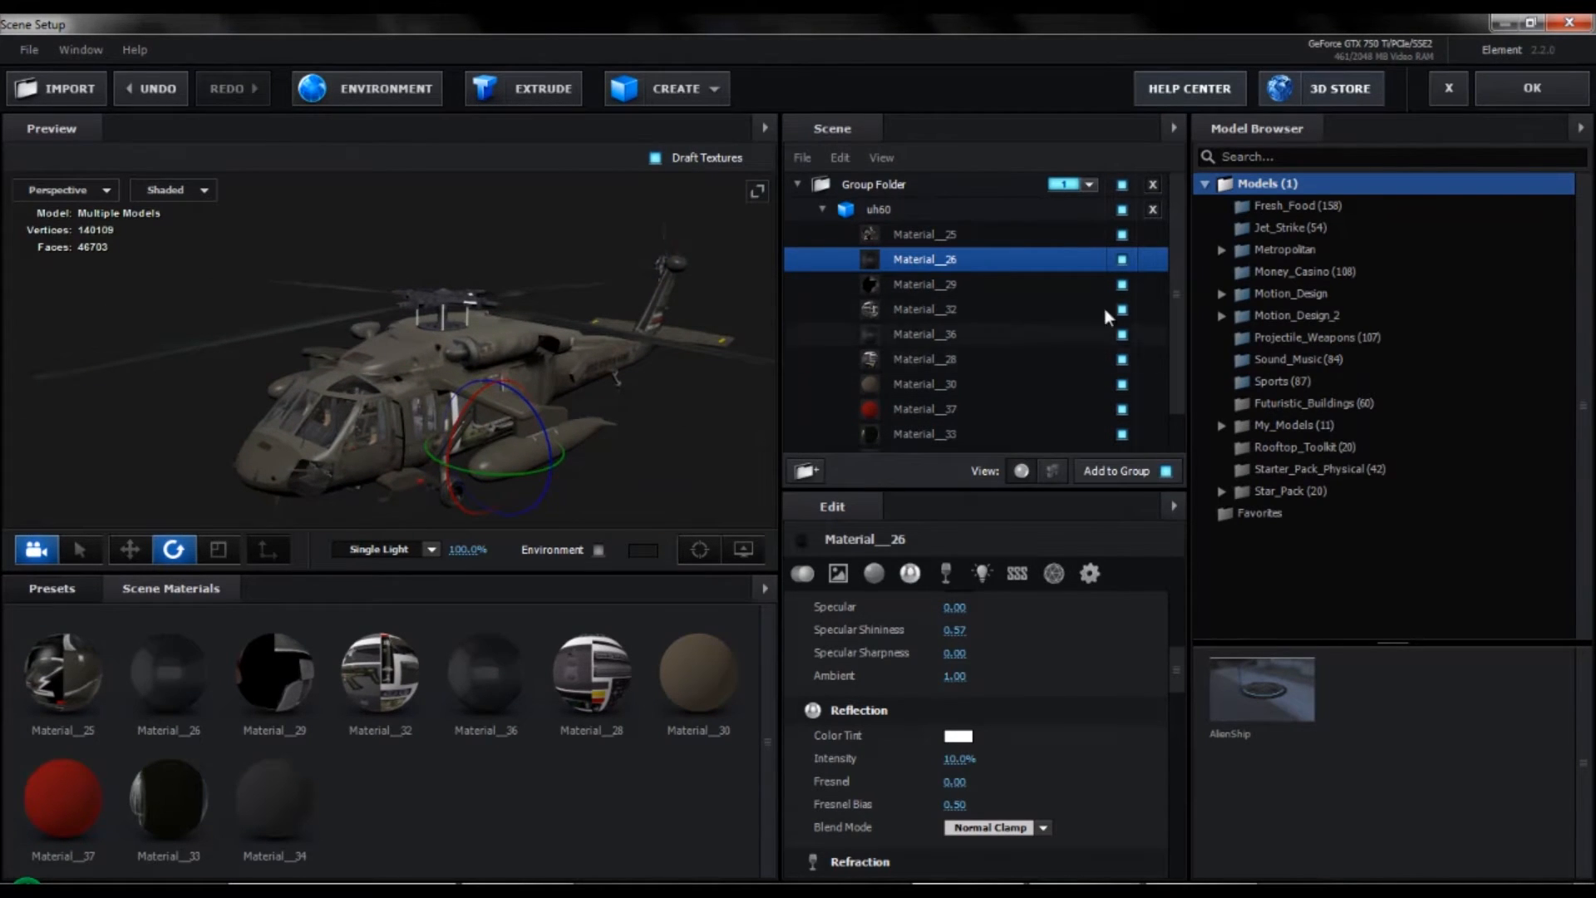
Collapse the uh60 model's material list and create a plane model in the scene.
left_click(822, 210)
left_click(871, 212)
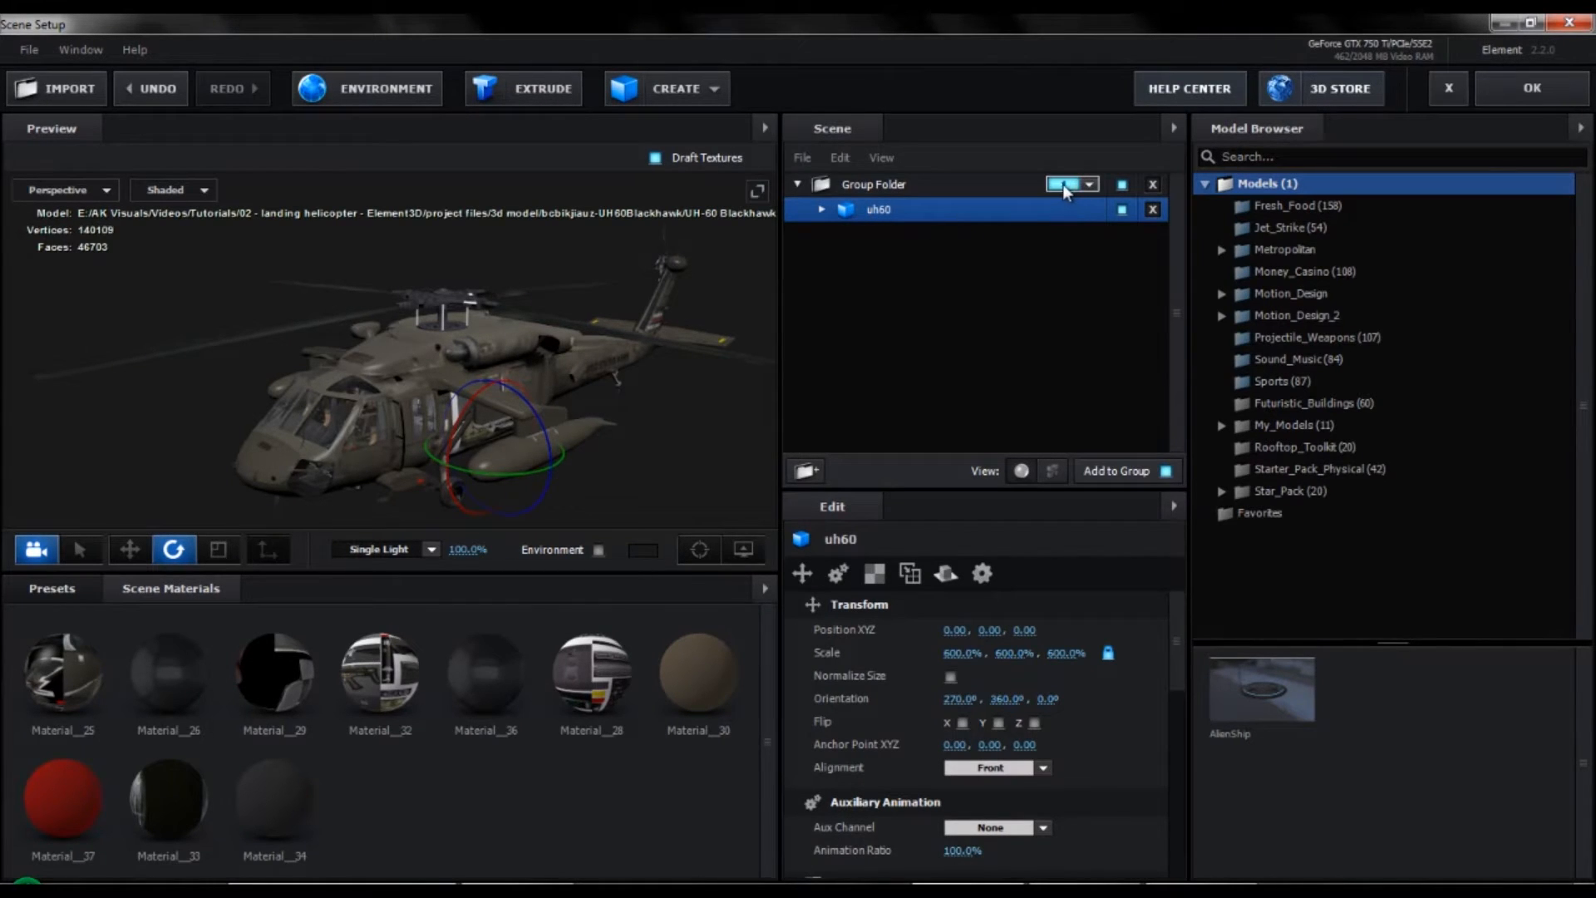
left_click(675, 88)
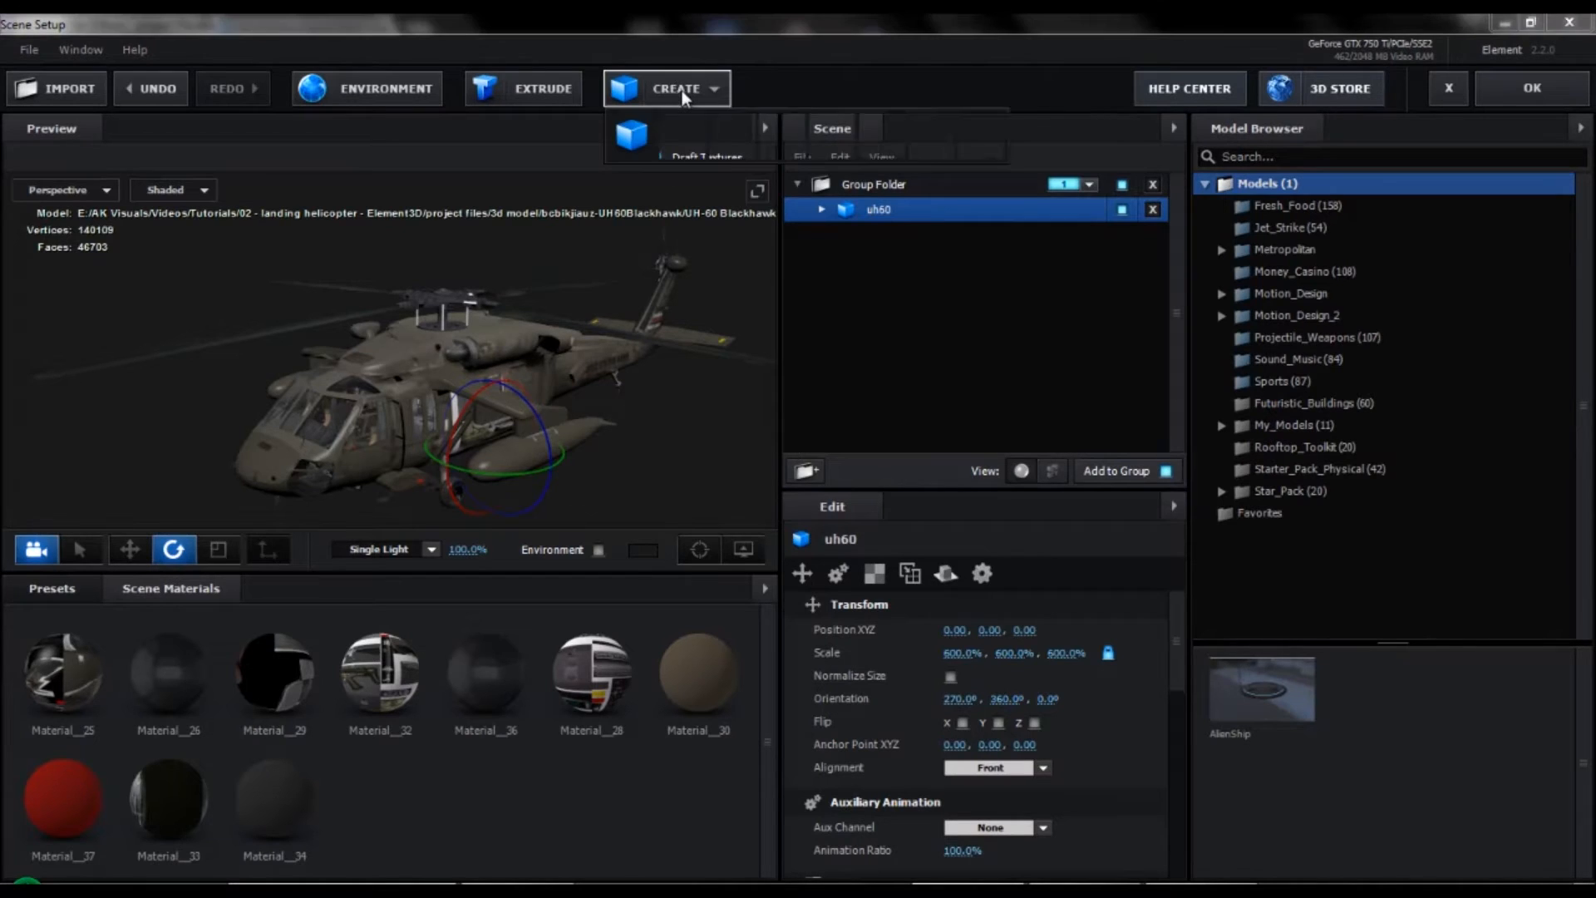
left_click(934, 135)
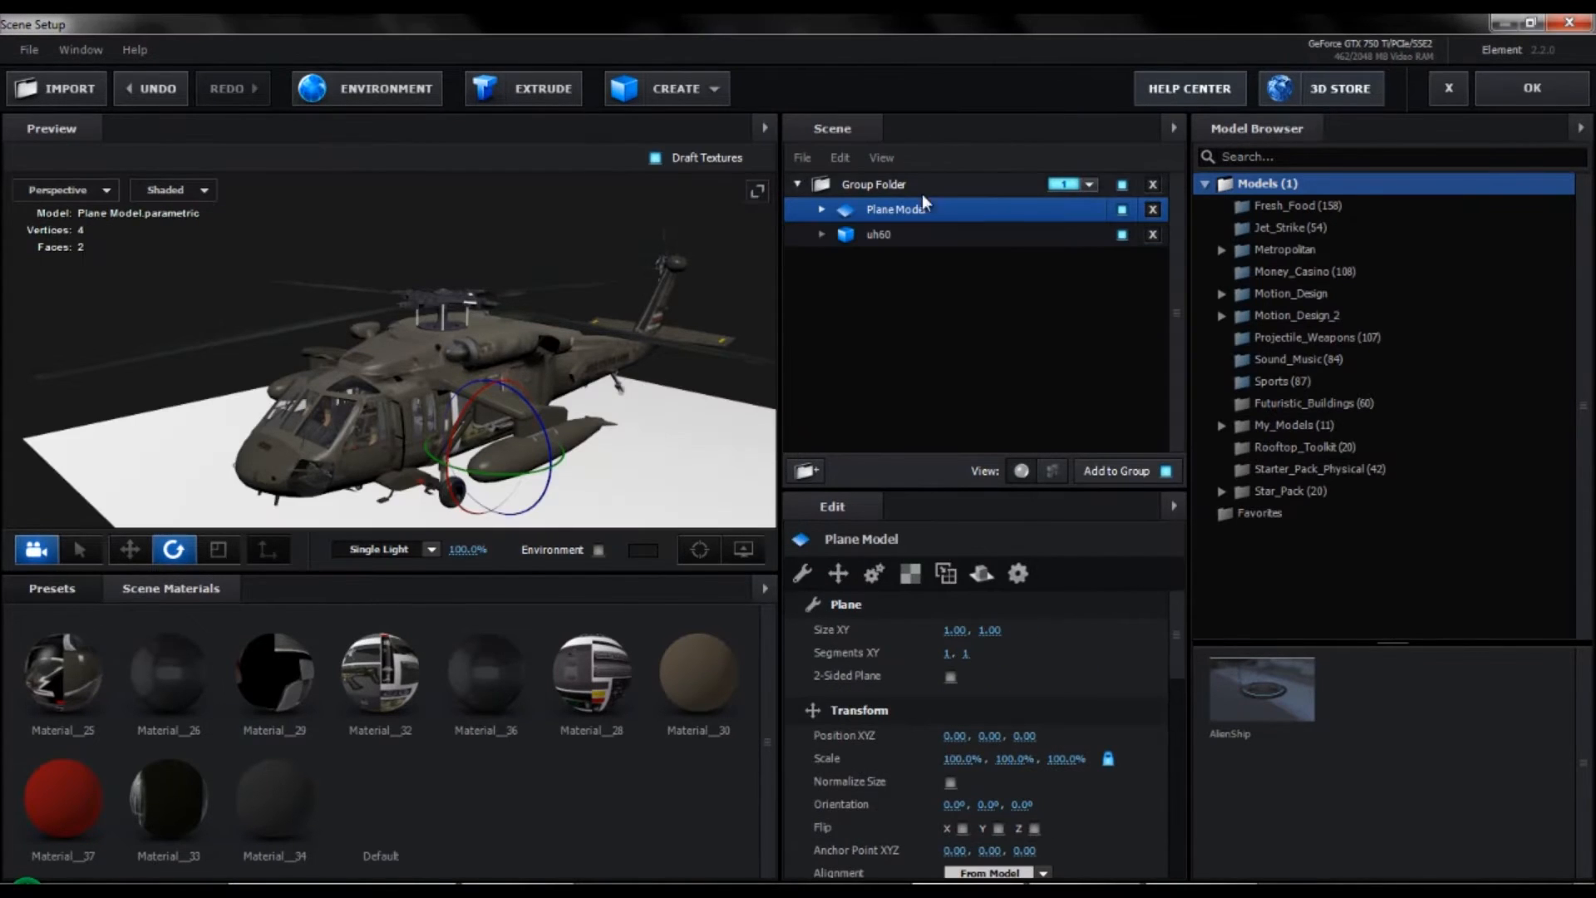
Move the plane model out of the Group Folder and assign it to group 2.
left_click_drag(933, 208, 938, 175)
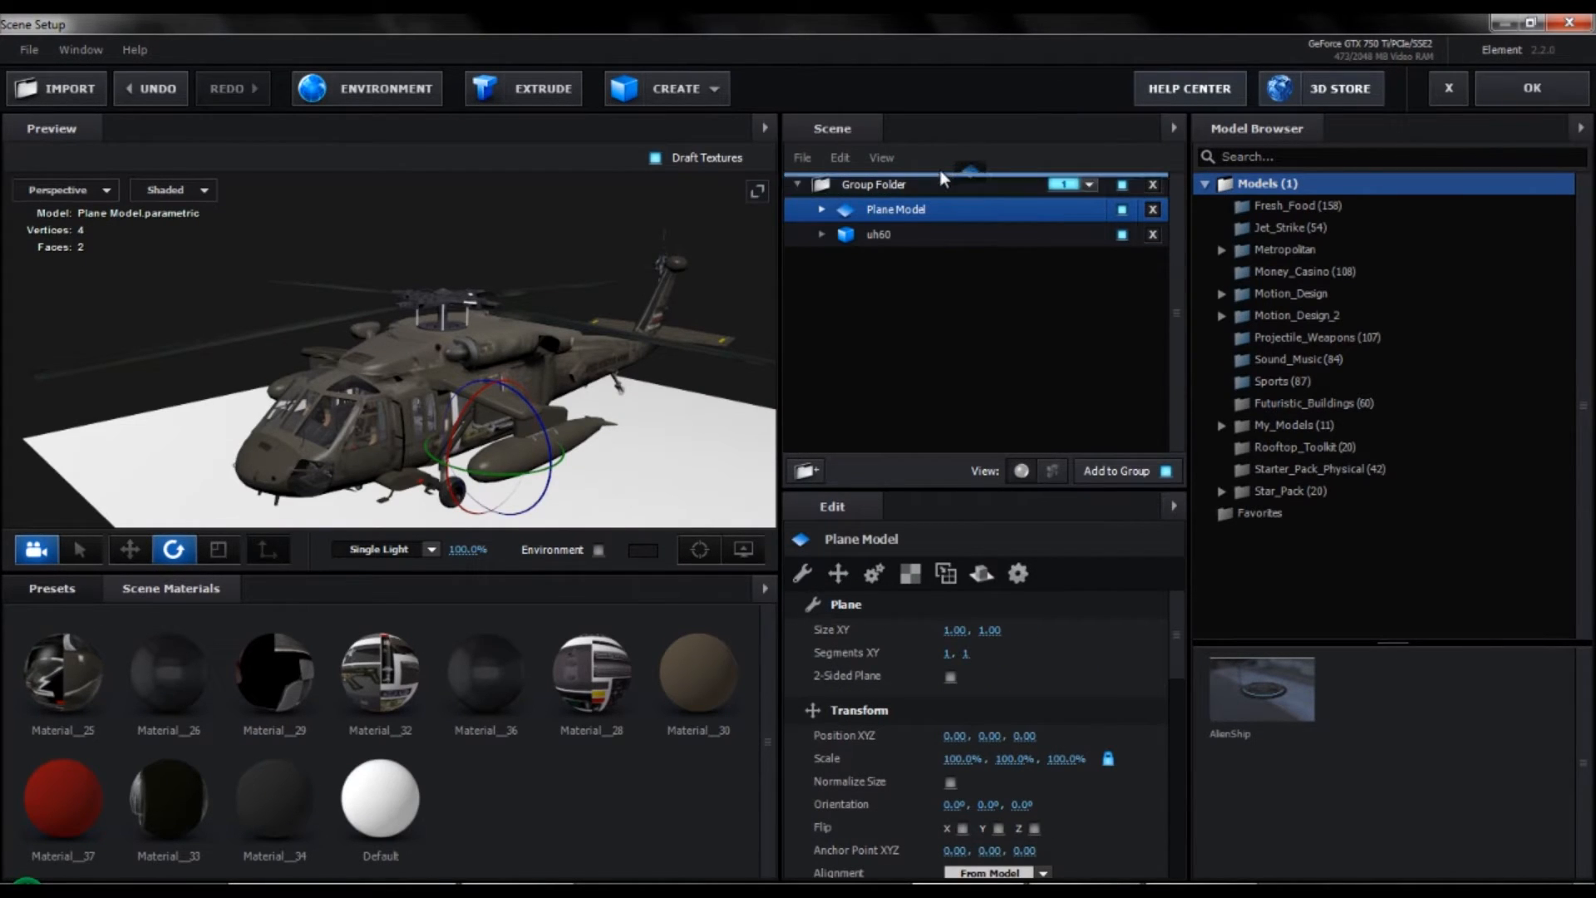
left_click(1067, 186)
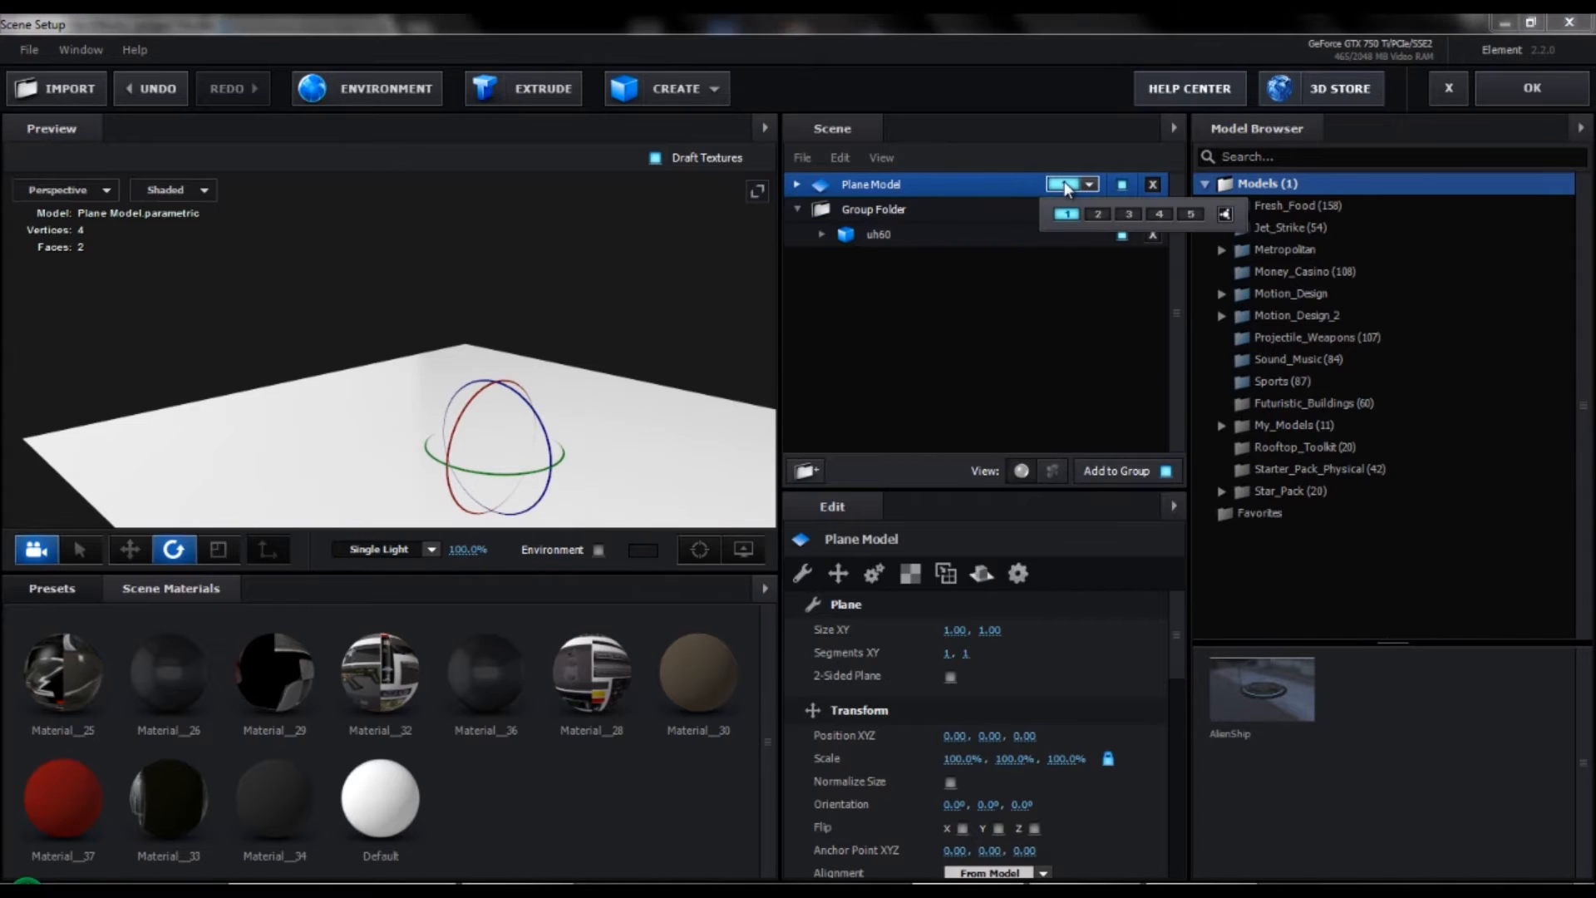
left_click(1090, 212)
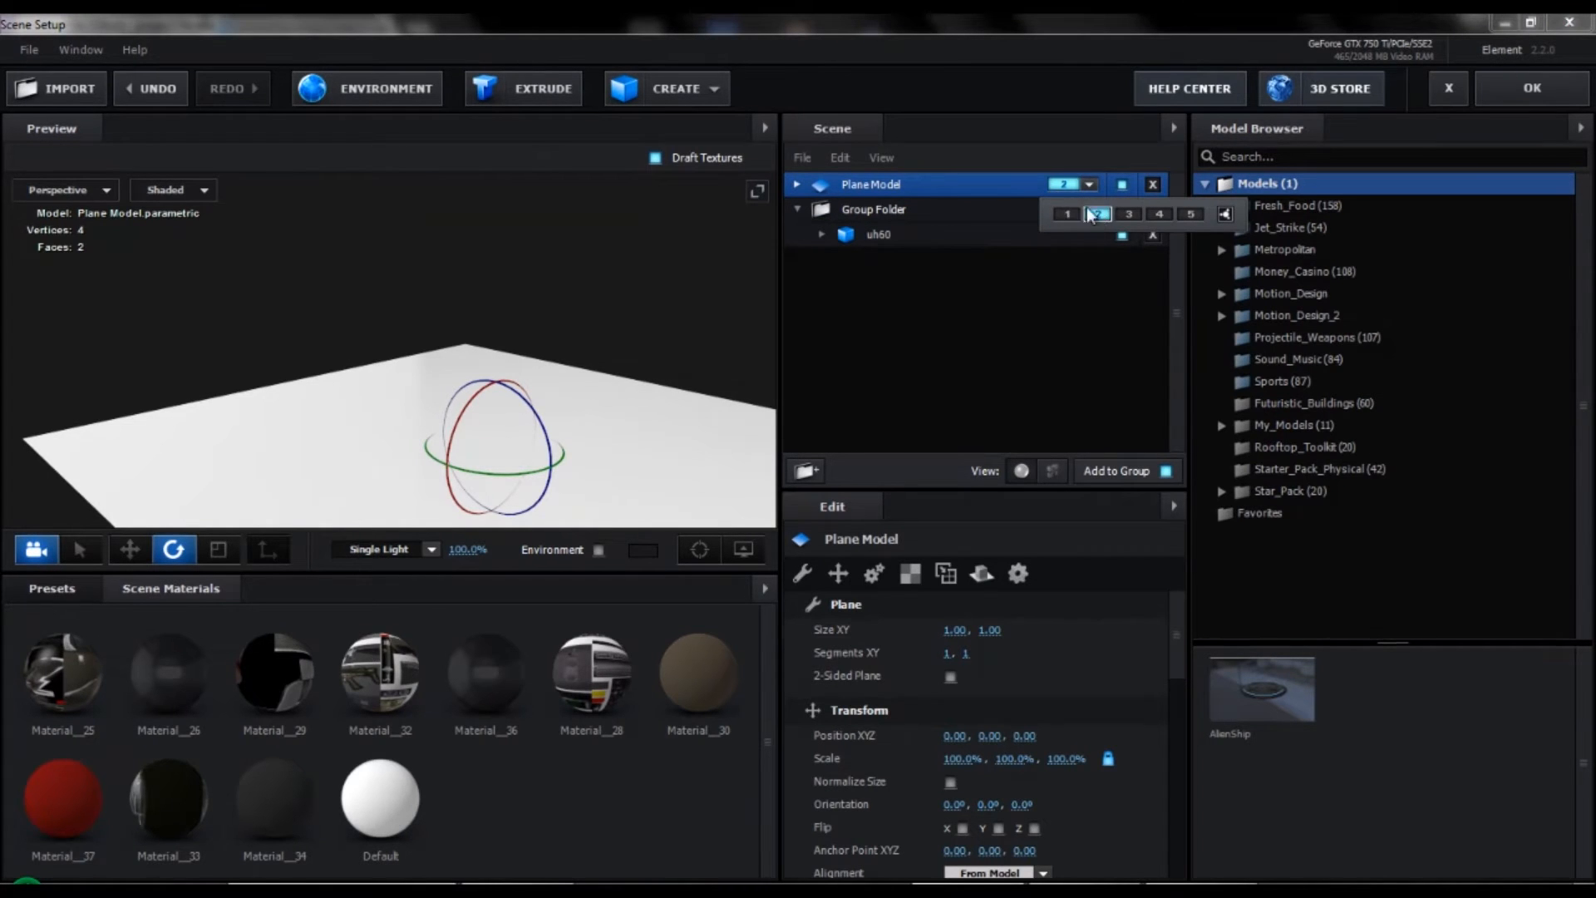
left_click(969, 186)
Apply the dark speckled ground_asphalt material from the Pro_Shaders_2 Ground presets to the plane.
left_click(53, 596)
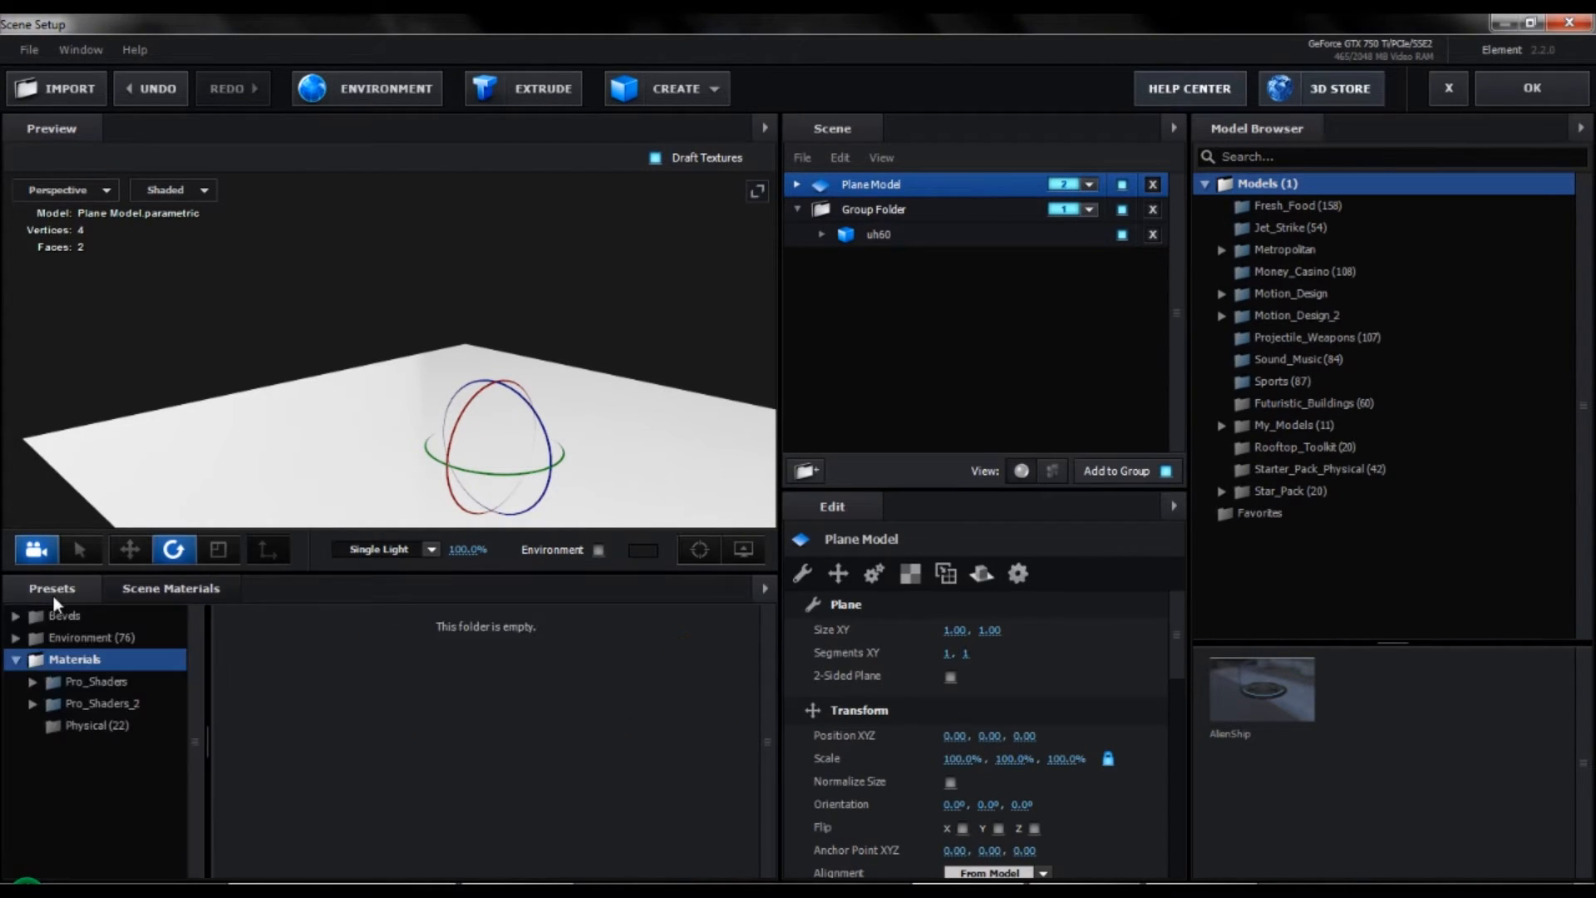
double_click(98, 704)
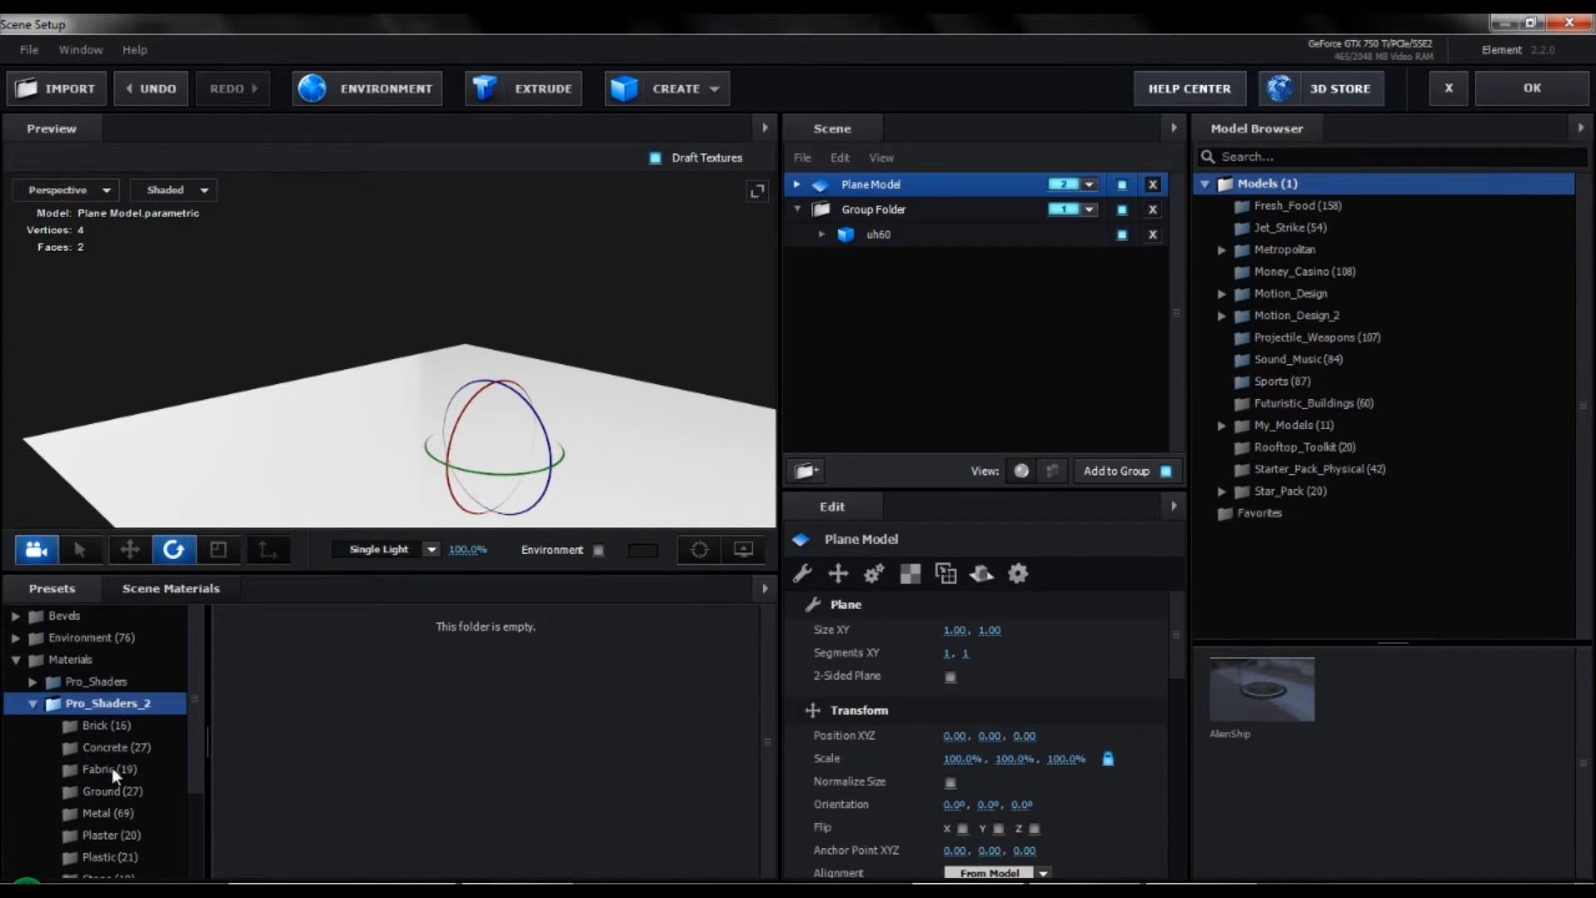
left_click(108, 799)
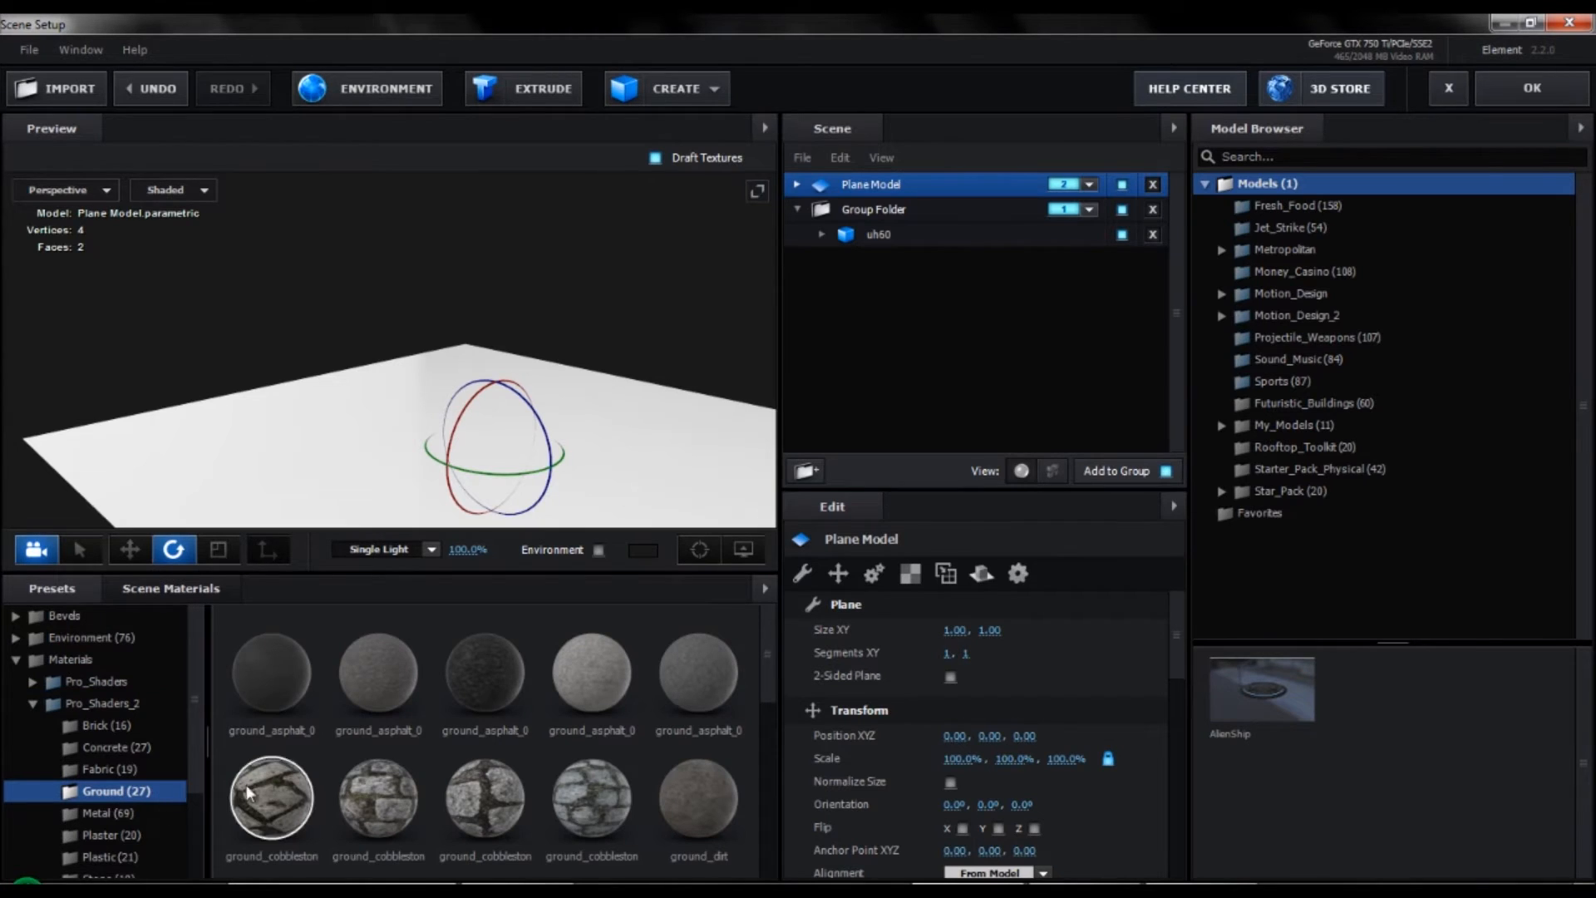
left_click_drag(492, 697, 626, 502)
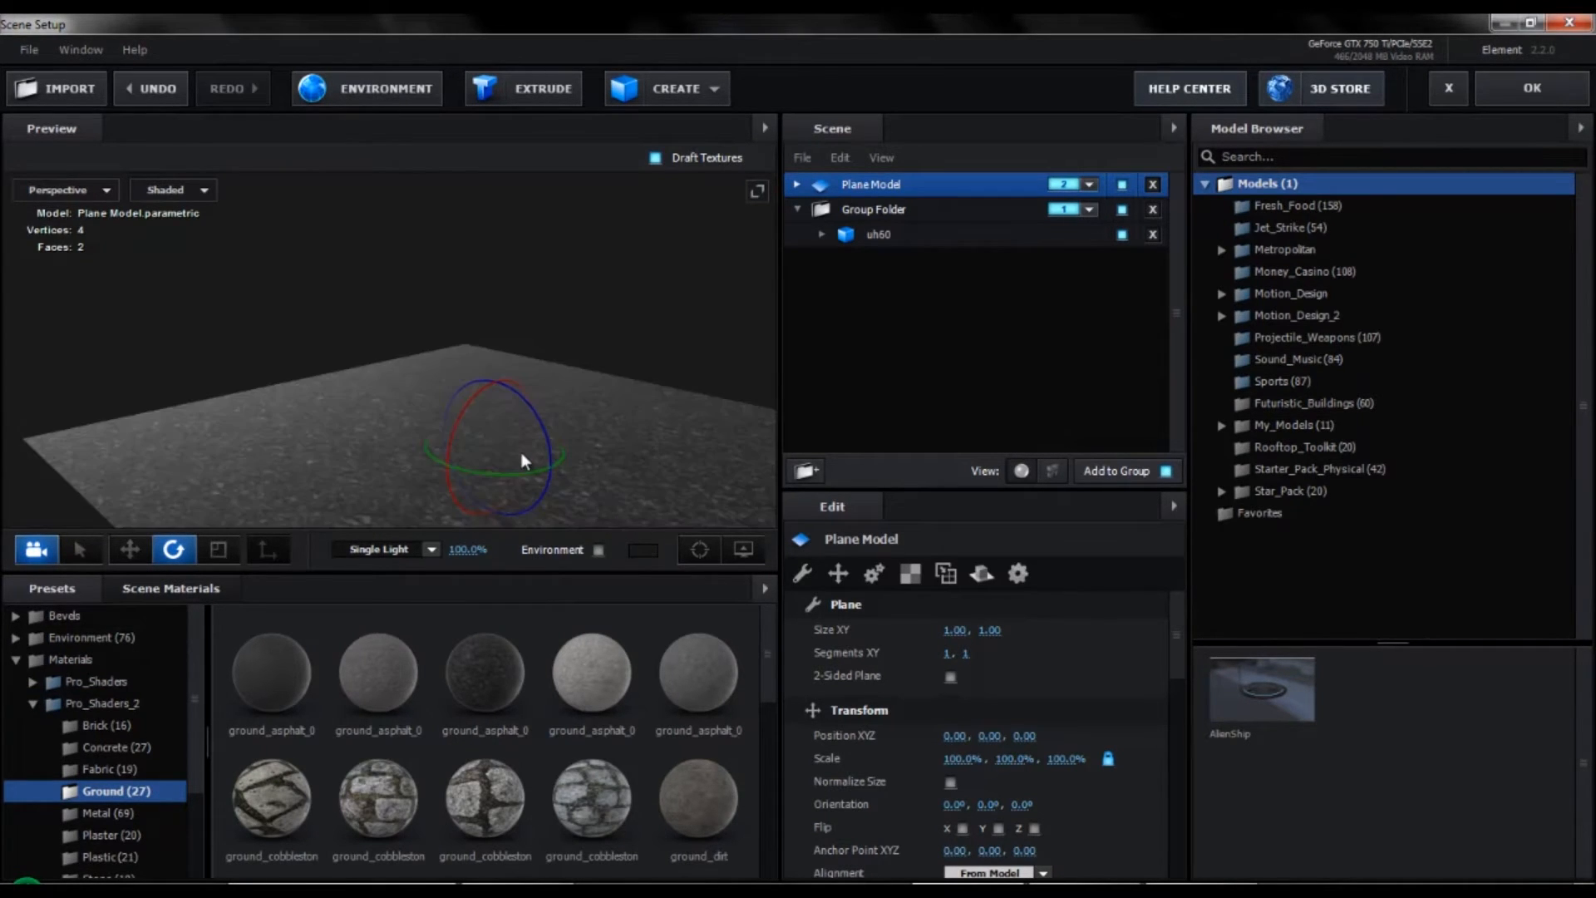
Set the plane model's Size XY to 100 by 100.
scroll(517, 452, "down", 5)
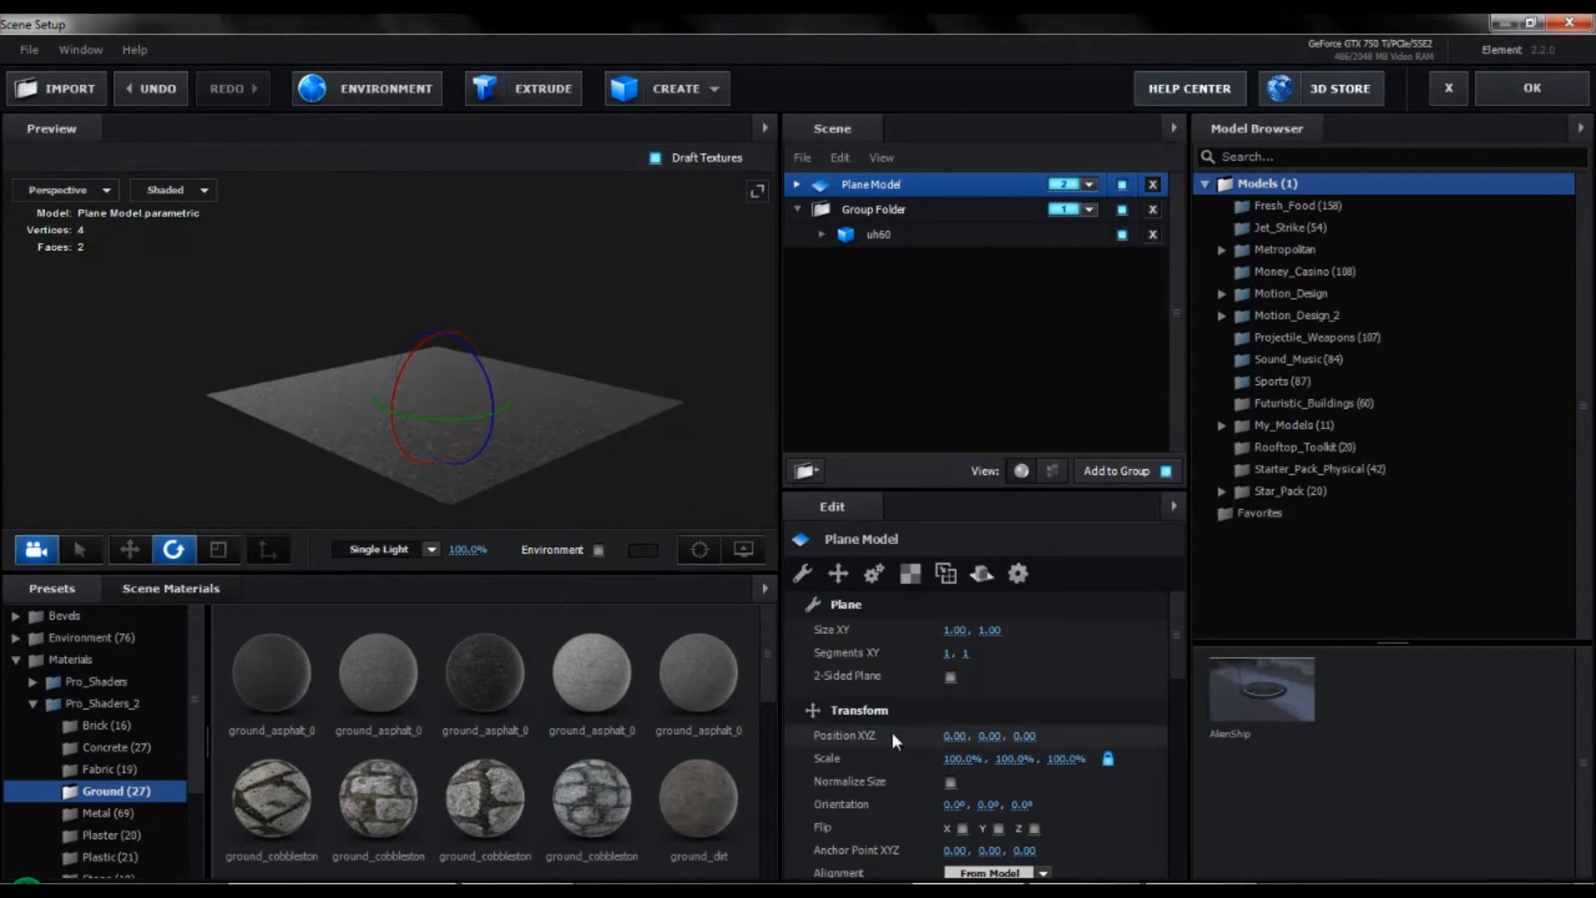
left_click(952, 631)
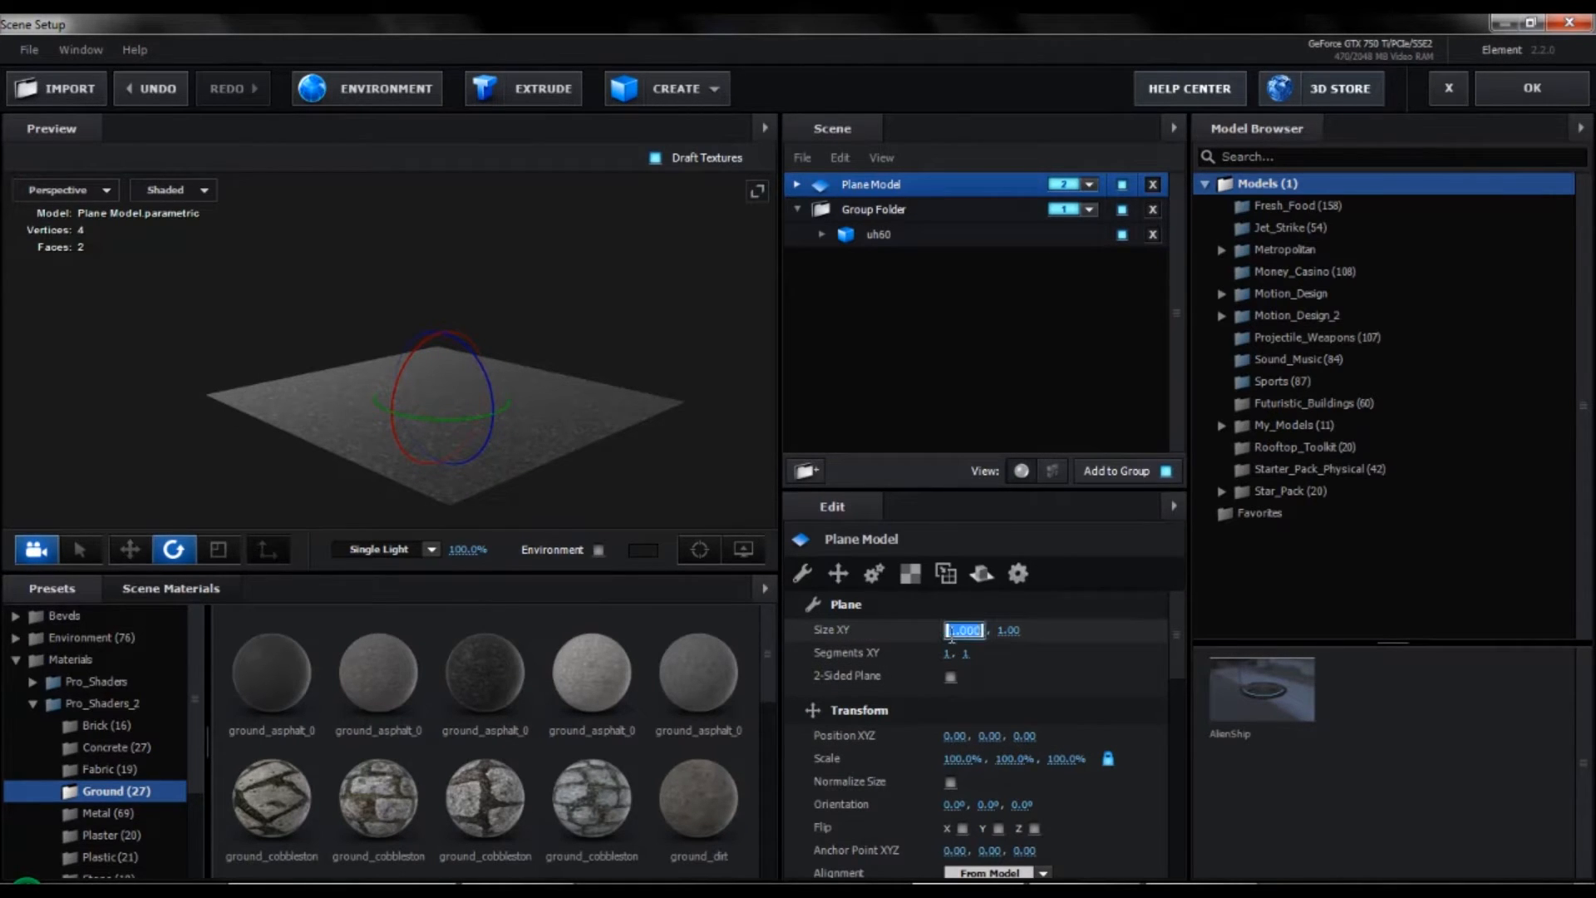
type("100")
key("Tab")
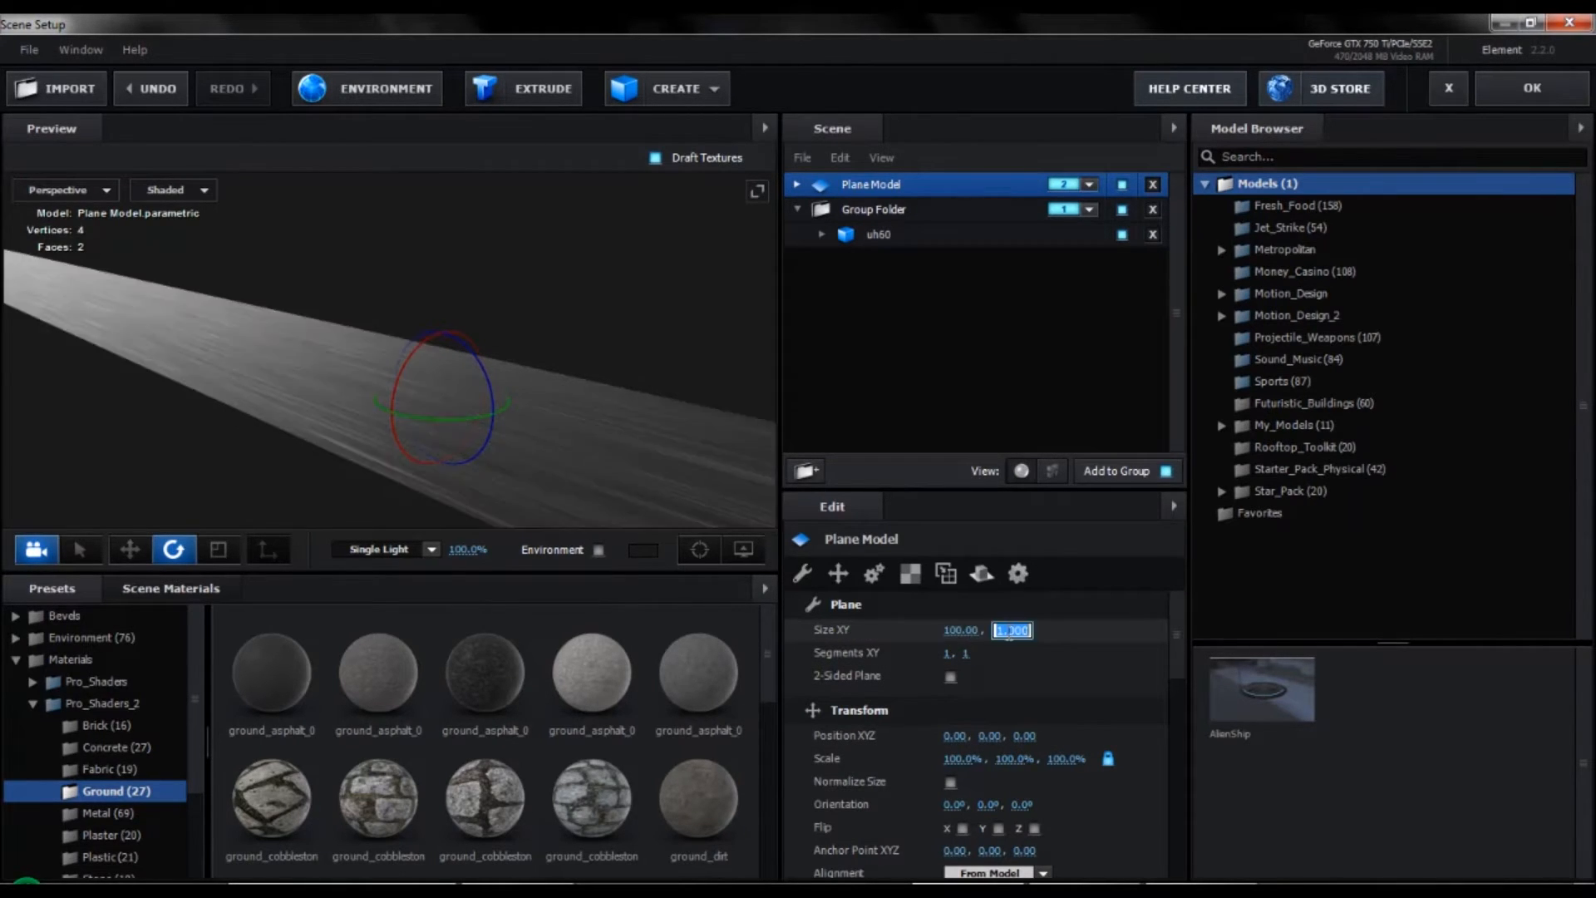
type("100")
Set the plane model's UV Repeat to 100 by 100 and accept the scene setup.
left_click(910, 574)
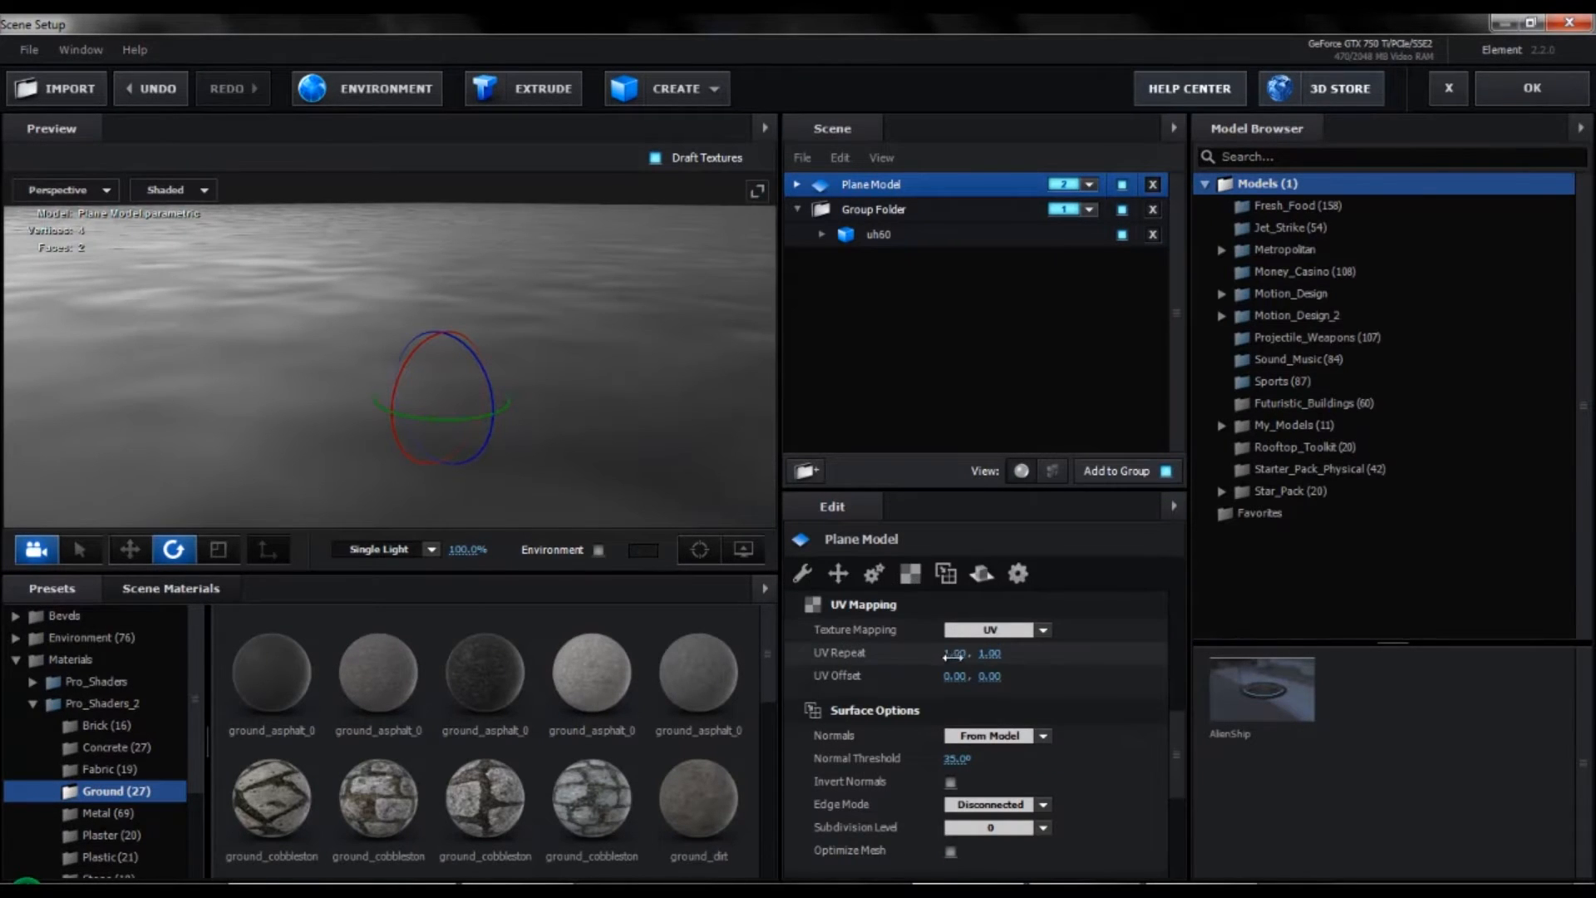
left_click(953, 656)
type("00.0")
key("Return")
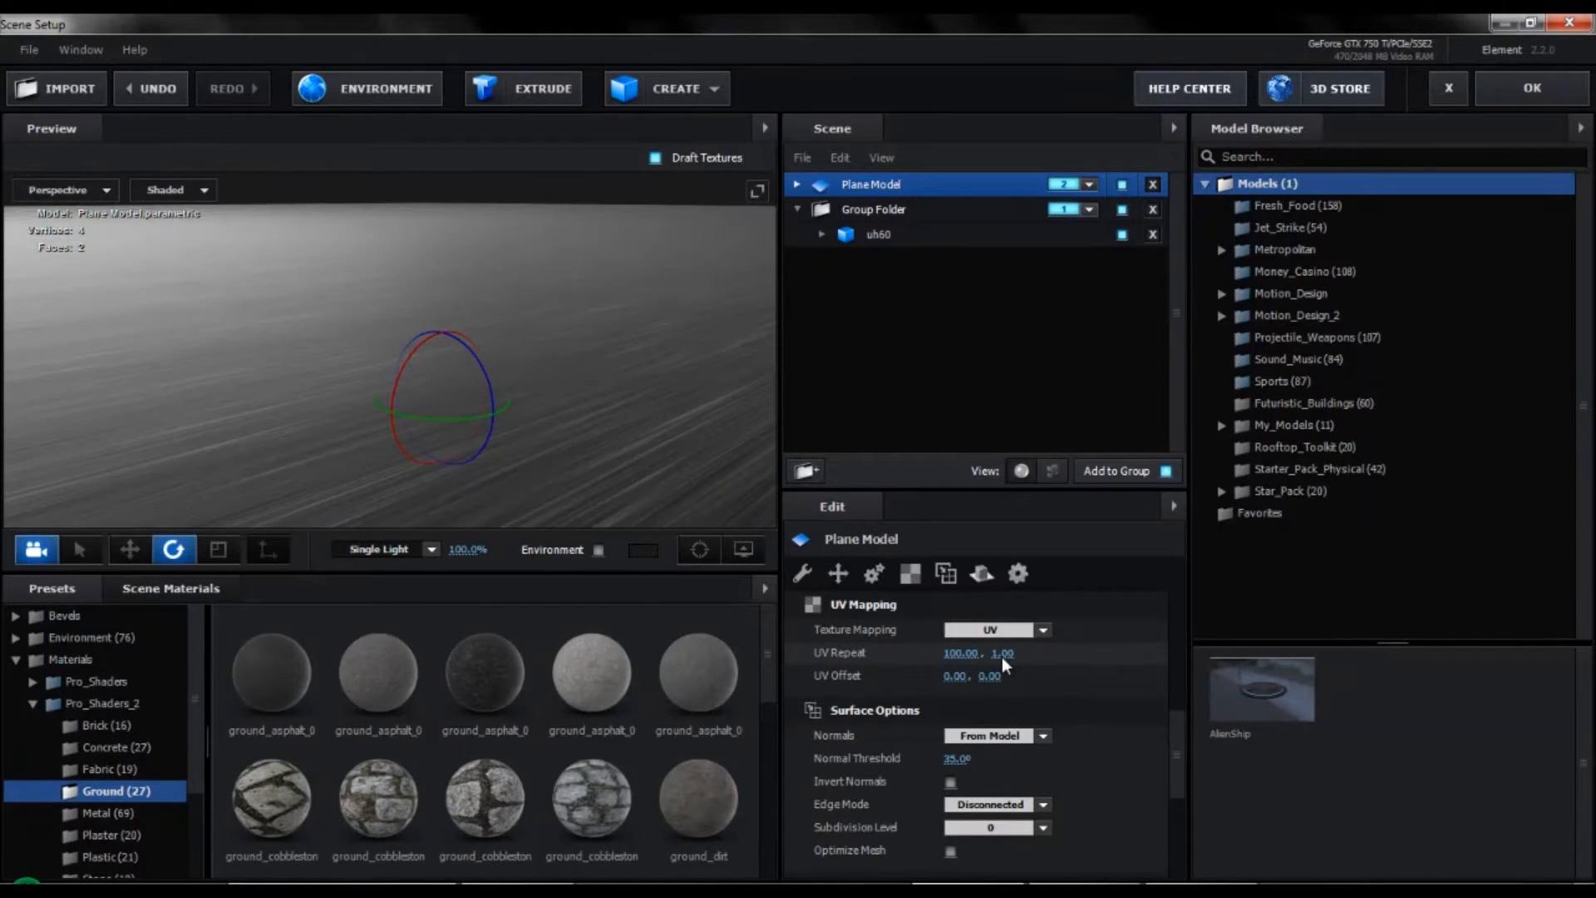
left_click(1001, 655)
type("100")
key("Return")
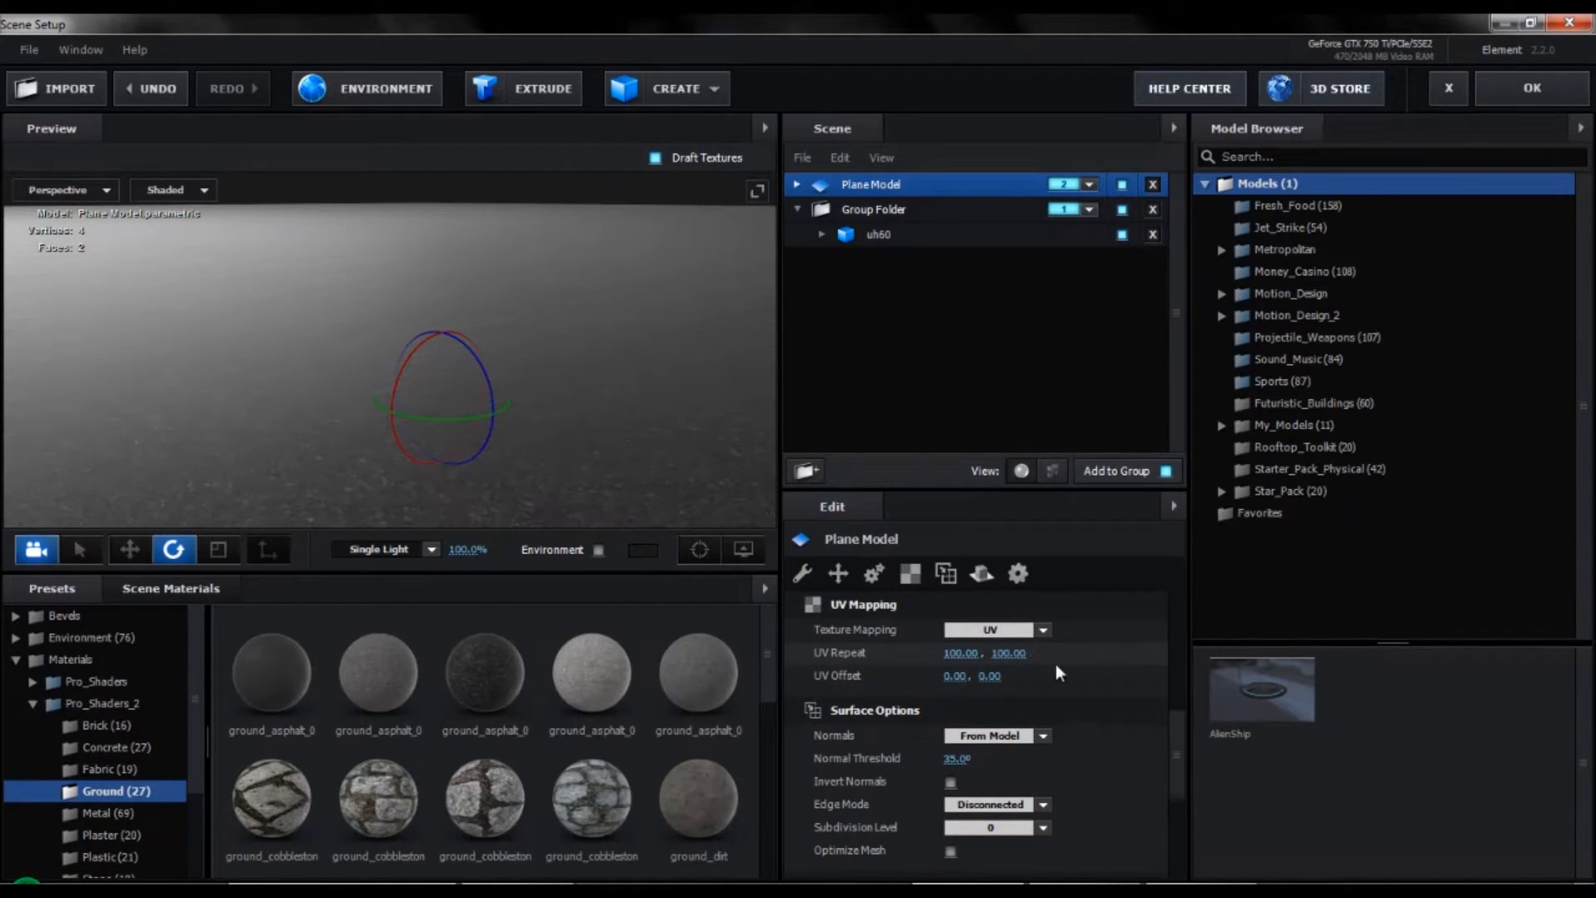
scroll(486, 417, "down", 5)
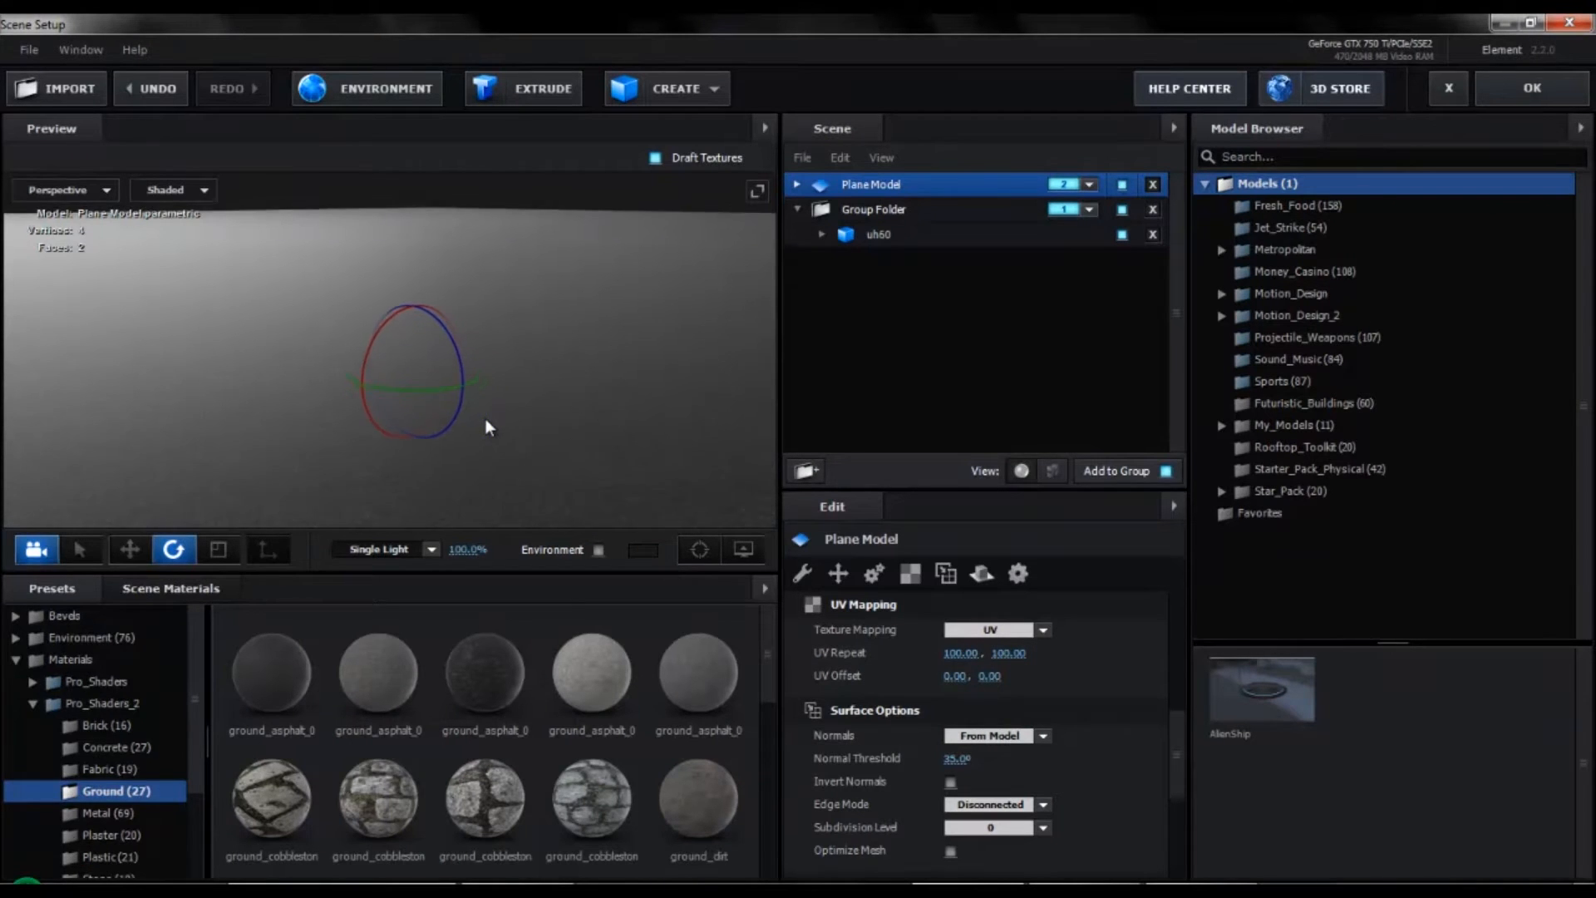
scroll(485, 418, "down", 4)
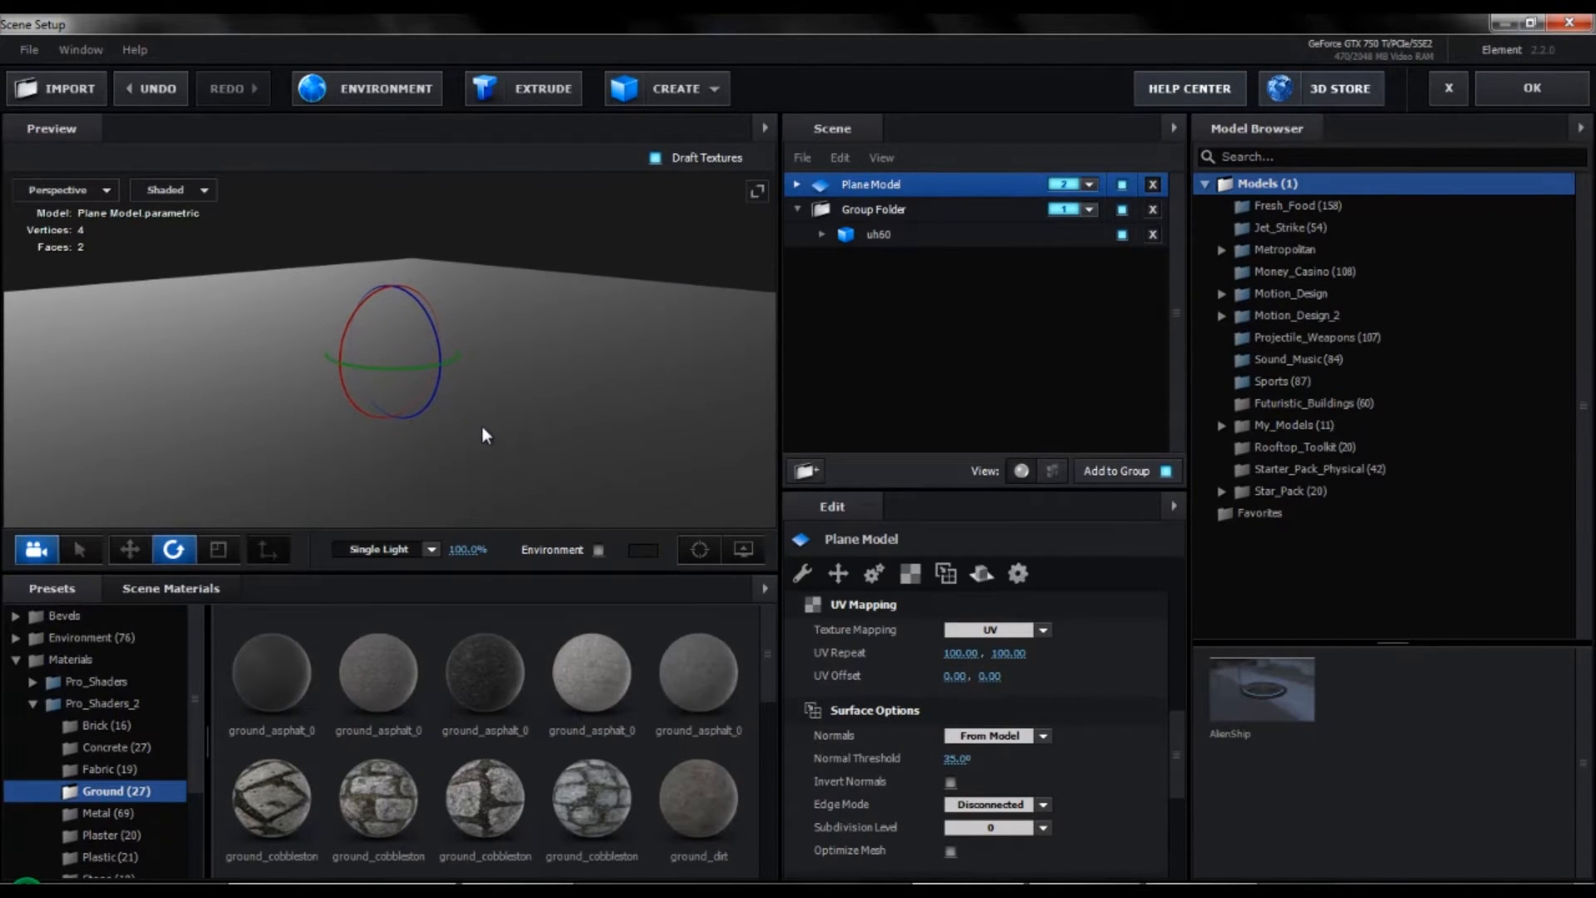
left_click(1539, 93)
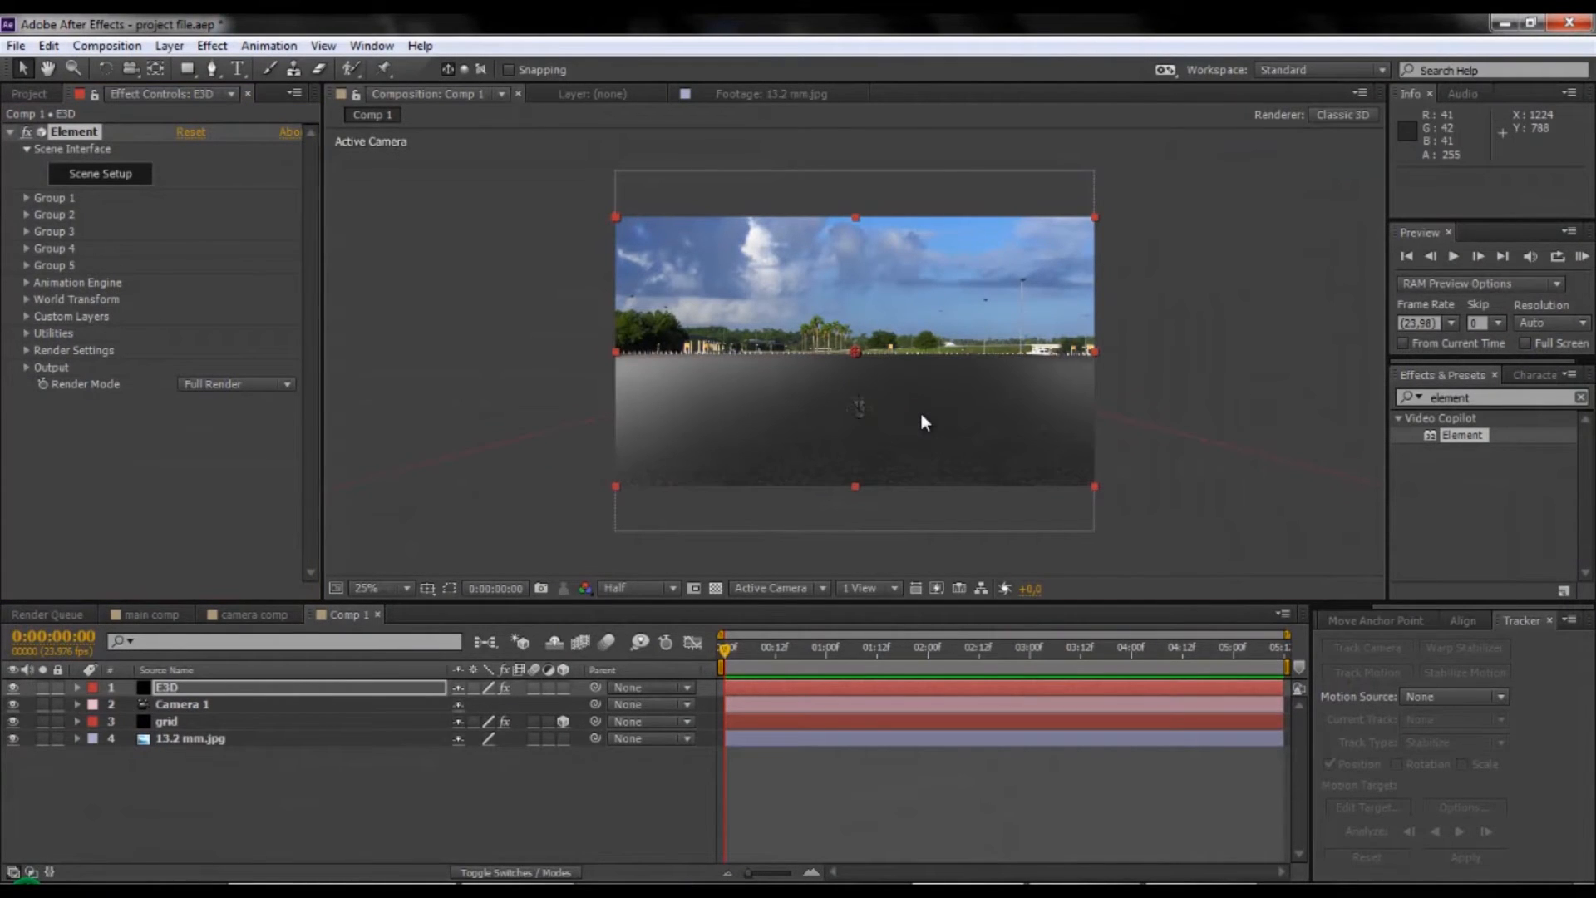
Create a group null for Group 1 of the Element effect.
left_click(26, 197)
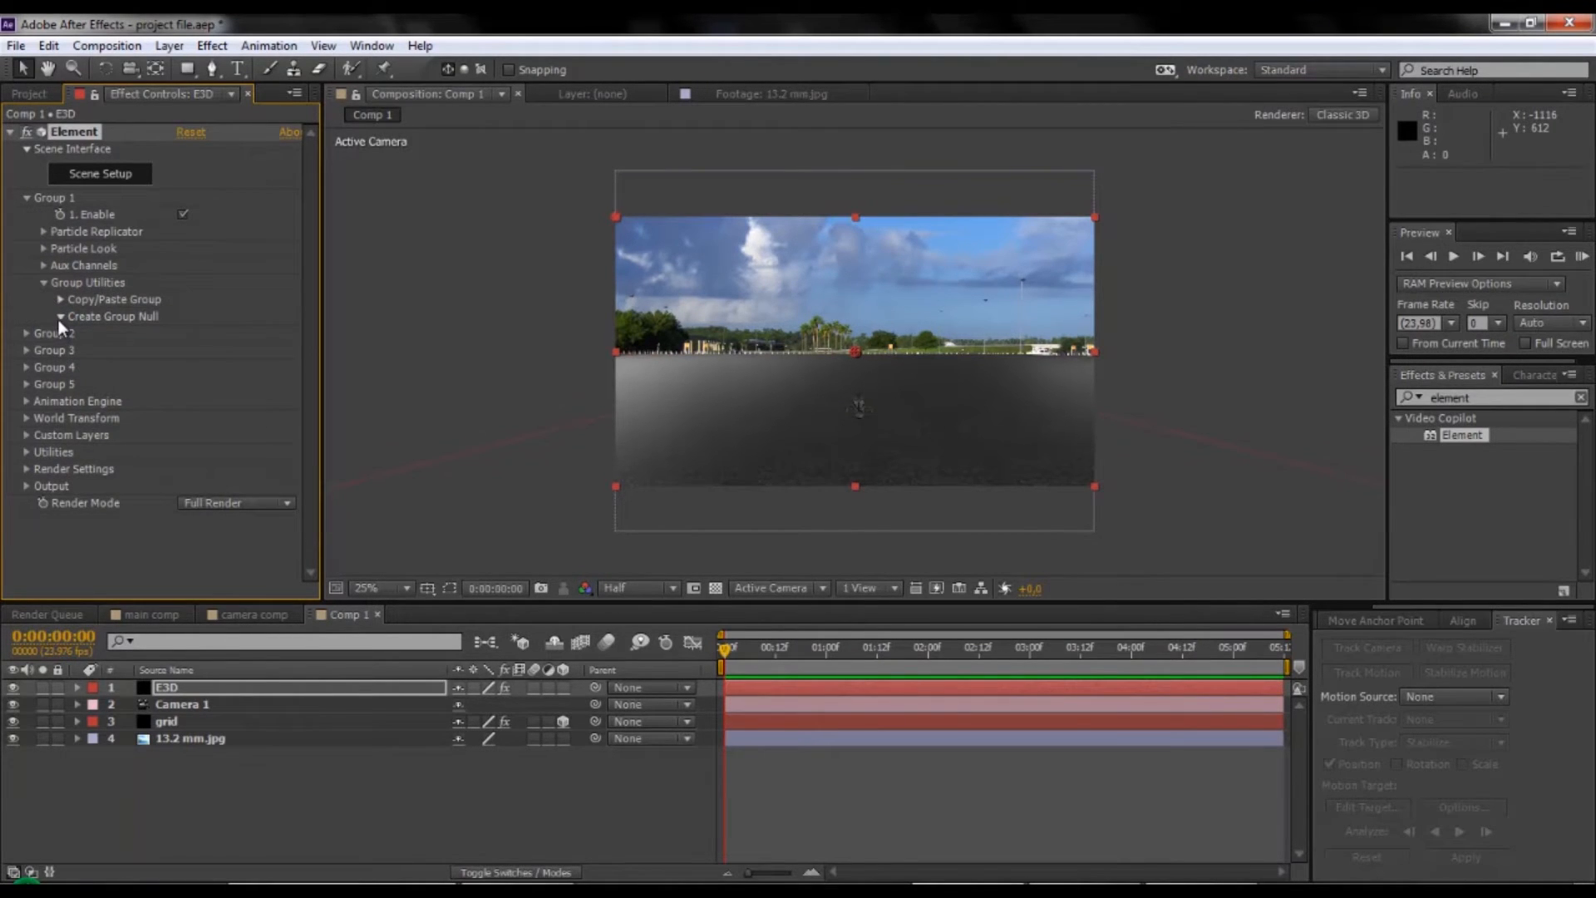
left_click(58, 319)
left_click(111, 347)
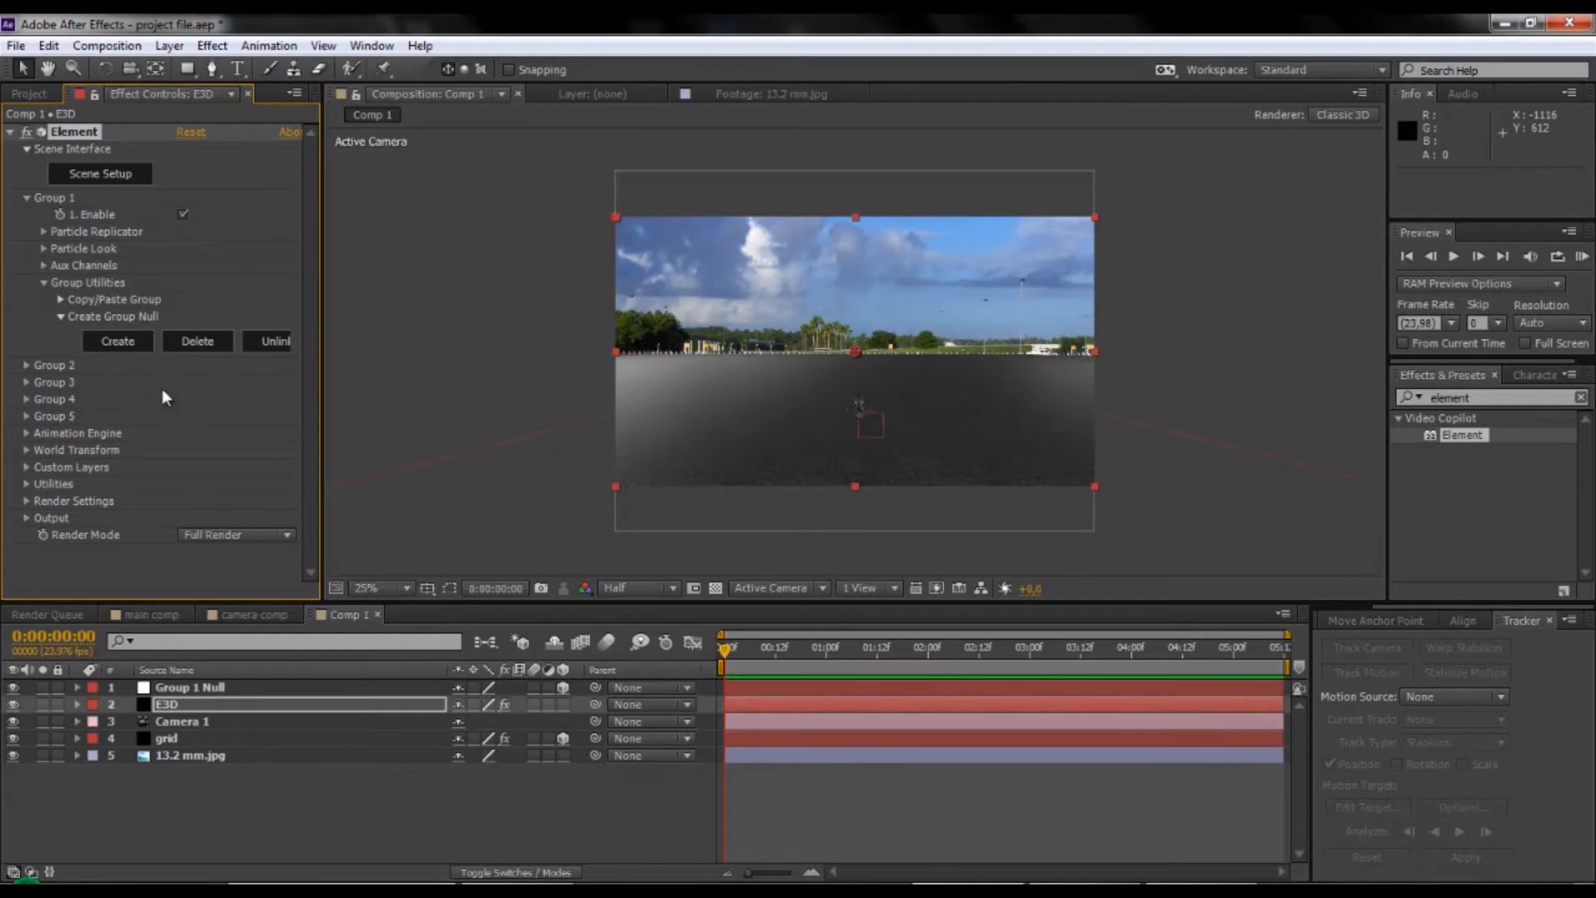
Rename the Group 1 Null layer as Helicopter Null.
left_click(220, 689)
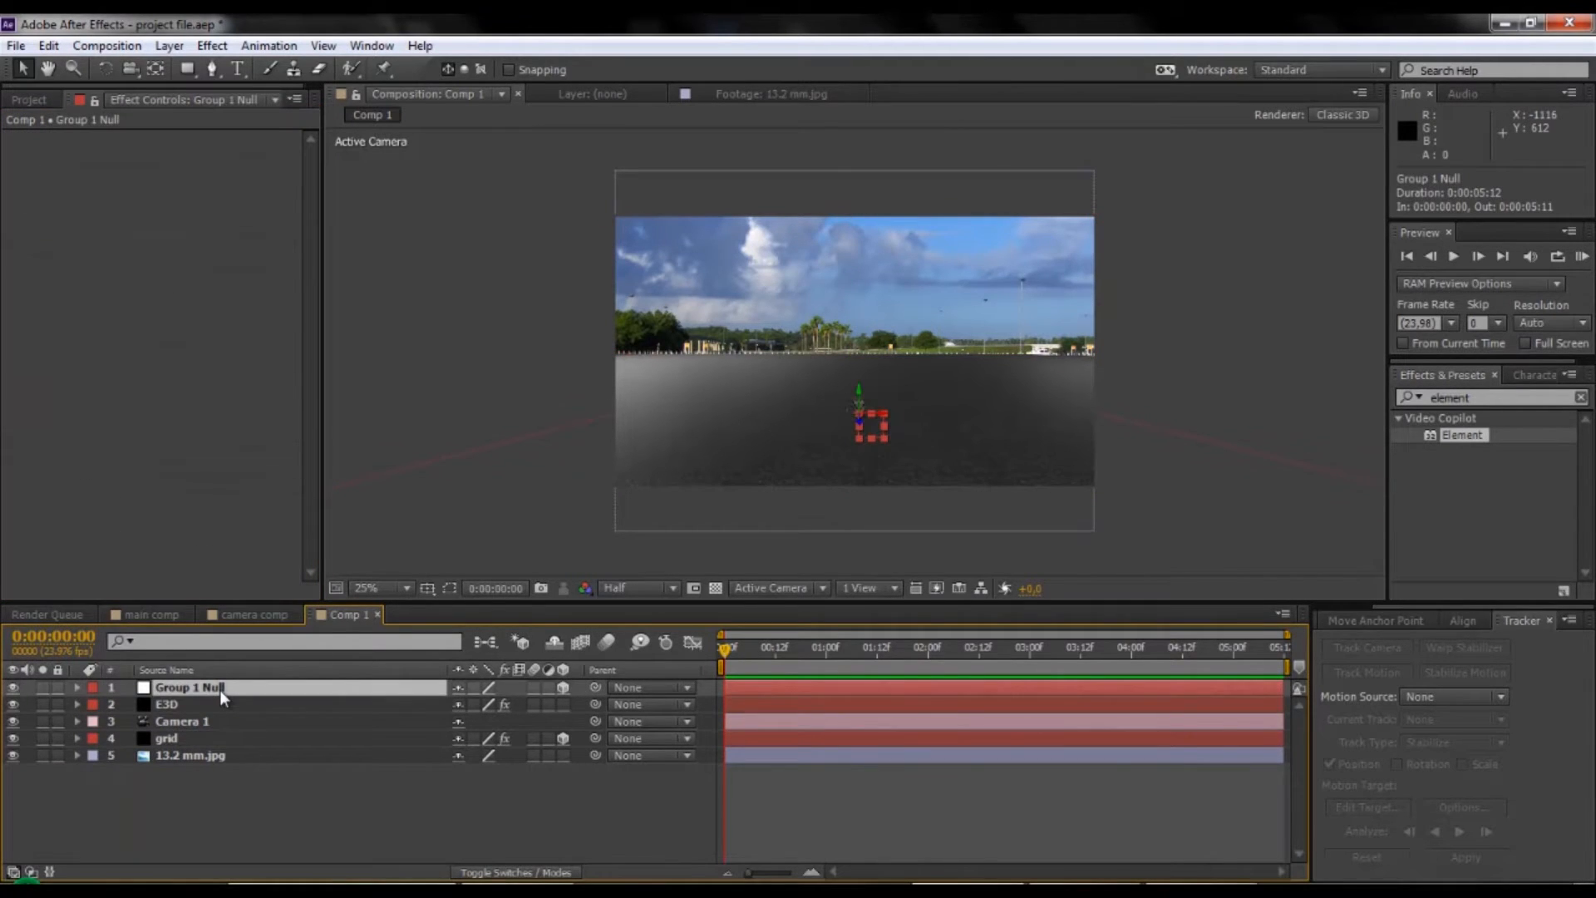
key("Return")
type("Helicopter N")
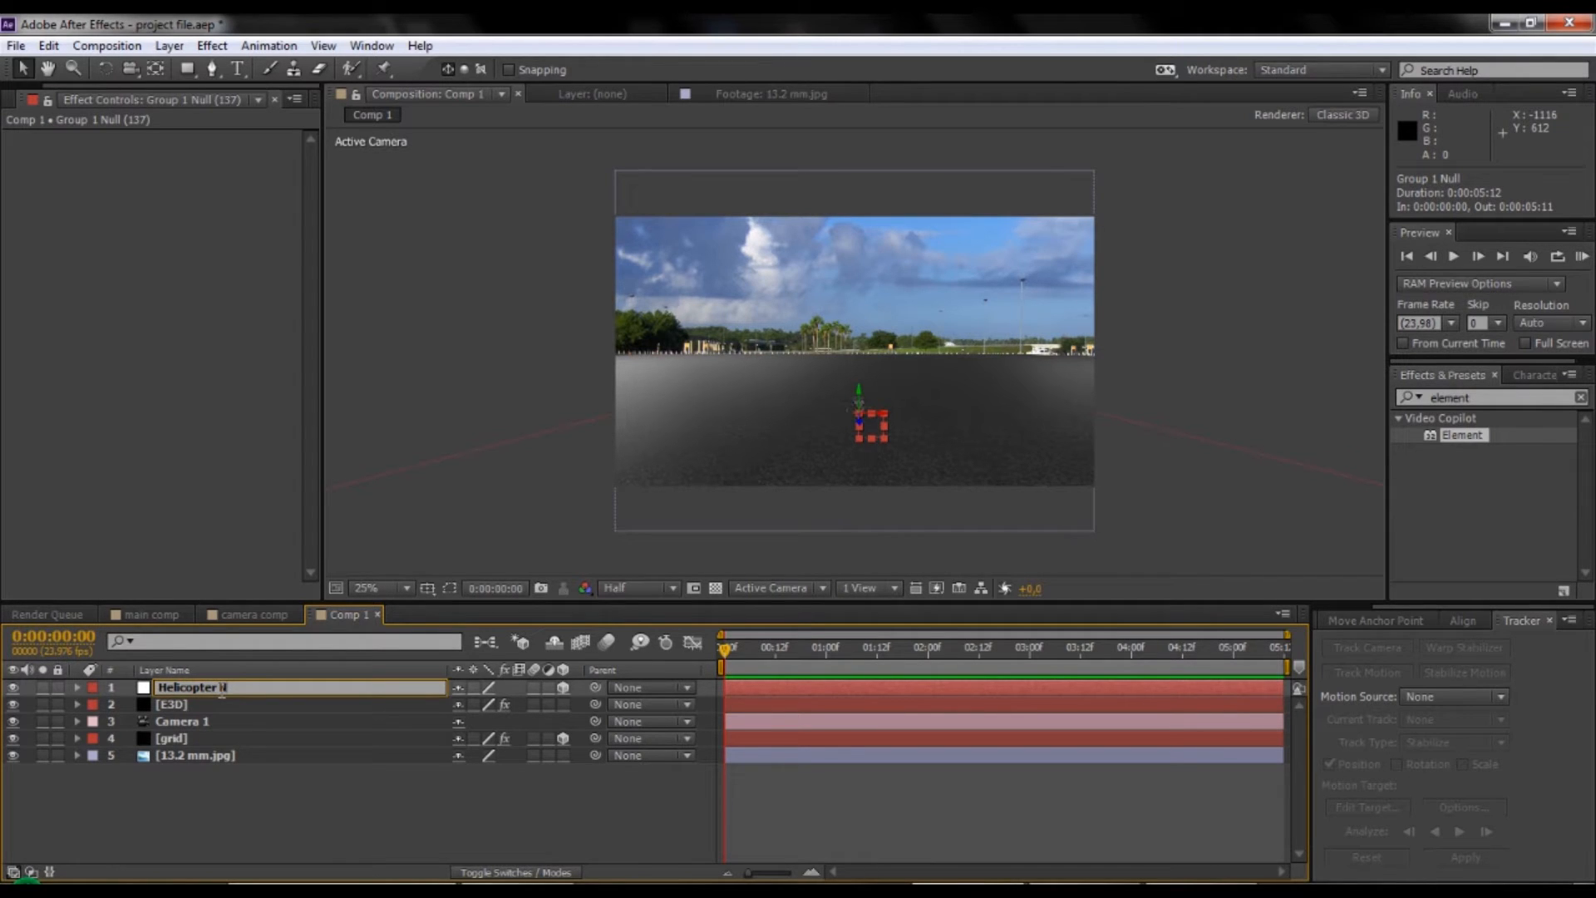
type("ull")
key("Return")
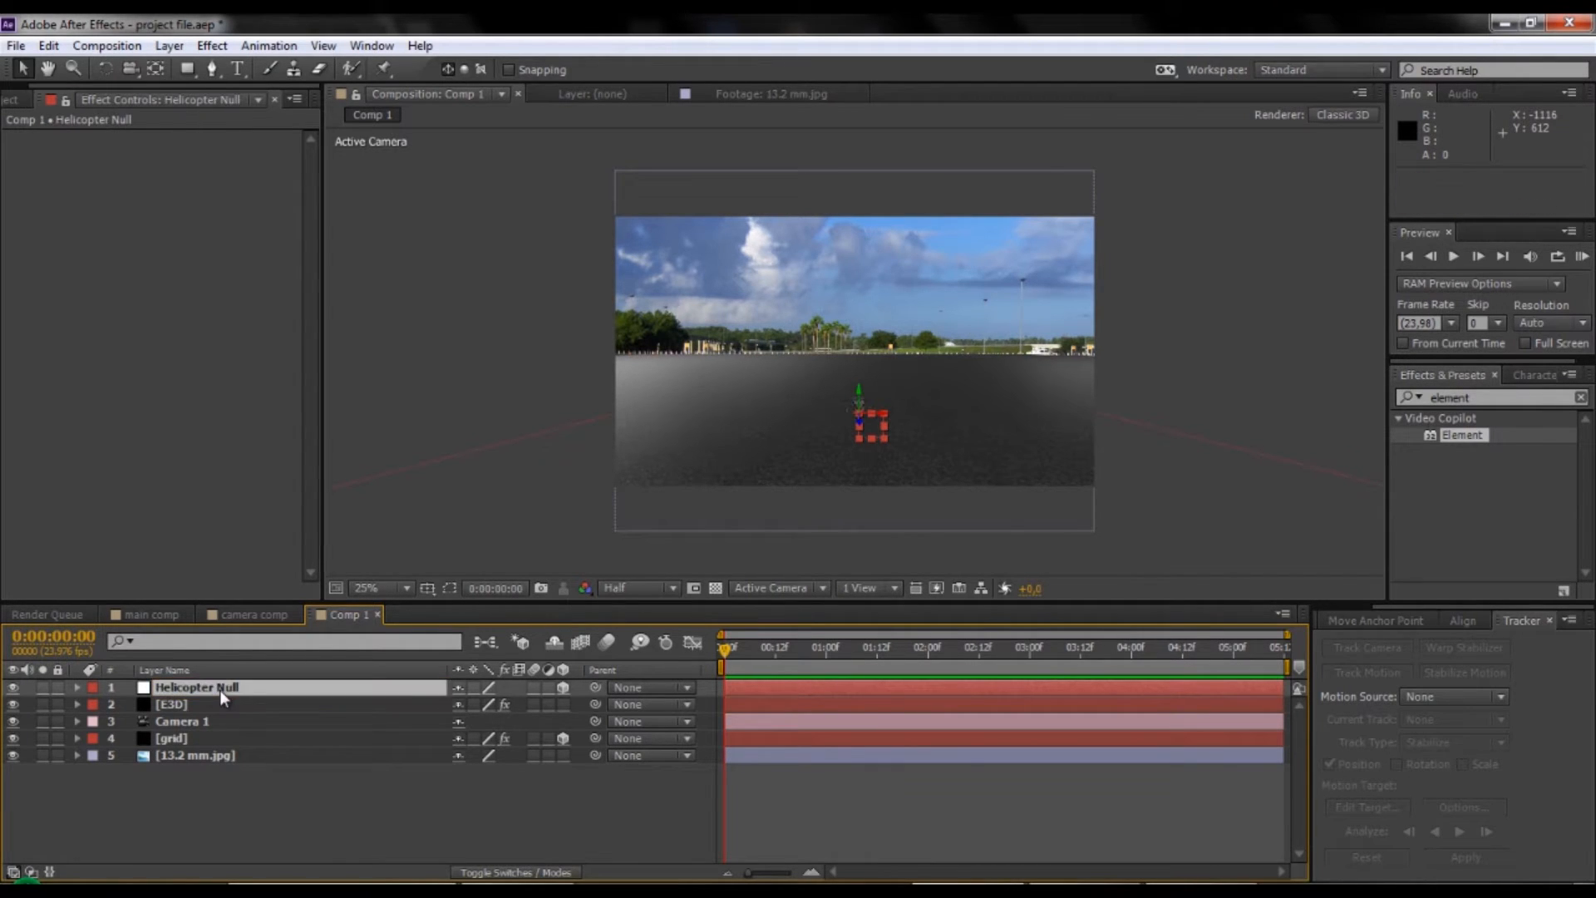
Scale the Helicopter Null to about 412% and rotate its orientation about 40° around the Y axis.
key("s")
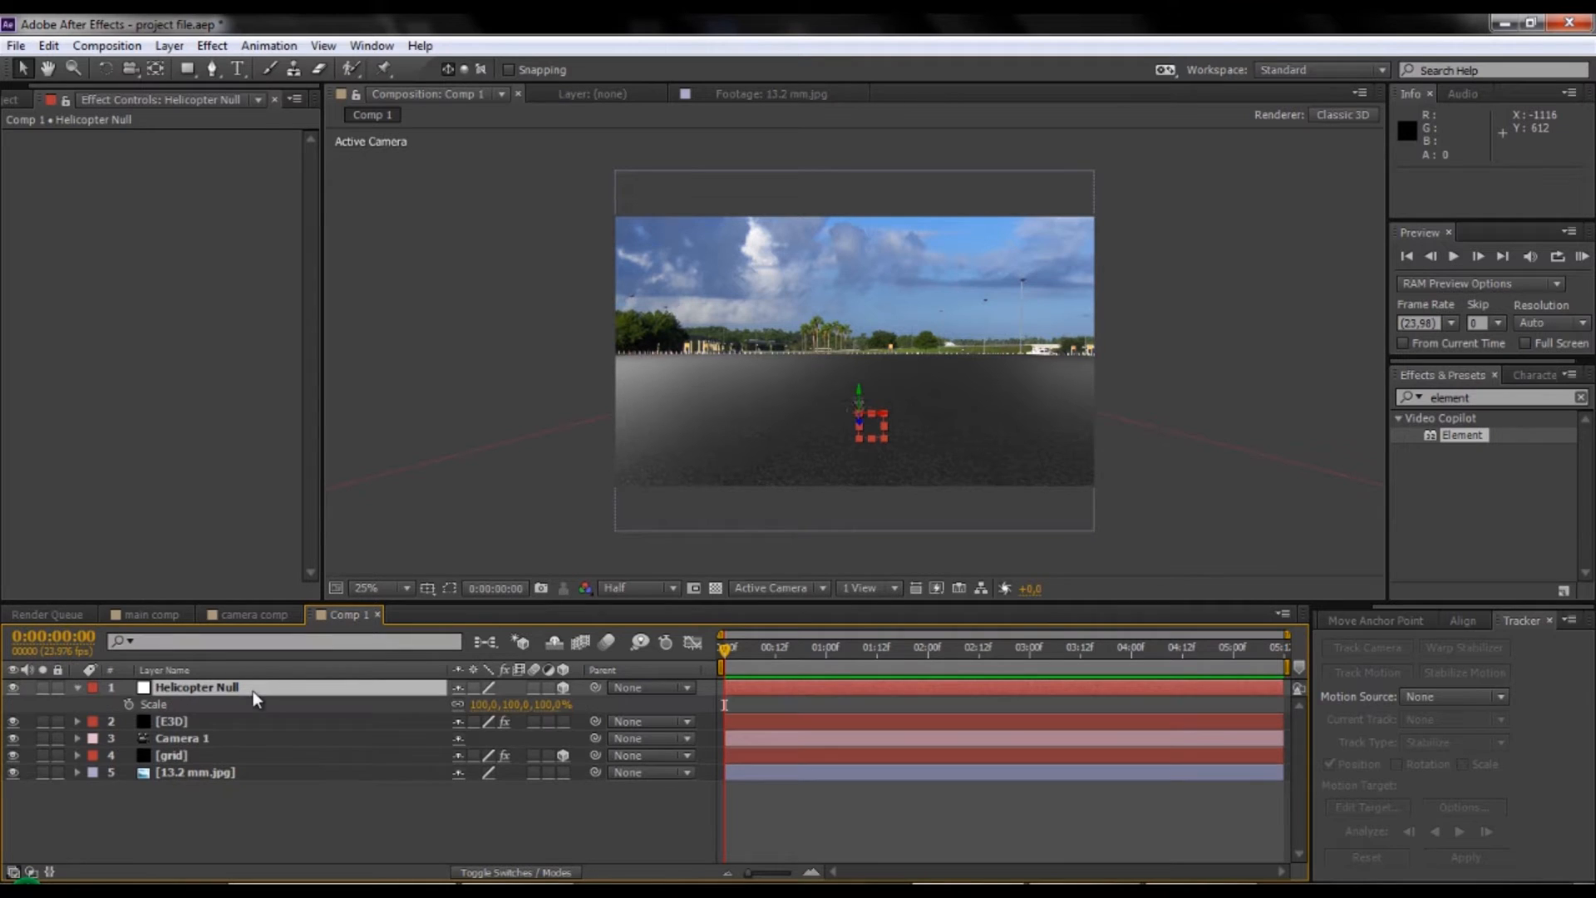
left_click_drag(513, 704, 798, 721)
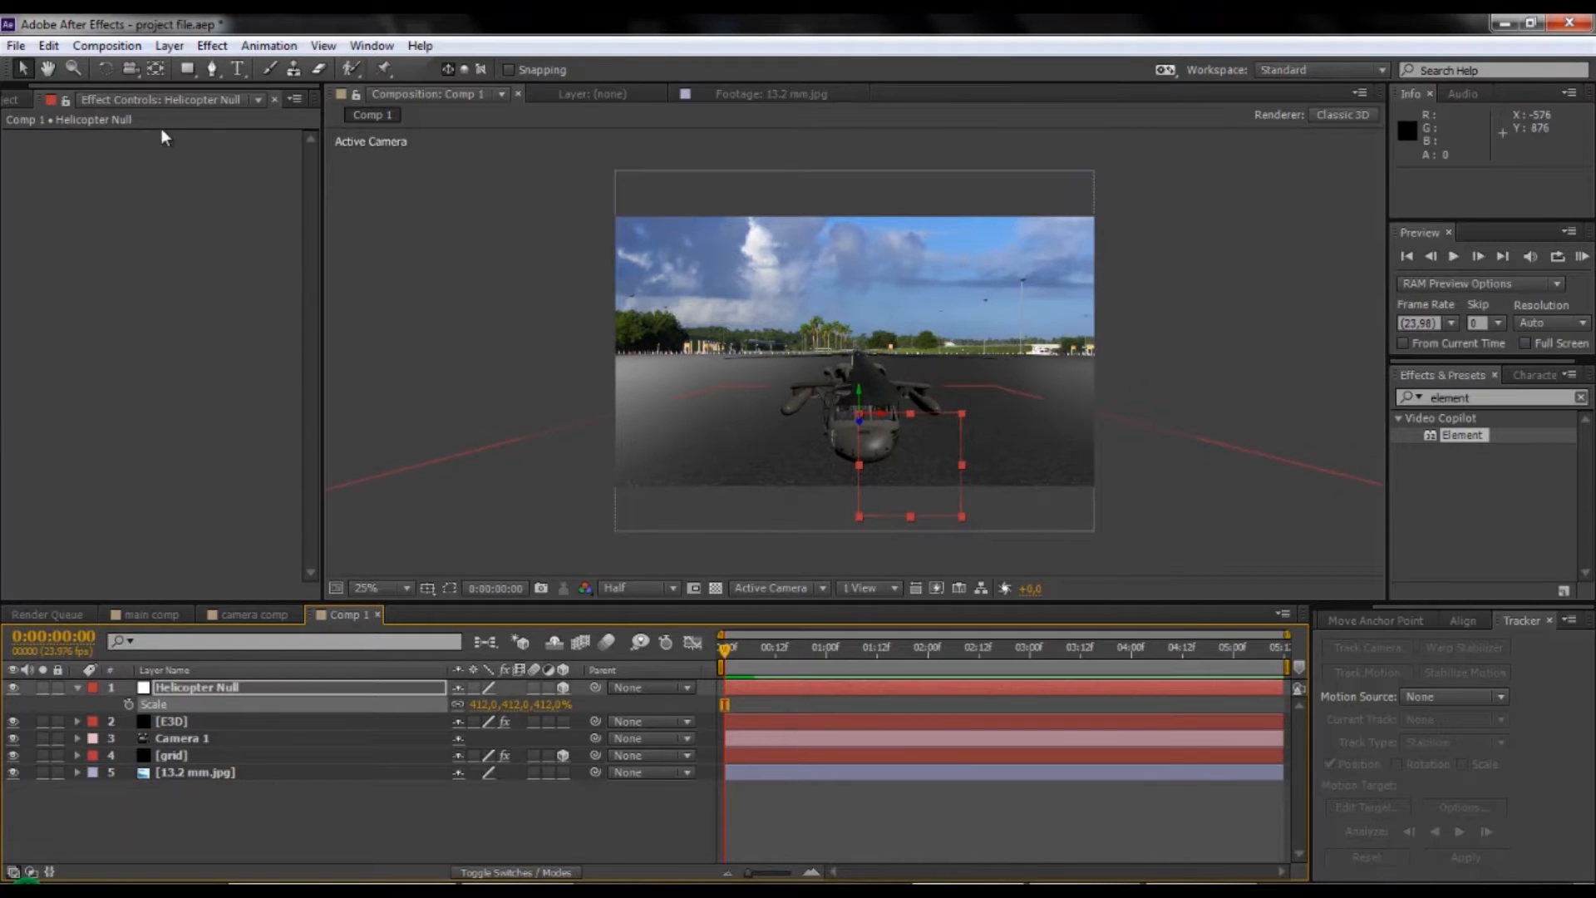
left_click(106, 69)
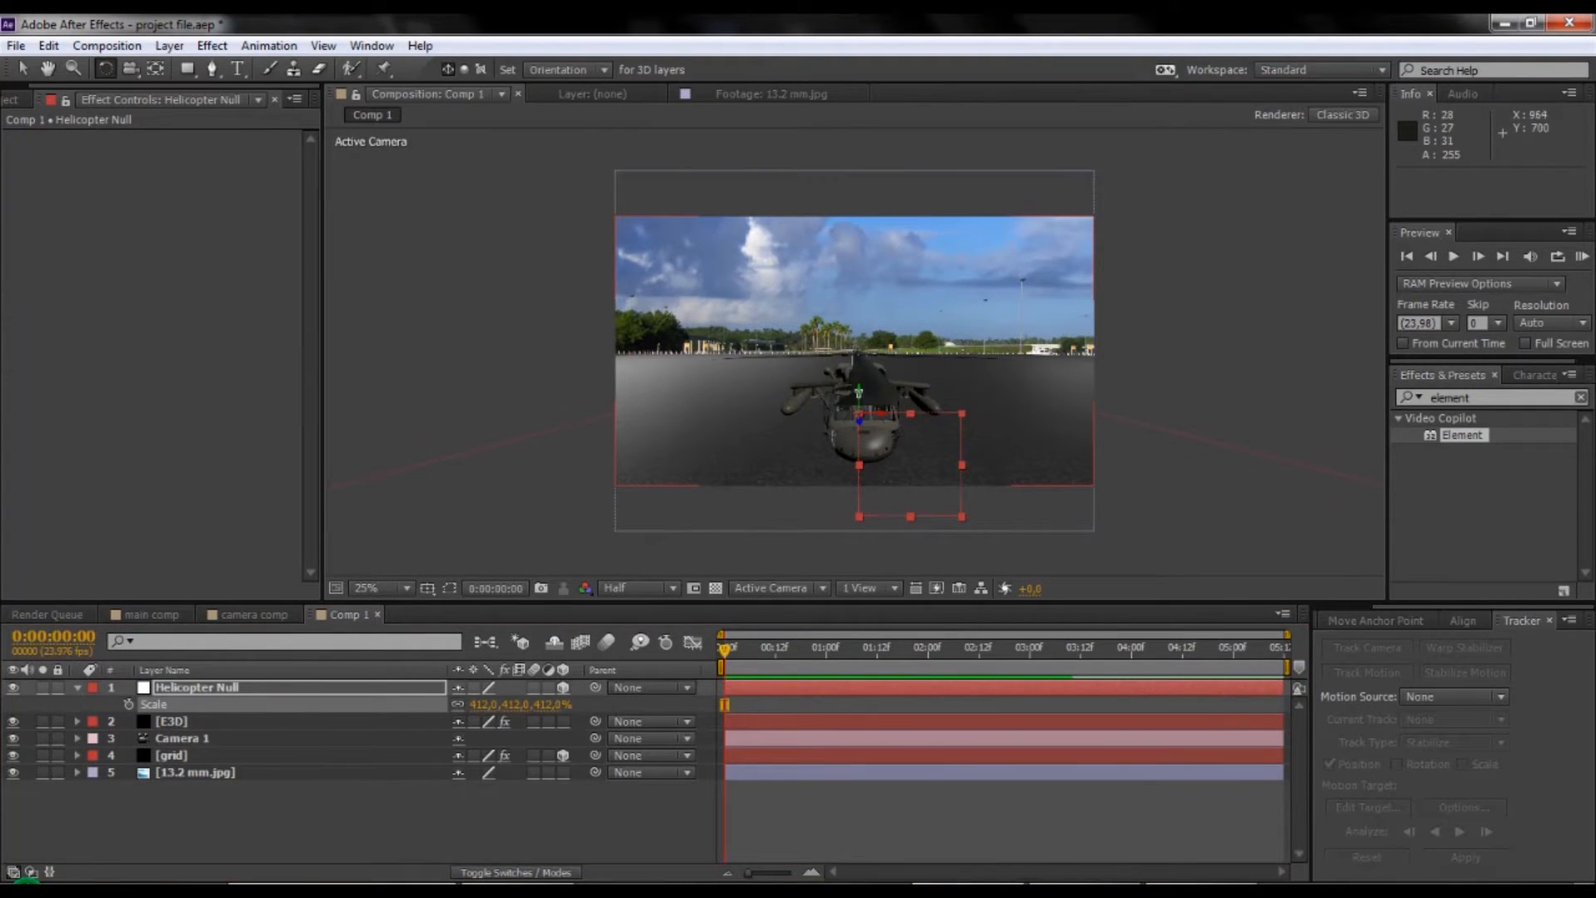
left_click_drag(861, 399, 845, 395)
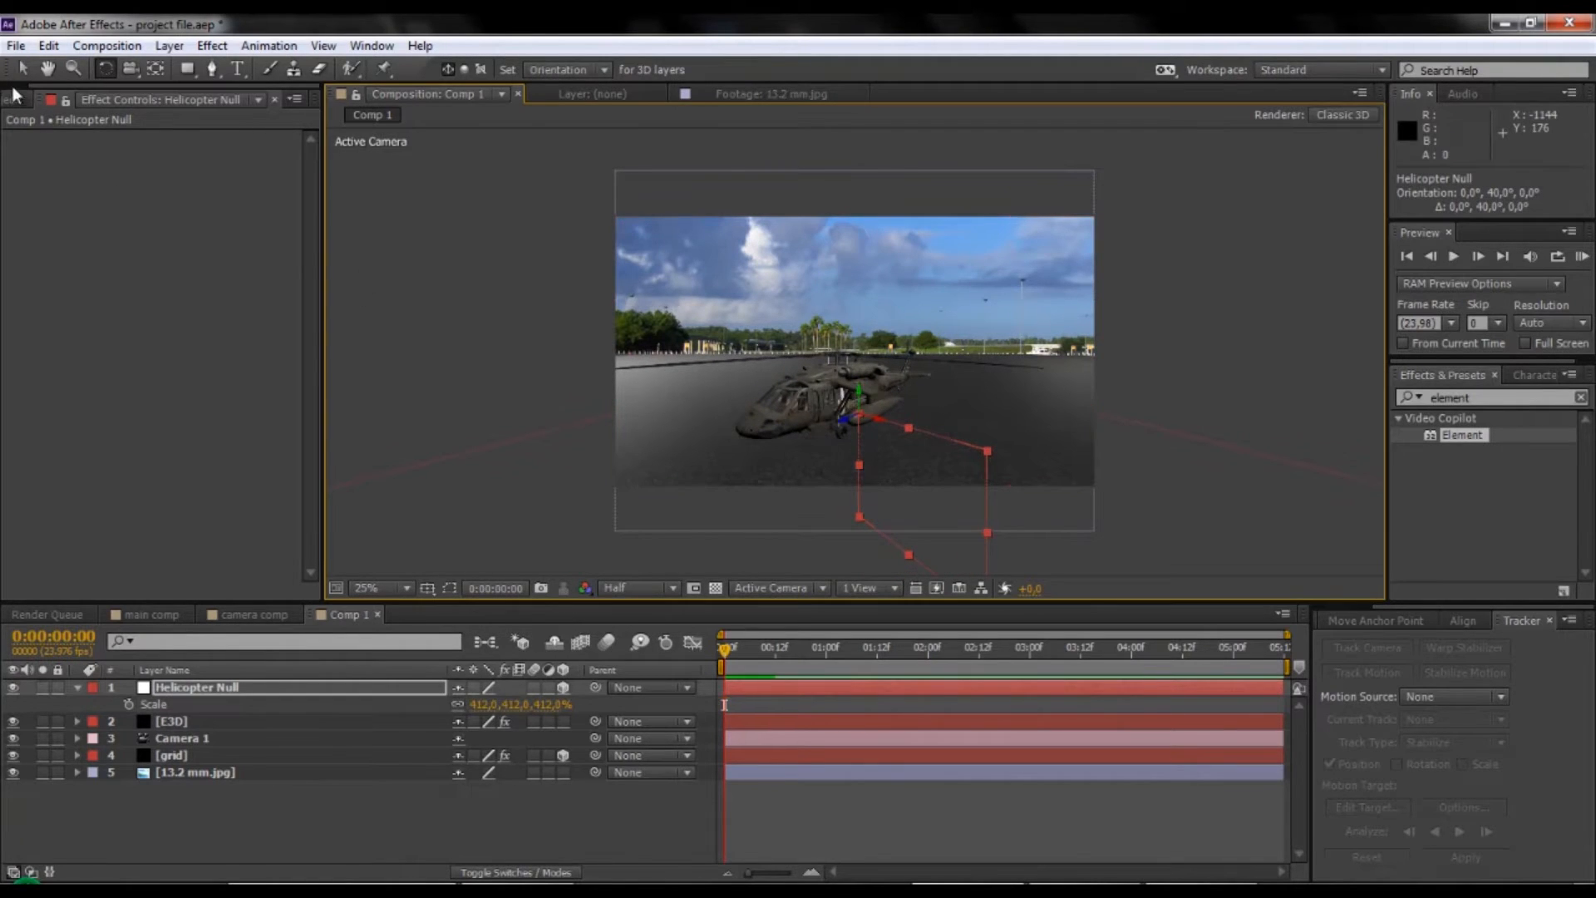
Scale the Helicopter Null to about 444% and move it along the ground to about 1009, 540, 169.
key("v")
left_click_drag(841, 425, 860, 413)
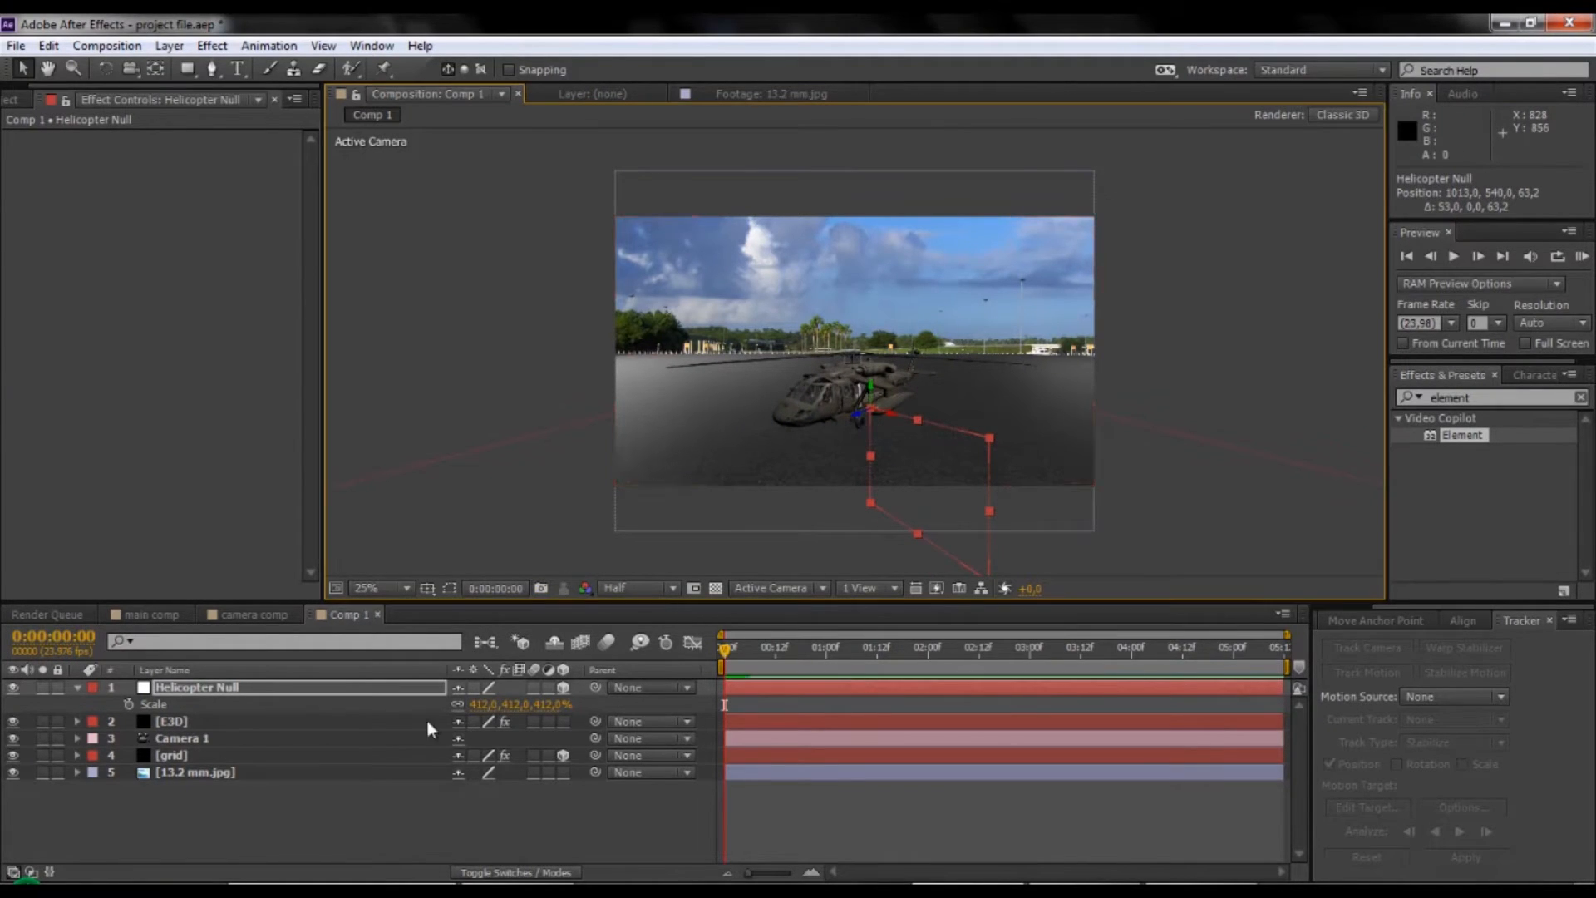
left_click_drag(492, 704, 521, 706)
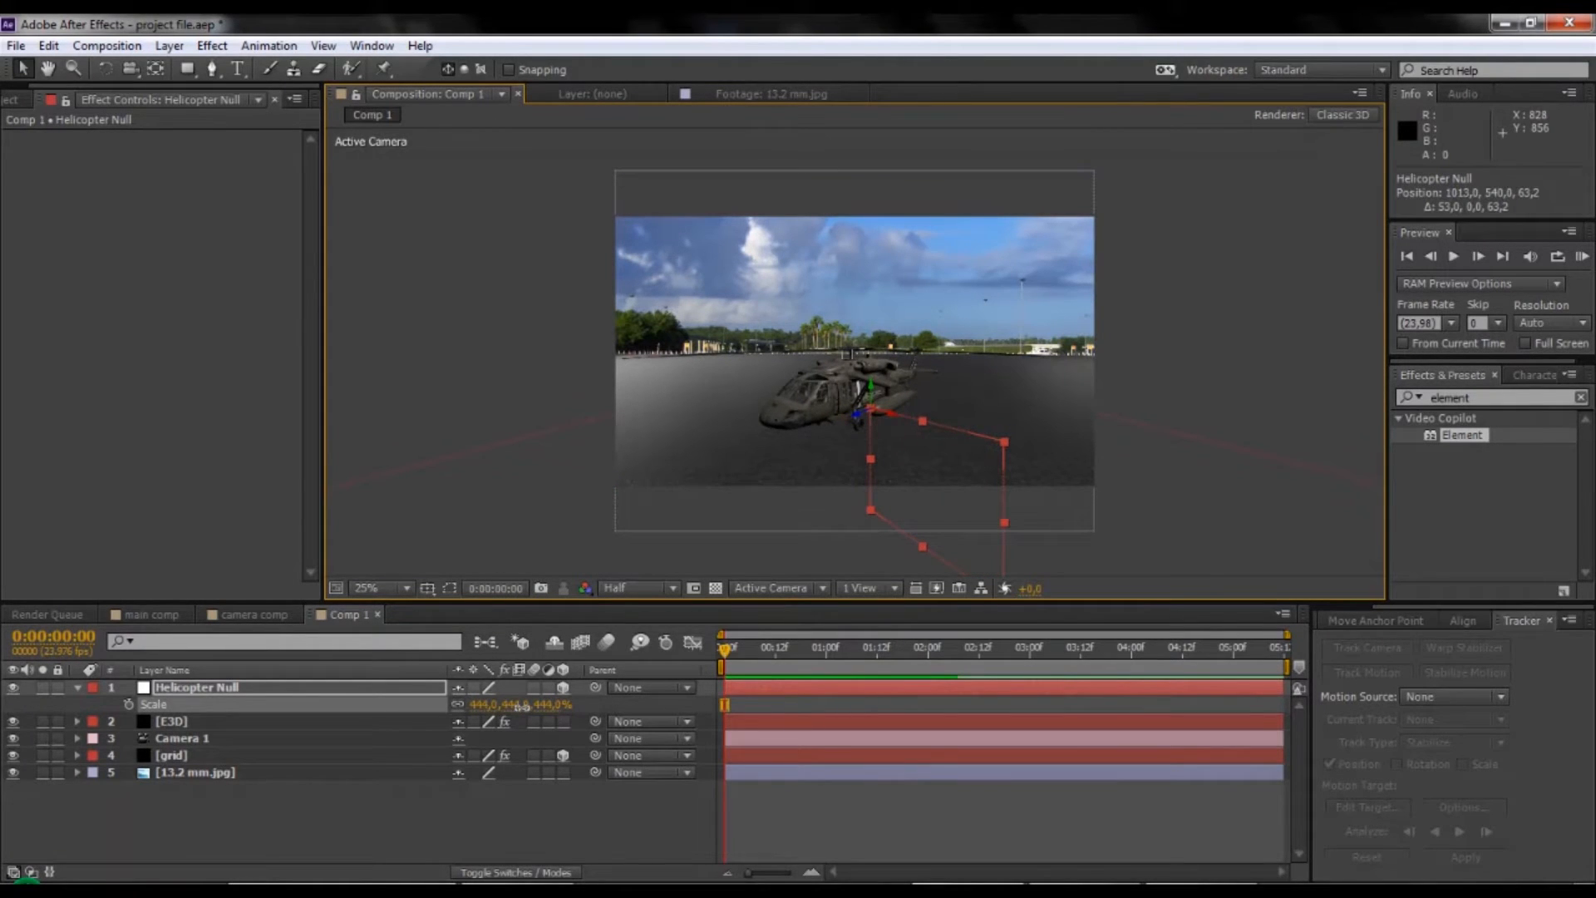
mouse_move(864, 413)
left_mouse_down()
mouse_move(920, 404)
mouse_move(830, 412)
mouse_move(890, 408)
left_mouse_up()
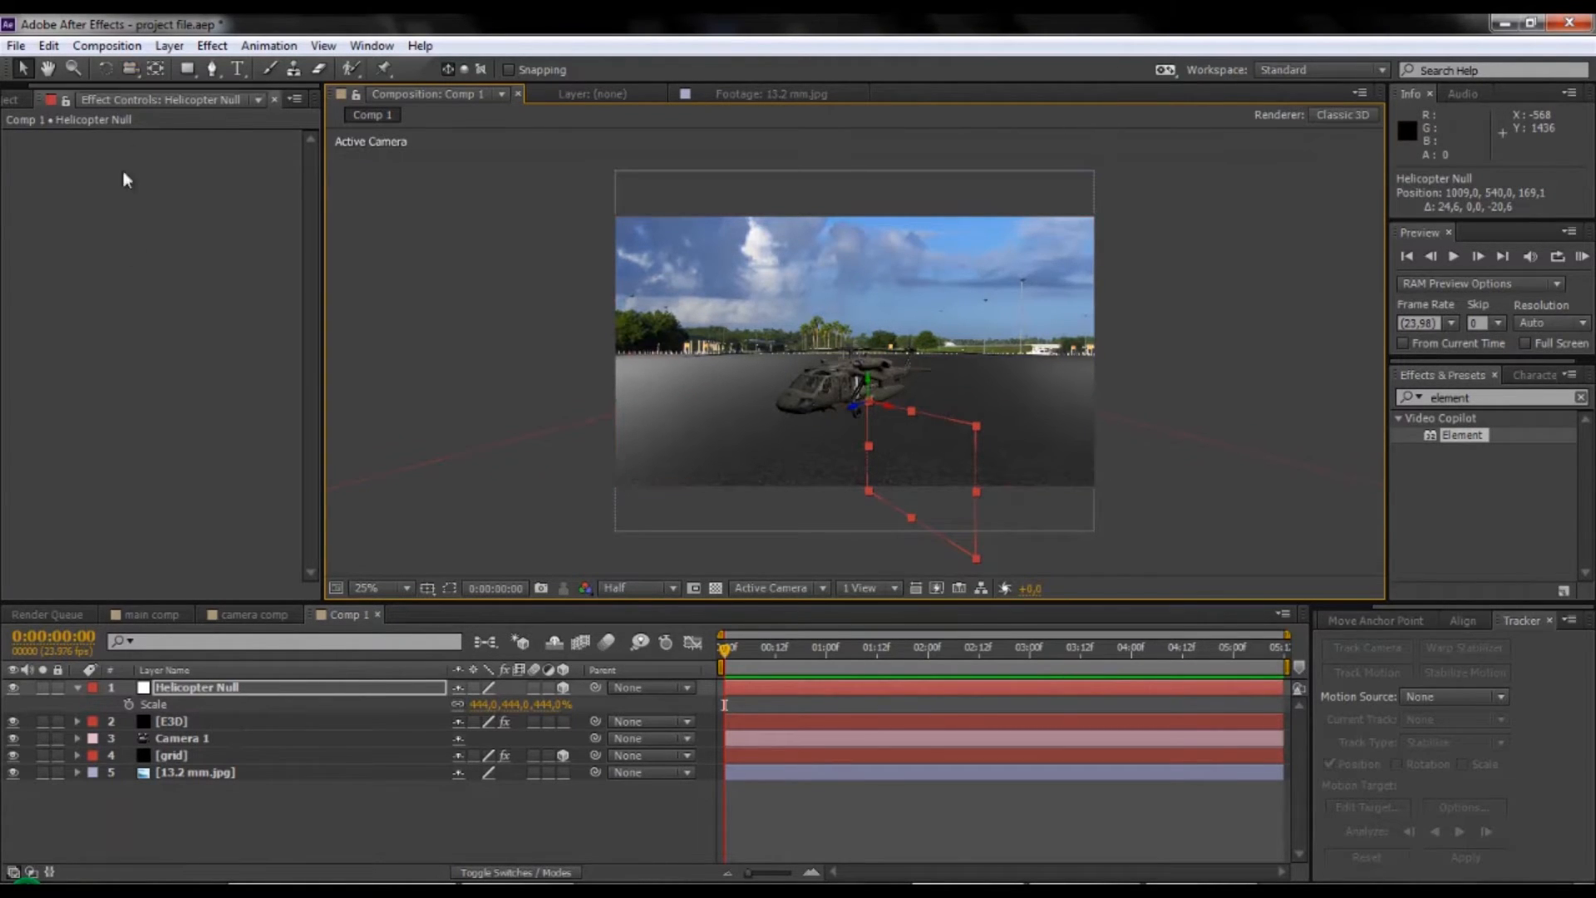
Enable Matte Shadow on the plane's ground_asphalt_04 material in the E3D scene setup, accept it, and hide the grid layer.
left_click(187, 726)
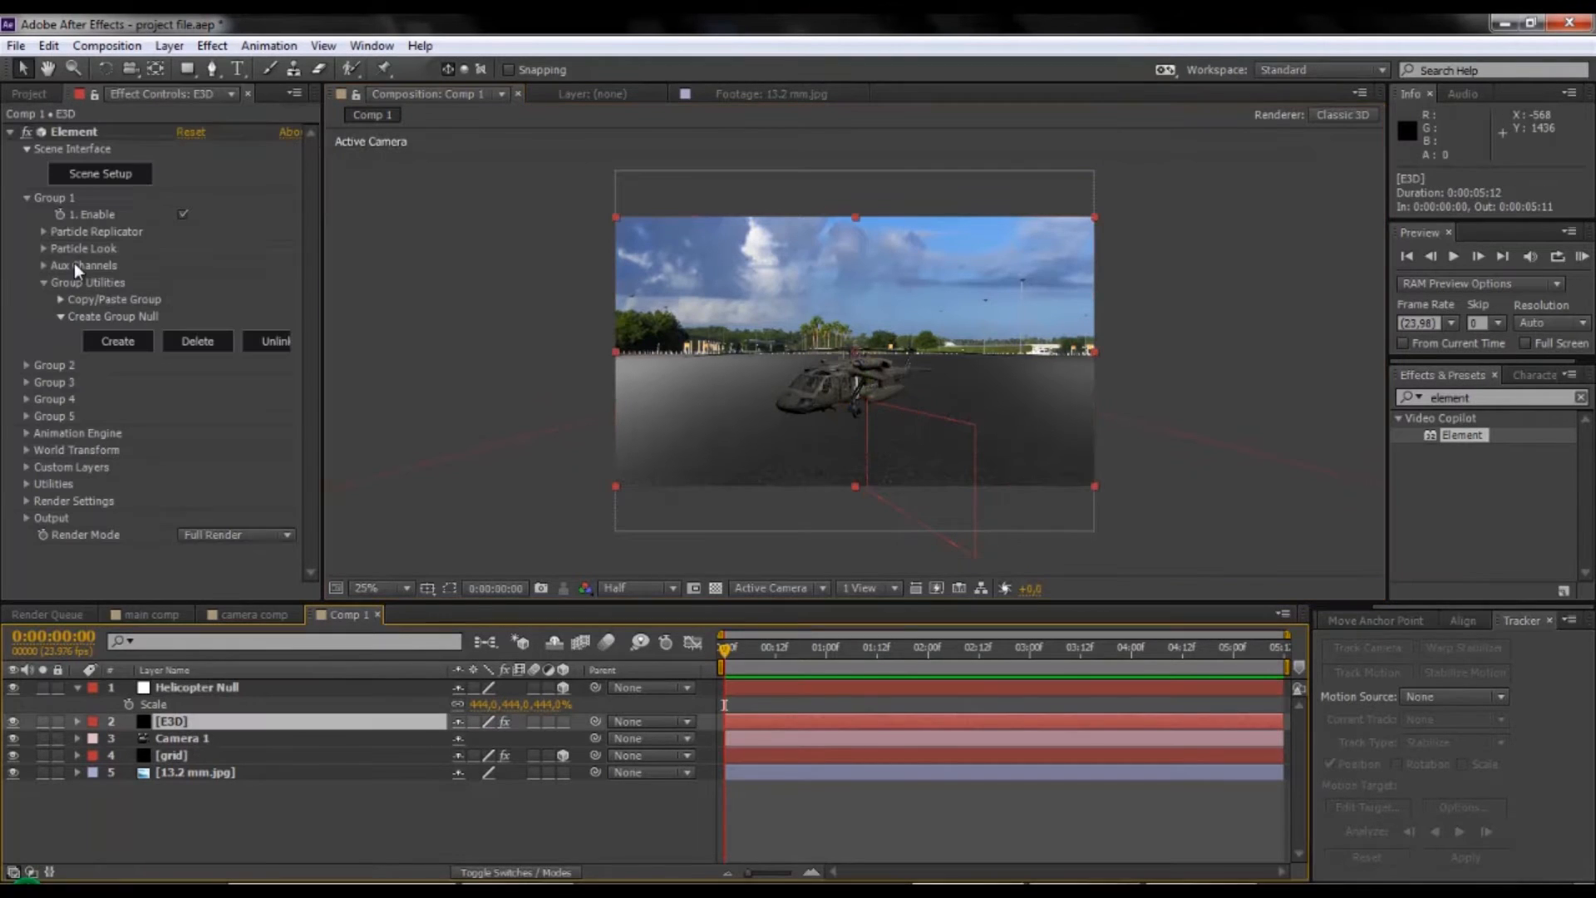
left_click(101, 178)
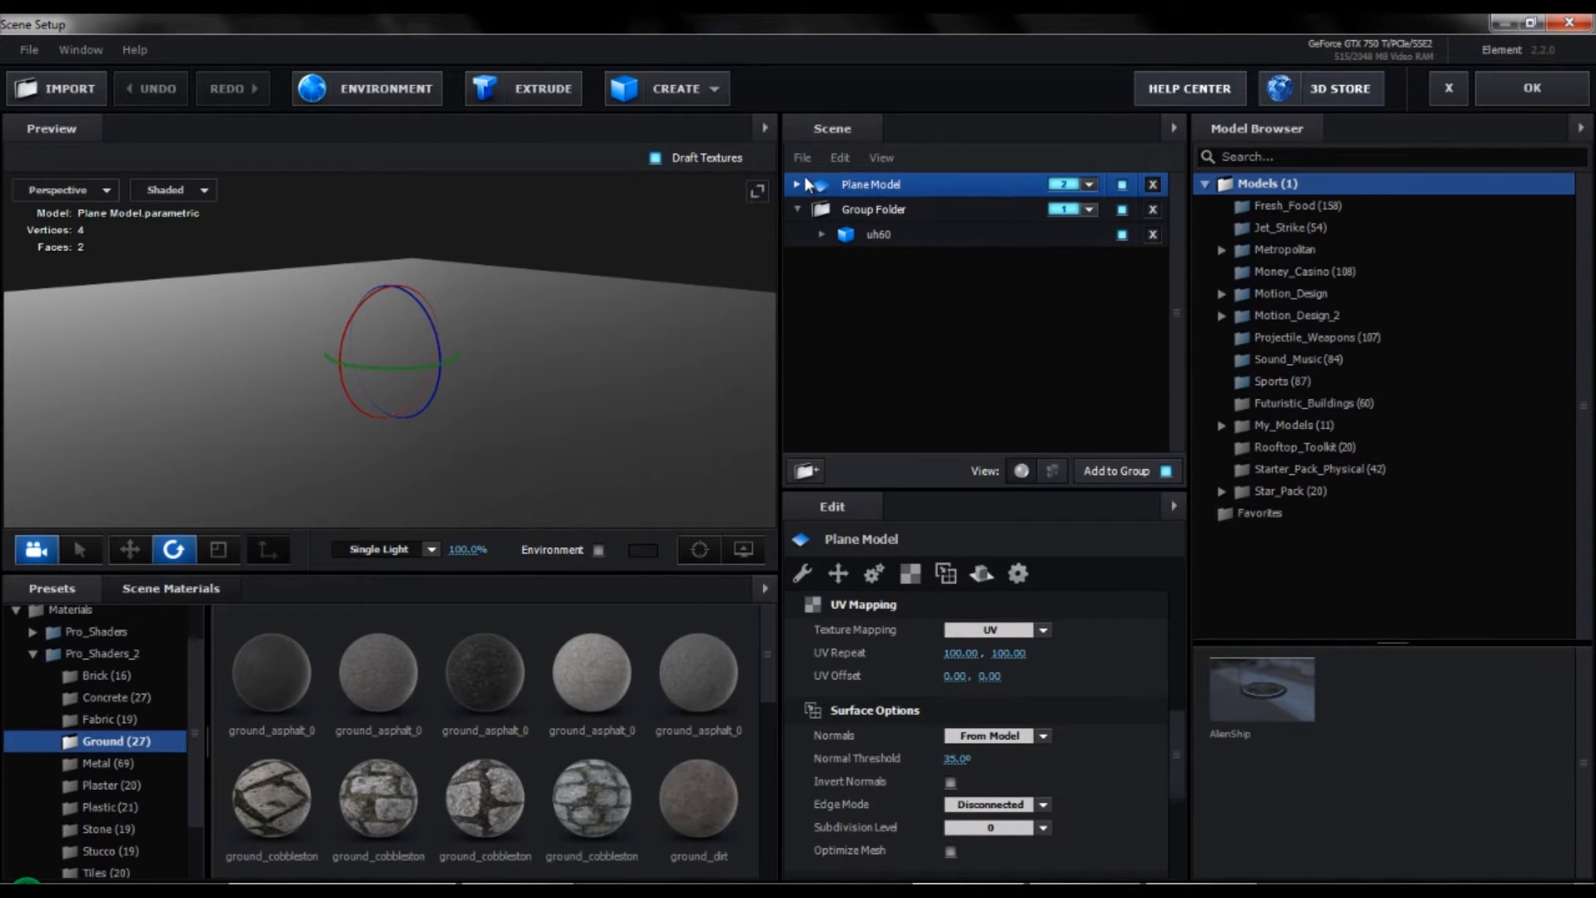
left_click(797, 181)
left_click(889, 211)
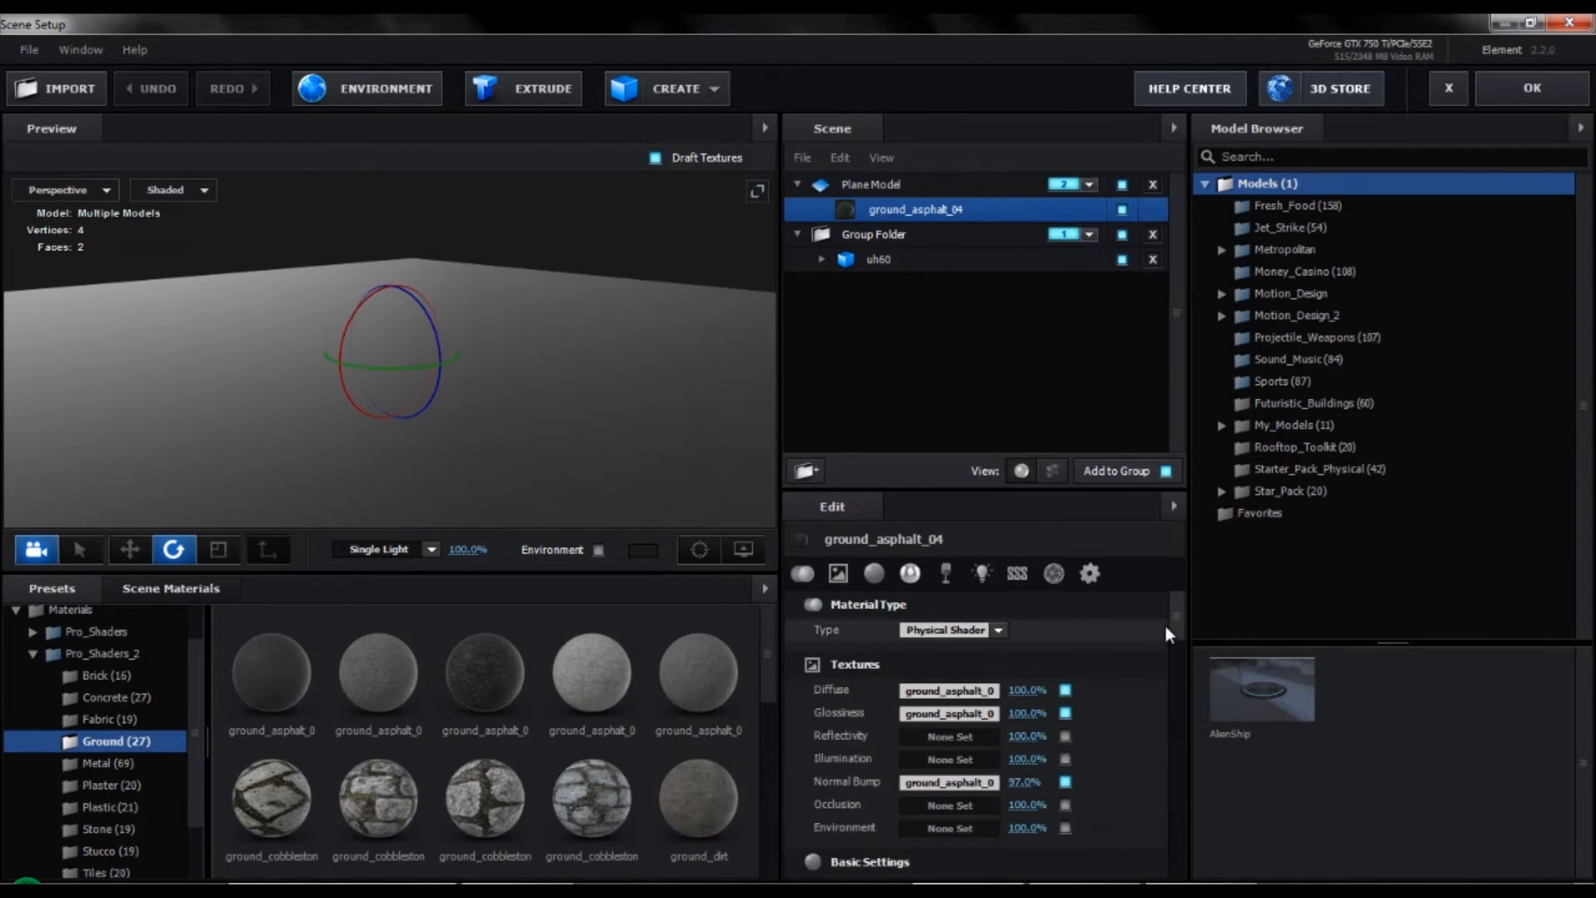
left_click(1095, 576)
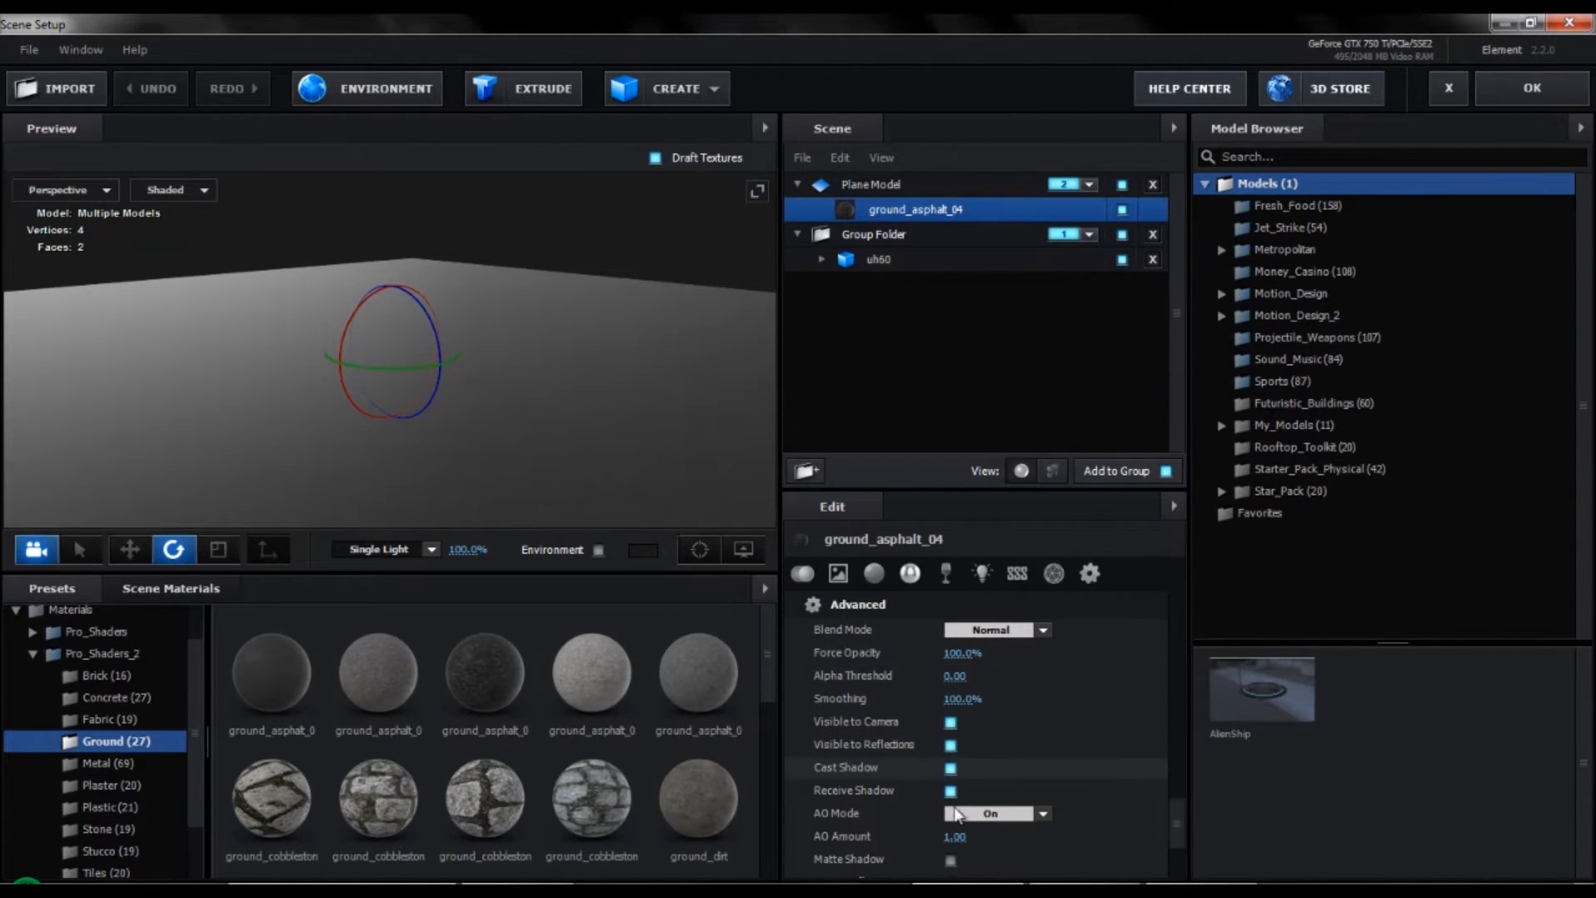
left_click(949, 860)
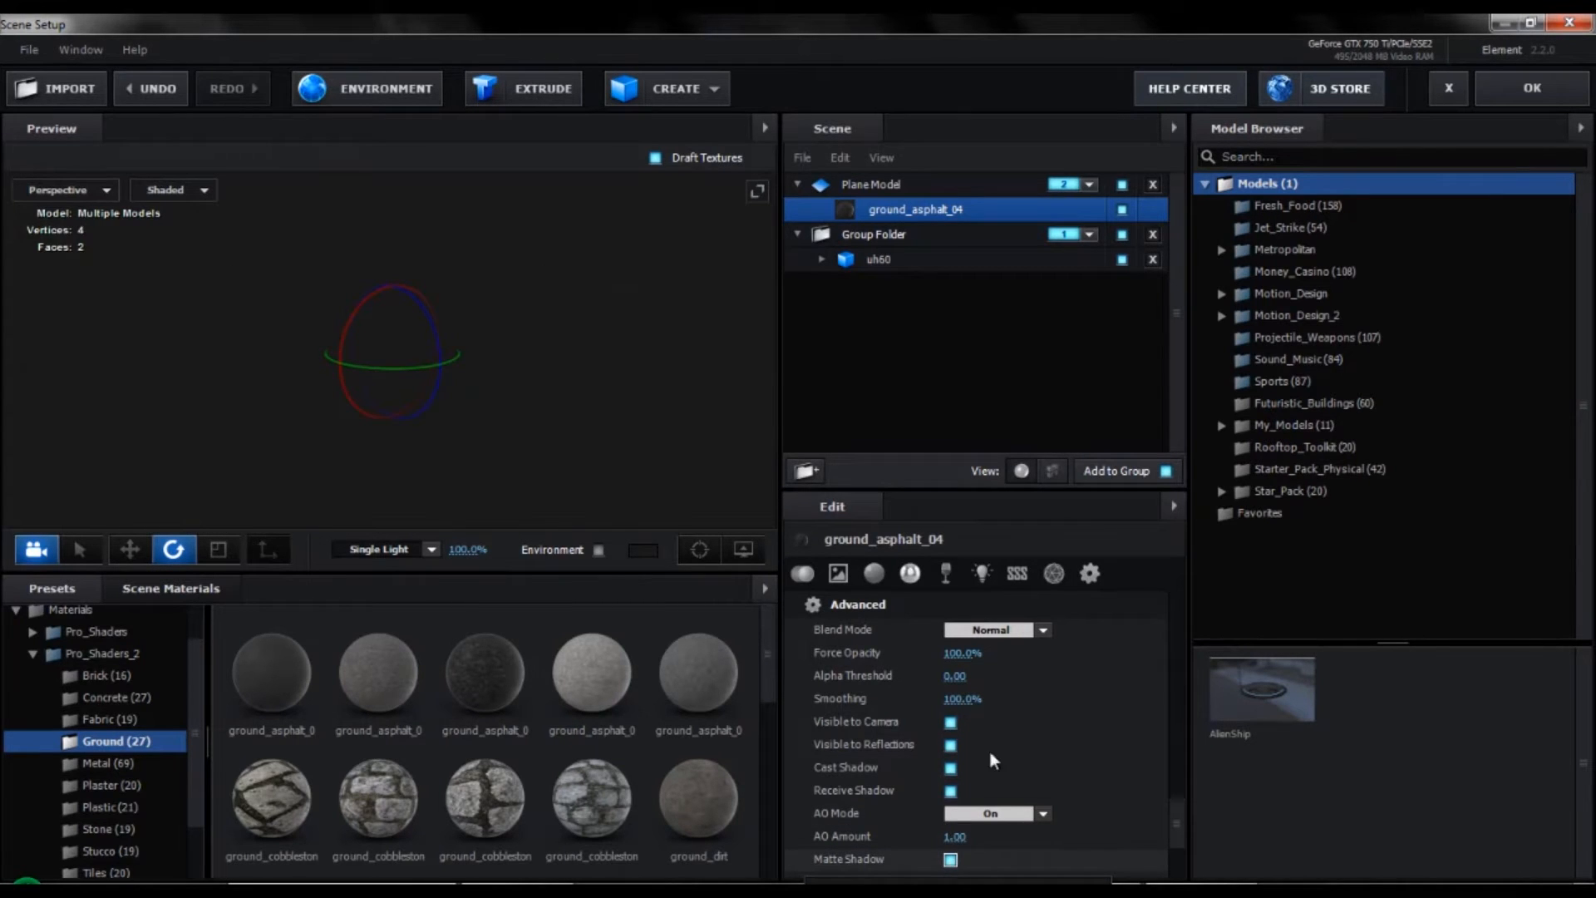
left_click(1549, 93)
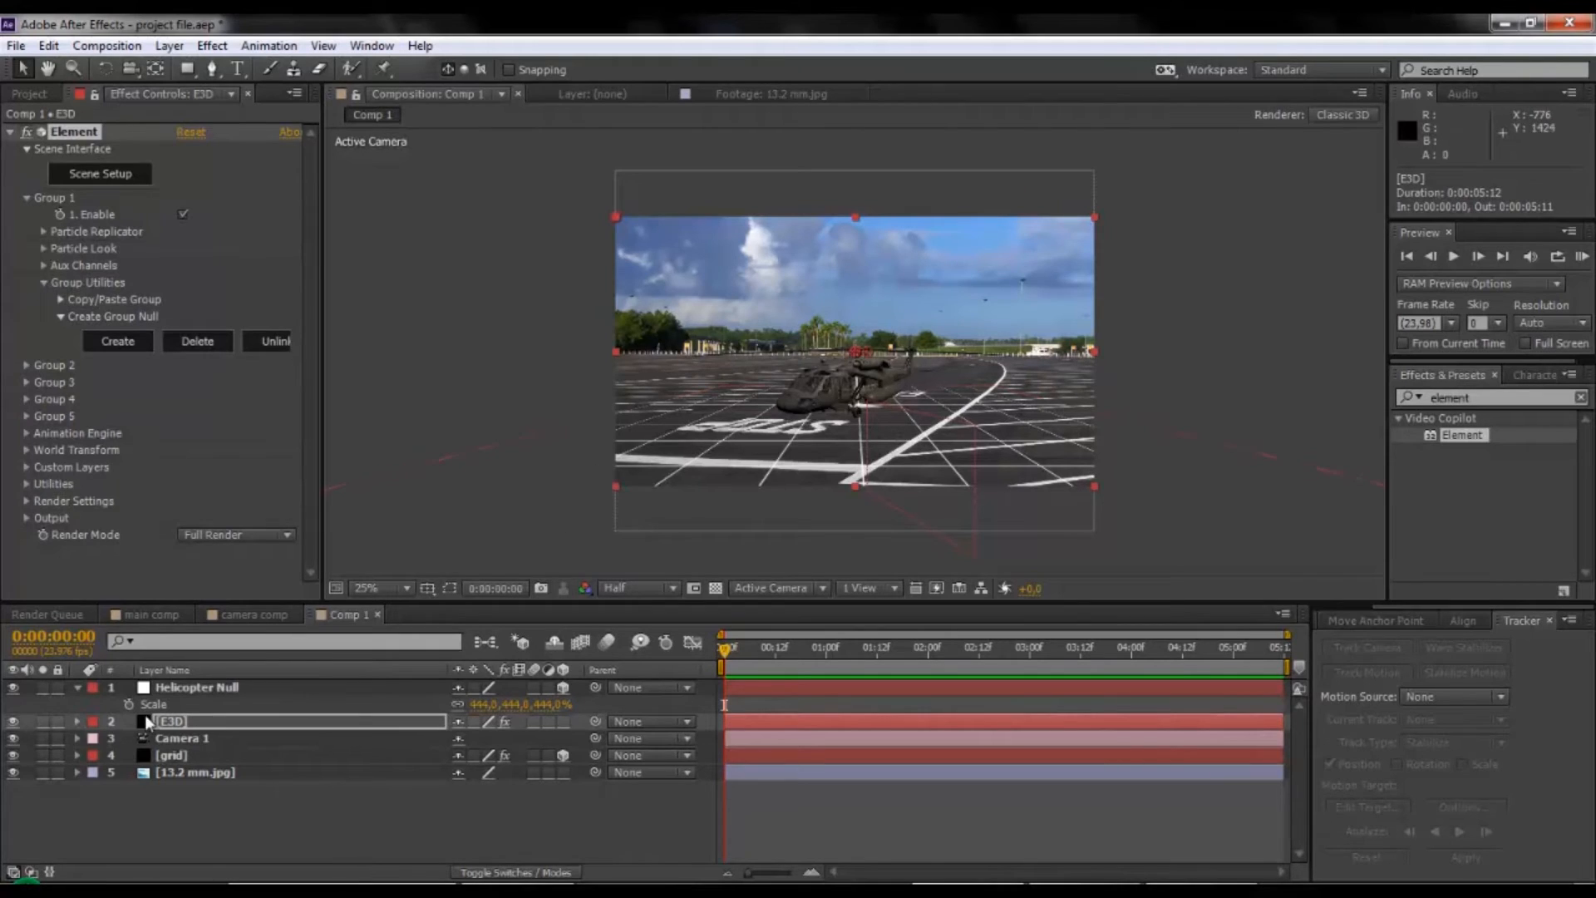
left_click(12, 757)
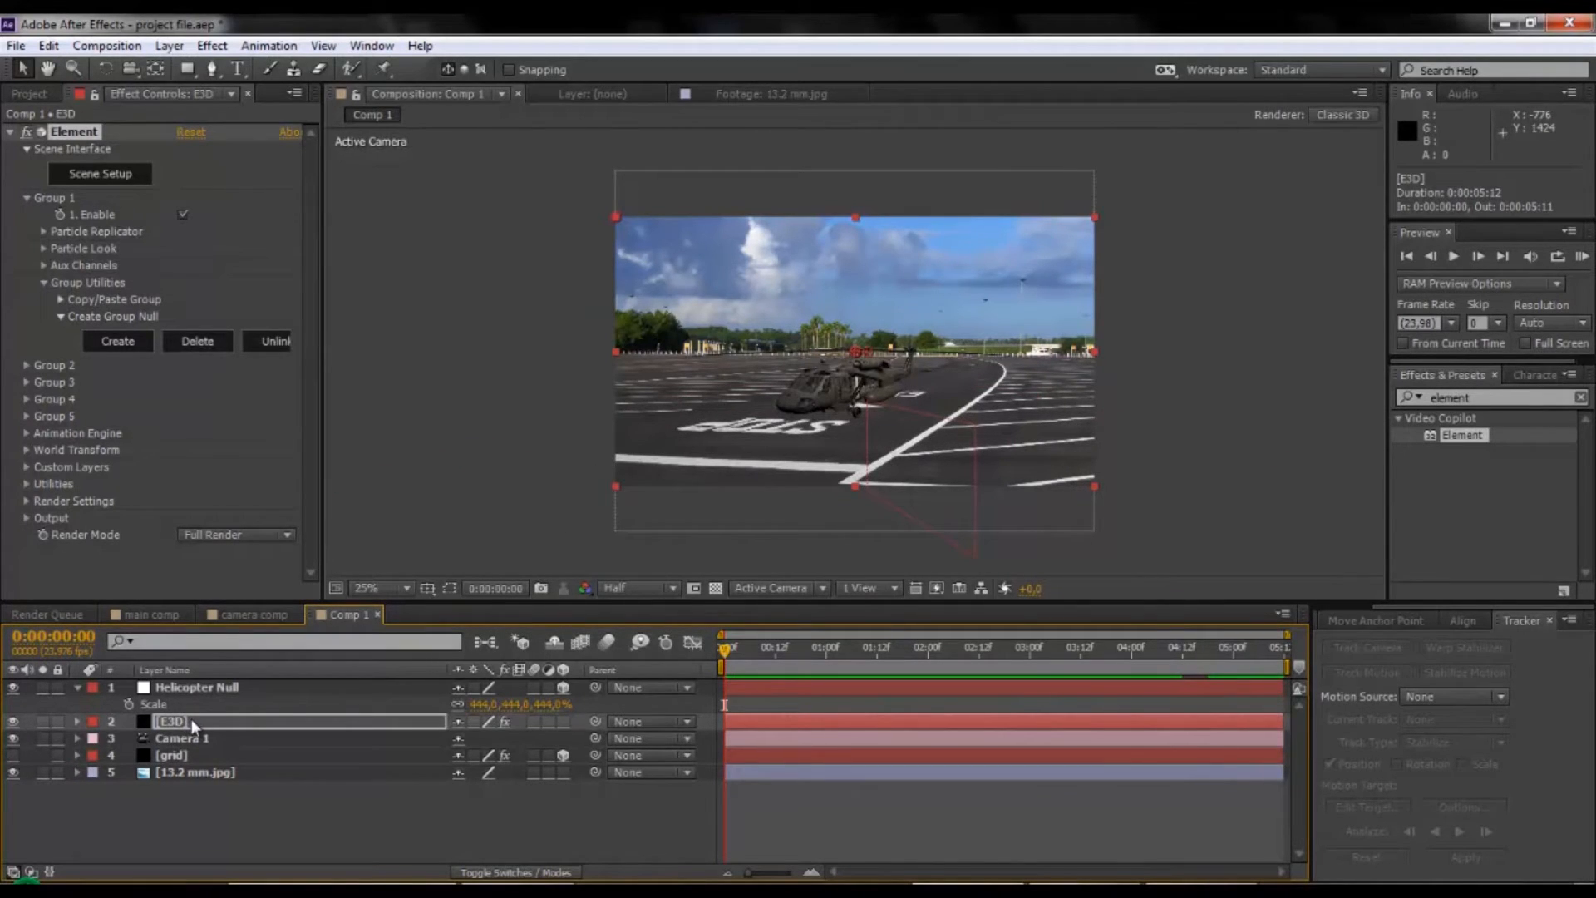
Add an ambient light with 3% intensity to the composition.
key("ctrl+alt+shift+l")
left_click(239, 250)
left_click(243, 340)
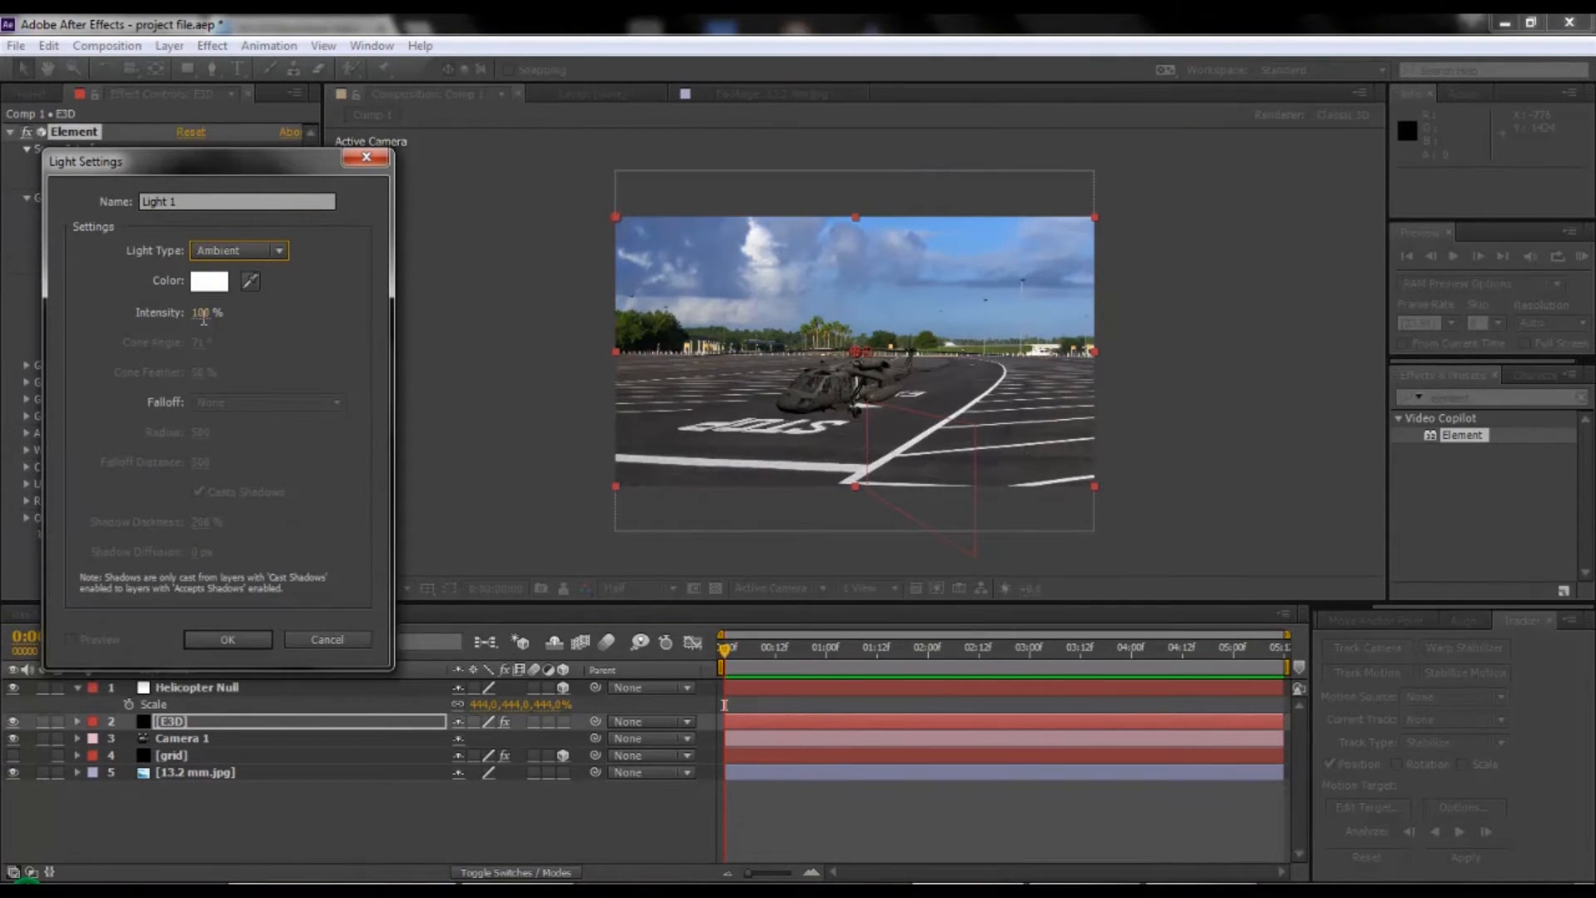
left_click(201, 314)
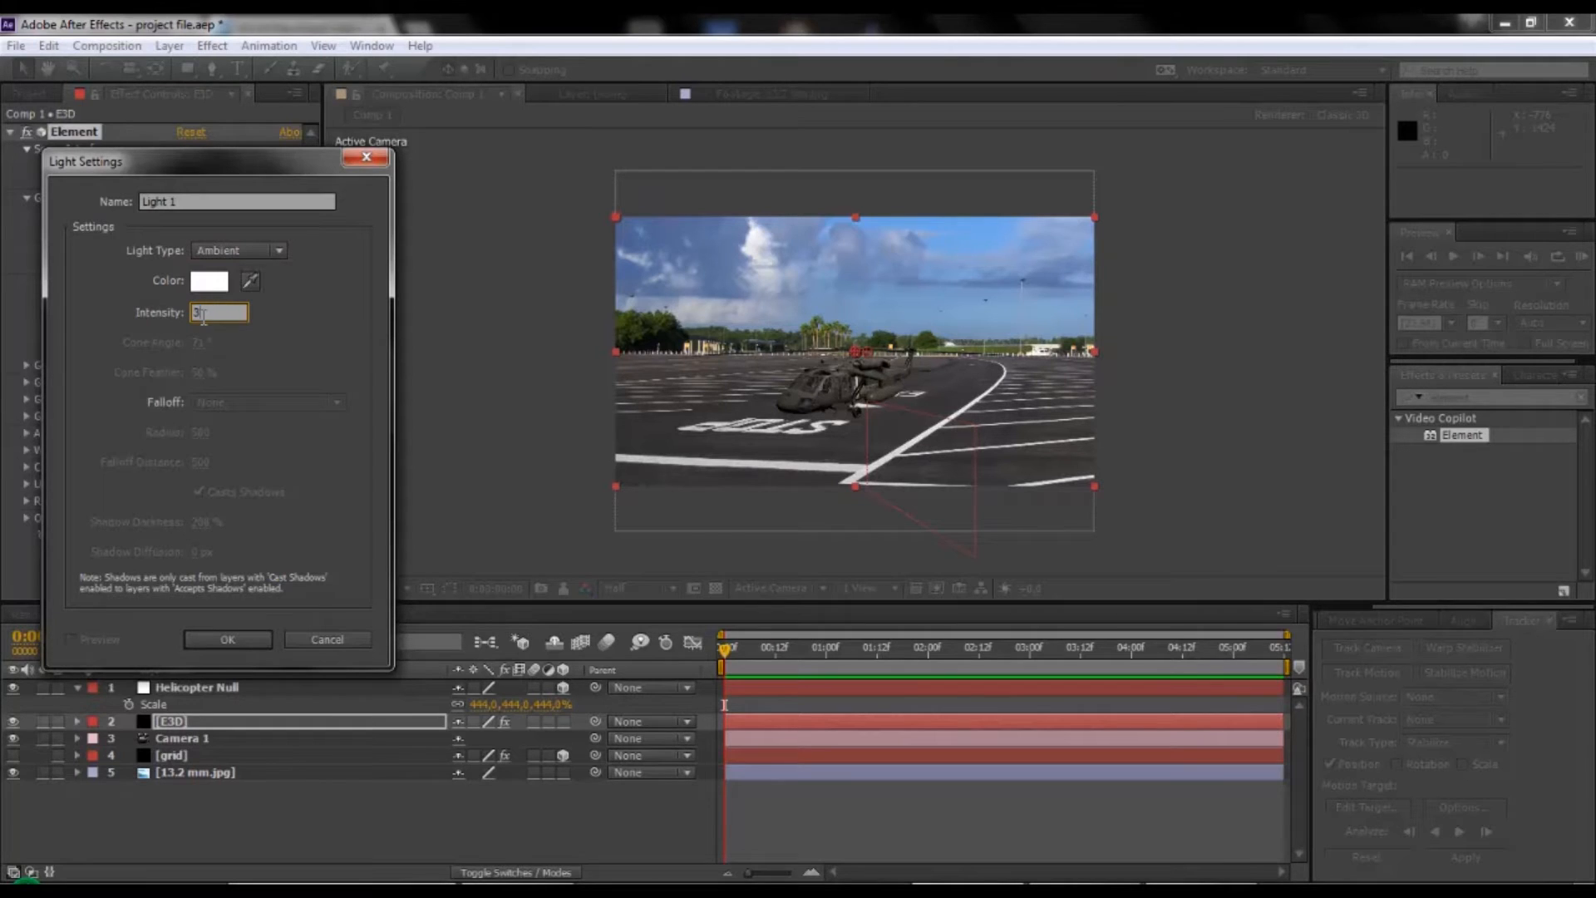
left_click(218, 640)
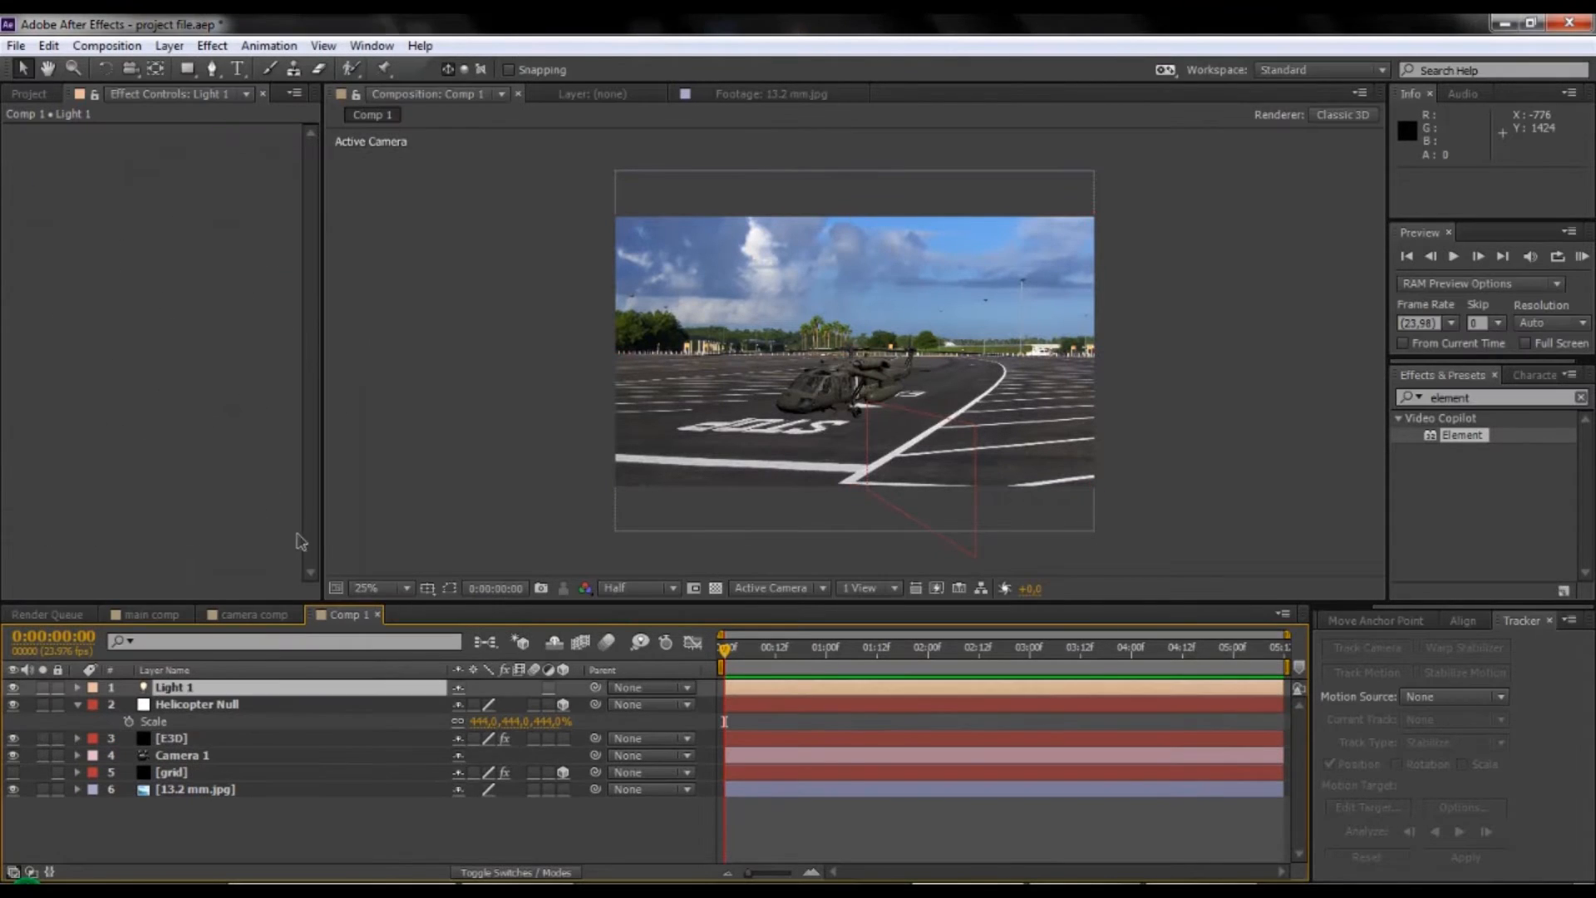
Add a shadow-casting parallel light with 145% intensity and 40% shadow darkness to the composition.
left_click(169, 45)
mouse_move(174, 70)
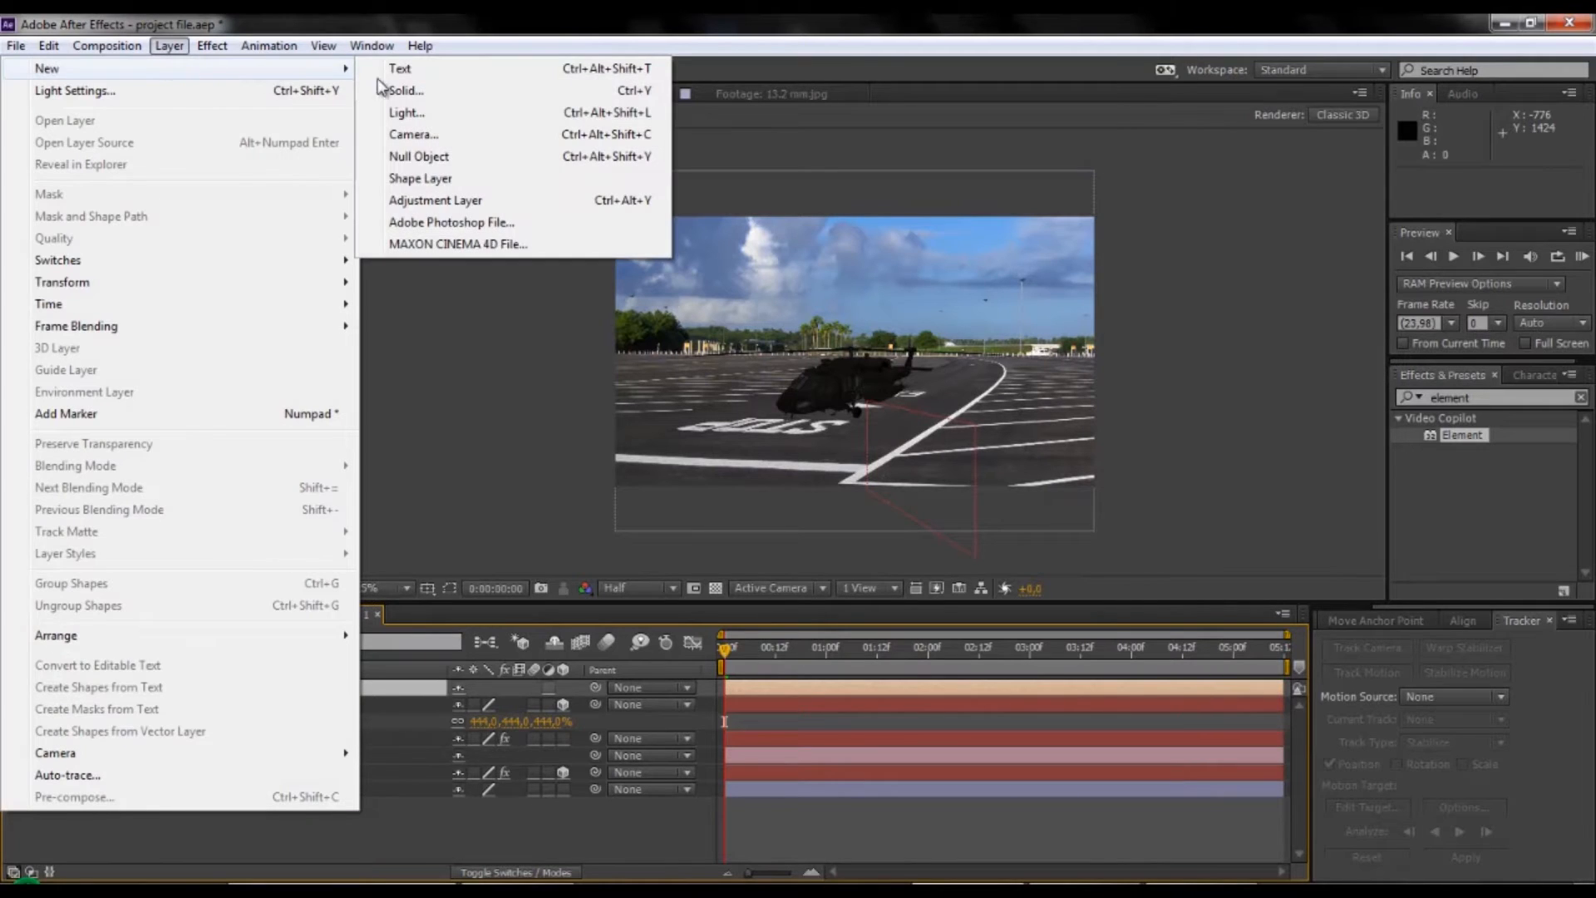
left_click(442, 114)
left_click(261, 253)
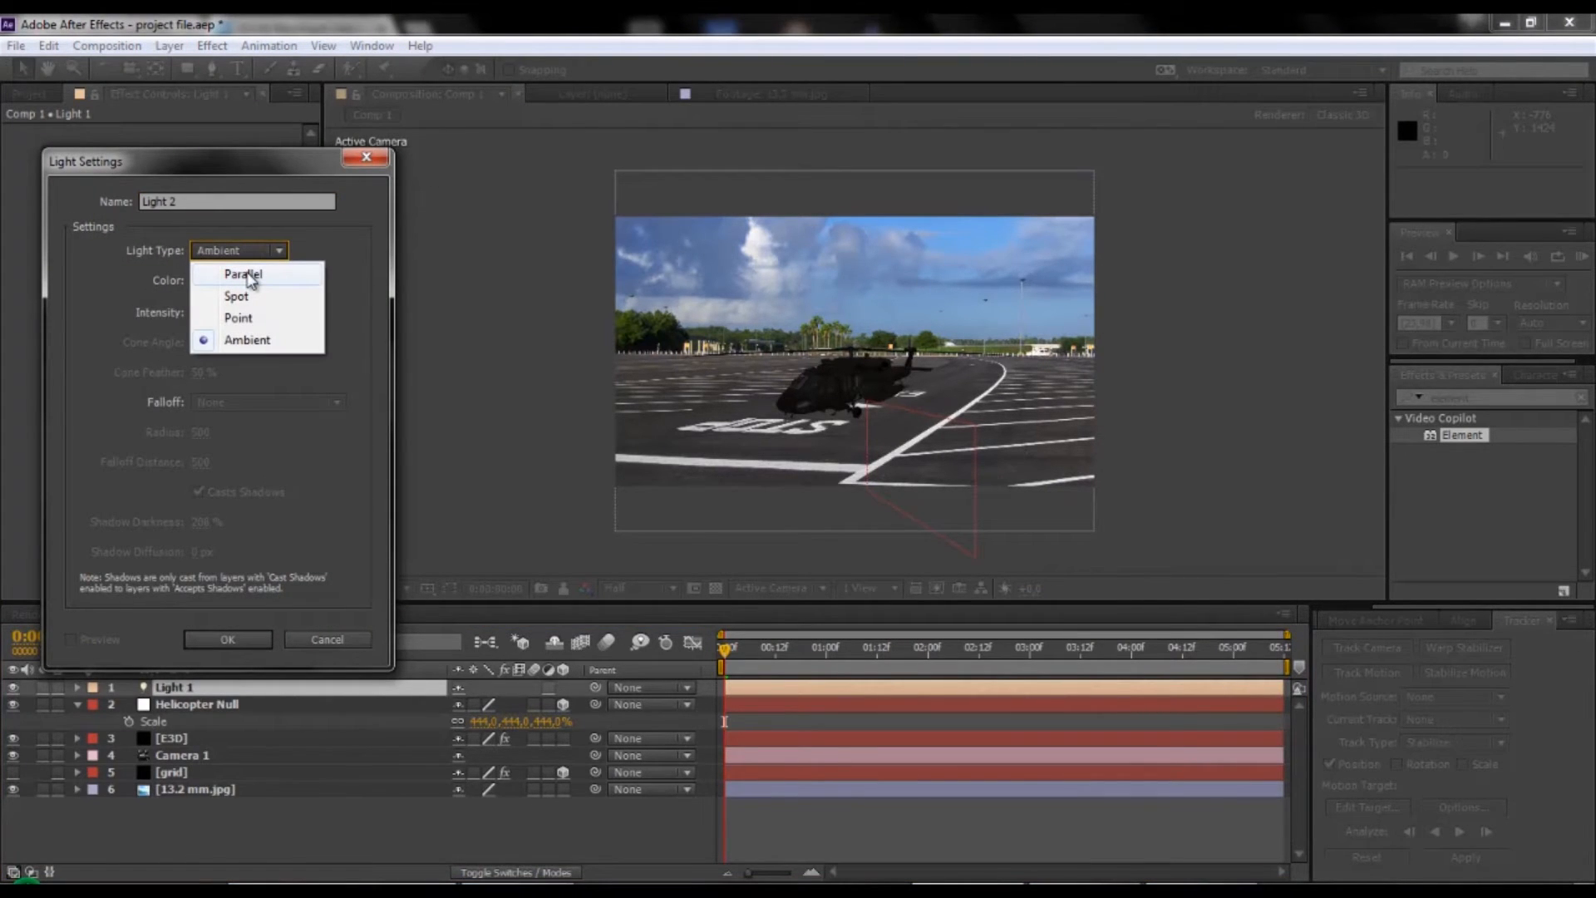
left_click(249, 275)
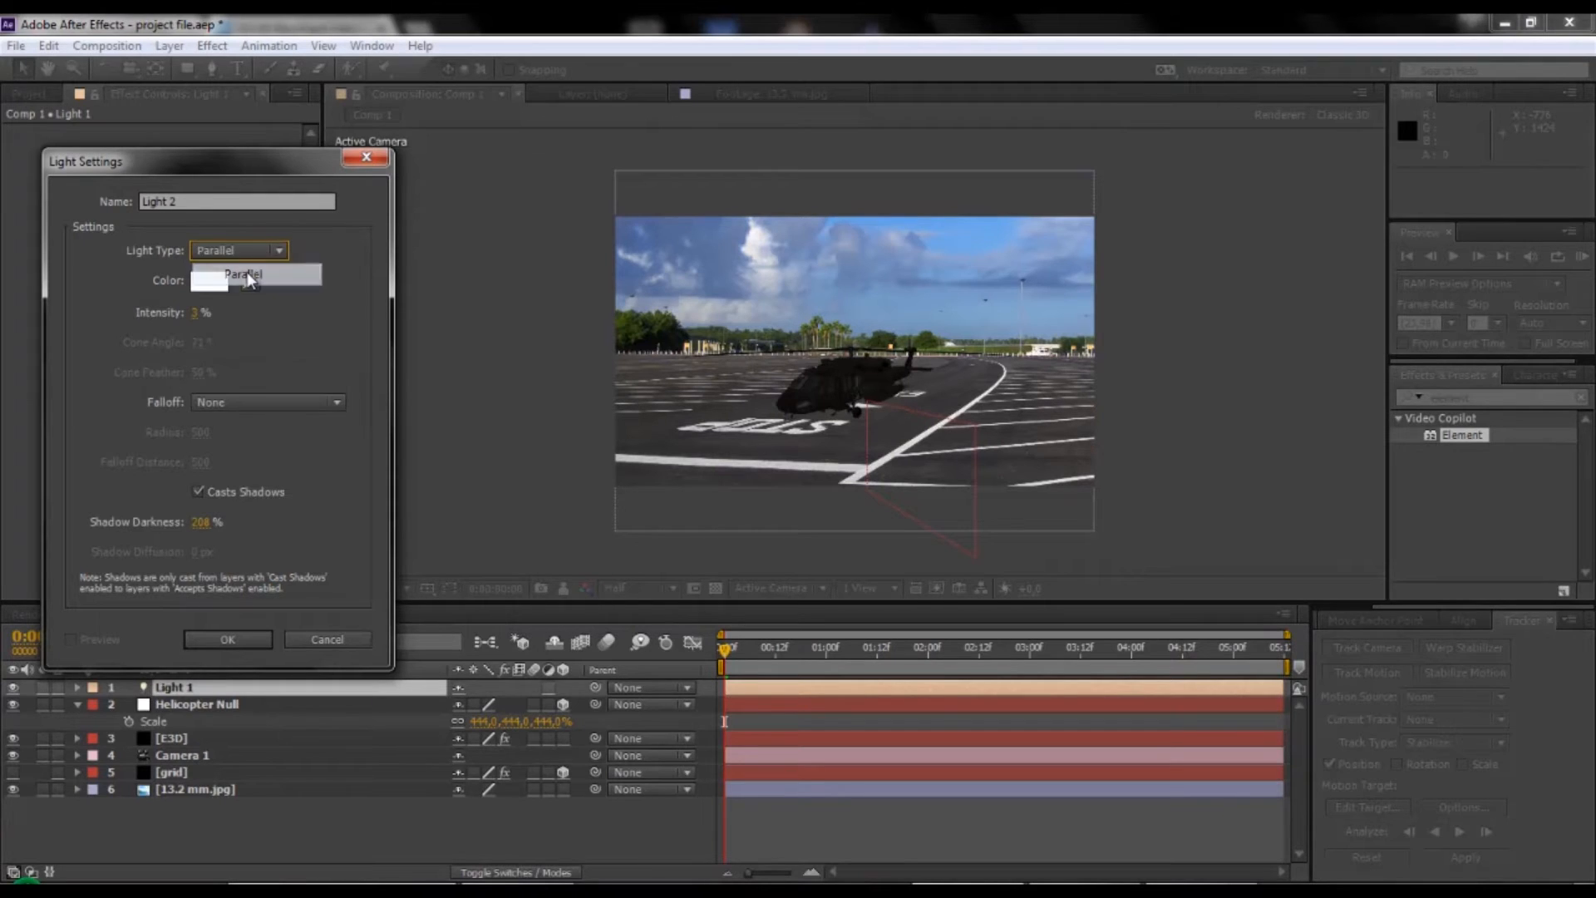
left_click(196, 313)
type("145")
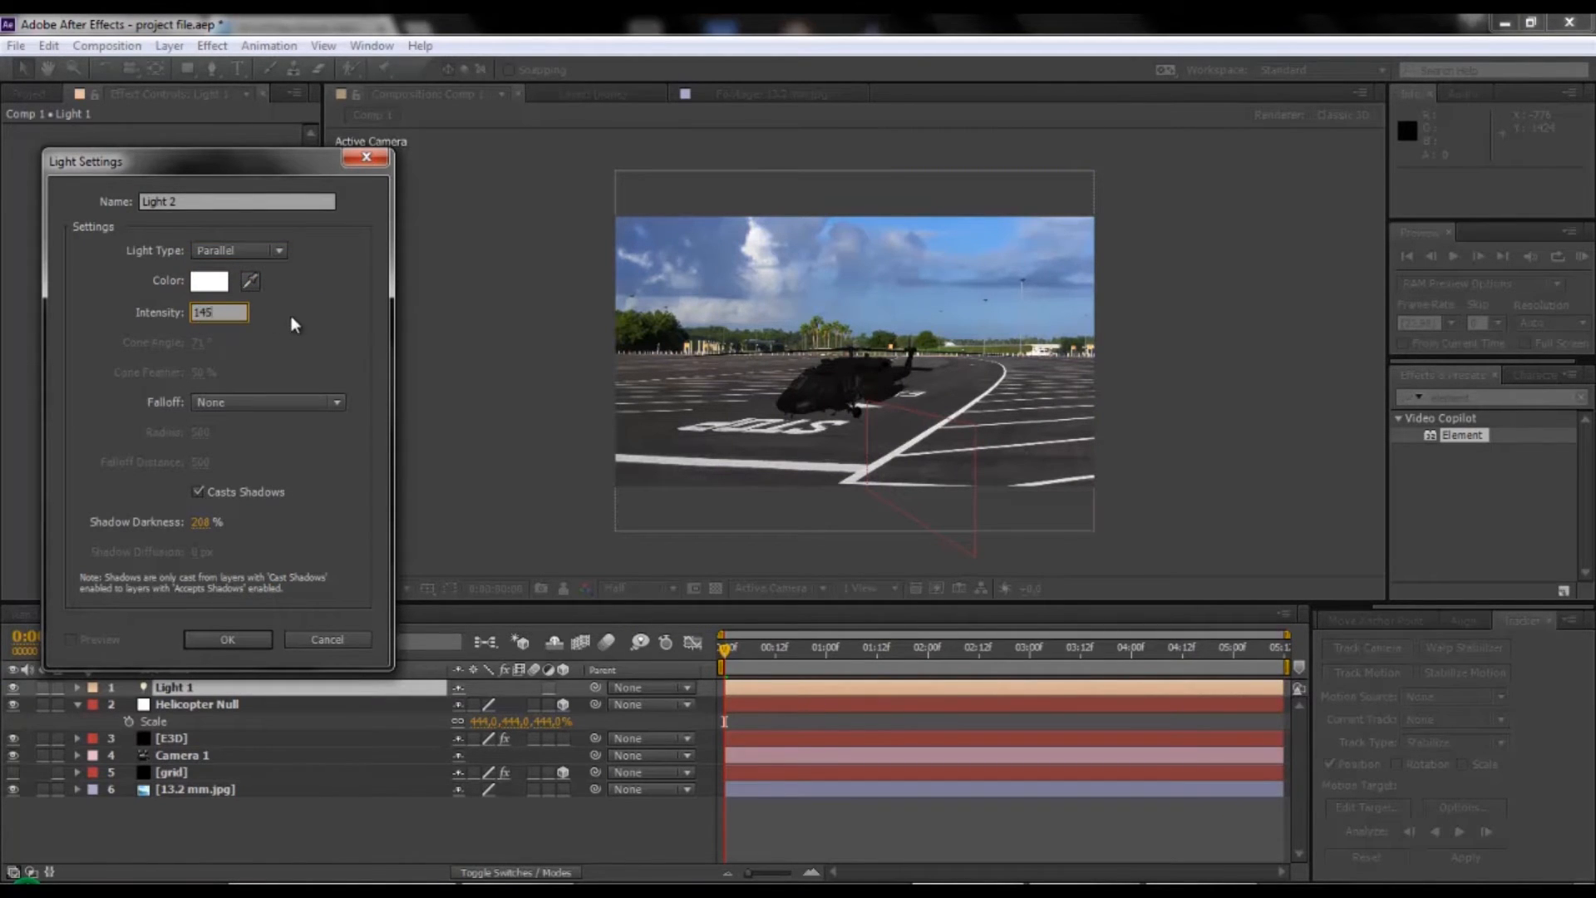
left_click(293, 316)
left_click(203, 524)
type("4")
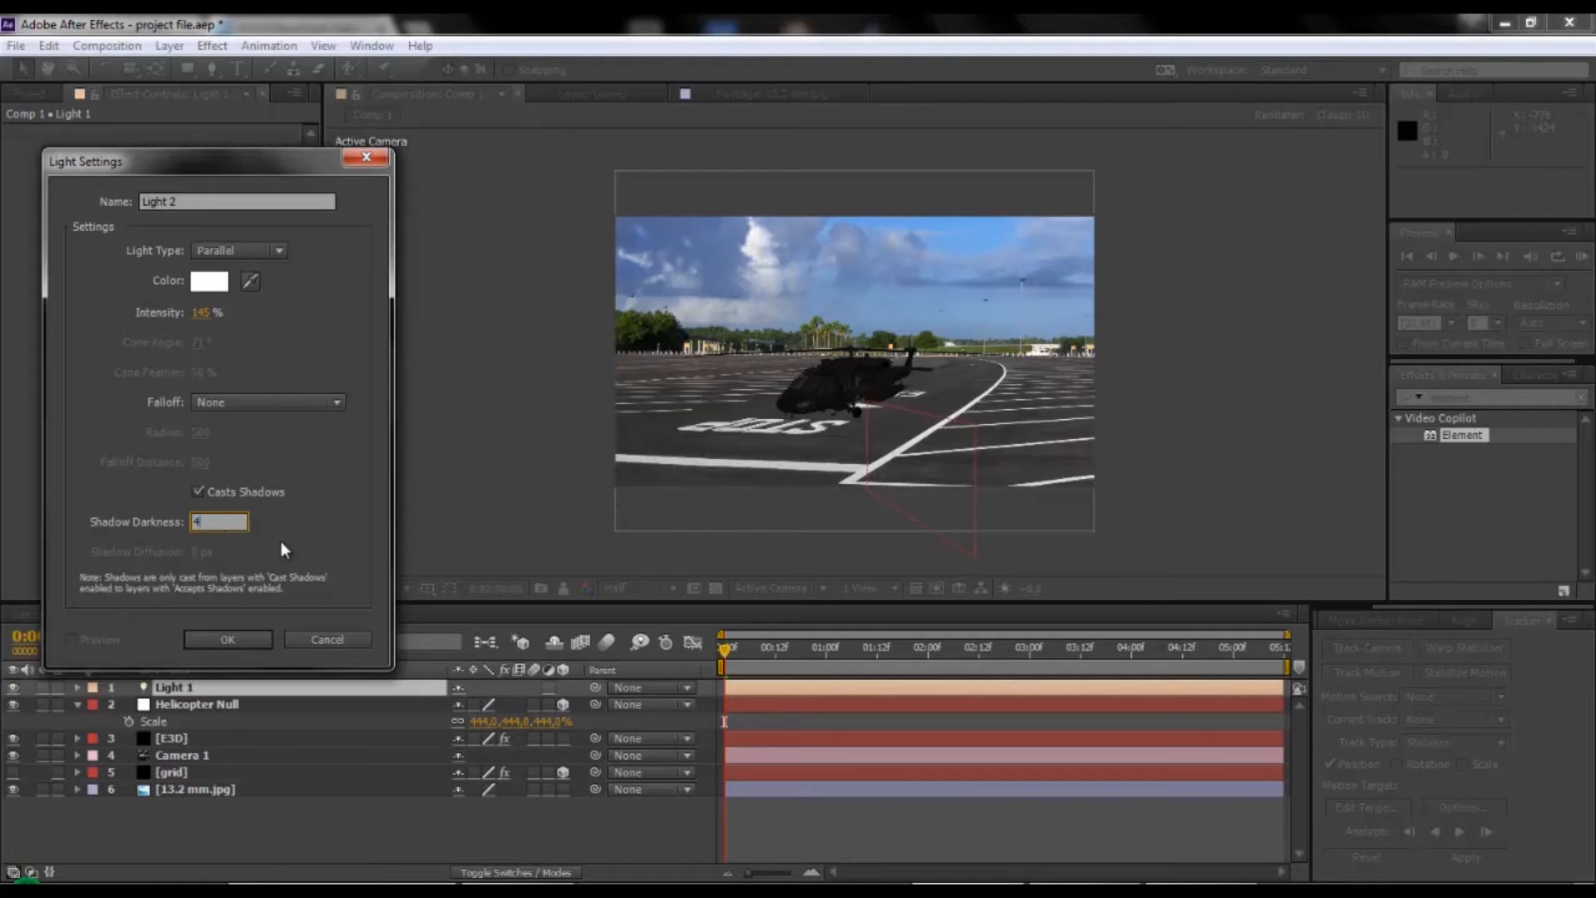
type("0")
left_click(301, 530)
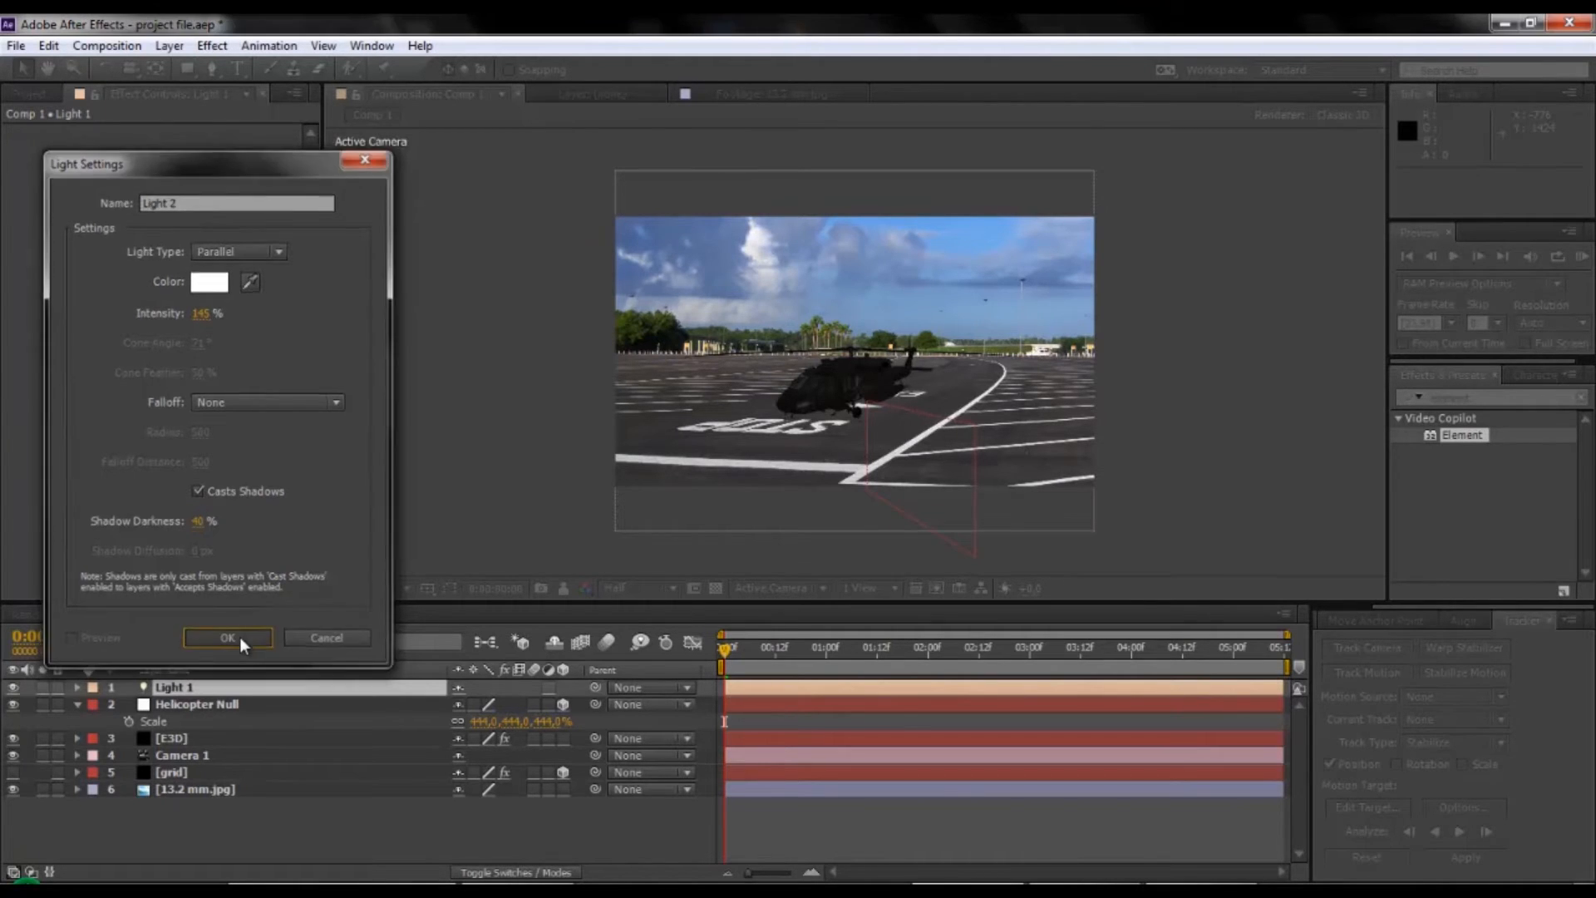
left_click(239, 636)
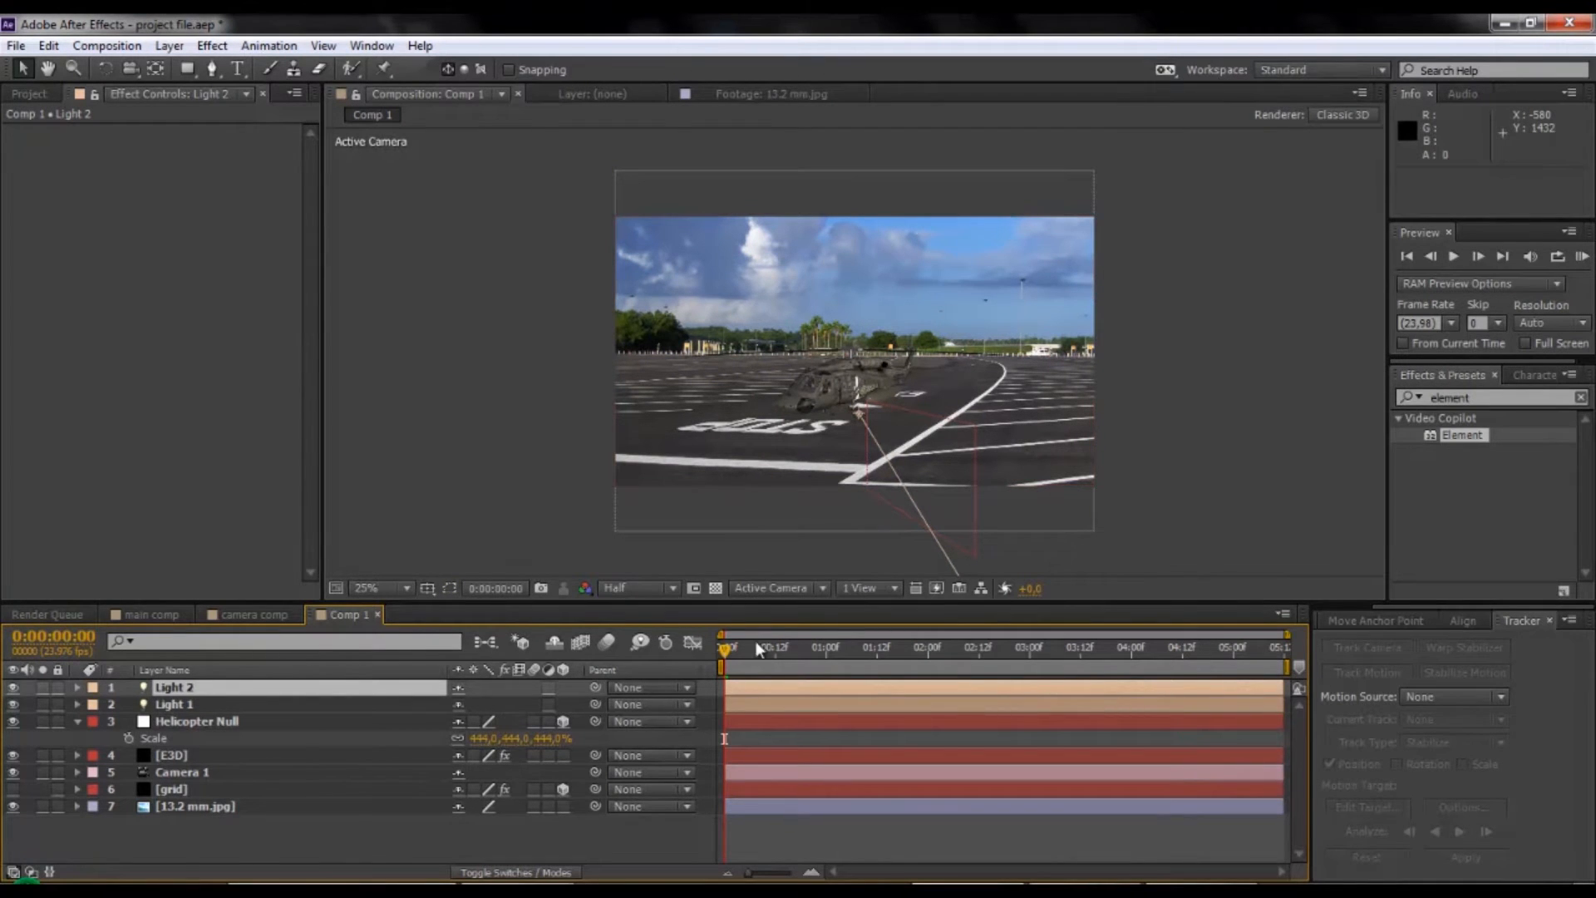
In the Top view, move Light 2 to about -464, 460, -847 and its point of interest to about 192, 540, -476.
left_click(793, 592)
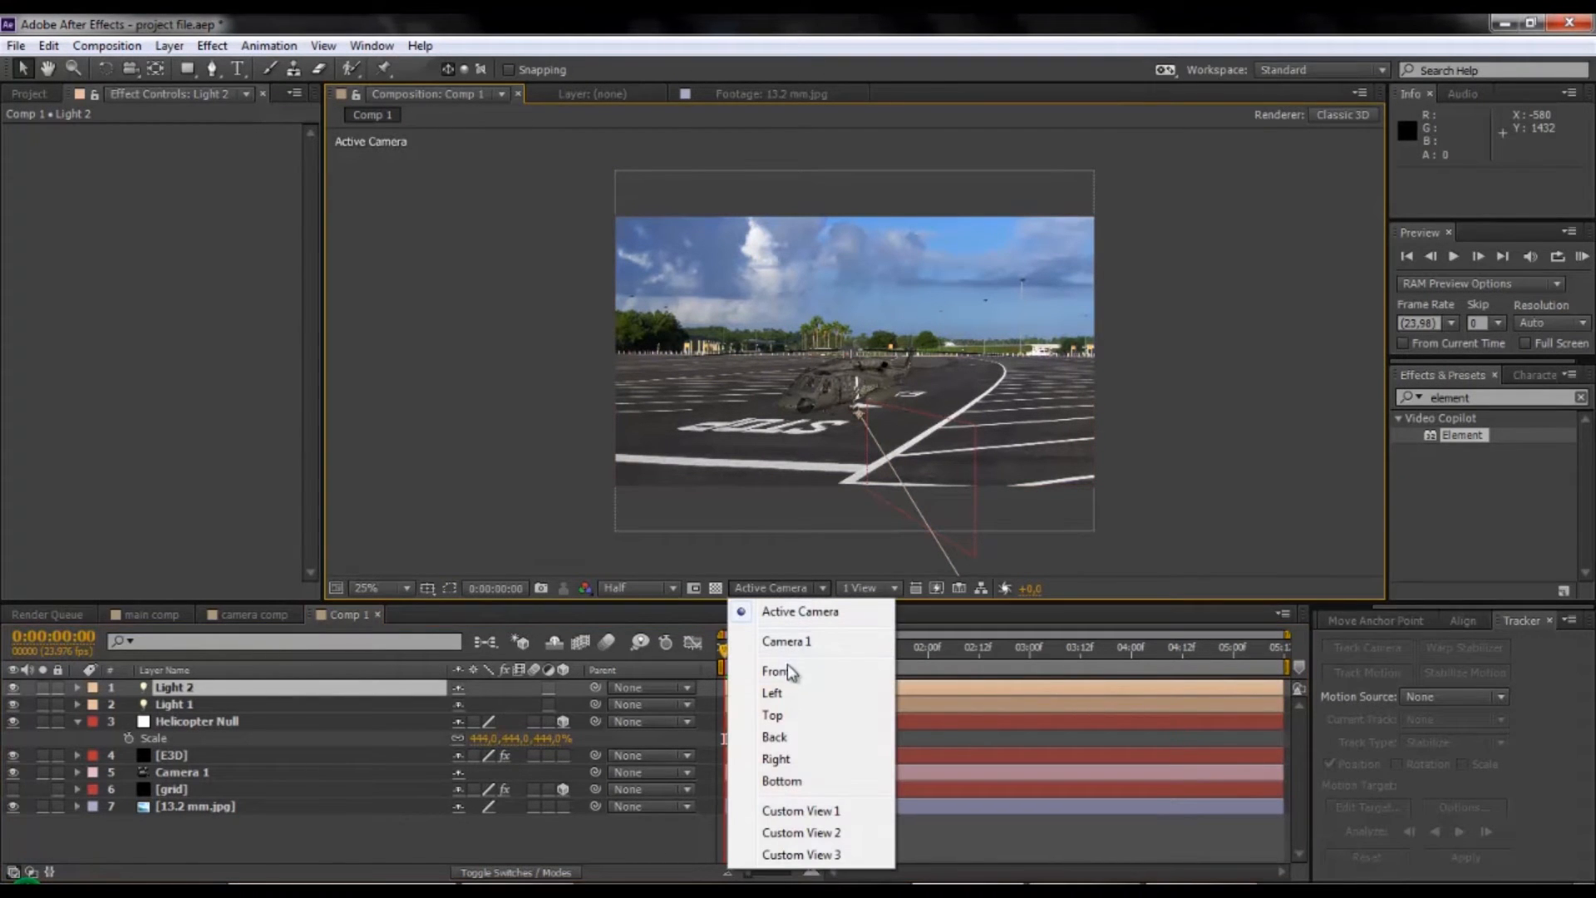
left_click(773, 714)
key("comma")
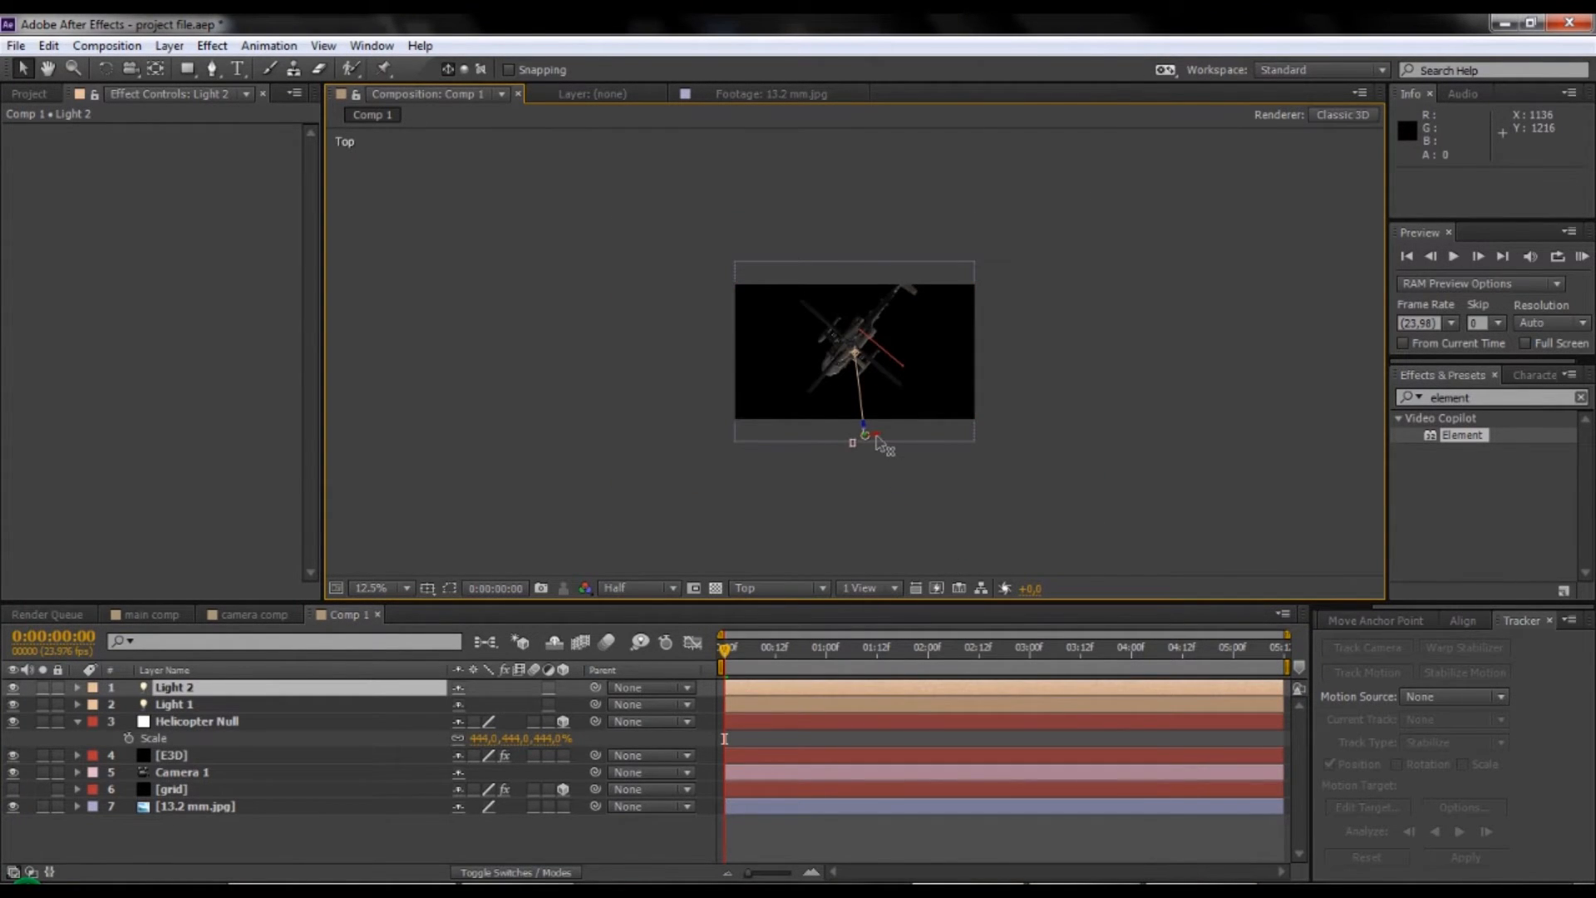
left_click_drag(875, 437, 686, 438)
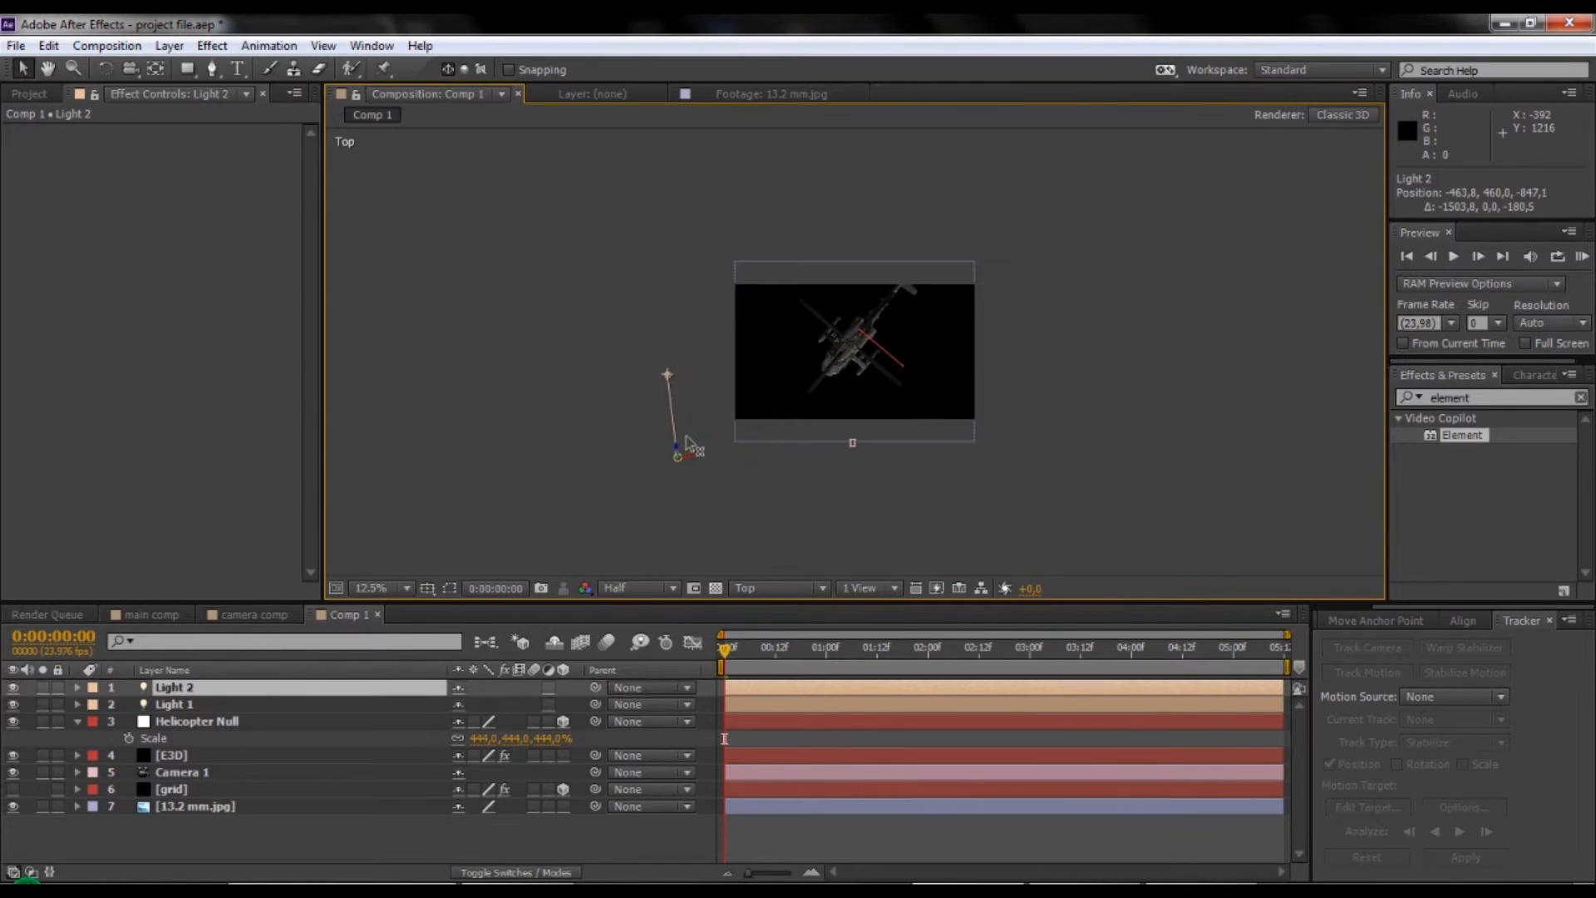
left_click_drag(668, 372, 771, 417)
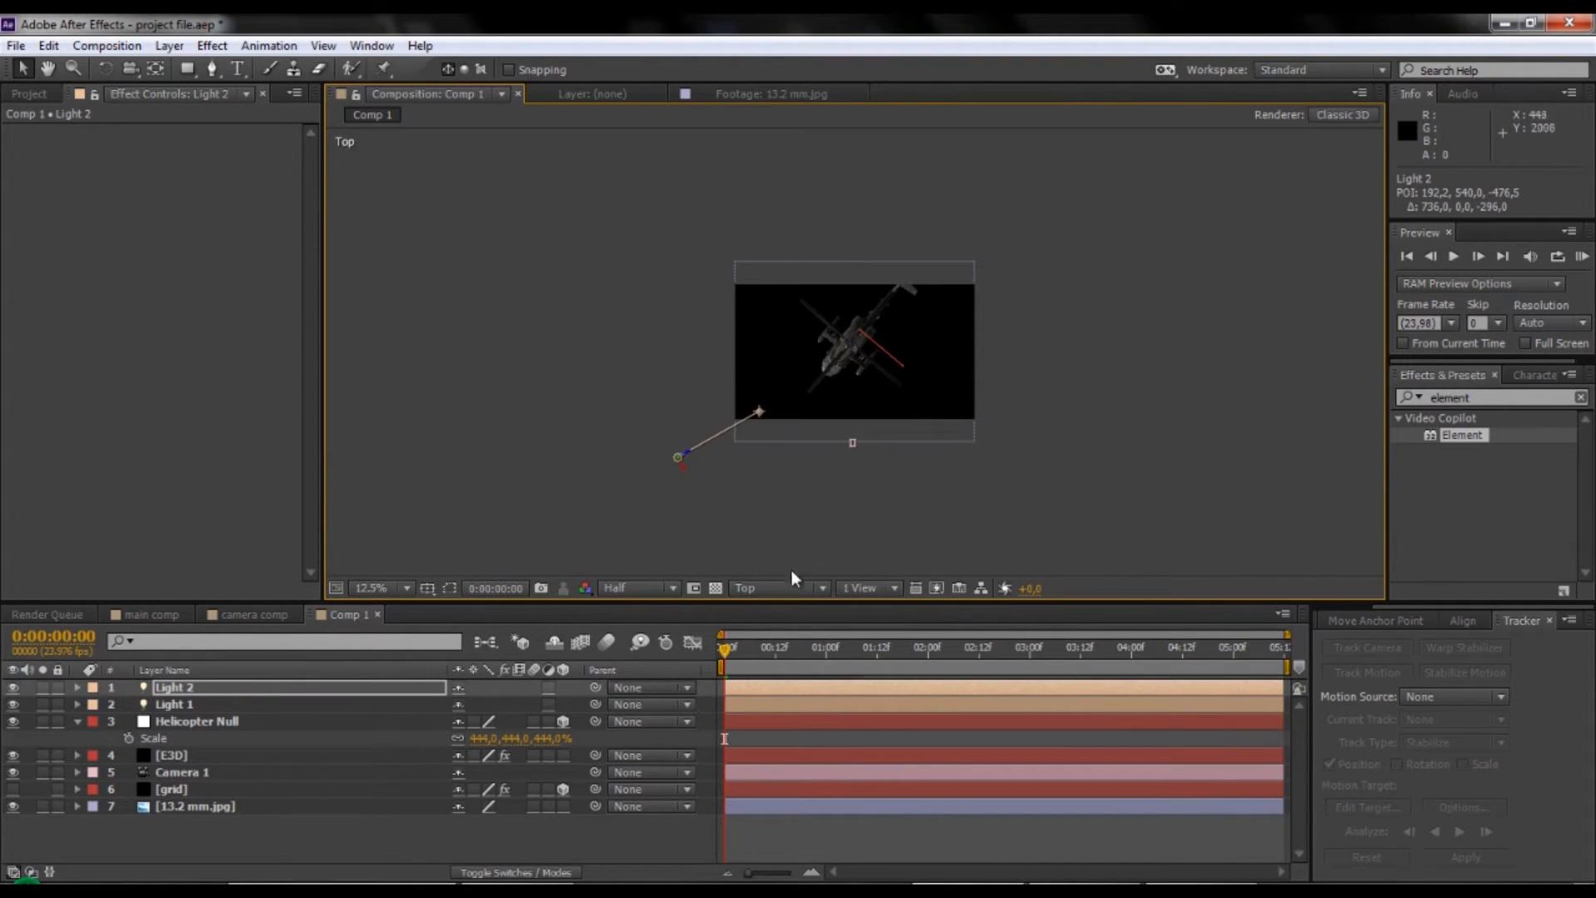
In the Front view, angle Light 2 down toward the helicopter, raise it to about -73, -334, -521, and return to the Active Camera view.
left_click(773, 593)
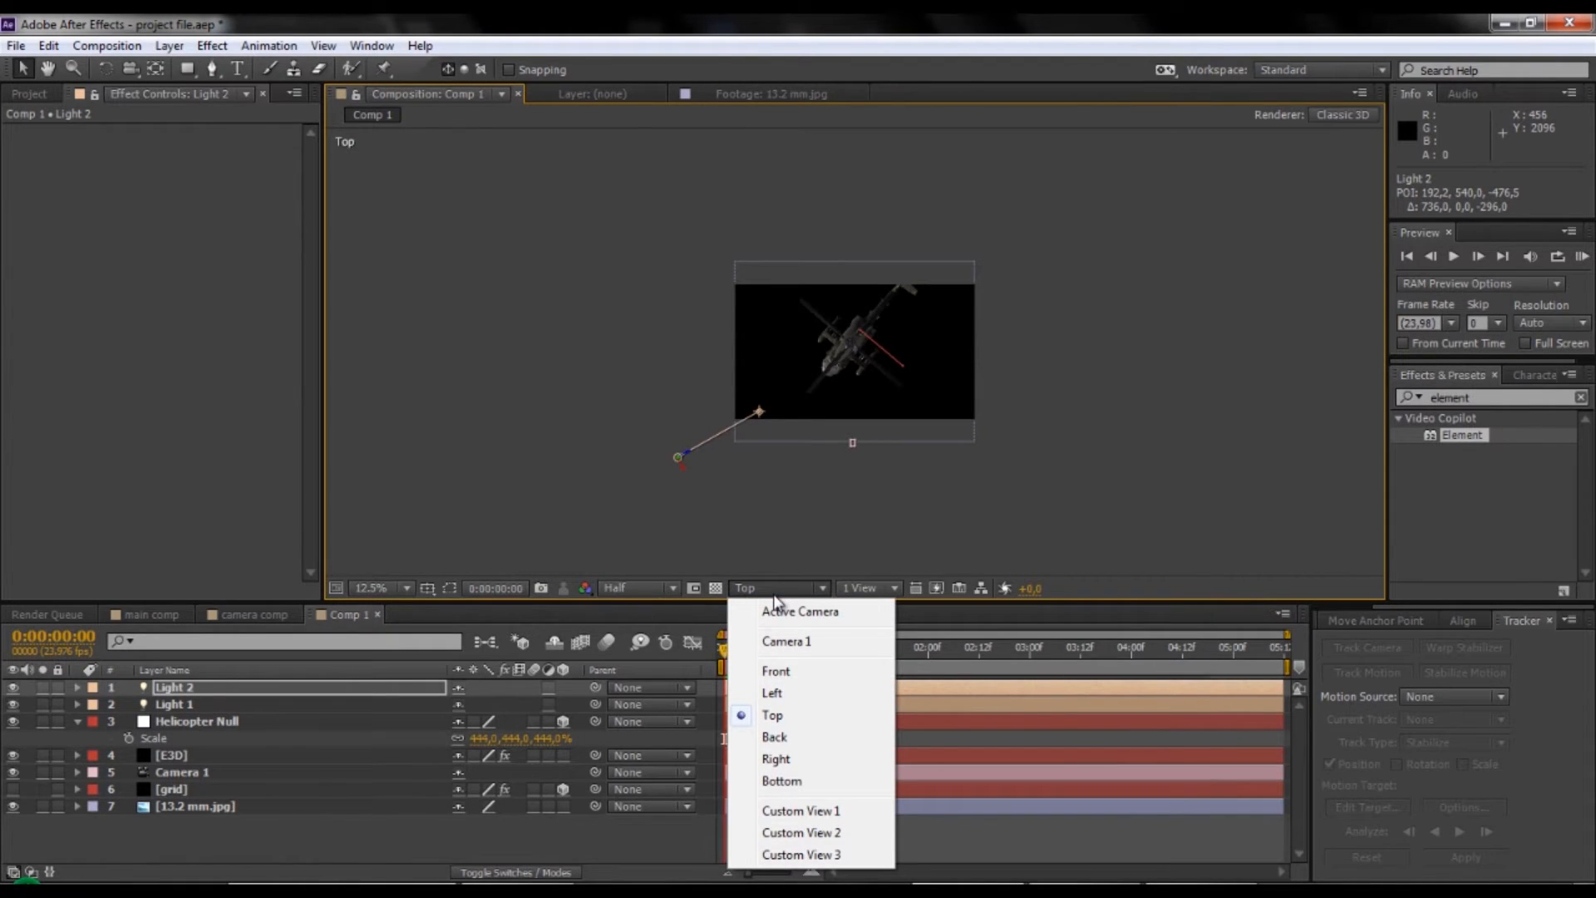
left_click(776, 671)
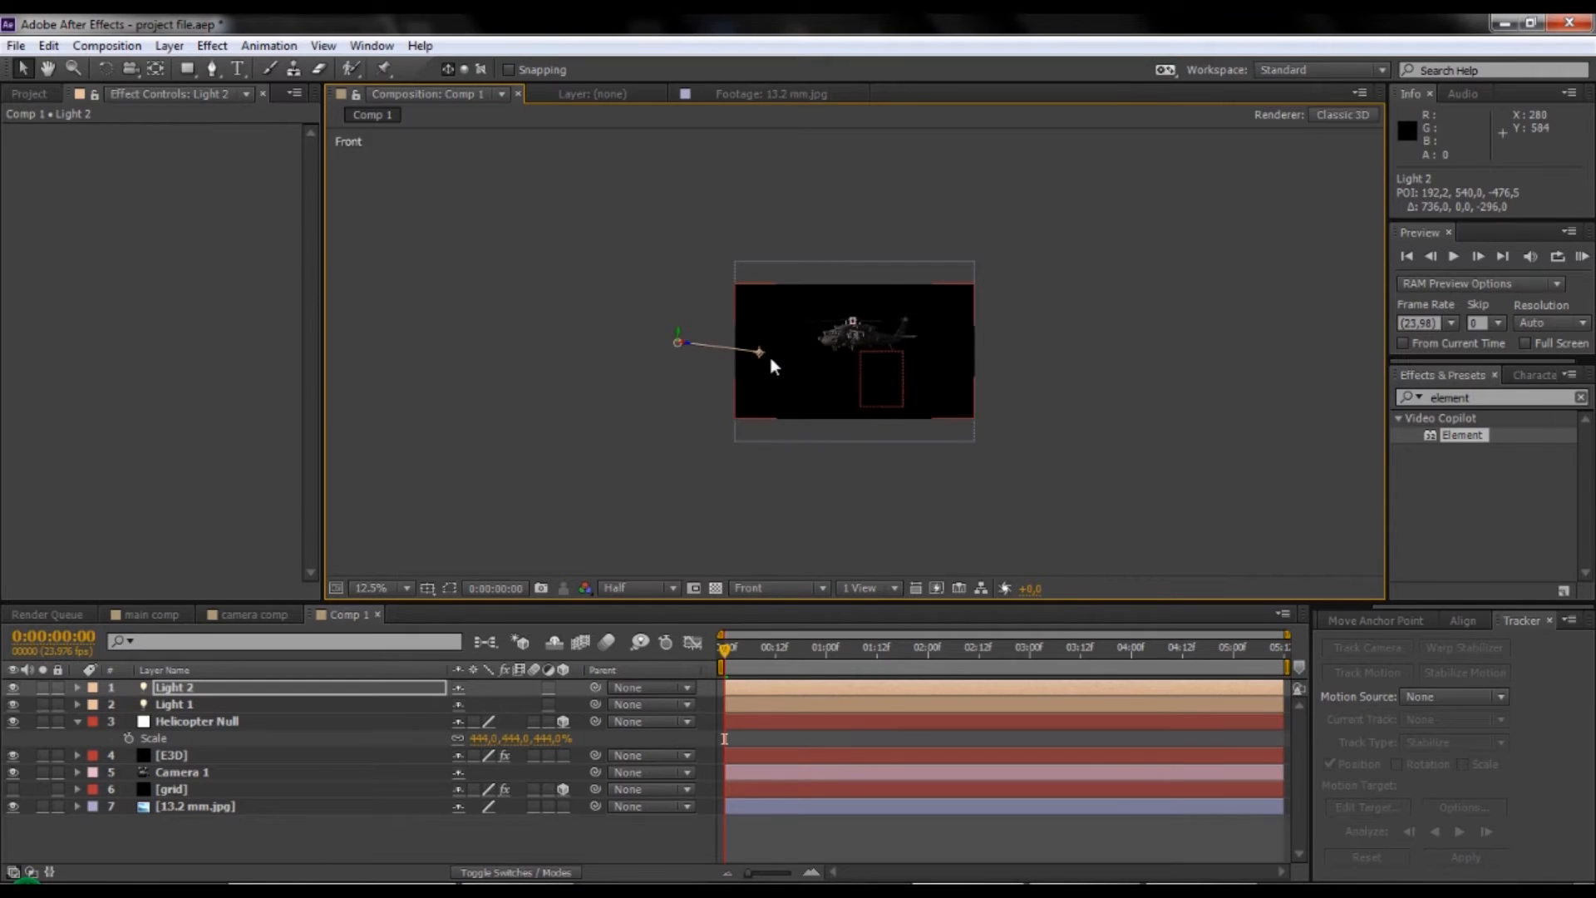
key("period")
left_click_drag(665, 356, 617, 446)
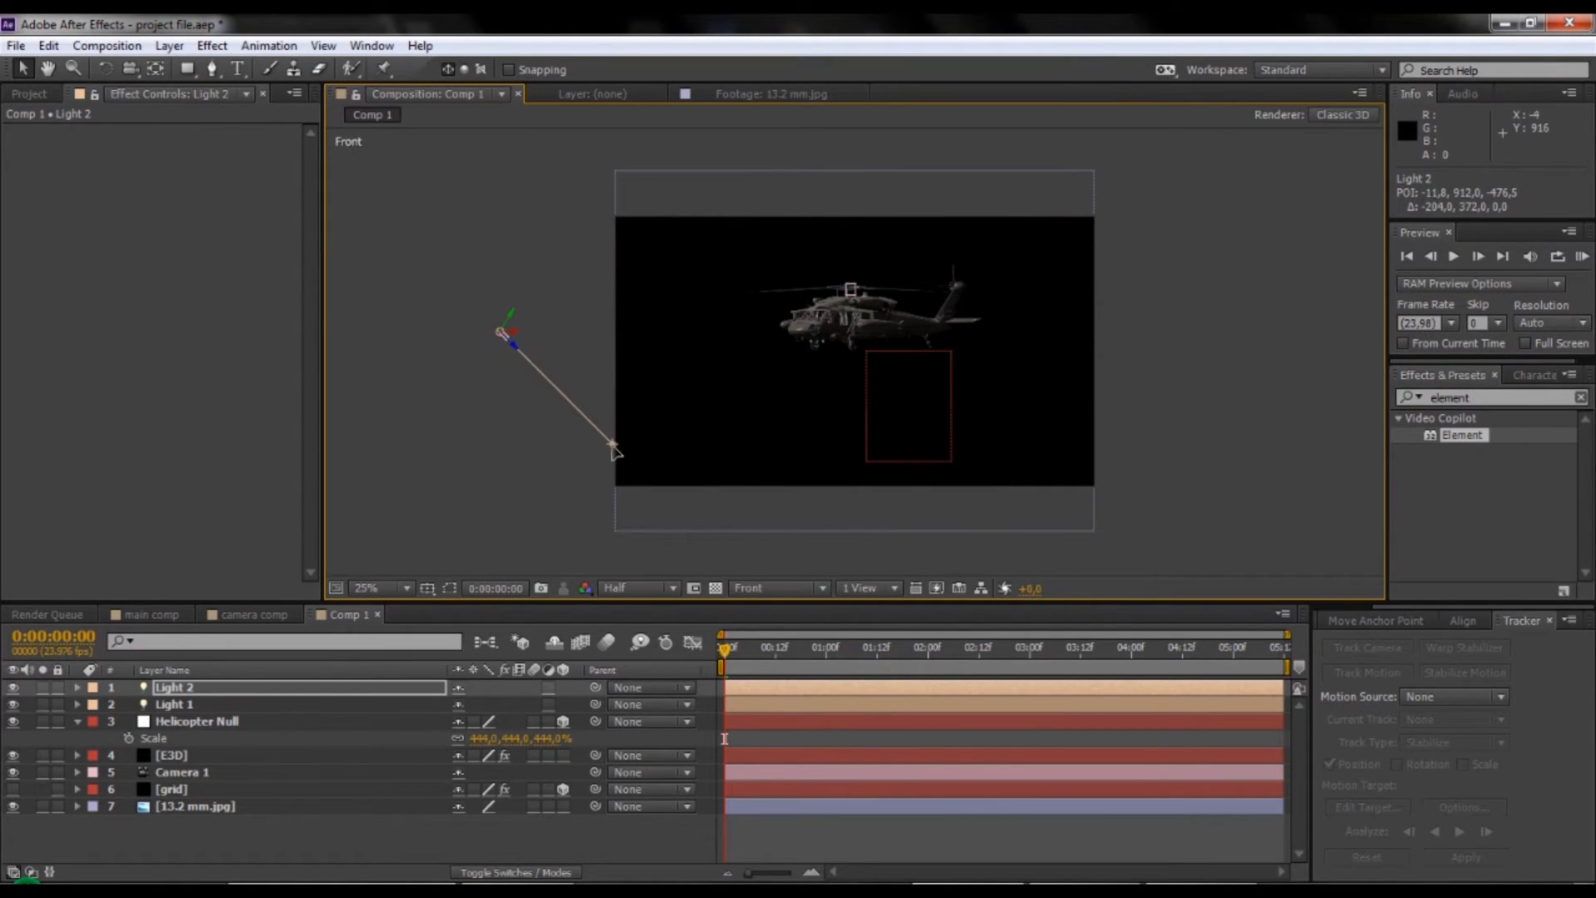
left_click_drag(509, 328, 735, 179)
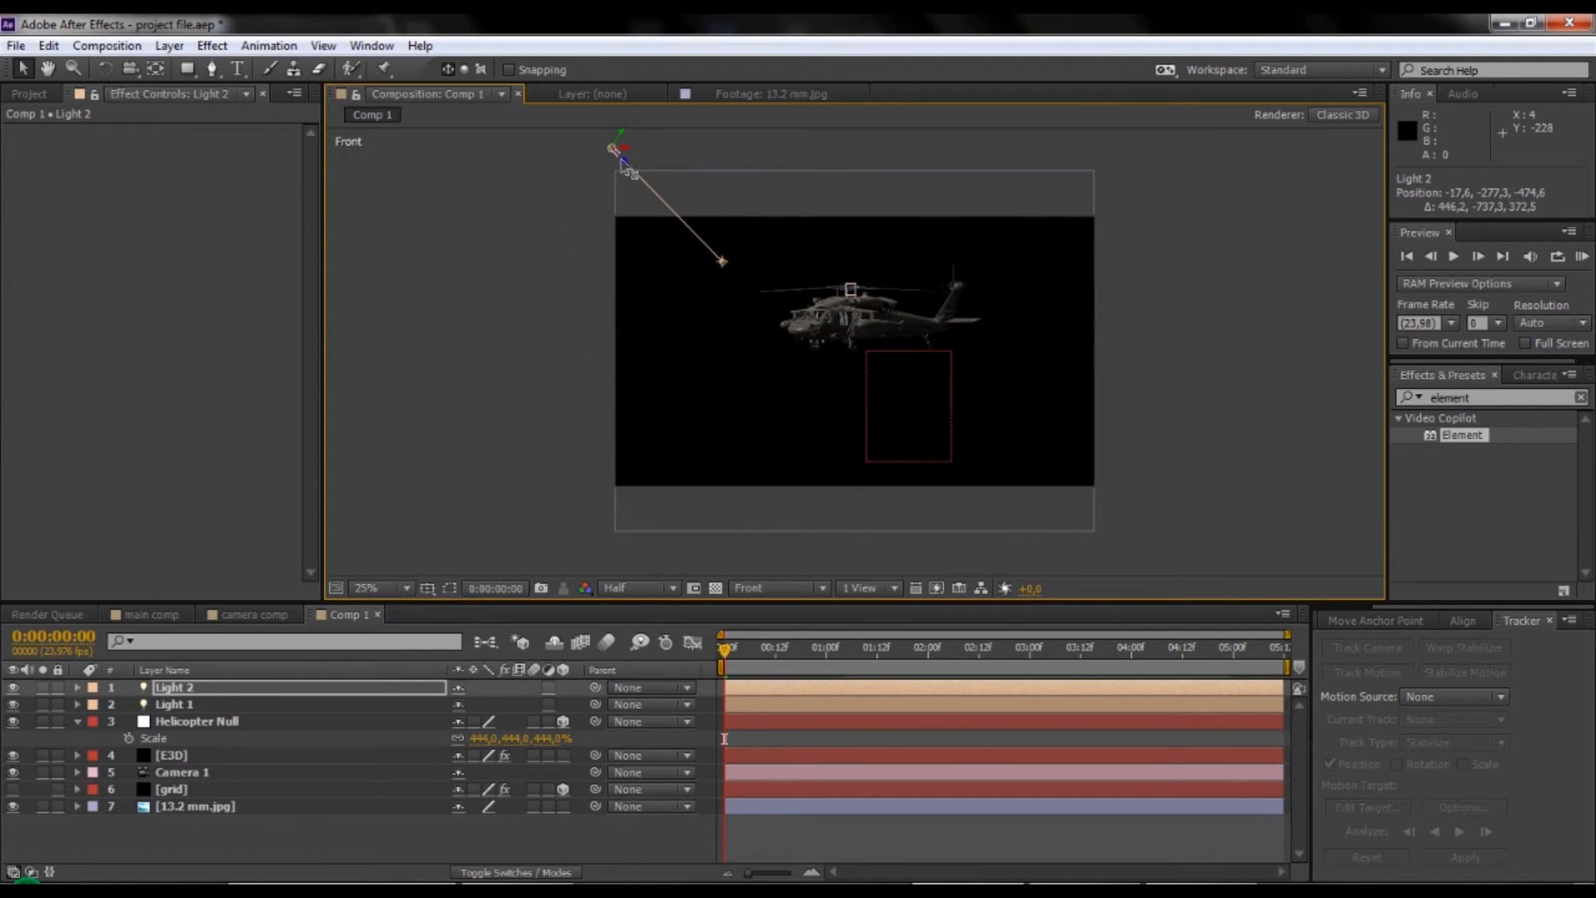
left_click_drag(625, 162, 601, 156)
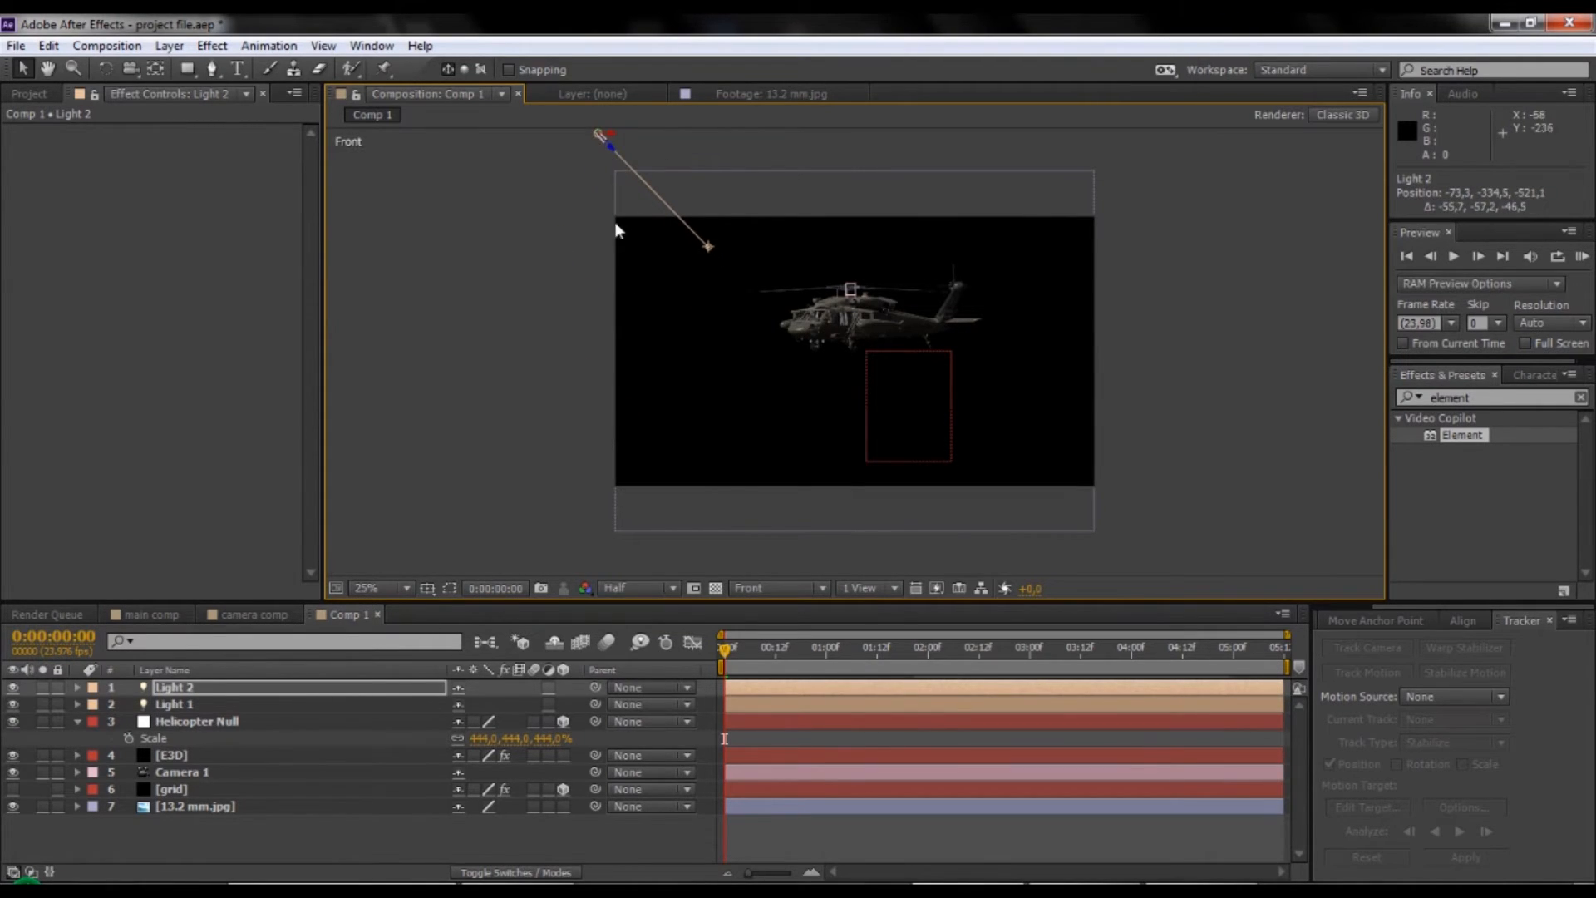
left_click(783, 588)
left_click(769, 604)
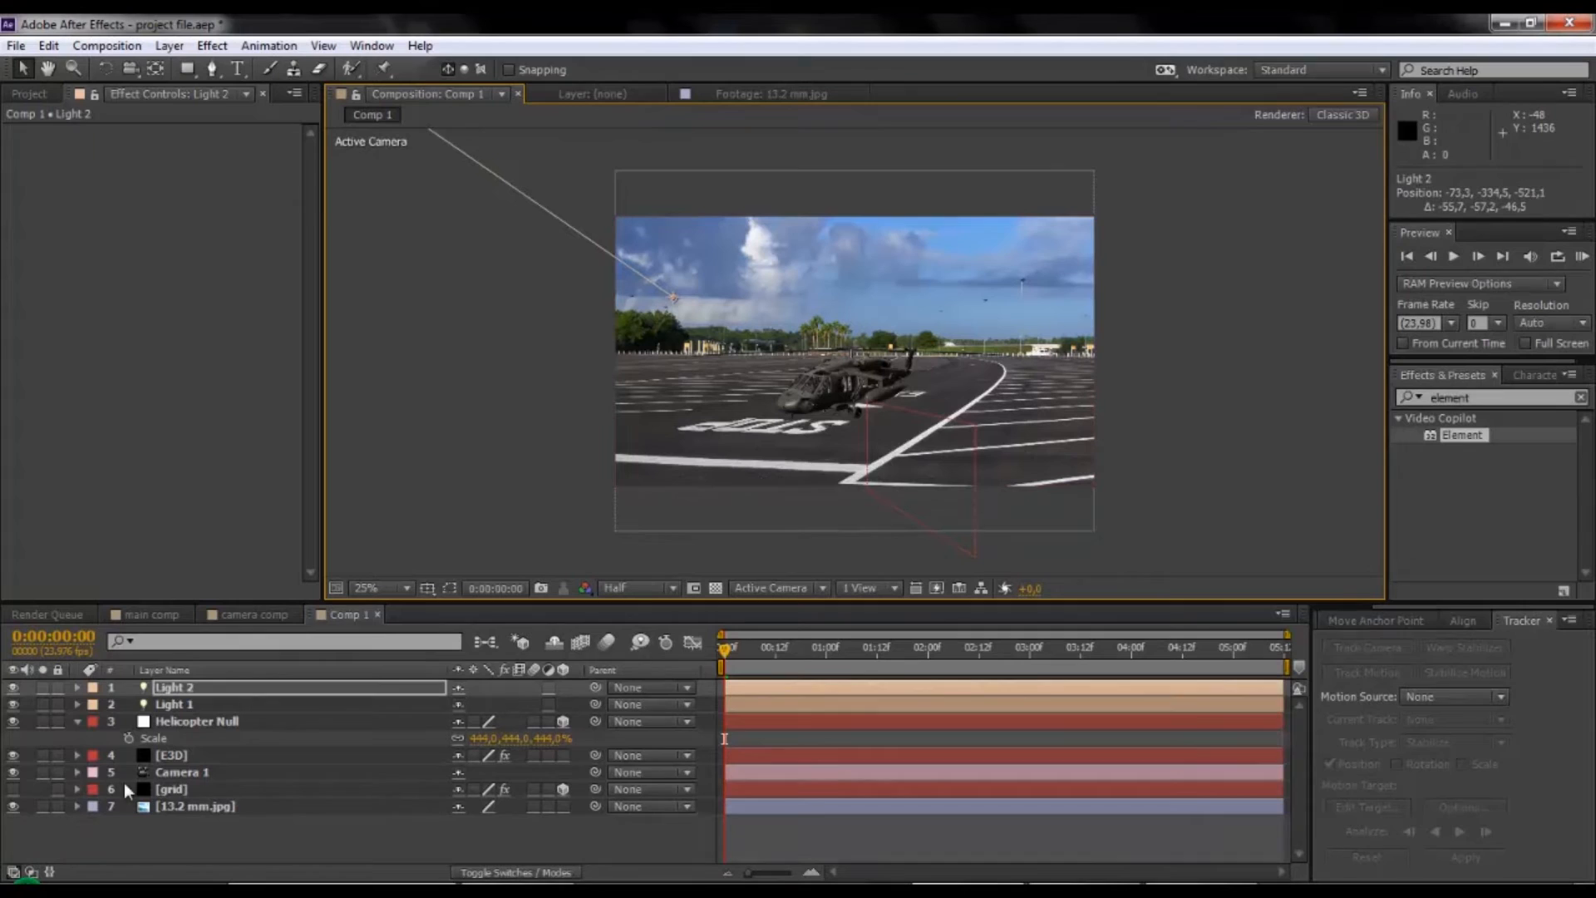
Enable shadows in the E3D layer's Element render settings and set the shadow mode to Ray-Traced.
left_click(183, 757)
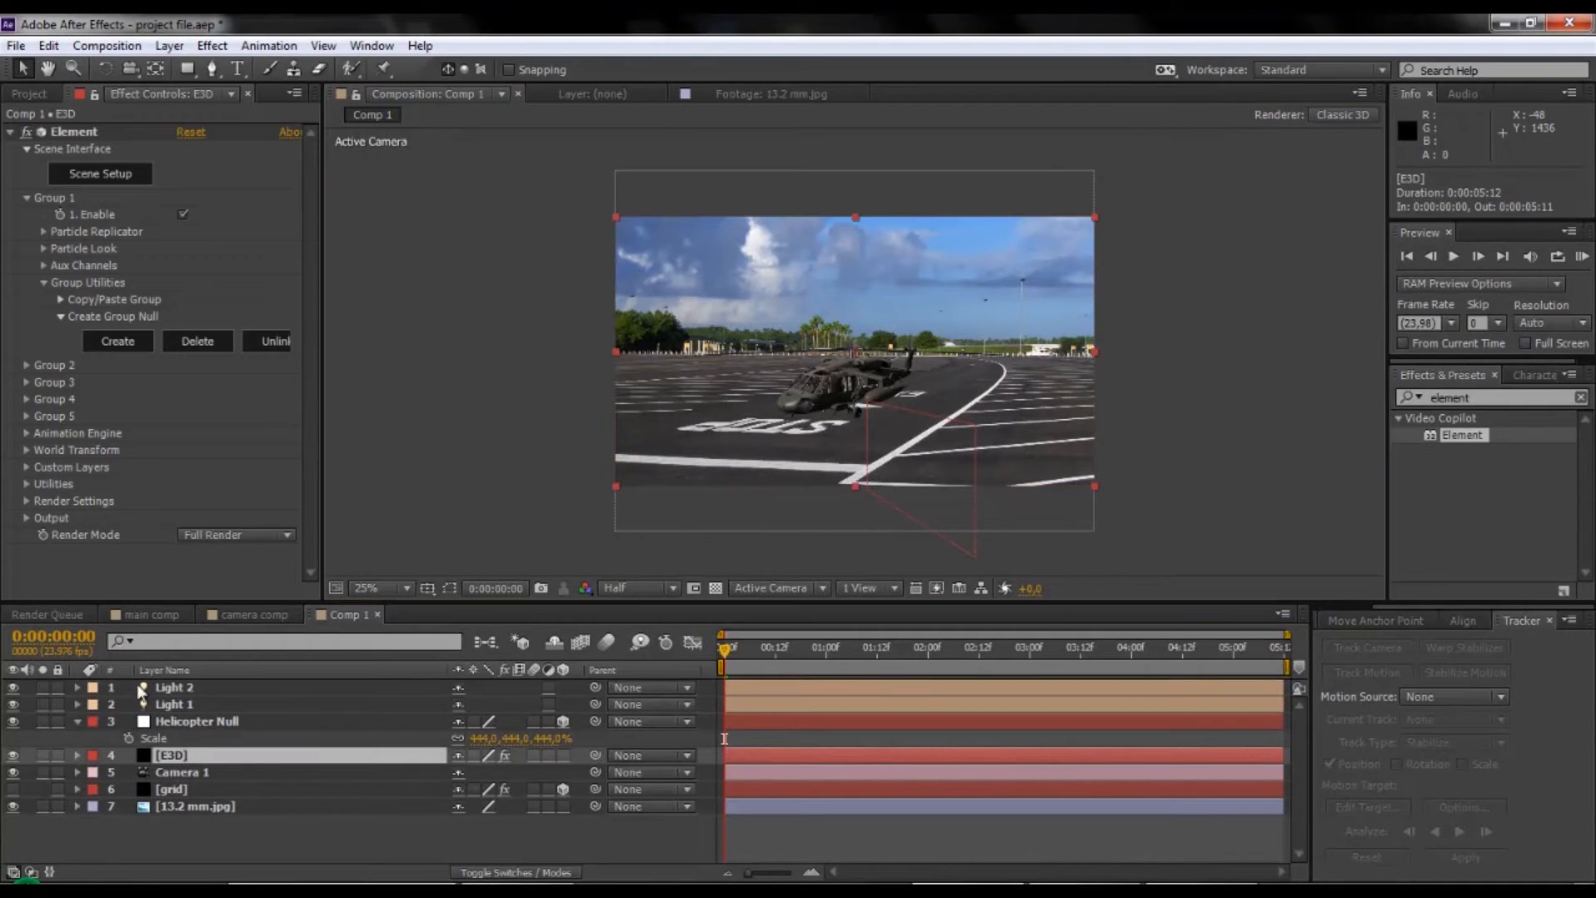
left_click(28, 198)
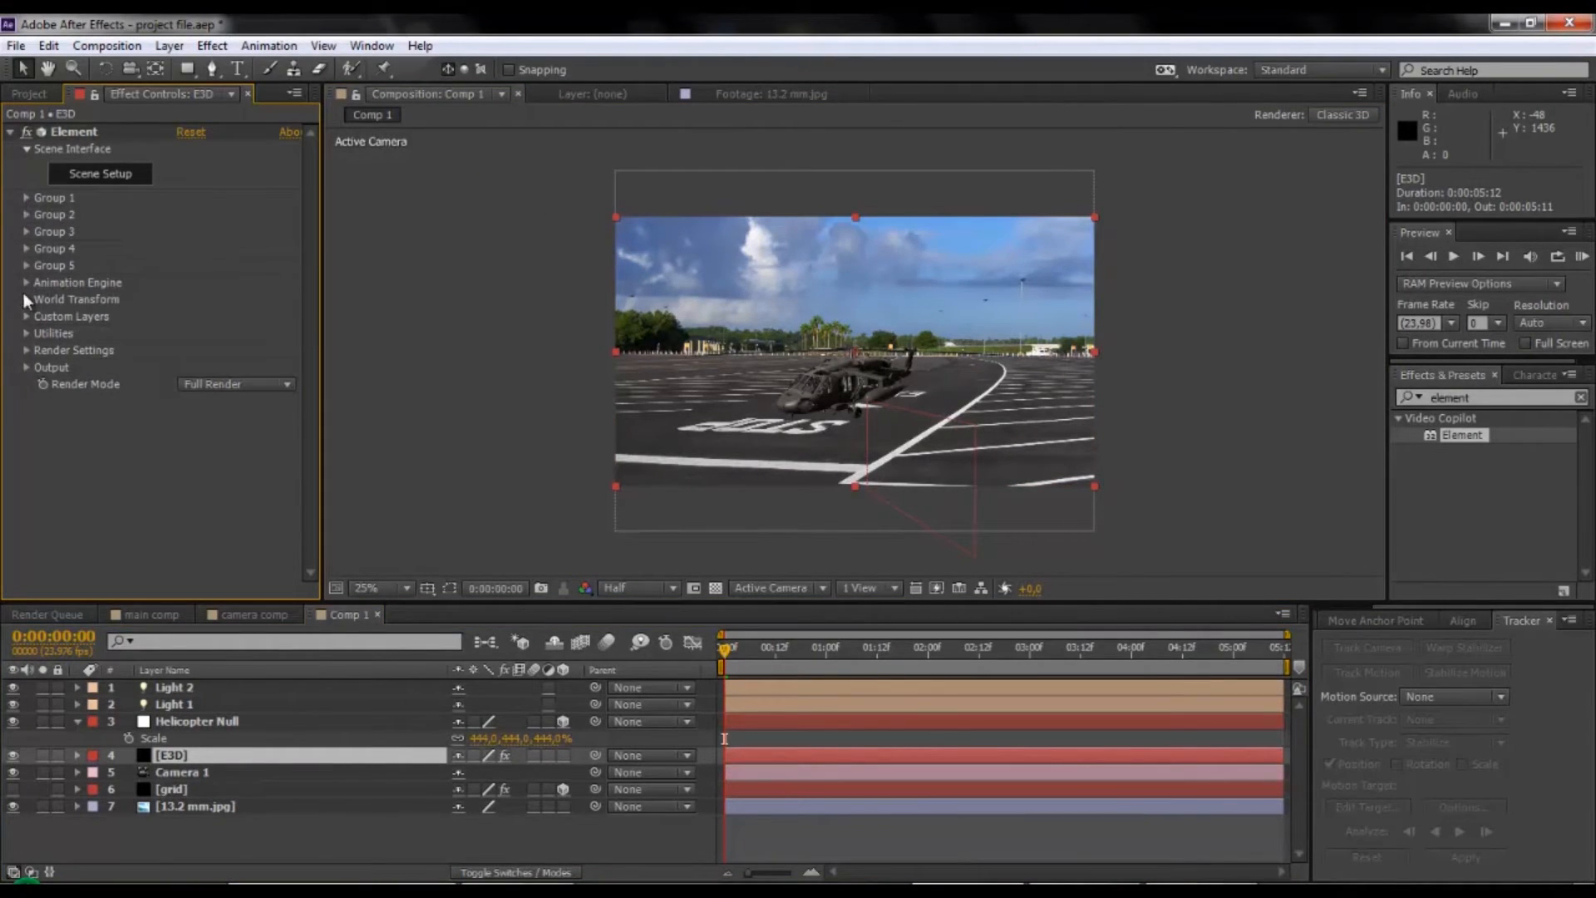
left_click(26, 349)
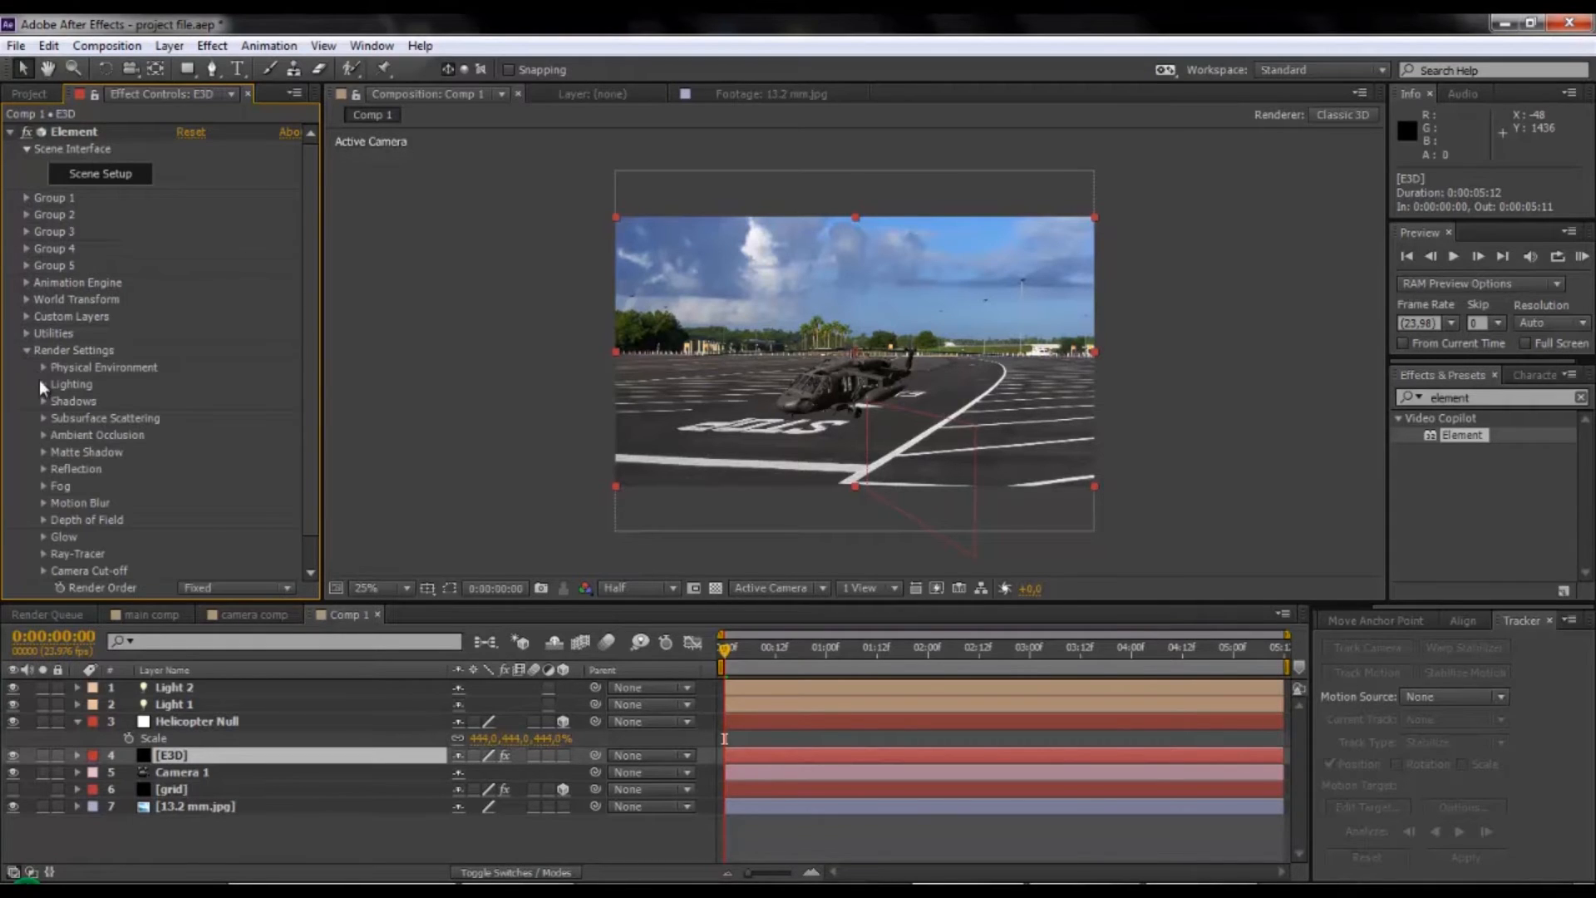
left_click(44, 401)
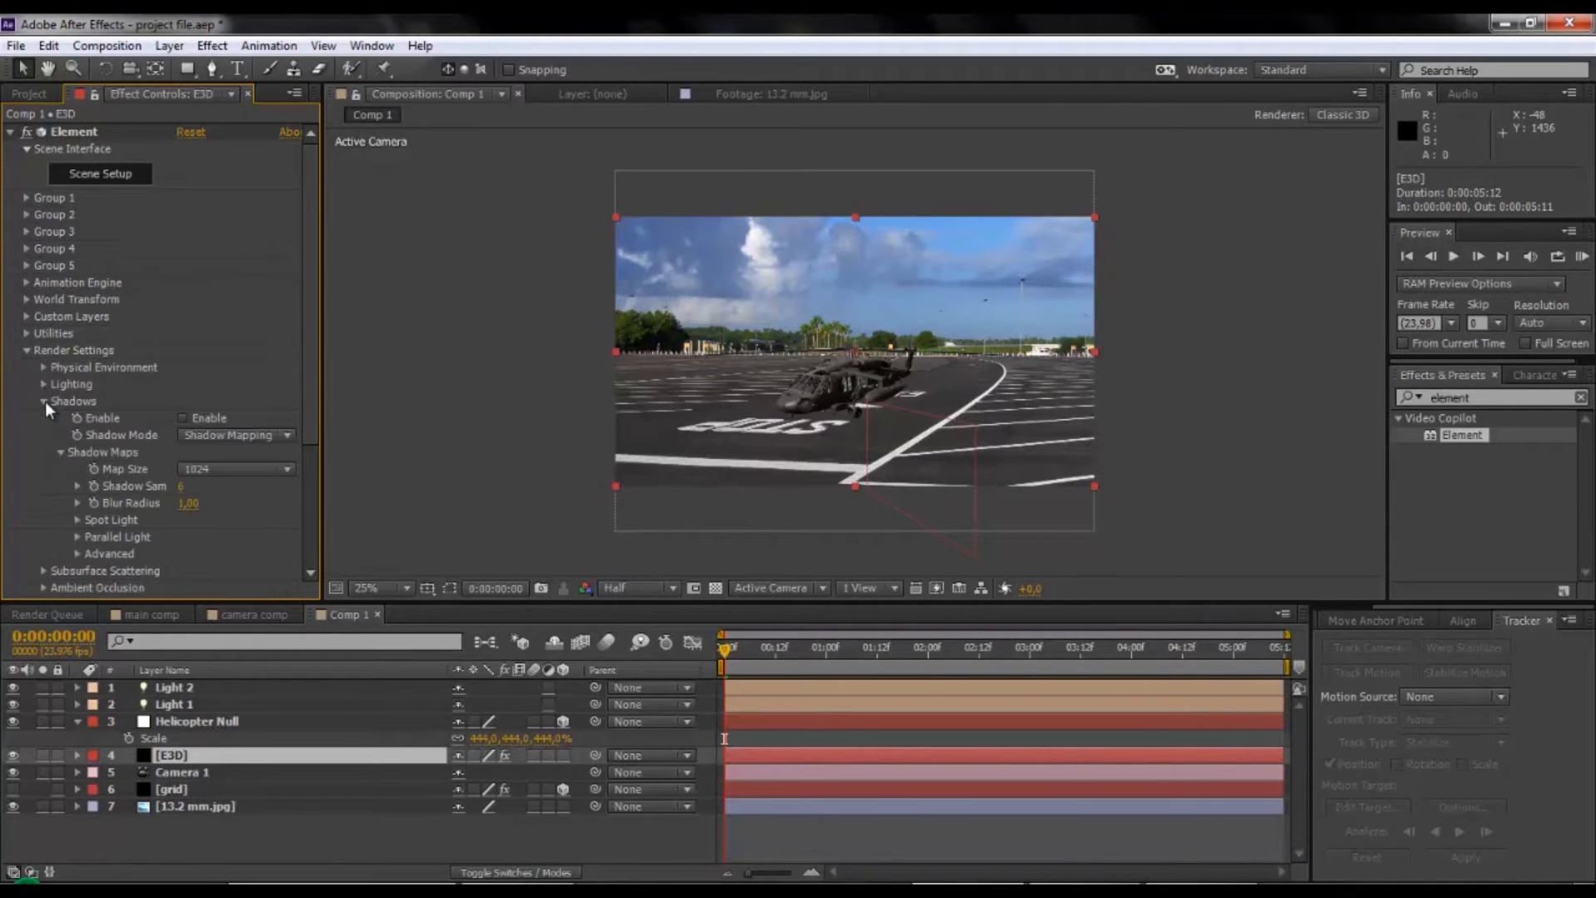
left_click(182, 418)
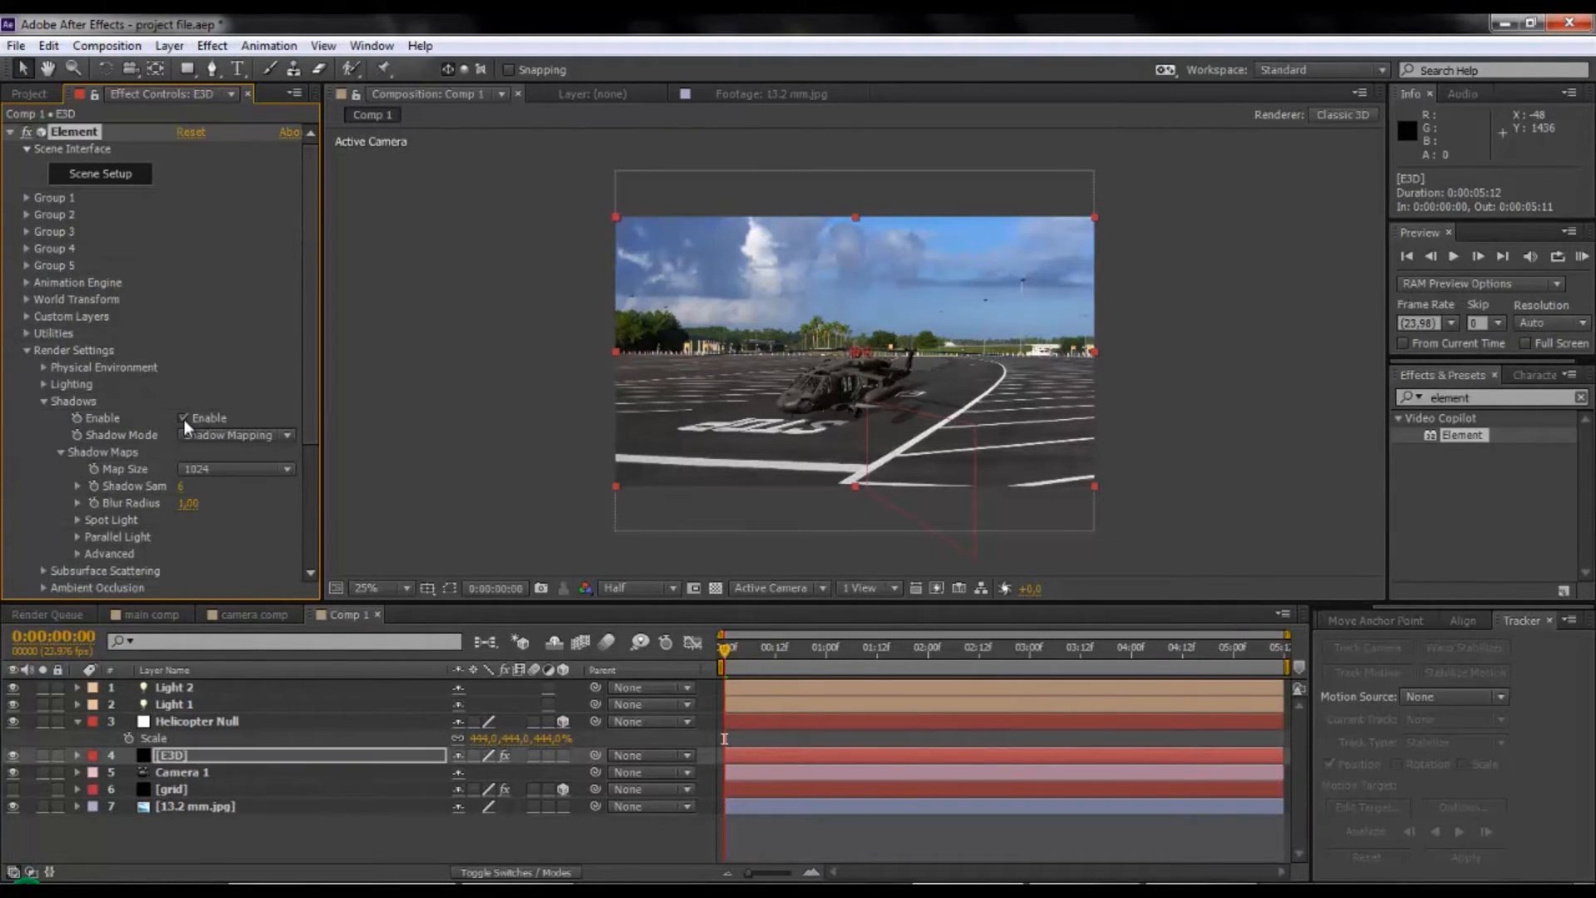
left_click(191, 435)
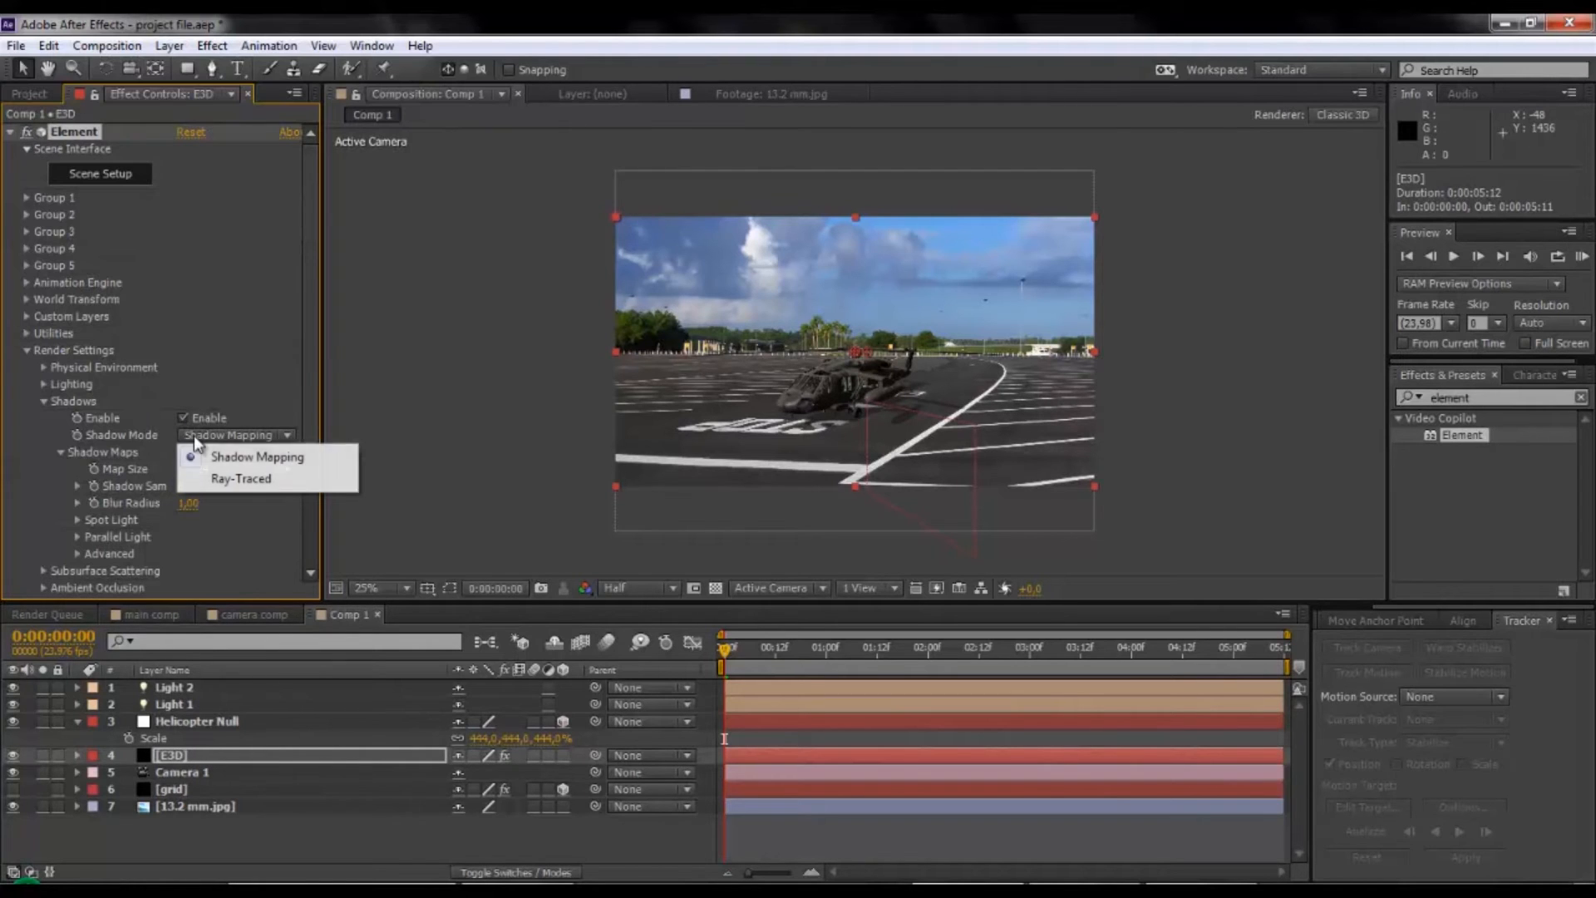
left_click(216, 480)
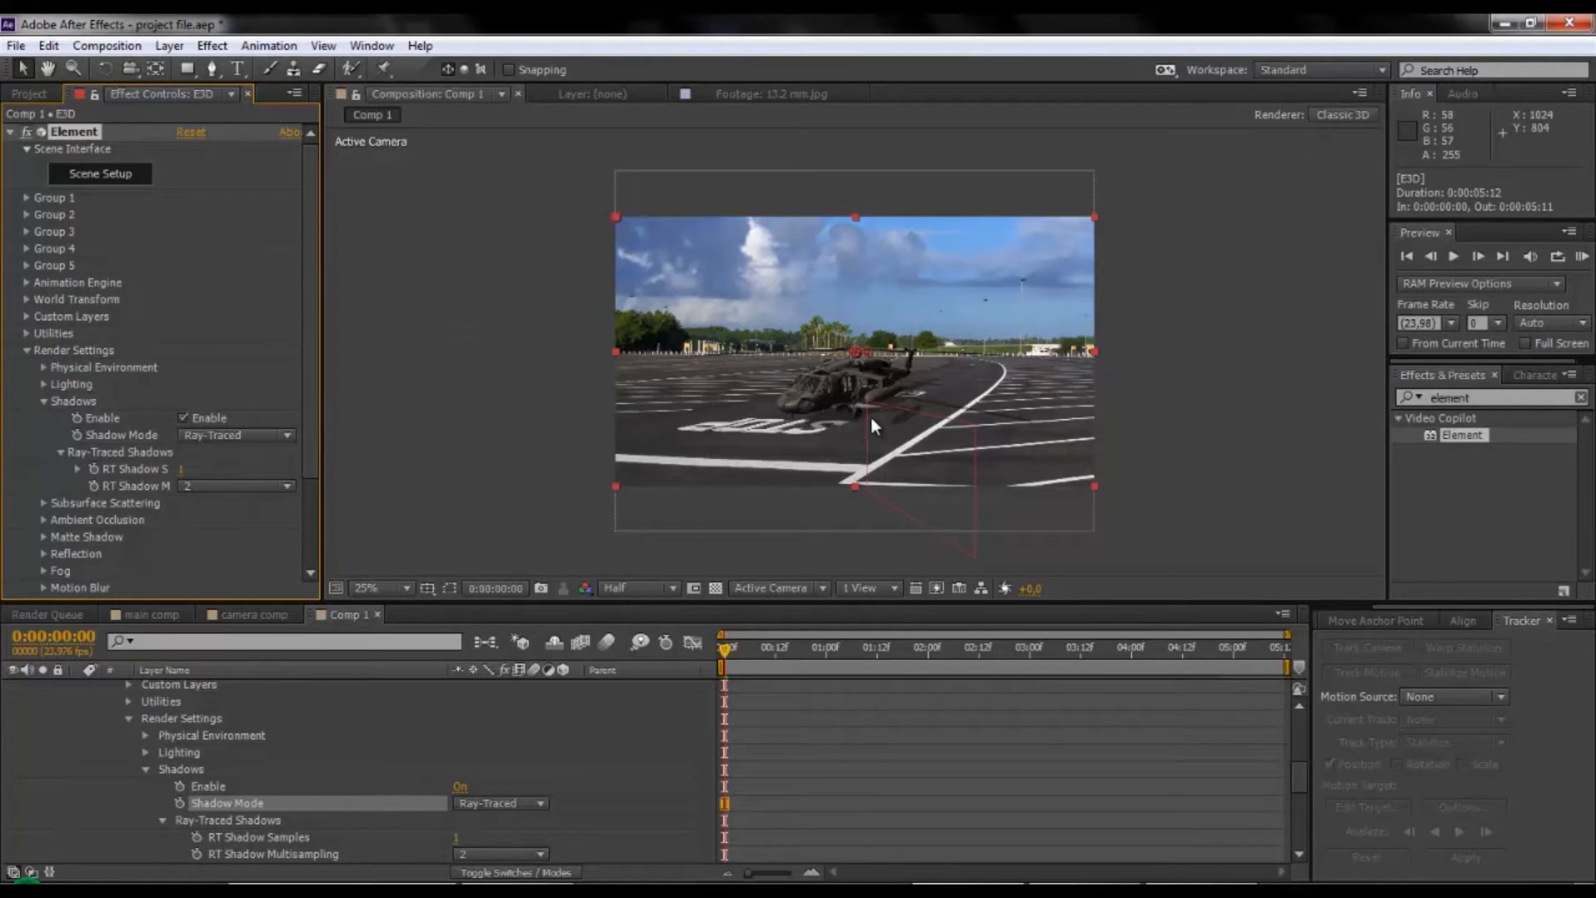
Enable ambient occlusion in the E3D layer's Element render settings and raise the SSAO intensity to about 7.1.
key("period")
scroll(840, 434, "up", 3)
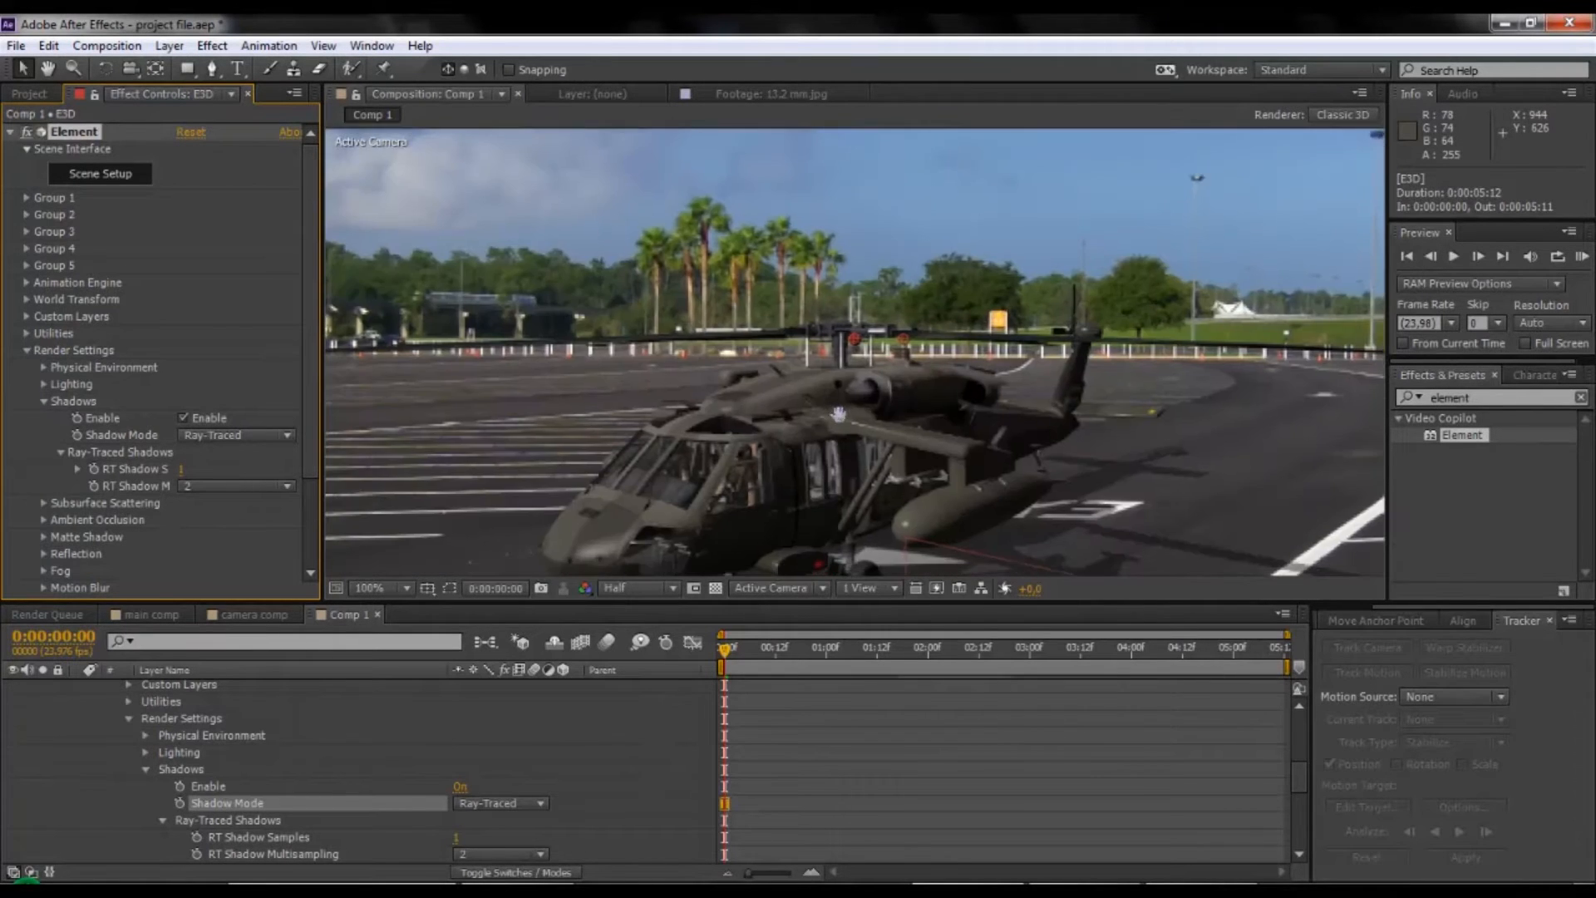
scroll(881, 331, "down", 1)
left_click_drag(949, 446, 974, 404)
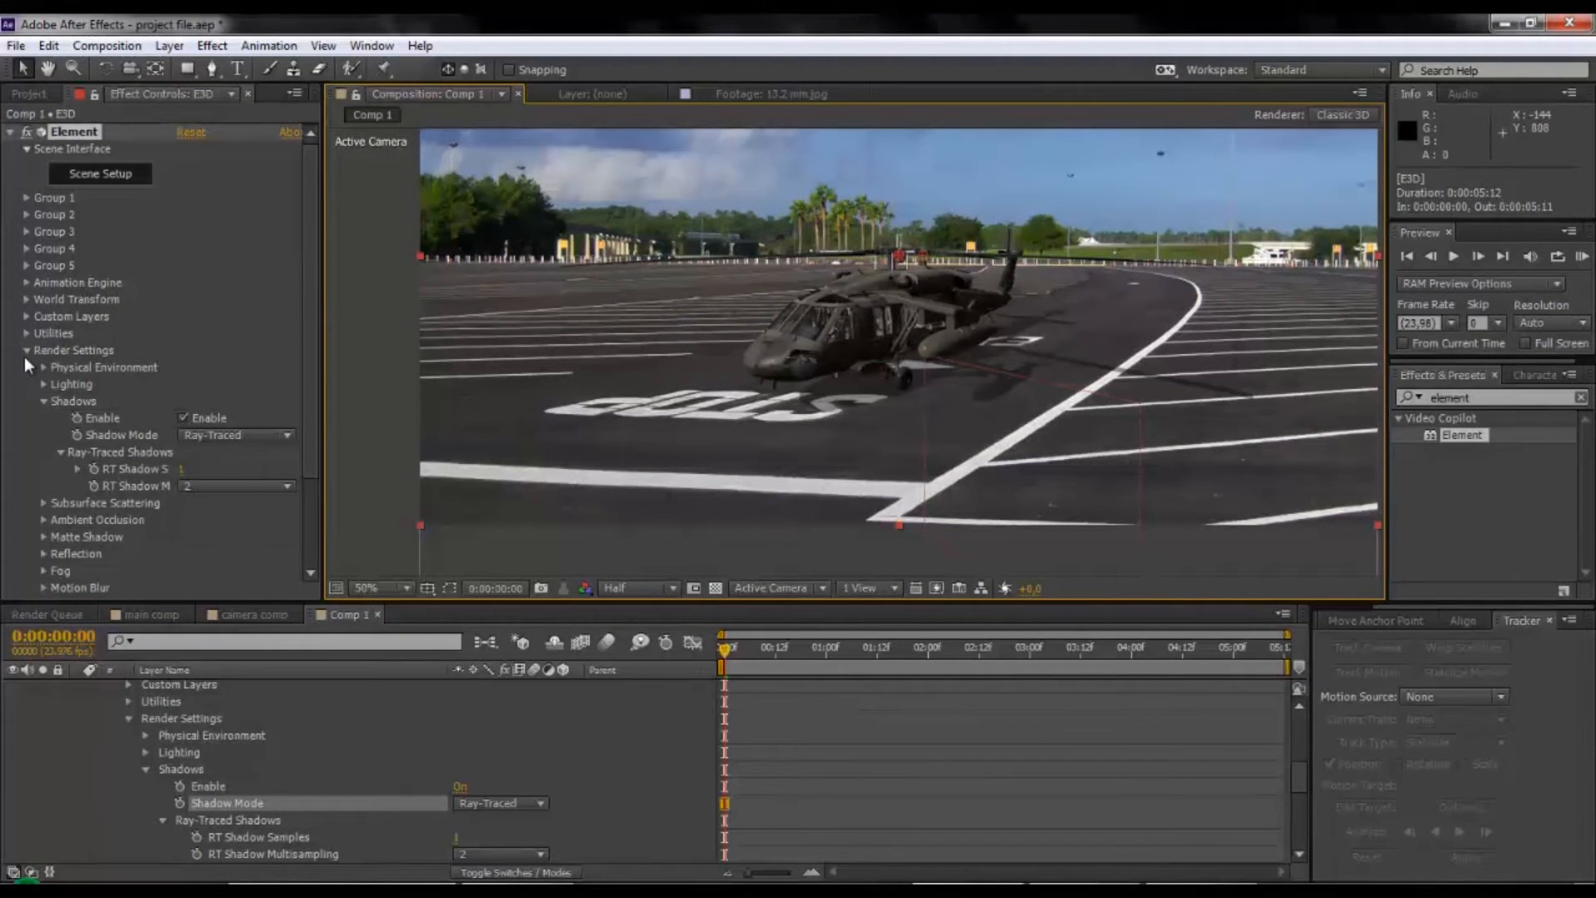
left_click(43, 400)
left_click(45, 435)
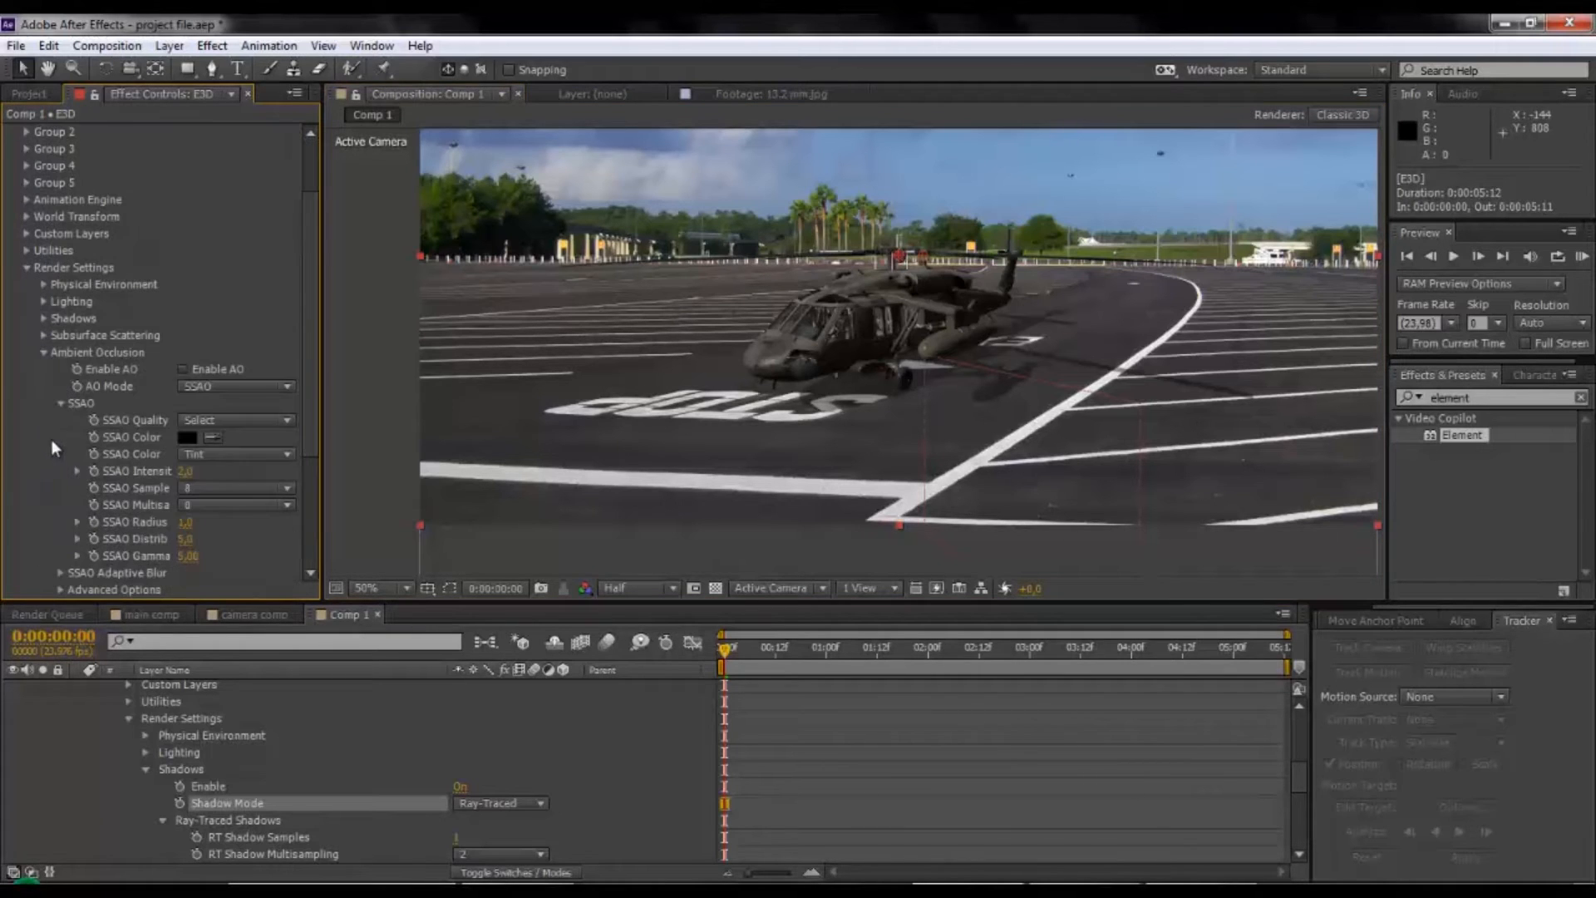
left_click(183, 368)
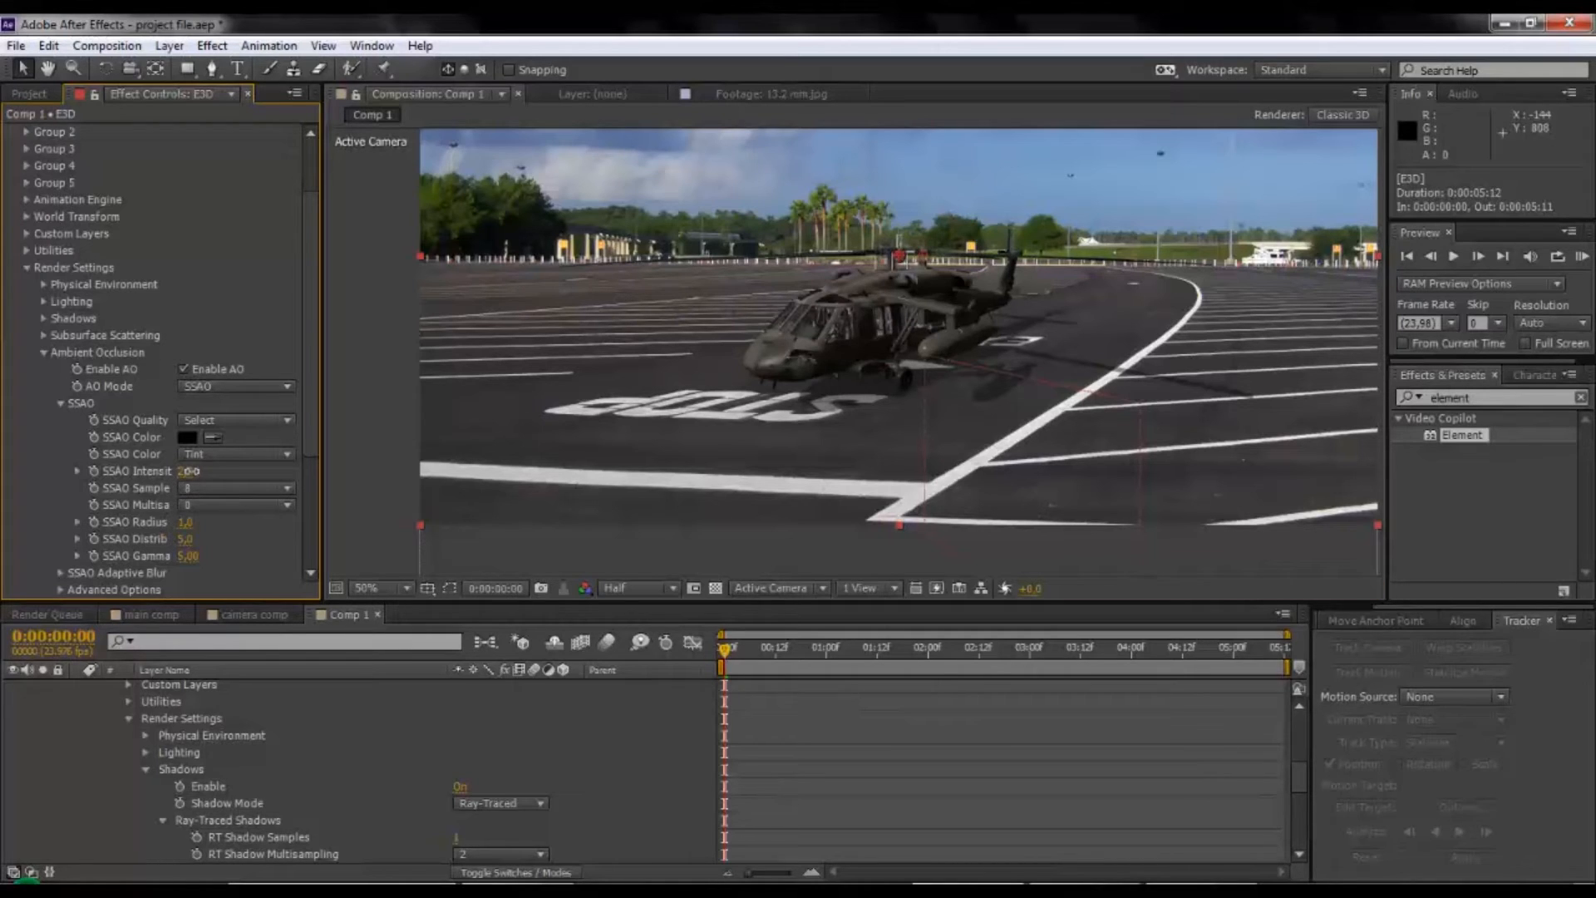
left_click_drag(191, 471, 234, 470)
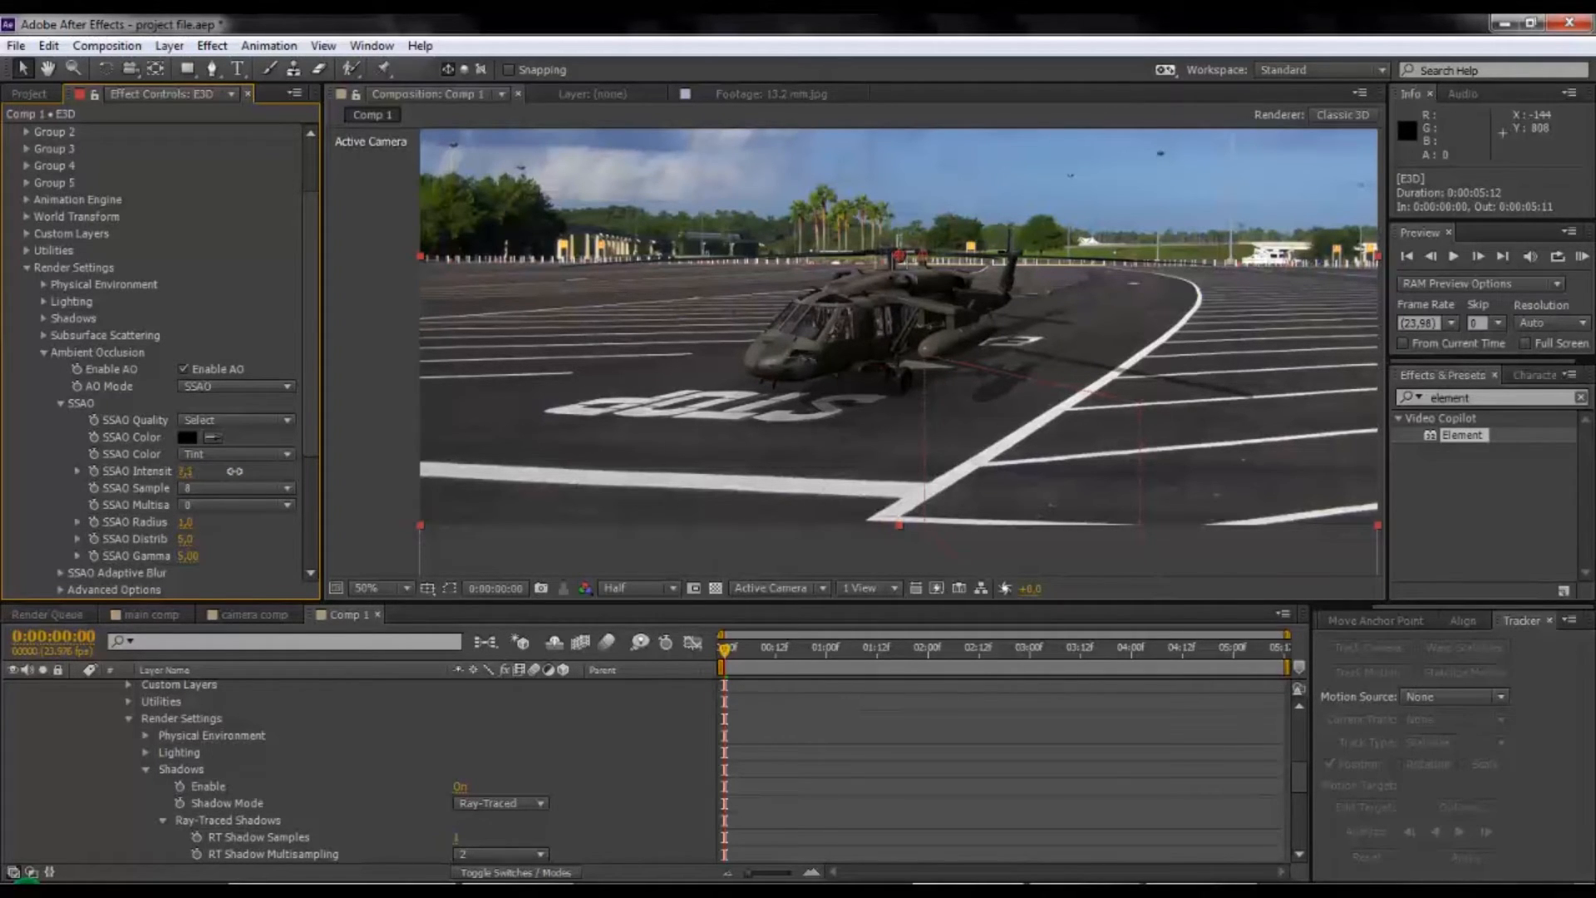
Raise the SSAO radius to about 2.1, increase the SSAO distribution, and strengthen the SSAO intensity further.
mouse_move(184, 522)
left_mouse_down()
mouse_move(238, 538)
mouse_move(180, 539)
mouse_move(190, 547)
left_mouse_up()
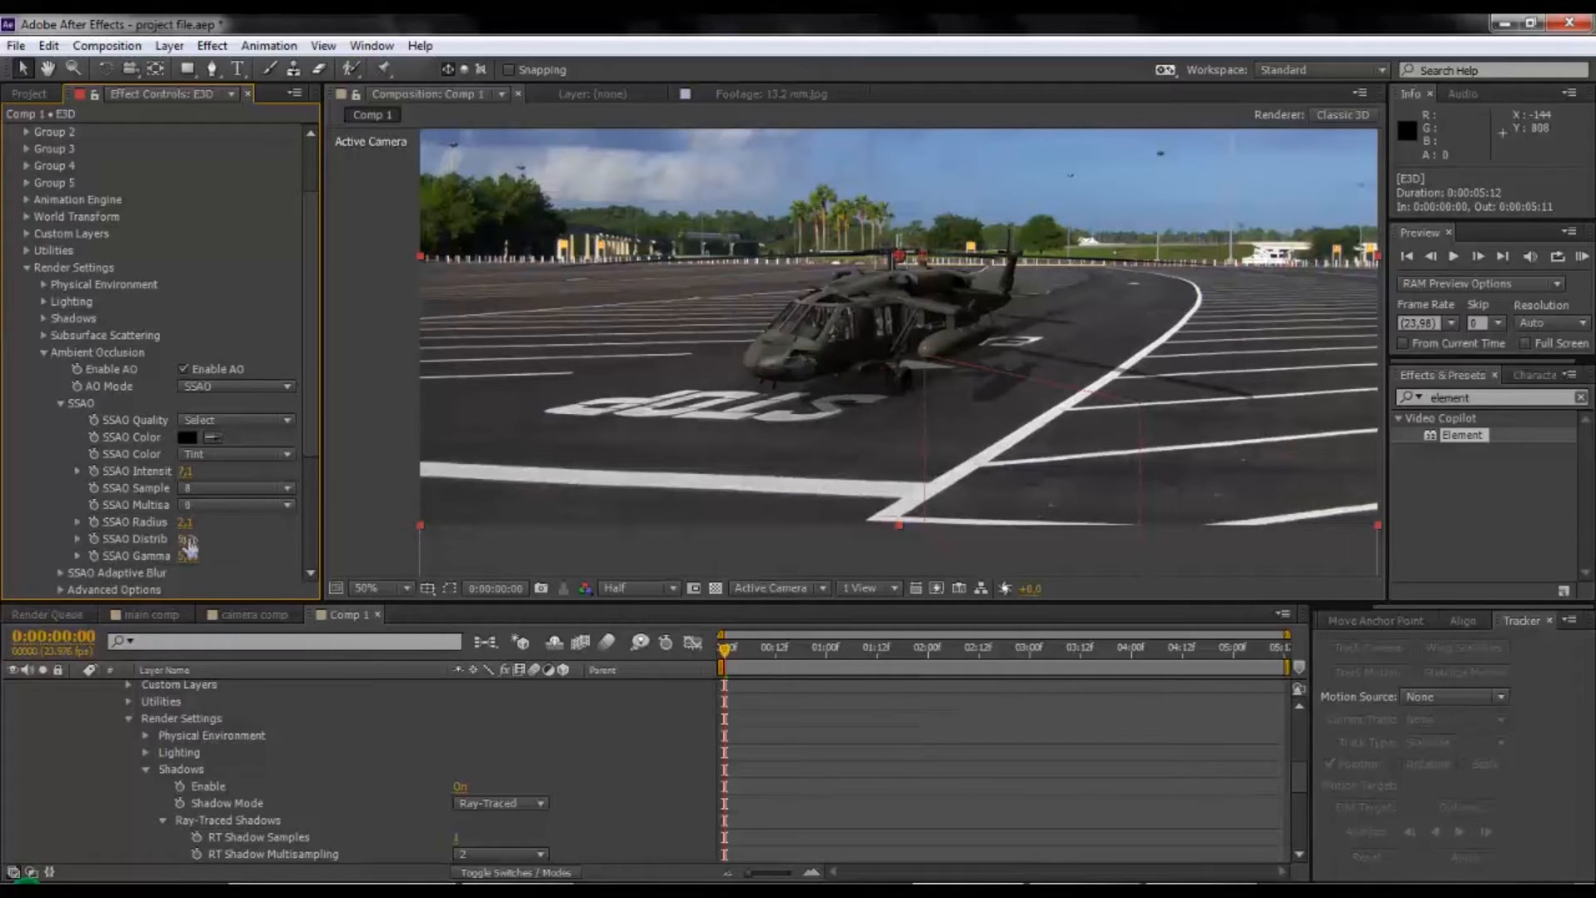
mouse_move(184, 470)
left_mouse_down()
mouse_move(291, 474)
mouse_move(184, 475)
mouse_move(189, 527)
mouse_move(263, 525)
mouse_move(242, 525)
left_mouse_up()
left_click(44, 353)
scroll(33, 341, "up", 2)
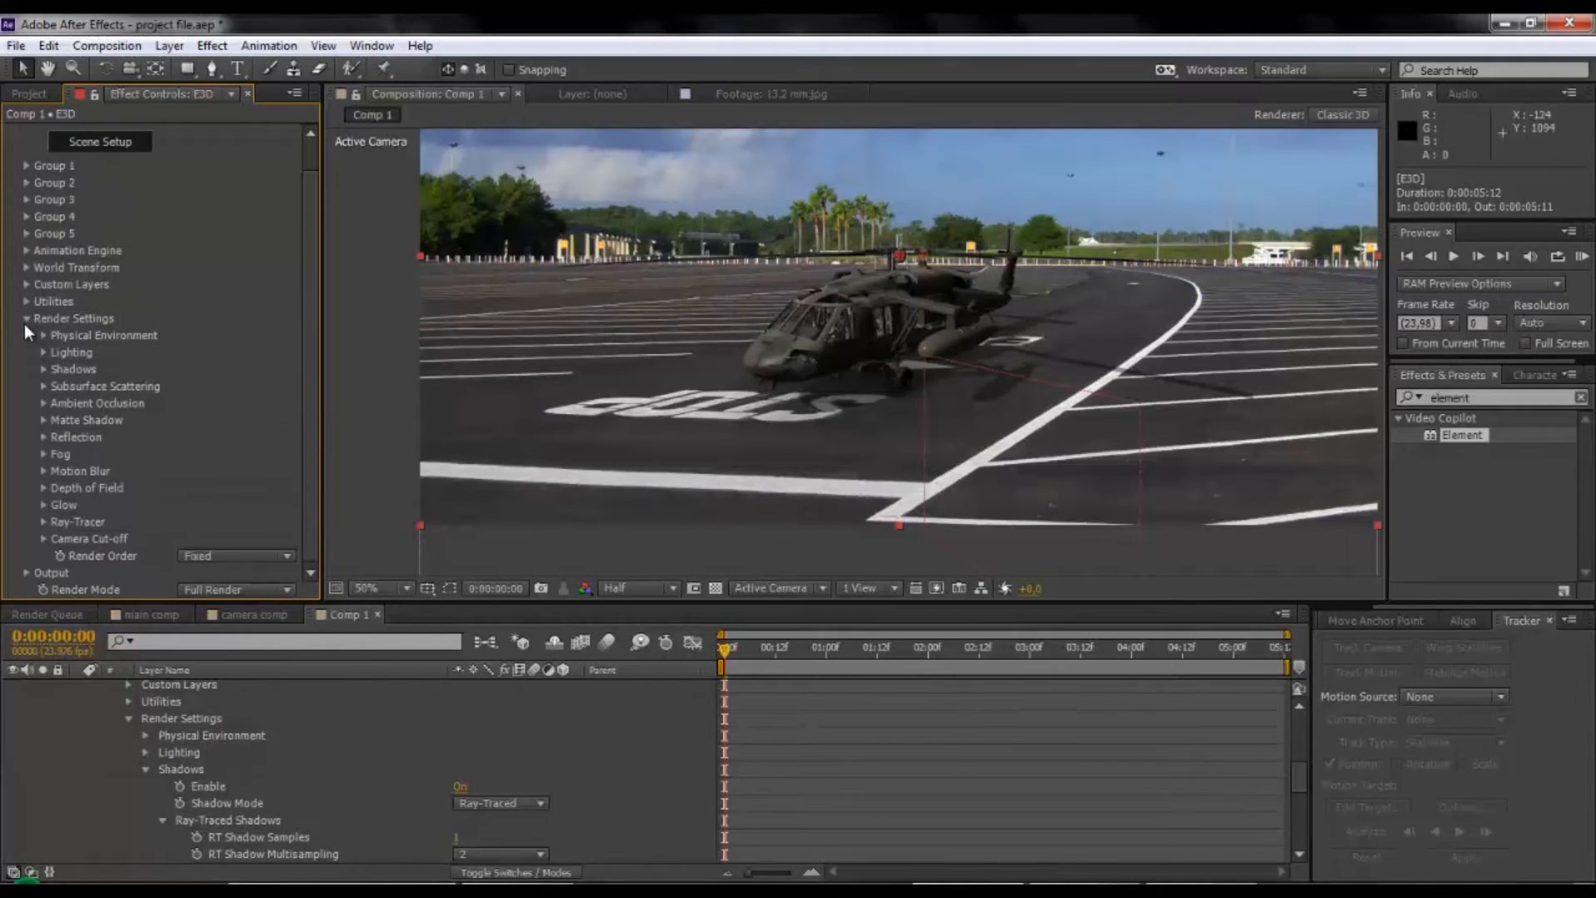
left_click(23, 321)
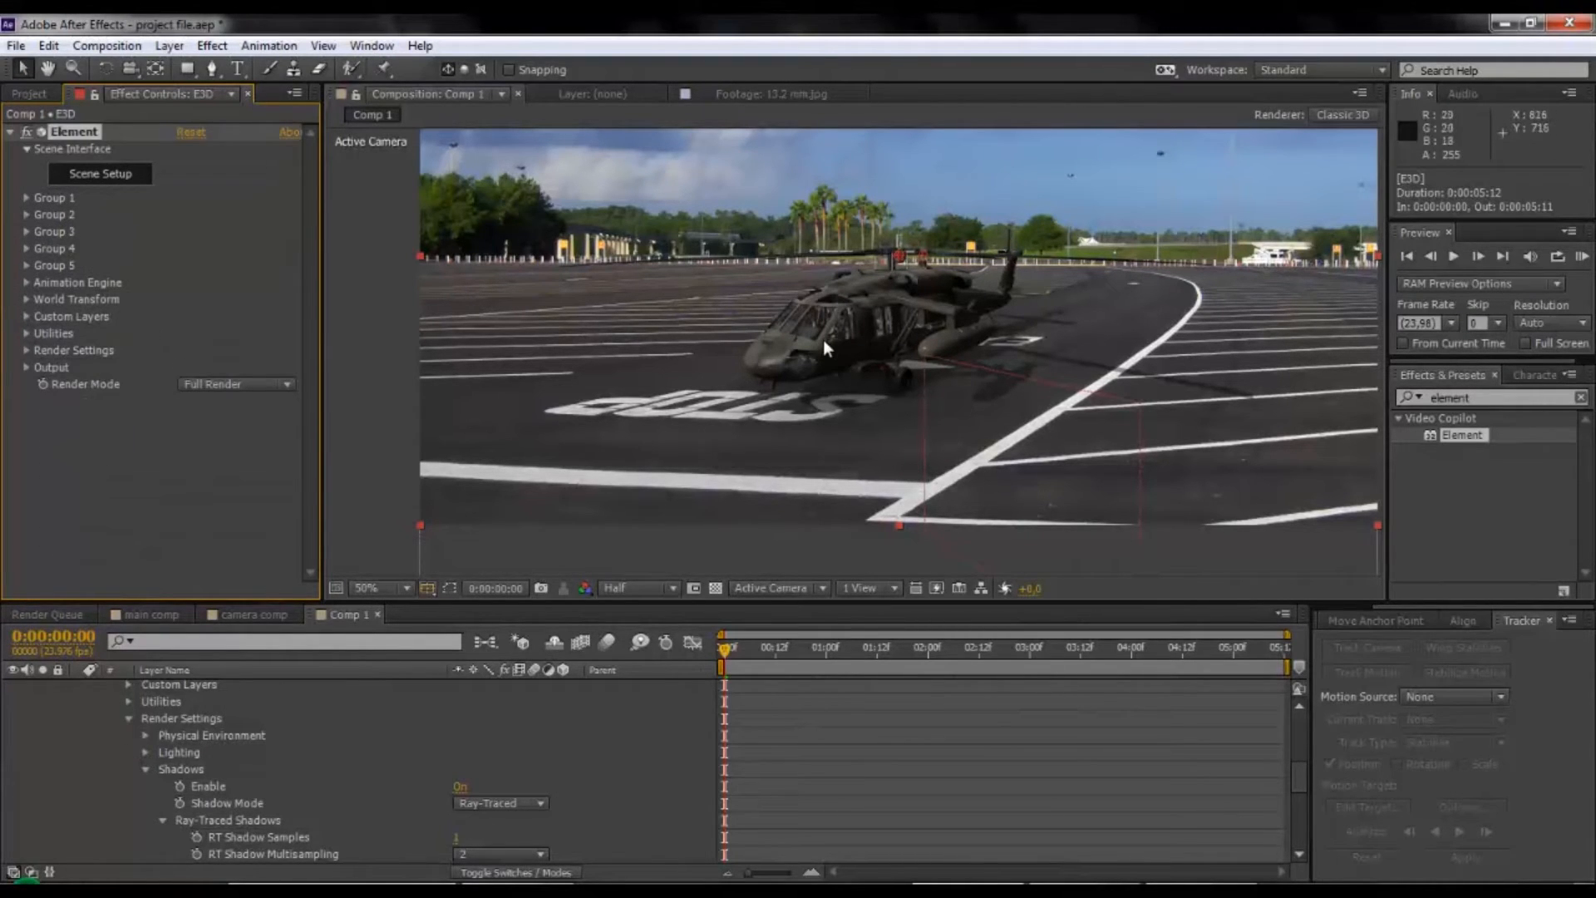
Scale the Helicopter Null to about 514% and fit the composition in the viewer.
scroll(822, 339, "down", 2)
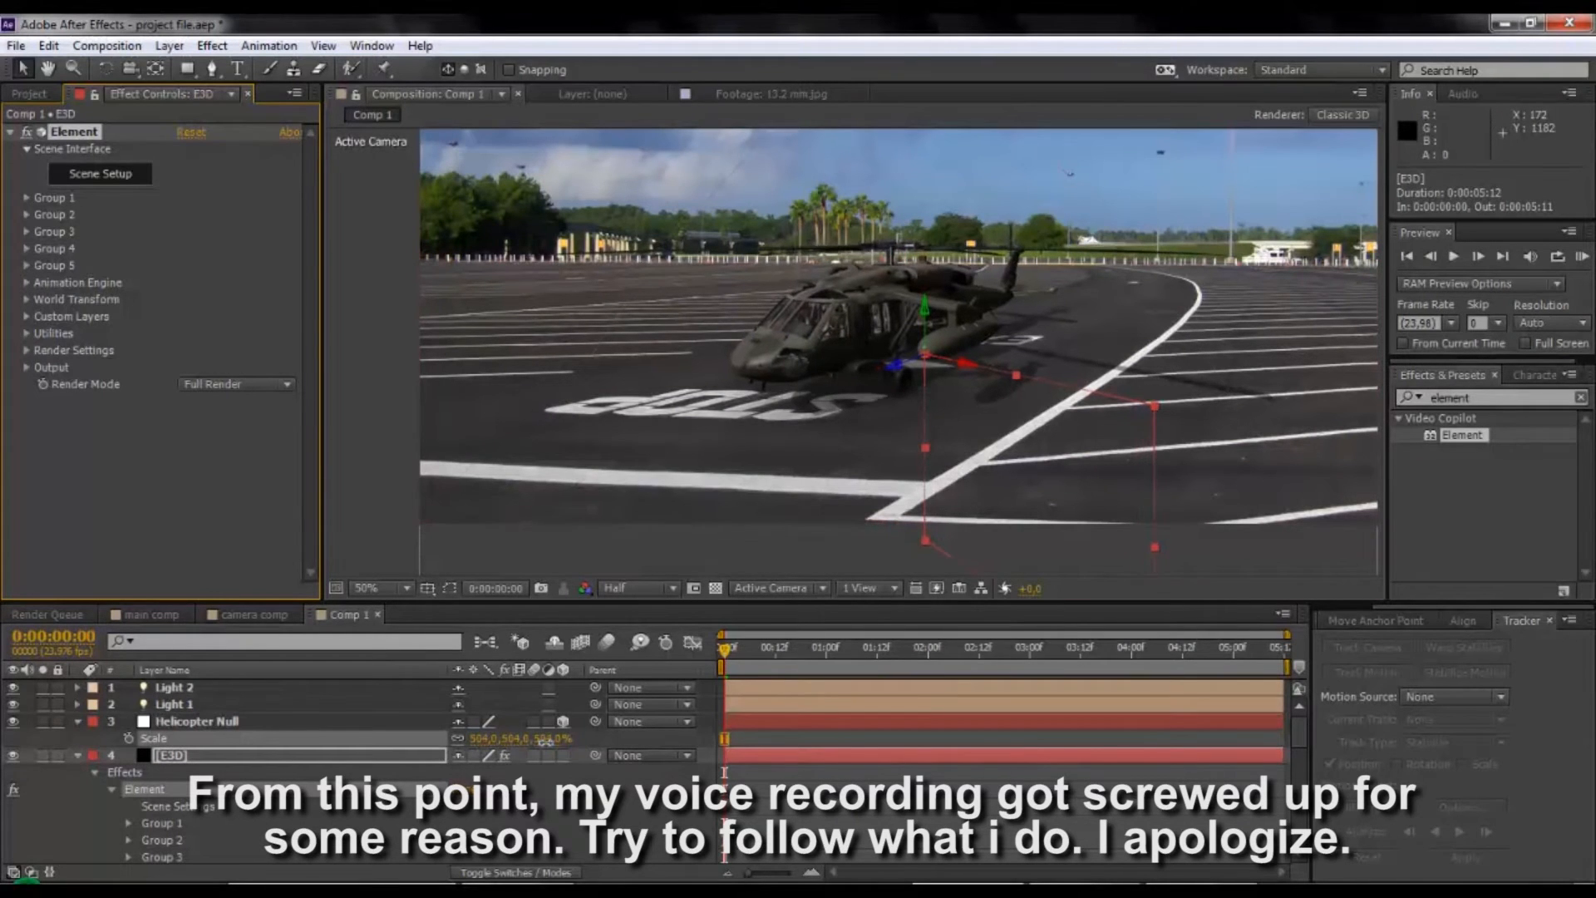
left_click_drag(545, 742, 553, 742)
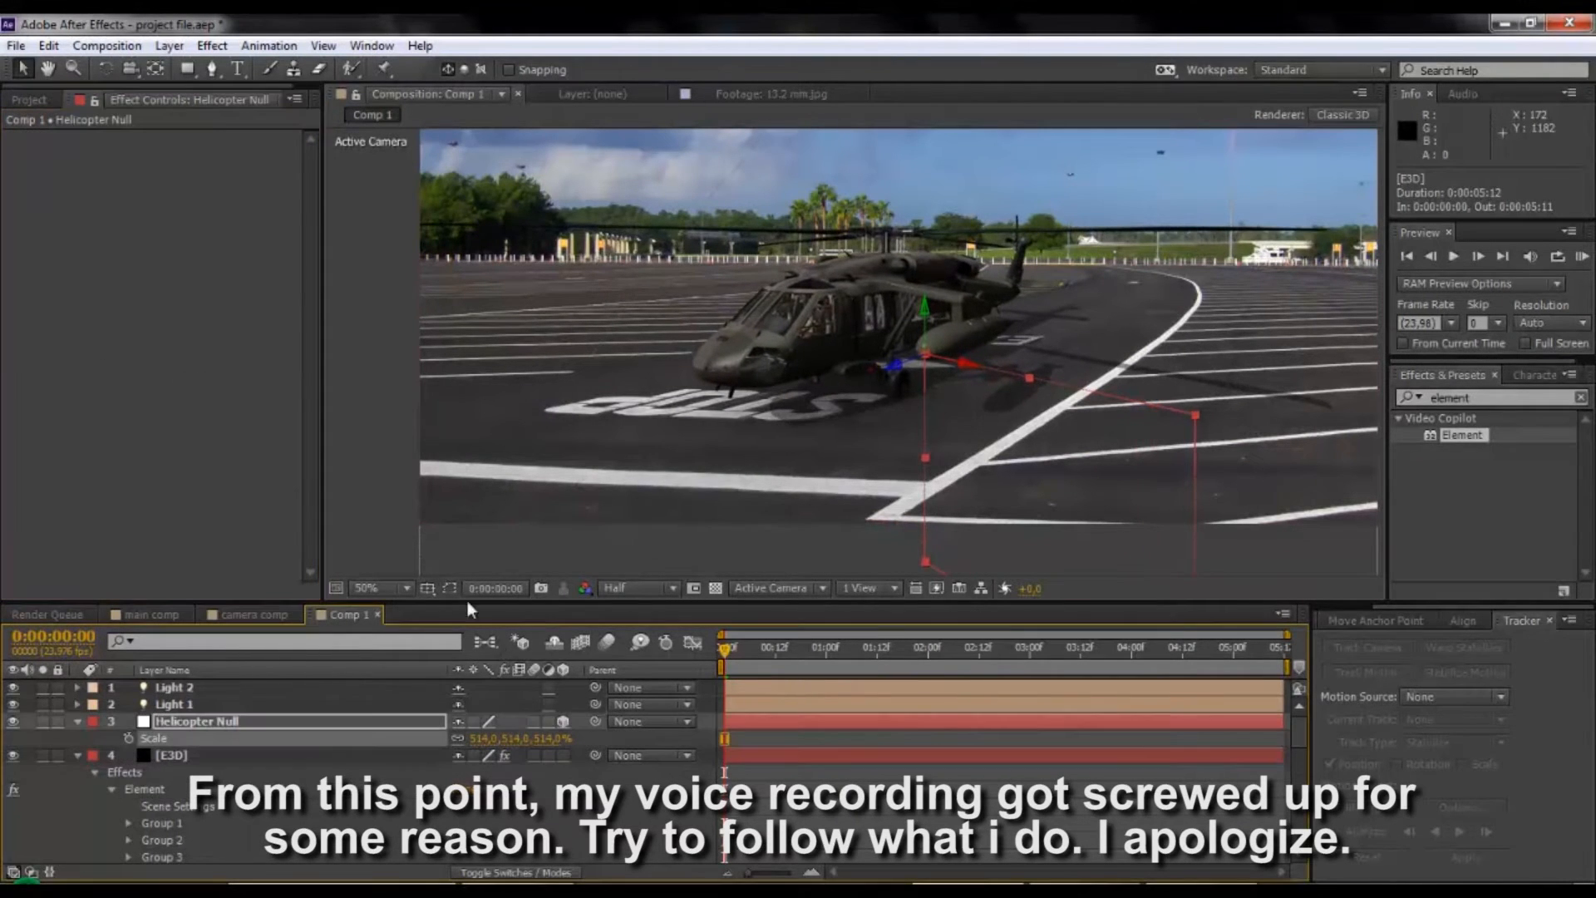
left_click(376, 588)
left_click(385, 243)
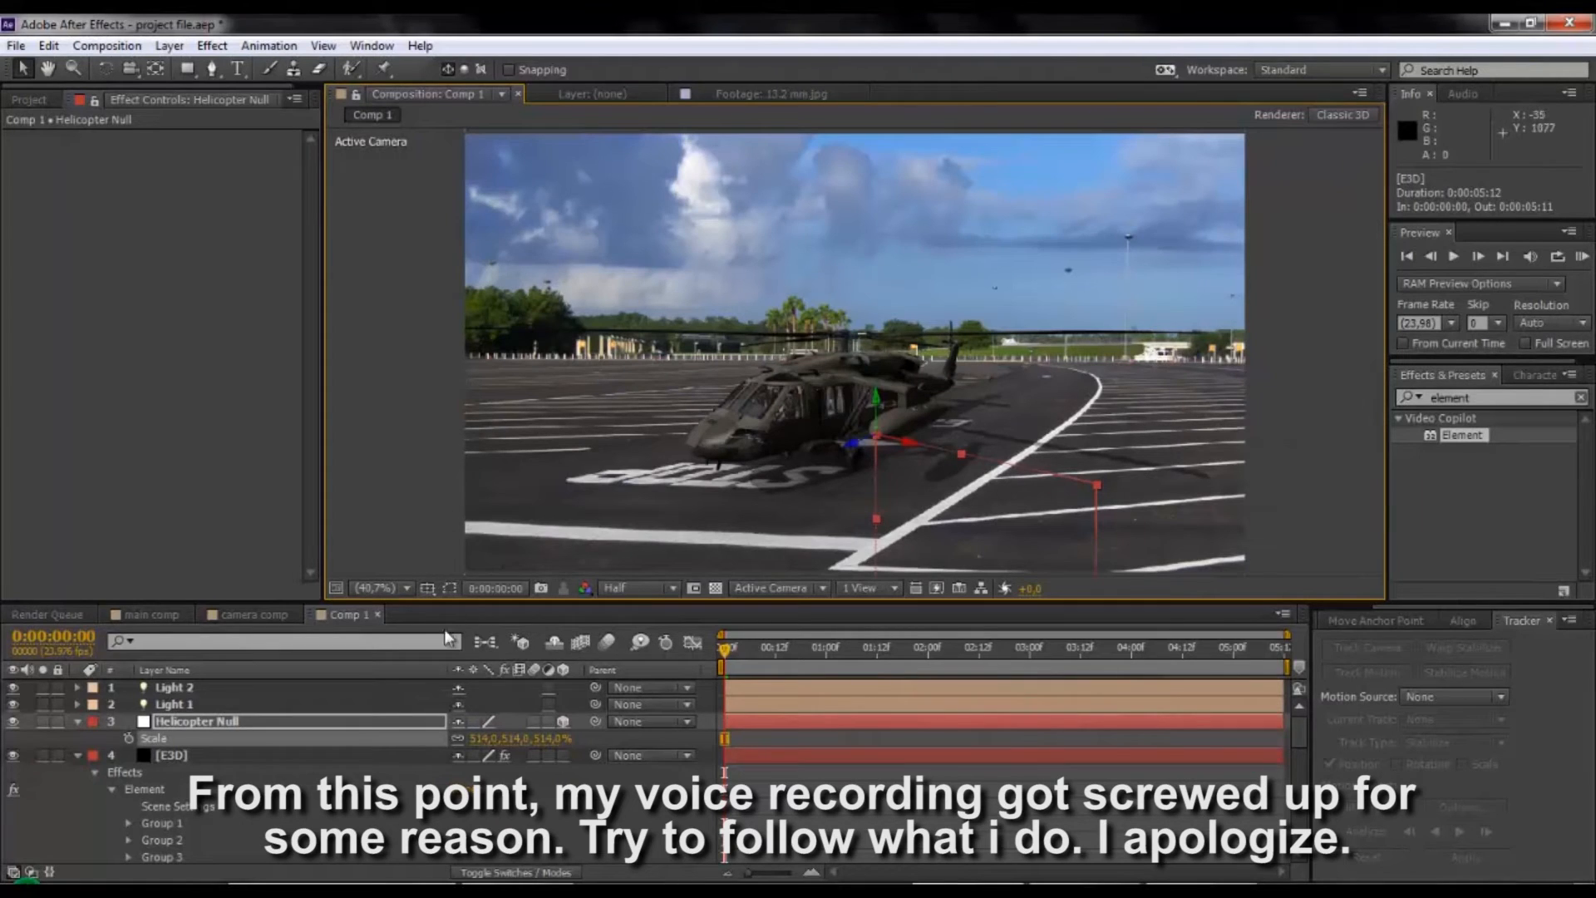
Scale the Helicopter Null to 523% and move the helicopter farther back on the parking lot, behind the STOP marking.
left_click_drag(485, 736, 492, 743)
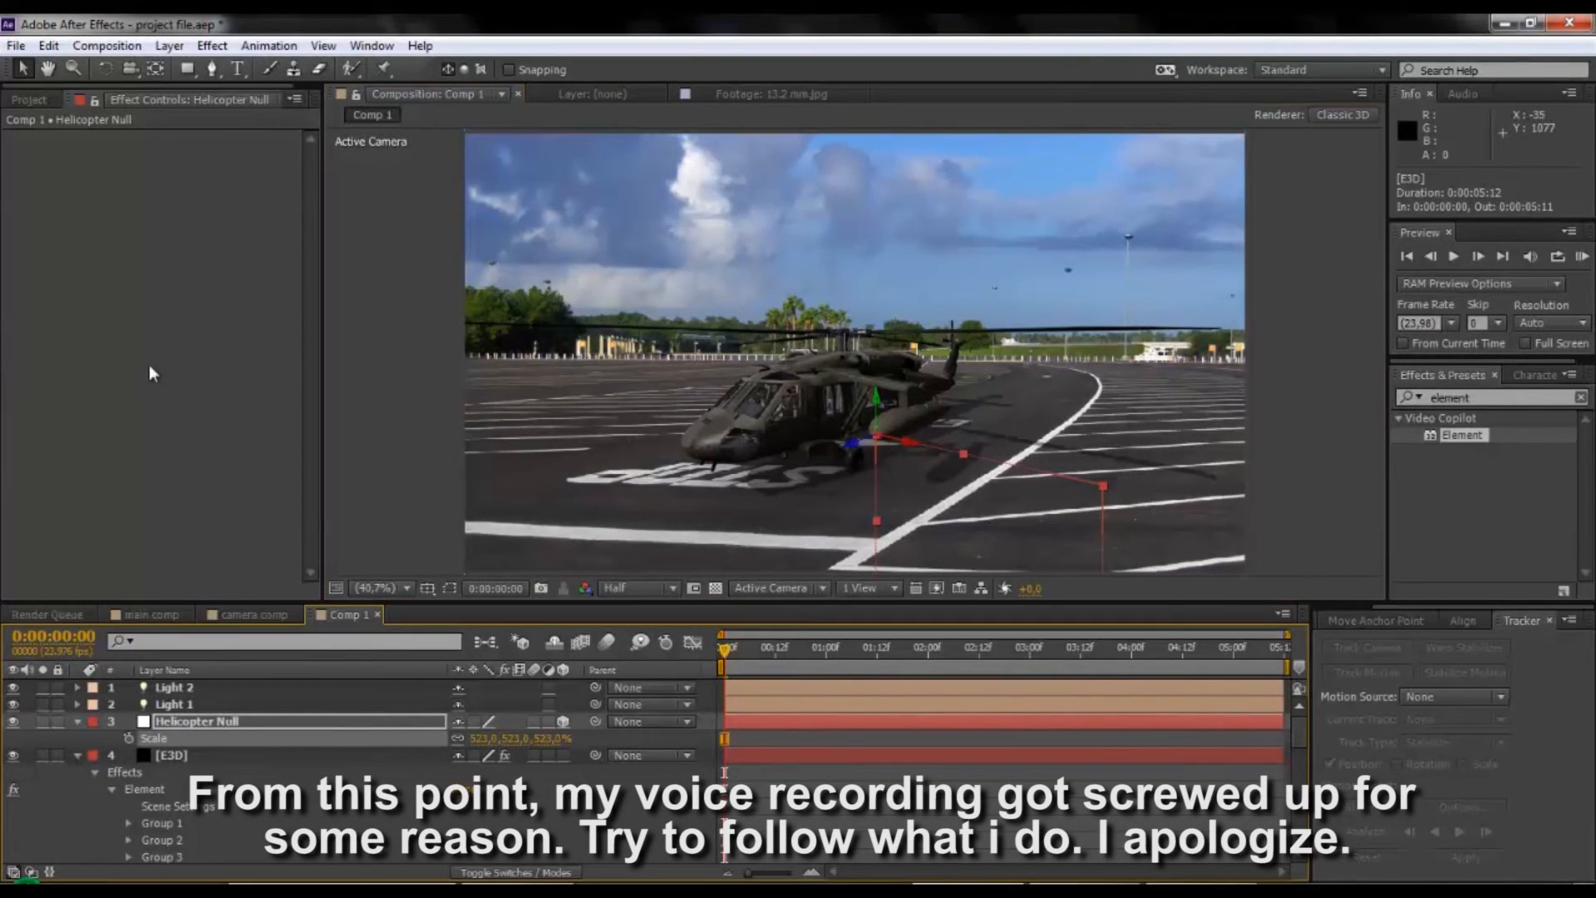
left_click_drag(847, 453, 910, 434)
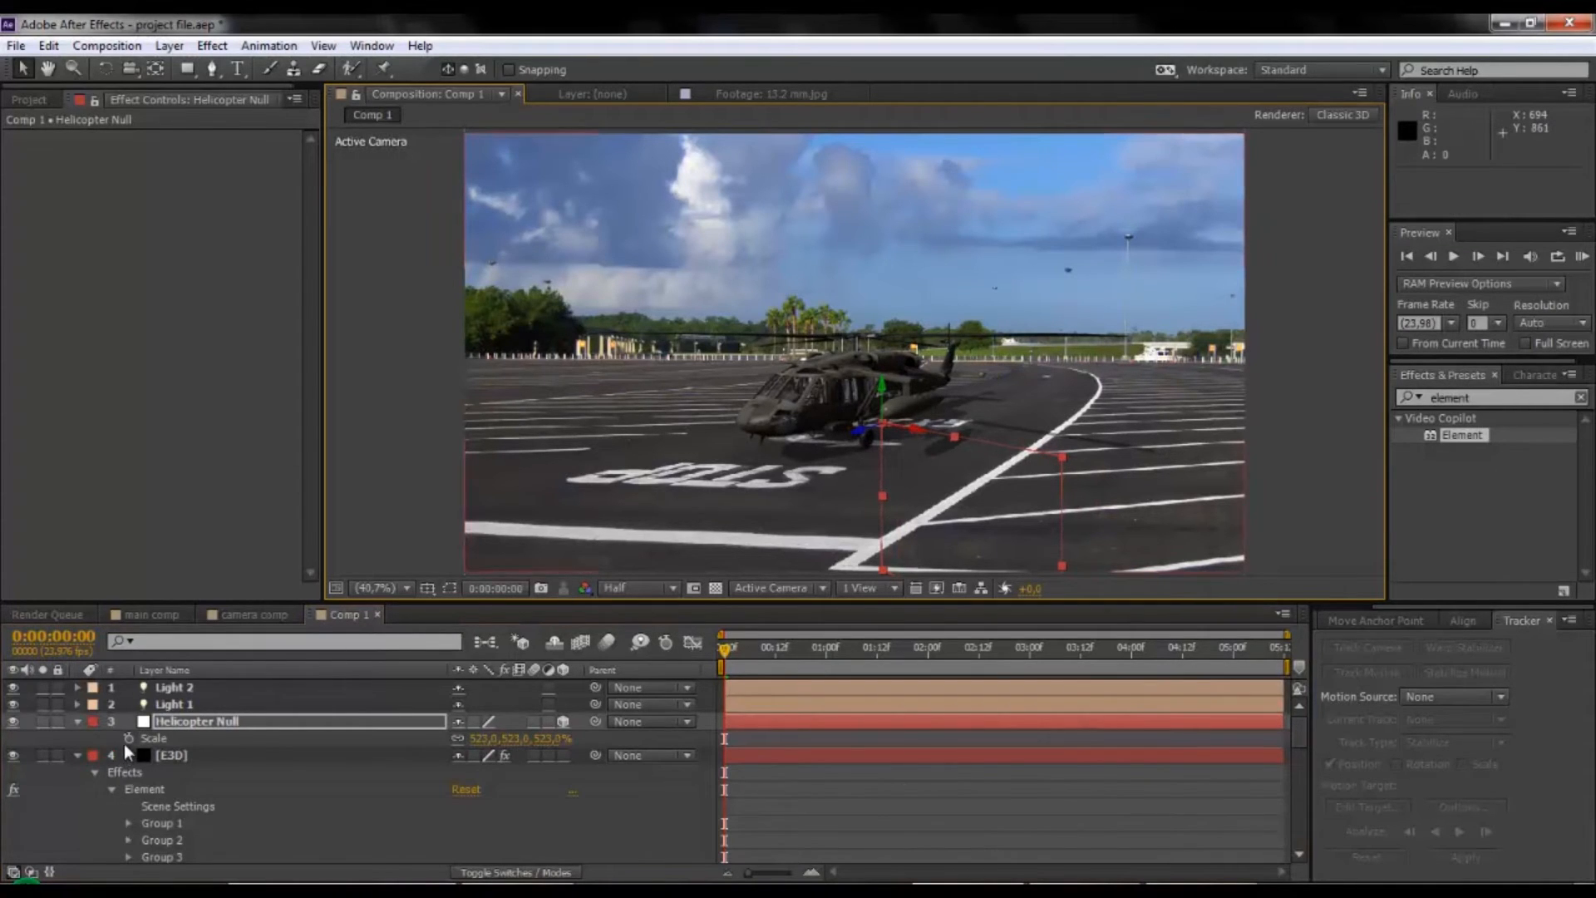
Add the expression time*1200 to the Z rotation of Channel 1 in the E3D layer's Group 1 aux channels.
left_click(78, 755)
left_click(169, 757)
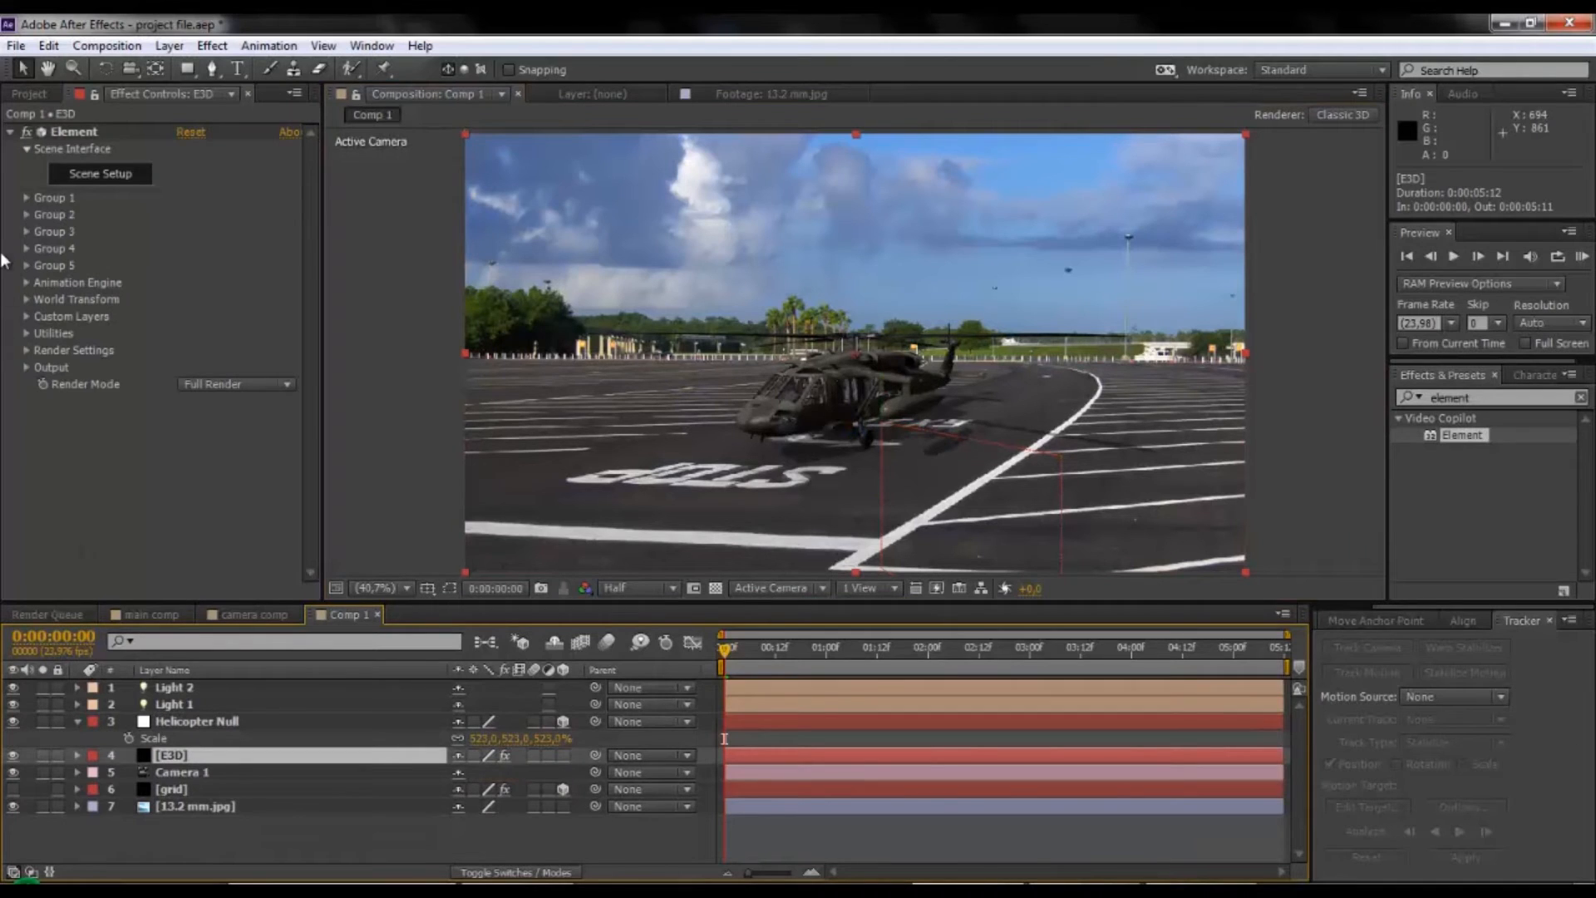
left_click(27, 199)
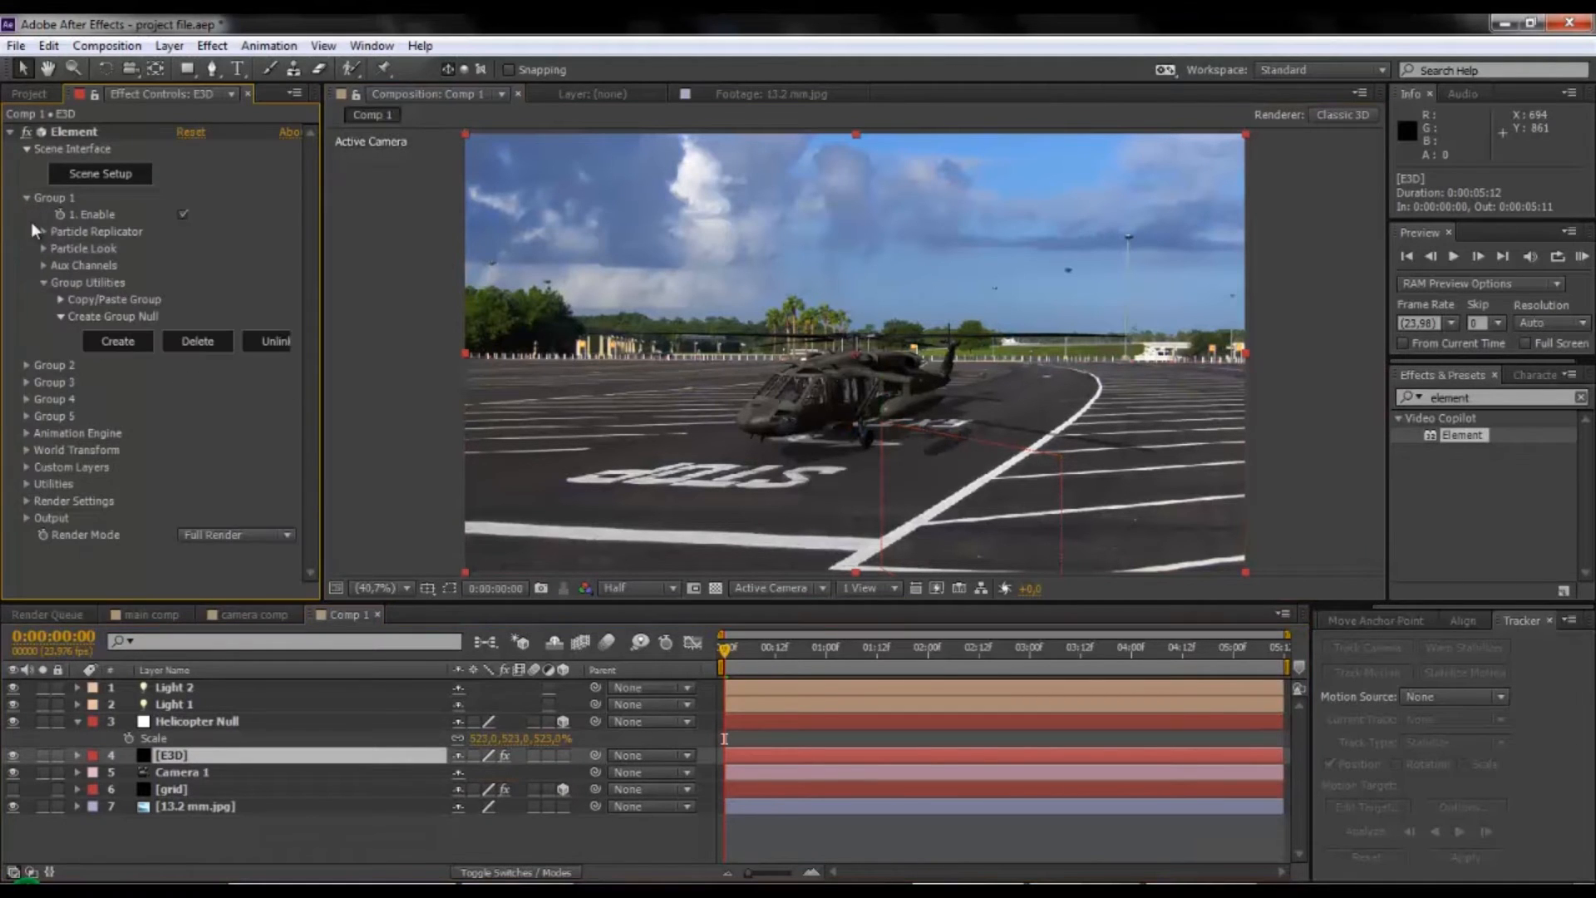
left_click(44, 283)
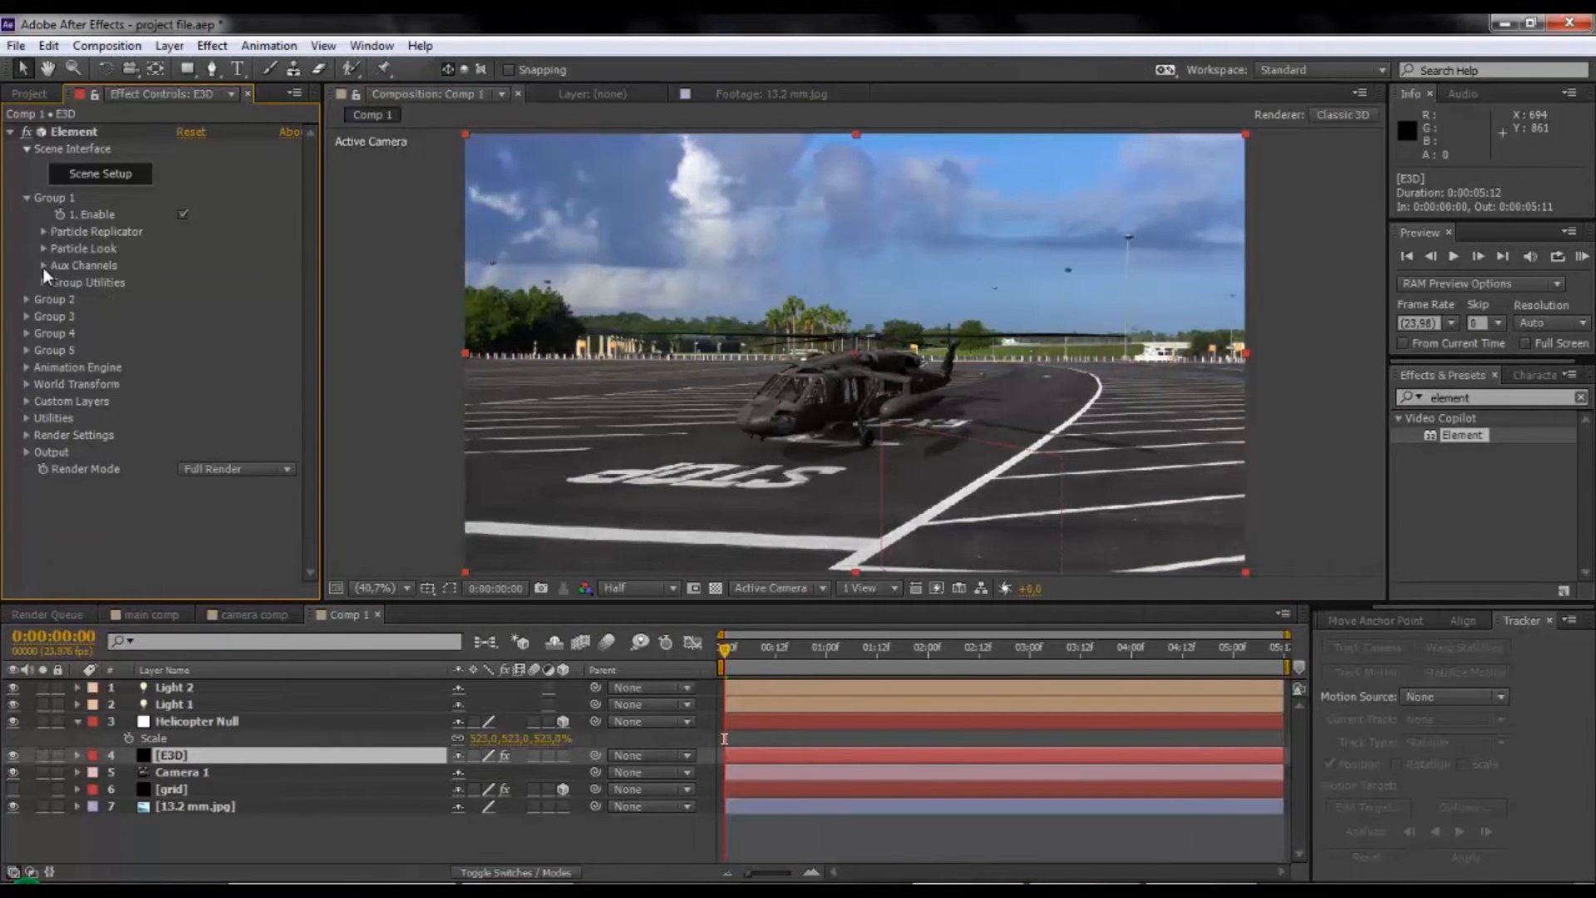
left_click(44, 266)
left_click(59, 283)
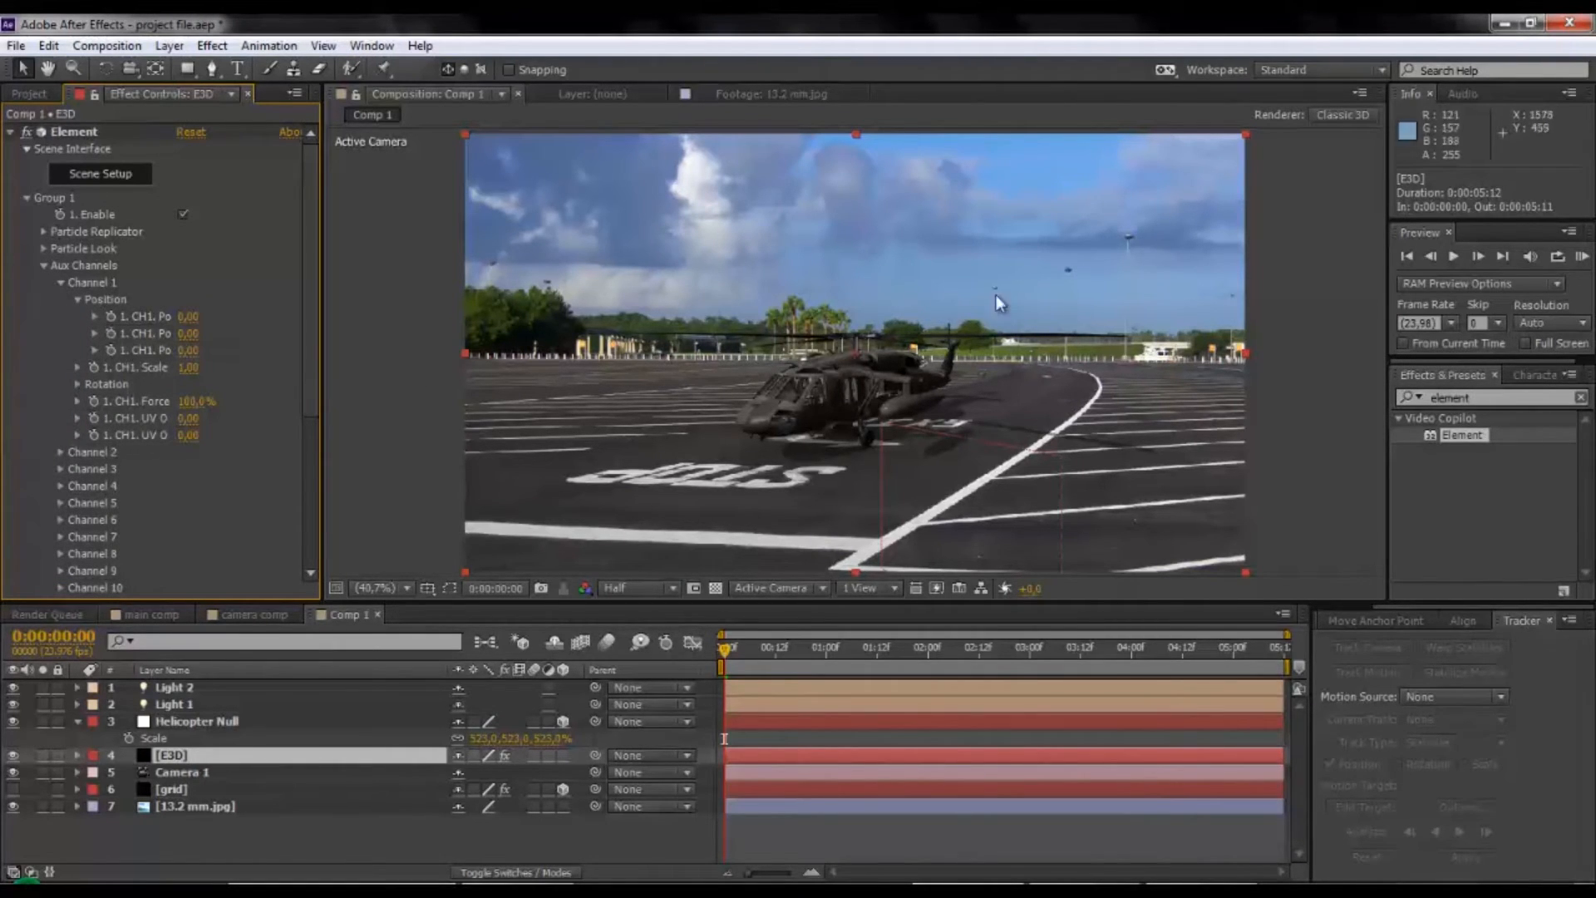
left_click(77, 384)
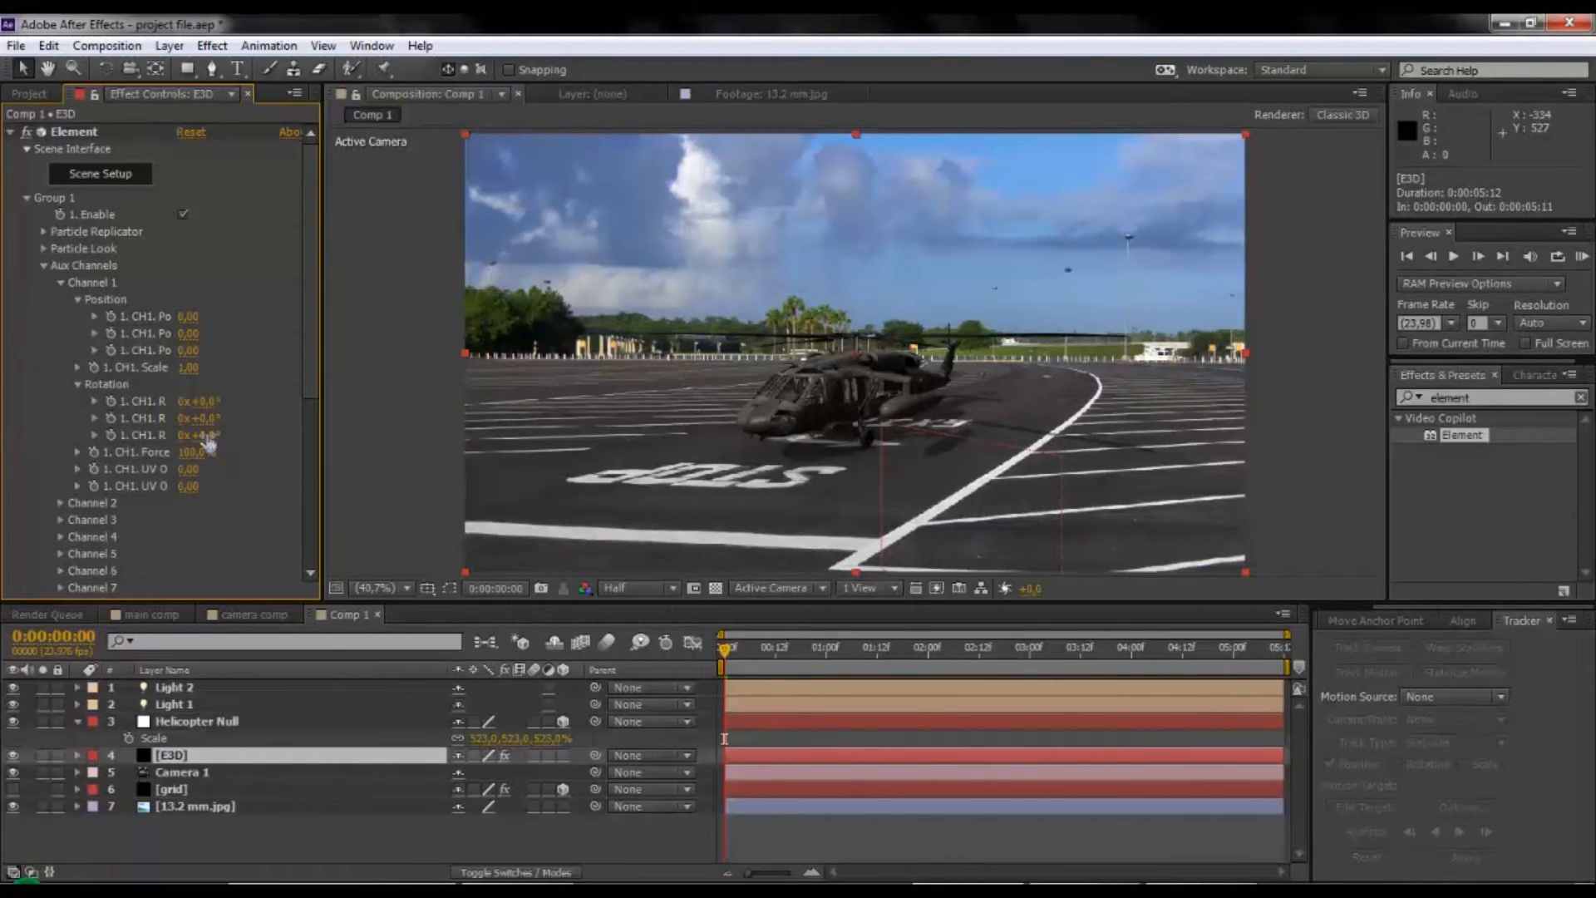
left_click_drag(204, 435, 340, 440)
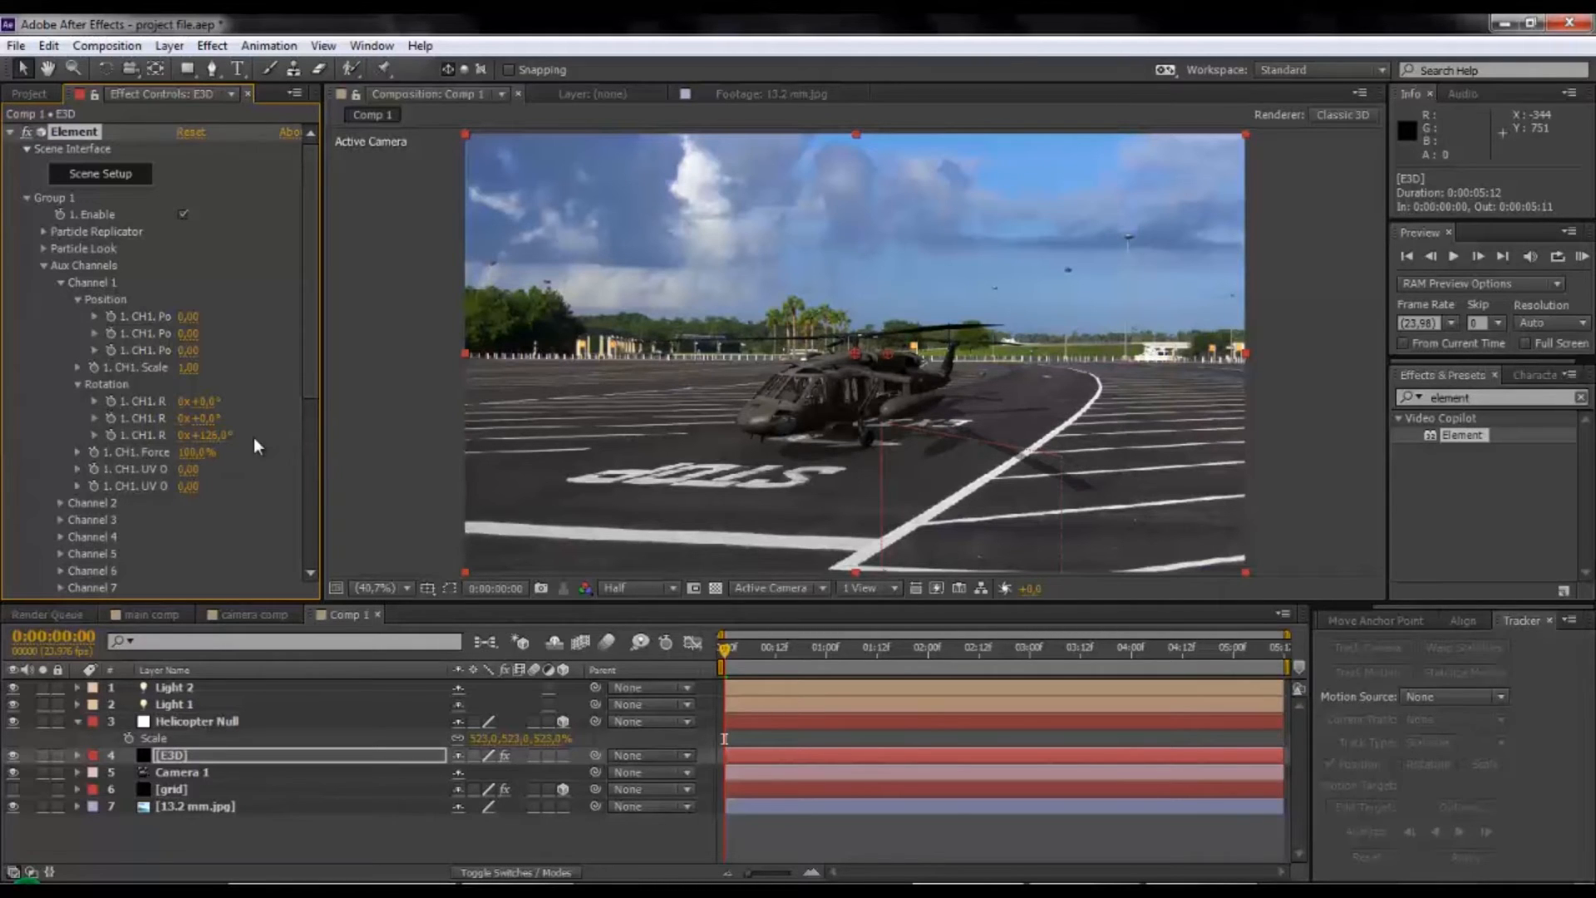
key("ctrl+z")
left_click(112, 435, "alt")
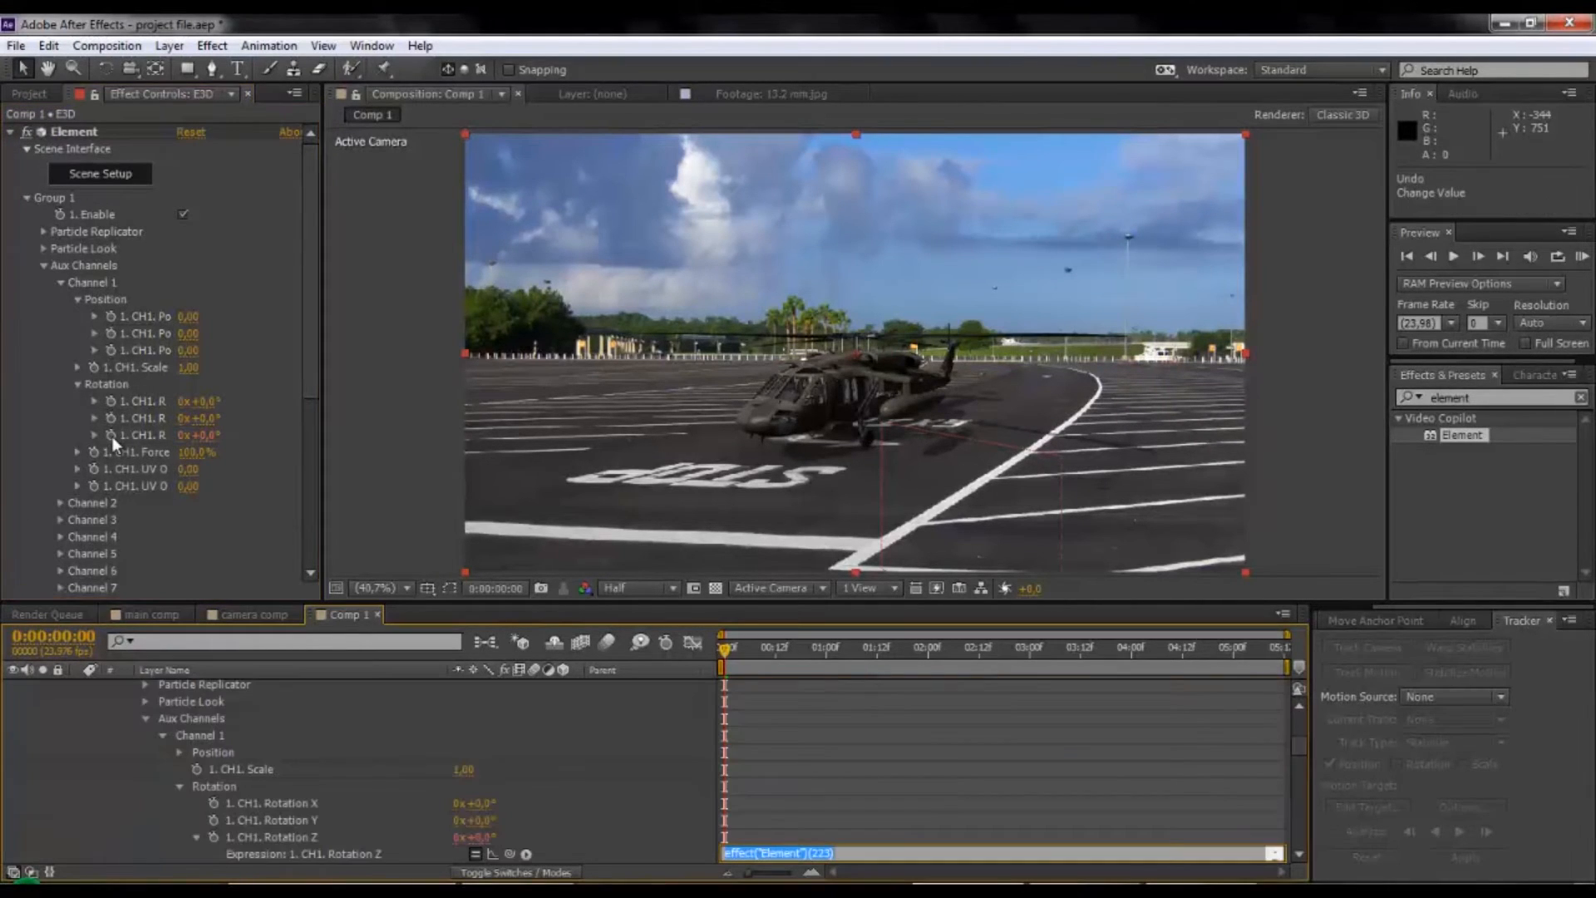
type("time*1200")
left_click(751, 838)
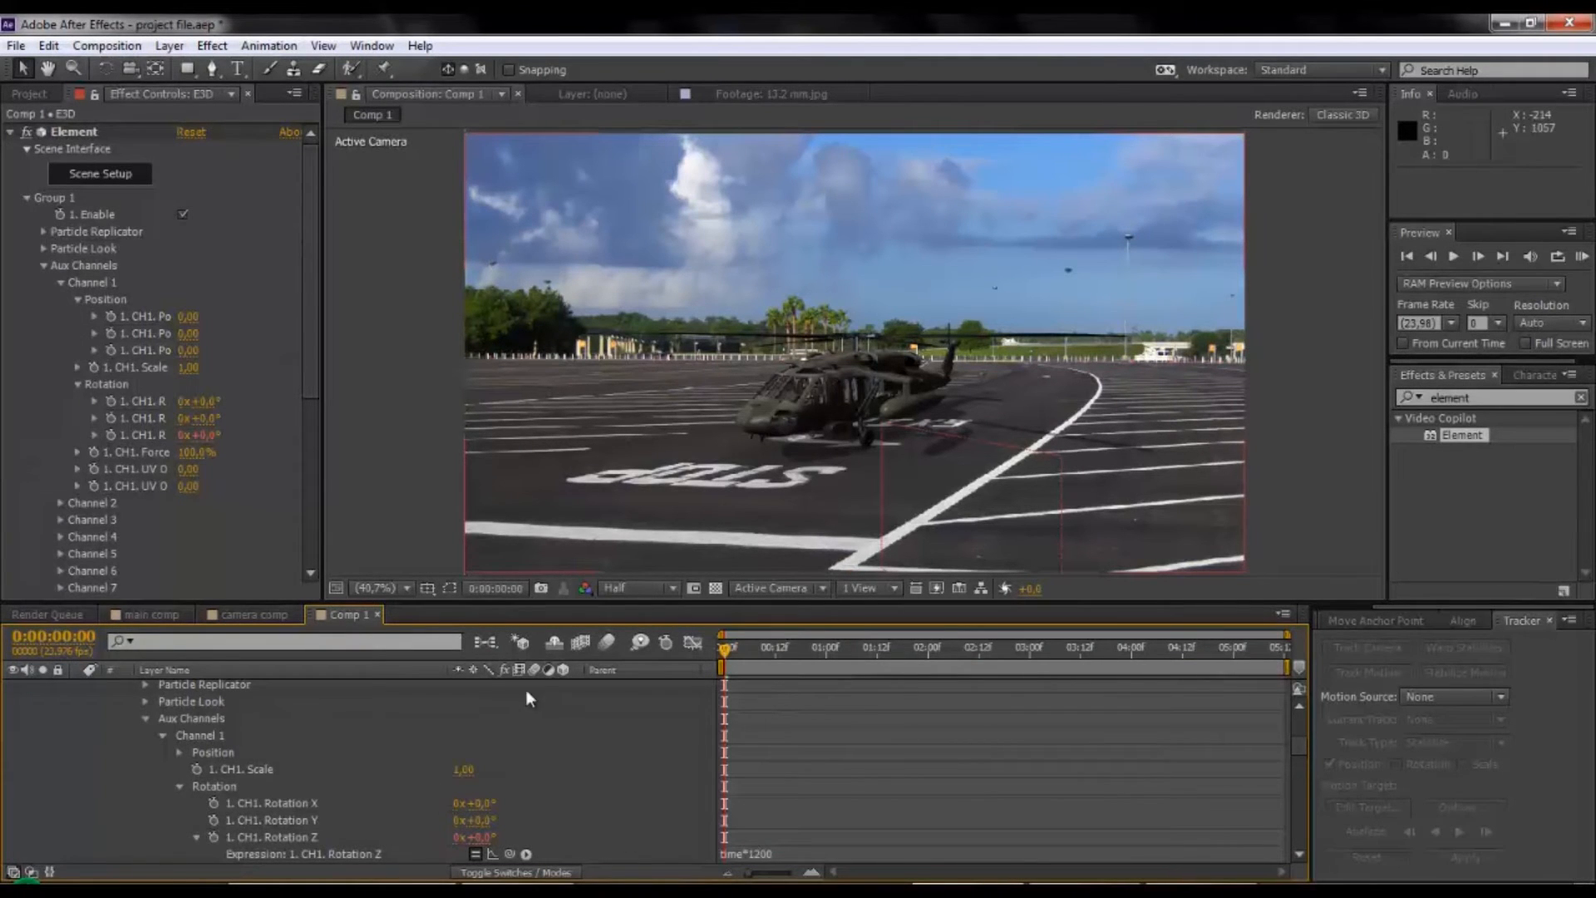
Enable motion blur for the composition and the E3D layer, and check the main rotor at frame 4.
left_click(606, 641)
scroll(330, 772, "up", 3)
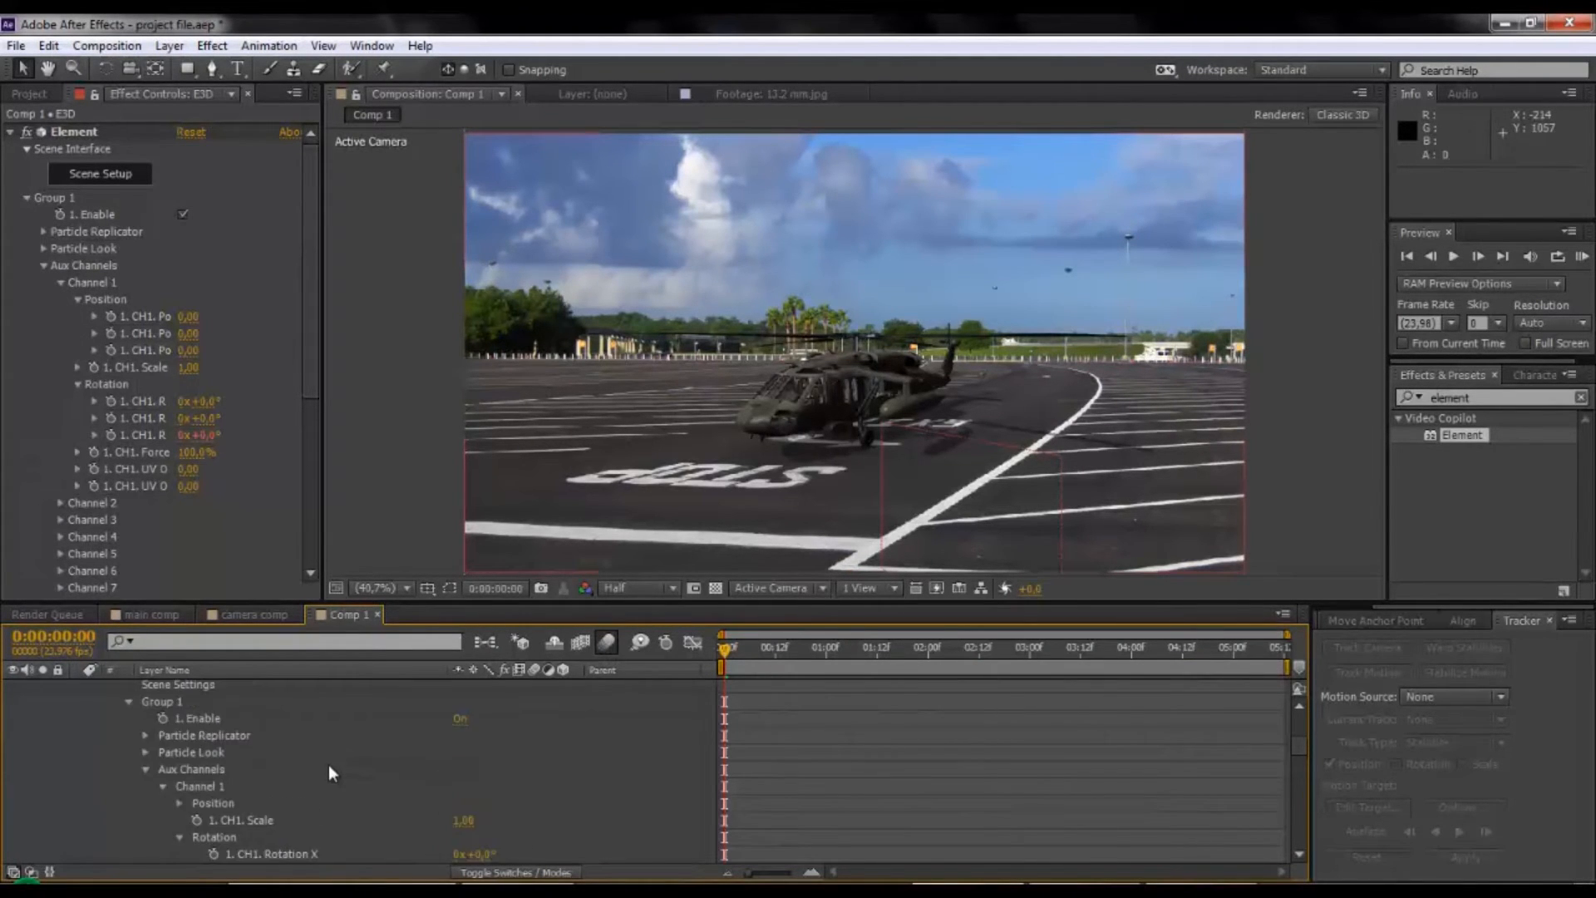
scroll(330, 772, "up", 7)
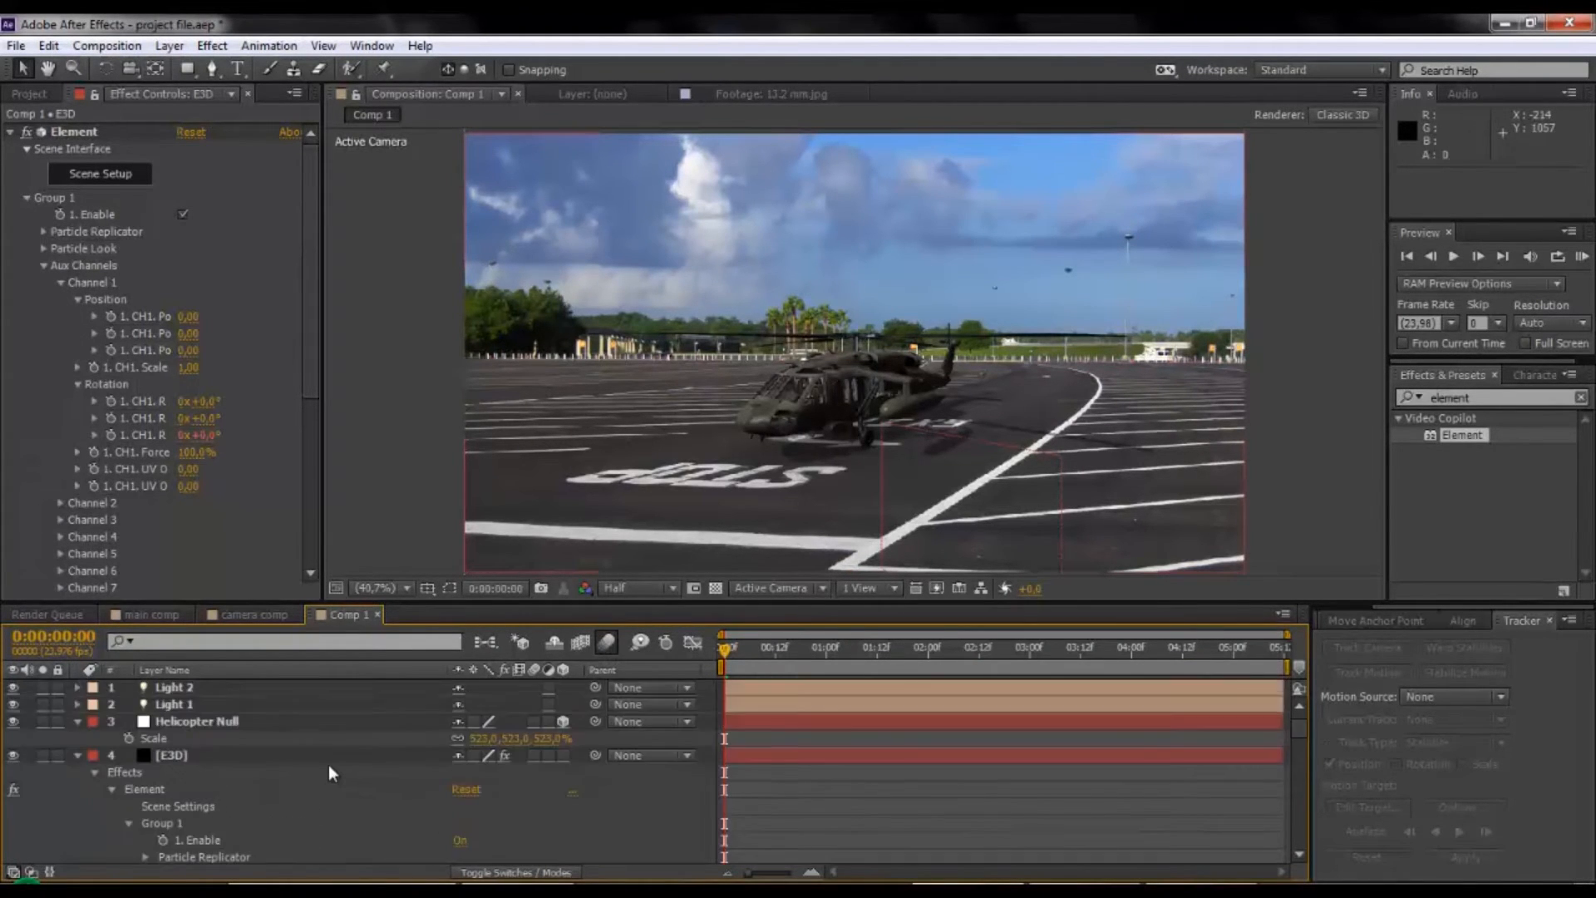
left_click(535, 755)
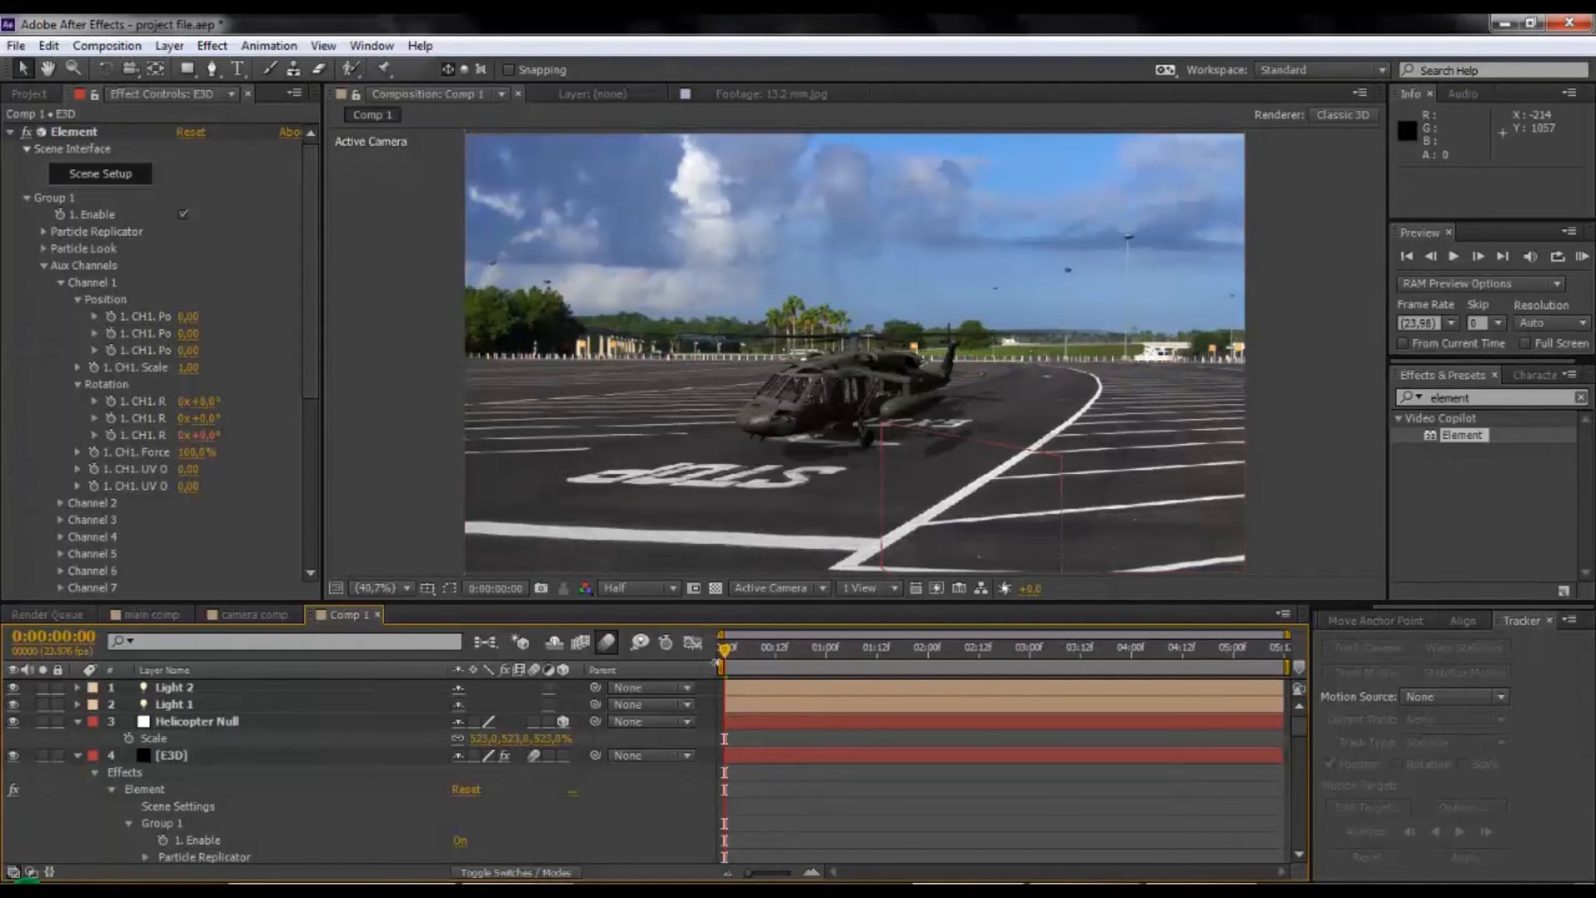
left_click(731, 651)
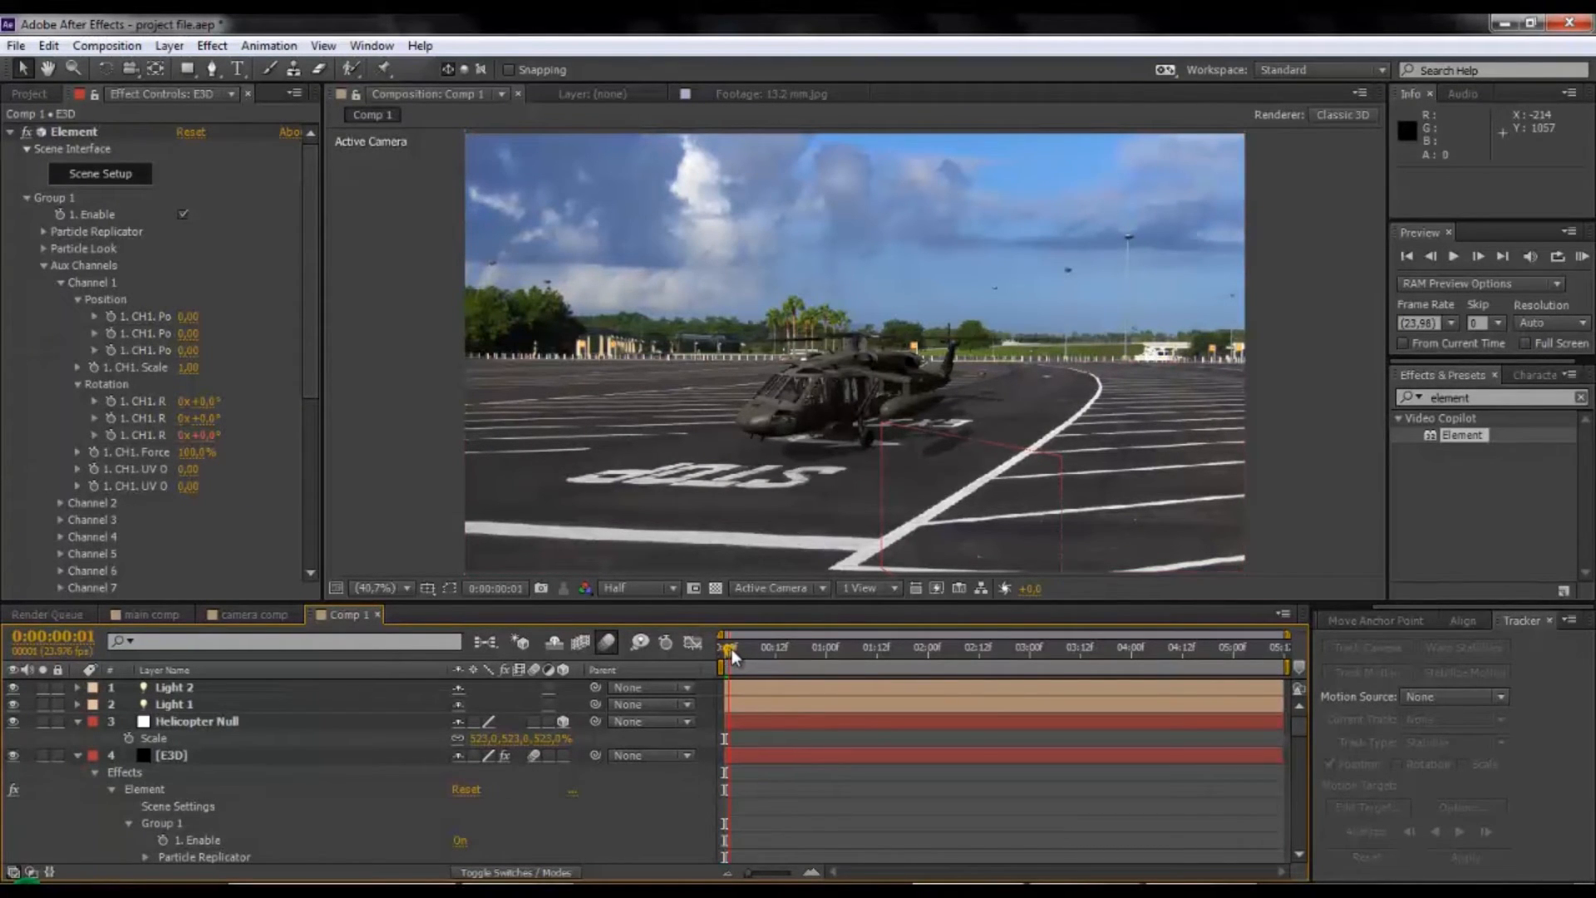
left_click_drag(735, 646, 741, 647)
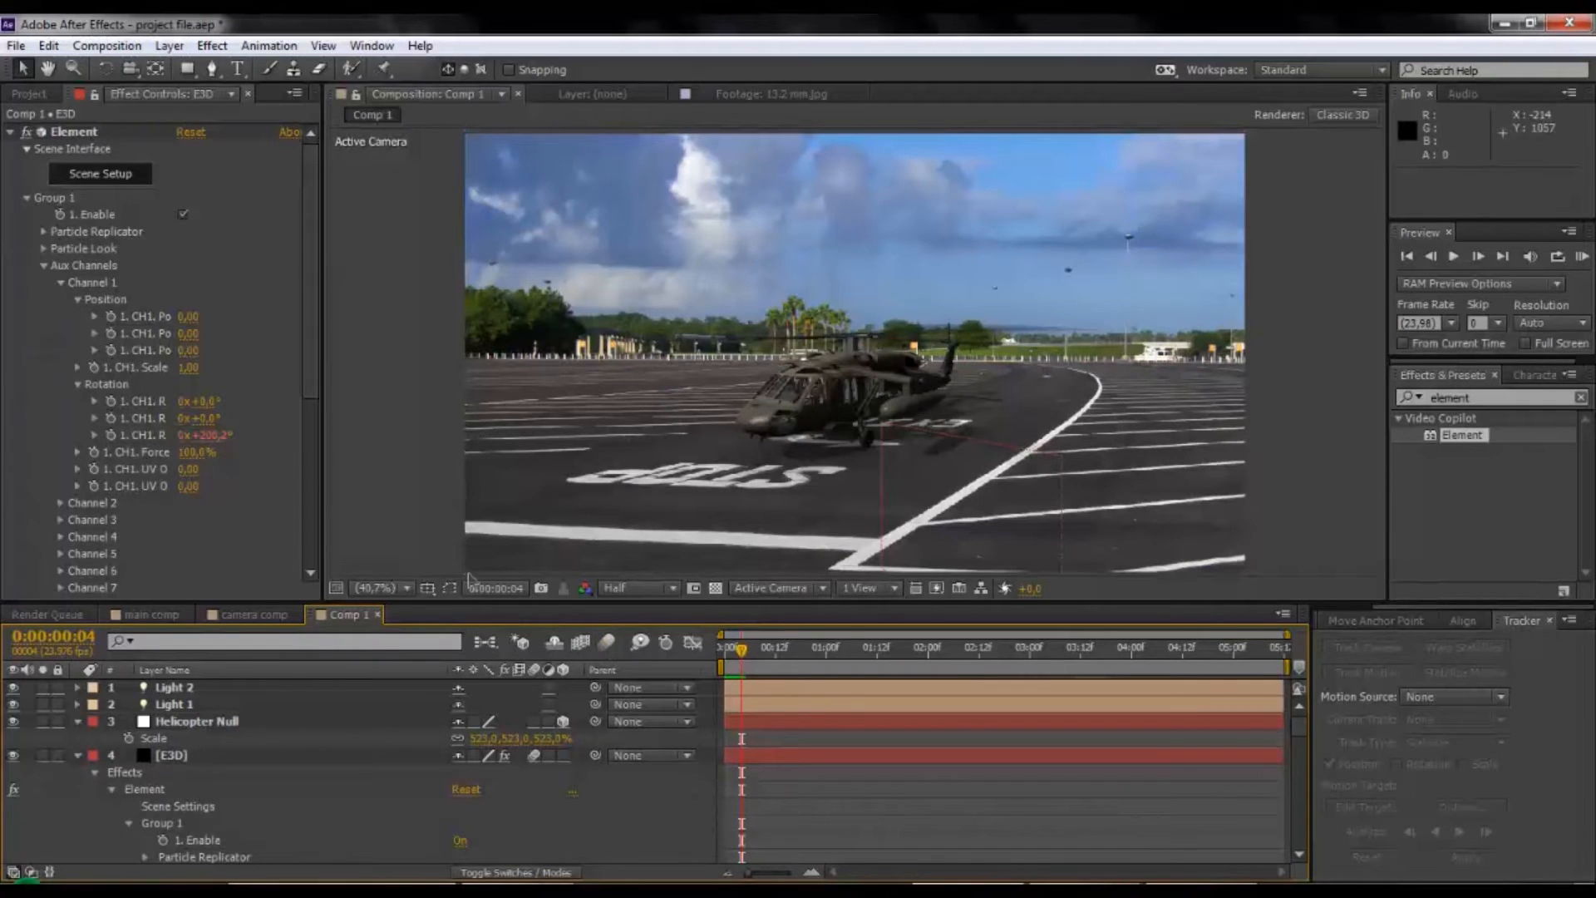
Add the expression time*1200 to the X rotation of Channel 2 in the Group 1 aux channels.
left_click(60, 283)
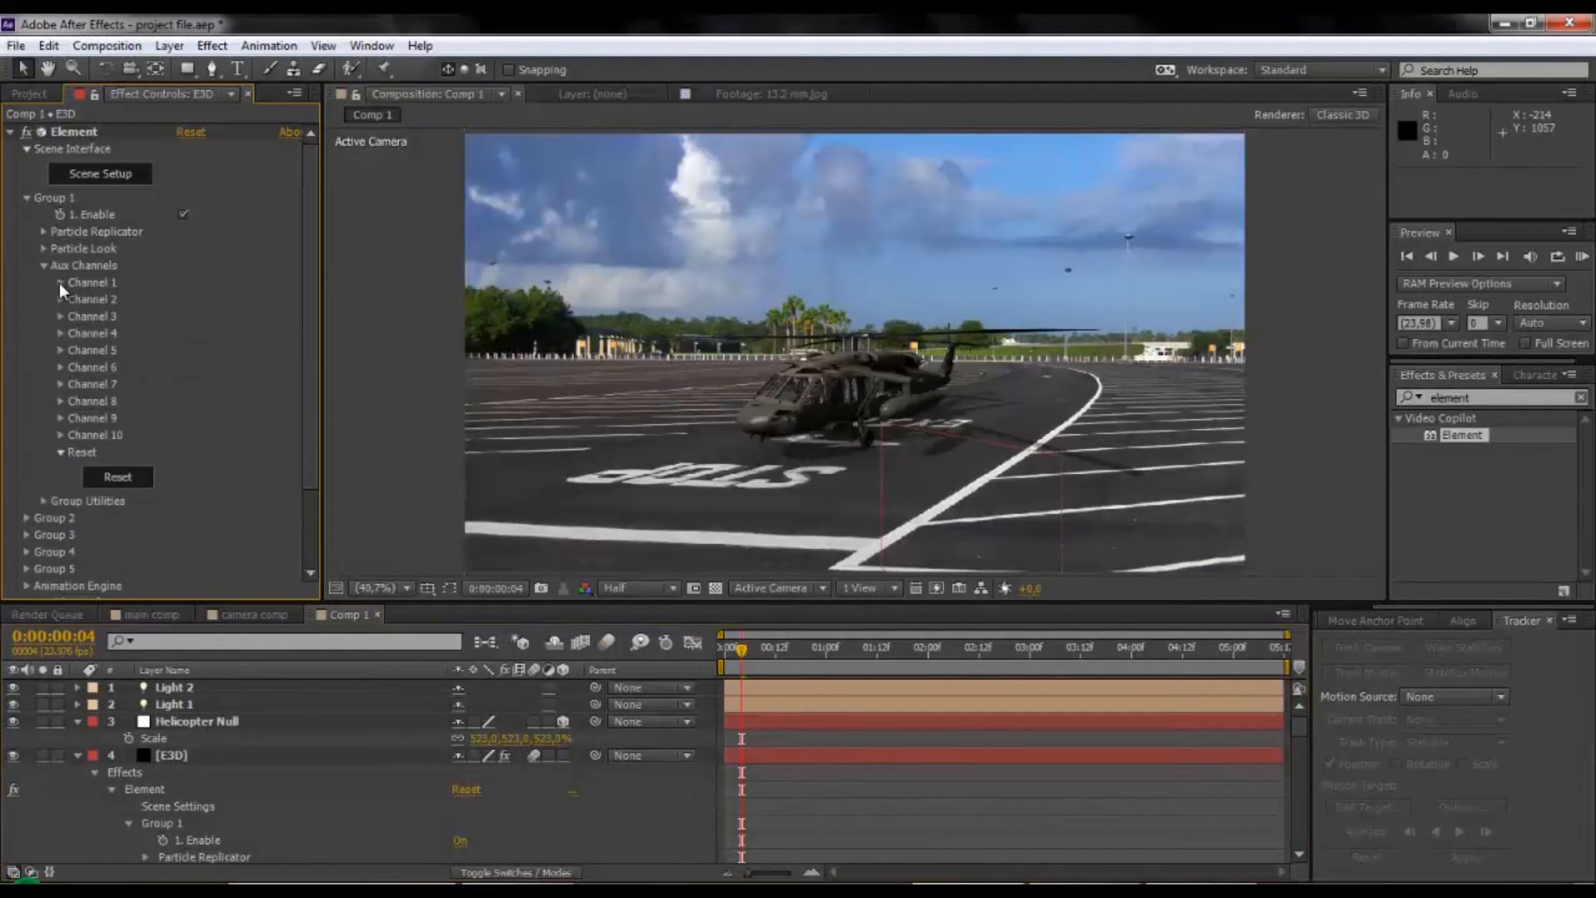
left_click(60, 299)
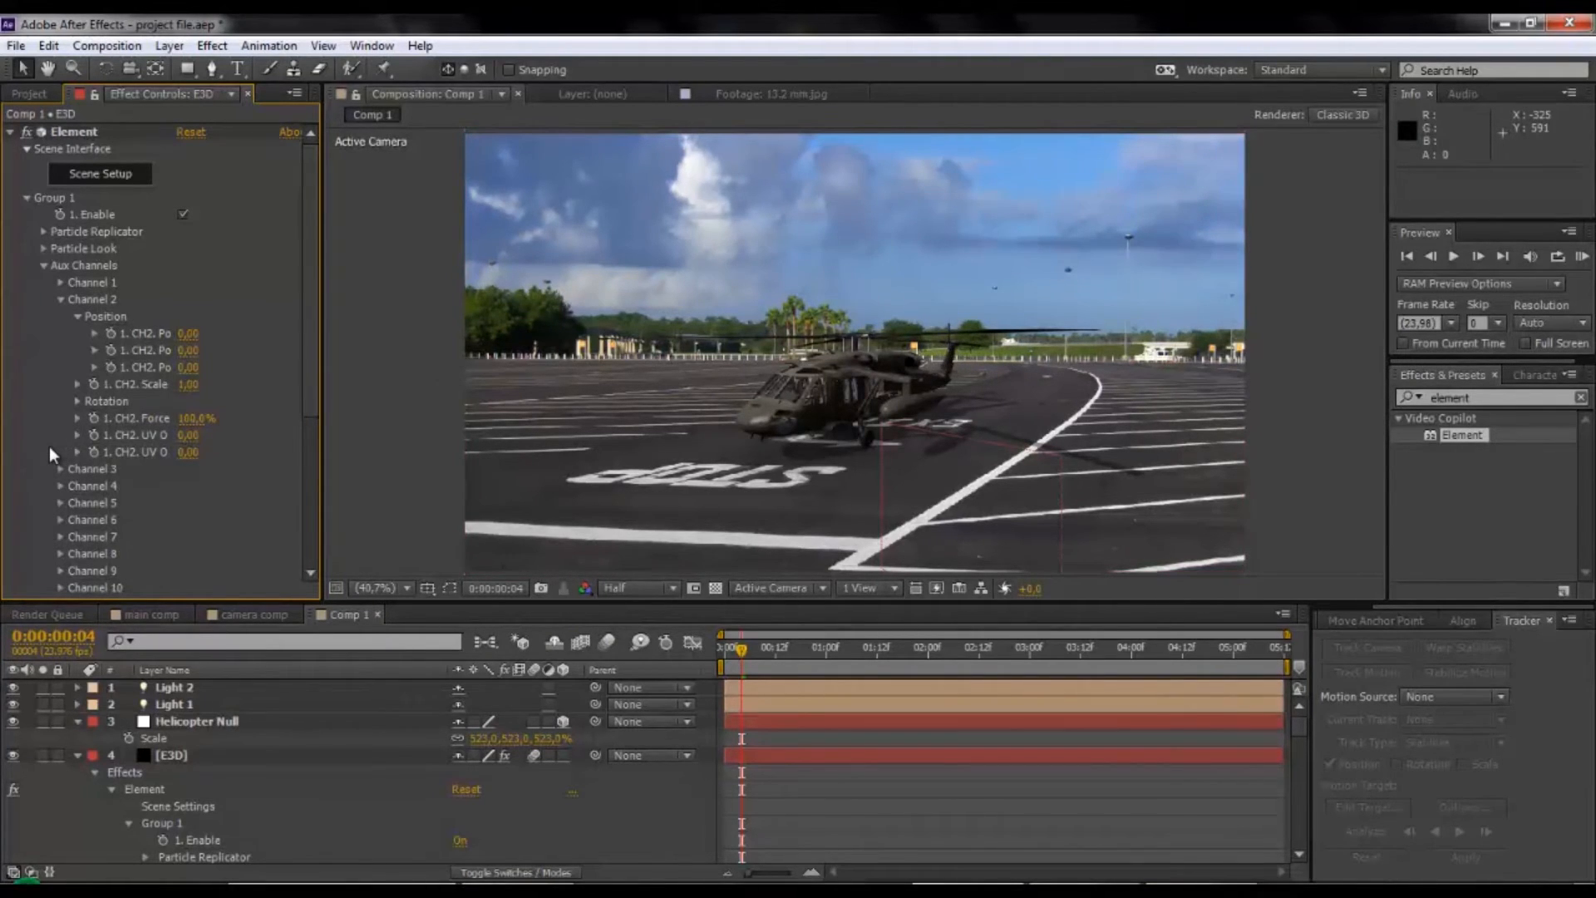
left_click(77, 400)
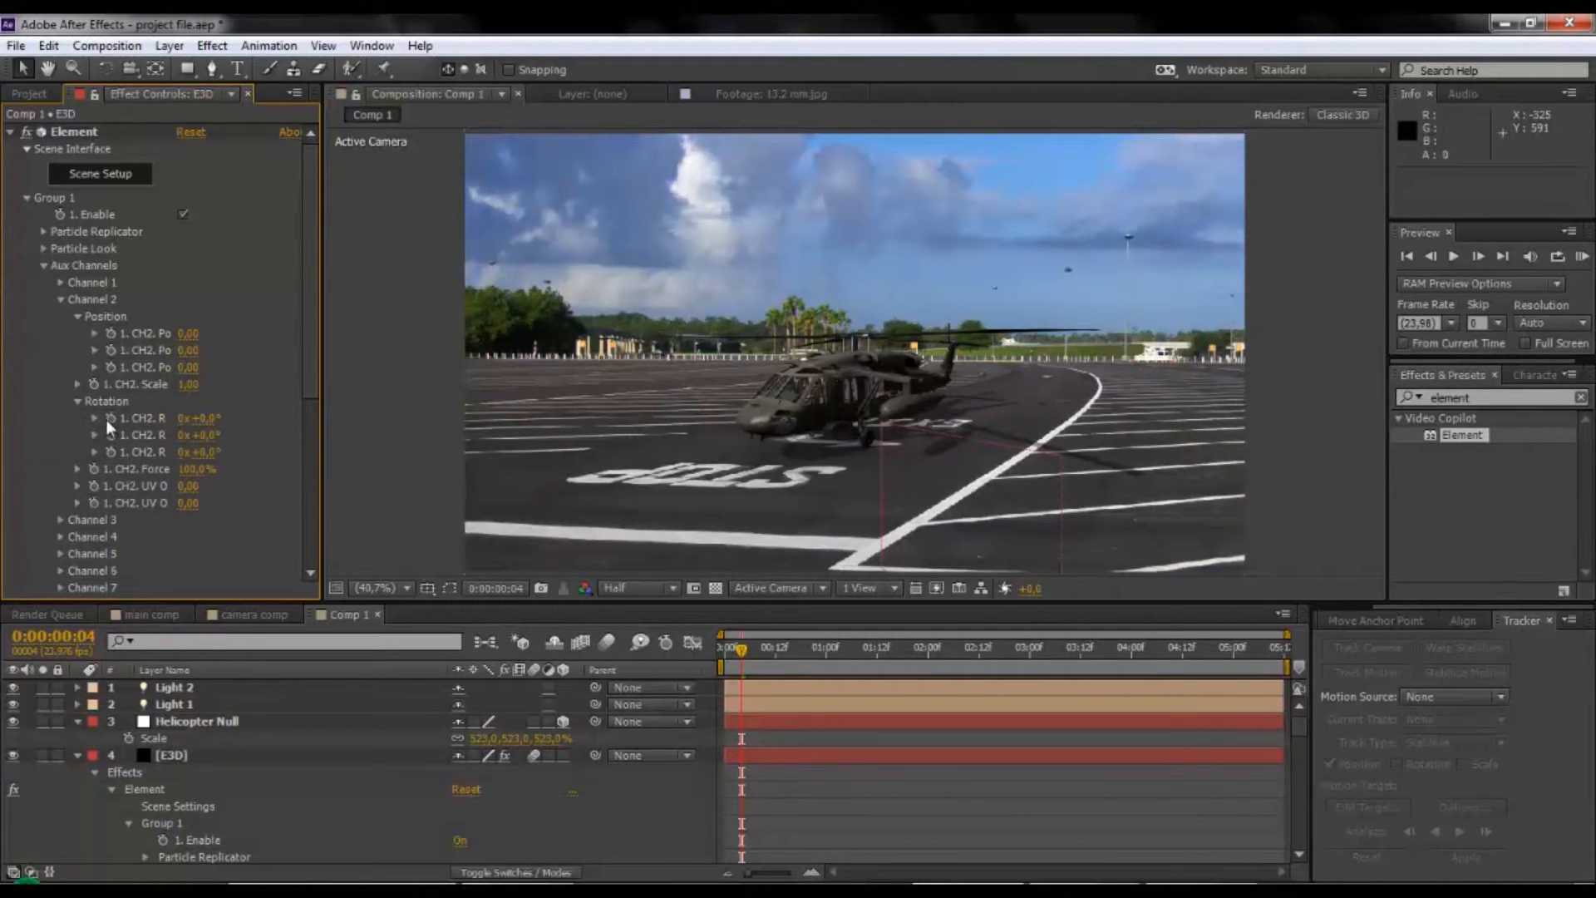
left_click(113, 419, "alt")
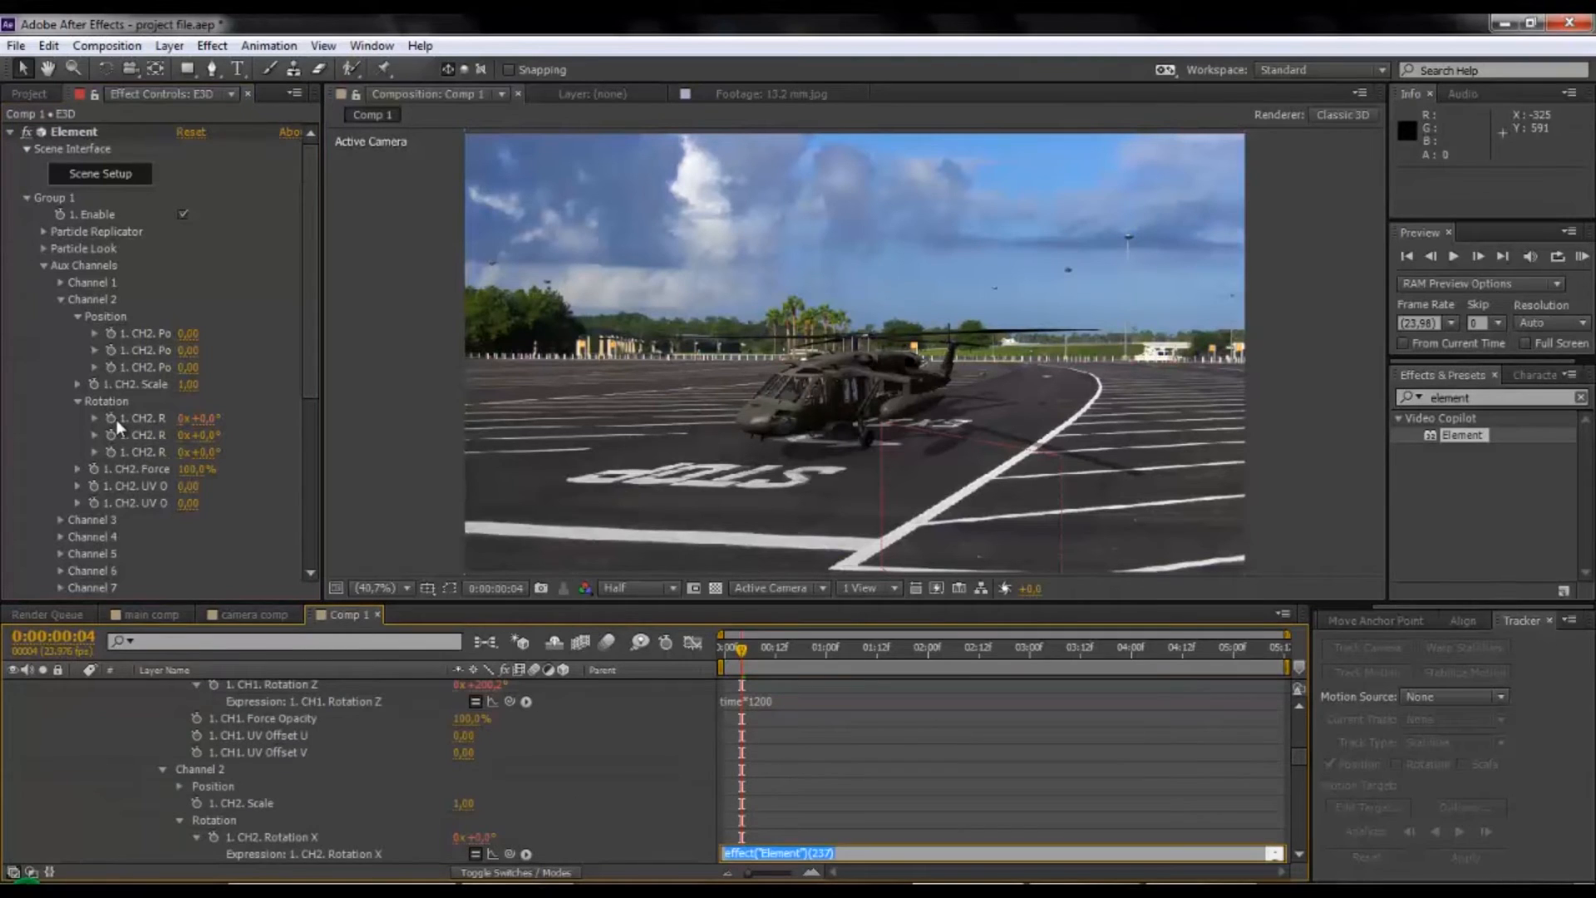
type("time*1200")
left_click(286, 422)
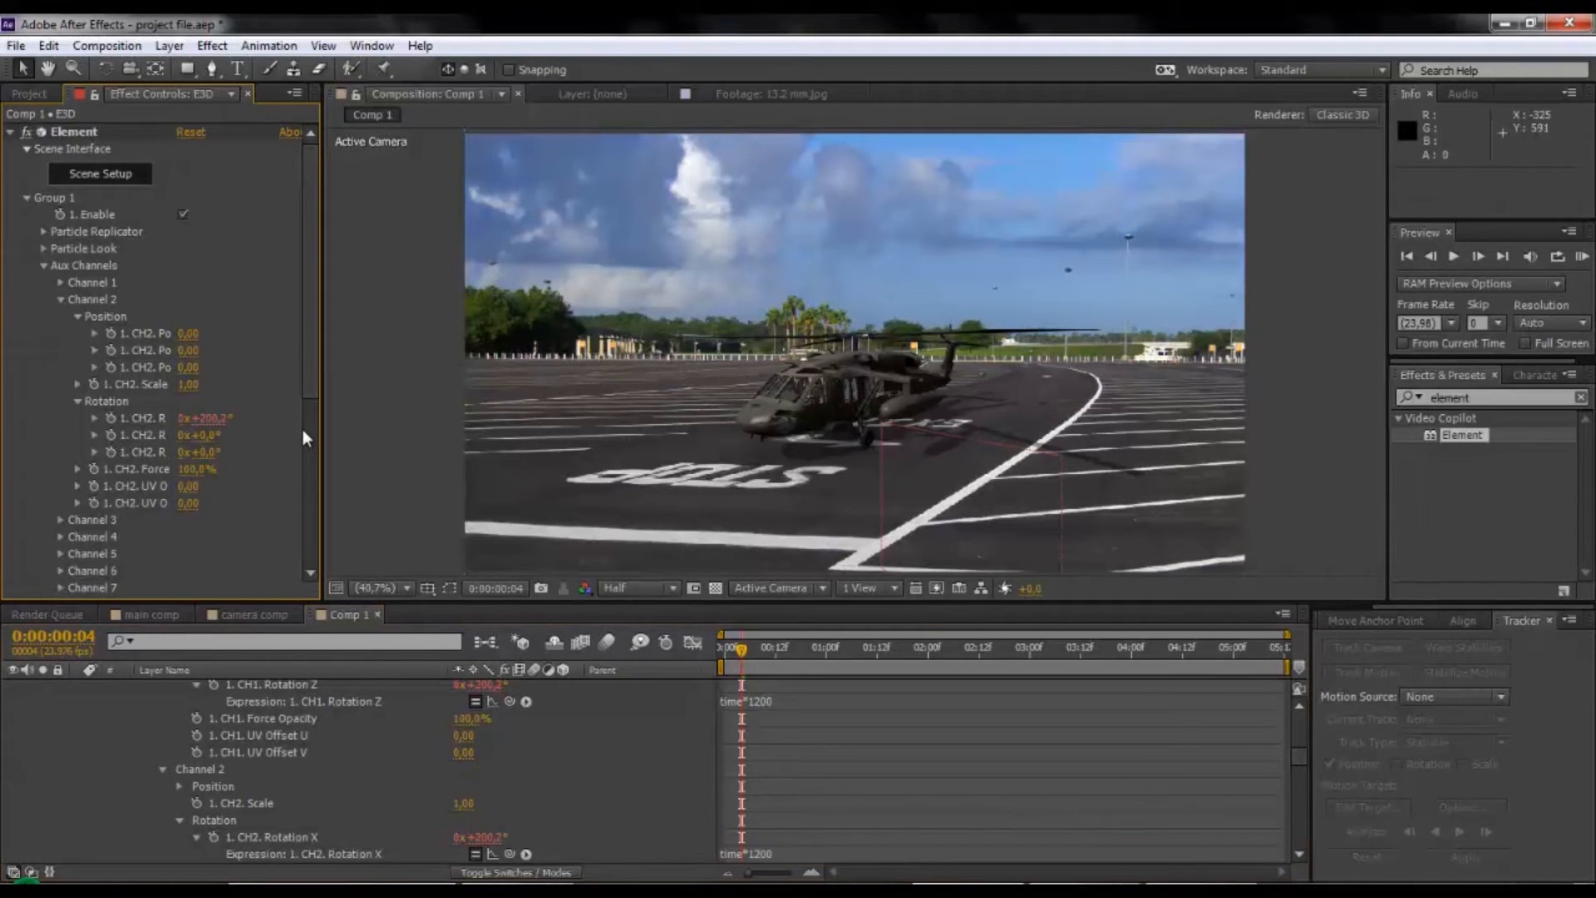
left_click(59, 299)
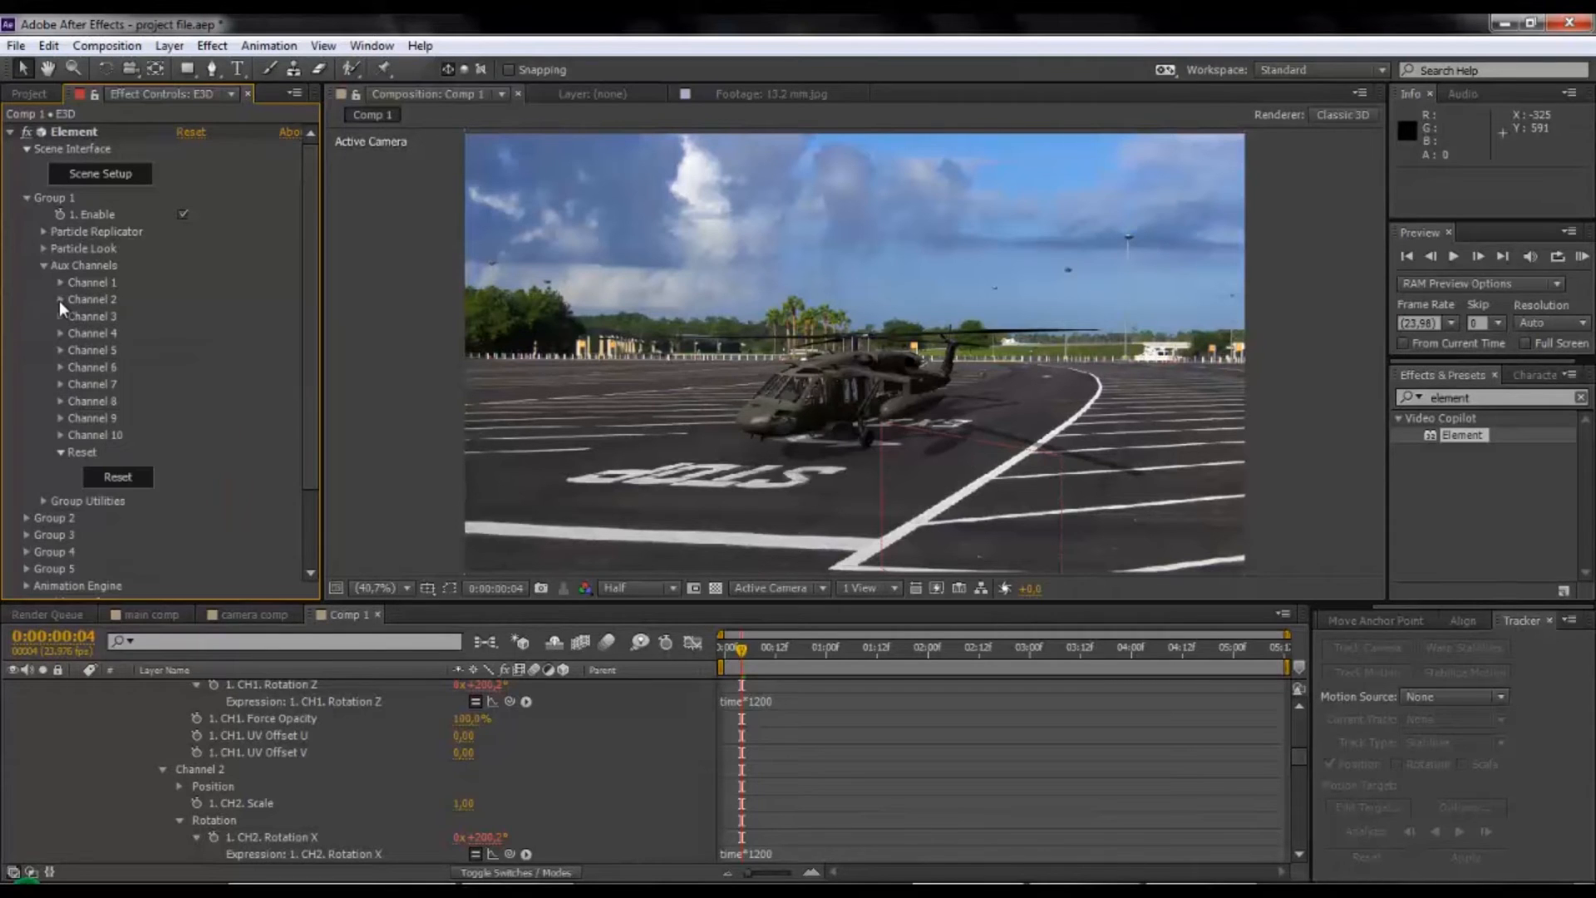
RAM-preview the first two seconds at Third resolution with the composition's motion blur enabled.
left_click(607, 643)
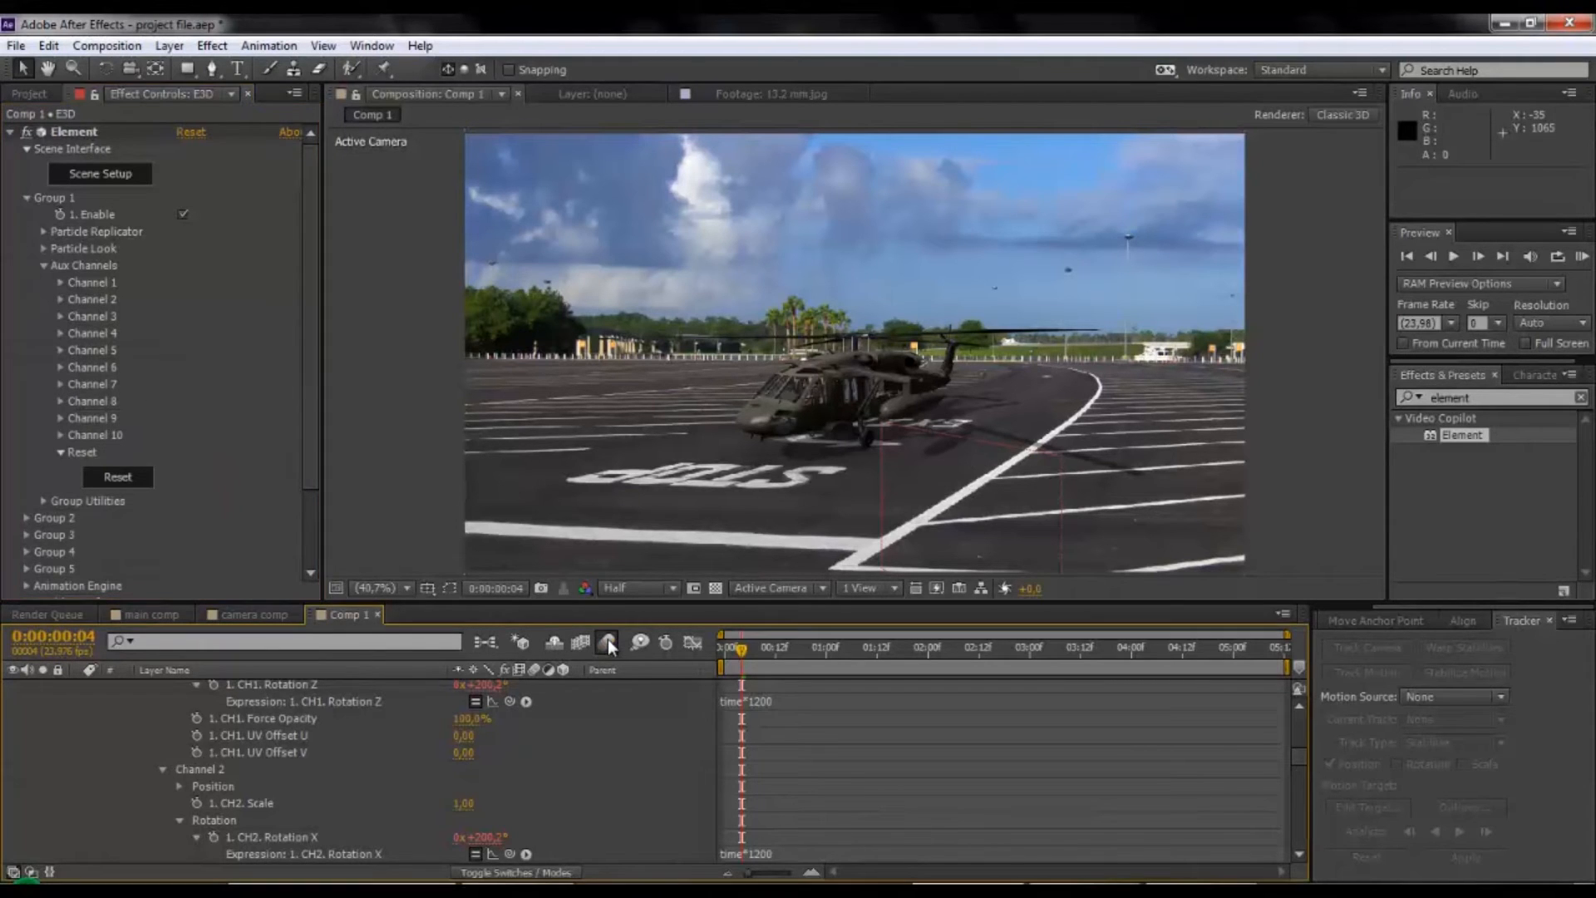
left_click(625, 587)
left_click(645, 684)
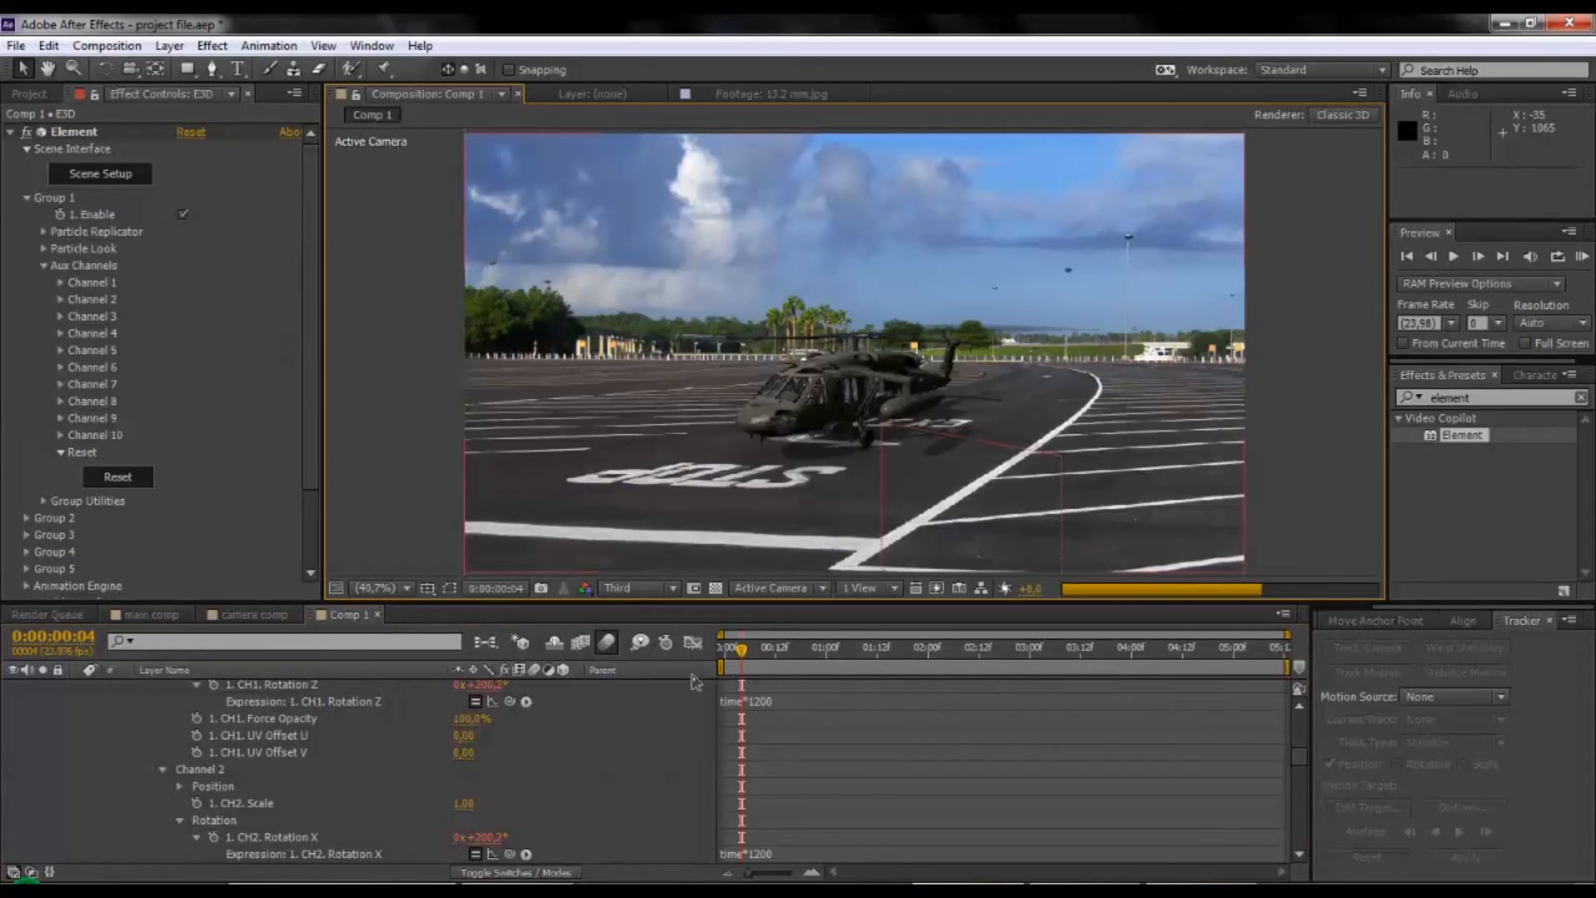
left_click_drag(753, 650, 928, 666)
key("n")
key("KP_0")
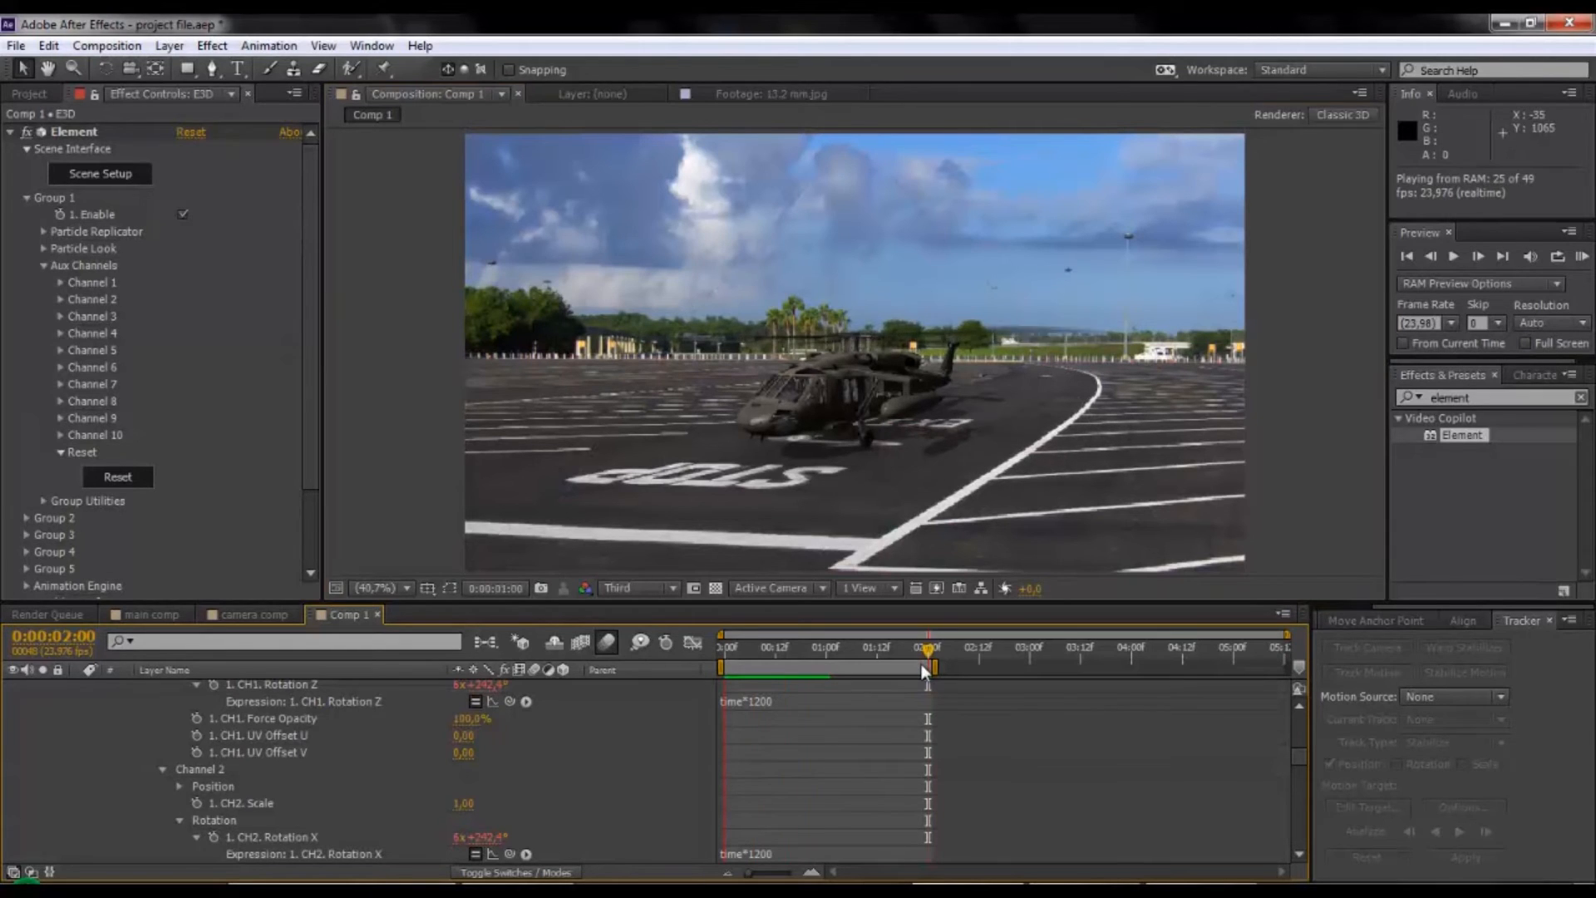
key("space")
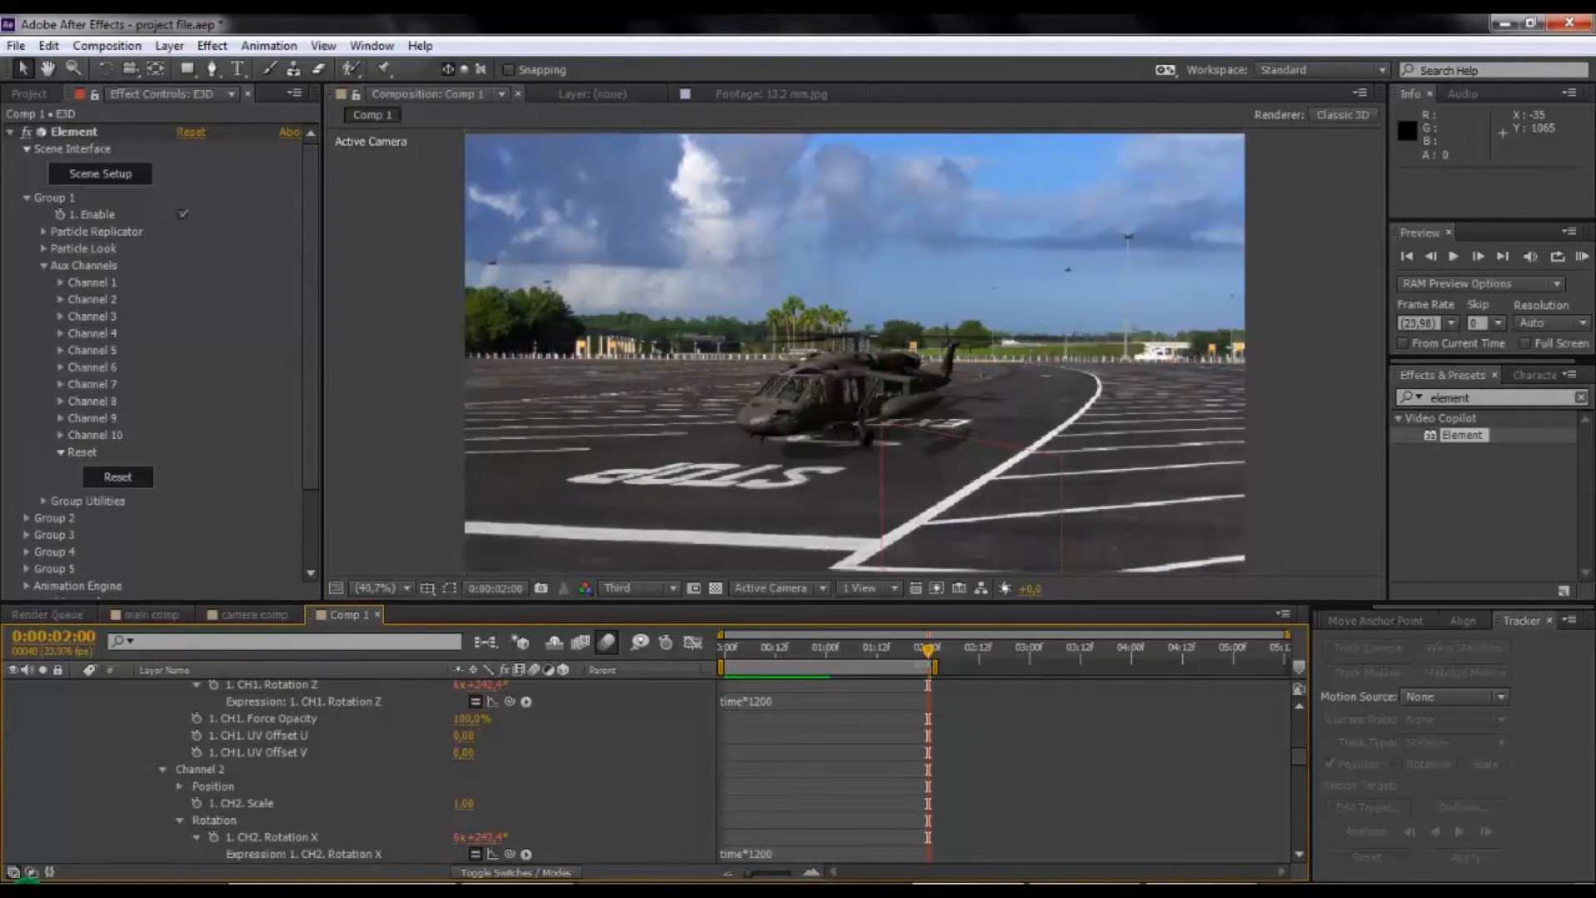
Set the motion blur samples to 20 in Element's render settings and turn off the composition's motion blur.
left_click(28, 198)
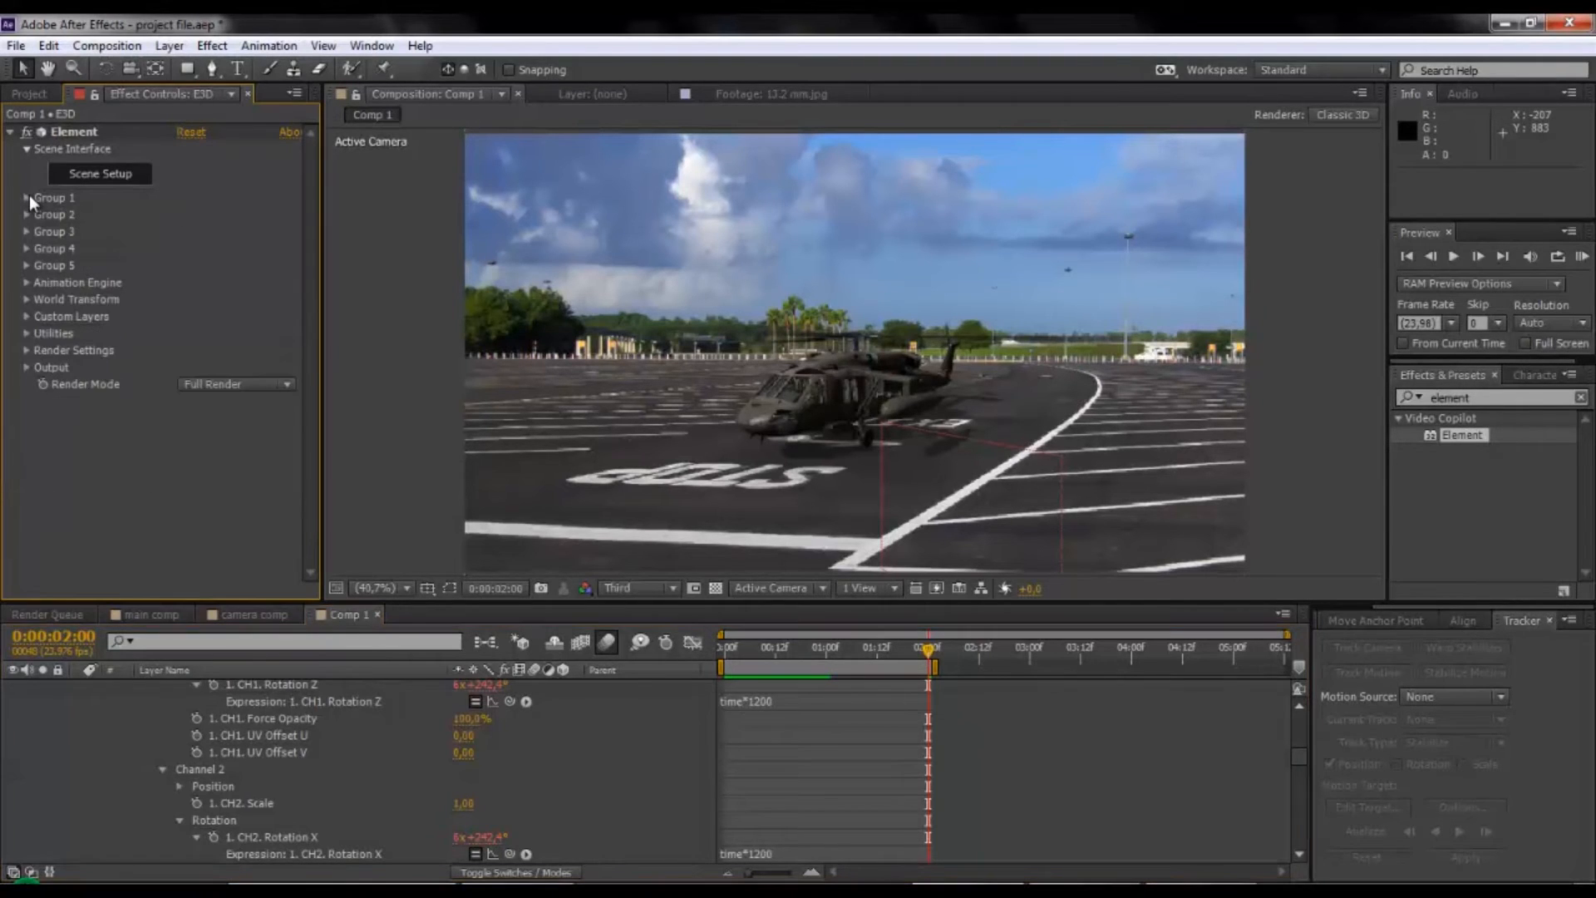
left_click(24, 351)
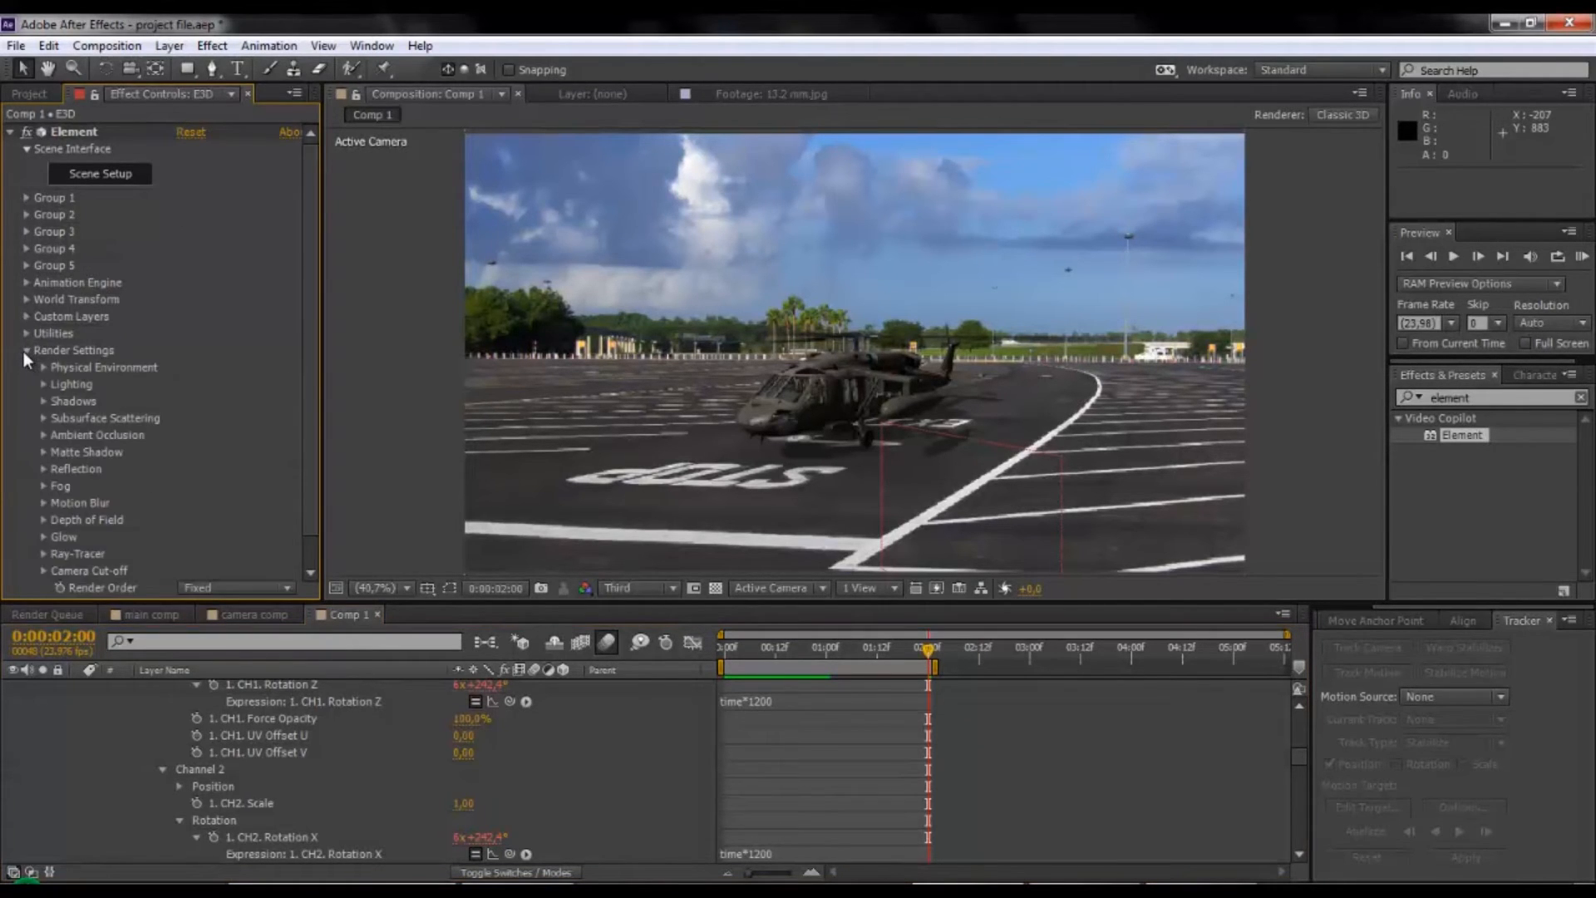
left_click(43, 504)
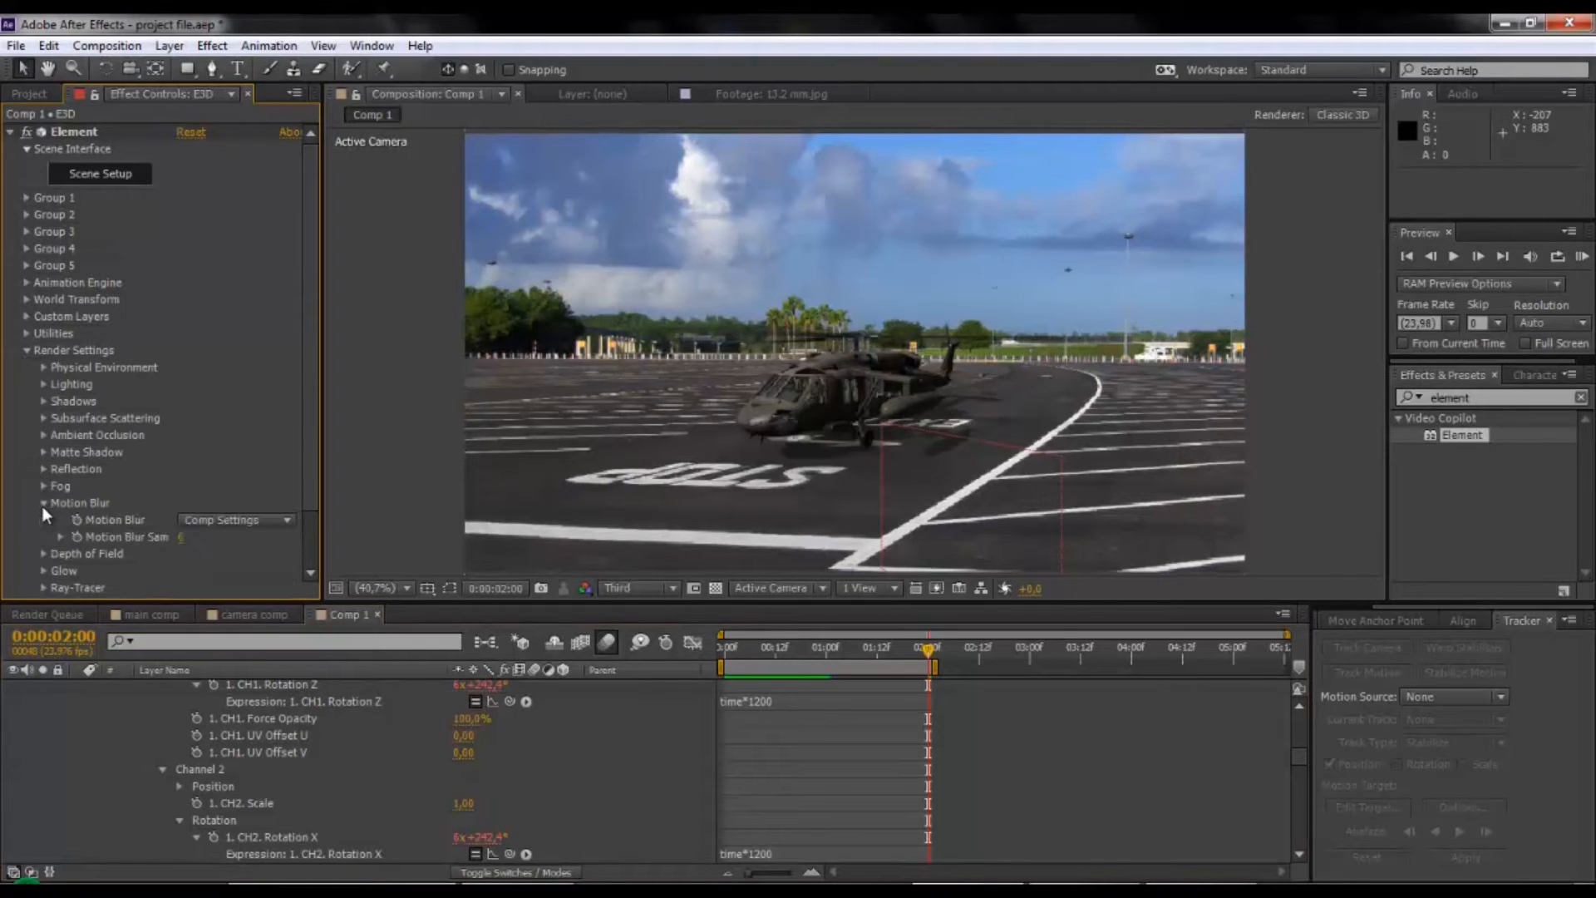
left_click(180, 539)
type("20")
key("Return")
left_click(43, 502)
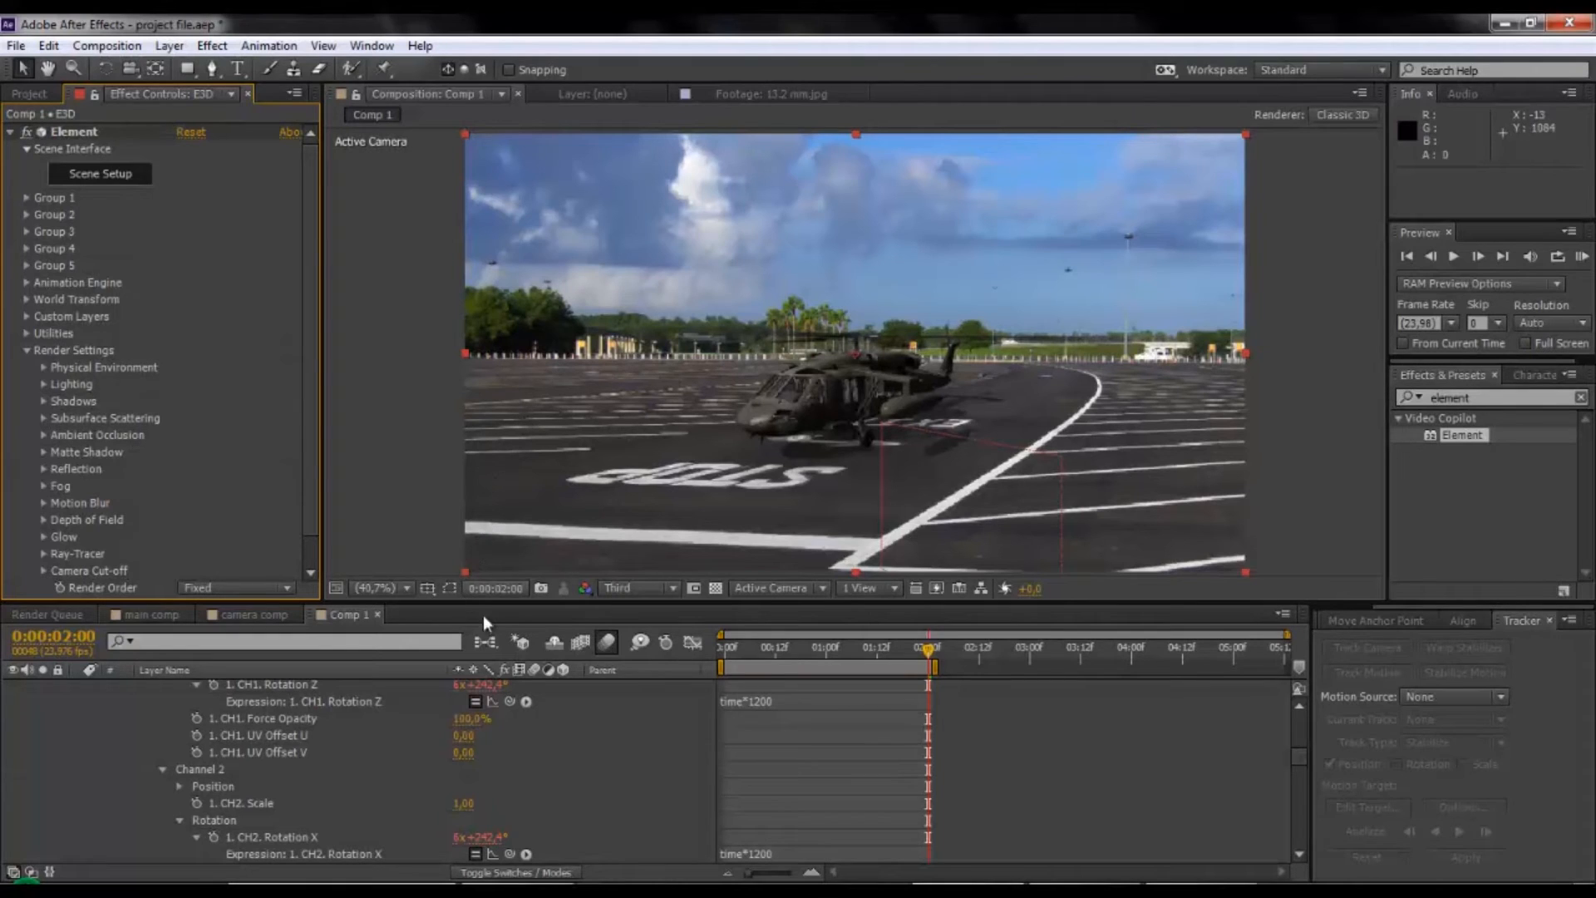
left_click(607, 641)
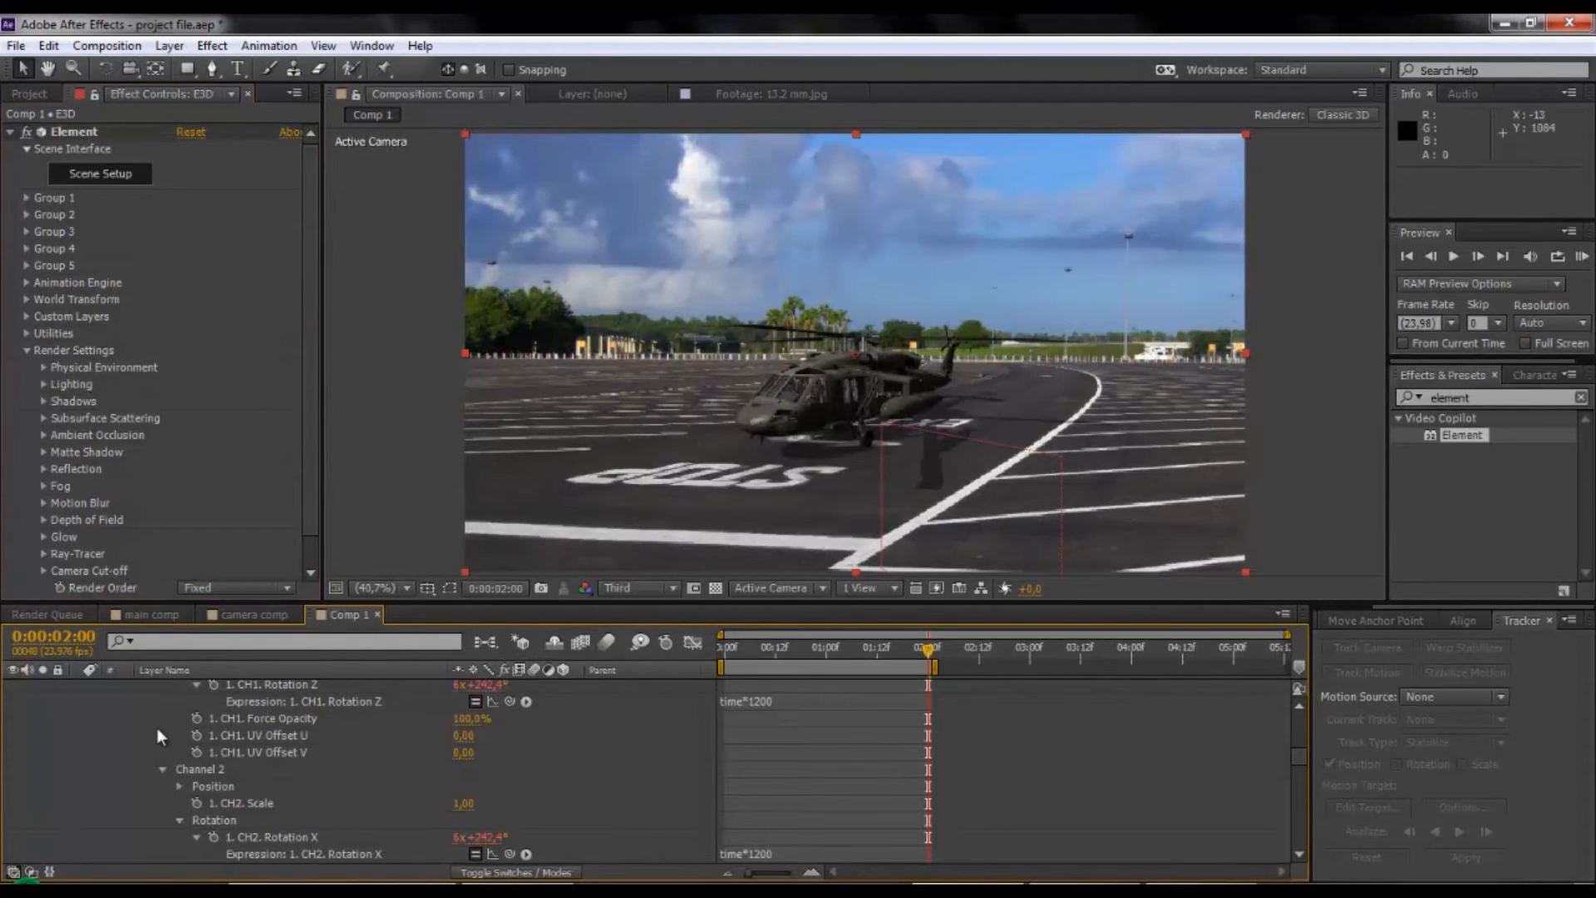
Reveal the Helicopter Null's position and rotation properties and extend the work area to the composition's end.
scroll(156, 727, "up", 8)
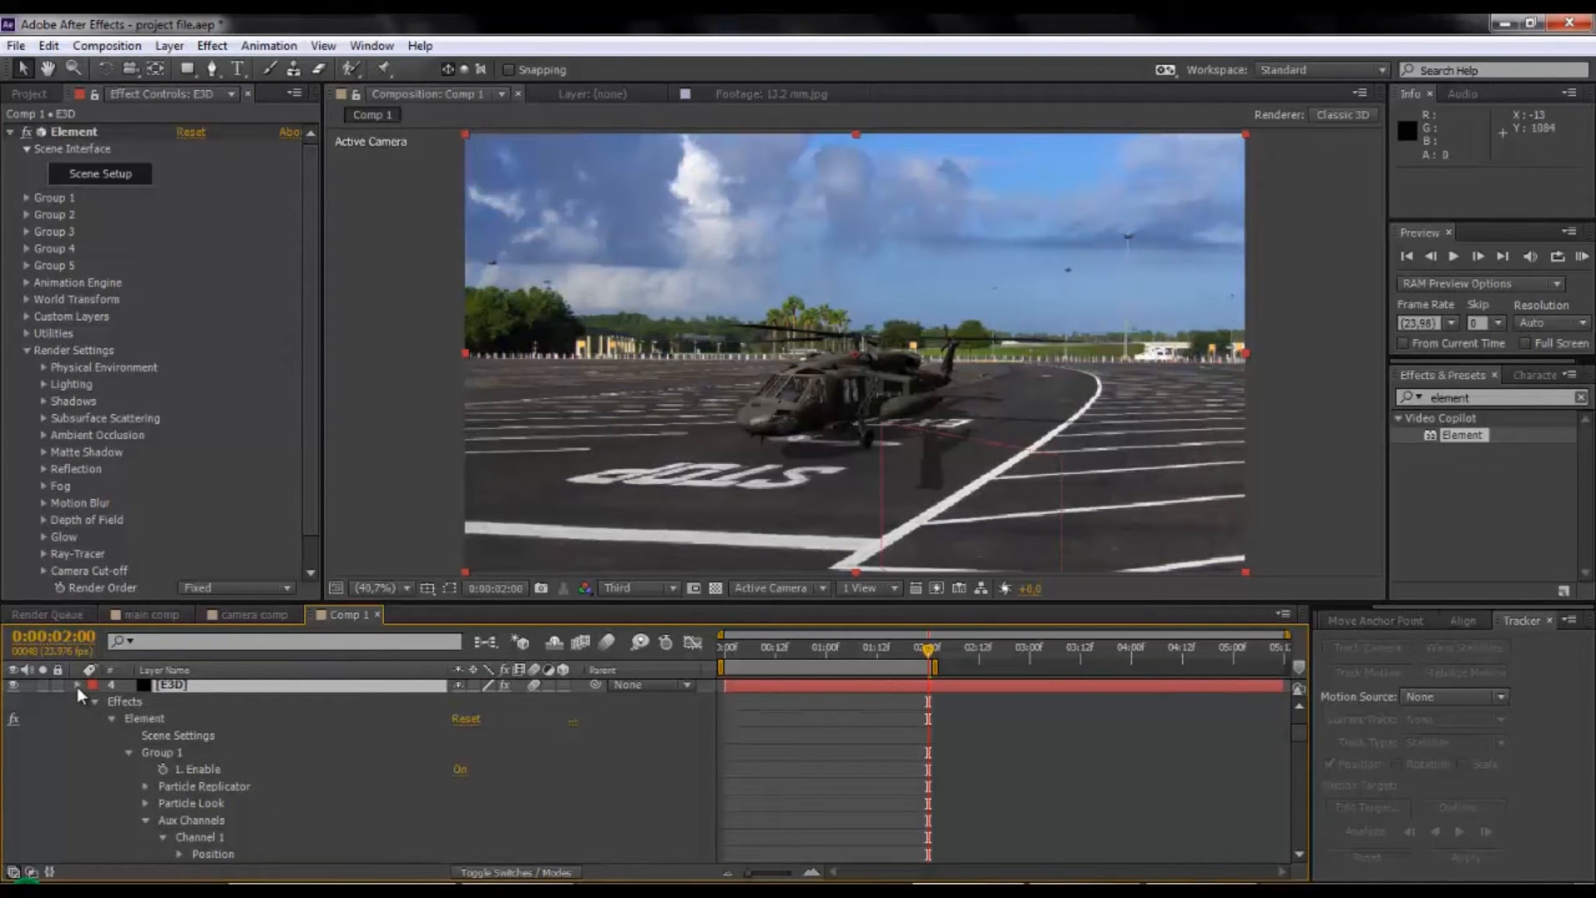
left_click(77, 686)
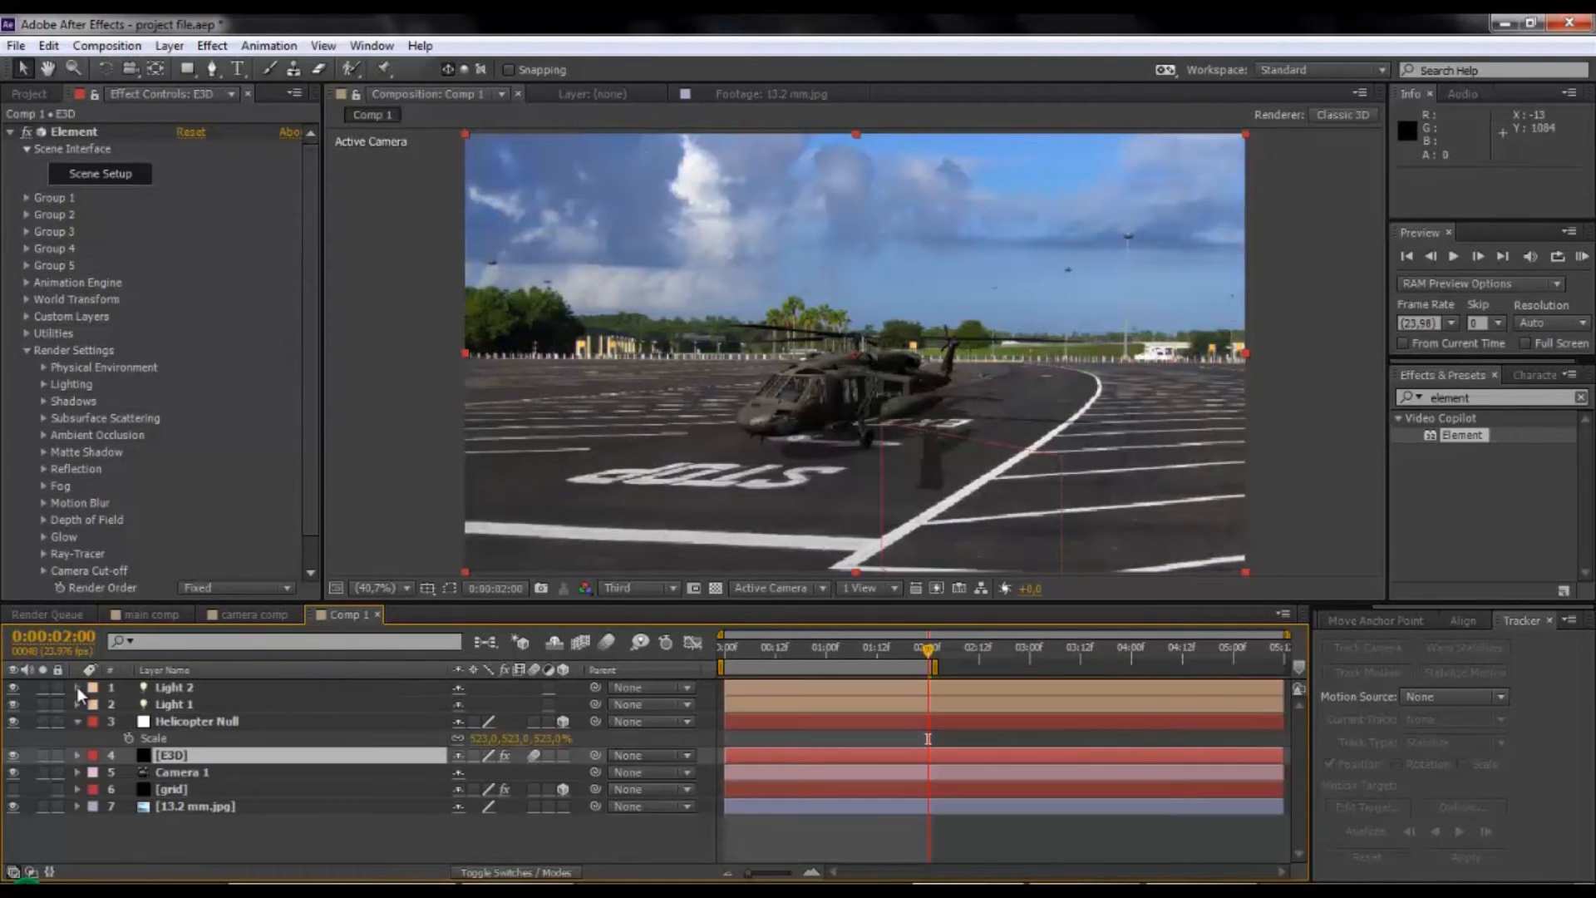
left_click(198, 721)
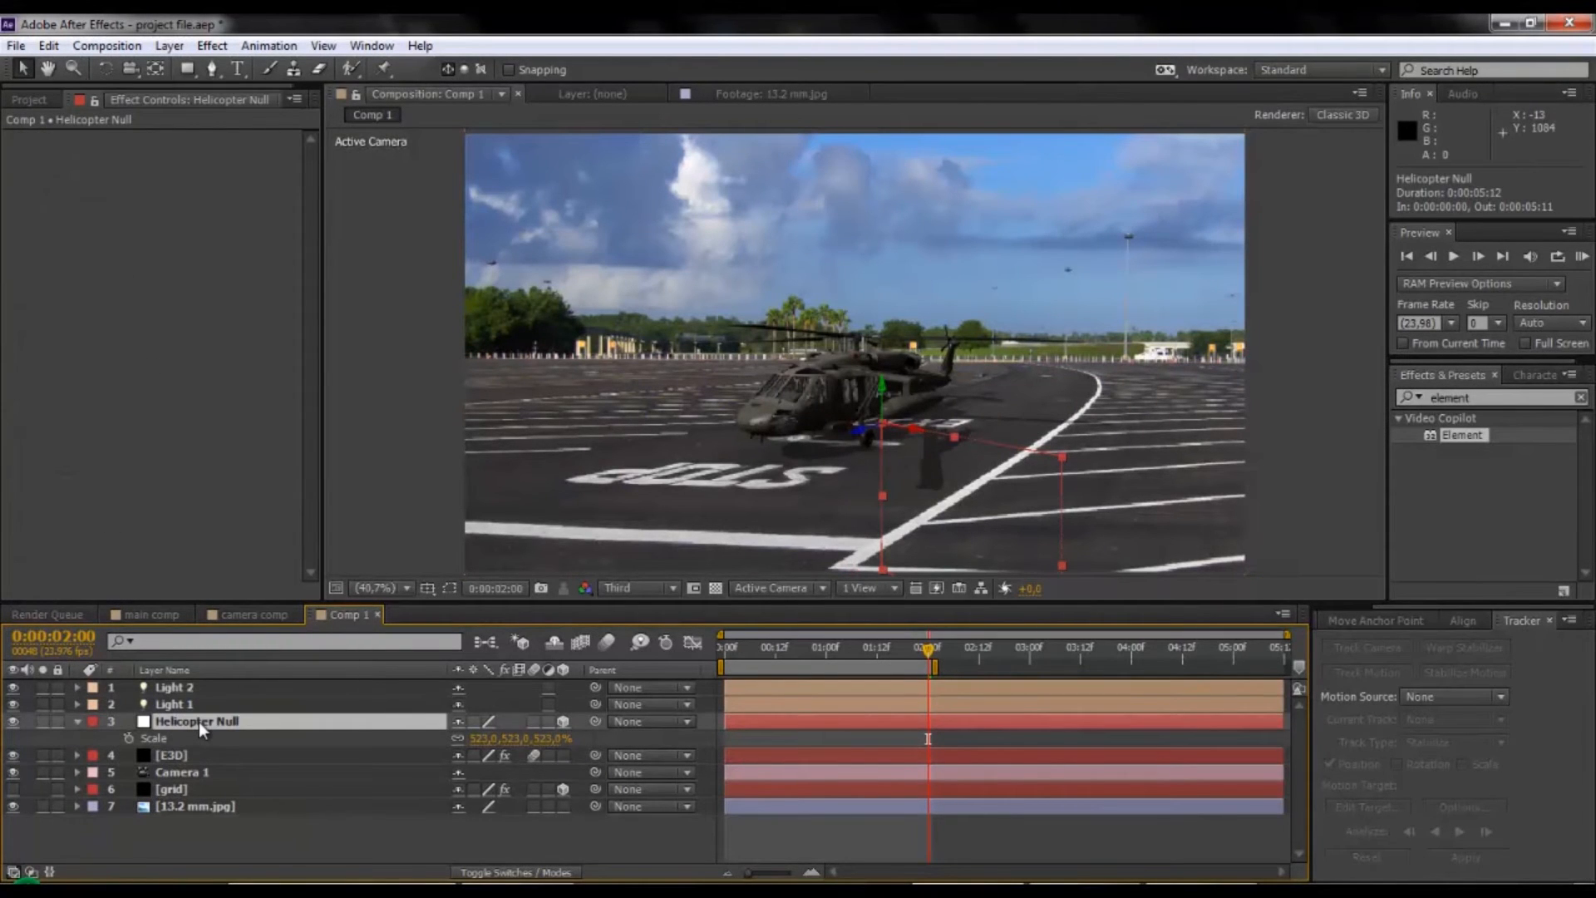
key("p")
key("shift+r")
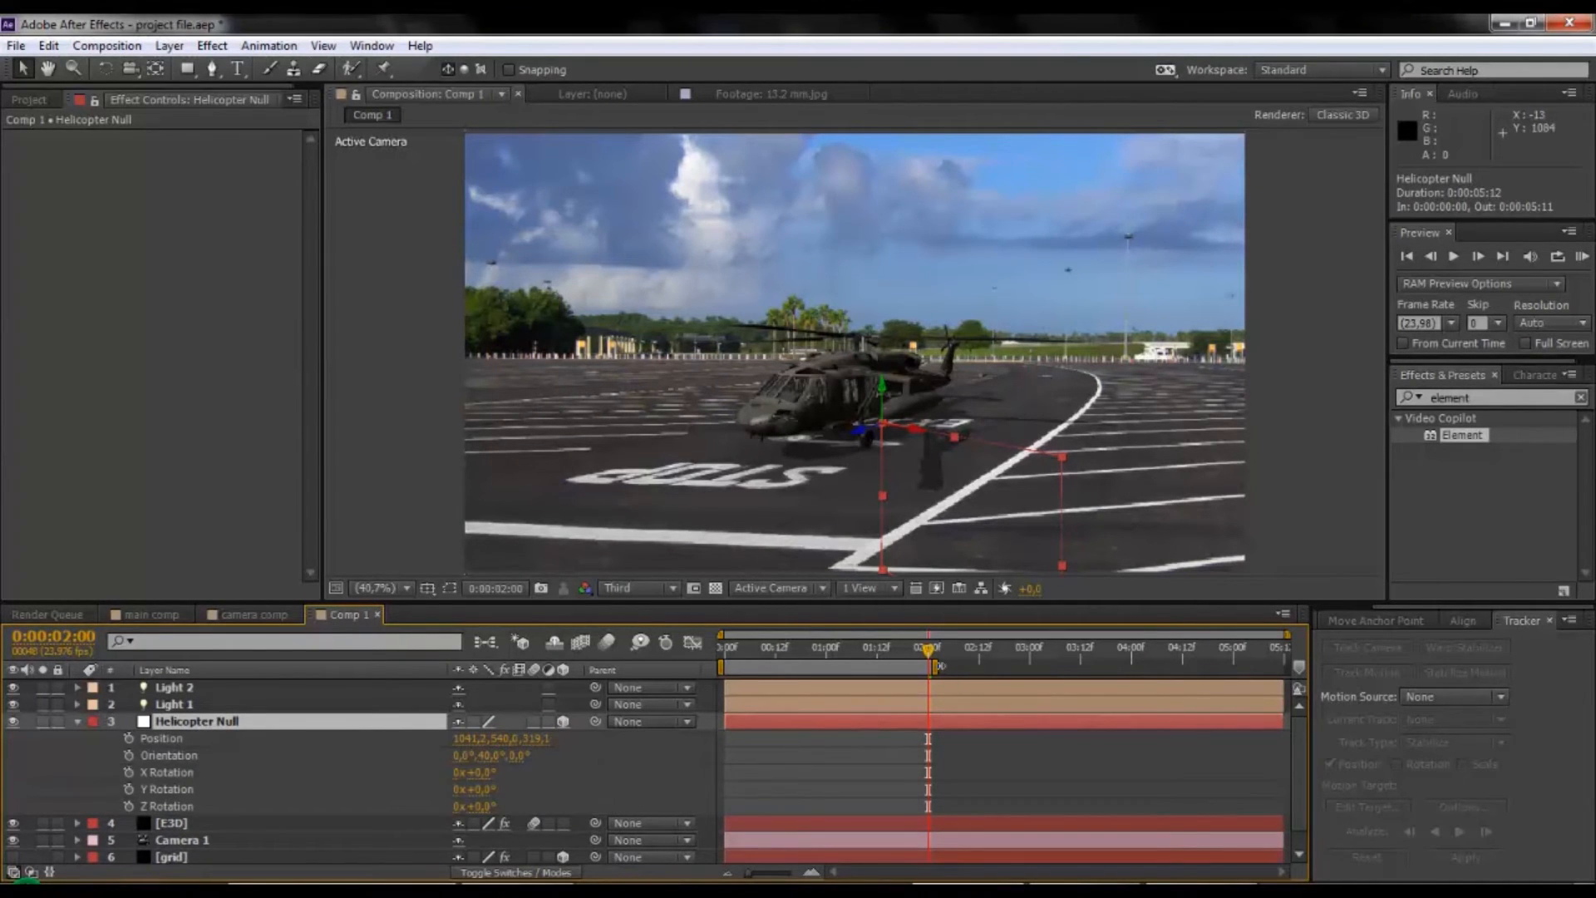
left_click_drag(940, 665, 1287, 665)
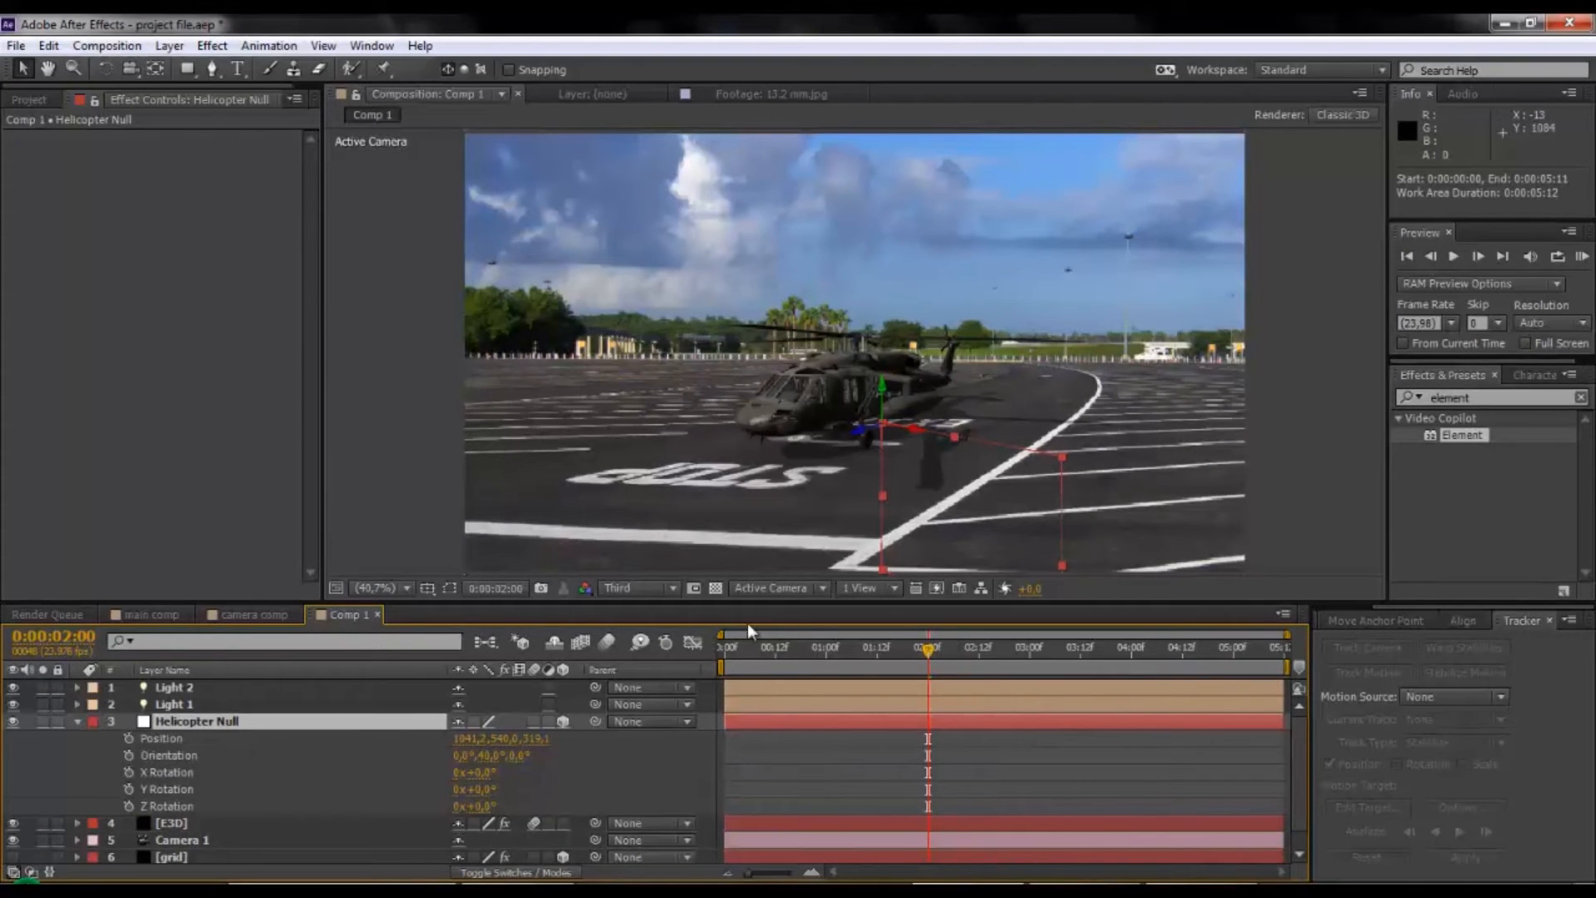
Start keyframing the Helicopter Null's Position with a keyframe at 0:00:04:00.
left_click_drag(748, 651, 1130, 658)
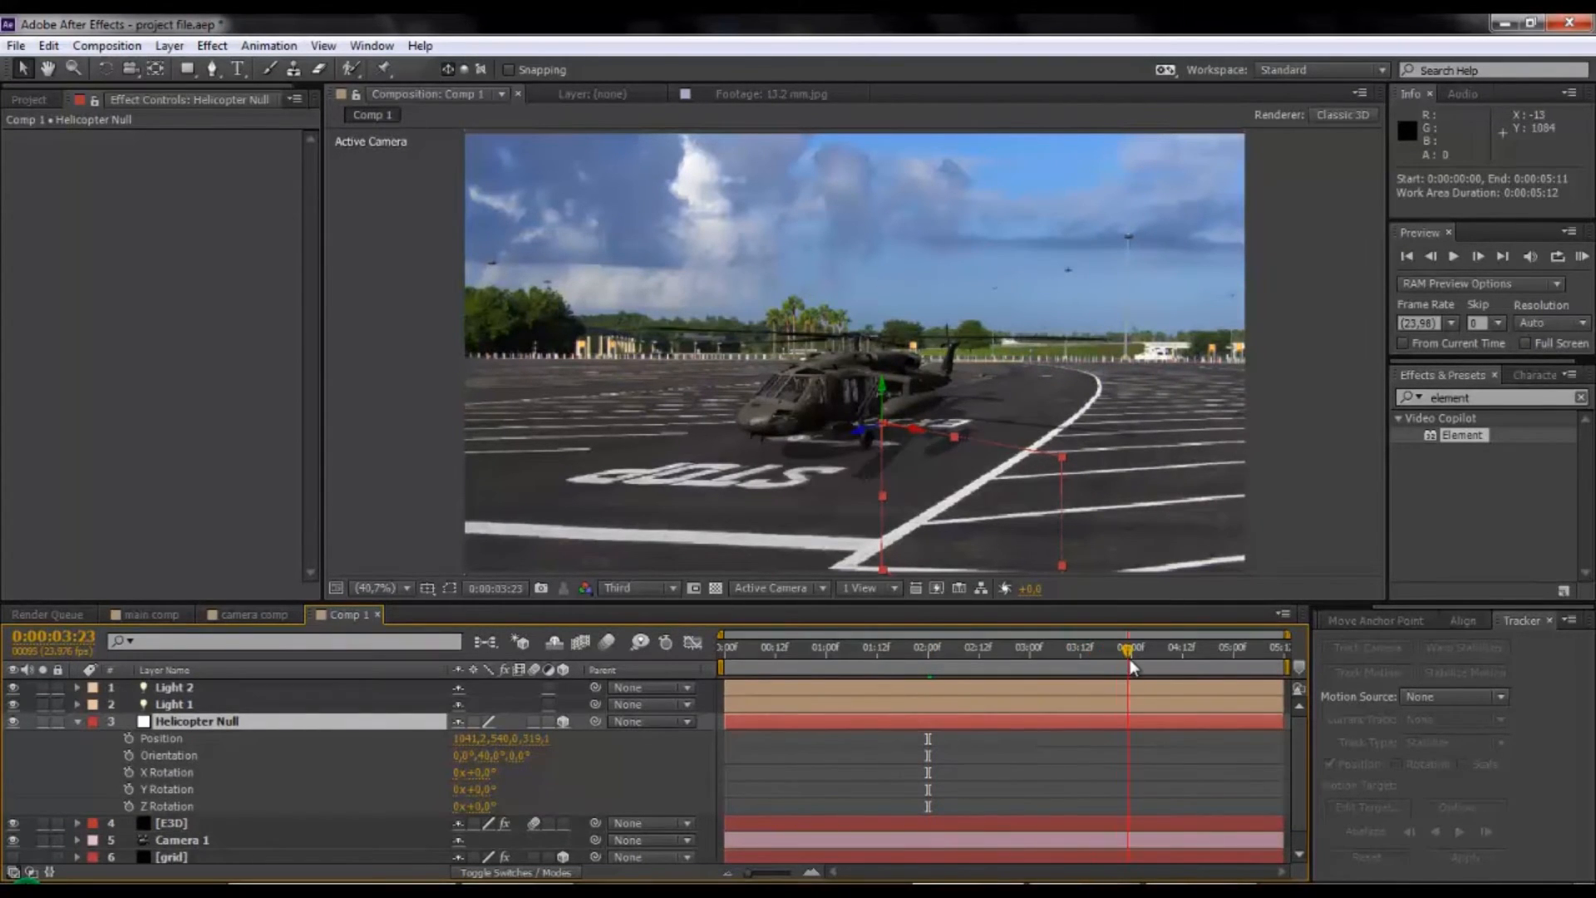
left_click(129, 738)
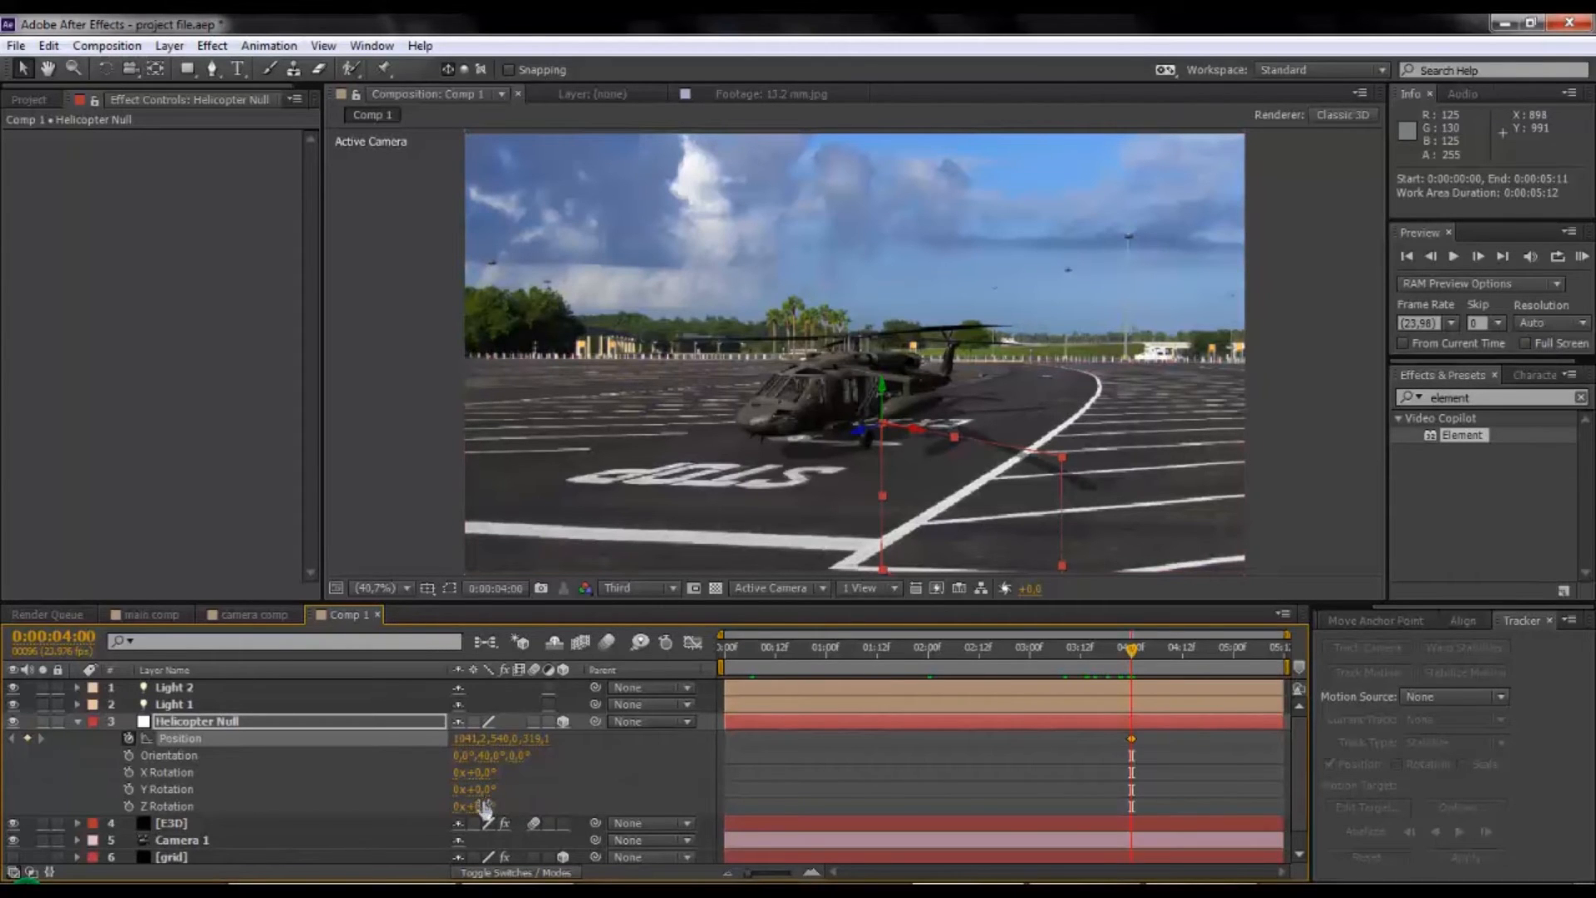
mouse_move(486, 802)
left_mouse_down()
mouse_move(486, 816)
mouse_move(484, 773)
mouse_move(465, 787)
left_mouse_up()
key("ctrl+z")
key("ctrl+z")
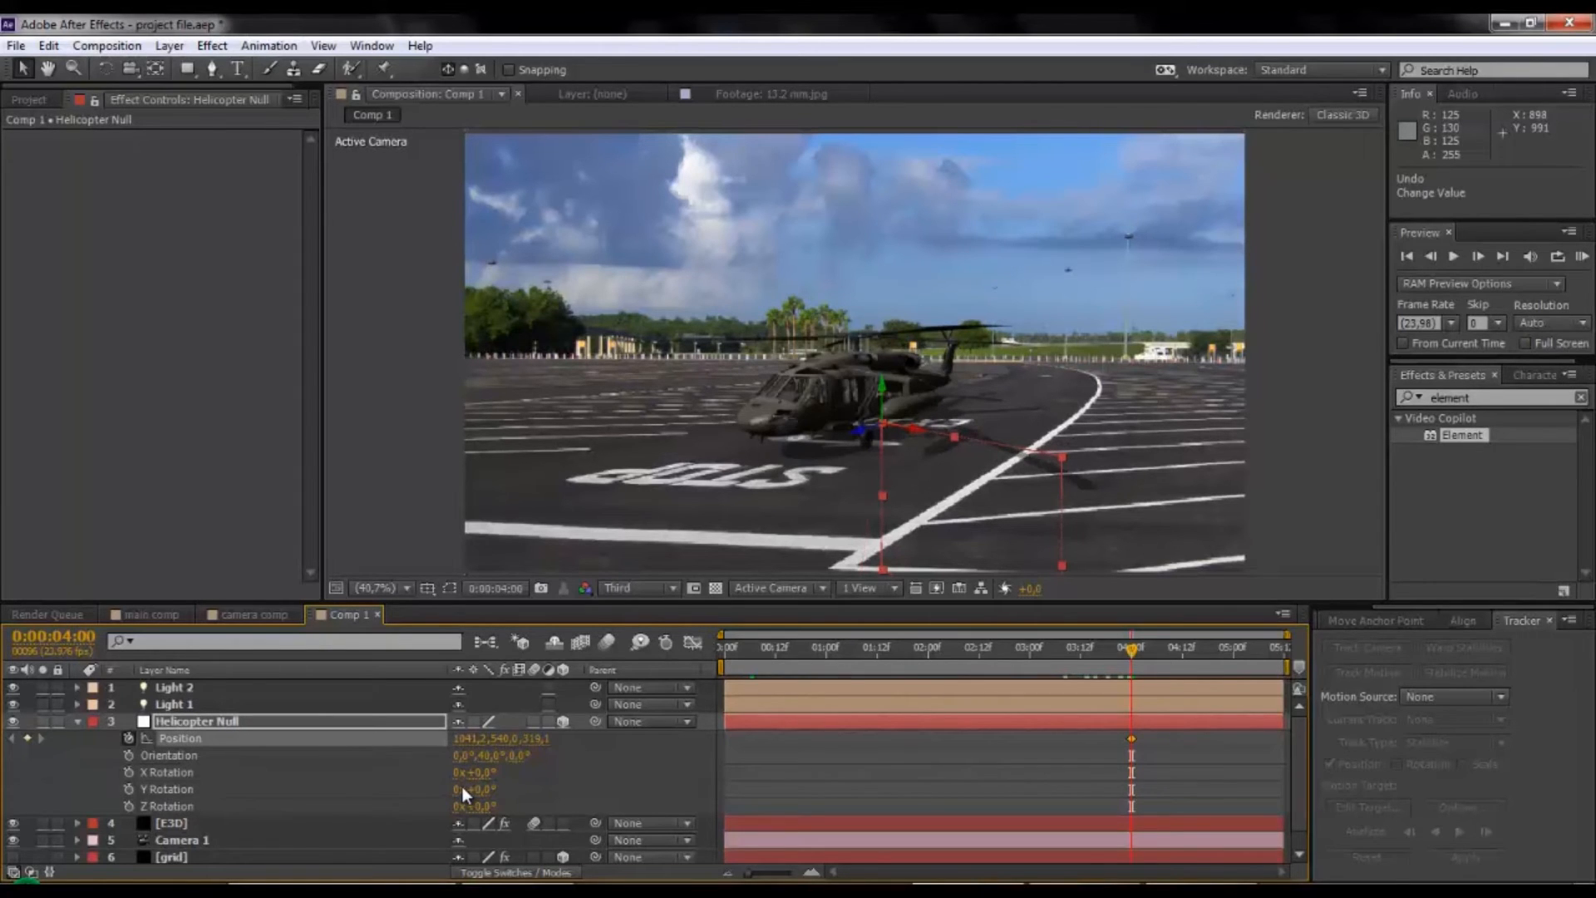
Keyframe the null's X Rotation at 0:00:04:00; at 0:00:00:00 keyframe its position to about 1160.8, 4.9, 461.6 and X Rotation to about -4°.
left_click(127, 772)
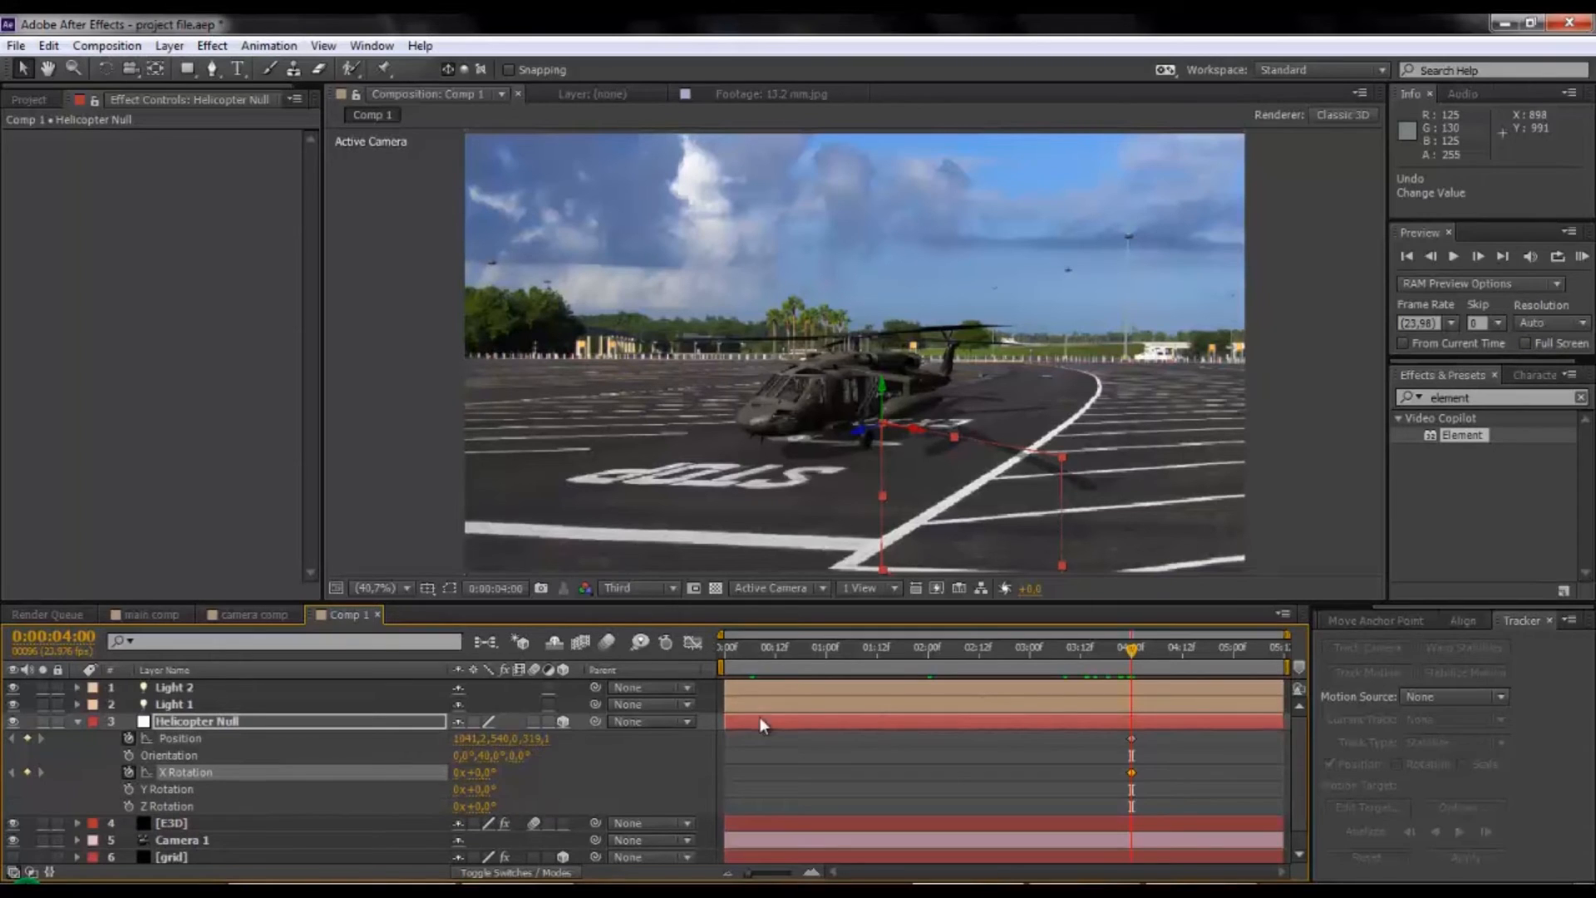
left_click(725, 646)
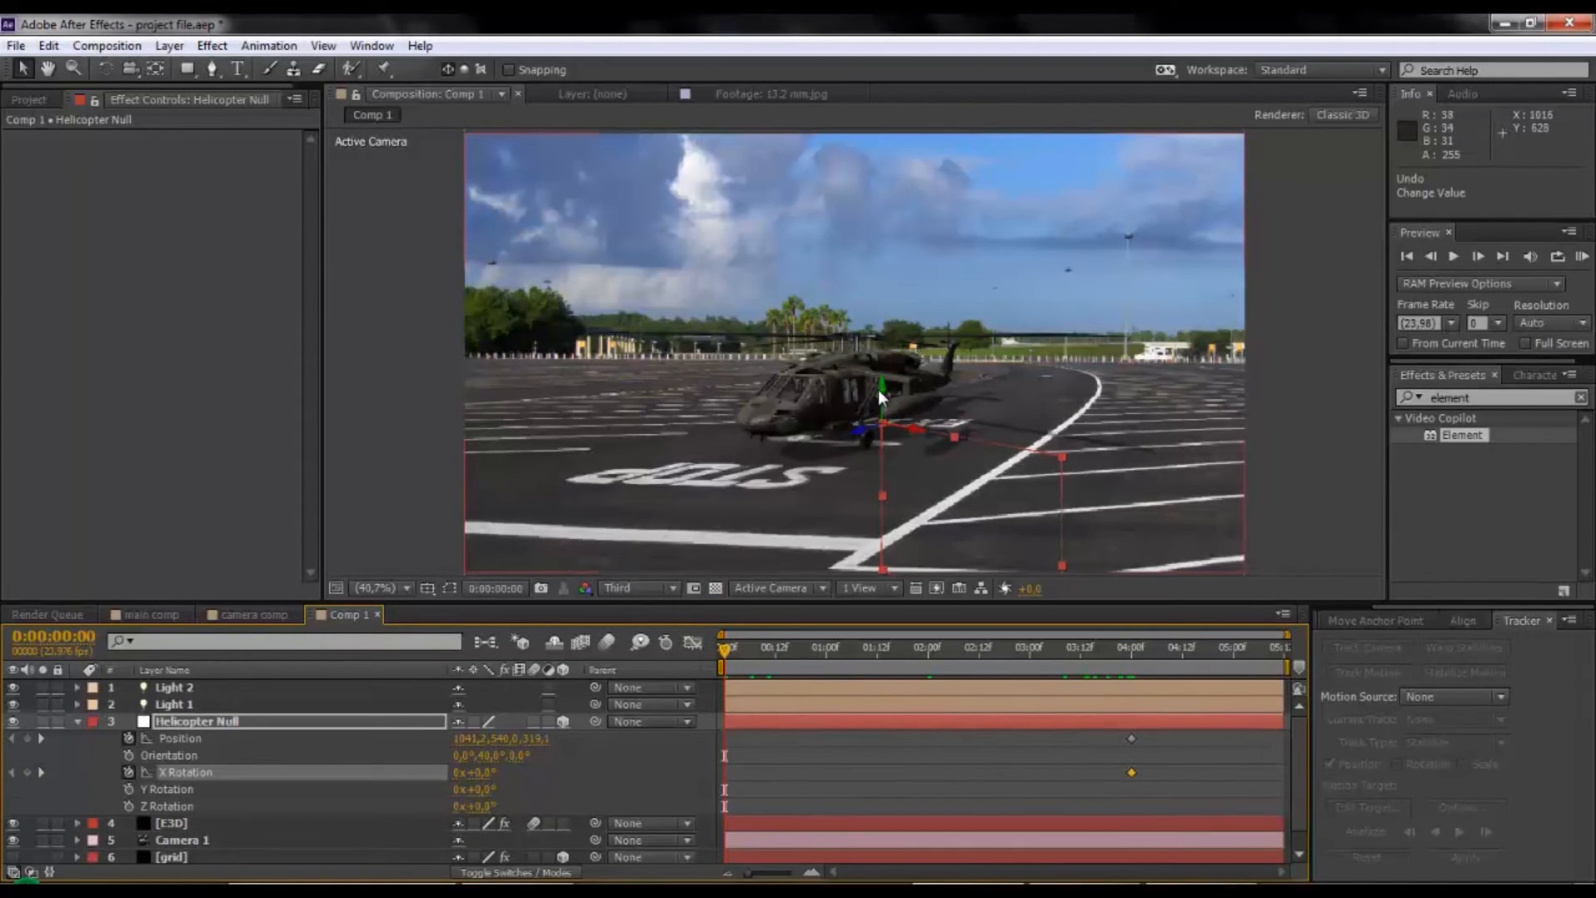
left_click_drag(889, 403, 875, 273)
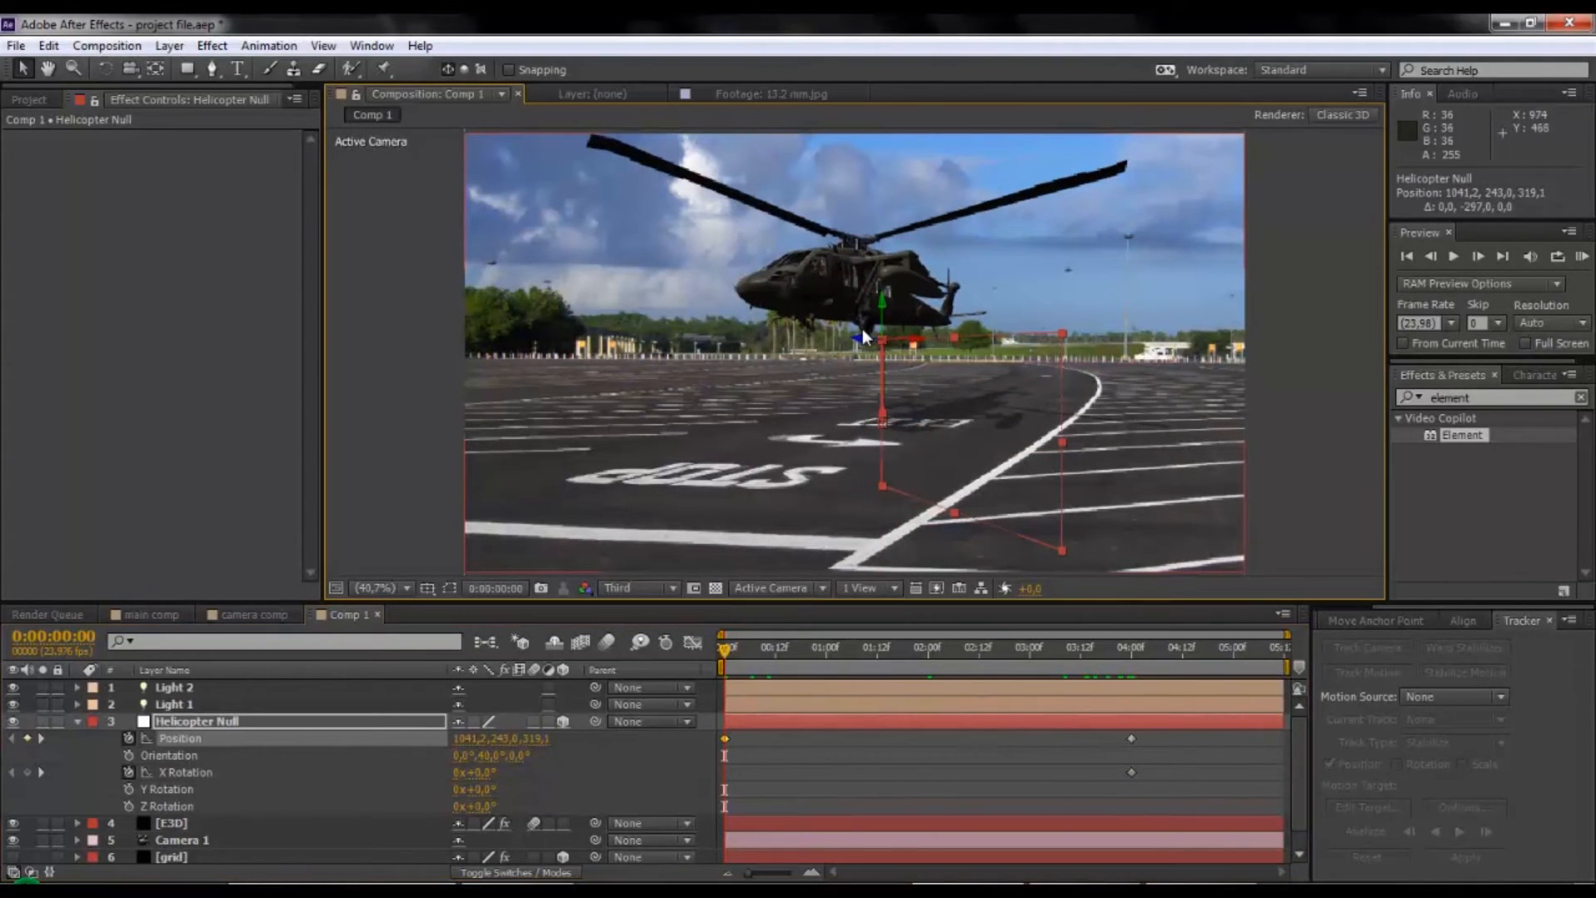
left_click_drag(867, 343, 906, 240)
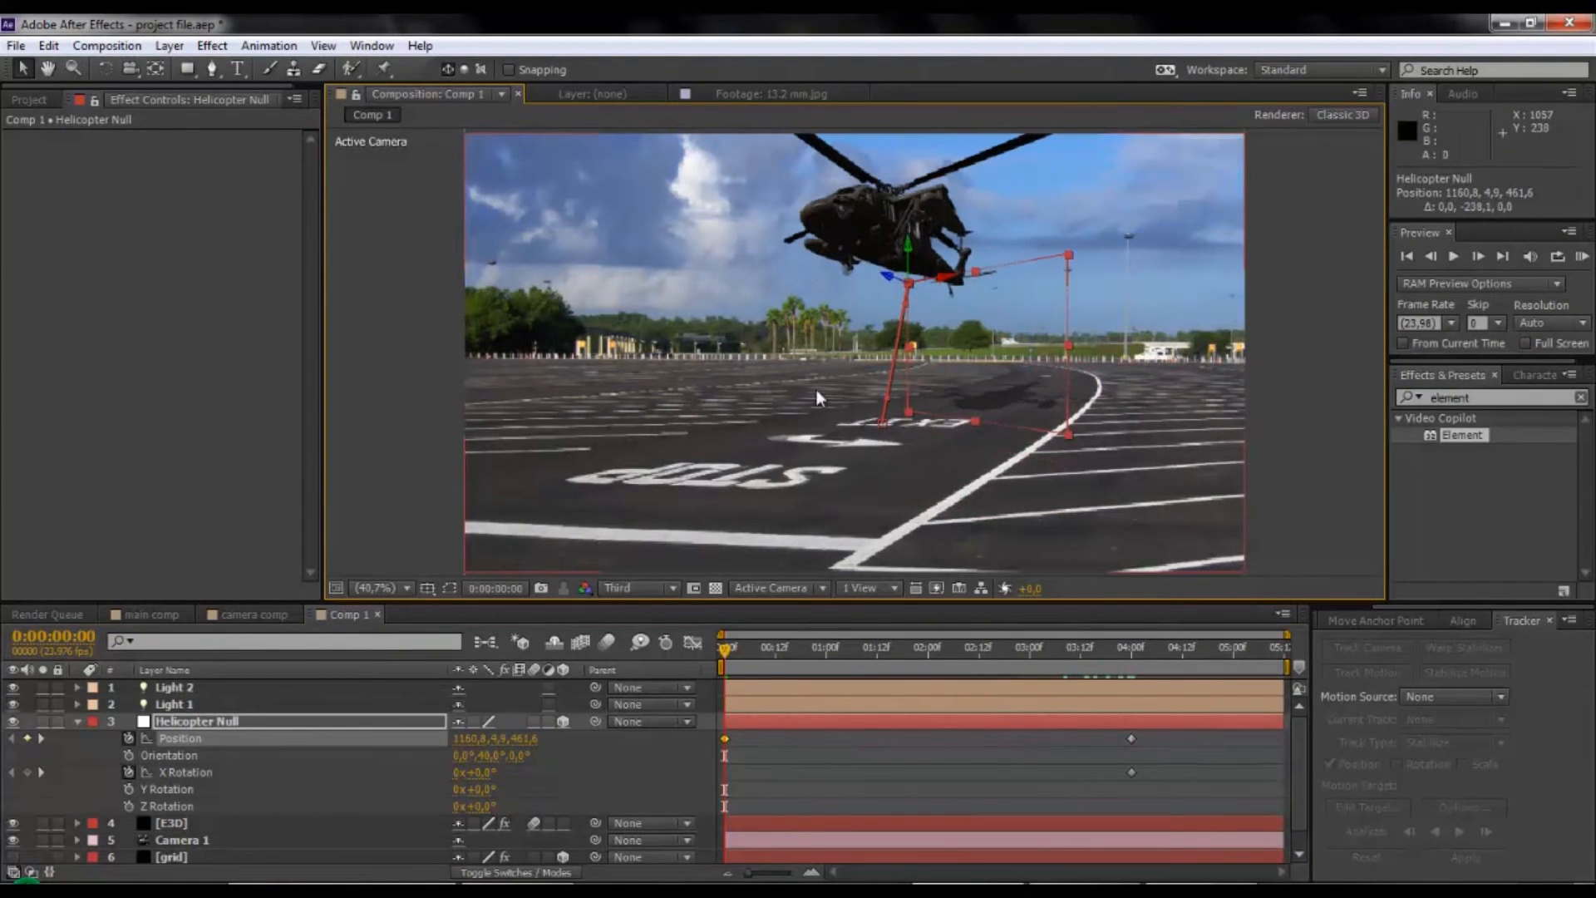
left_click_drag(475, 773, 473, 772)
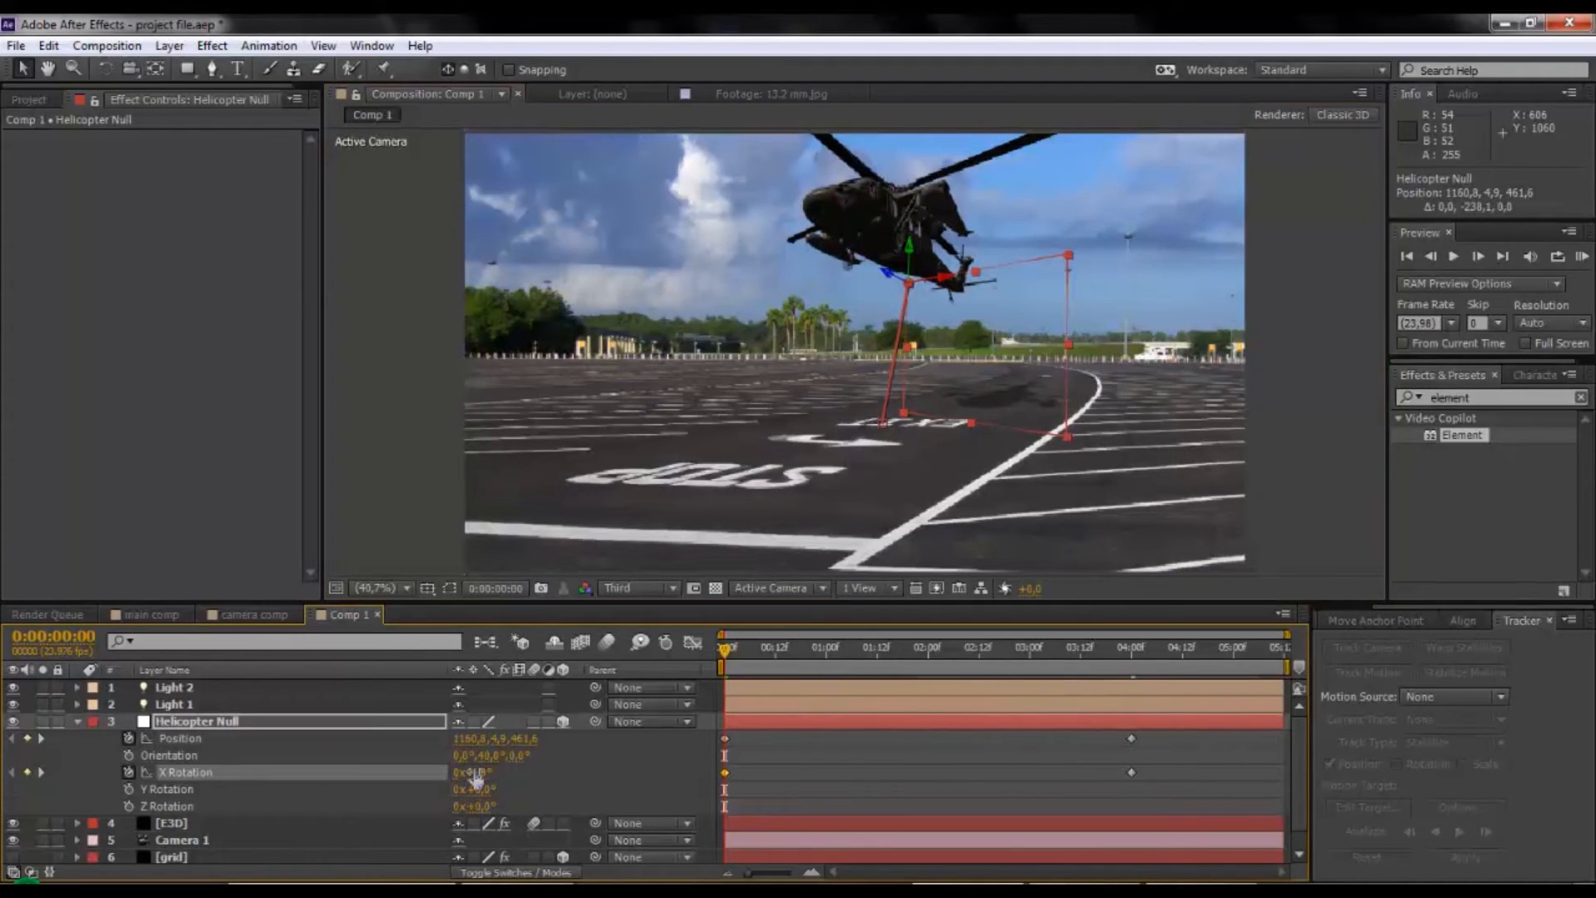
Apply Easy Ease to the Helicopter Null's Position and X Rotation keyframes at 0:00:04:00.
left_click_drag(723, 645, 1026, 650)
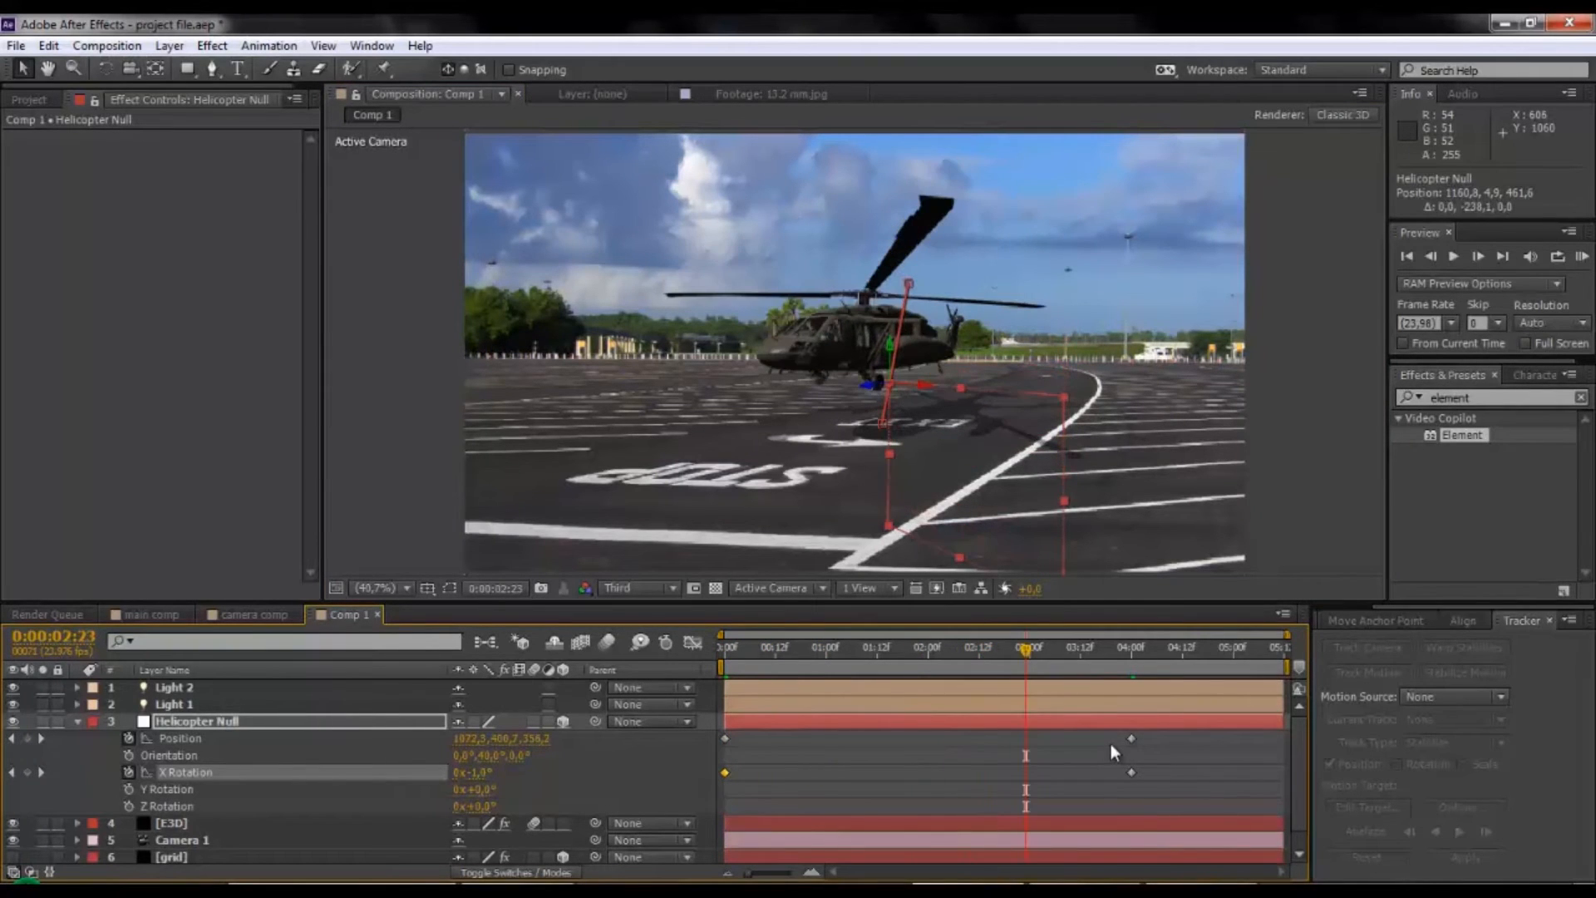
left_click_drag(1126, 733, 1144, 781)
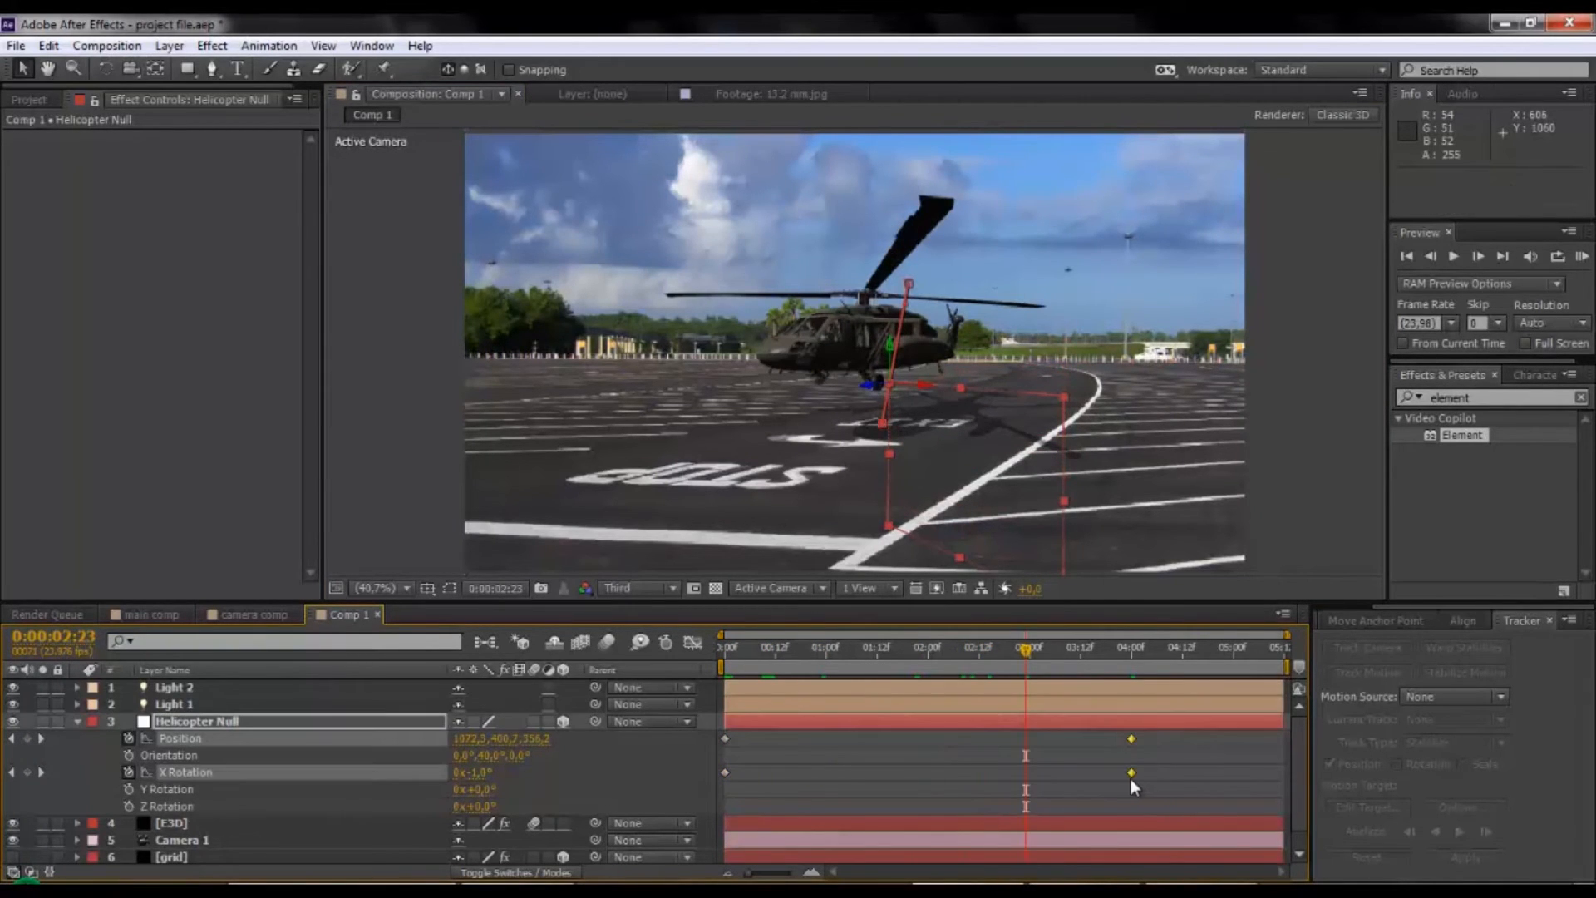
right_click(1131, 772)
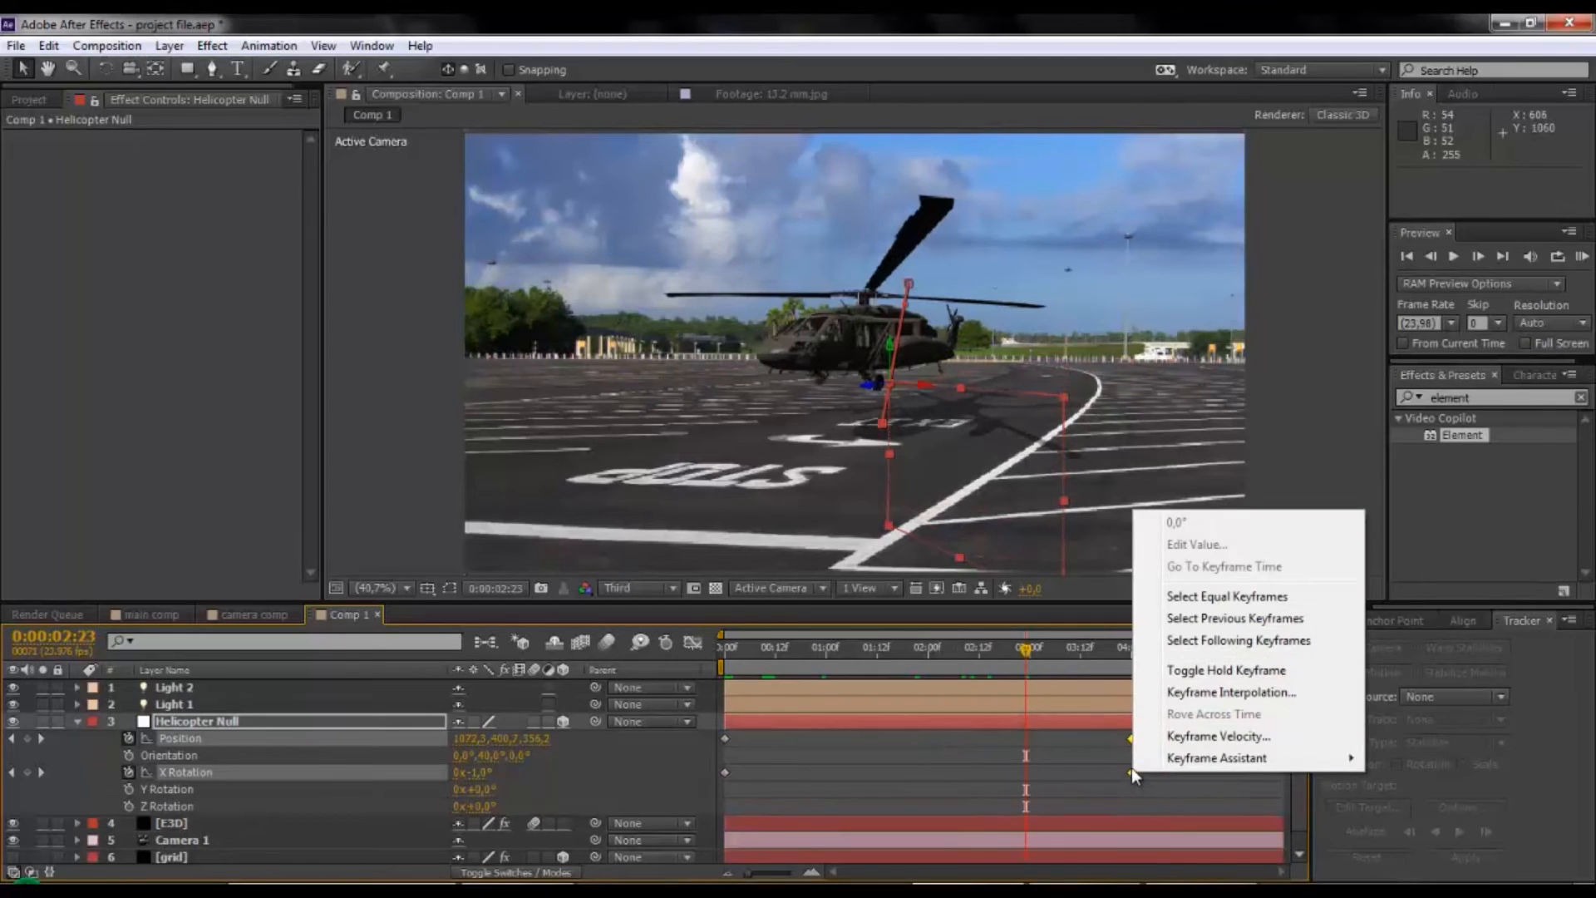
mouse_move(1161, 767)
left_click(943, 628)
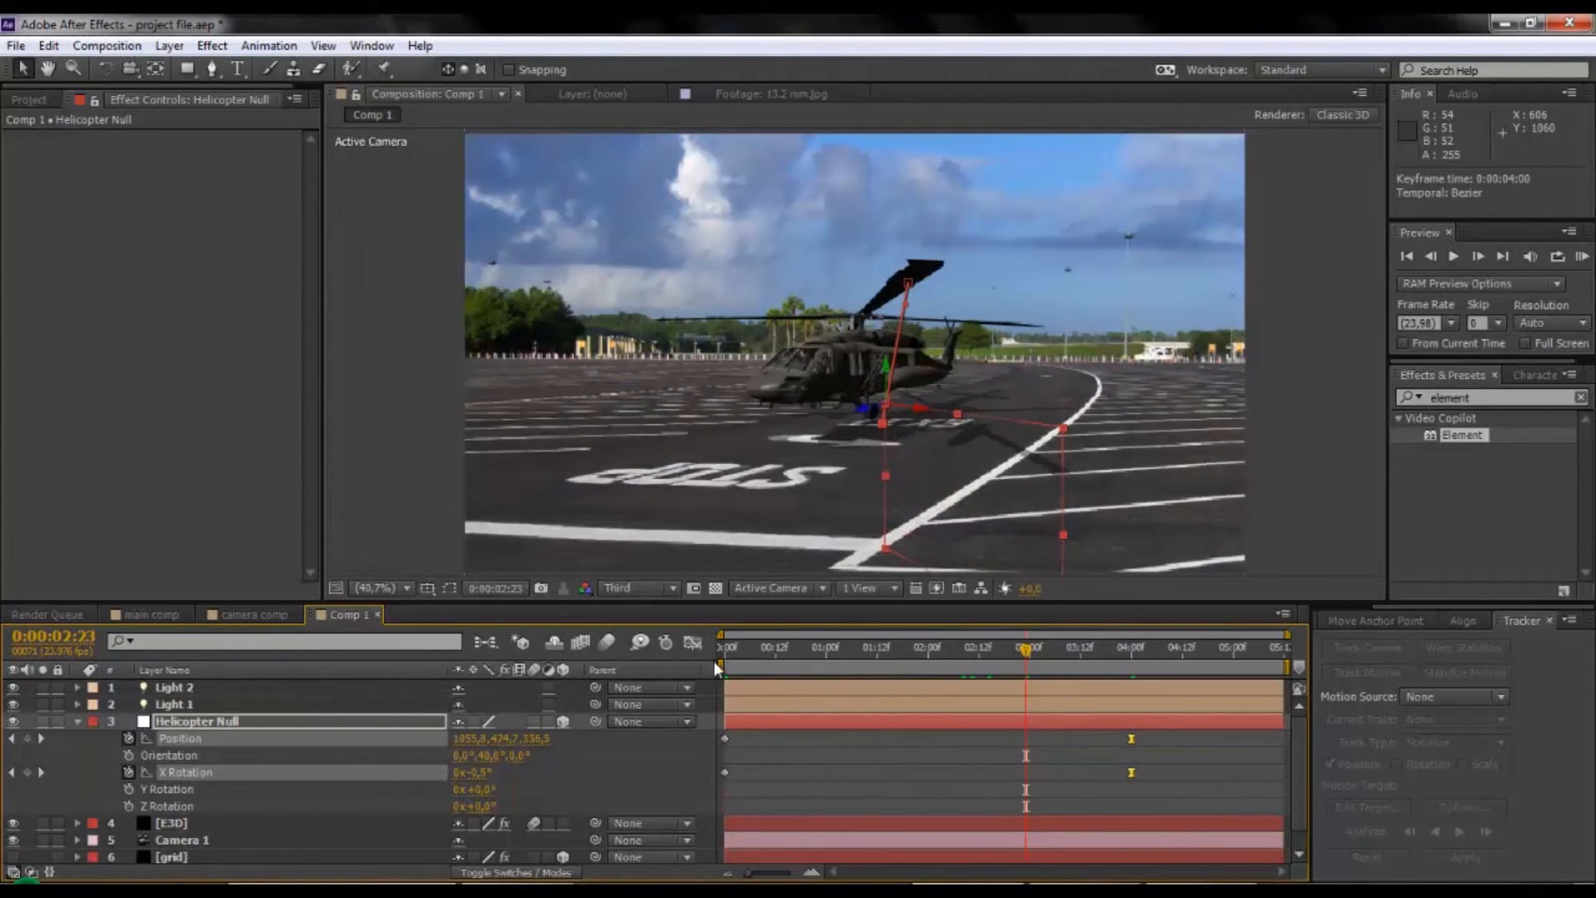
RAM-preview the landing with the composition's motion blur enabled, and turn the motion blur back off.
left_click(609, 642)
key("KP_0")
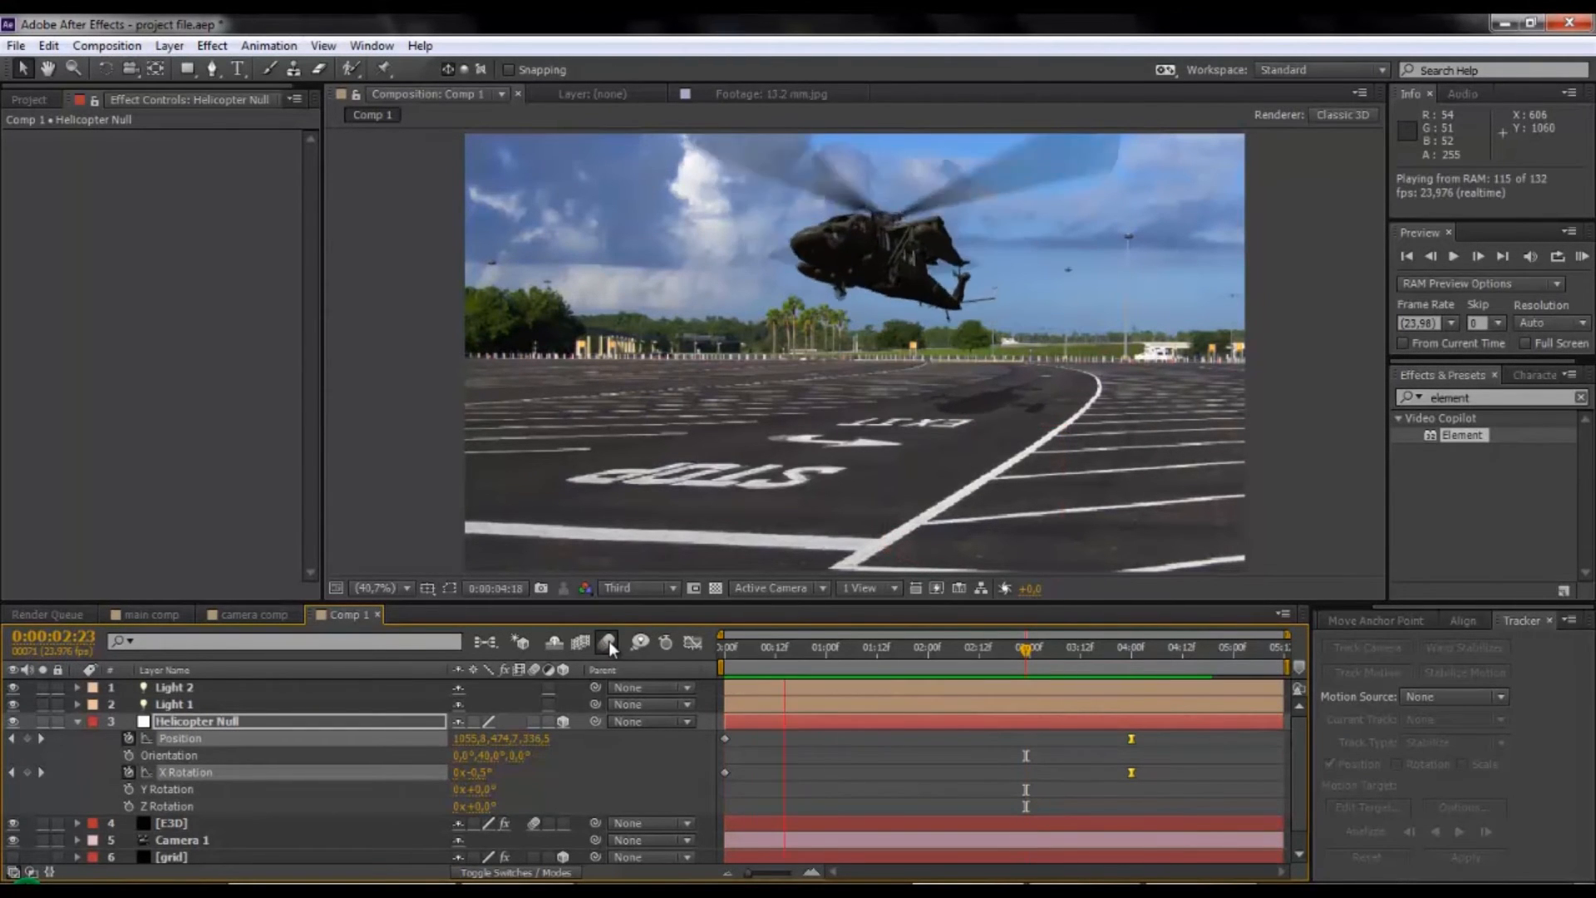
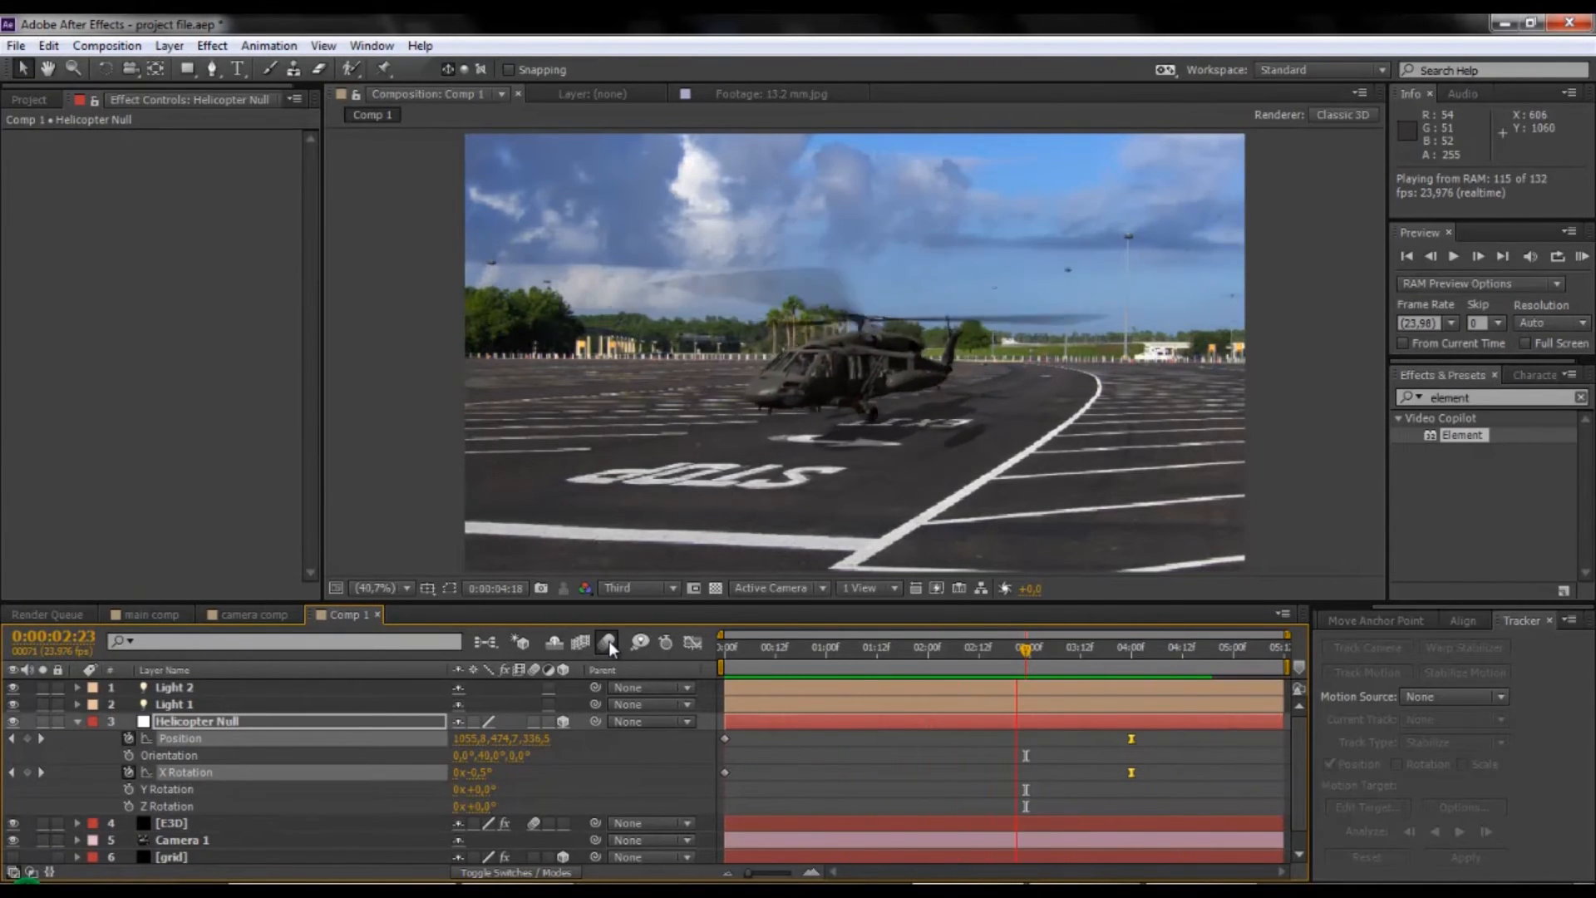
left_click(608, 640)
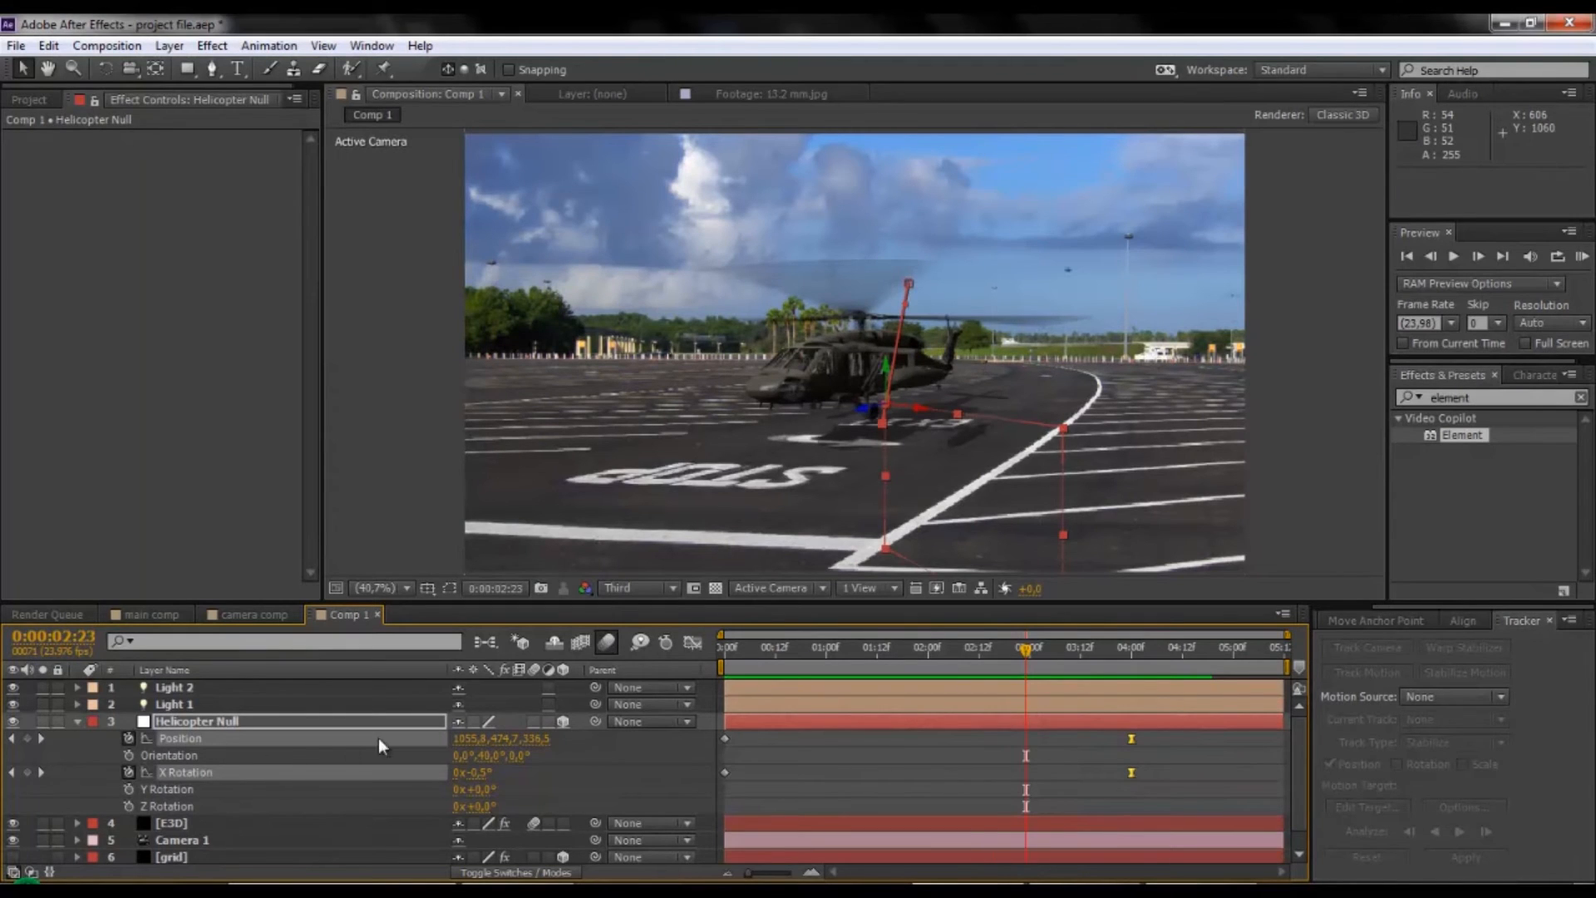
left_click(600, 645)
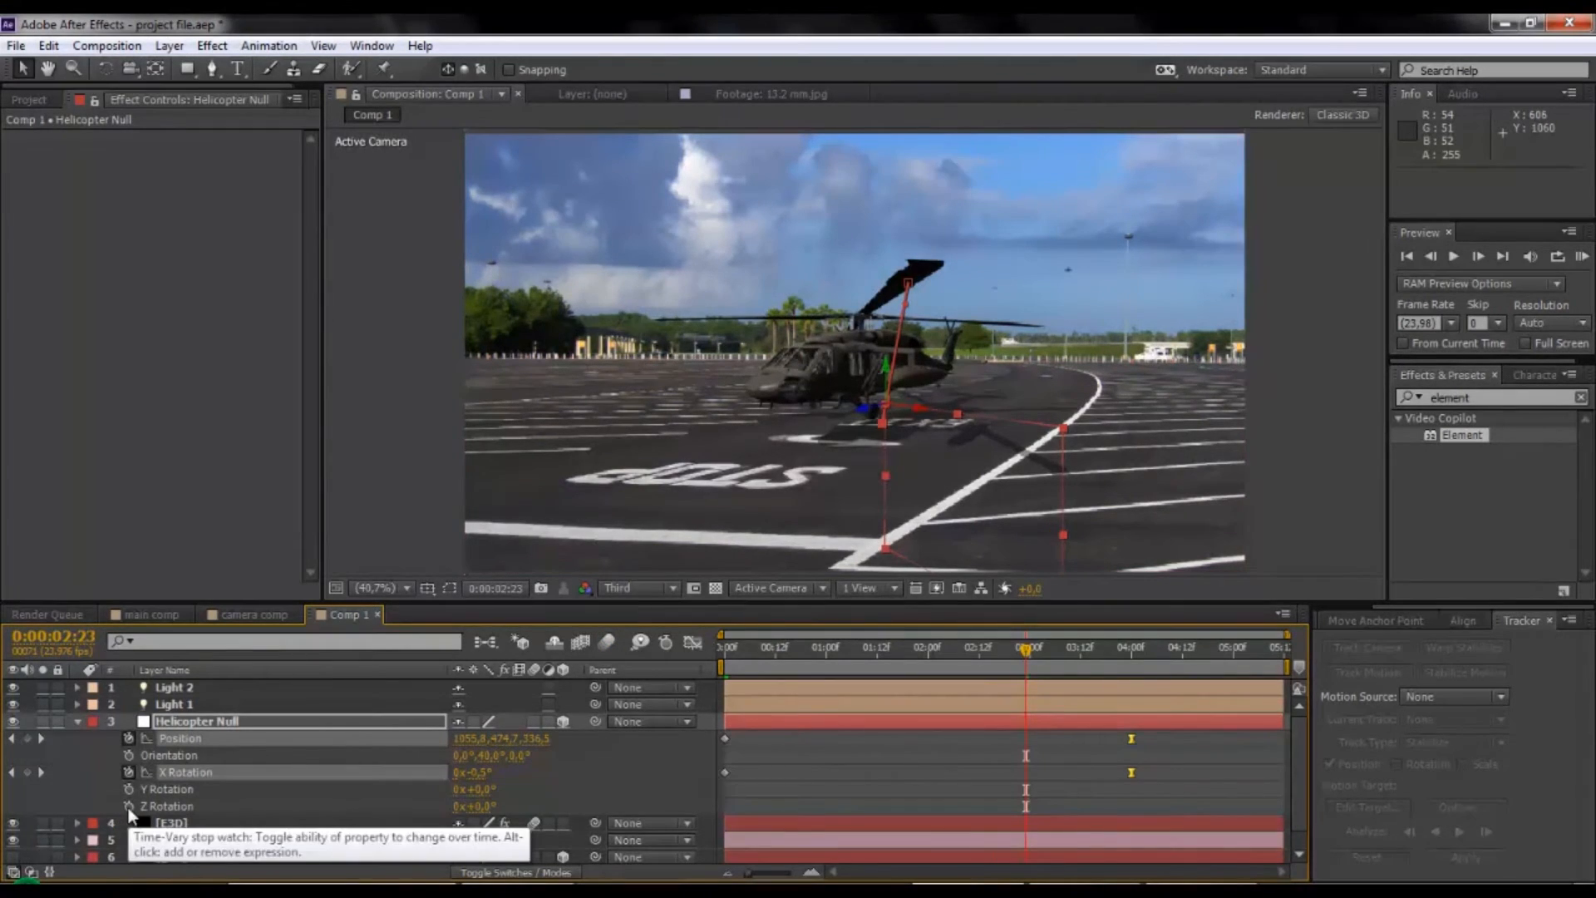
Add the expression wiggle(1.5,6) to the Helicopter Null's Z Rotation.
left_click(128, 806, "alt")
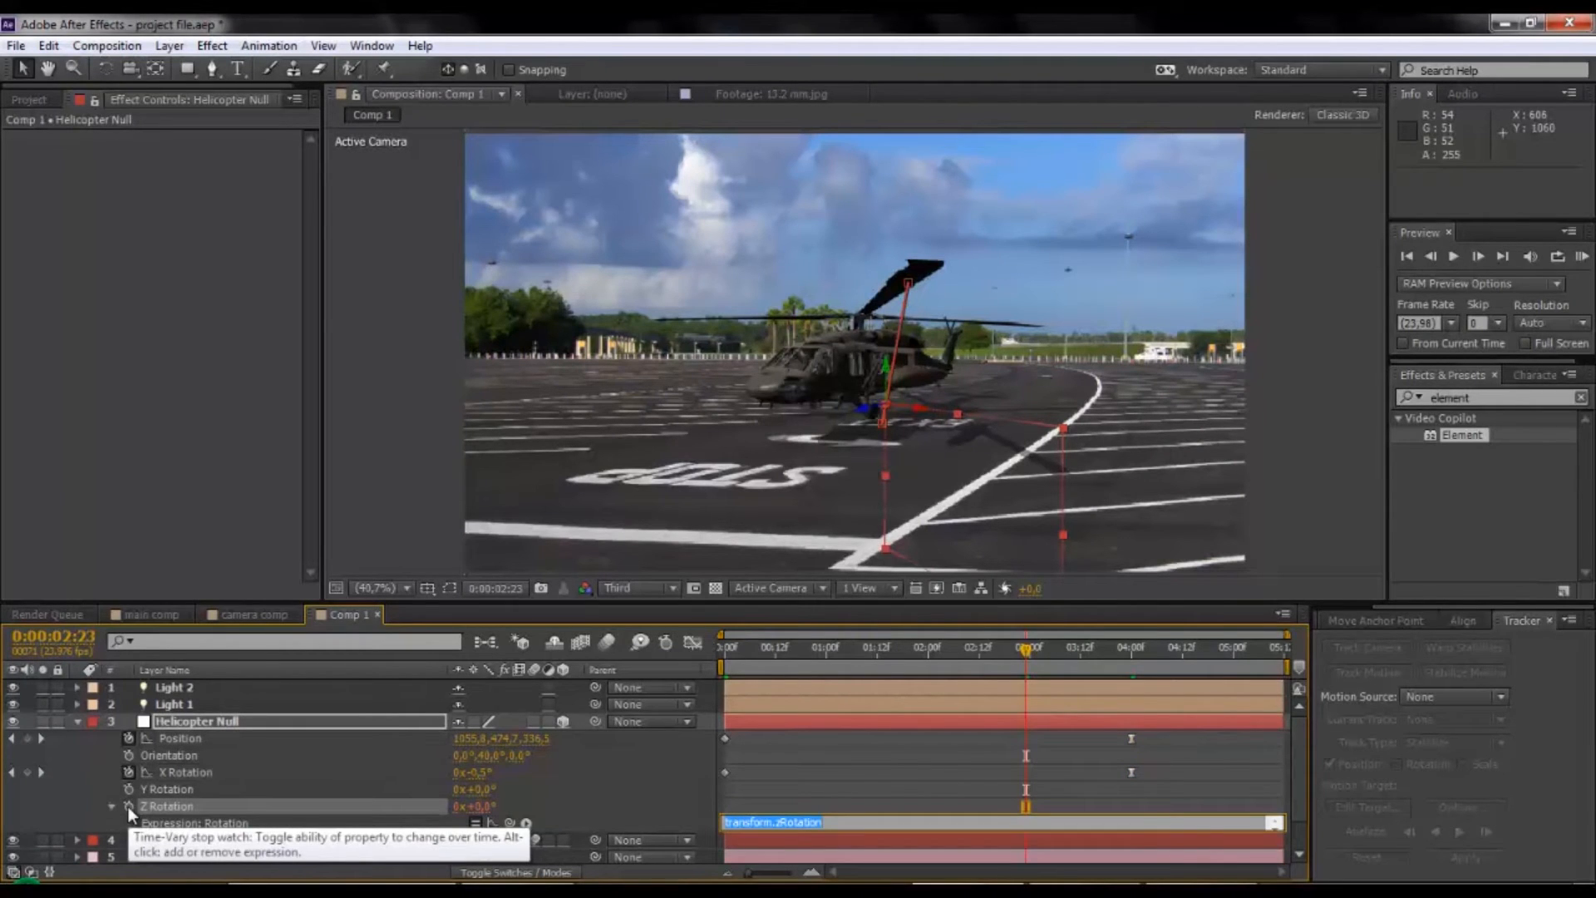
type("wiggle(1.5,6)")
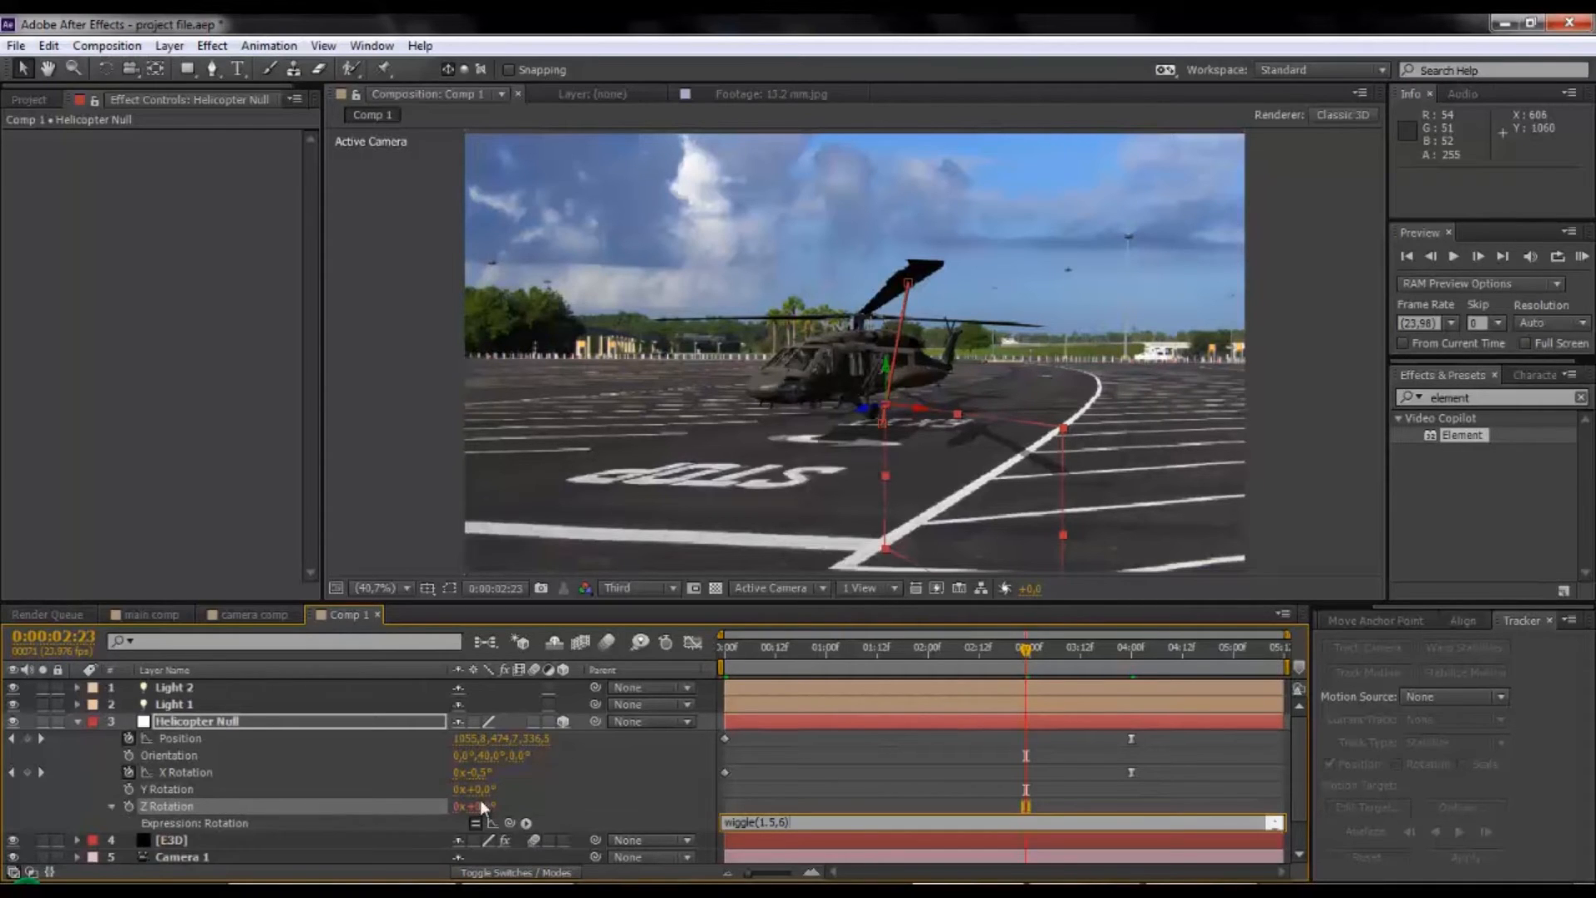
left_click(790, 809)
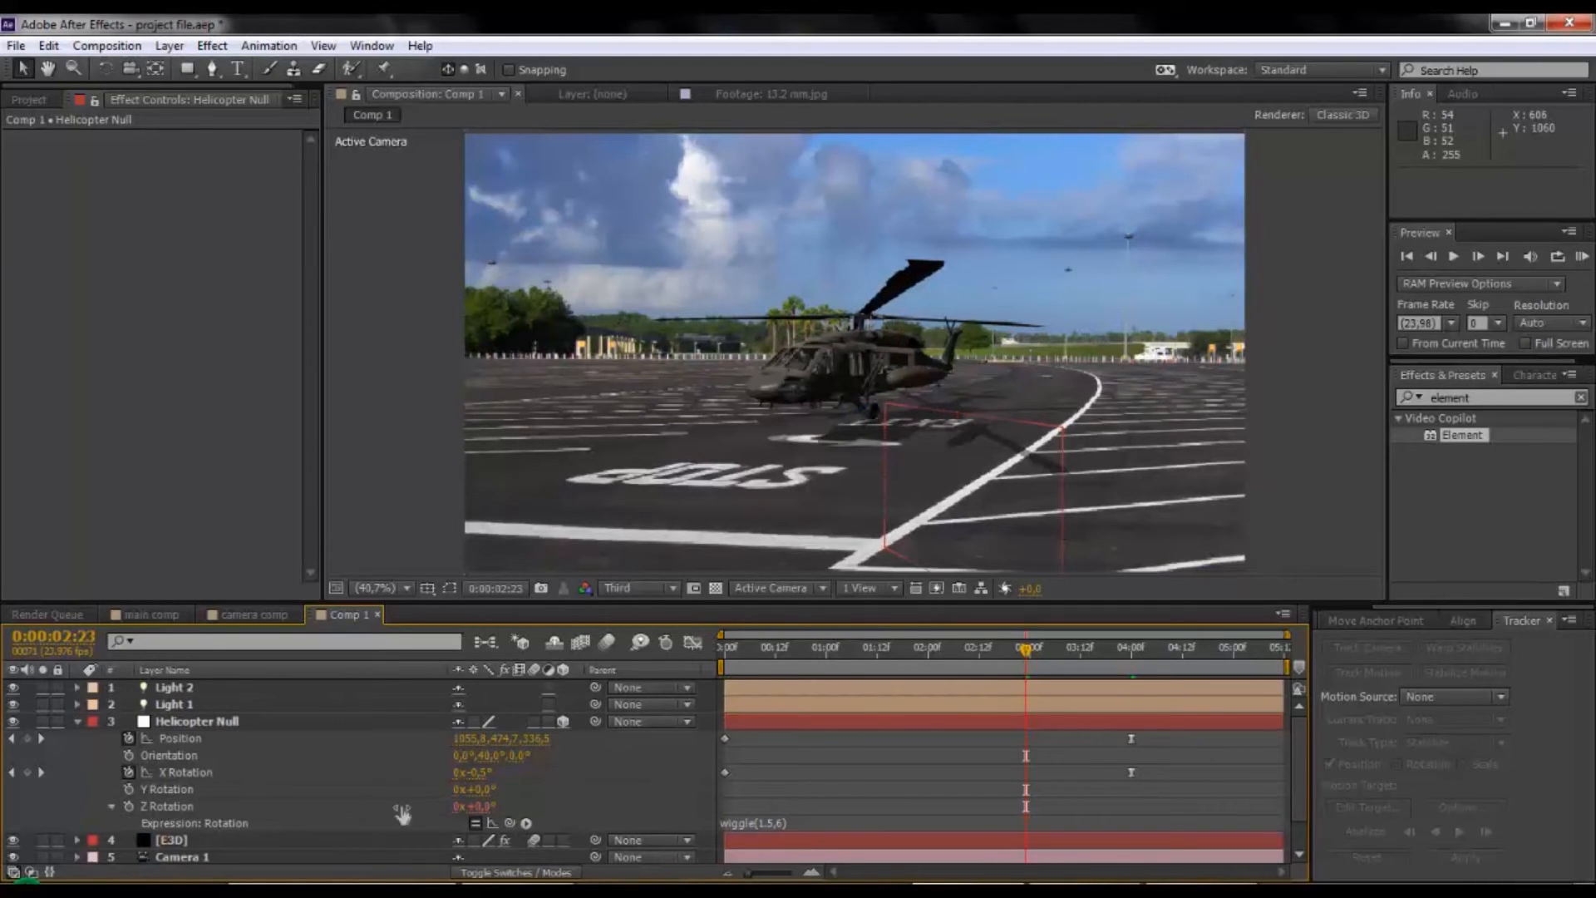
Create a null object directly above the Helicopter Null layer and rename it "wiggle control".
left_click(169, 46)
mouse_move(357, 75)
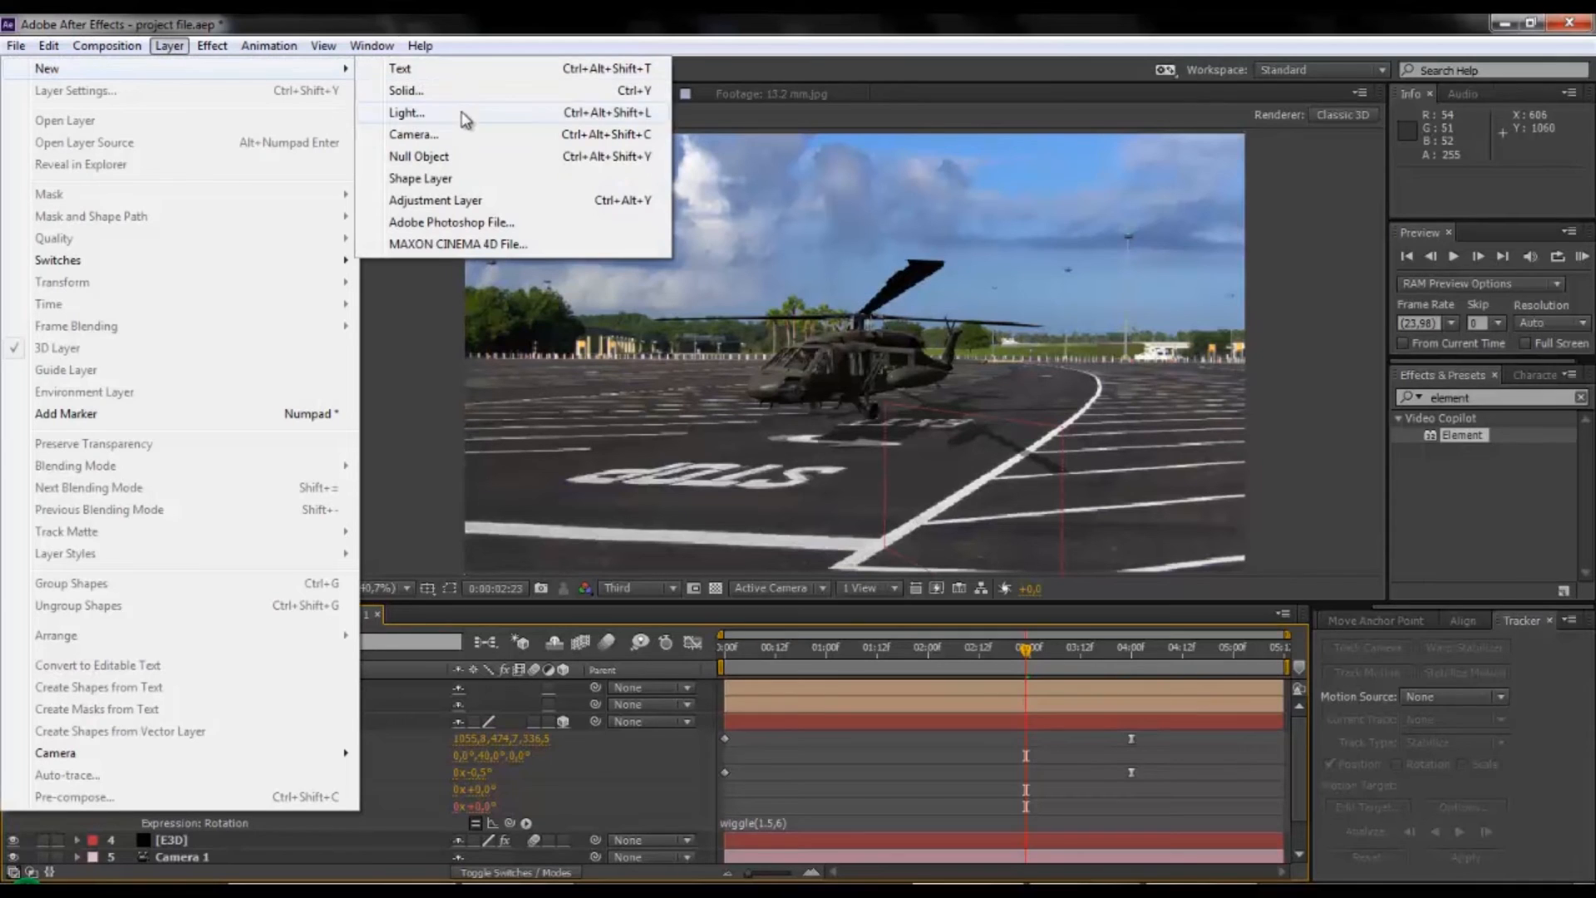
left_click(459, 160)
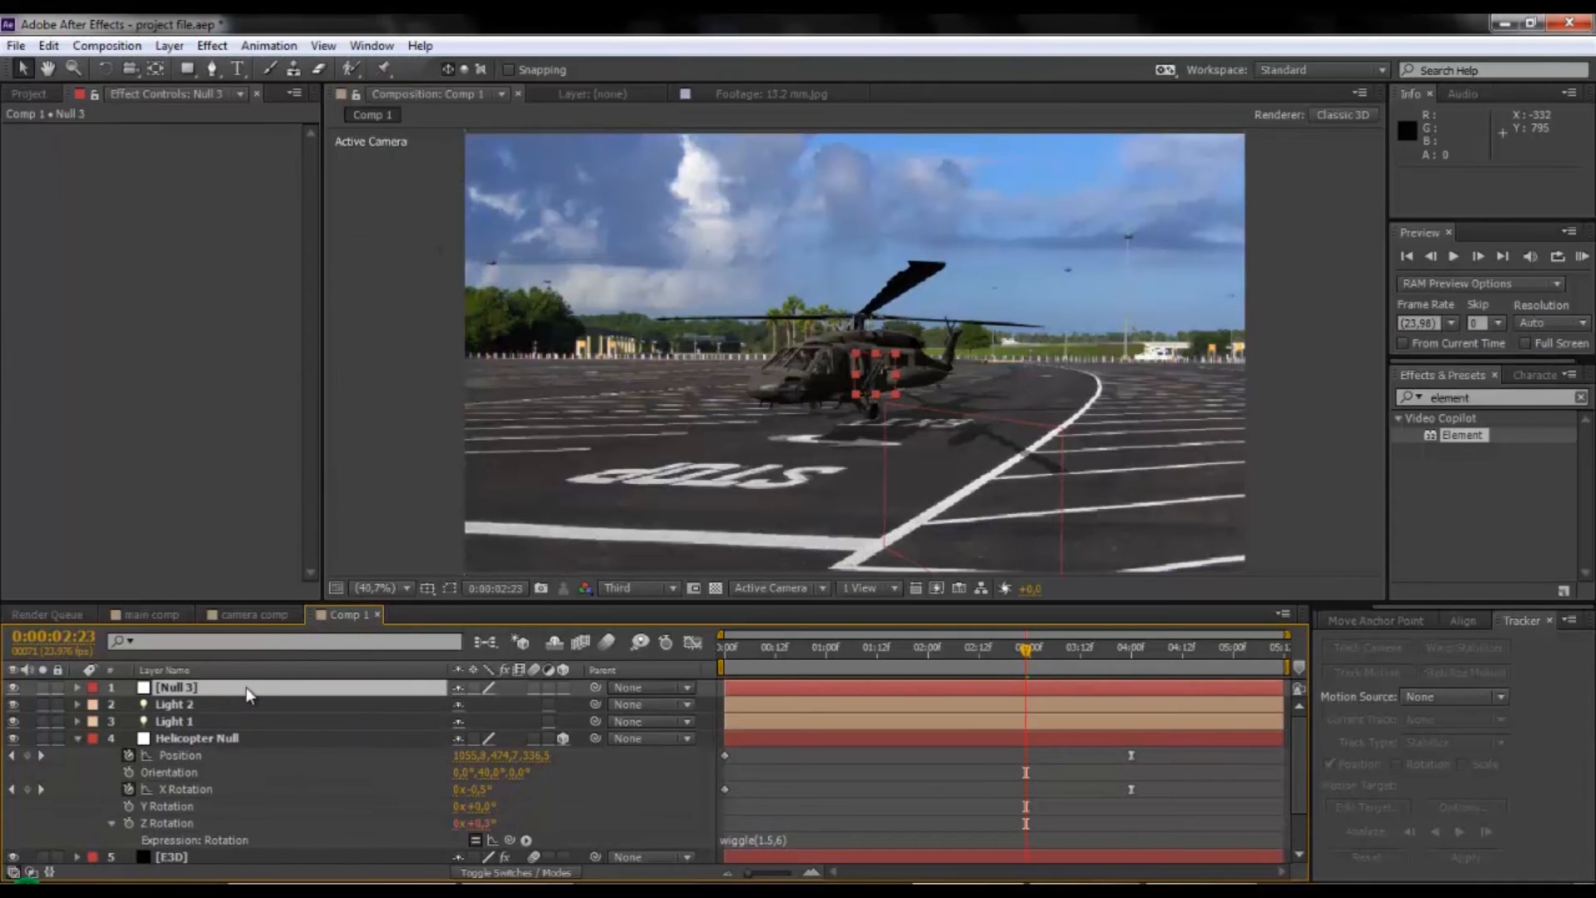
left_click_drag(246, 686, 259, 728)
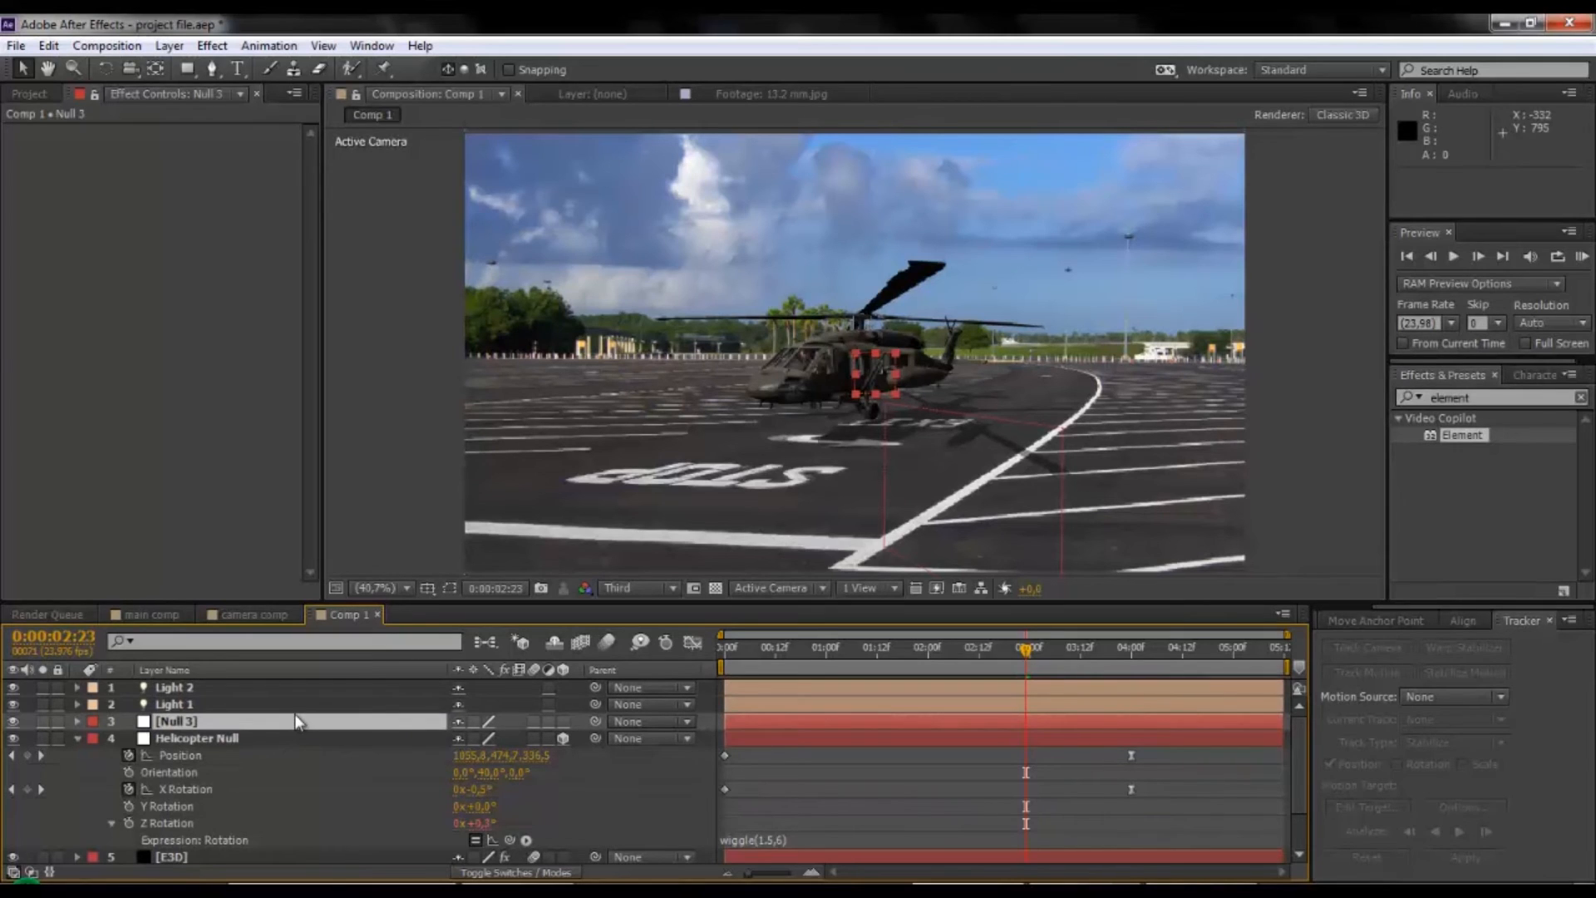
key("Return")
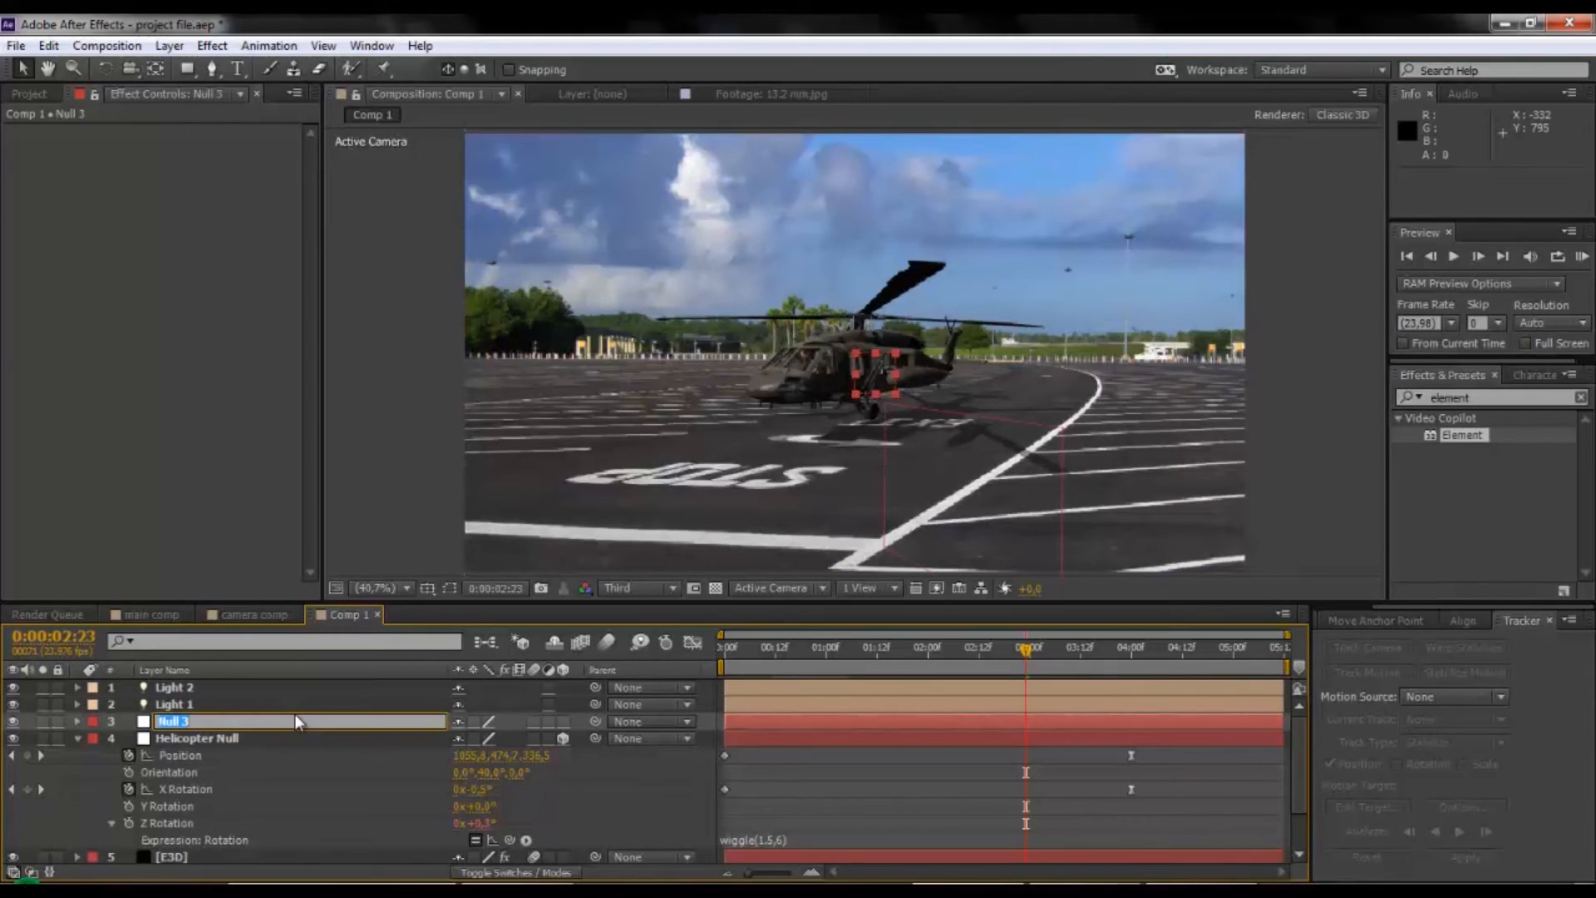
type("wiggle control")
key("Return")
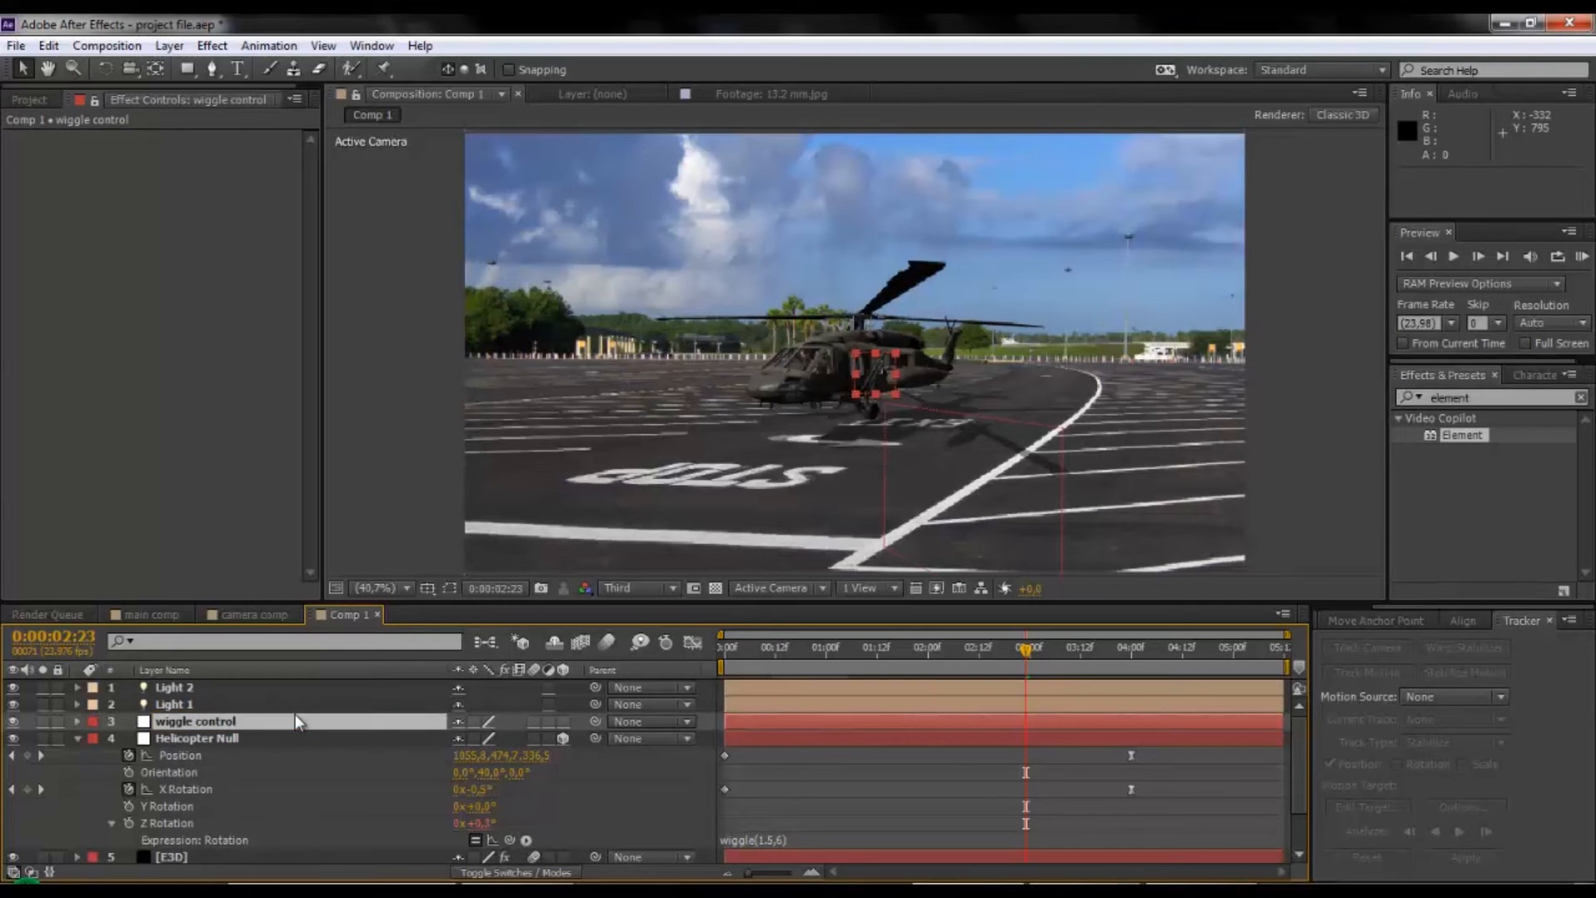
Add a Slider Control effect to the wiggle control null and rename the effect "Wiggle Control".
left_click(1492, 397)
type("slider")
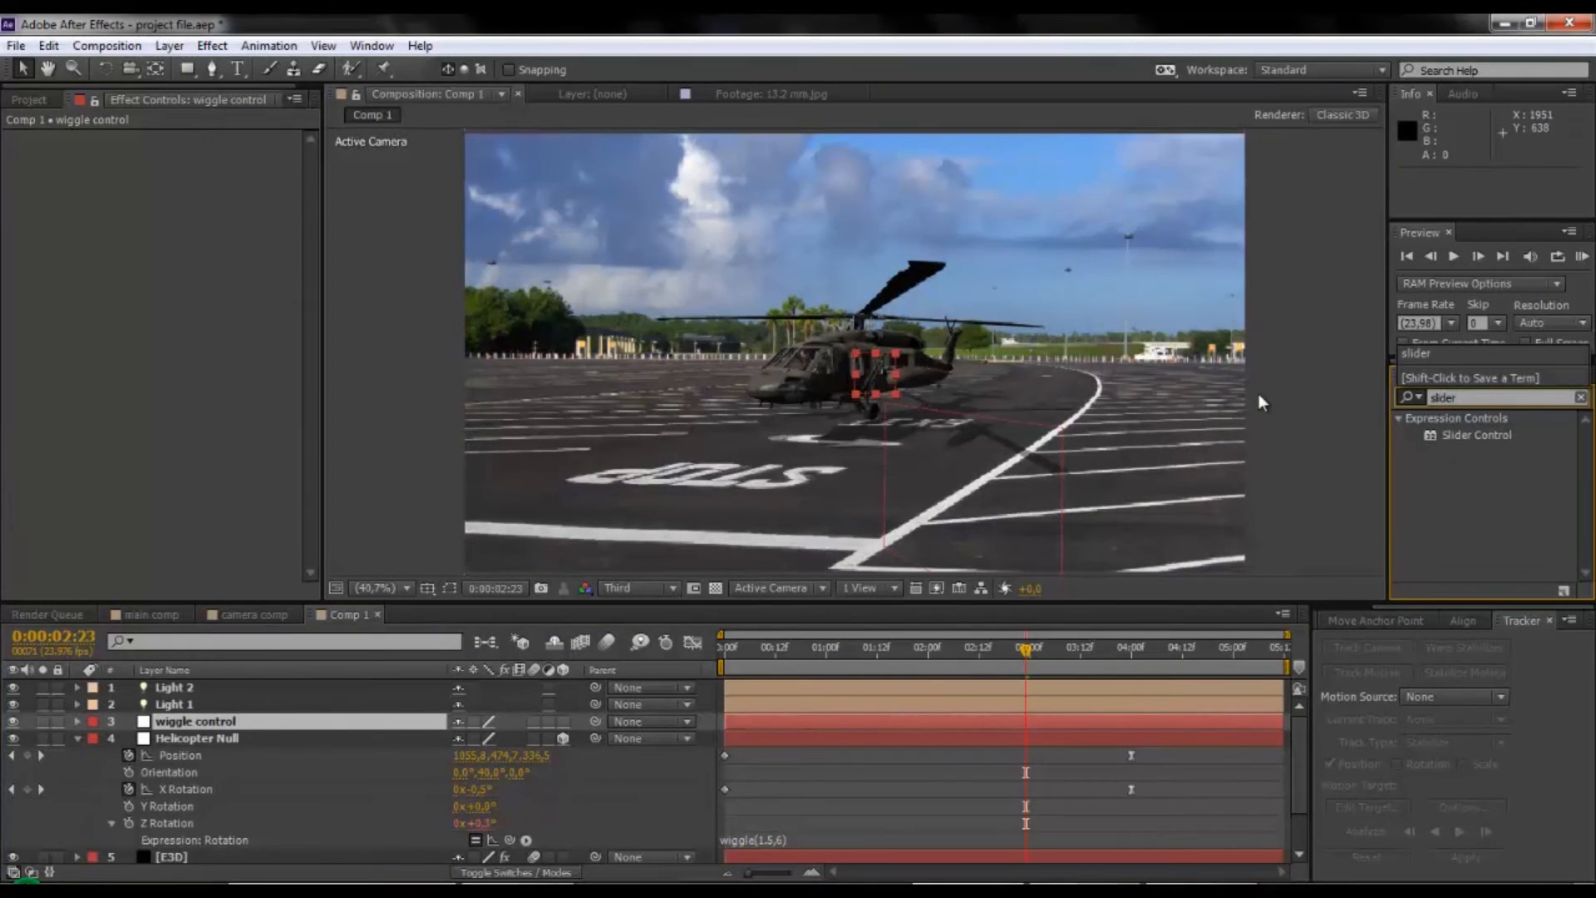
left_click_drag(1451, 434, 193, 722)
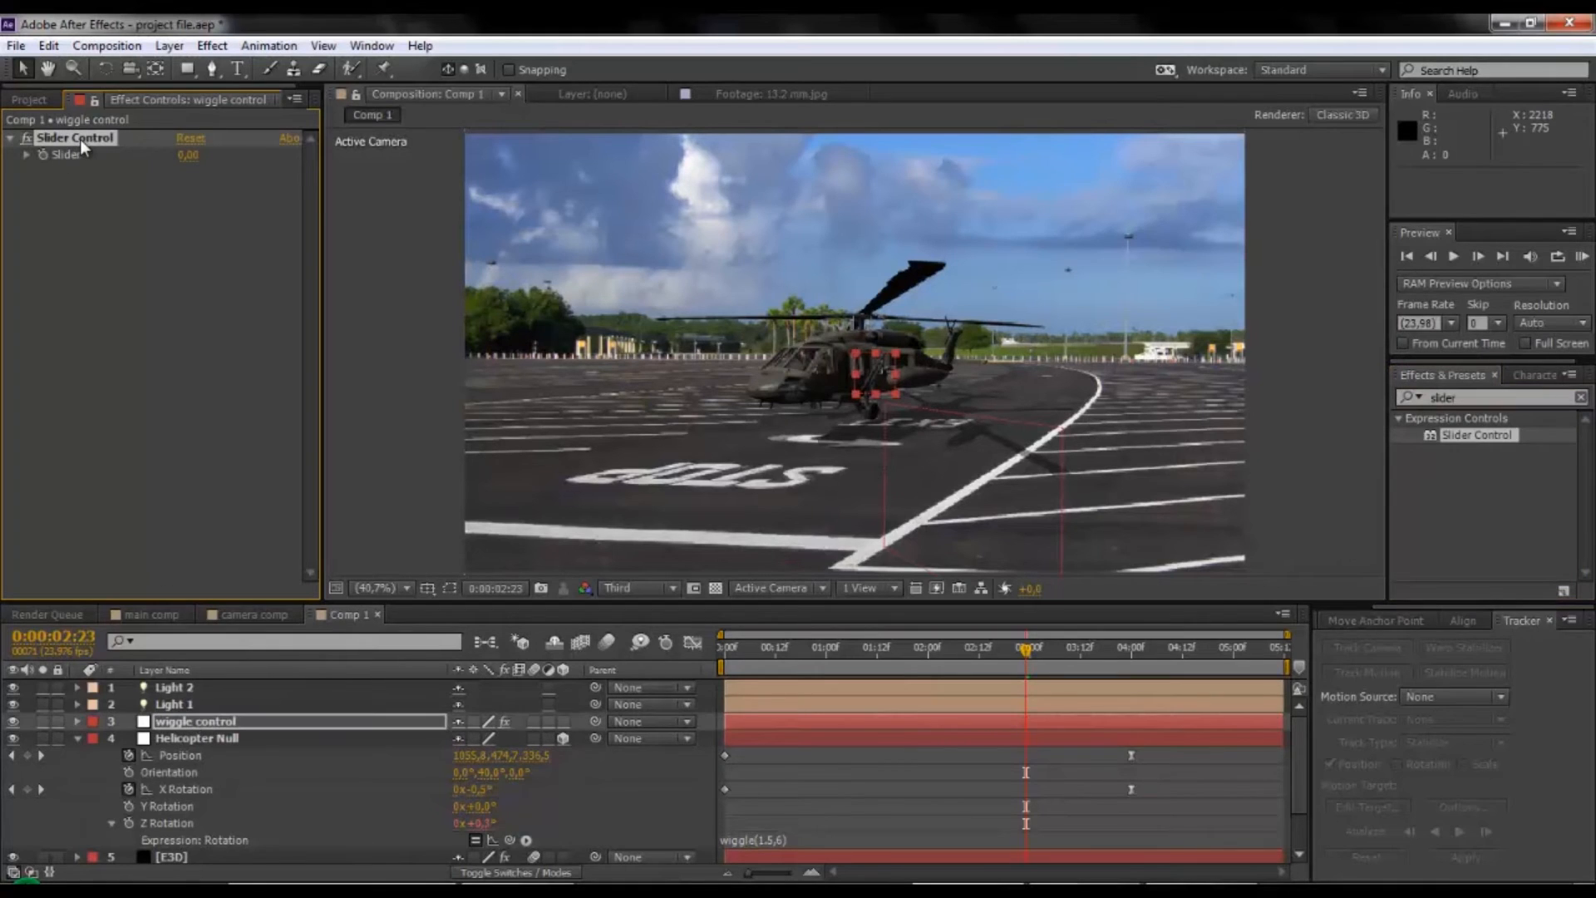
key("Return")
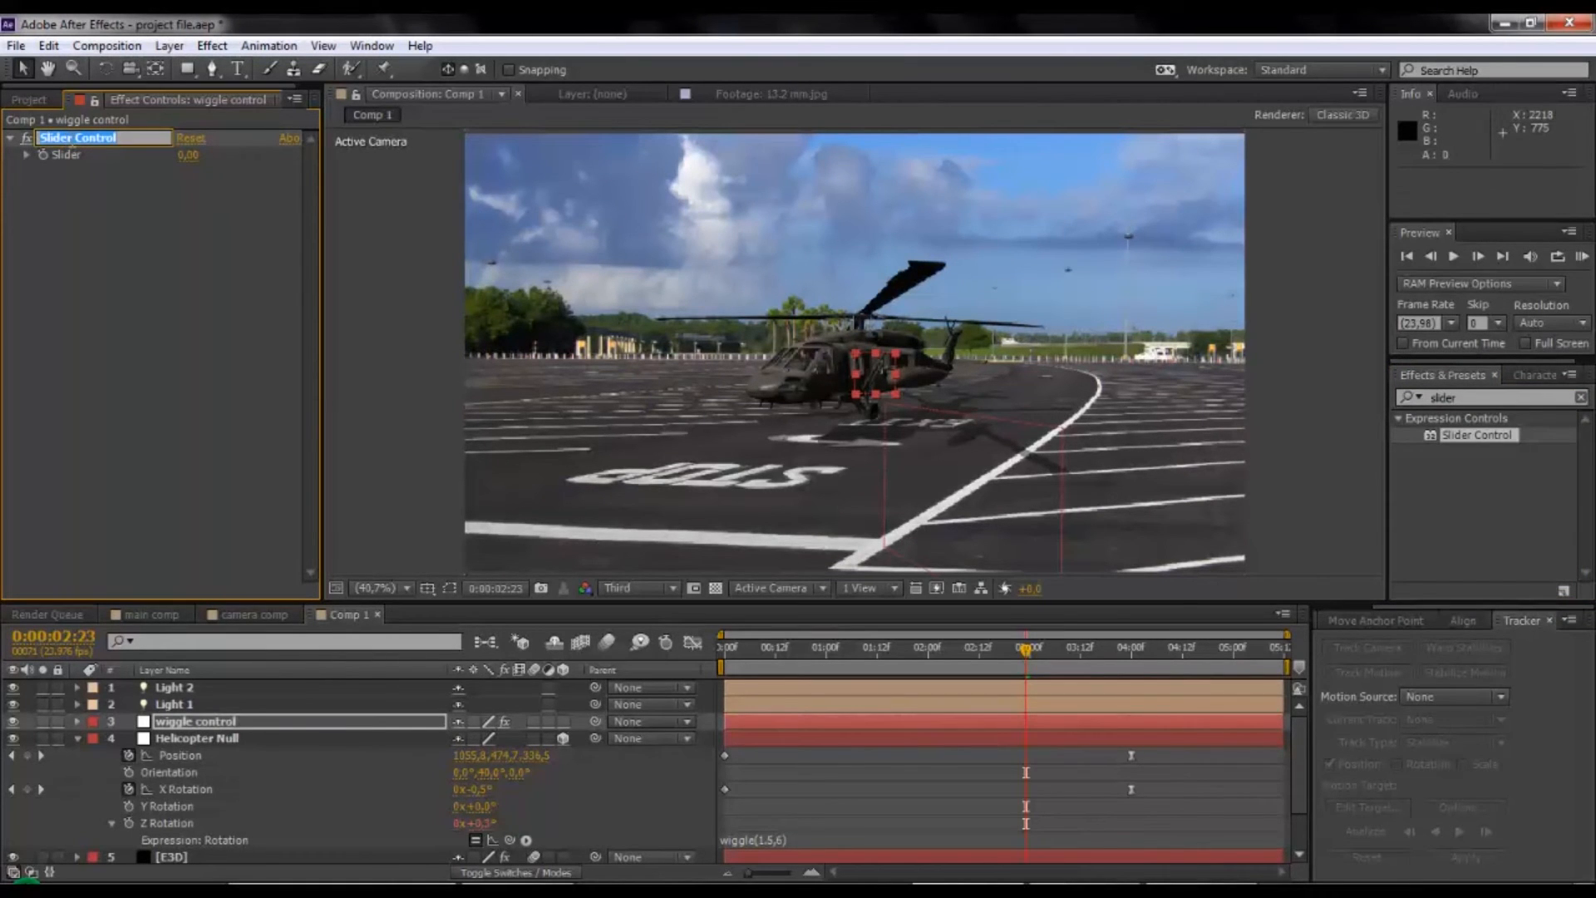
double_click(55, 137)
type("Wiggle")
key("Return")
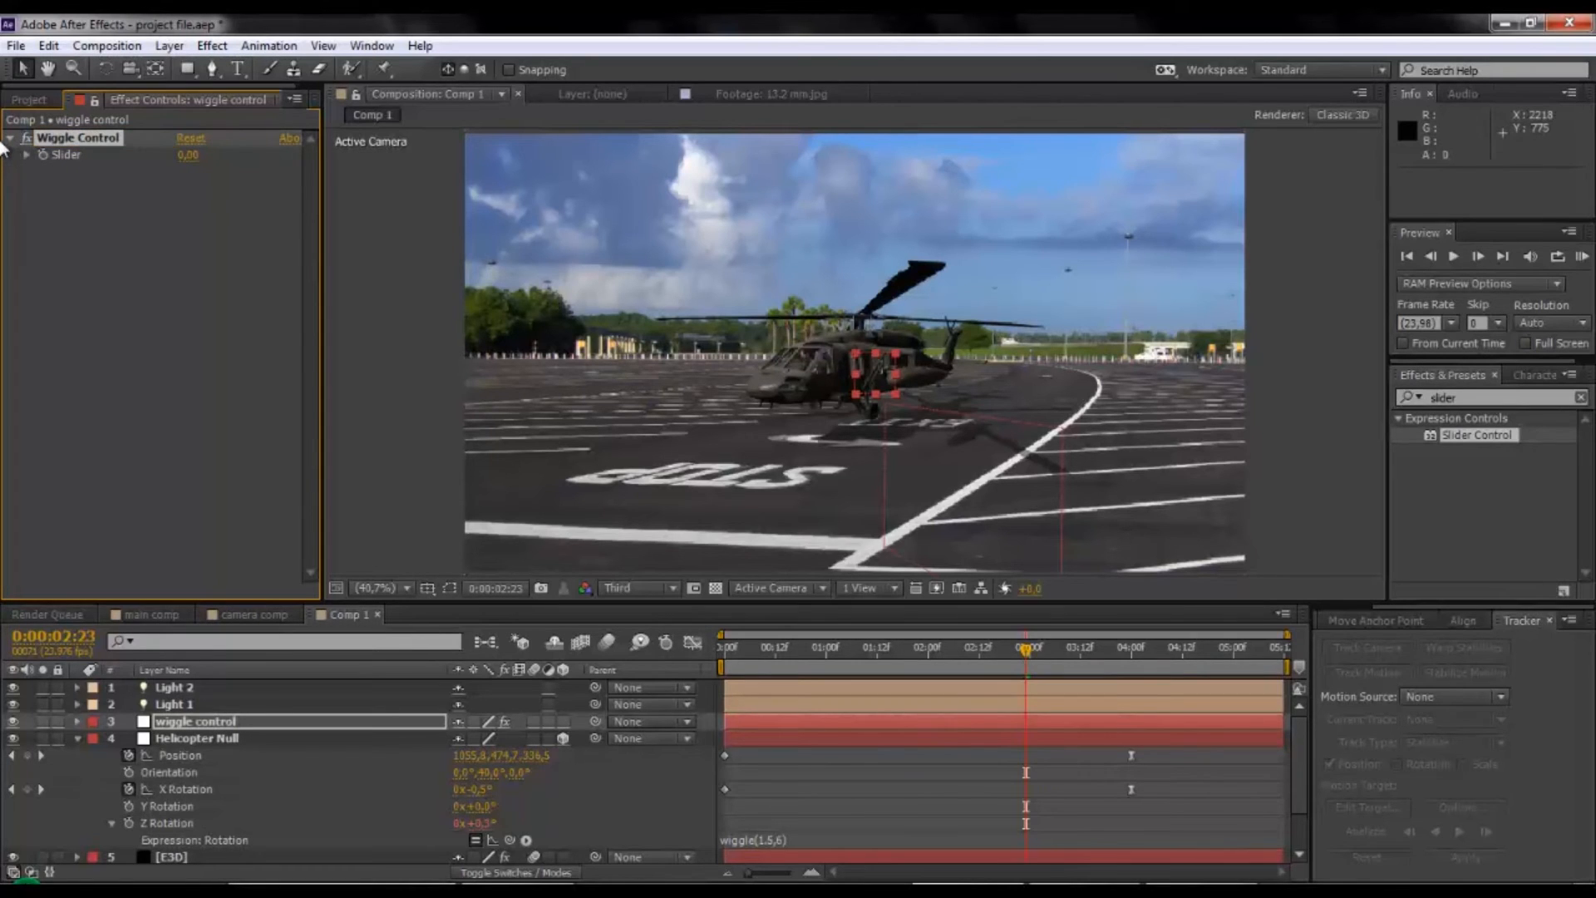
Replace the wiggle amplitude in the Z Rotation expression with a link to the Wiggle Control slider.
left_click(782, 840)
double_click(781, 839)
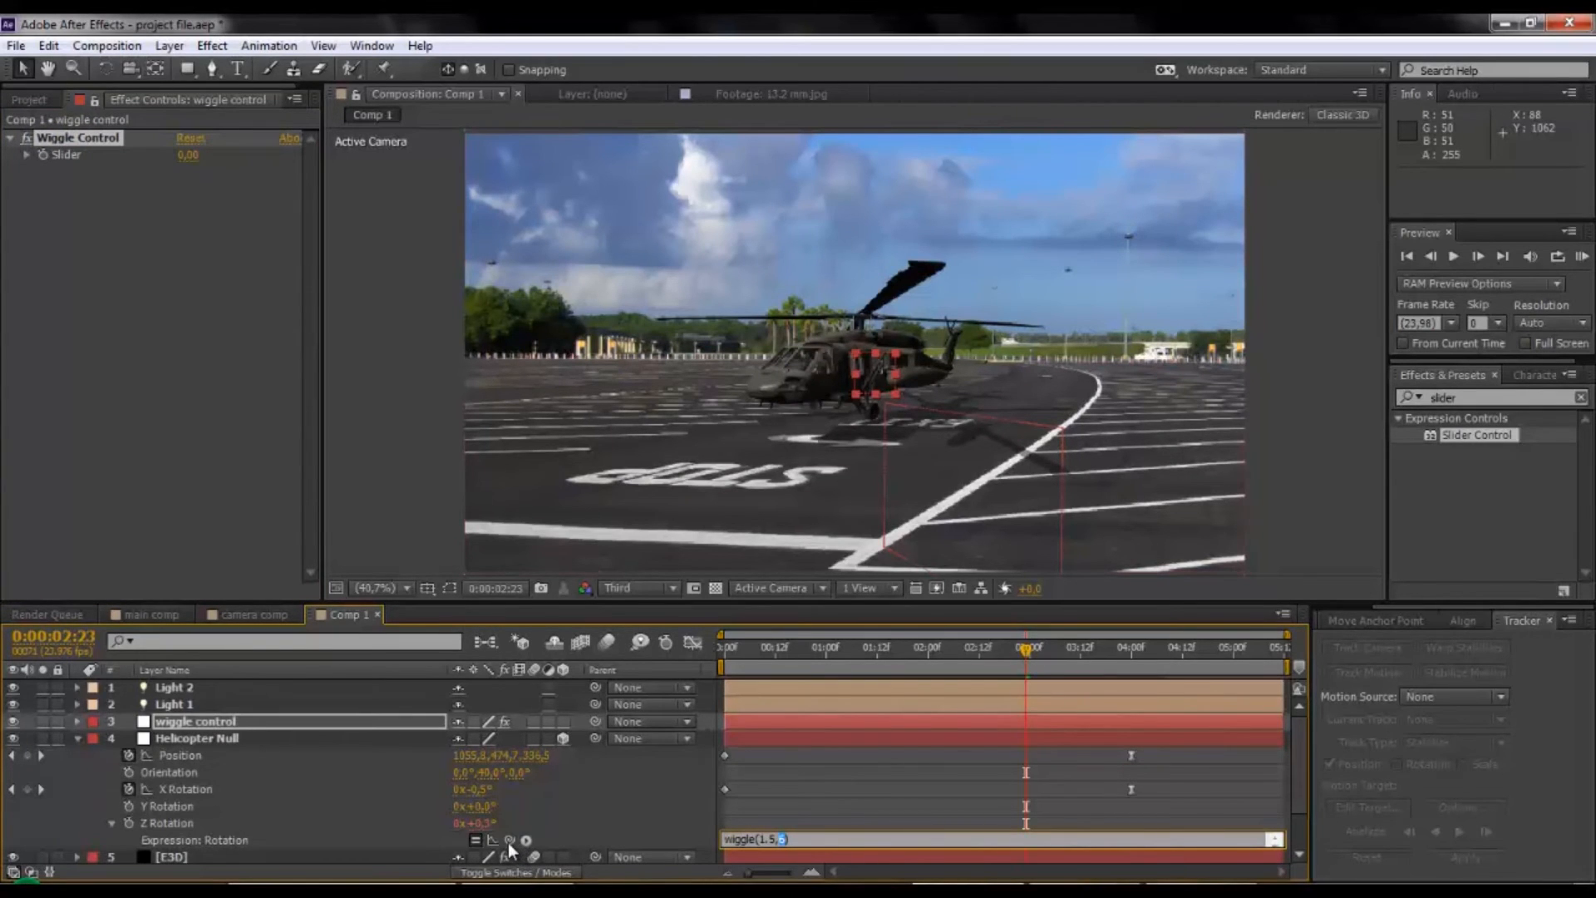
left_click_drag(509, 840, 87, 153)
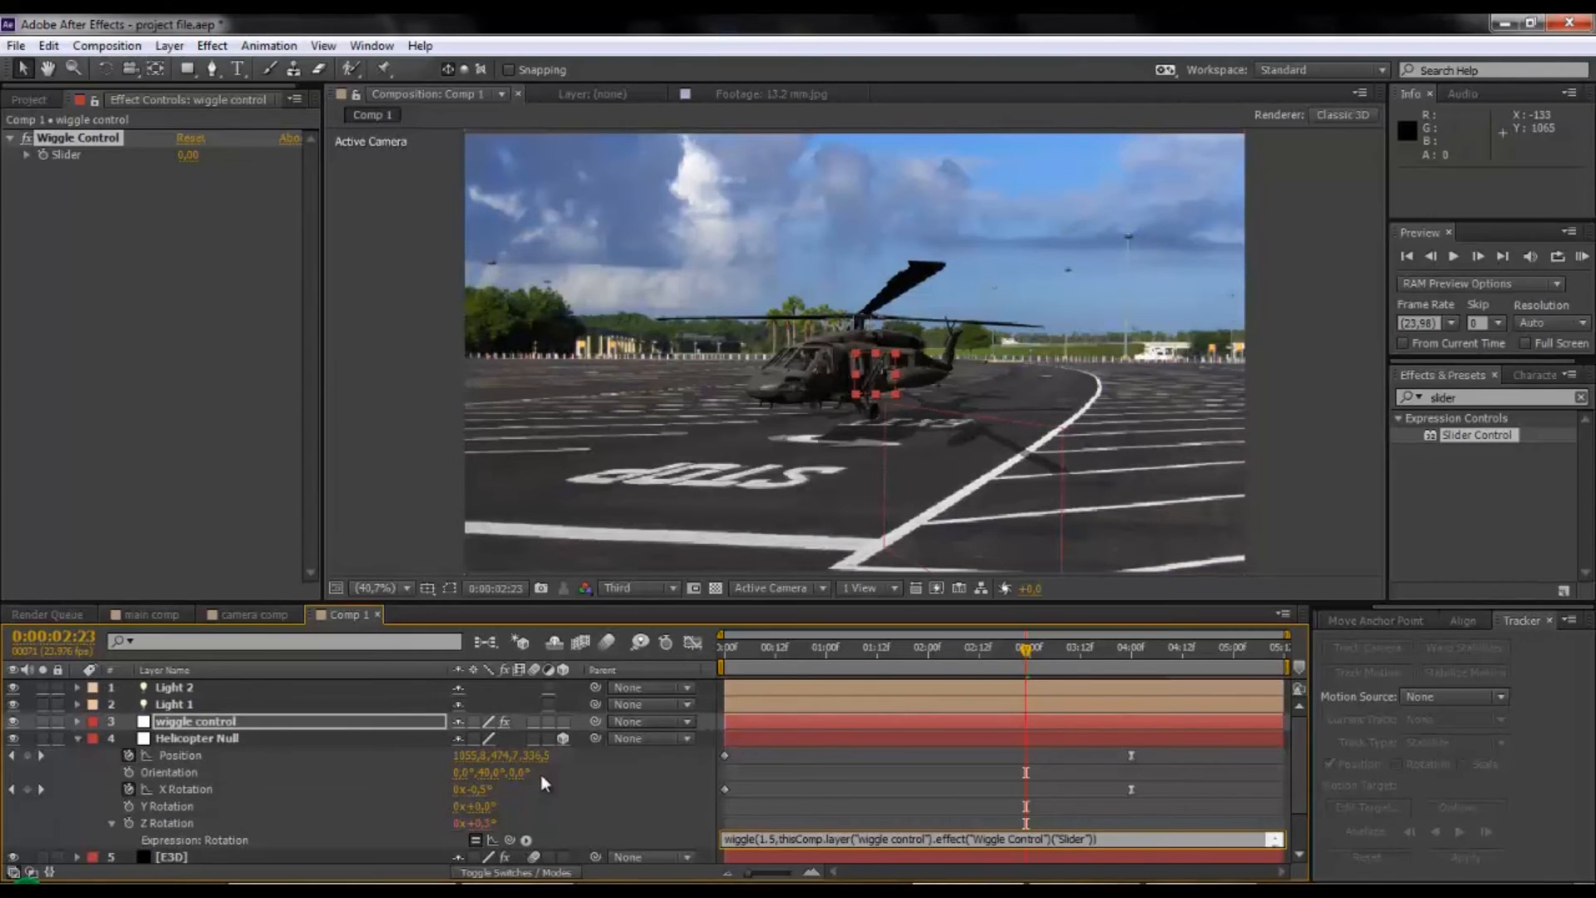
left_click(806, 826)
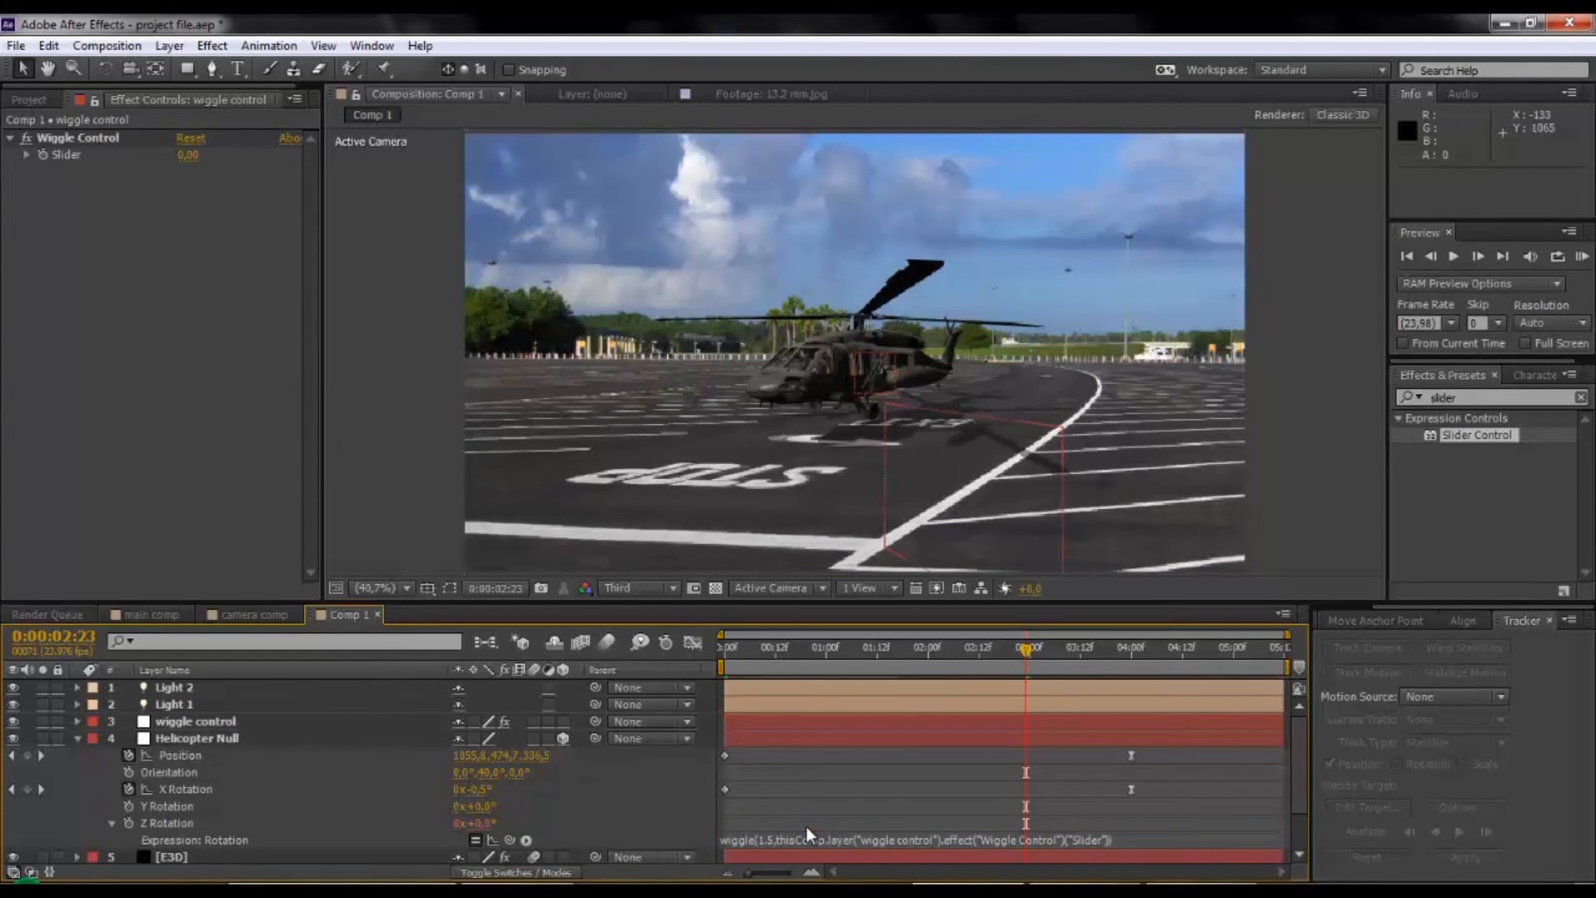
Keyframe the Wiggle Control slider at 0:00:00:00 with a value of 6.
left_click(729, 651)
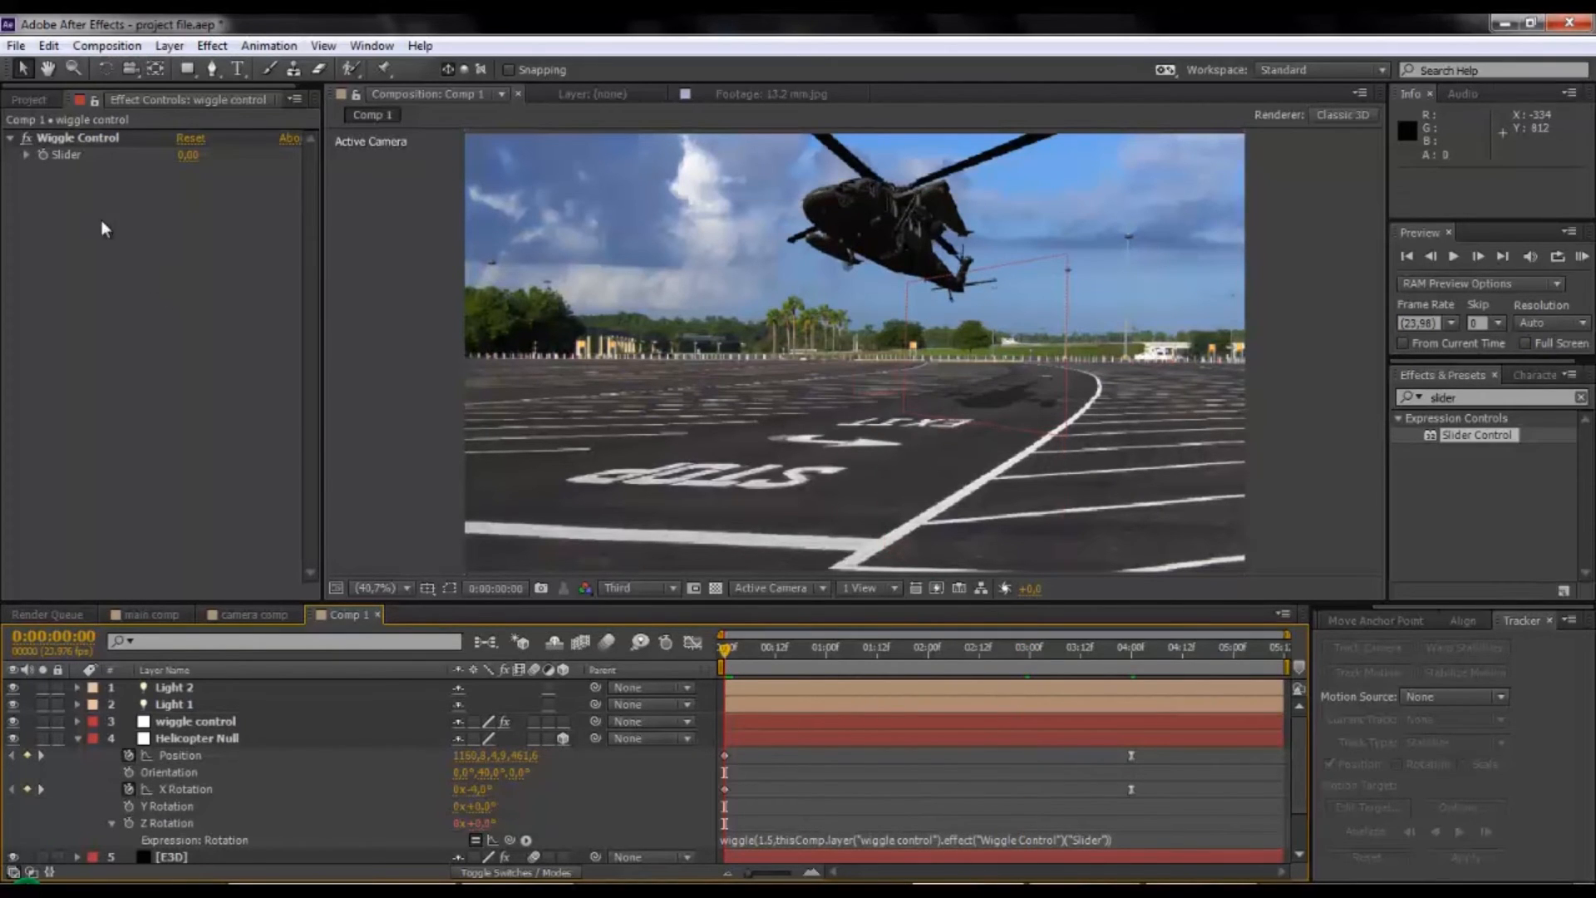
left_click(45, 156)
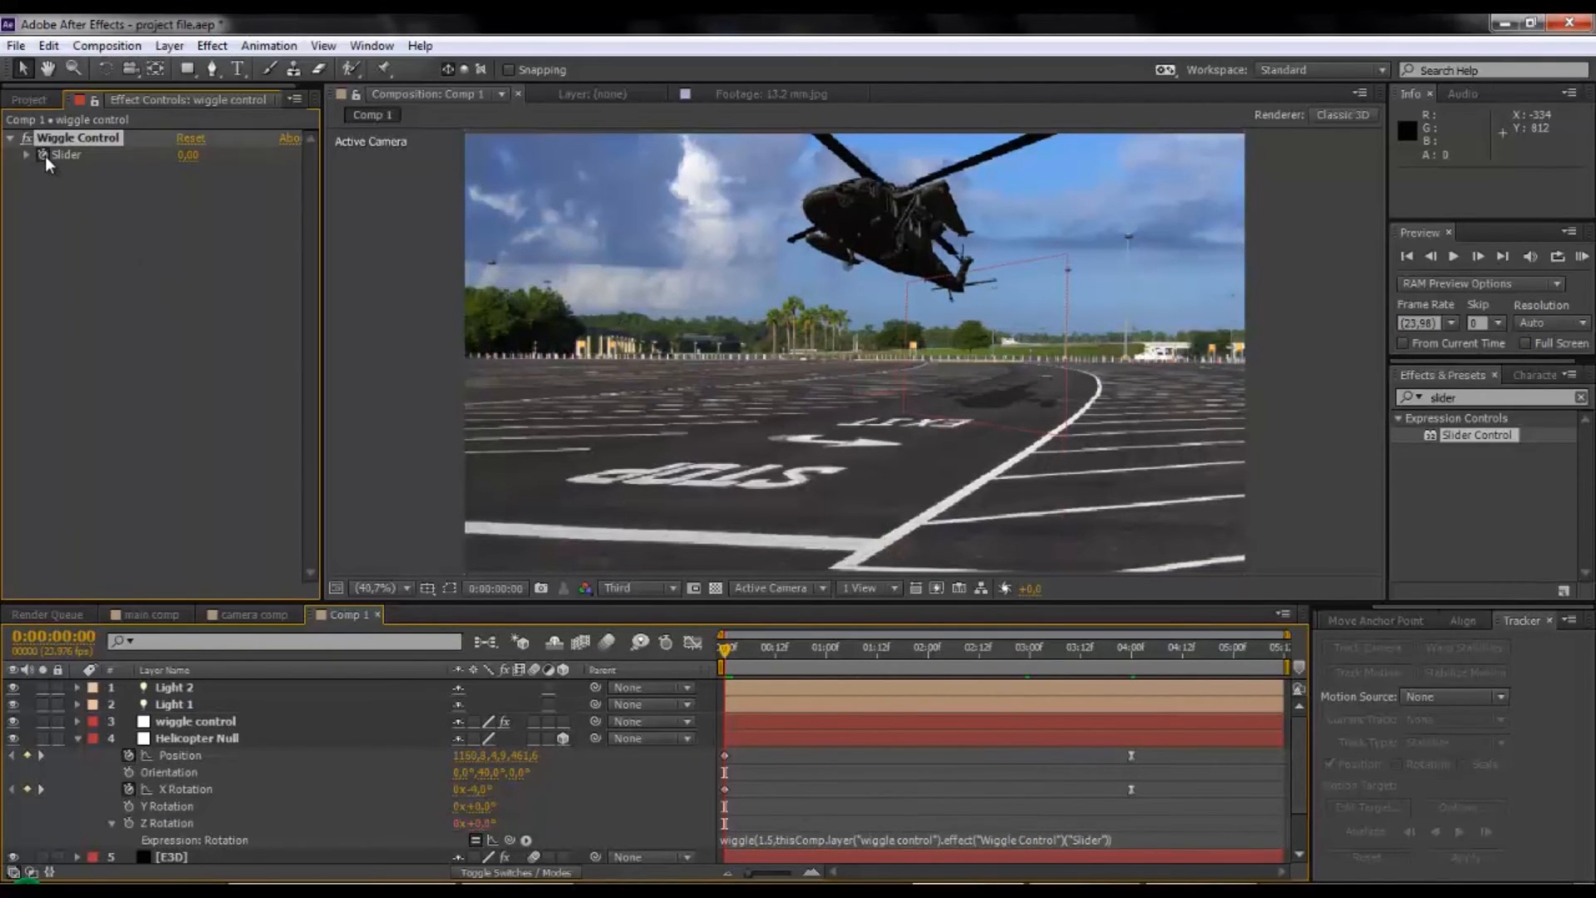
left_click(186, 156)
key("Return")
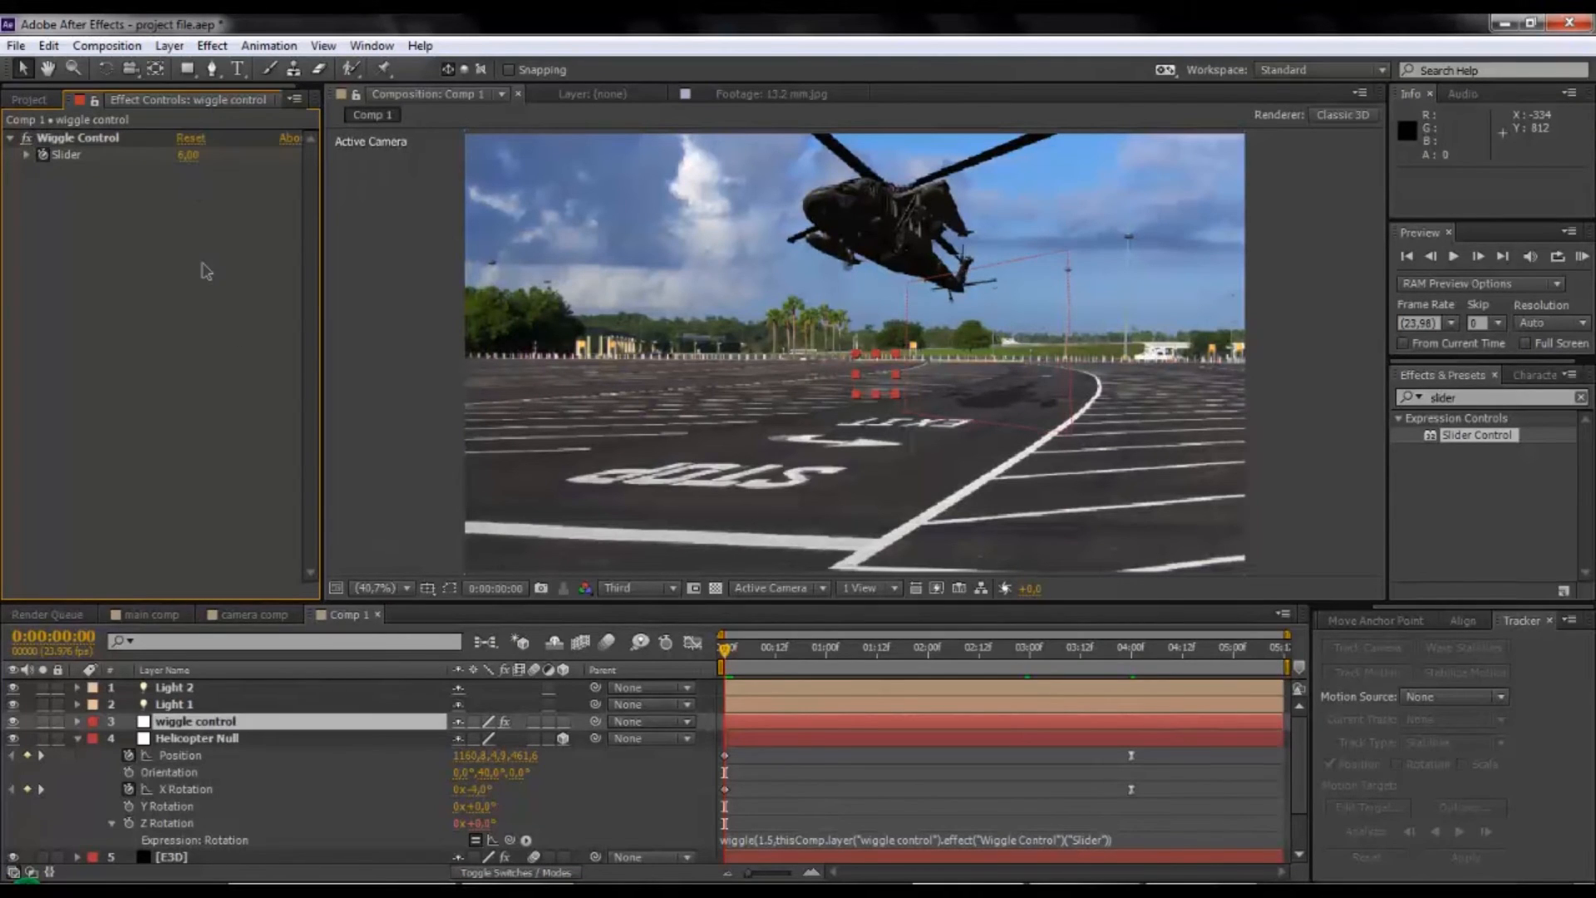
Keyframe the Wiggle Control slider at 0:00:03:14 with a value of 0.
left_click(1077, 655)
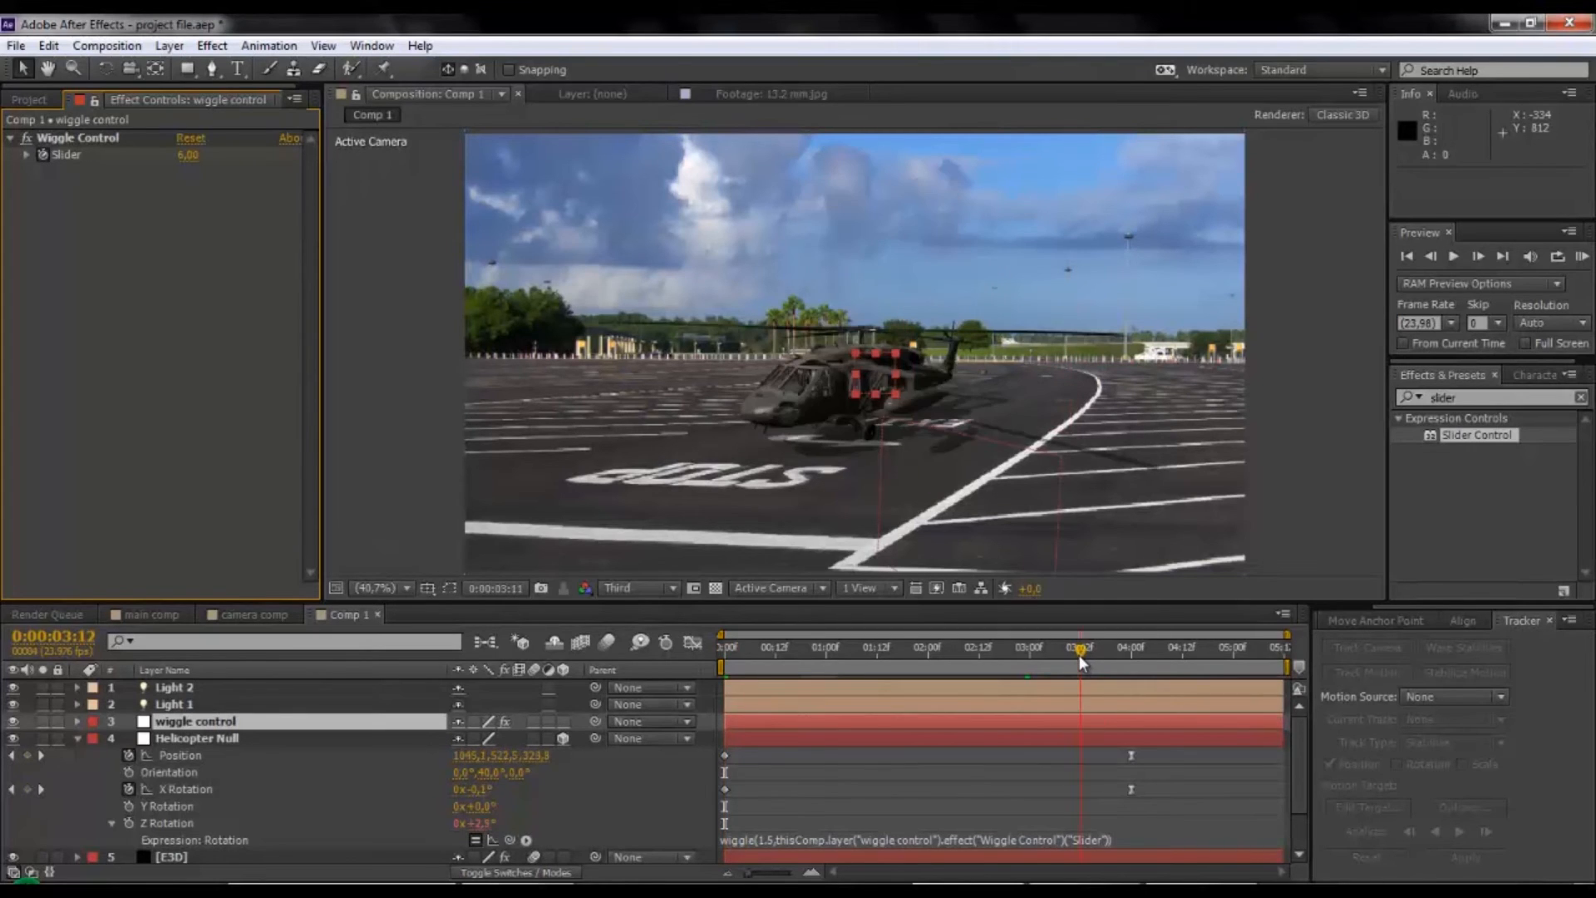
left_click_drag(1079, 655, 1084, 655)
left_click_drag(1089, 654, 1089, 656)
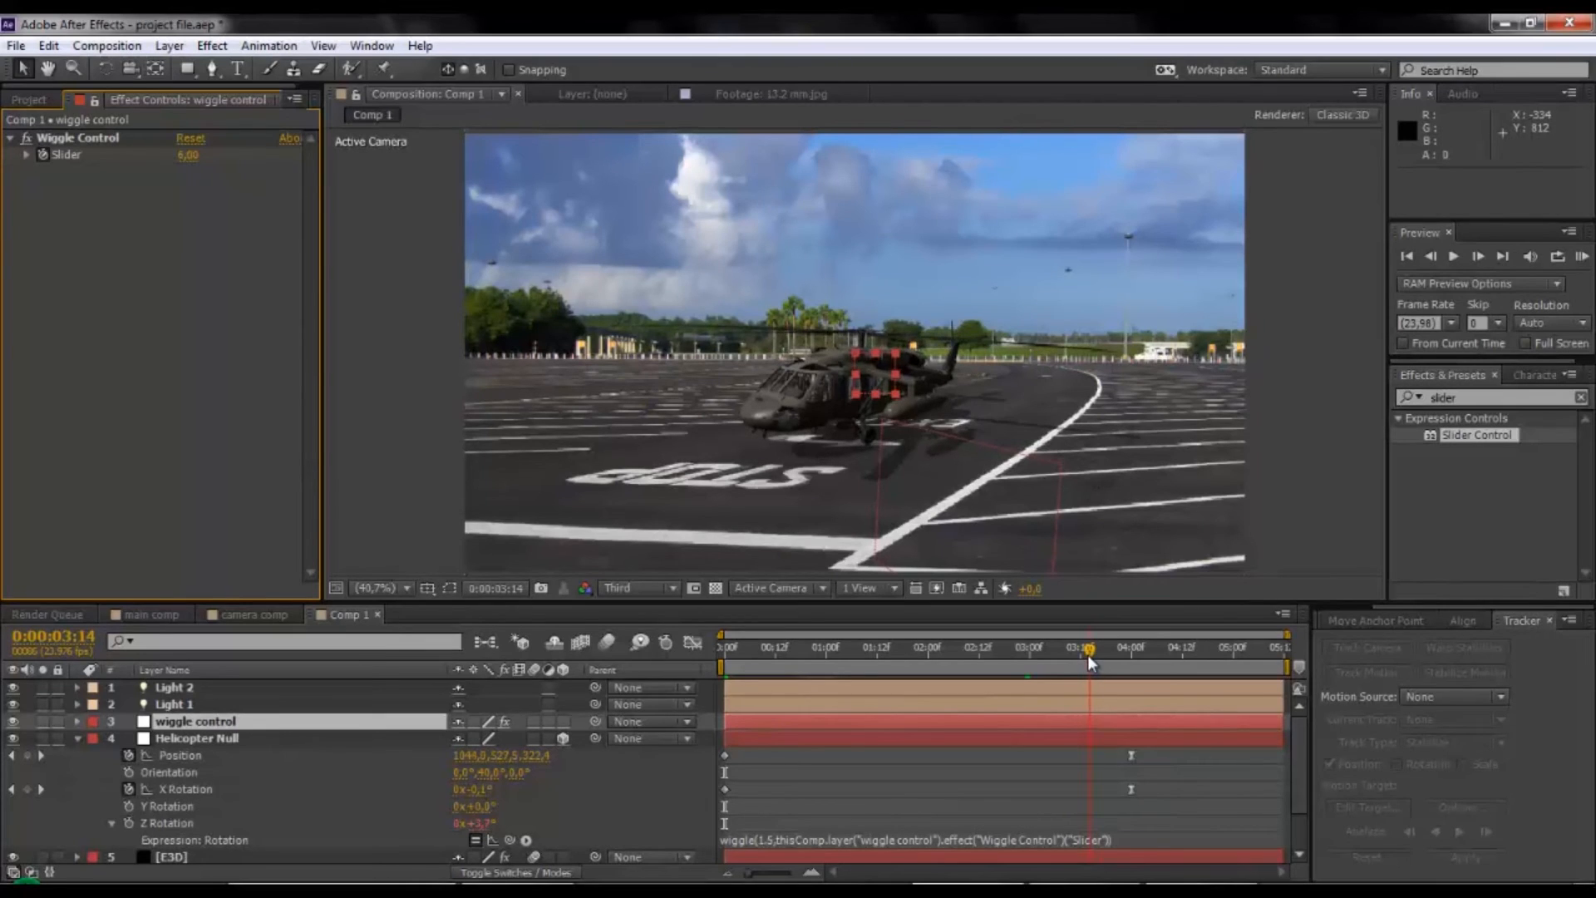
left_click(187, 155)
type("0")
key("Return")
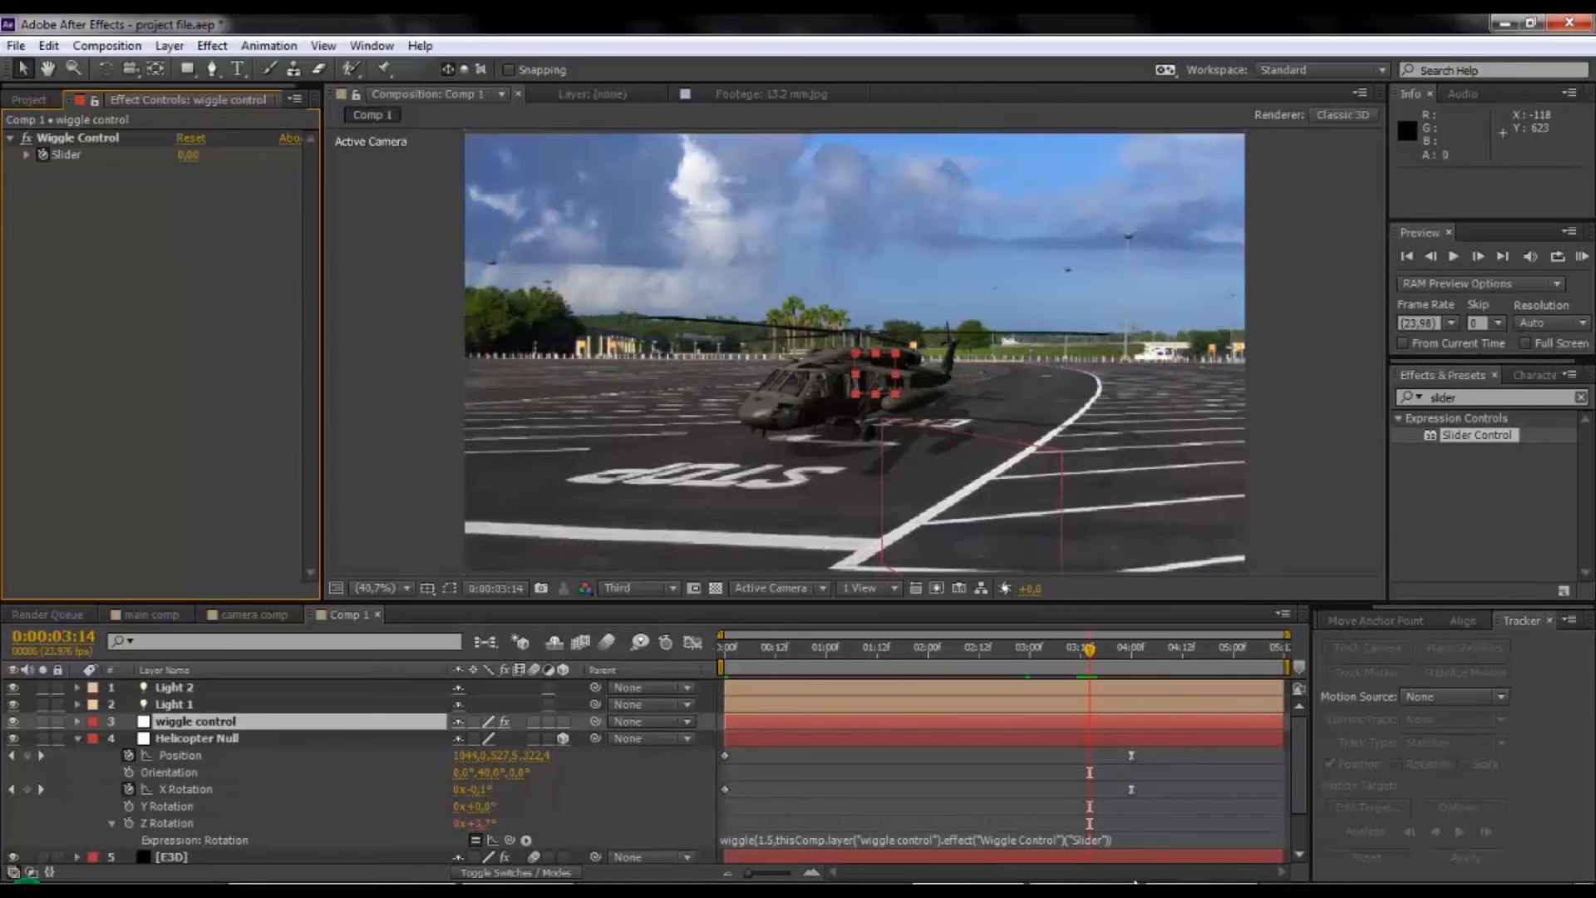
Preview the helicopter landing with the fading wiggle and save the project.
left_click_drag(1087, 646, 923, 646)
key("KP_0")
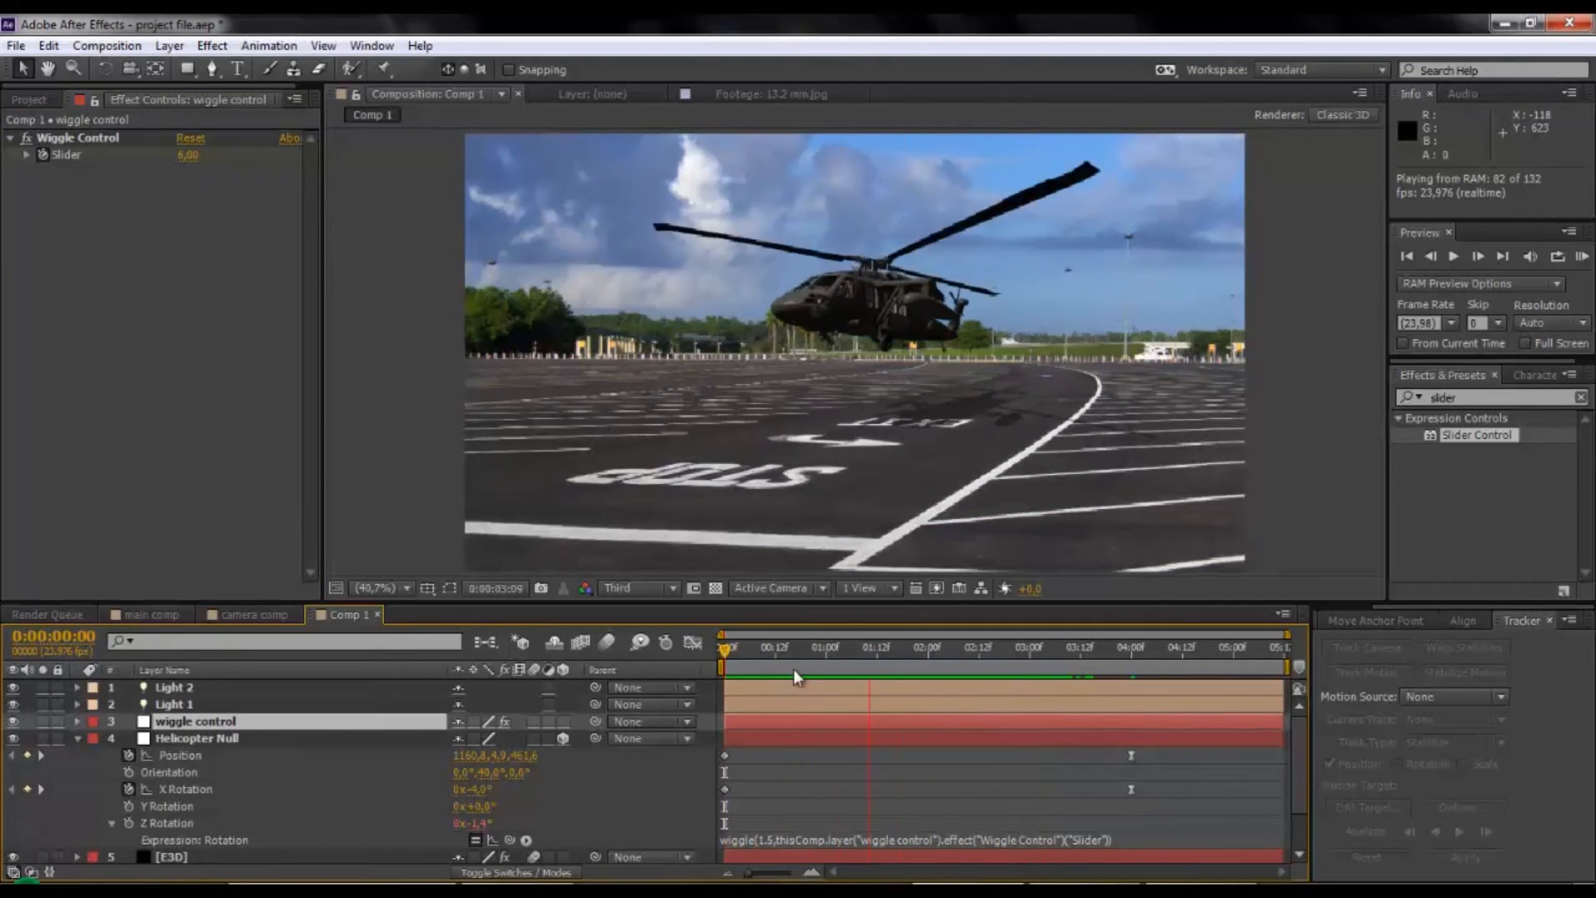
key("space")
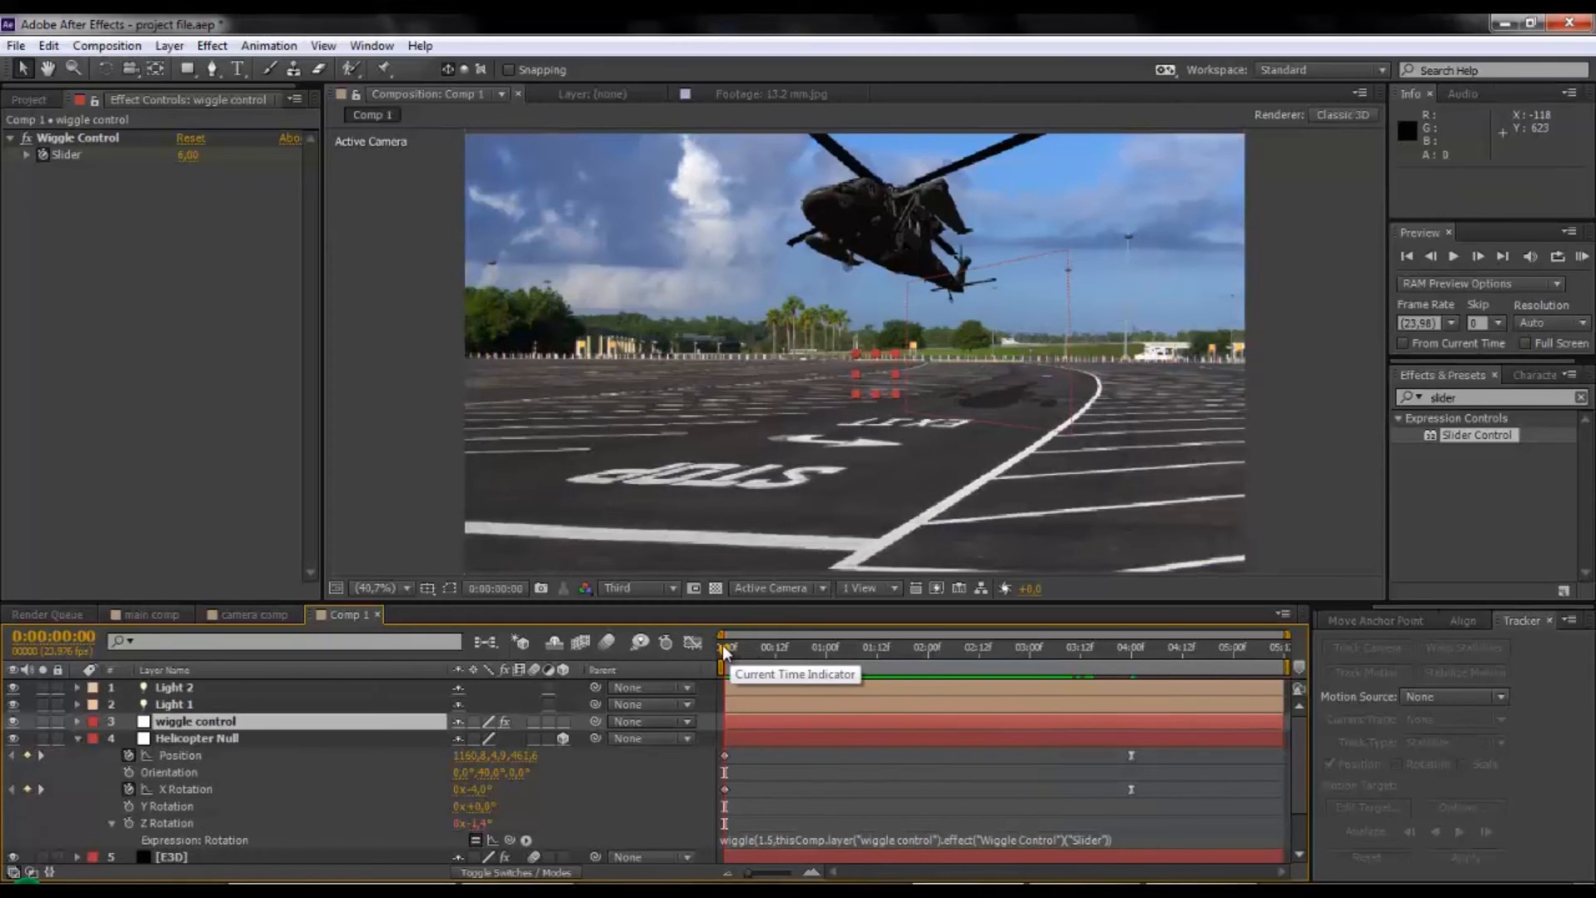
left_click(15, 45)
left_click(50, 209)
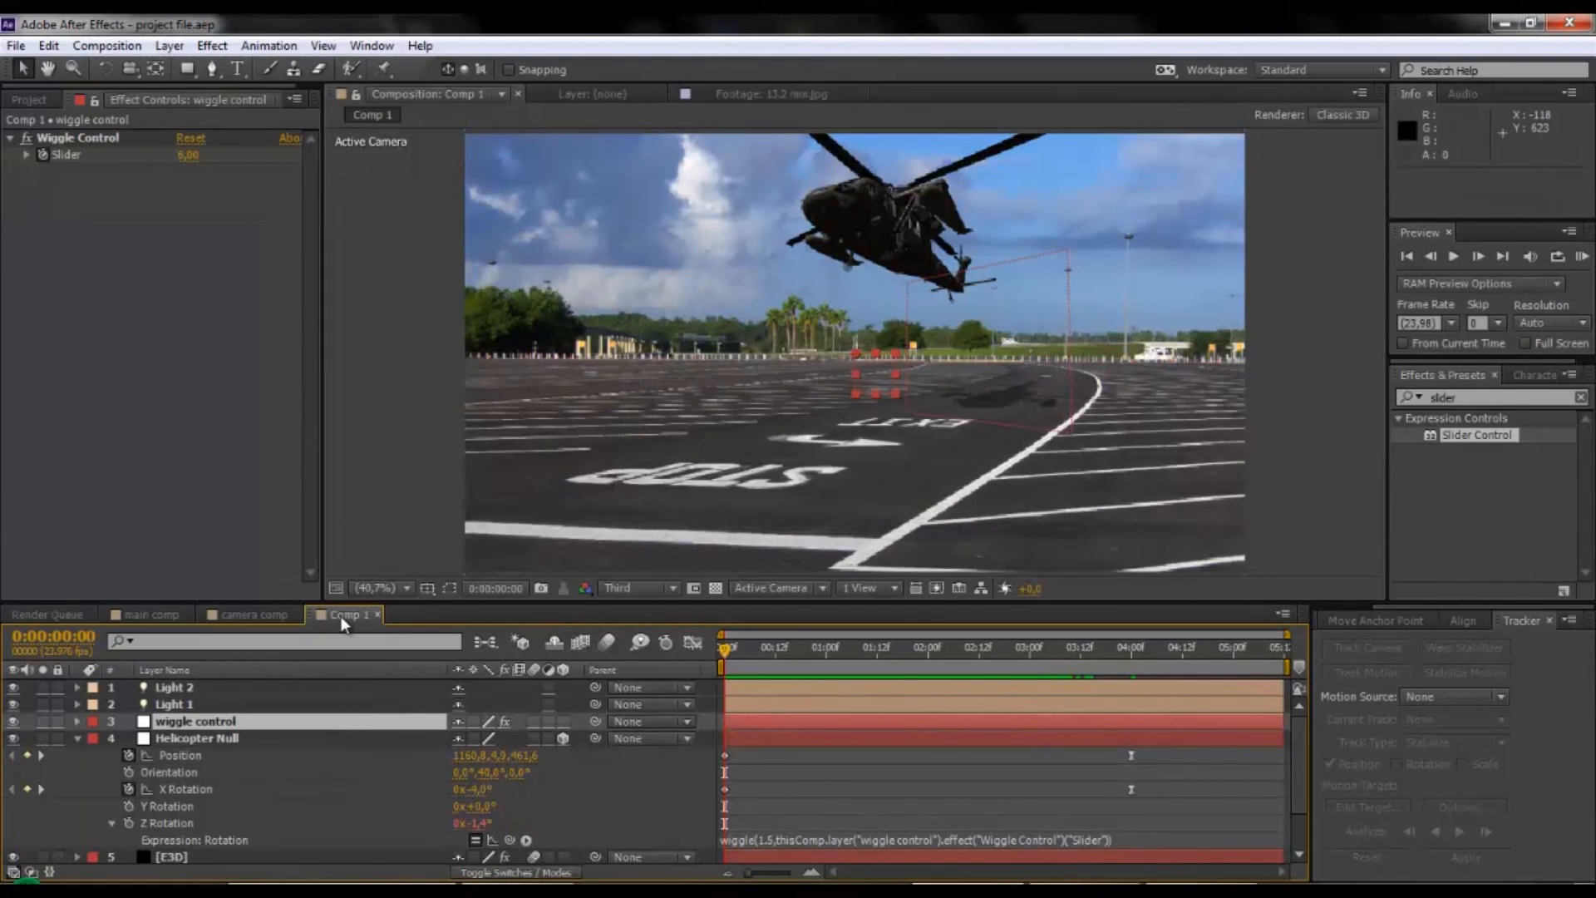
Create a new composition from Comp 1 so that it is nested as a layer.
left_click(26, 99)
left_click(63, 313)
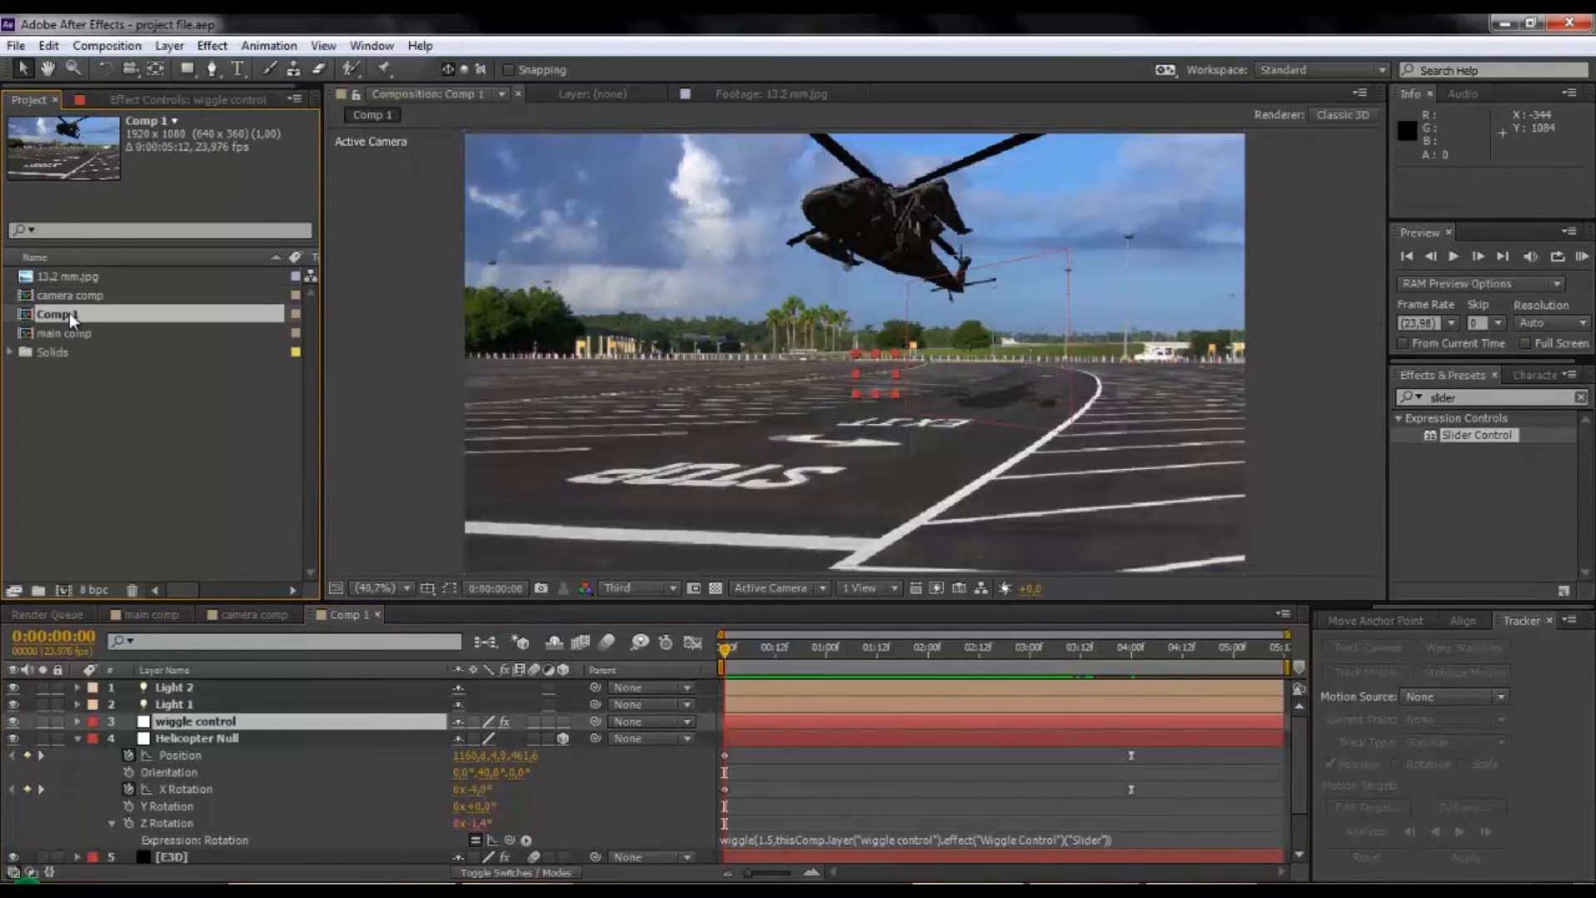
left_click(64, 591)
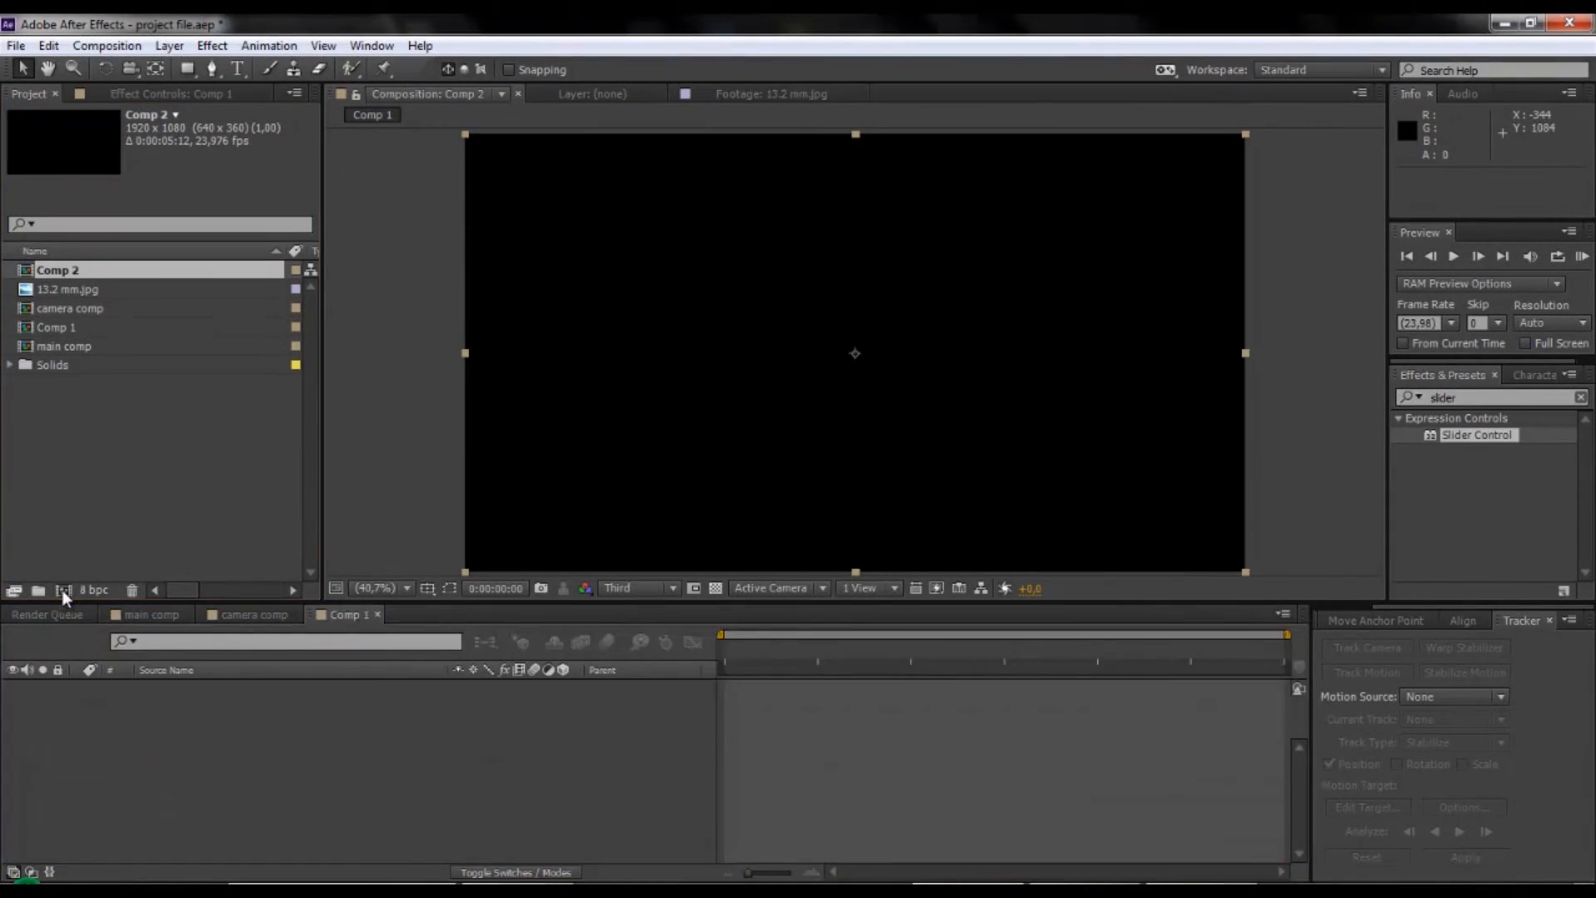
Rename the new nesting composition as camera_control in its composition settings.
left_click(118, 44)
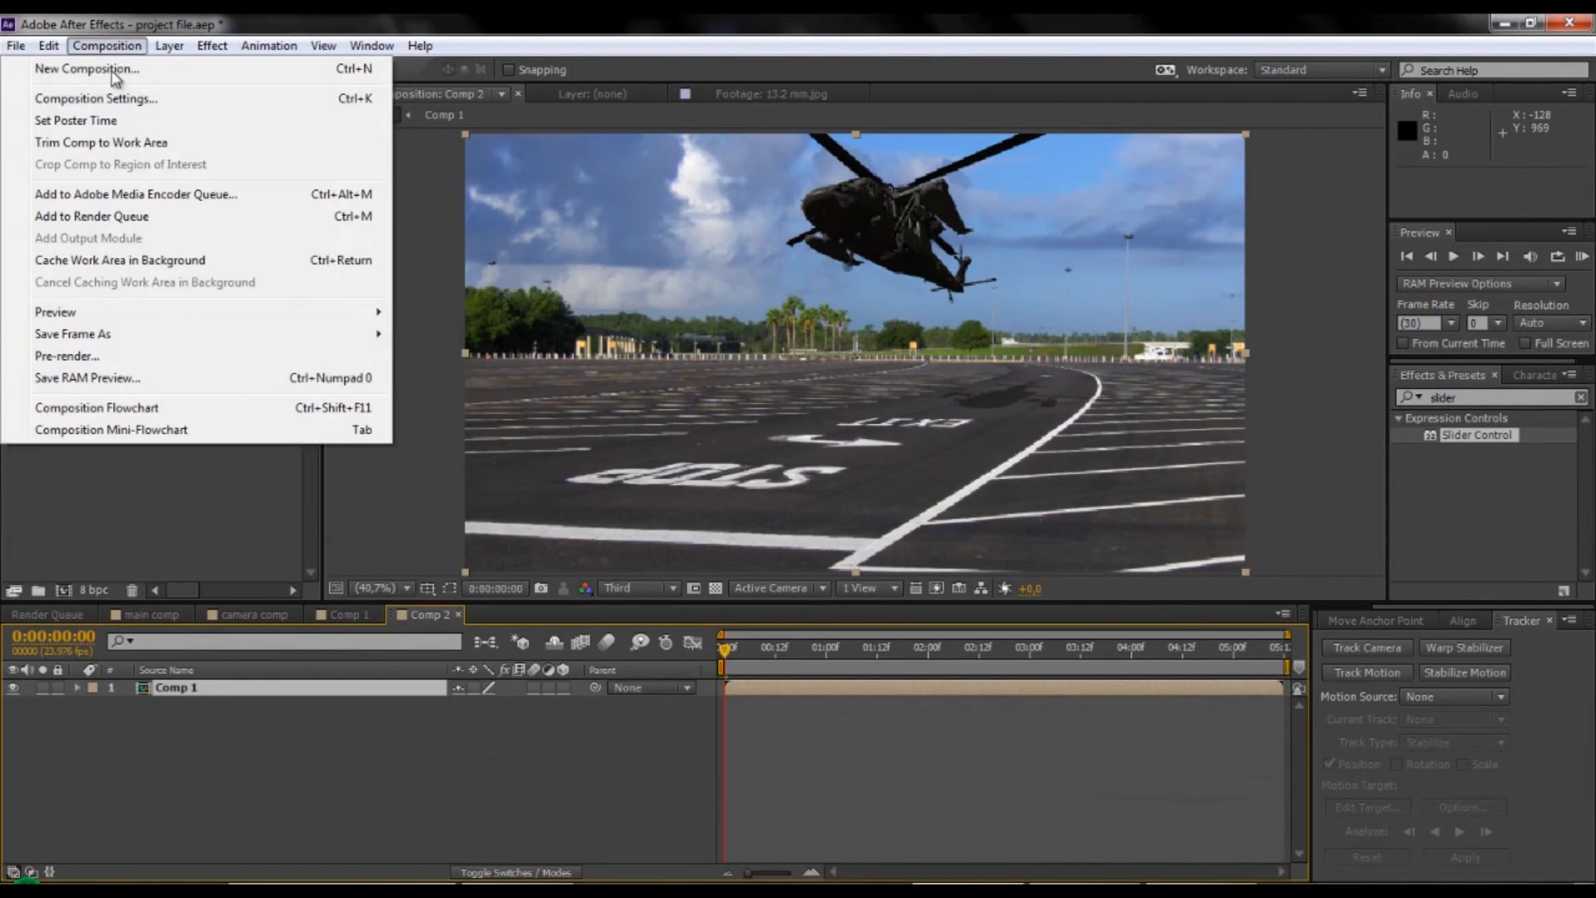
left_click(98, 99)
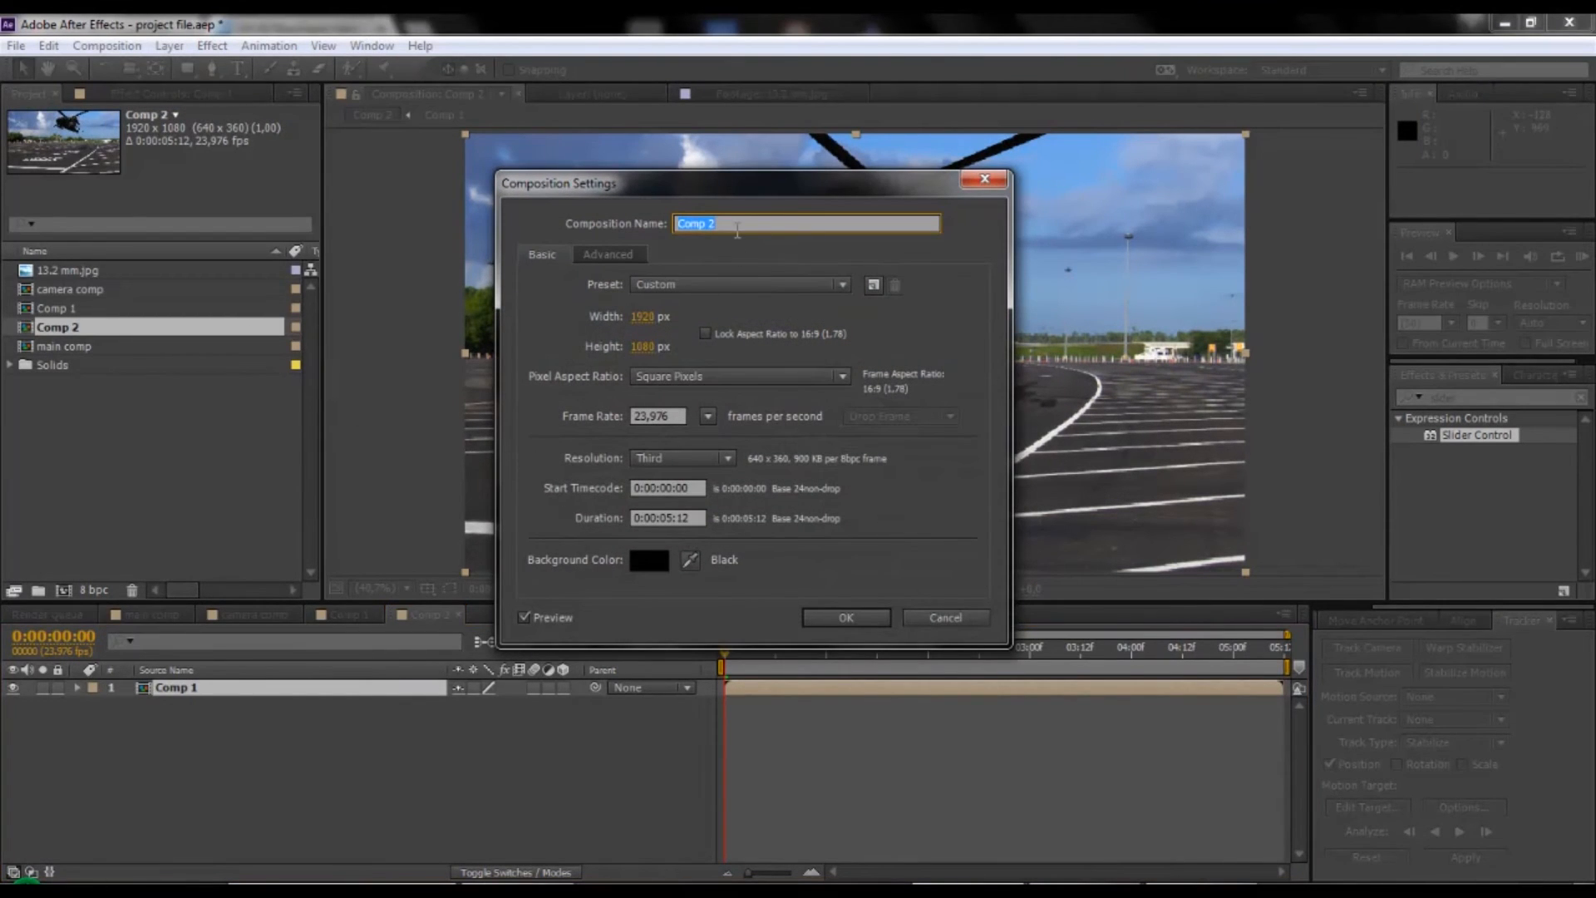
type("cme")
type("ra")
type("a")
type(" contro")
key("BackSpace")
type("_")
left_click(824, 621)
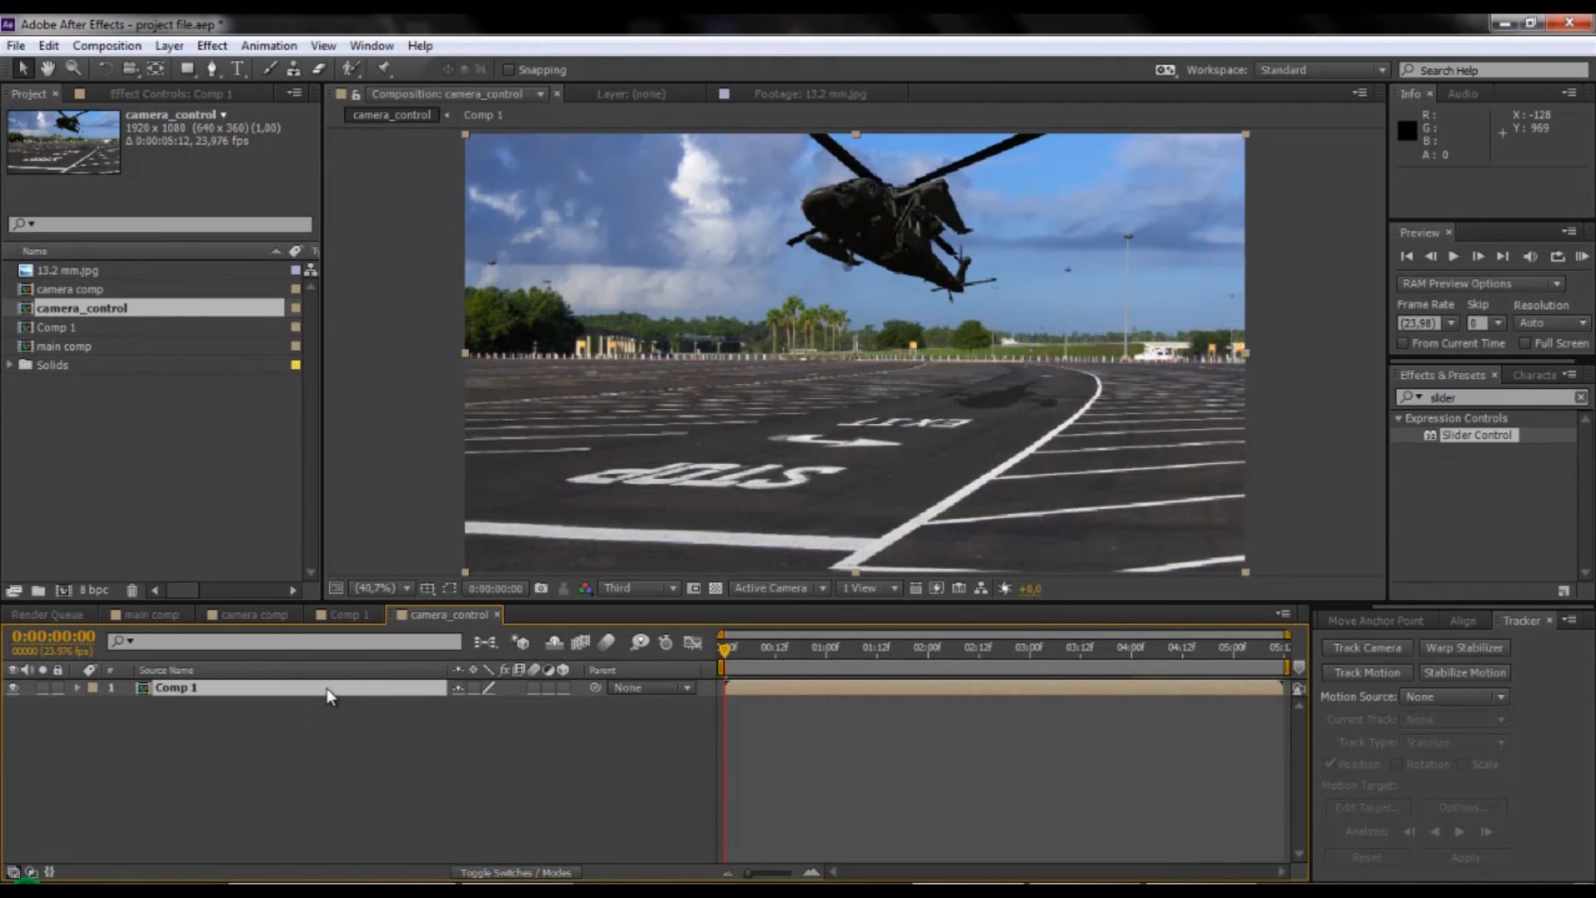
Add the expression wiggle(10,15) to the Comp 1 layer's Position and scrub through the camera shake.
key("p")
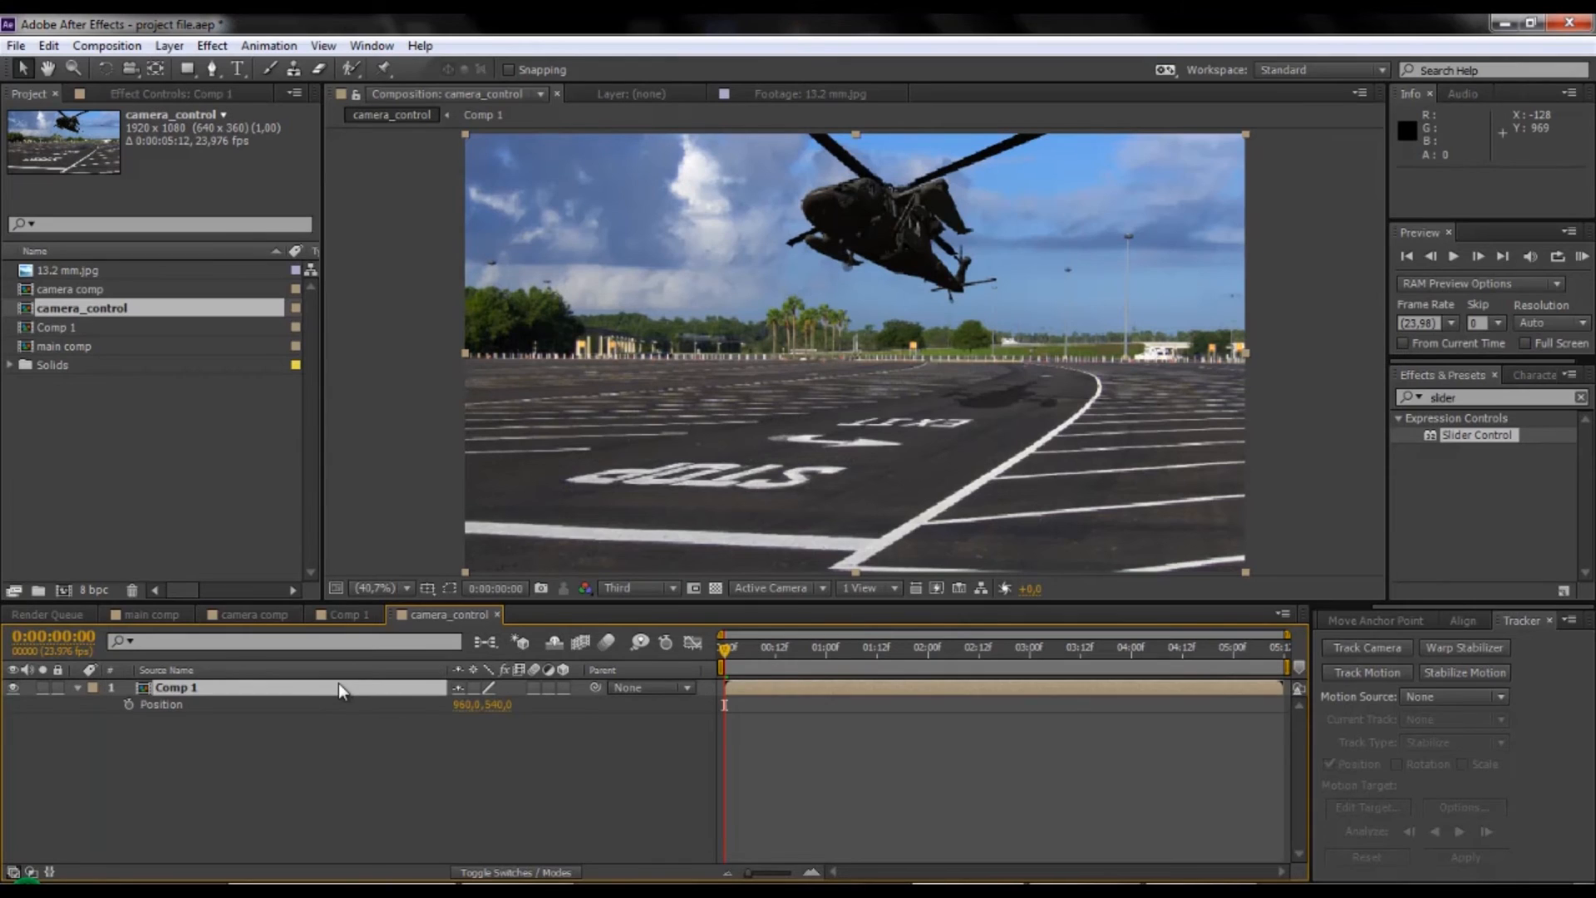
left_click(128, 706, "alt")
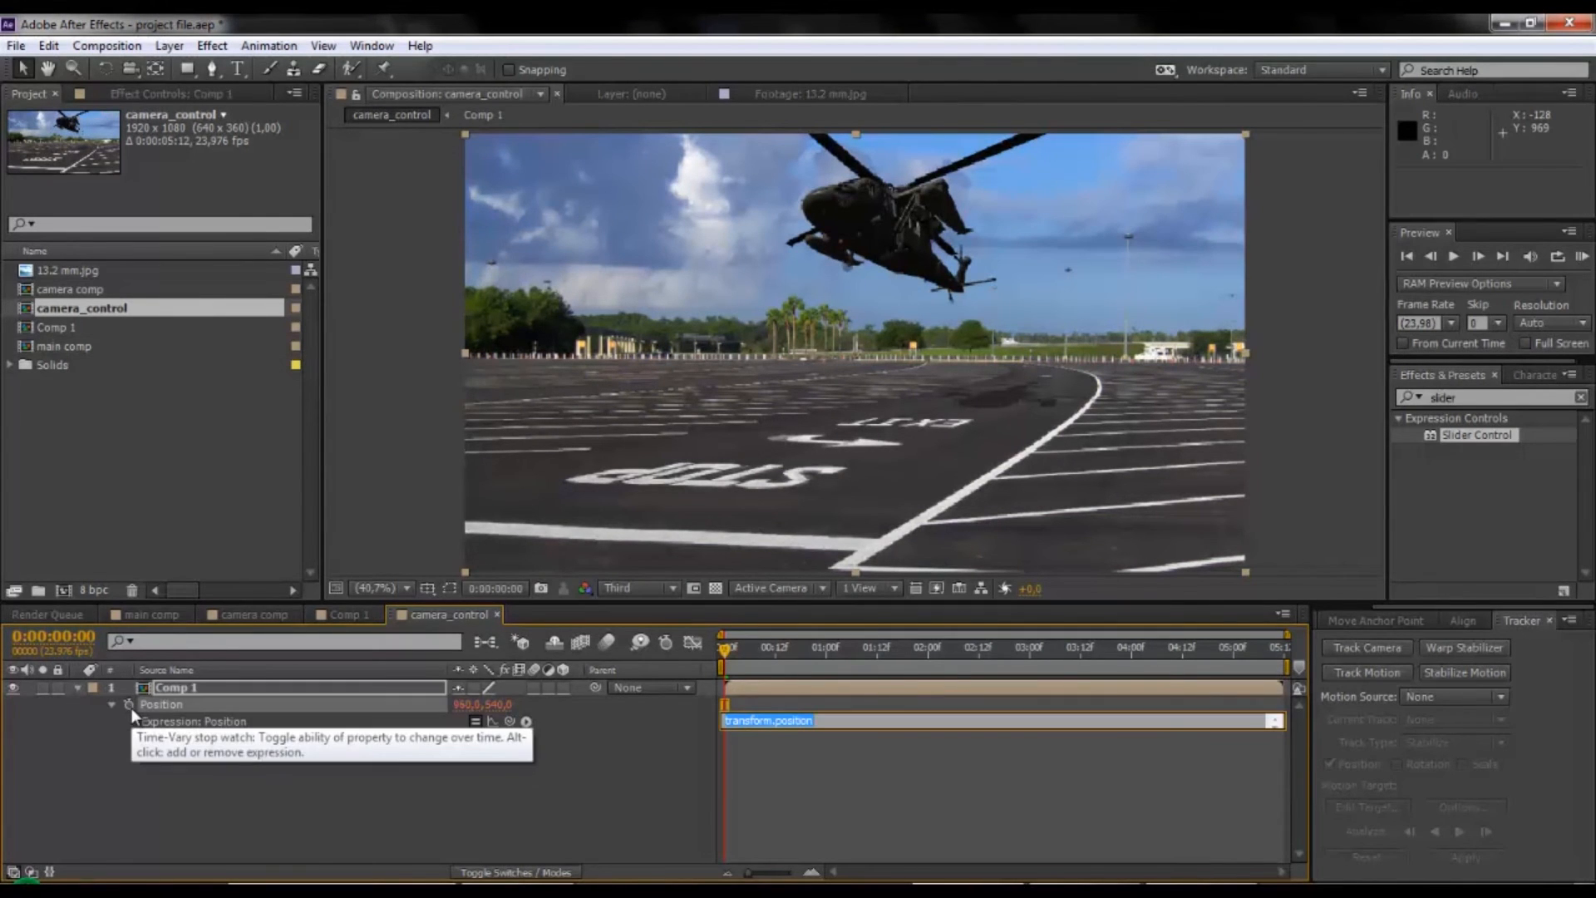
type("wiggle(10, 15)")
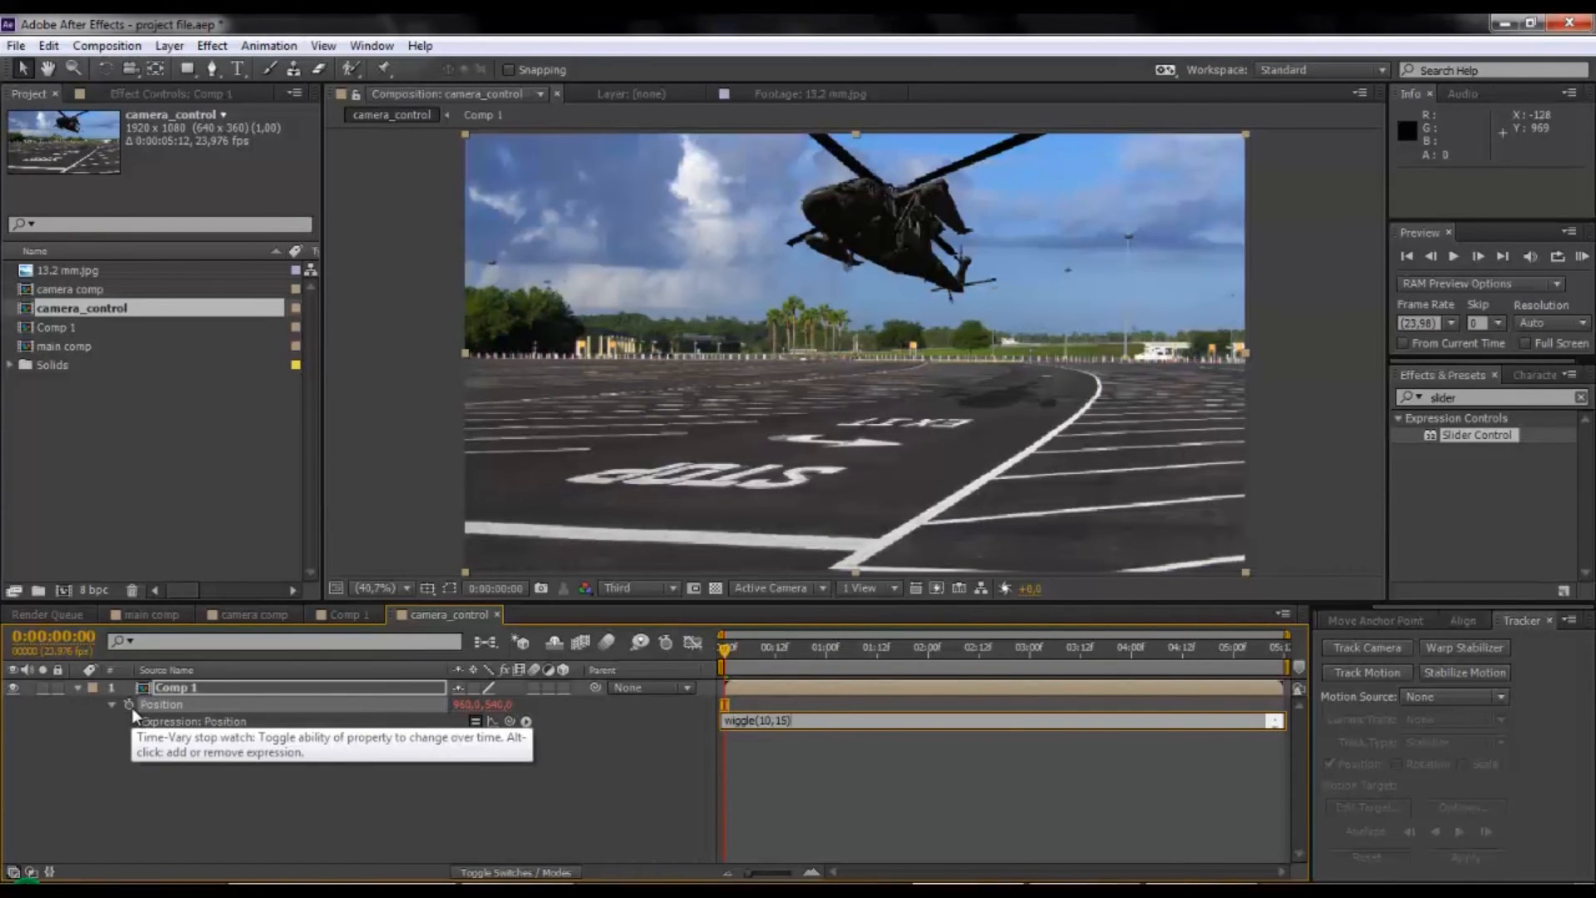
left_click(219, 777)
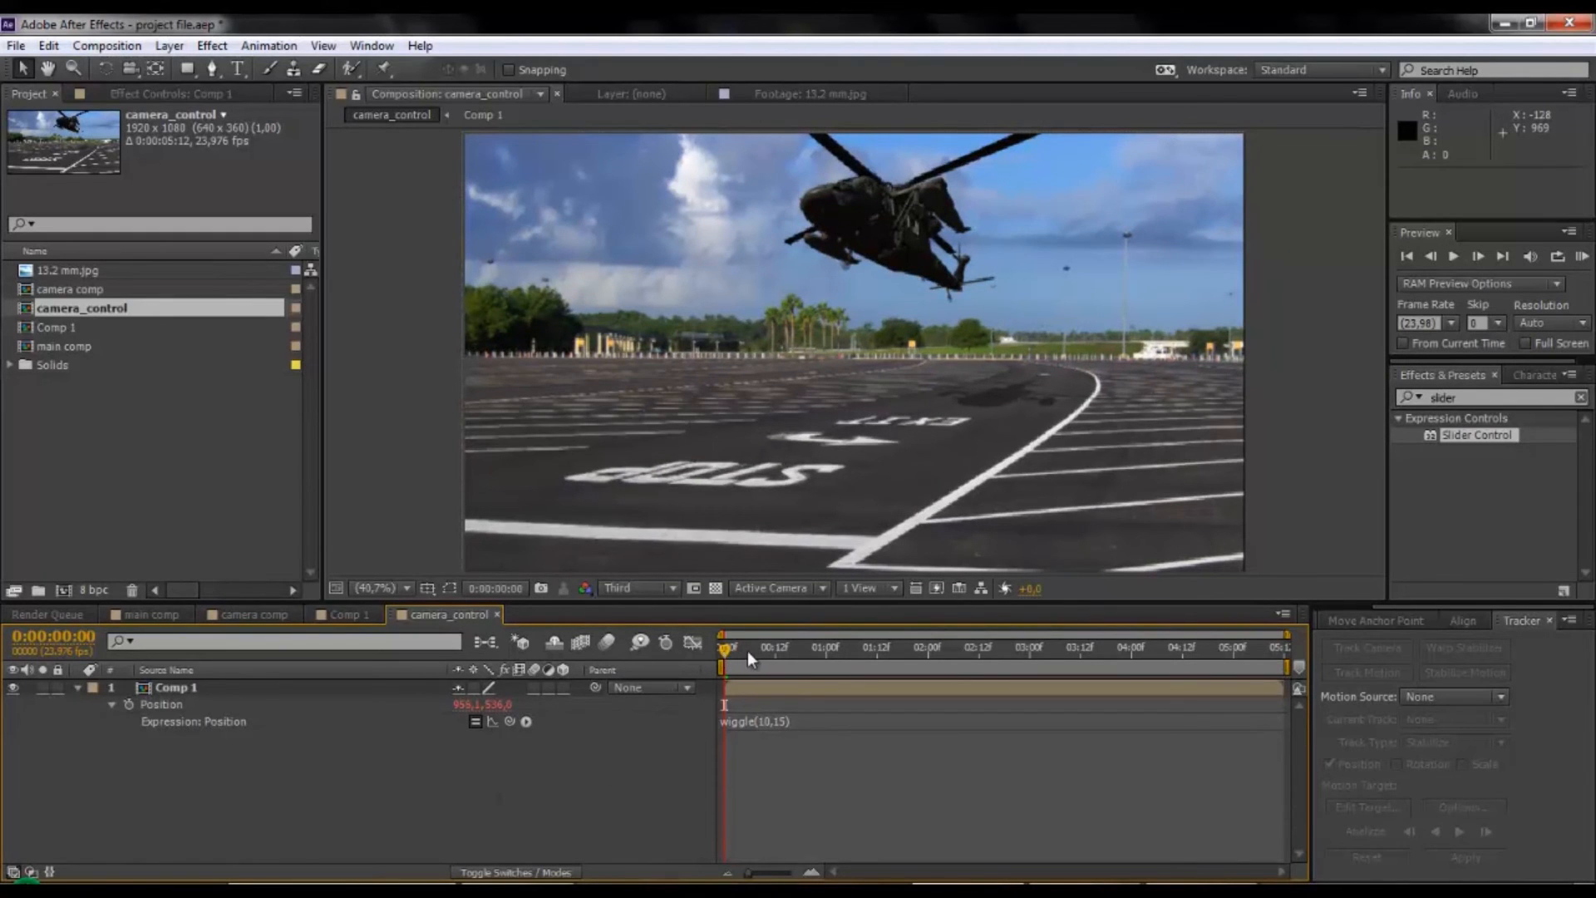
left_click_drag(746, 651, 1151, 662)
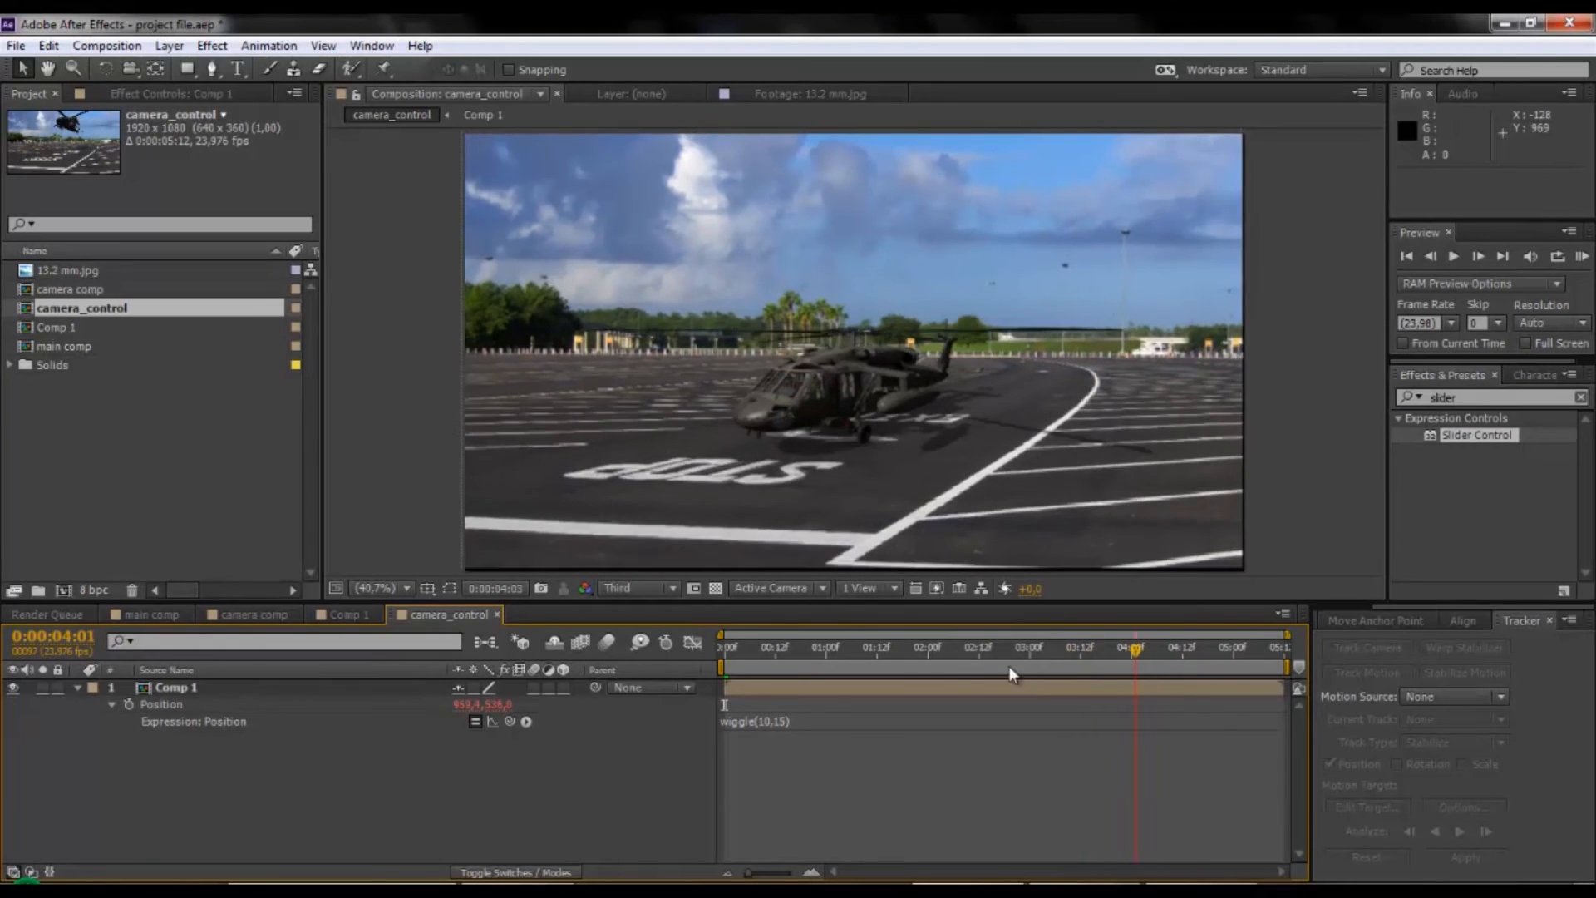
left_click_drag(1009, 666, 695, 671)
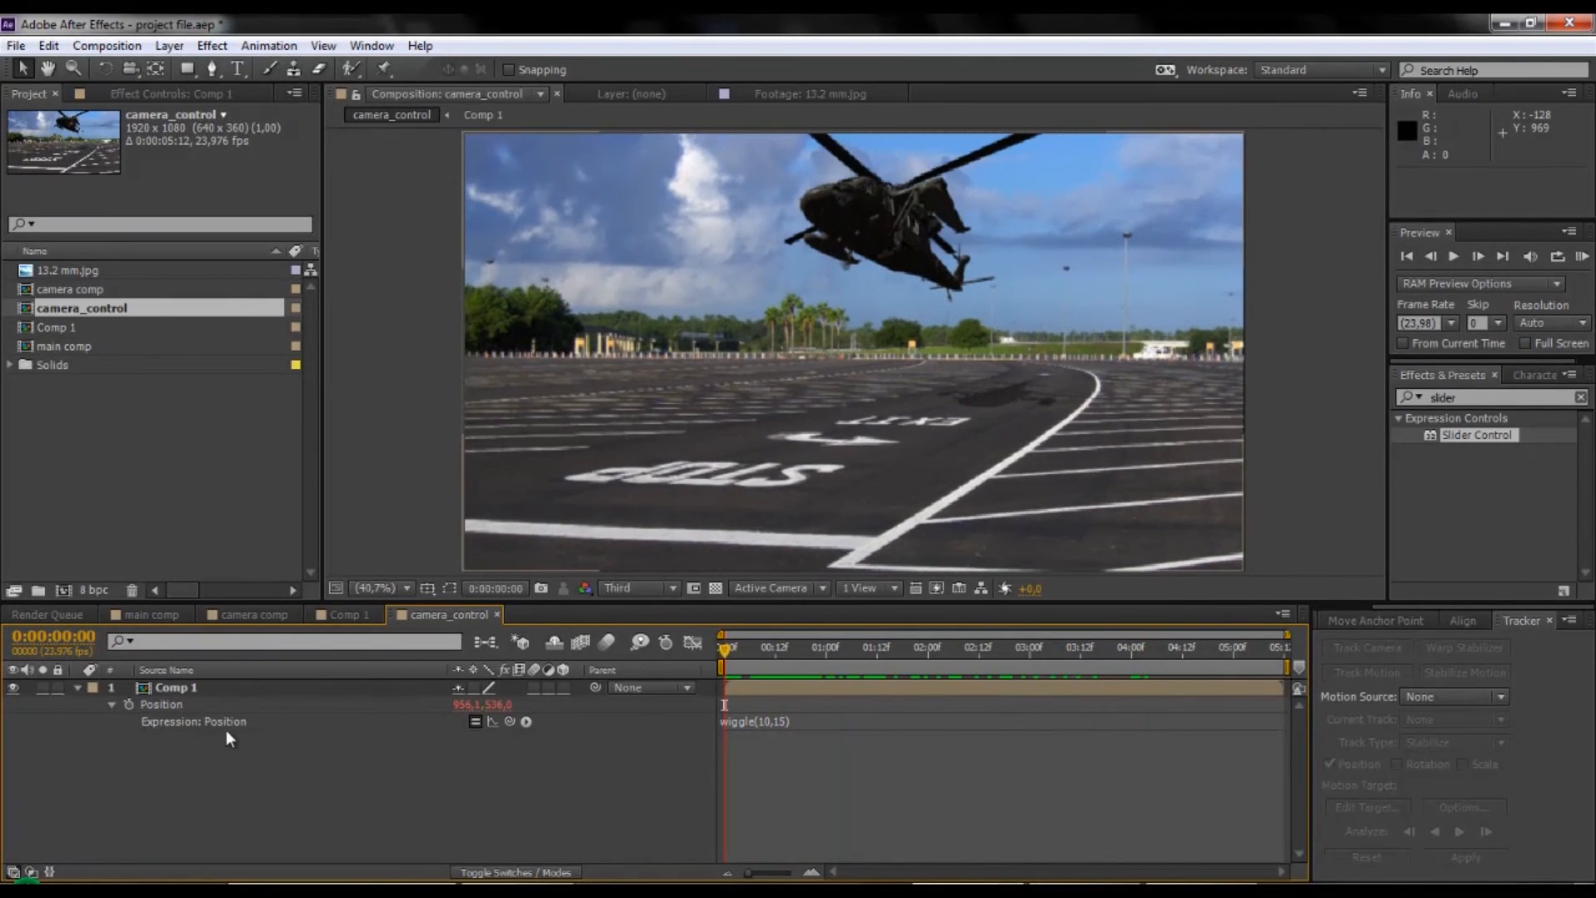
Set the Comp 1 layer's Scale to 110%.
left_click(210, 685)
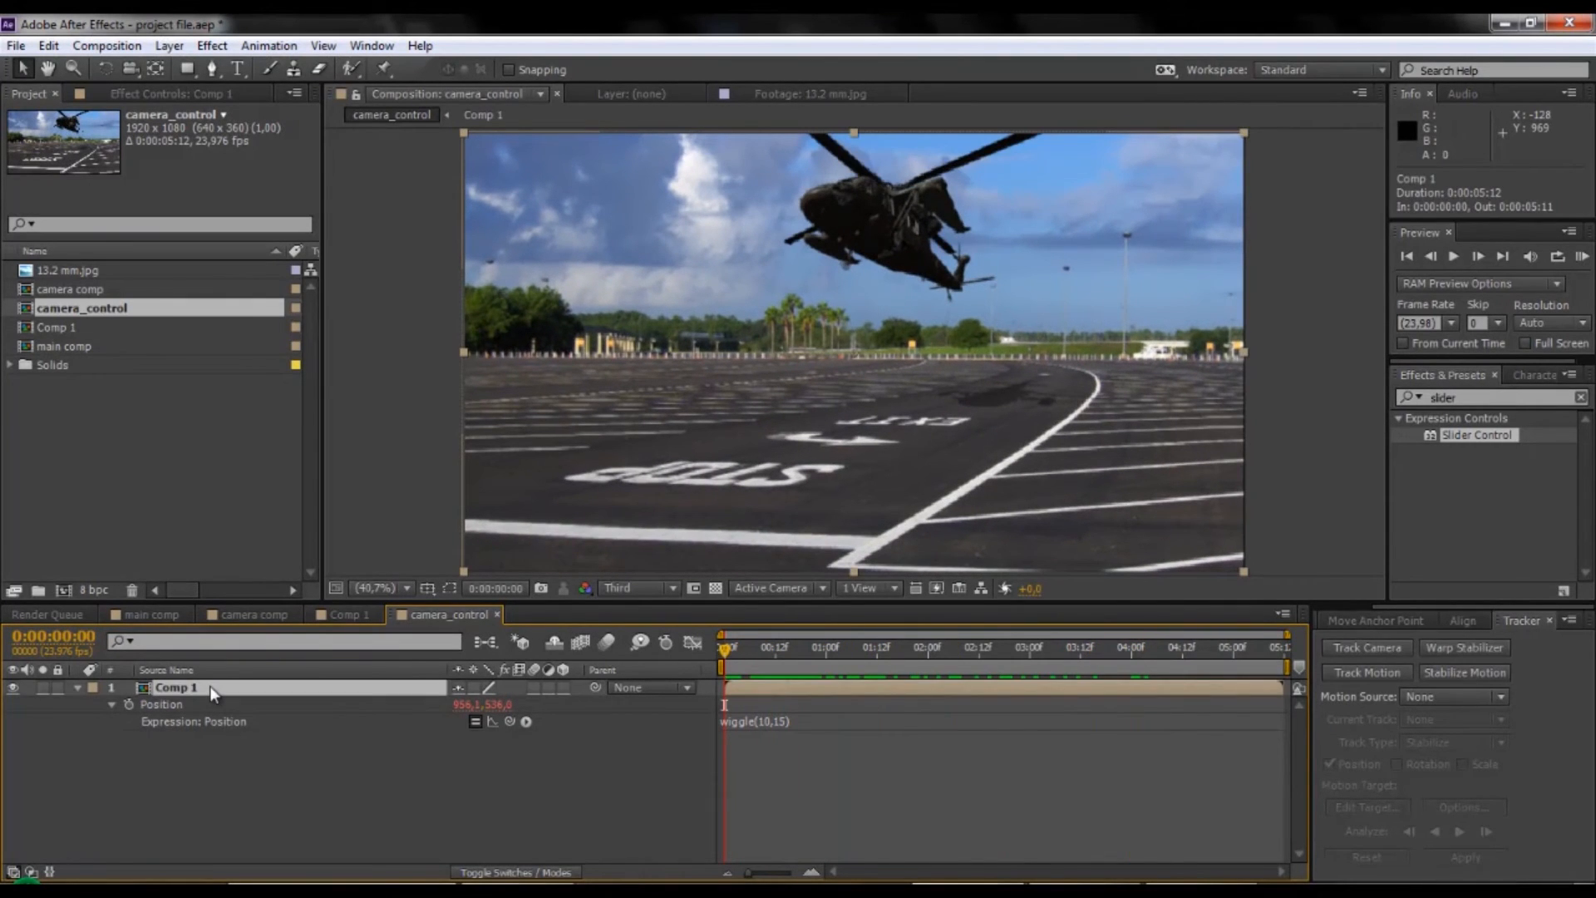
key("shift+s")
left_click(486, 739)
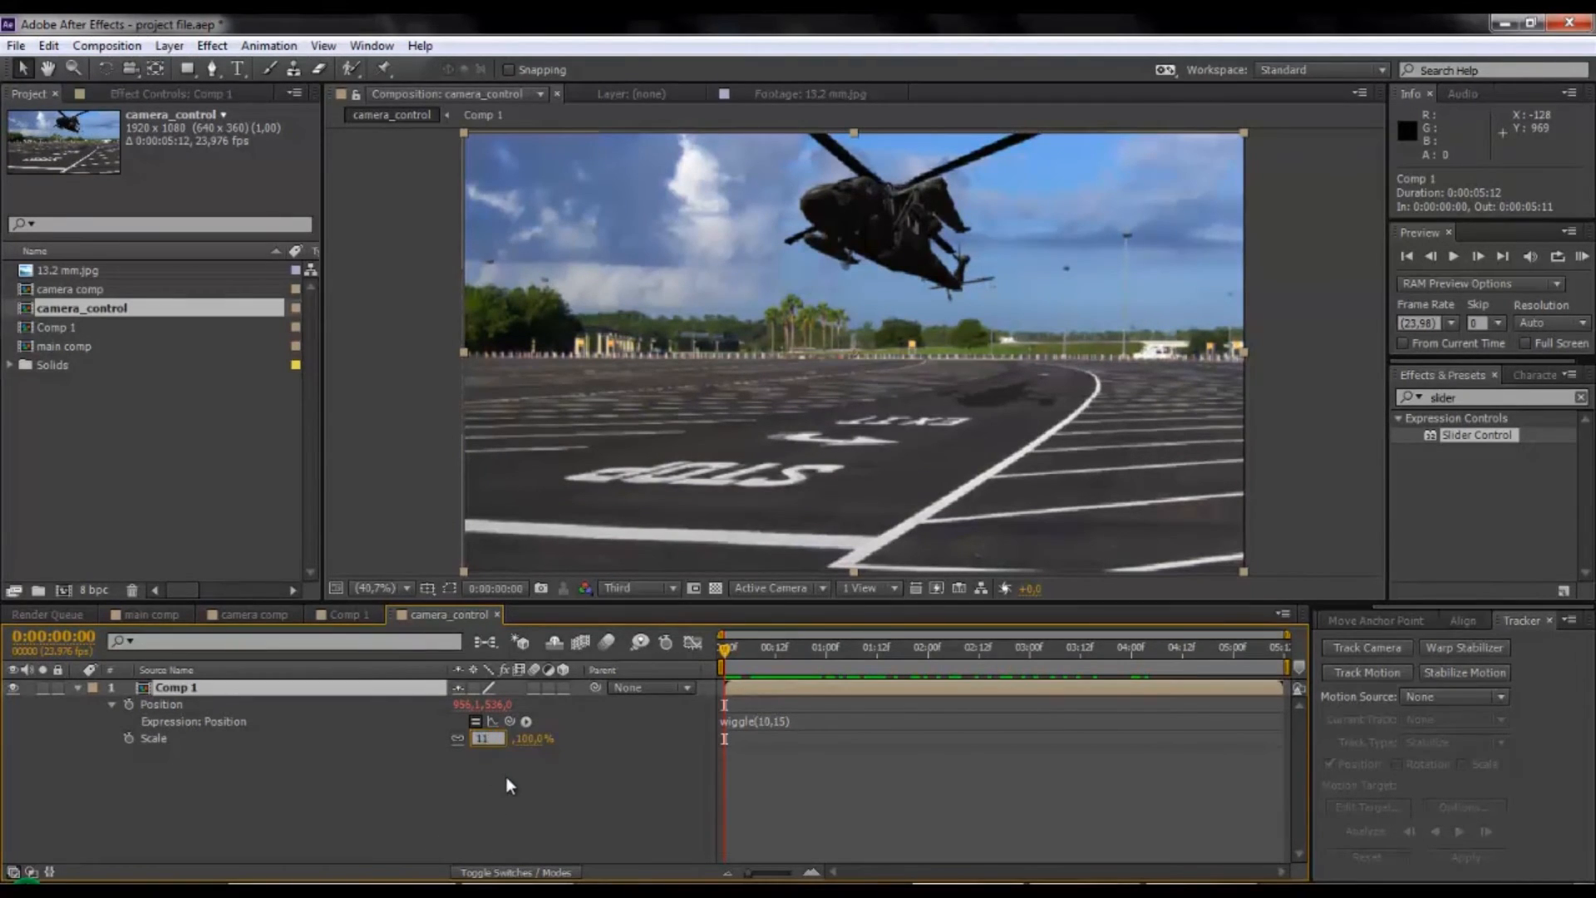
key("Return")
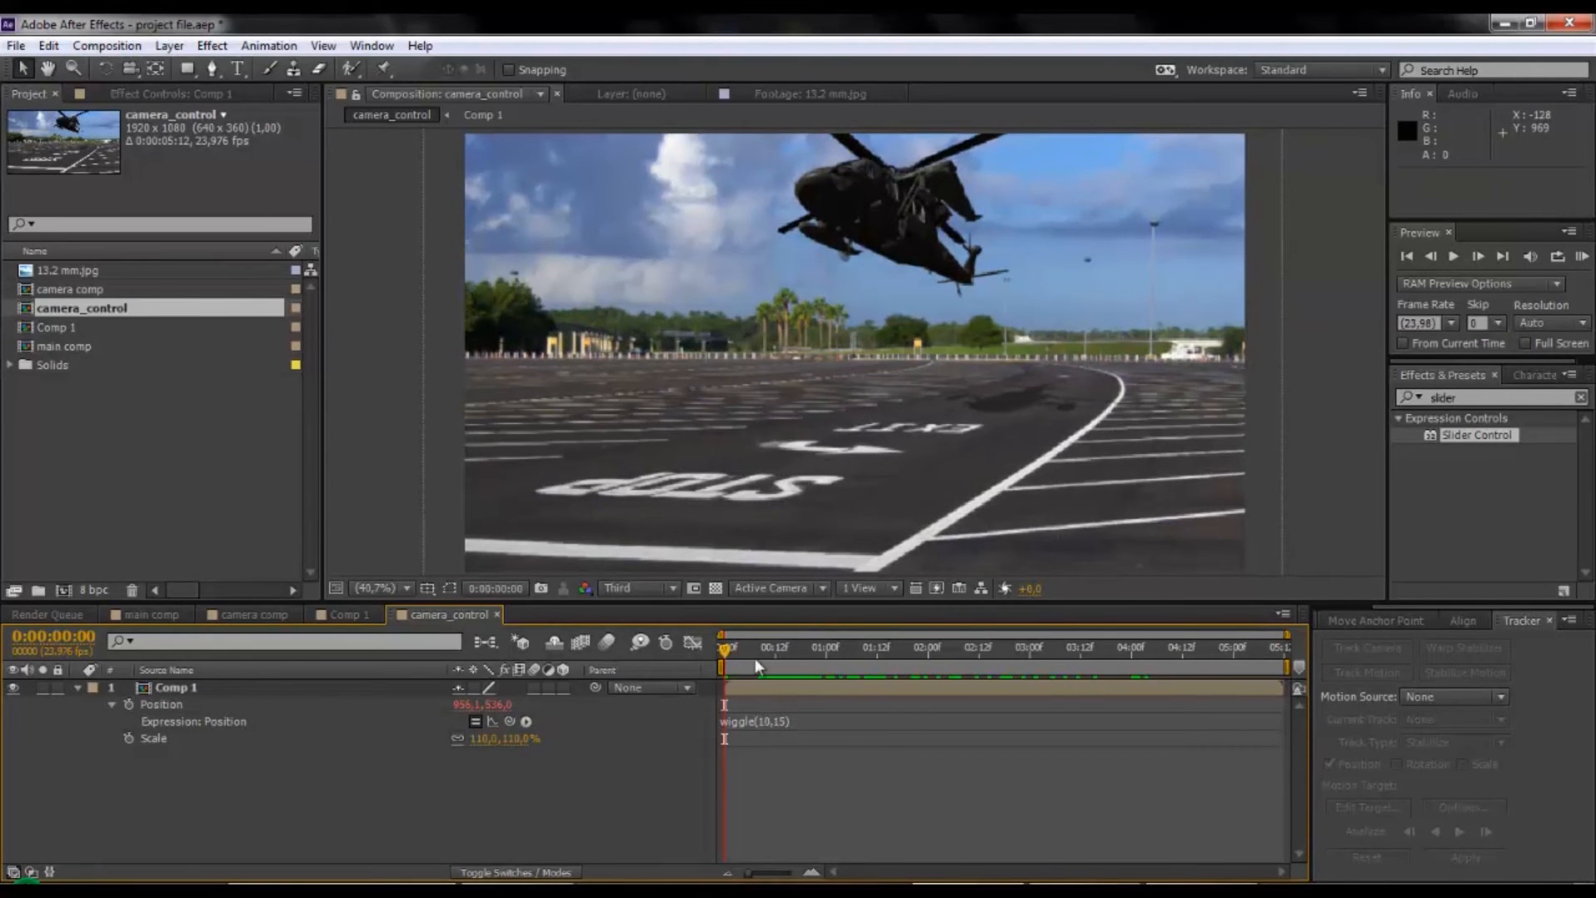
Keyframe the Comp 1 layer's Scale at 110% on 0:00:02:12 and 140% on 0:00:02:16 for a quick zoom.
left_click_drag(723, 647, 980, 665)
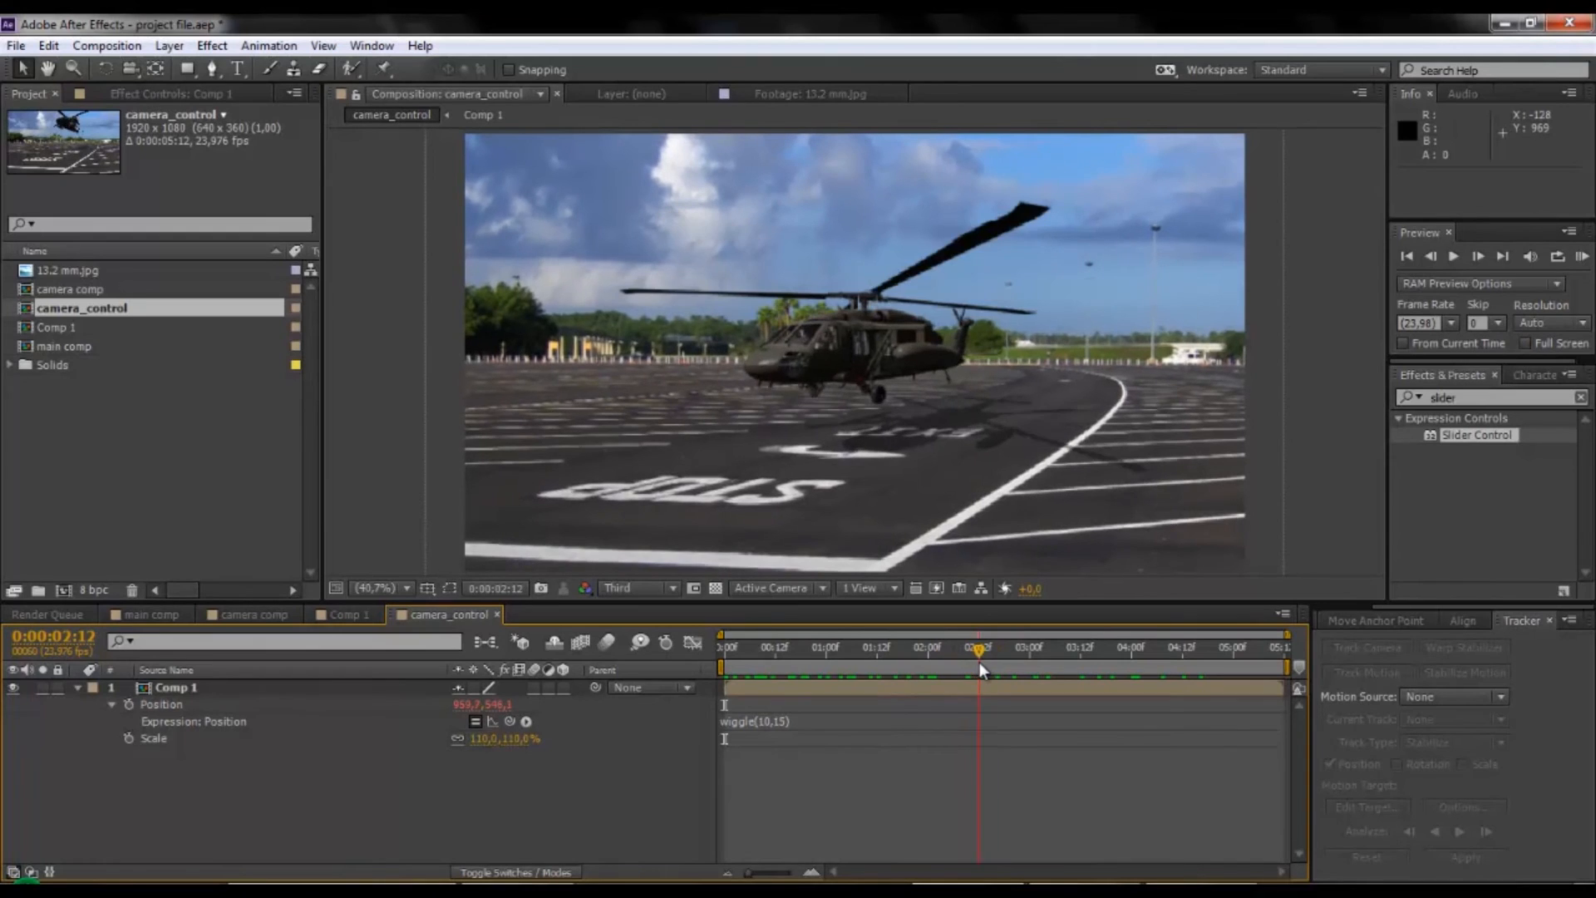
left_click(129, 739)
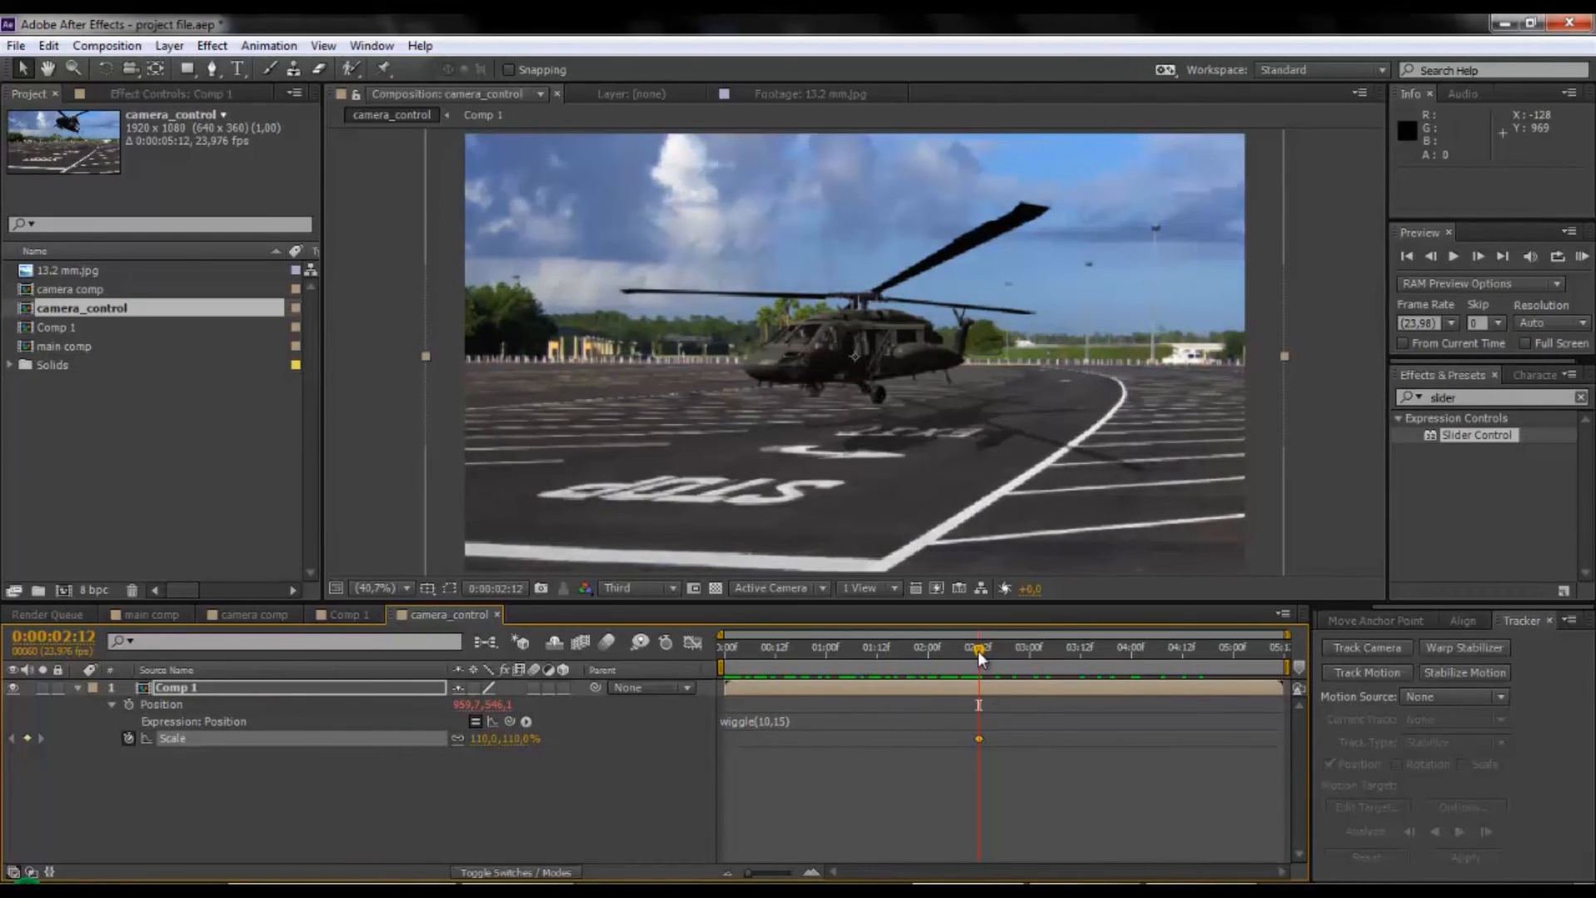
left_click_drag(979, 656, 996, 651)
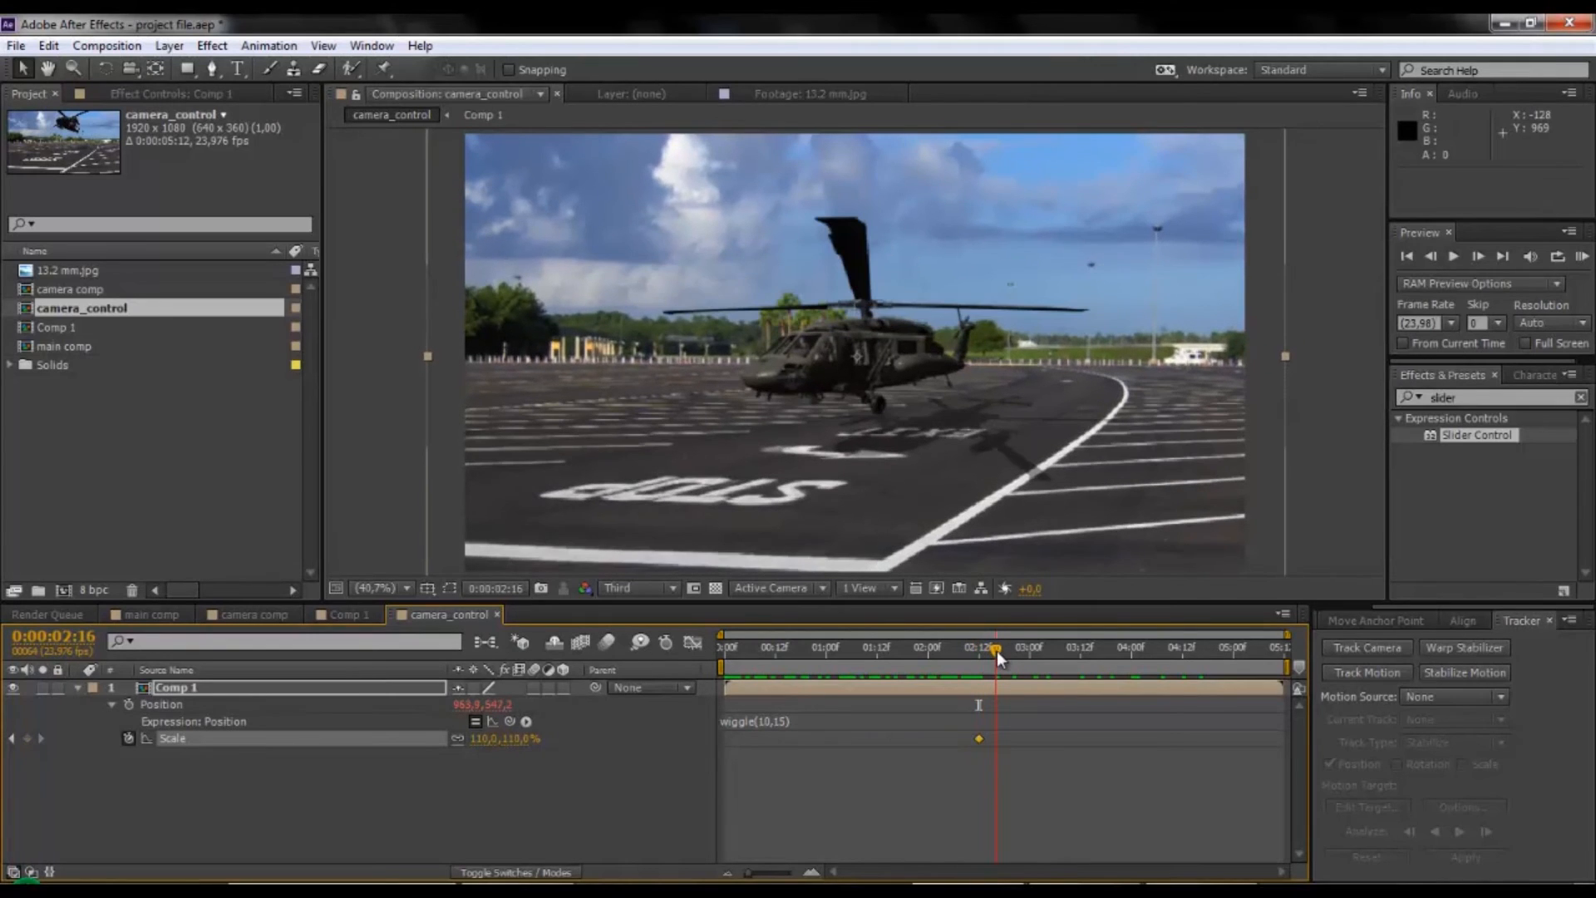
left_click(517, 739)
type("140")
key("Return")
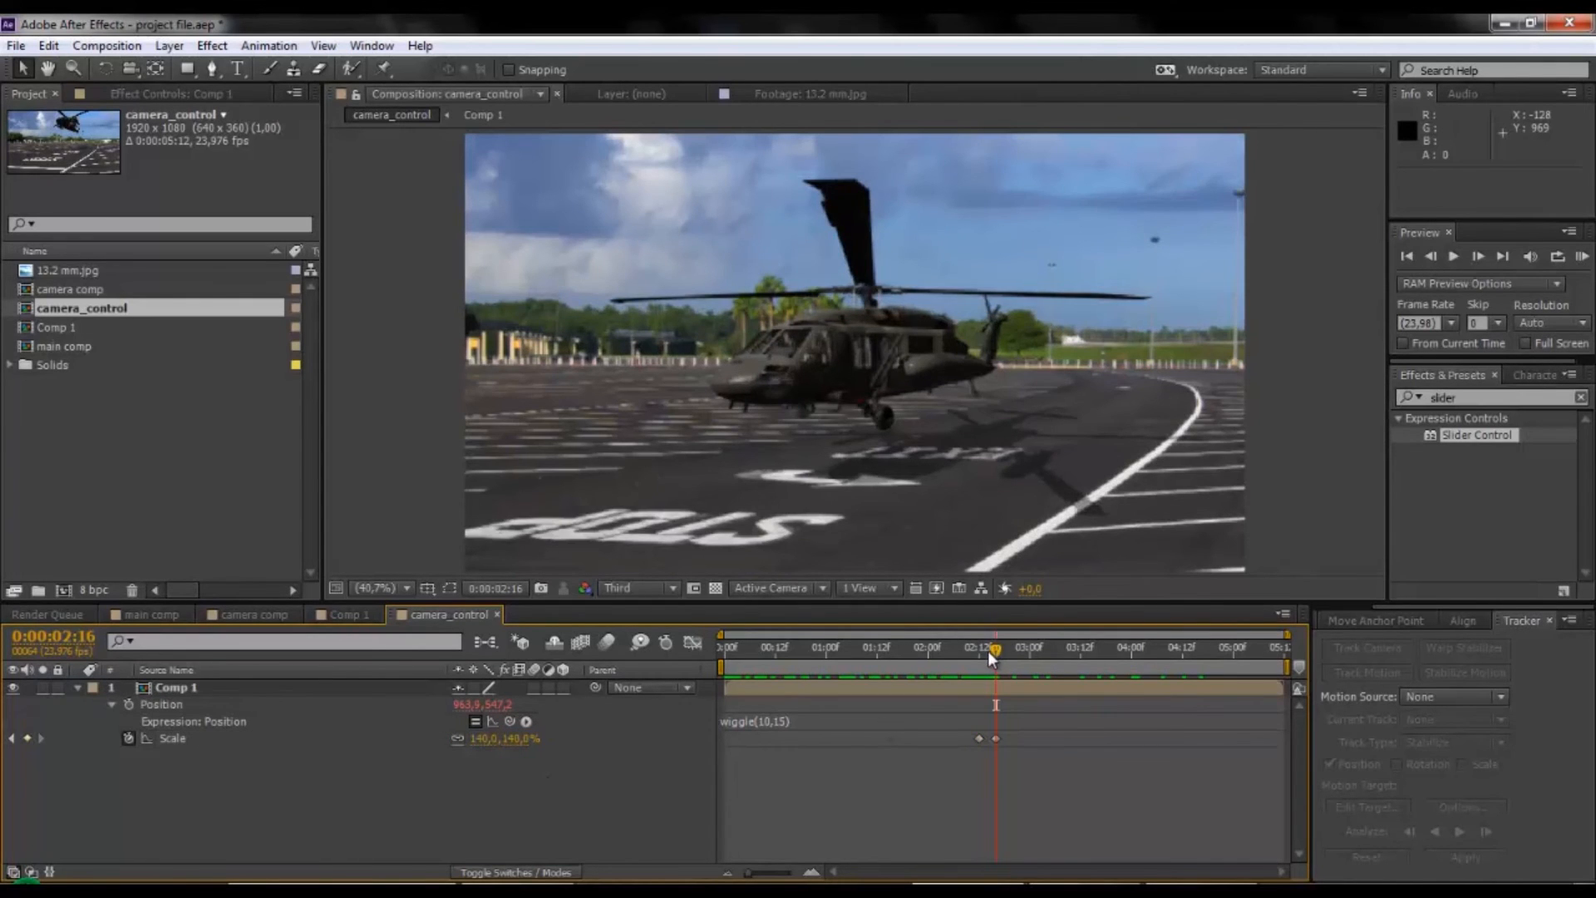
Enable motion blur for the camera_control composition and preview it from the start.
left_click_drag(987, 650, 674, 773)
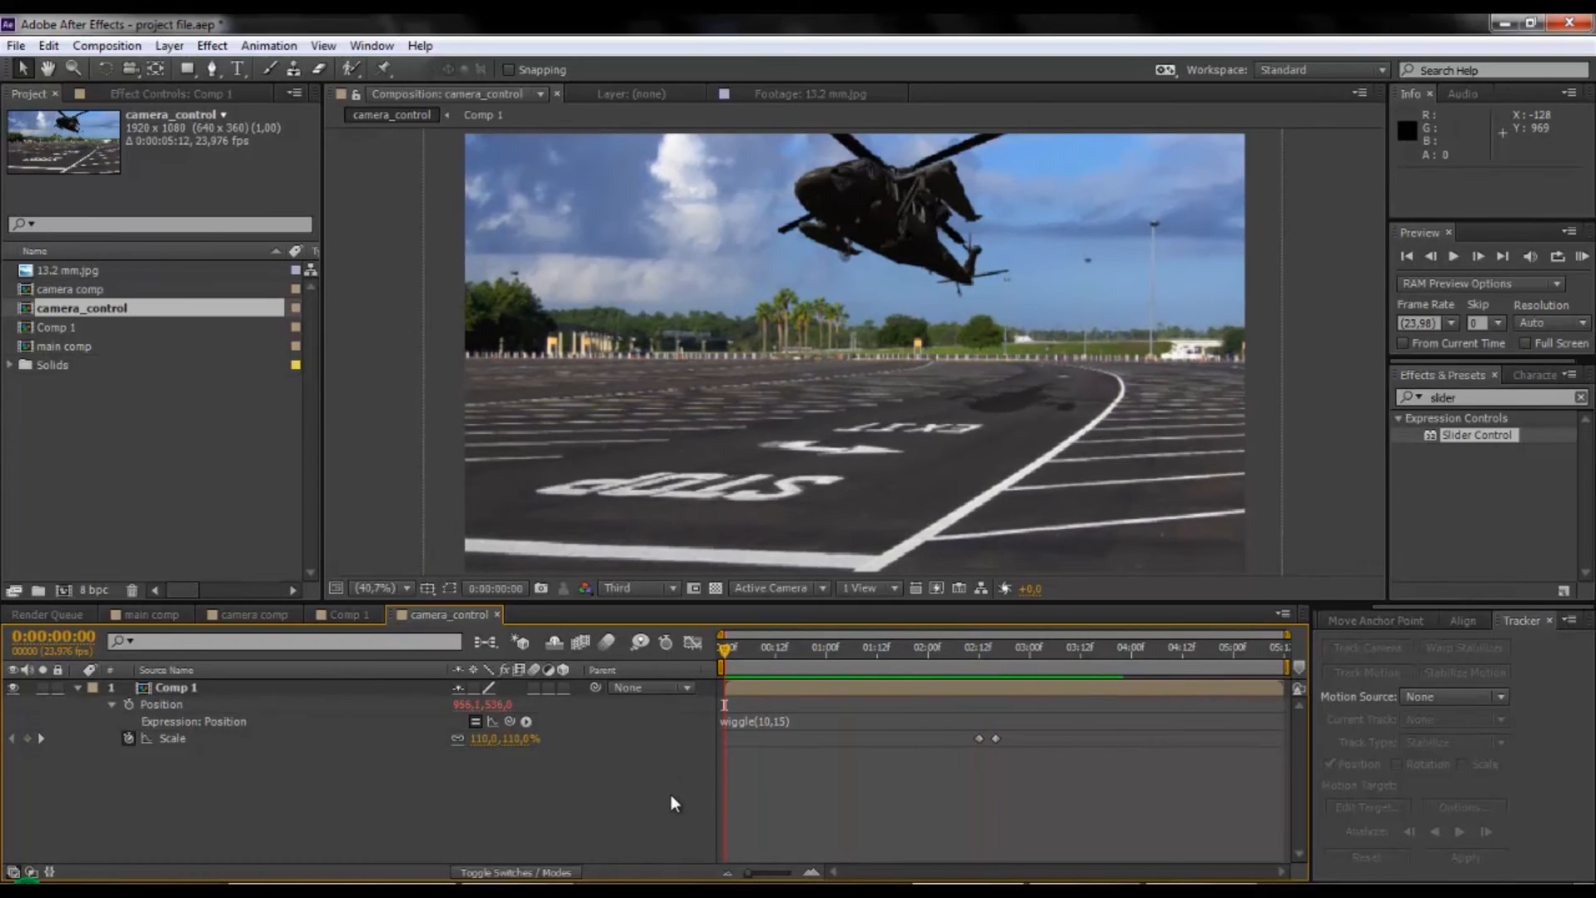
left_click(606, 644)
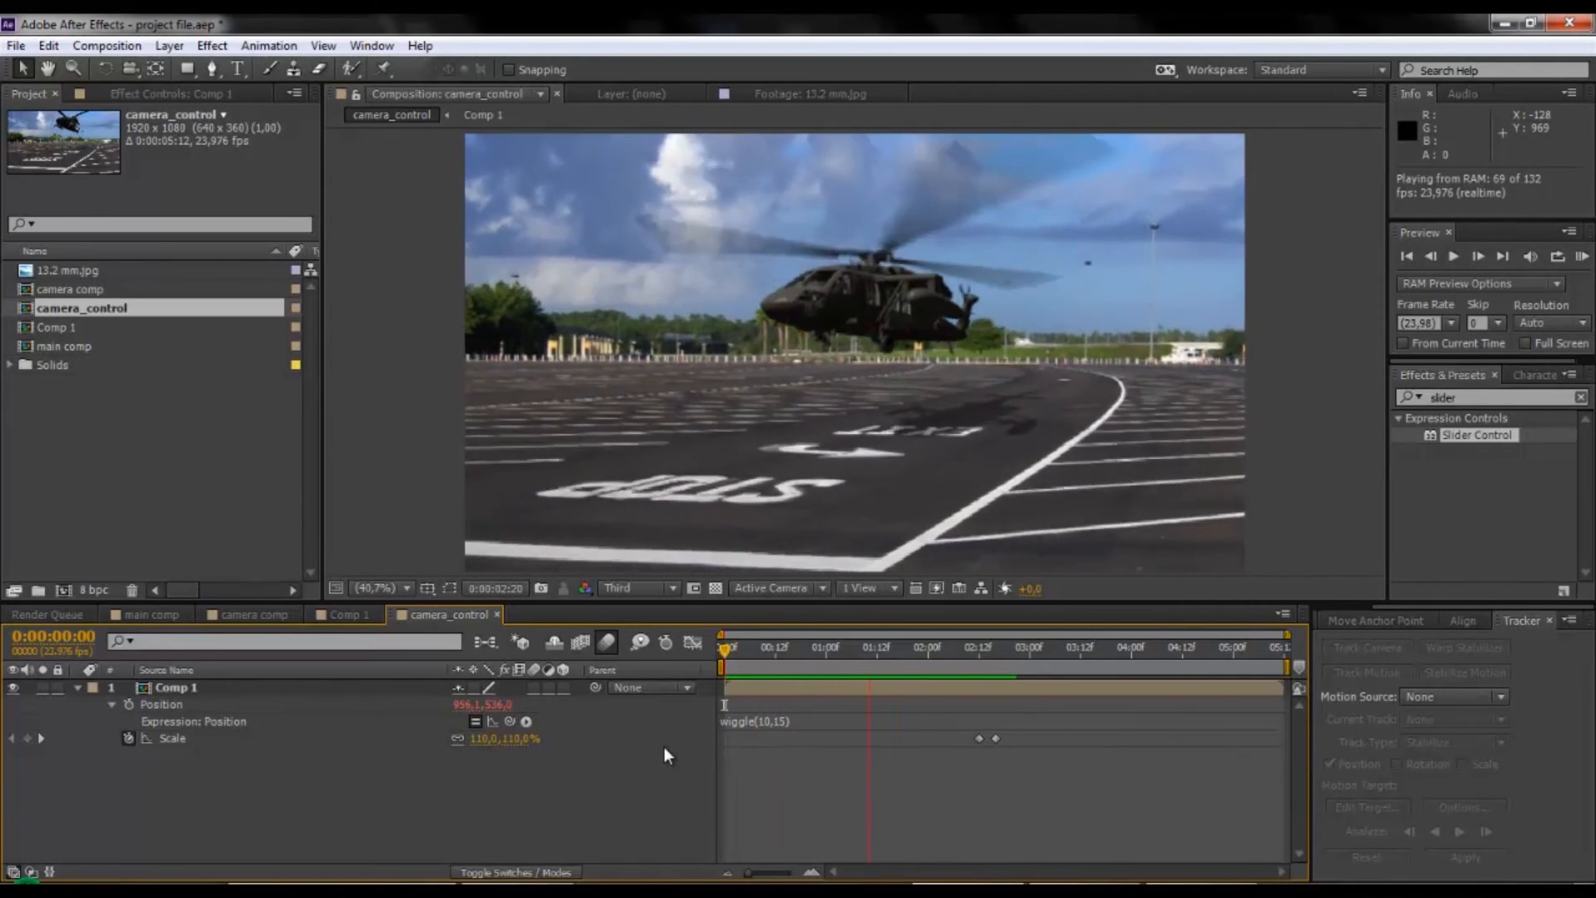
key("space")
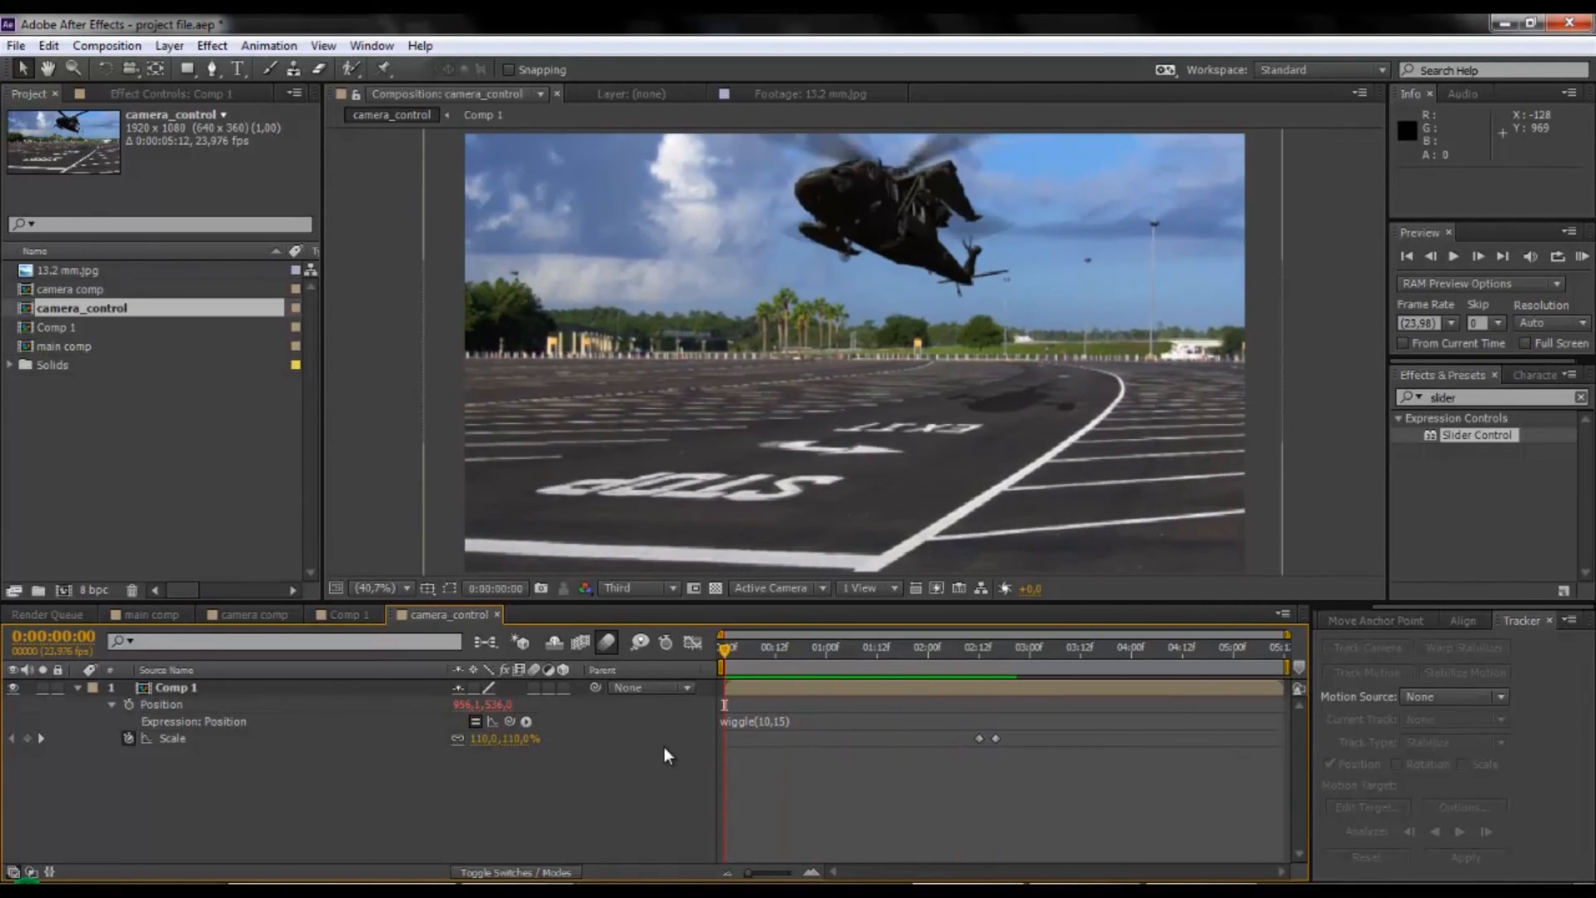
Find the Fast Blur effect and apply it to the Comp 1 layer.
left_click(204, 690)
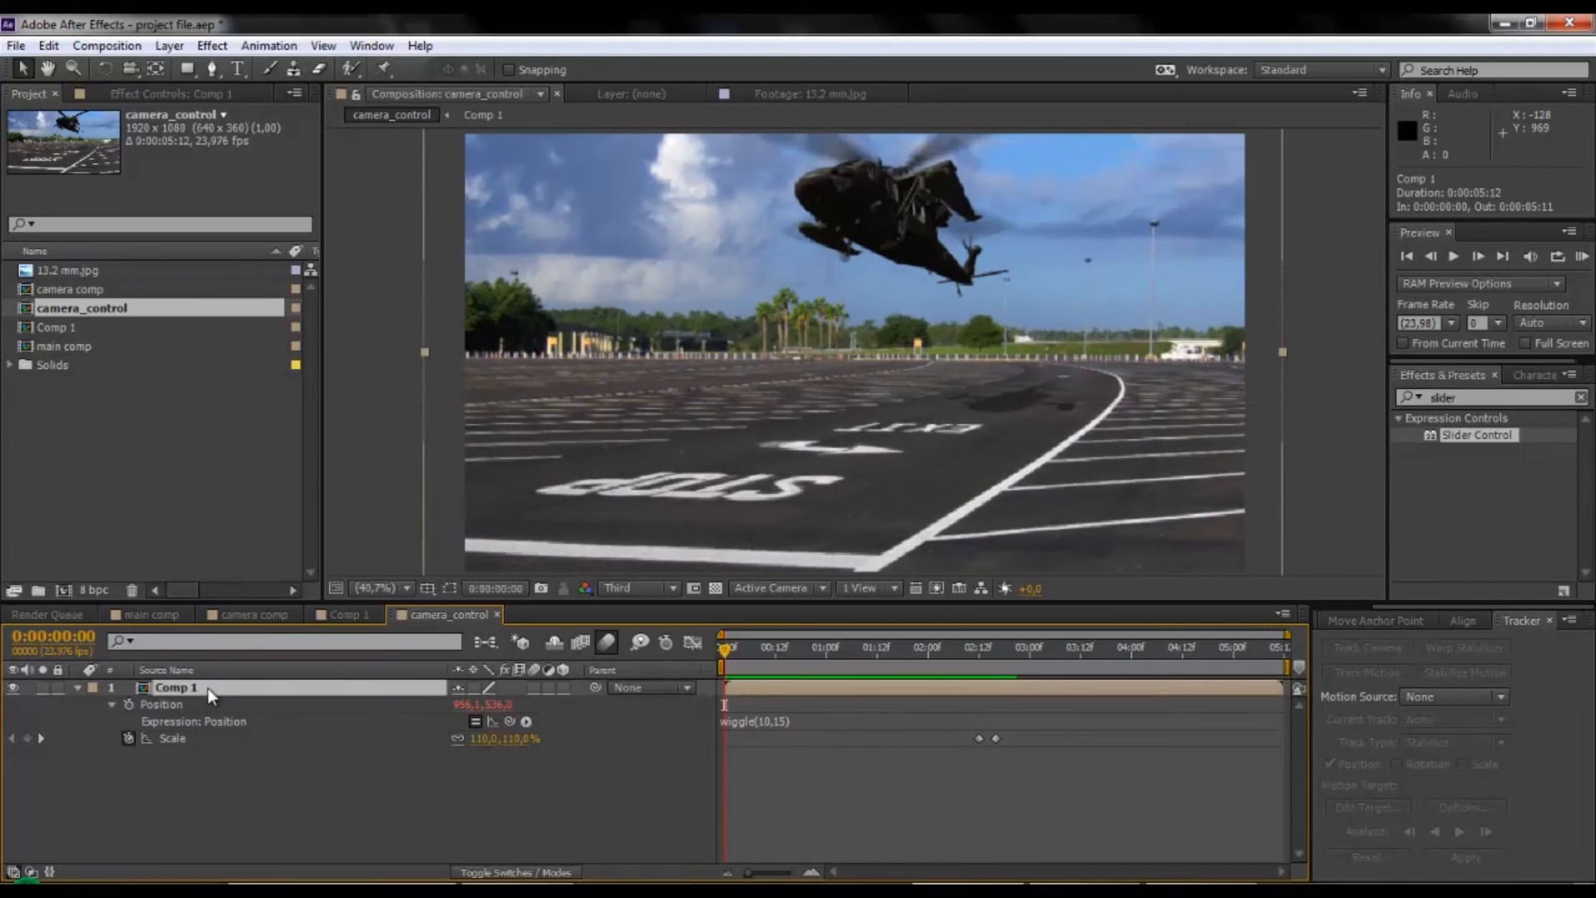
key("ctrl+5")
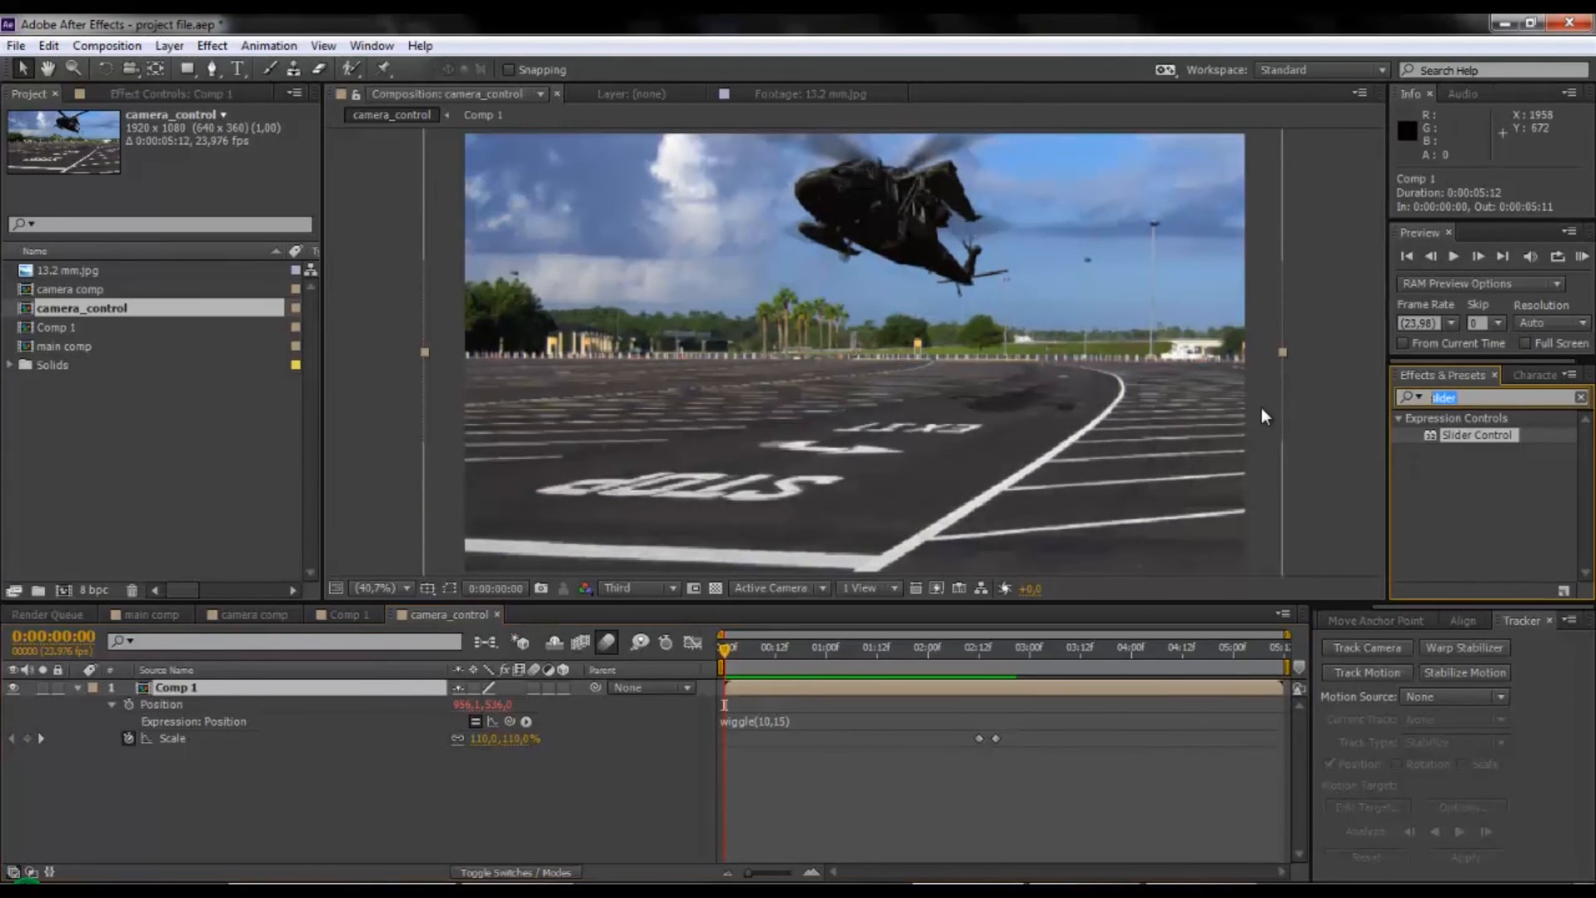
type("fast blur")
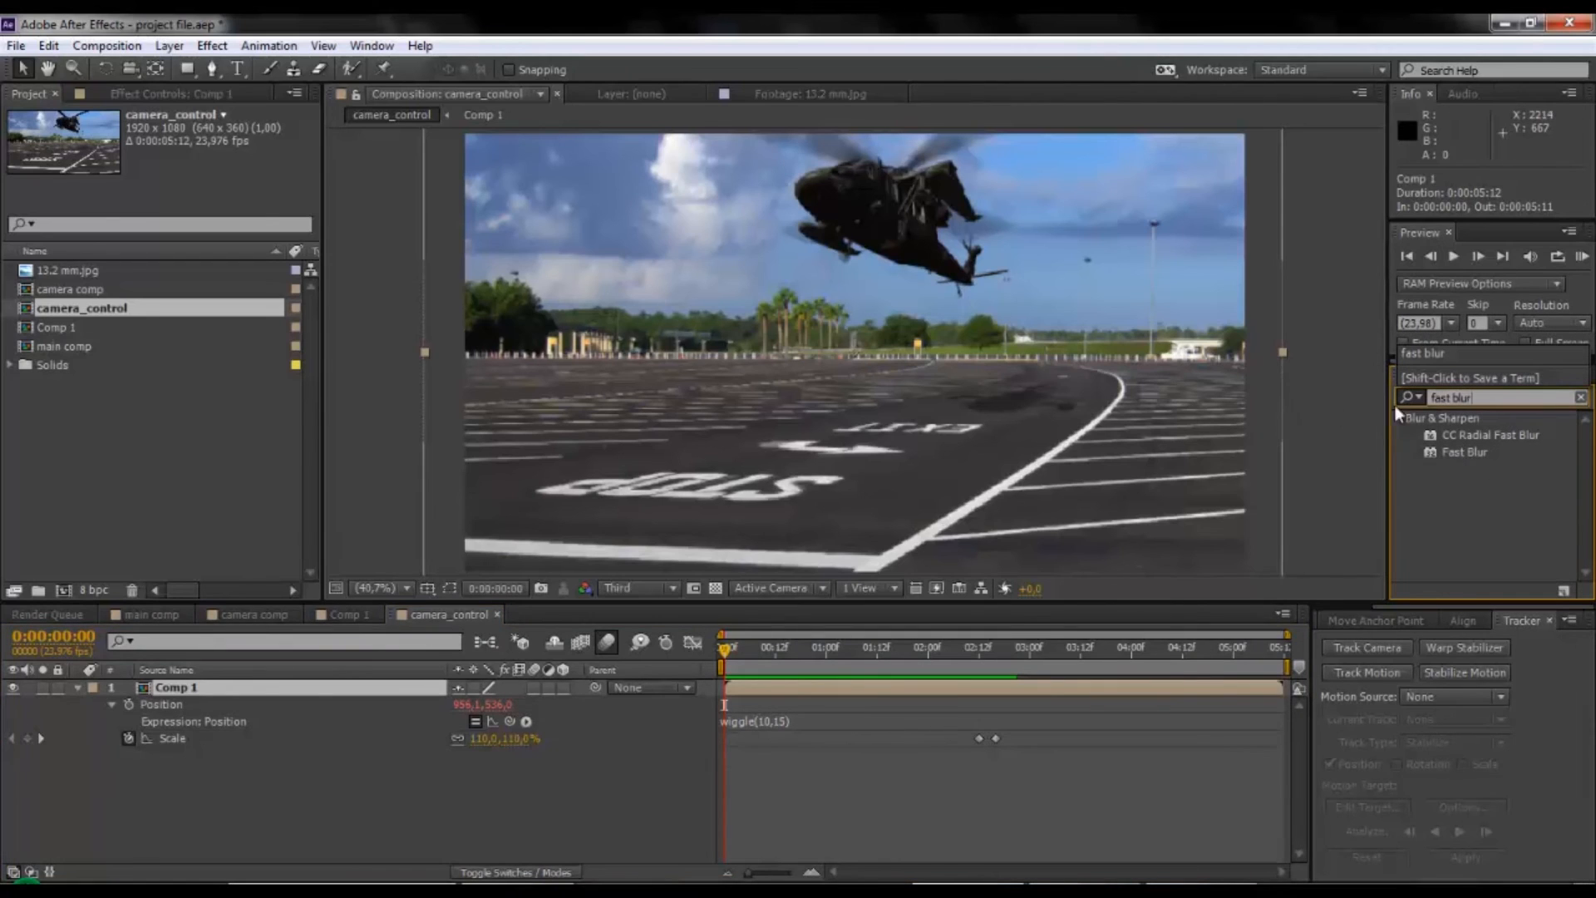
left_click_drag(1464, 460, 306, 691)
Add the expression wiggle(5,45) to Fast Blur's Blurriness and collapse the Comp 1 layer's properties.
left_click(43, 148, "alt")
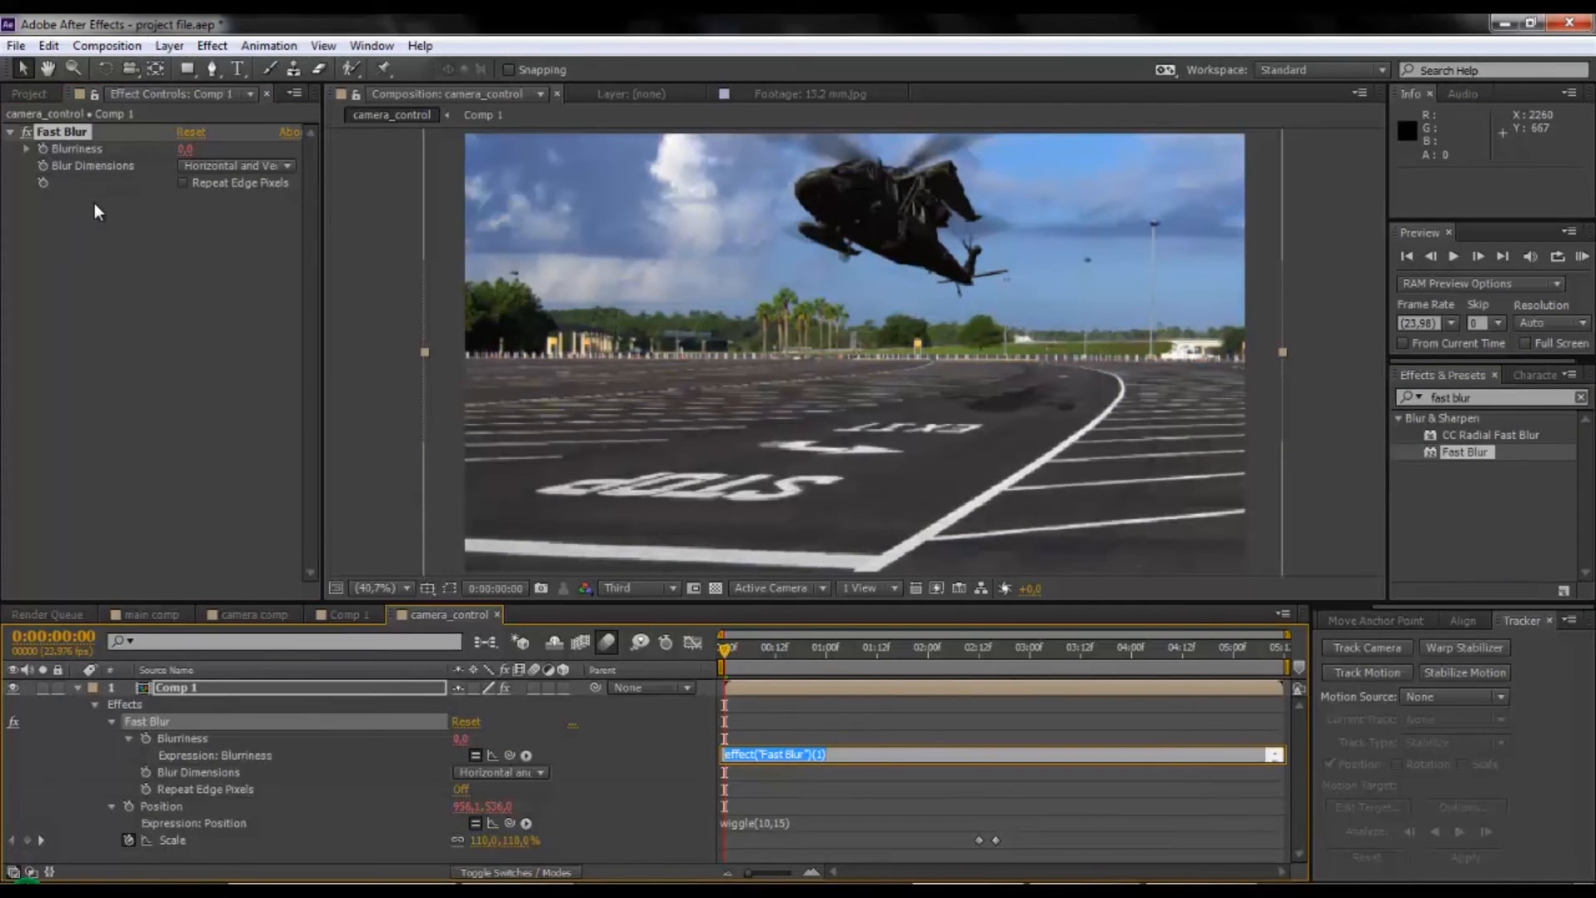
type("wiggle(5,45)")
left_click(780, 740)
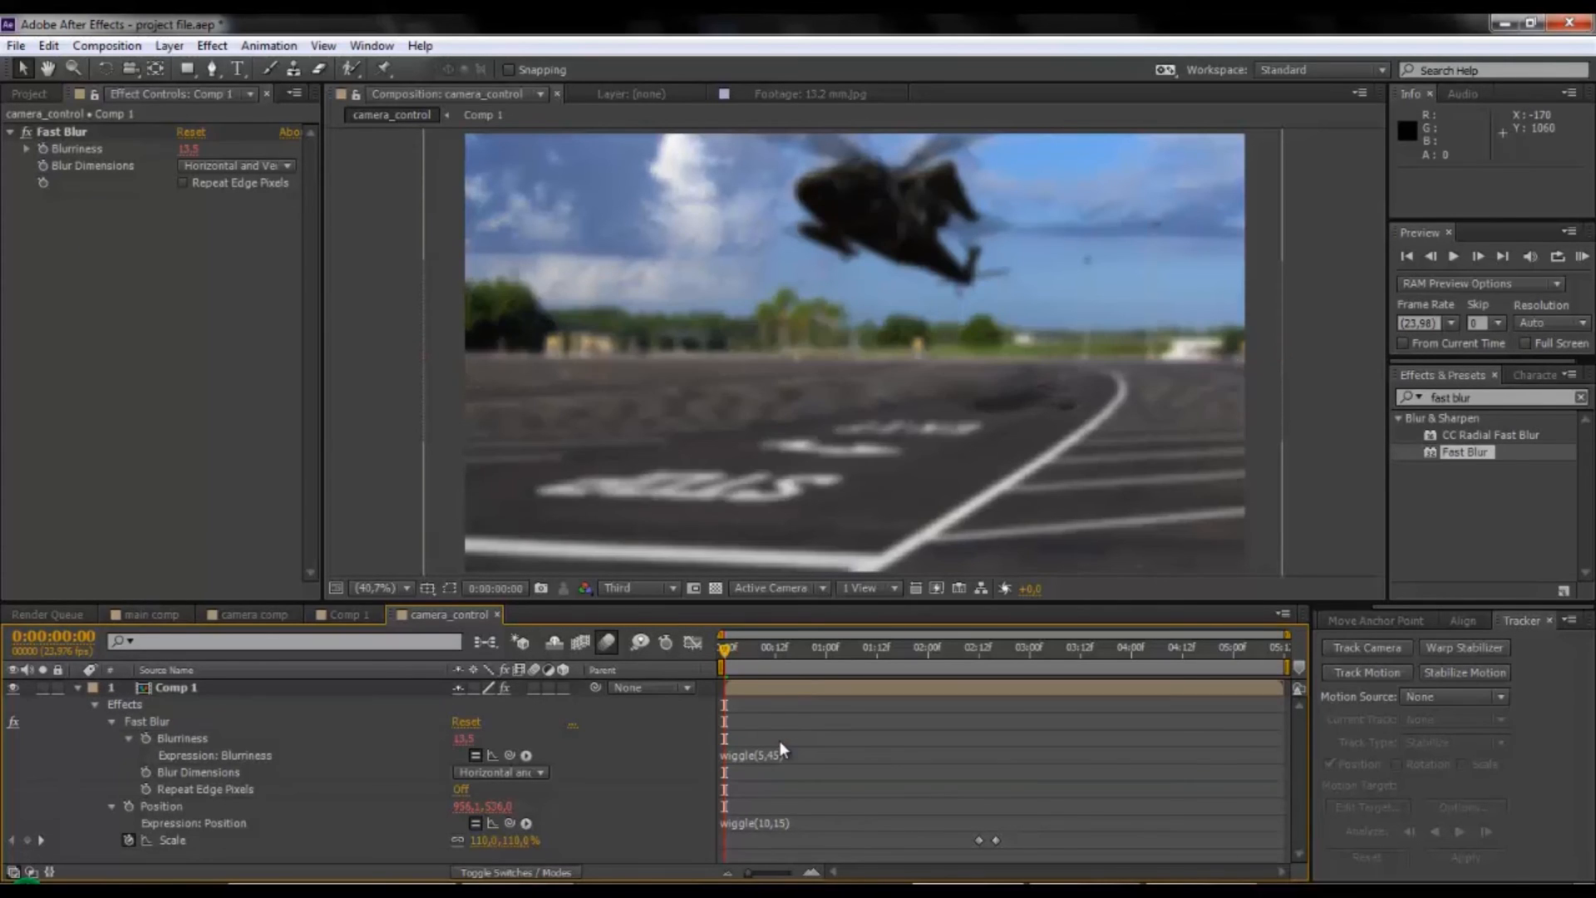
left_click(76, 689)
Create a null object above the Comp 1 layer in camera_control.
left_click(221, 690)
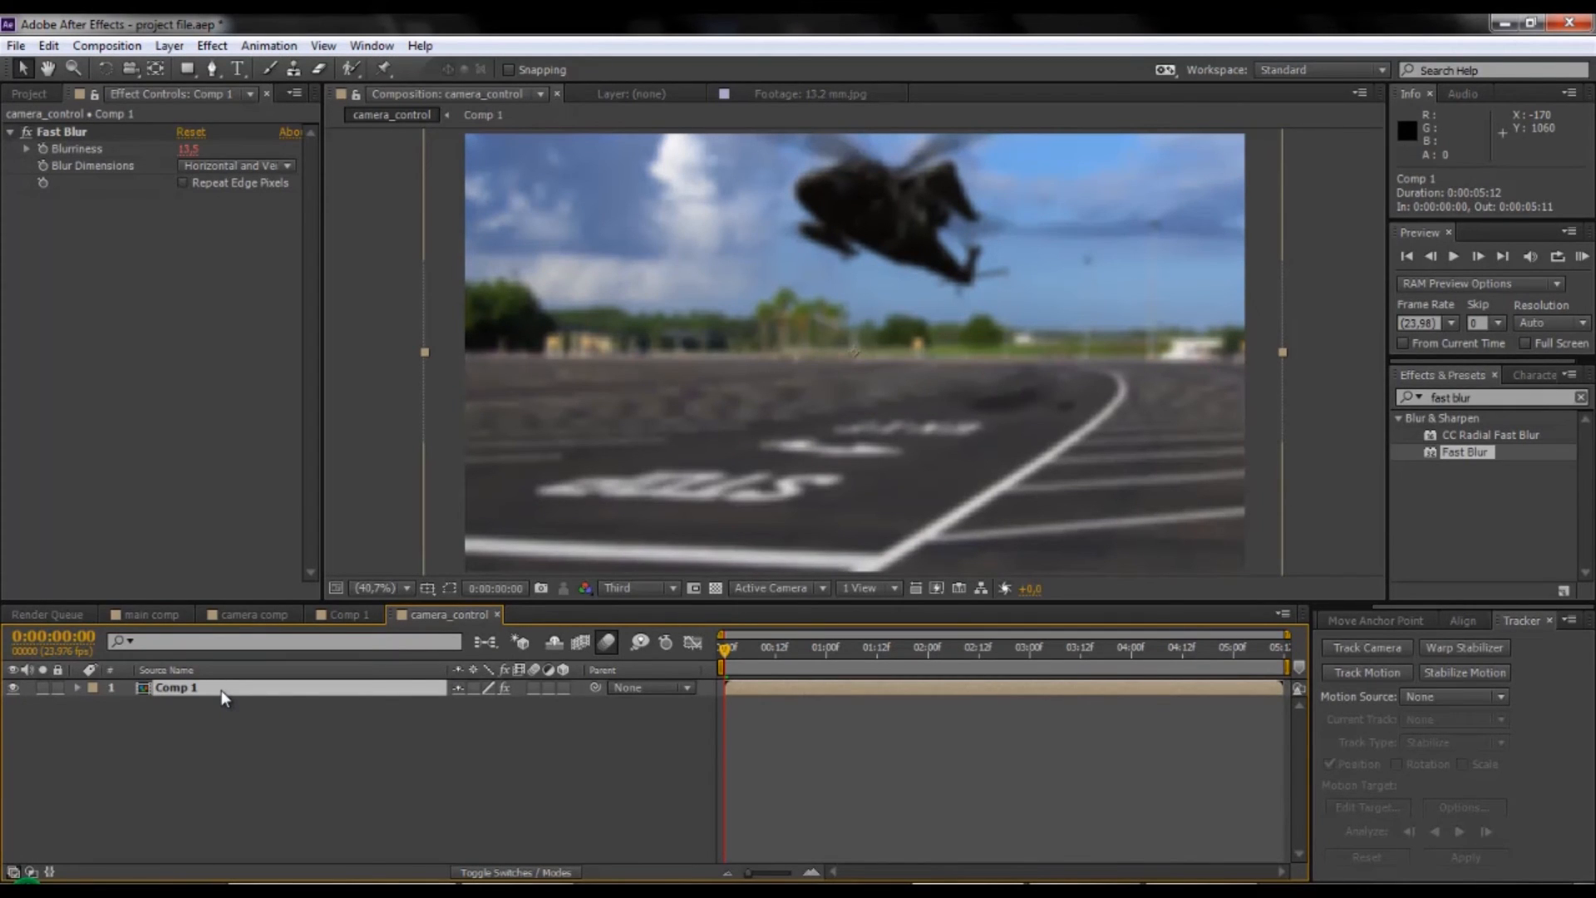
left_click(169, 46)
mouse_move(333, 68)
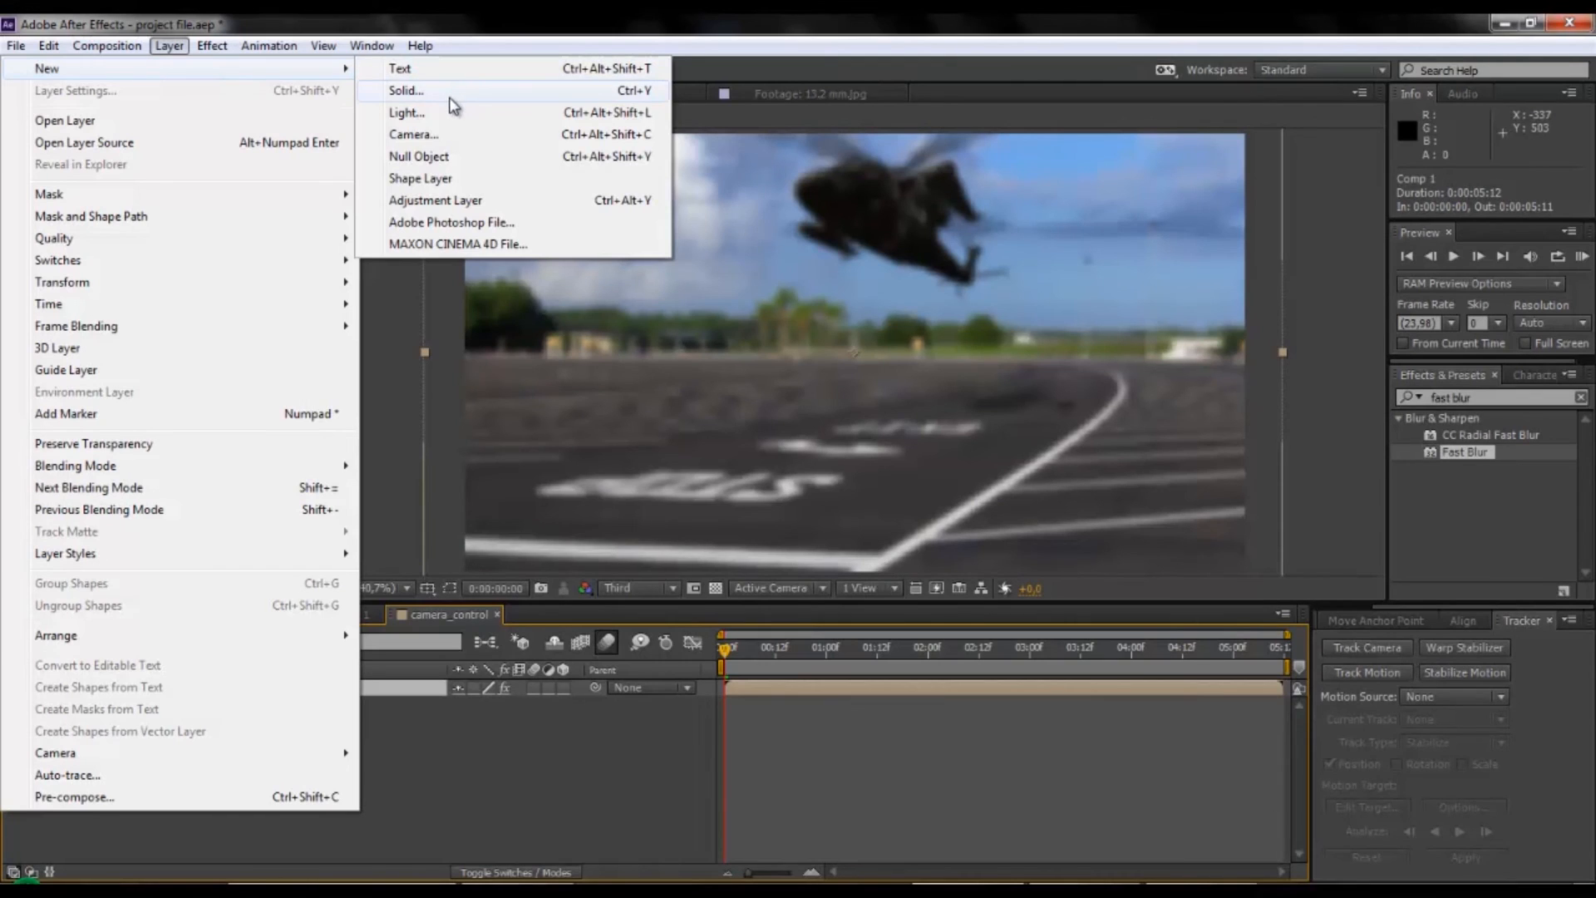
left_click(447, 160)
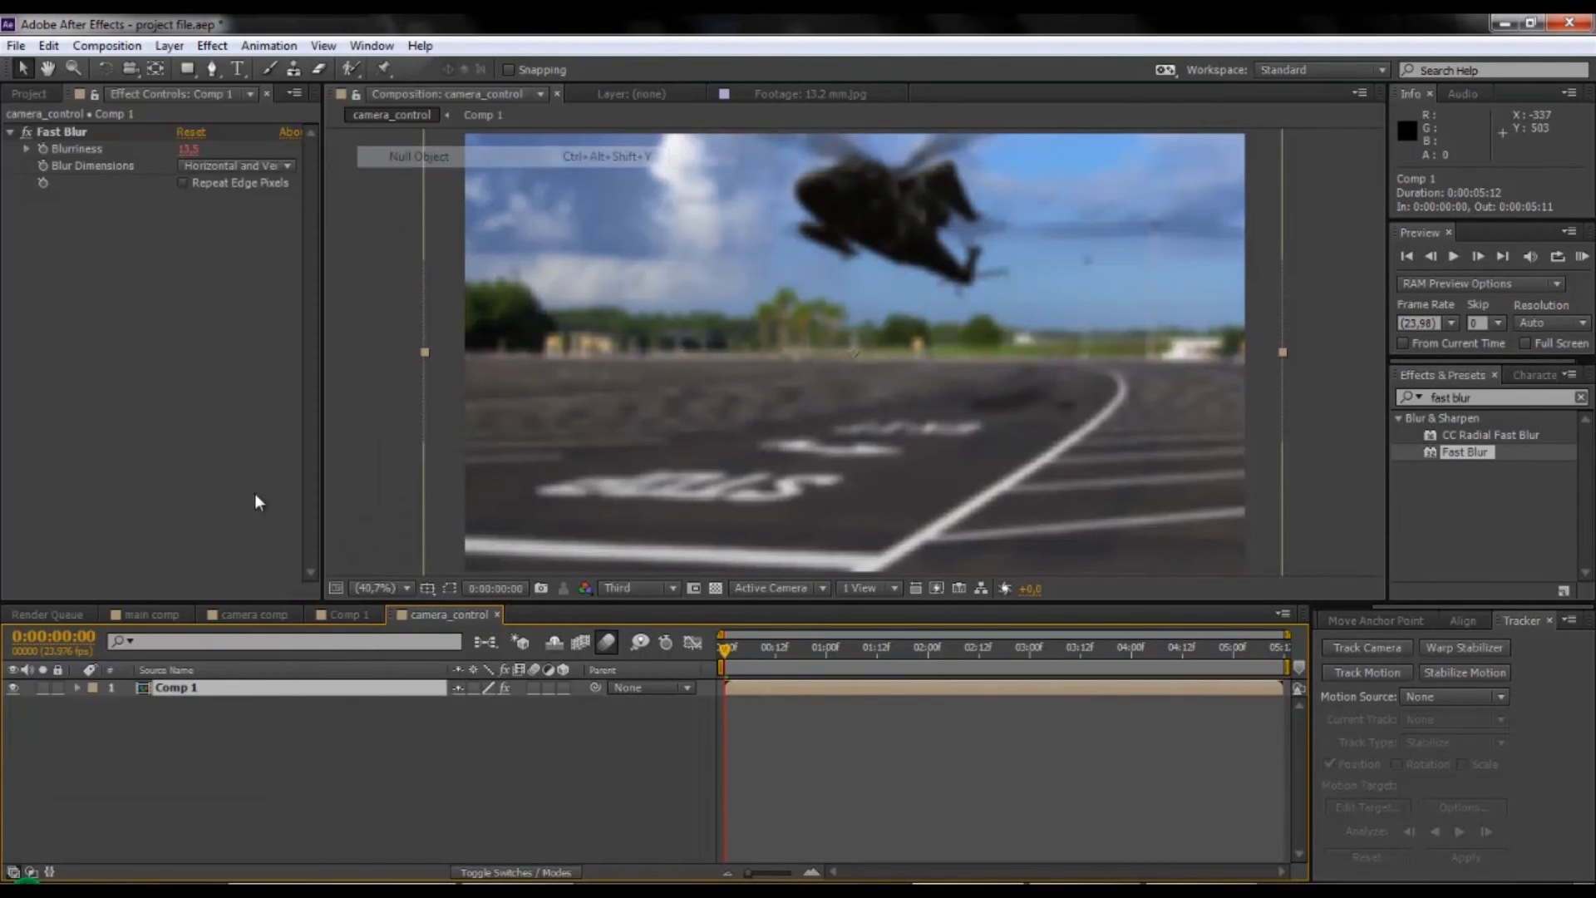
Rename the new null object as position and blur control.
key("Return")
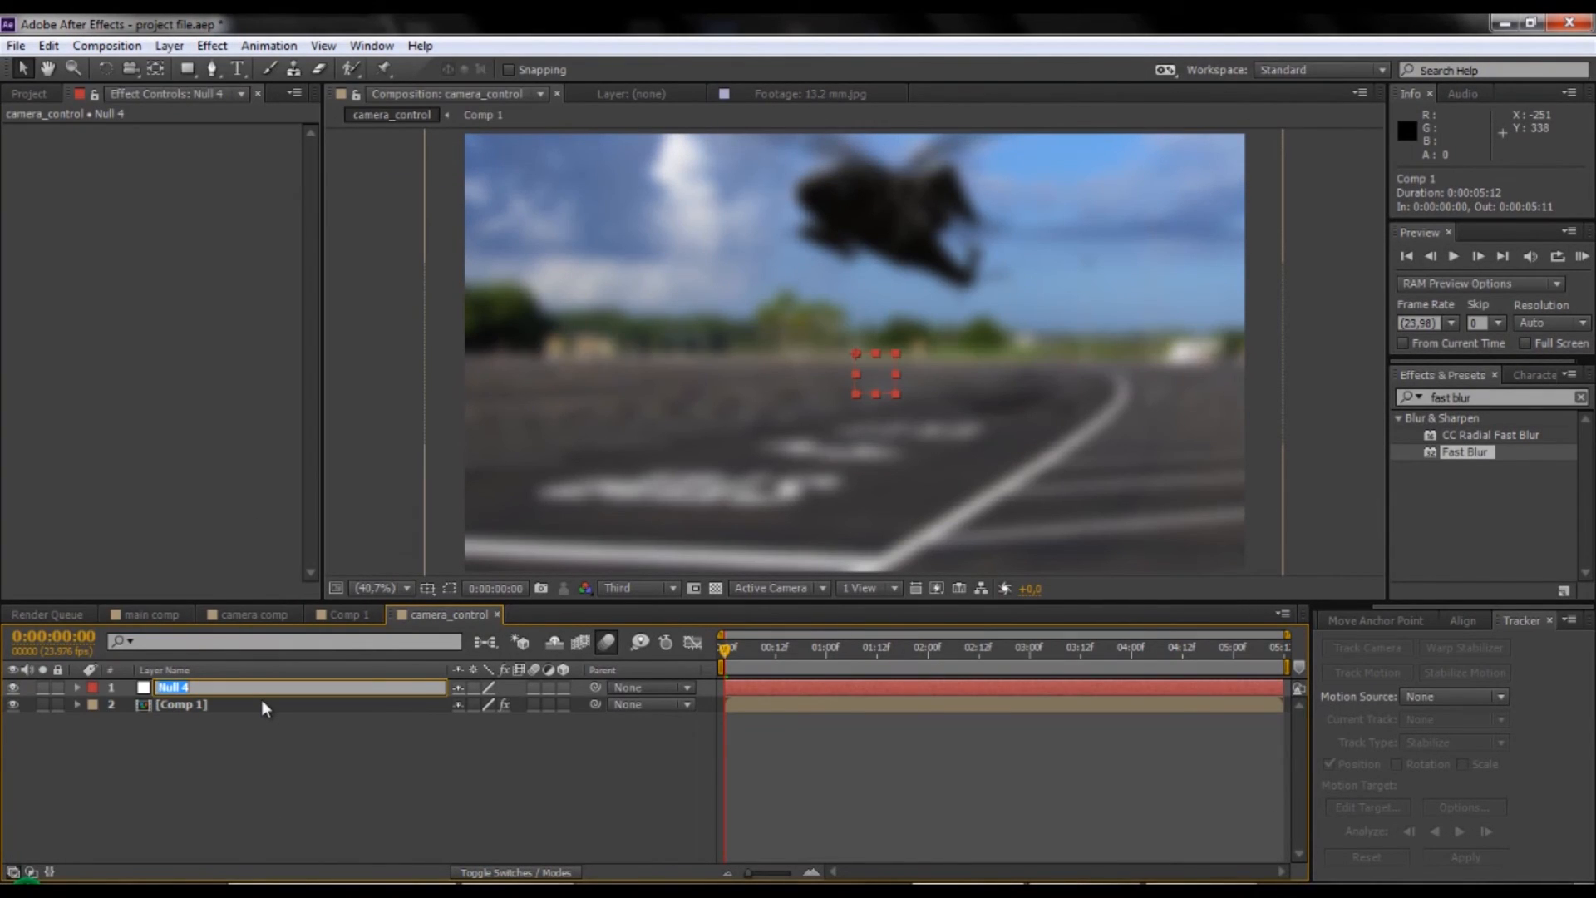
type("position and blur control")
key("Return")
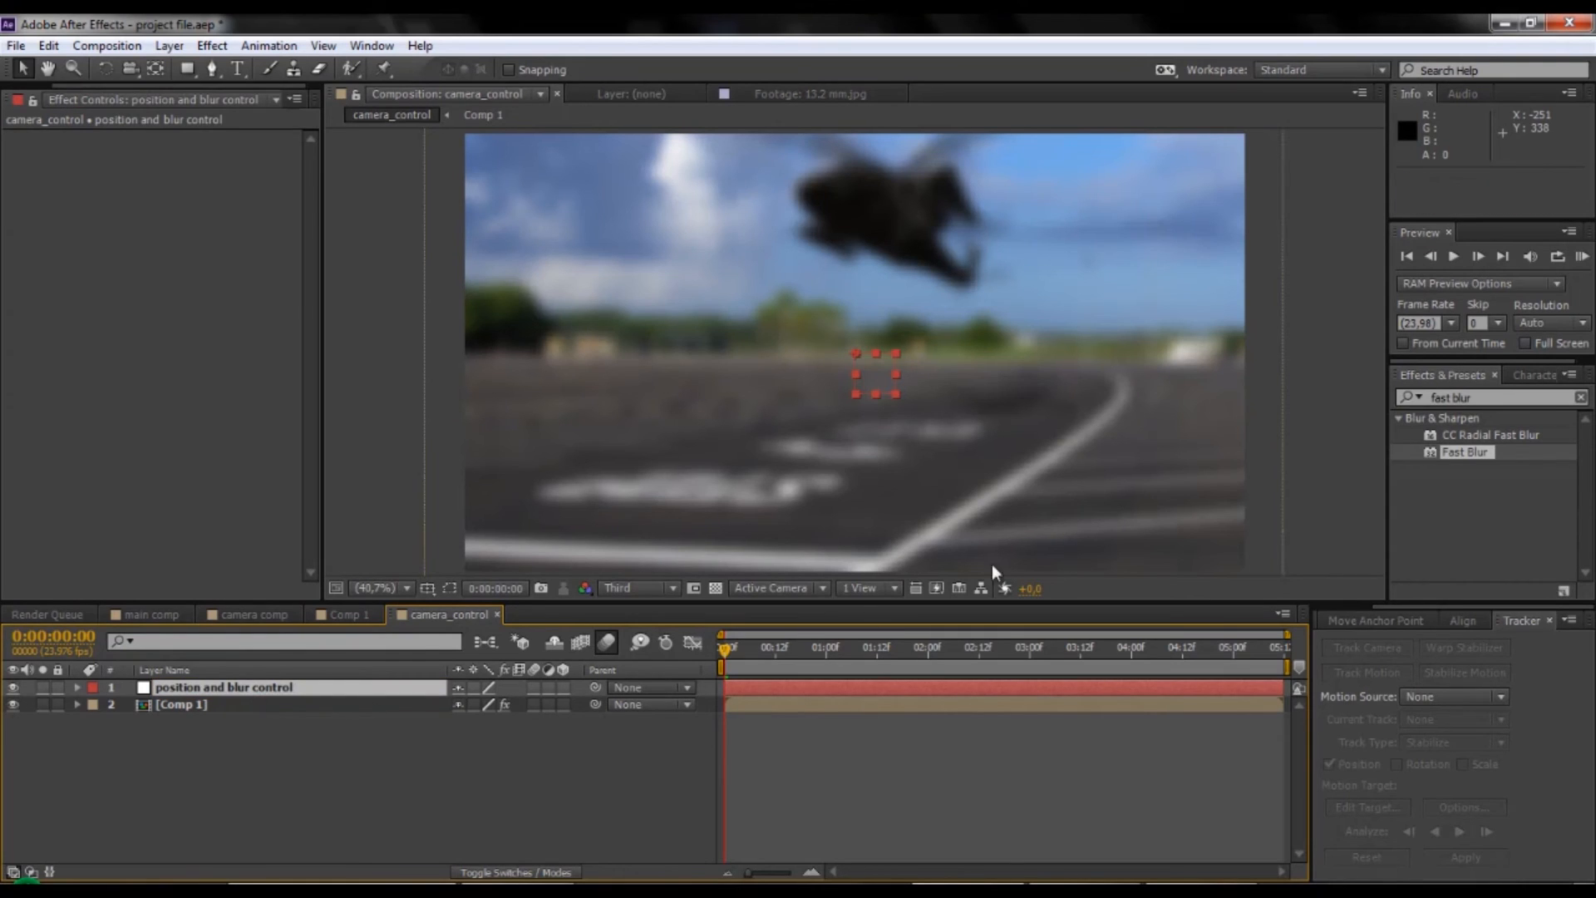
Find the Slider Control effect and apply it twice to the position and blur control null.
left_click(1532, 394)
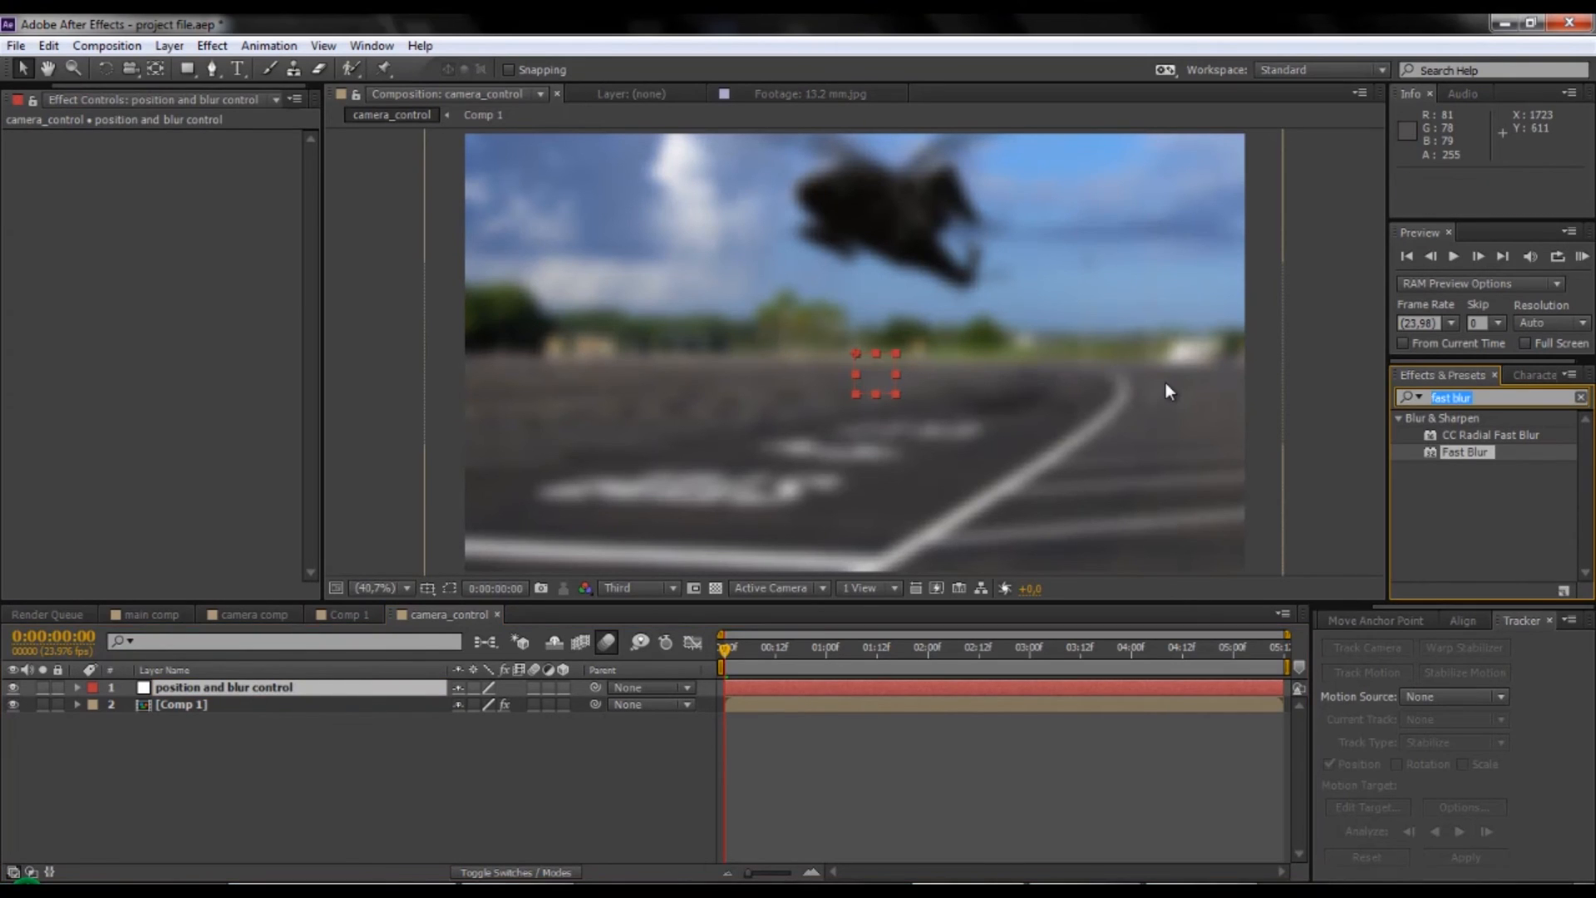
type("slider")
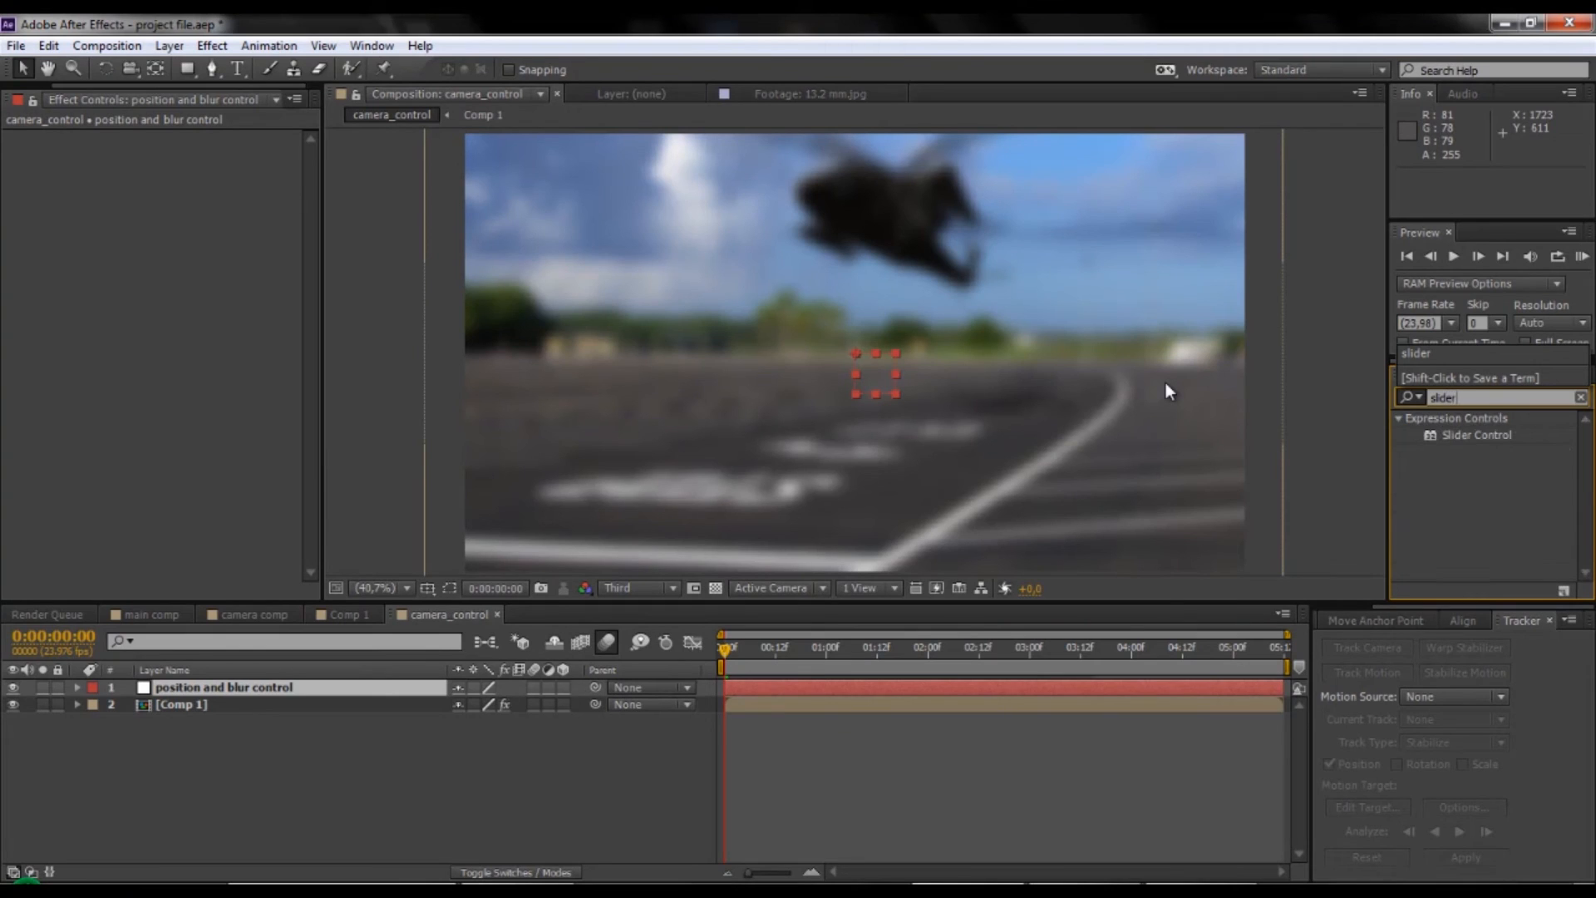
left_click_drag(1477, 435, 268, 683)
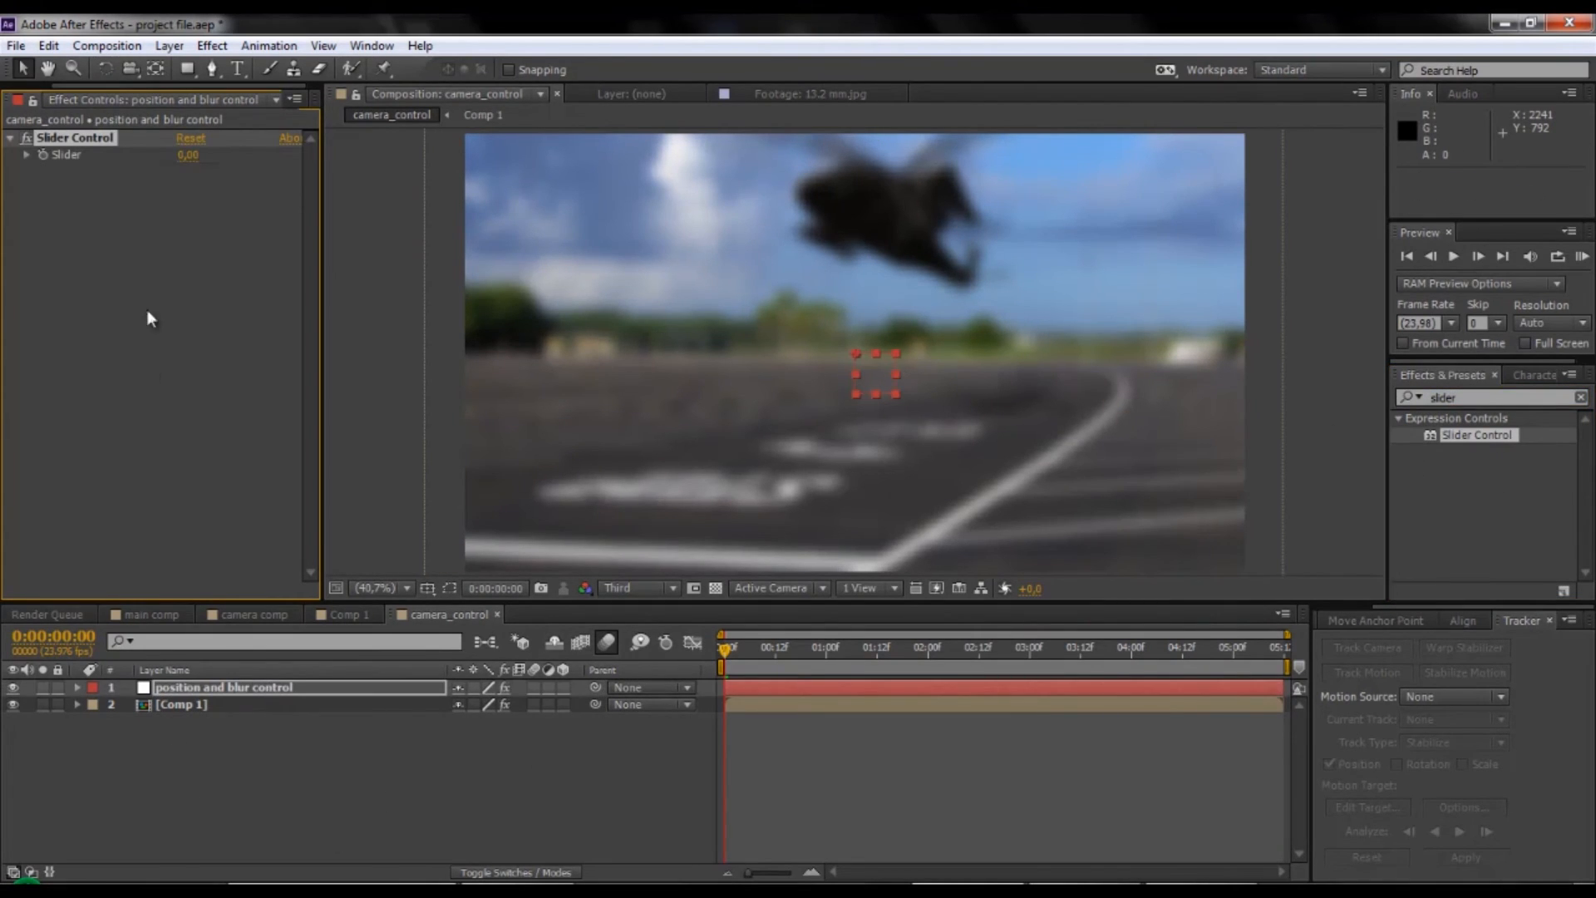
left_click_drag(1461, 441, 98, 248)
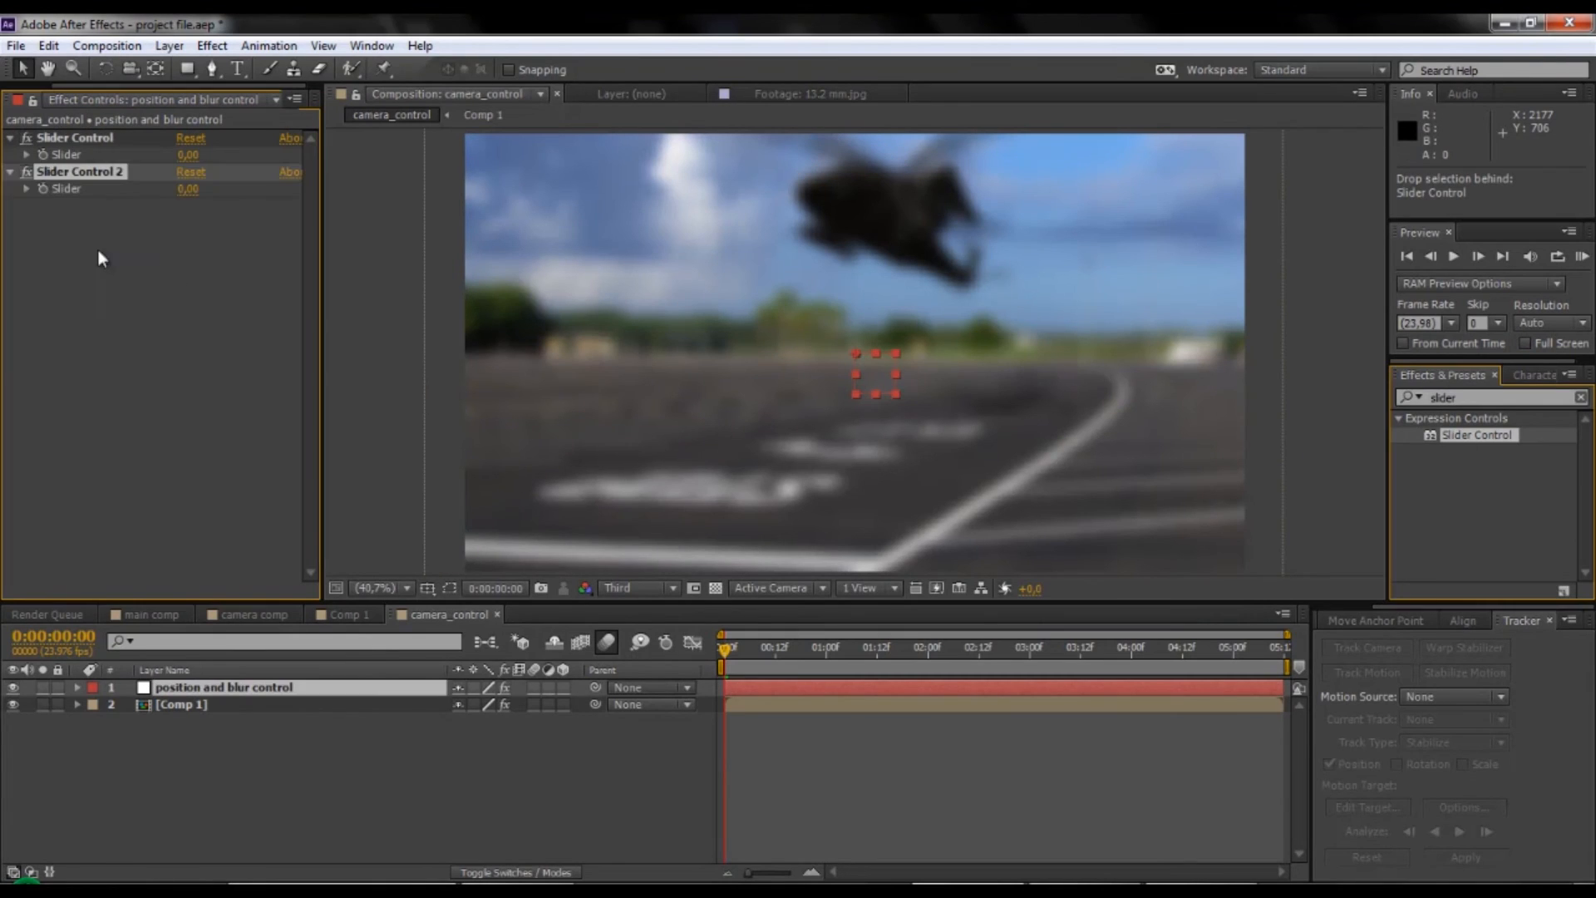
Rename the first slider effect on the null as position Control.
left_click(80, 140)
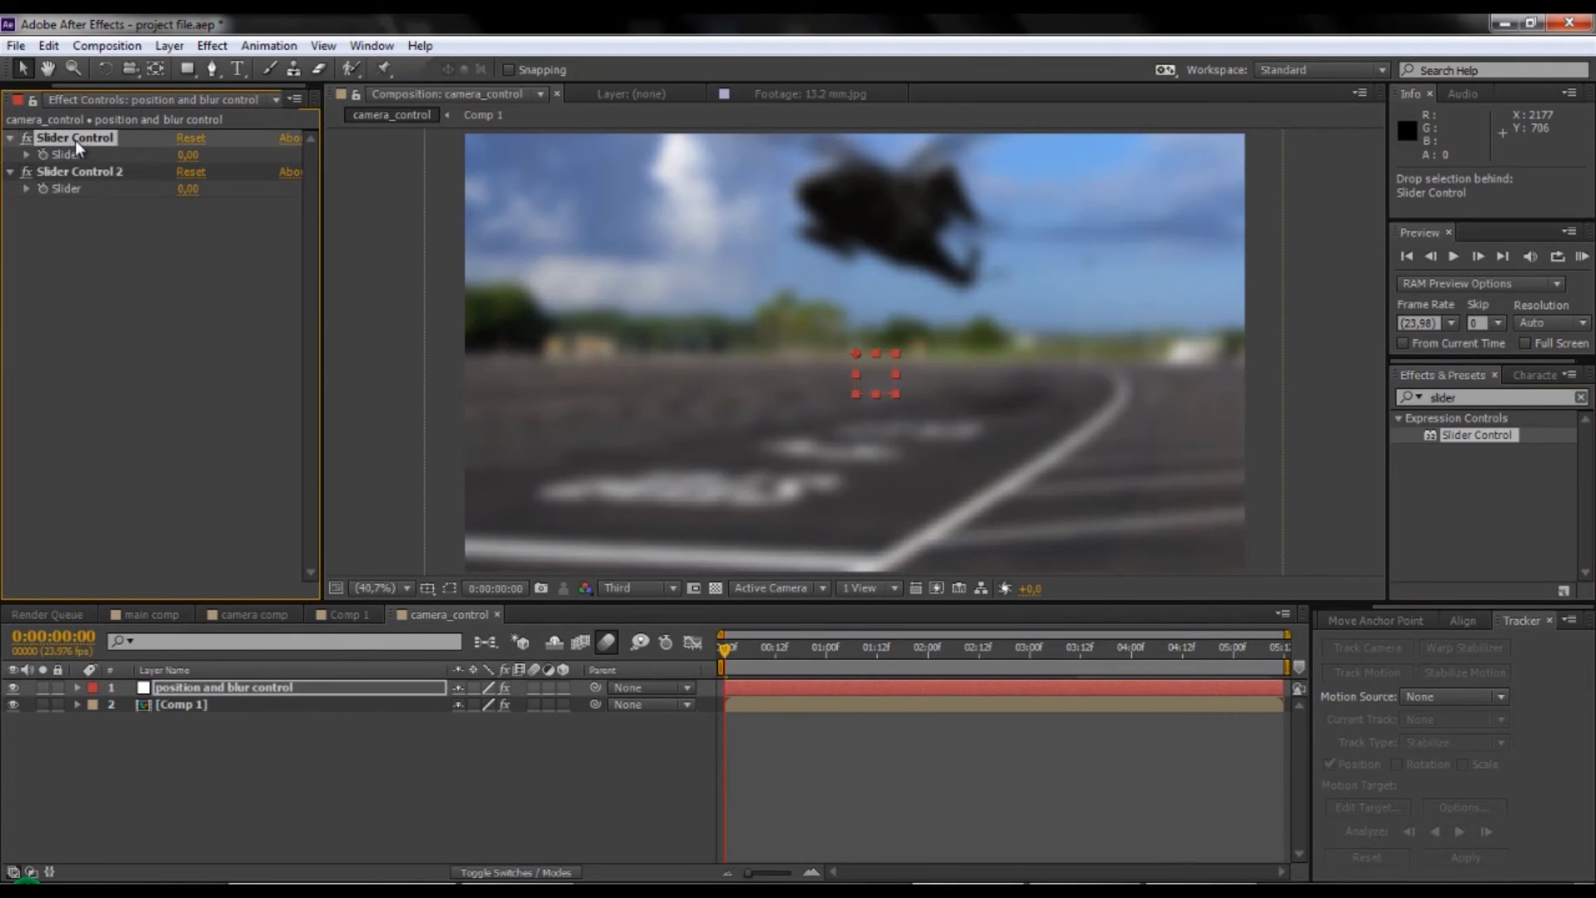
key("Return")
left_click_drag(74, 137, 38, 137)
type("position")
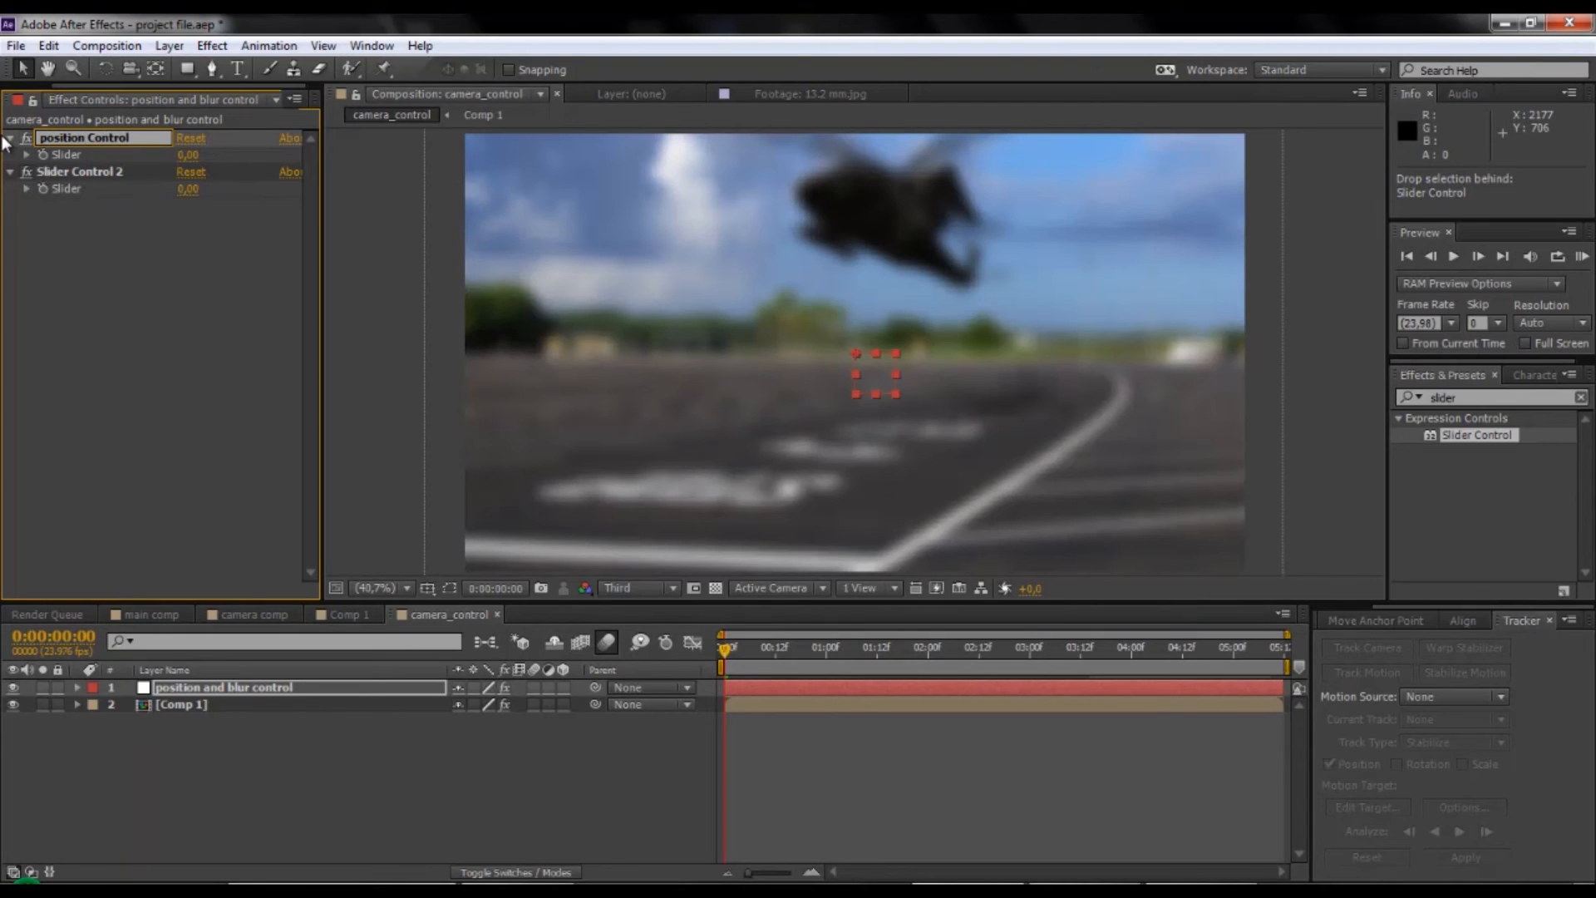
key("Return")
Rename the second slider effect on the null as blur Control.
left_click(72, 166)
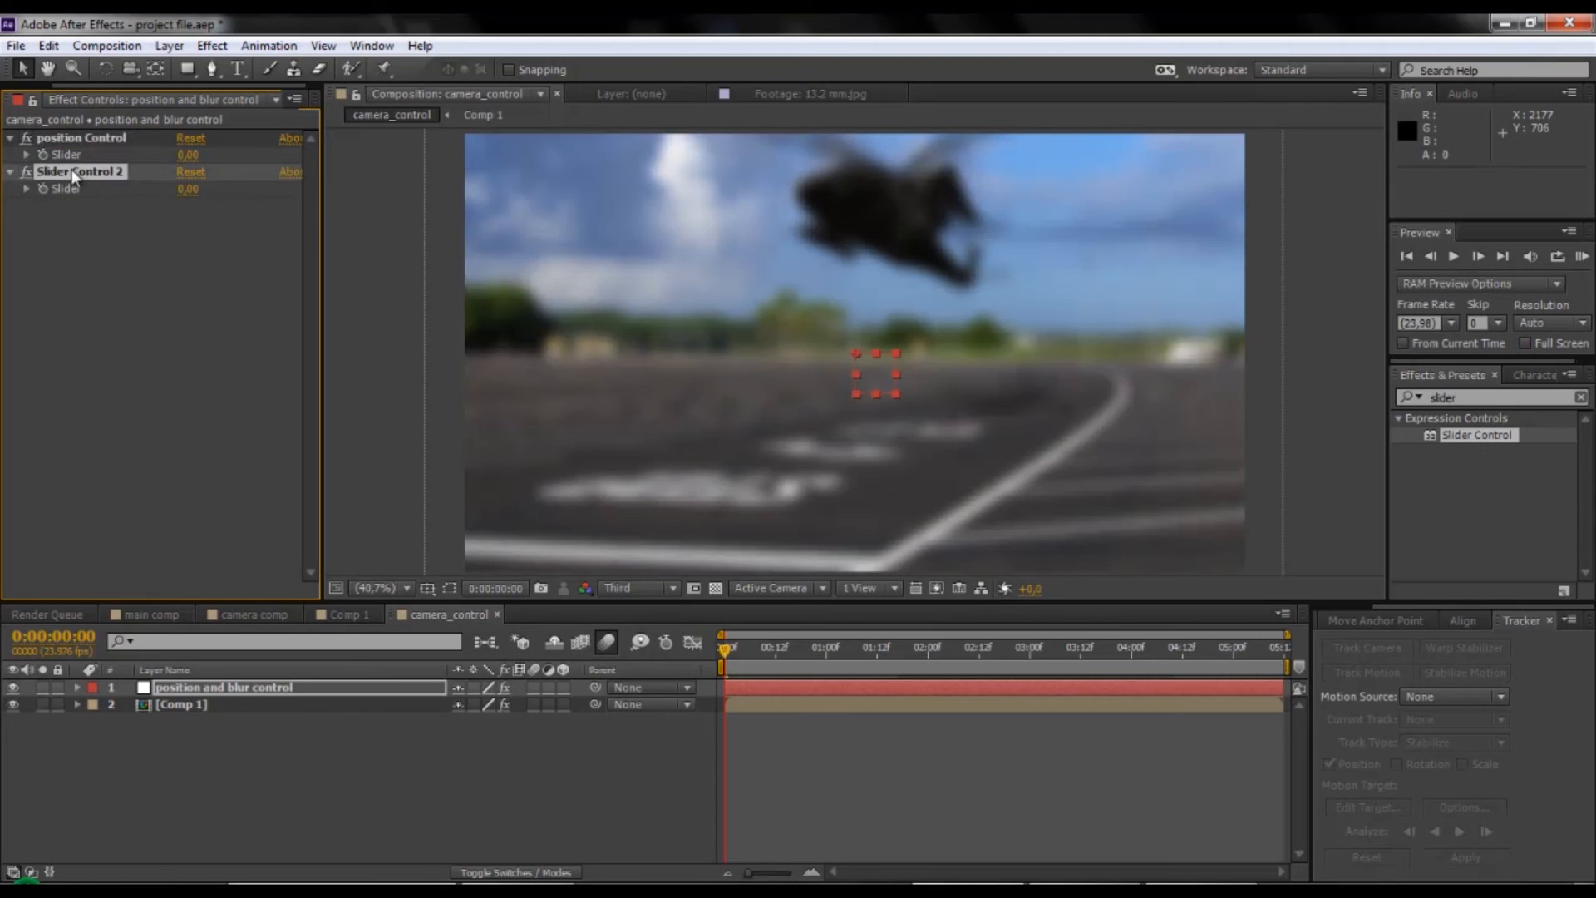
key("Return")
key("Home")
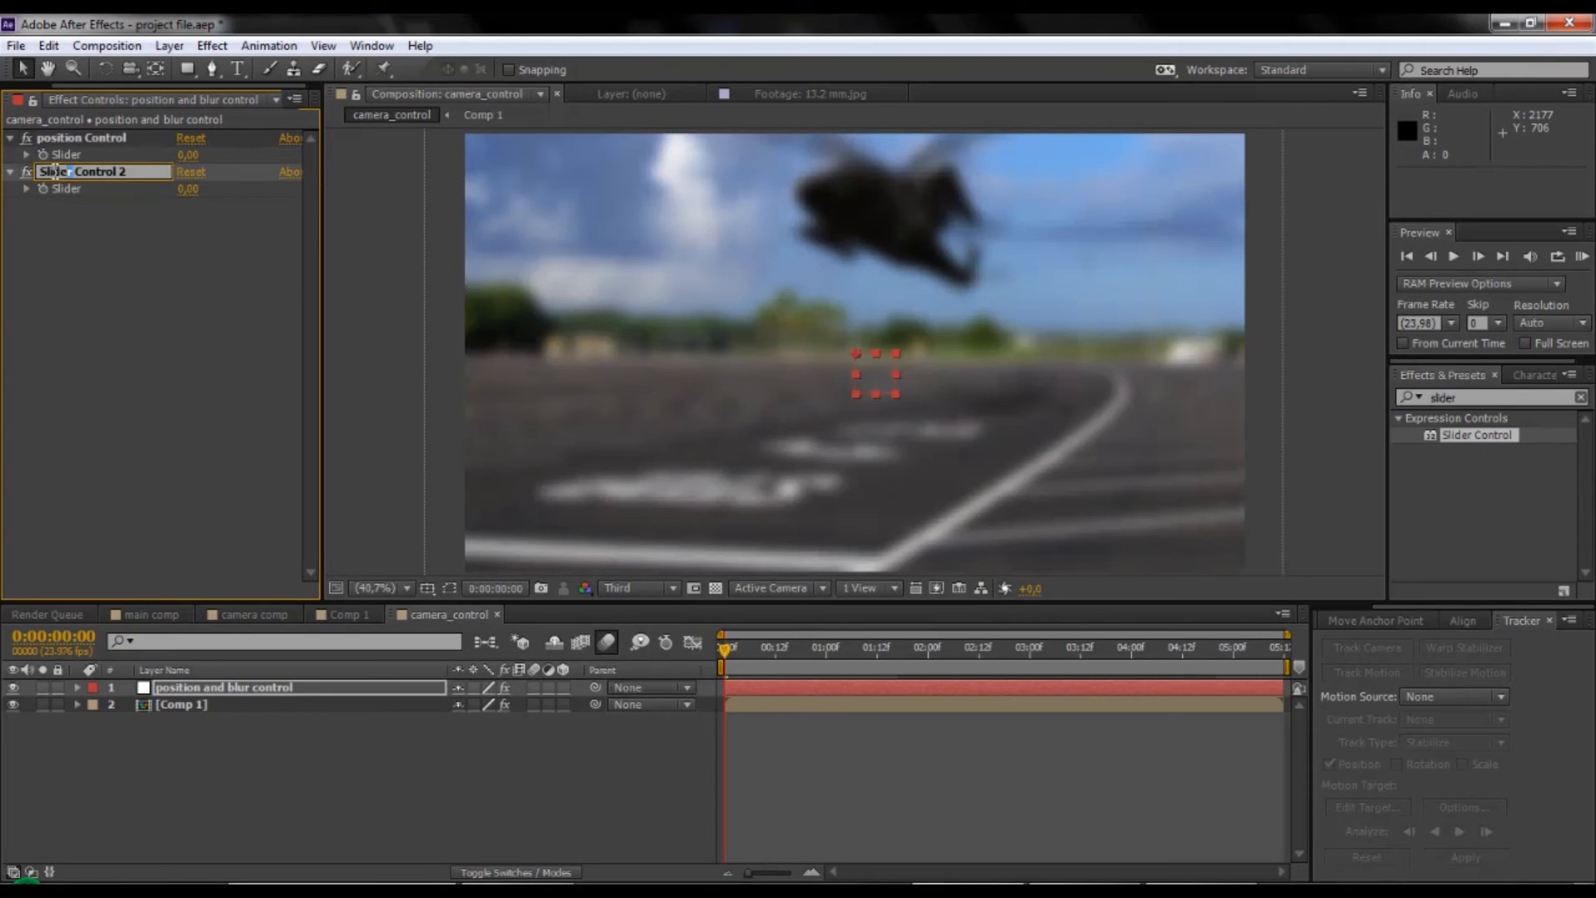
key("ctrl+shift+Right")
type("blur")
key("Return")
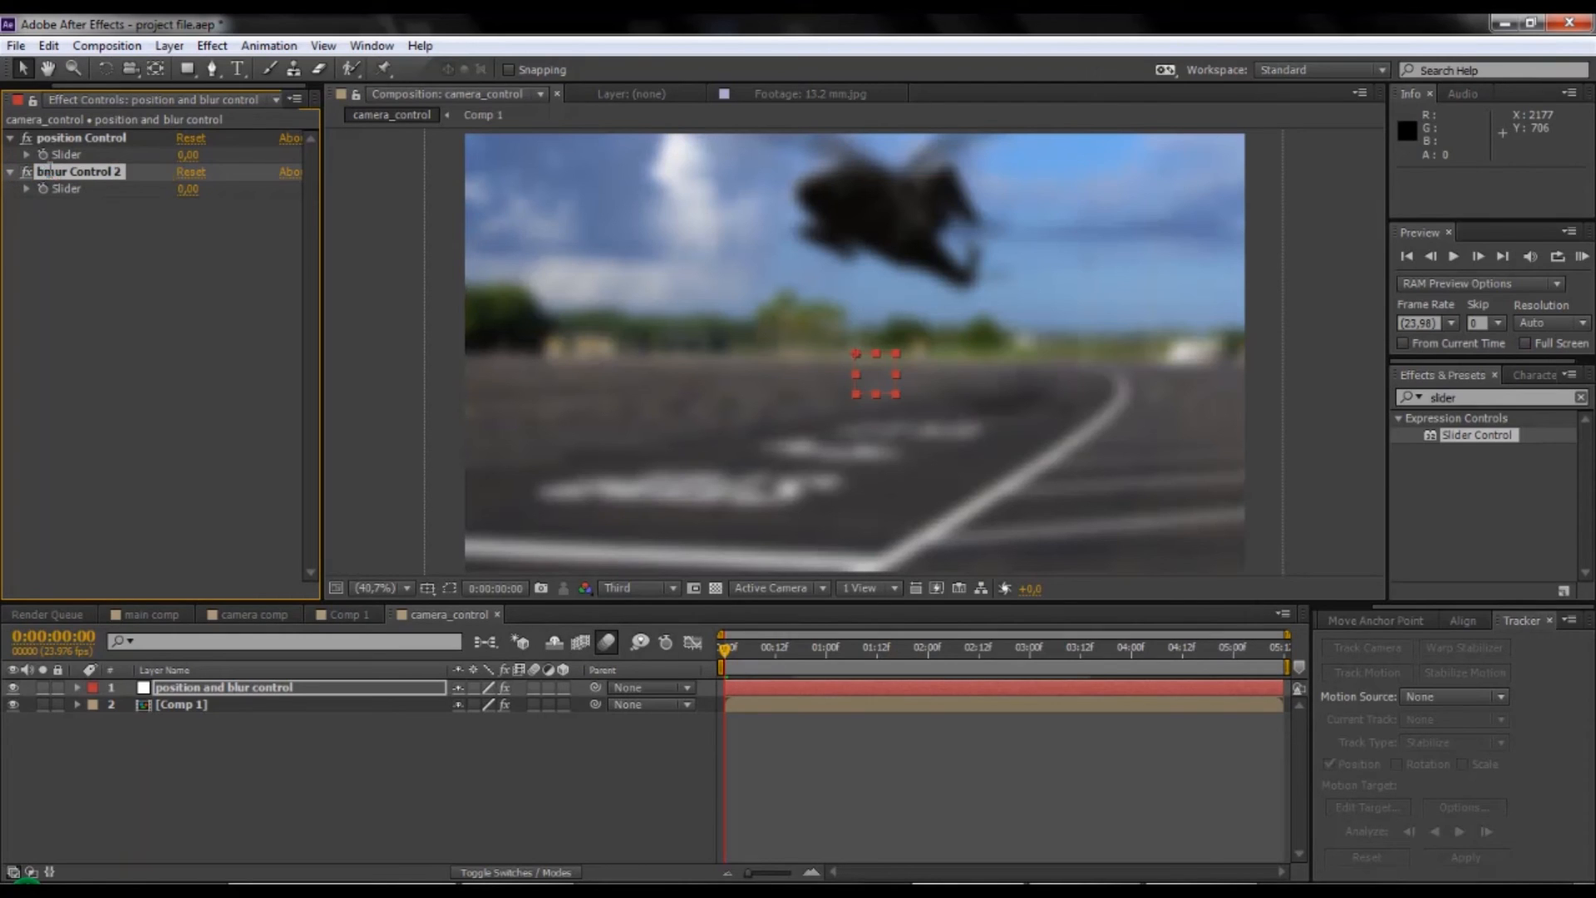
key("Return")
left_click_drag(47, 172, 57, 171)
type("l")
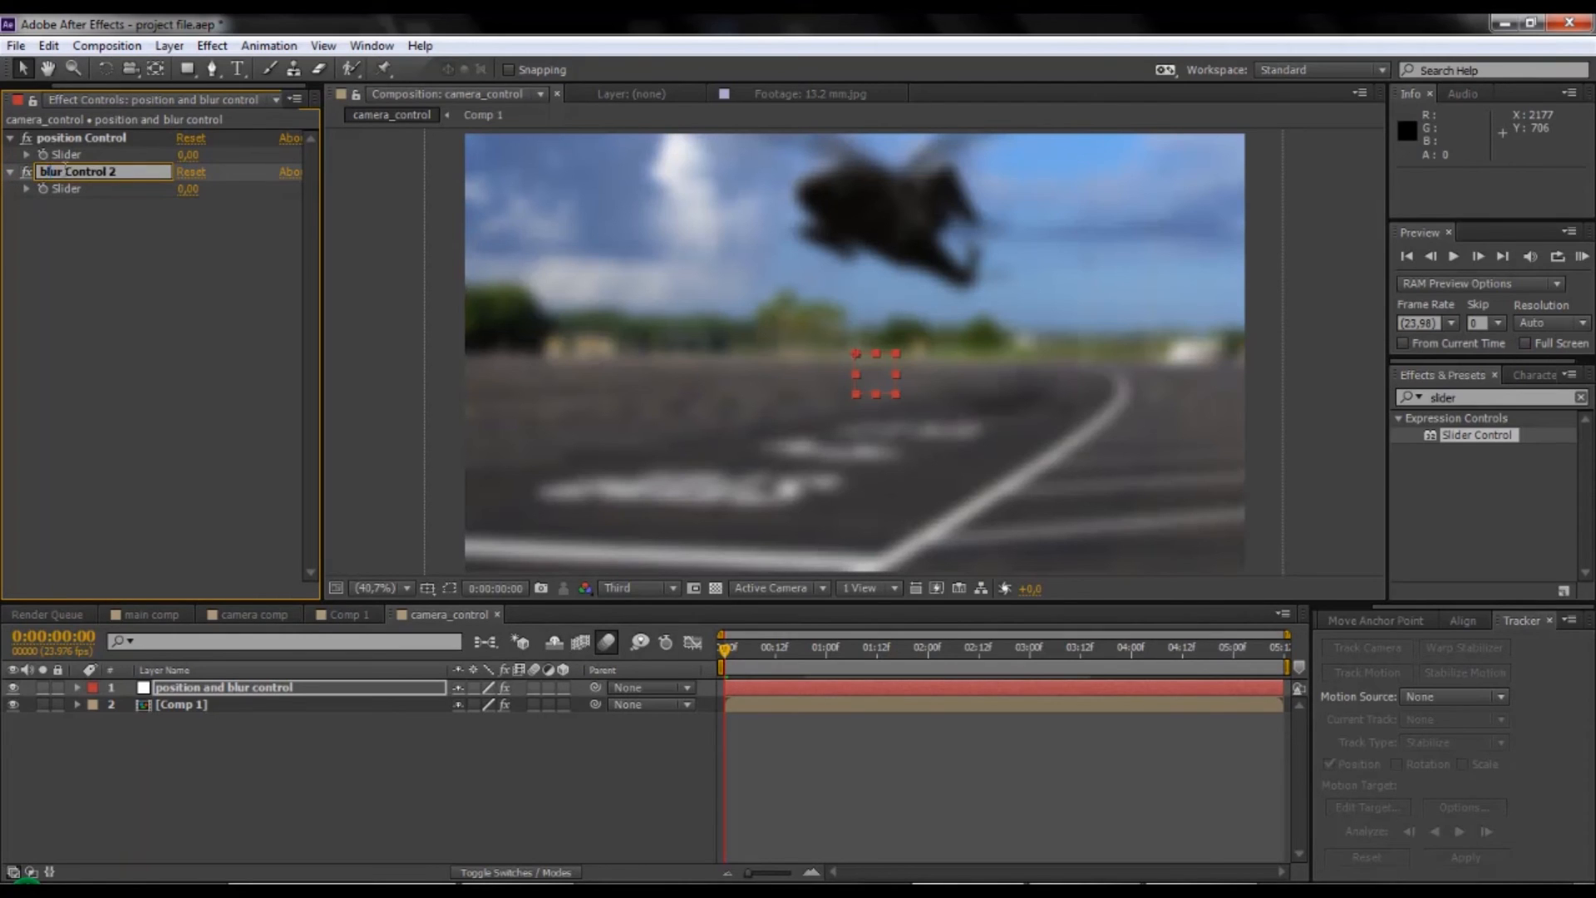
double_click(111, 171)
key("BackSpace")
key("Return")
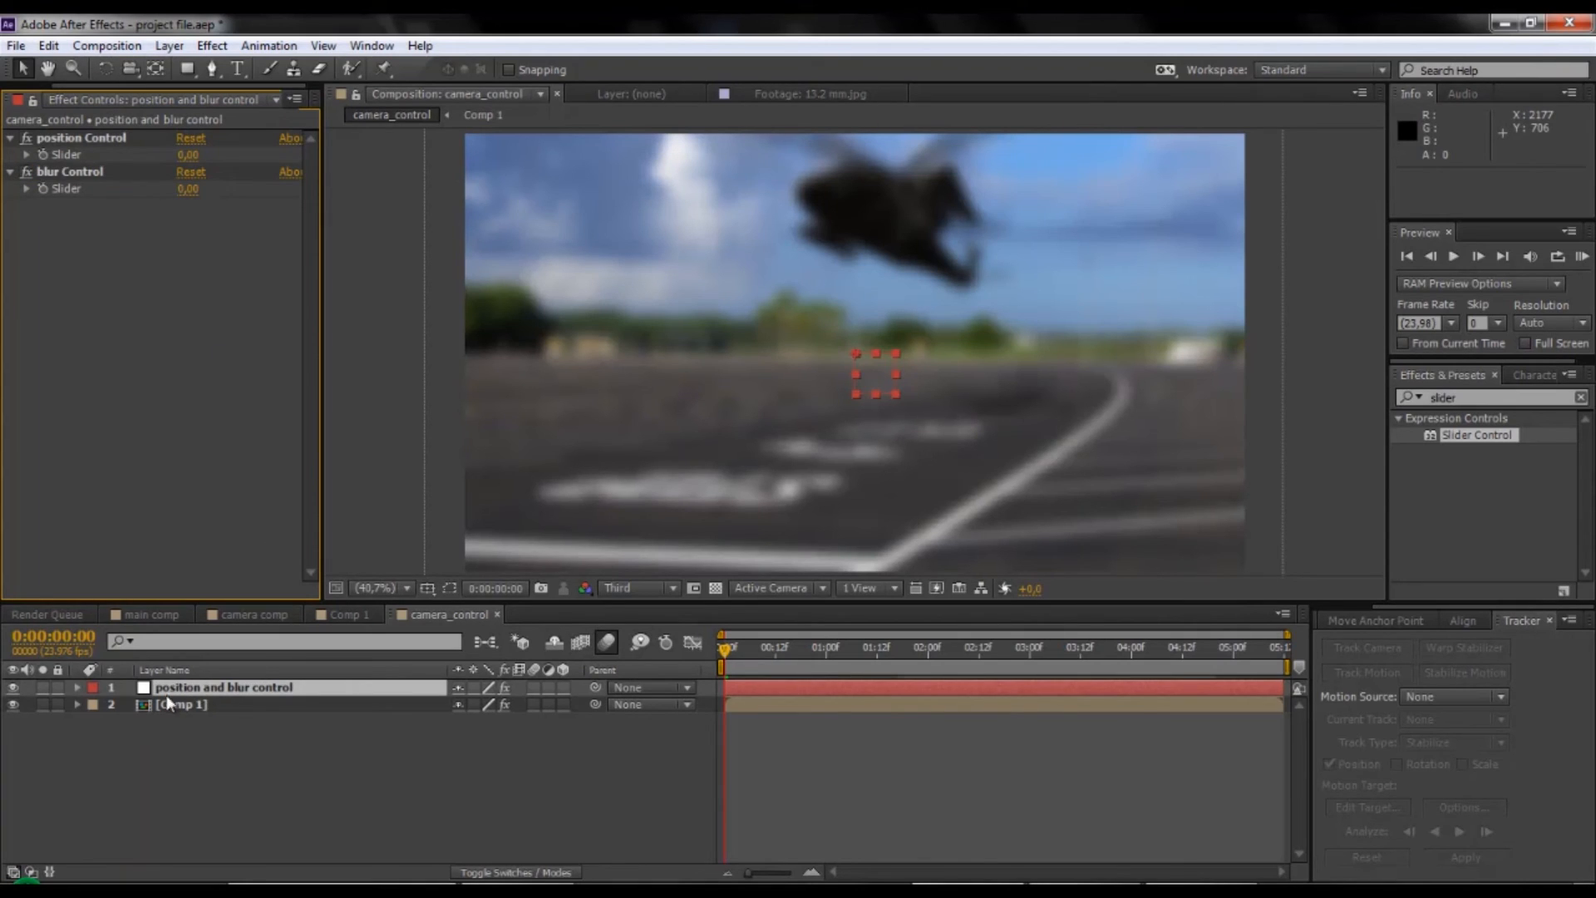
Reveal the Comp 1 layer's expressions and link the Position wiggle's amount, in place of 15, to the null's position Control slider.
left_click(187, 705)
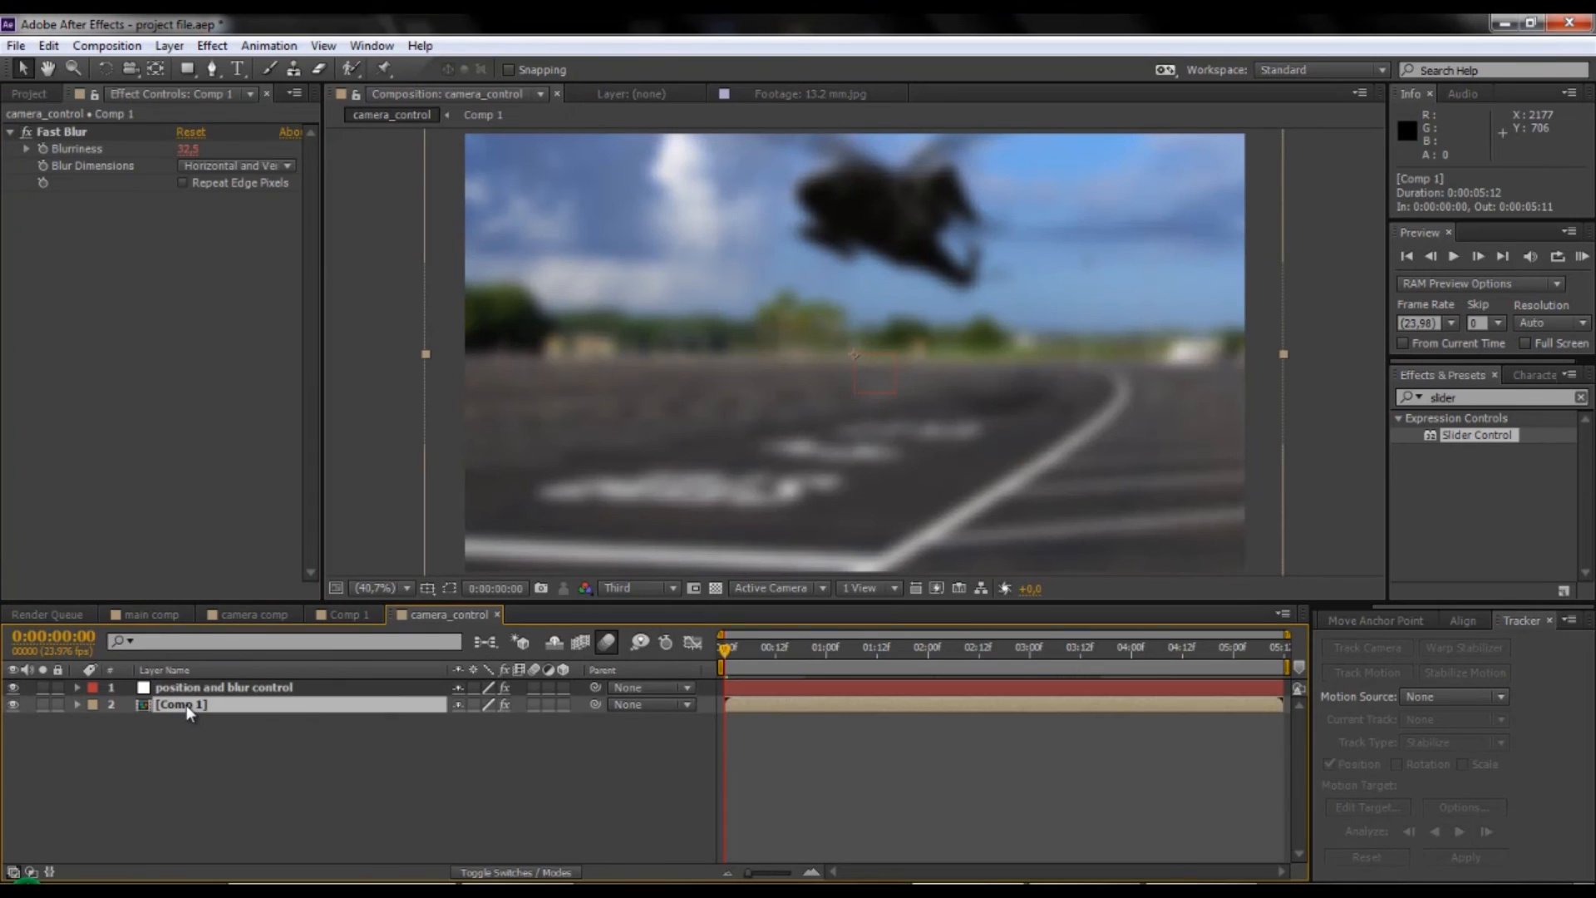
key("u")
key("u")
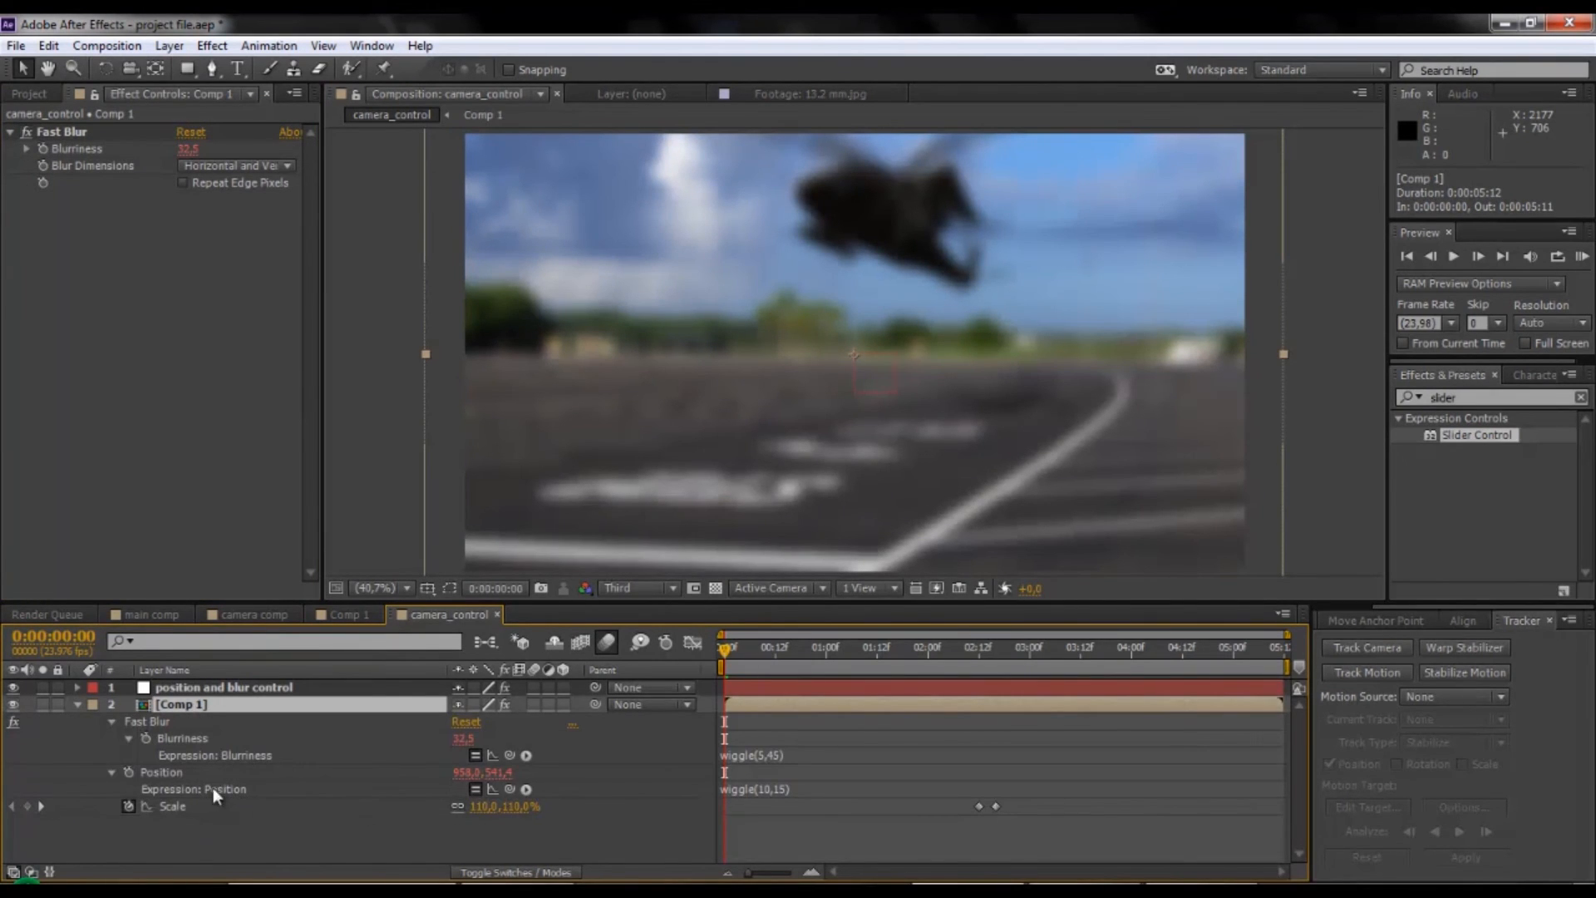
left_click(231, 688)
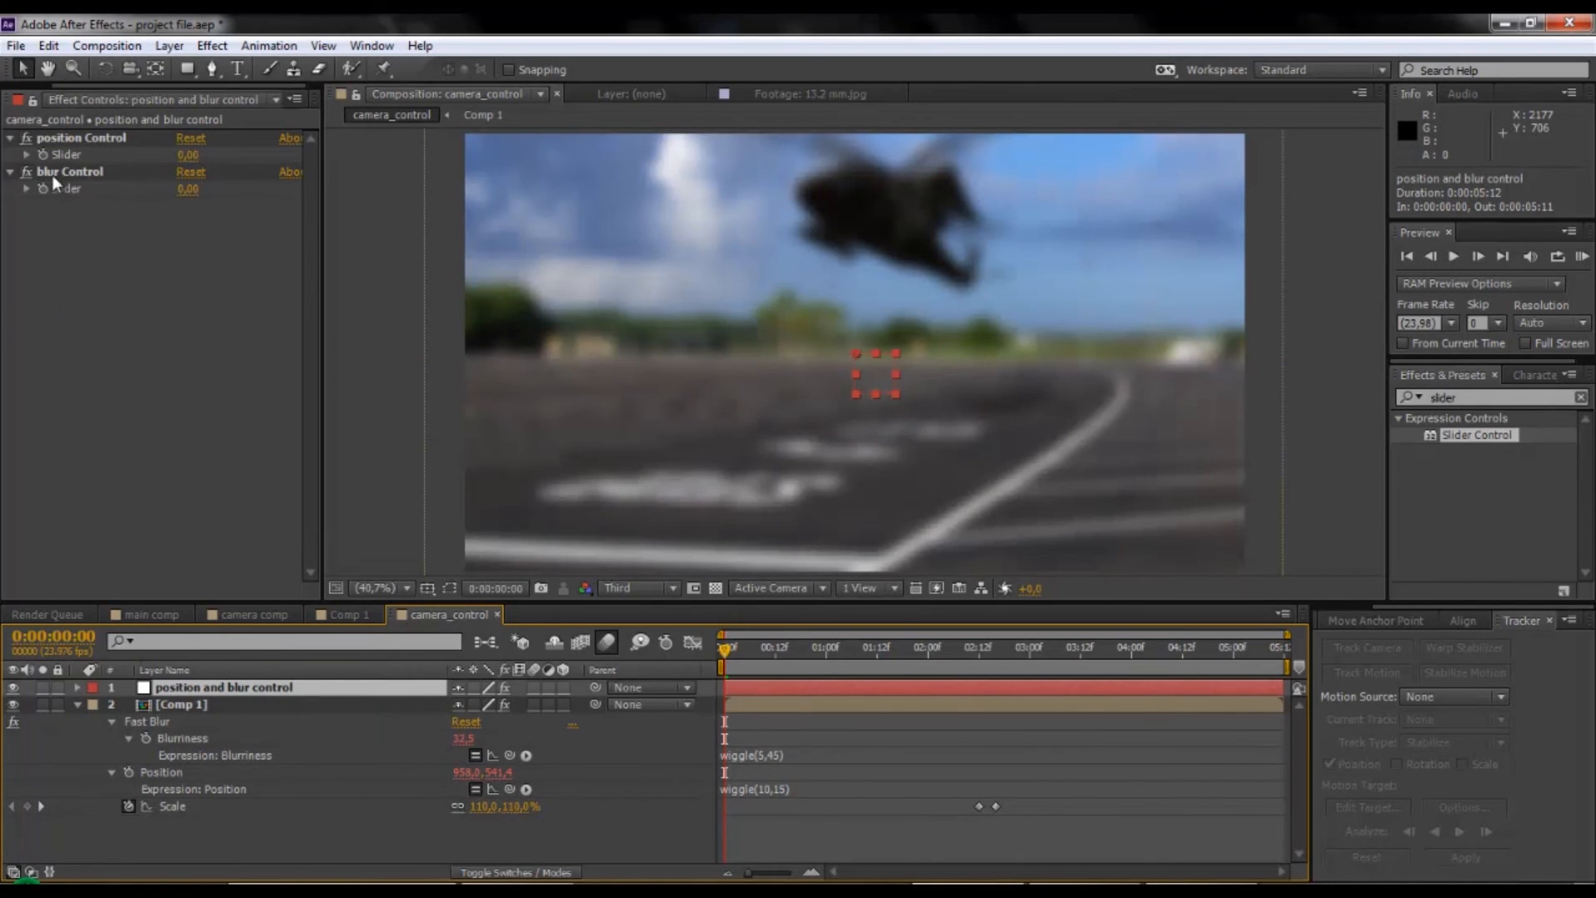
left_click(775, 789)
left_click(778, 790)
left_click_drag(784, 790, 787, 790)
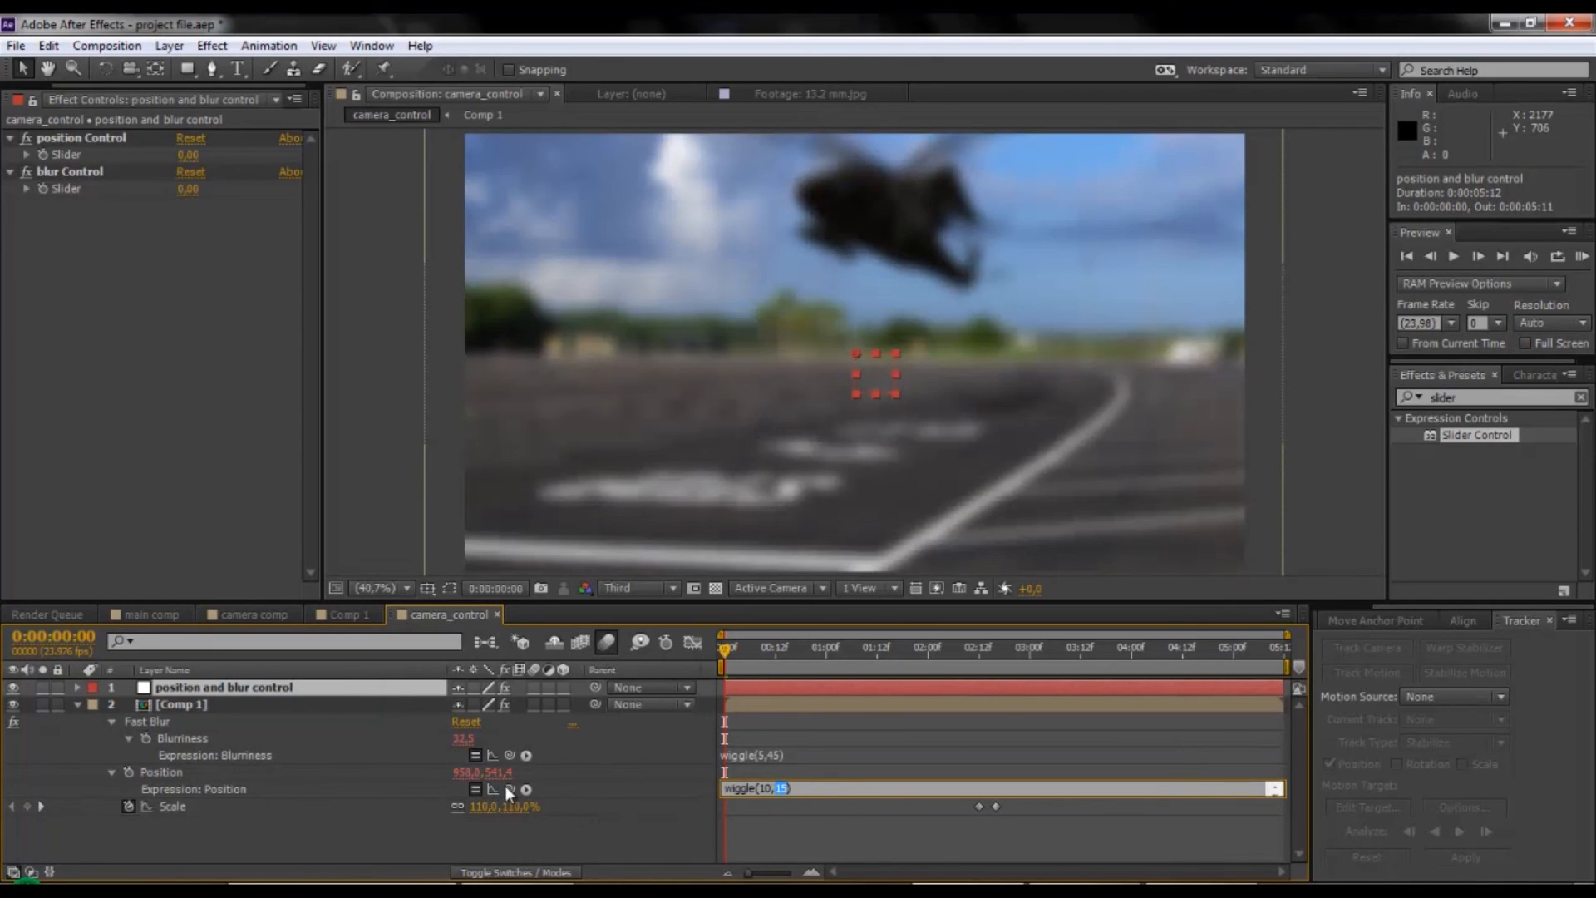
left_click_drag(512, 786, 86, 153)
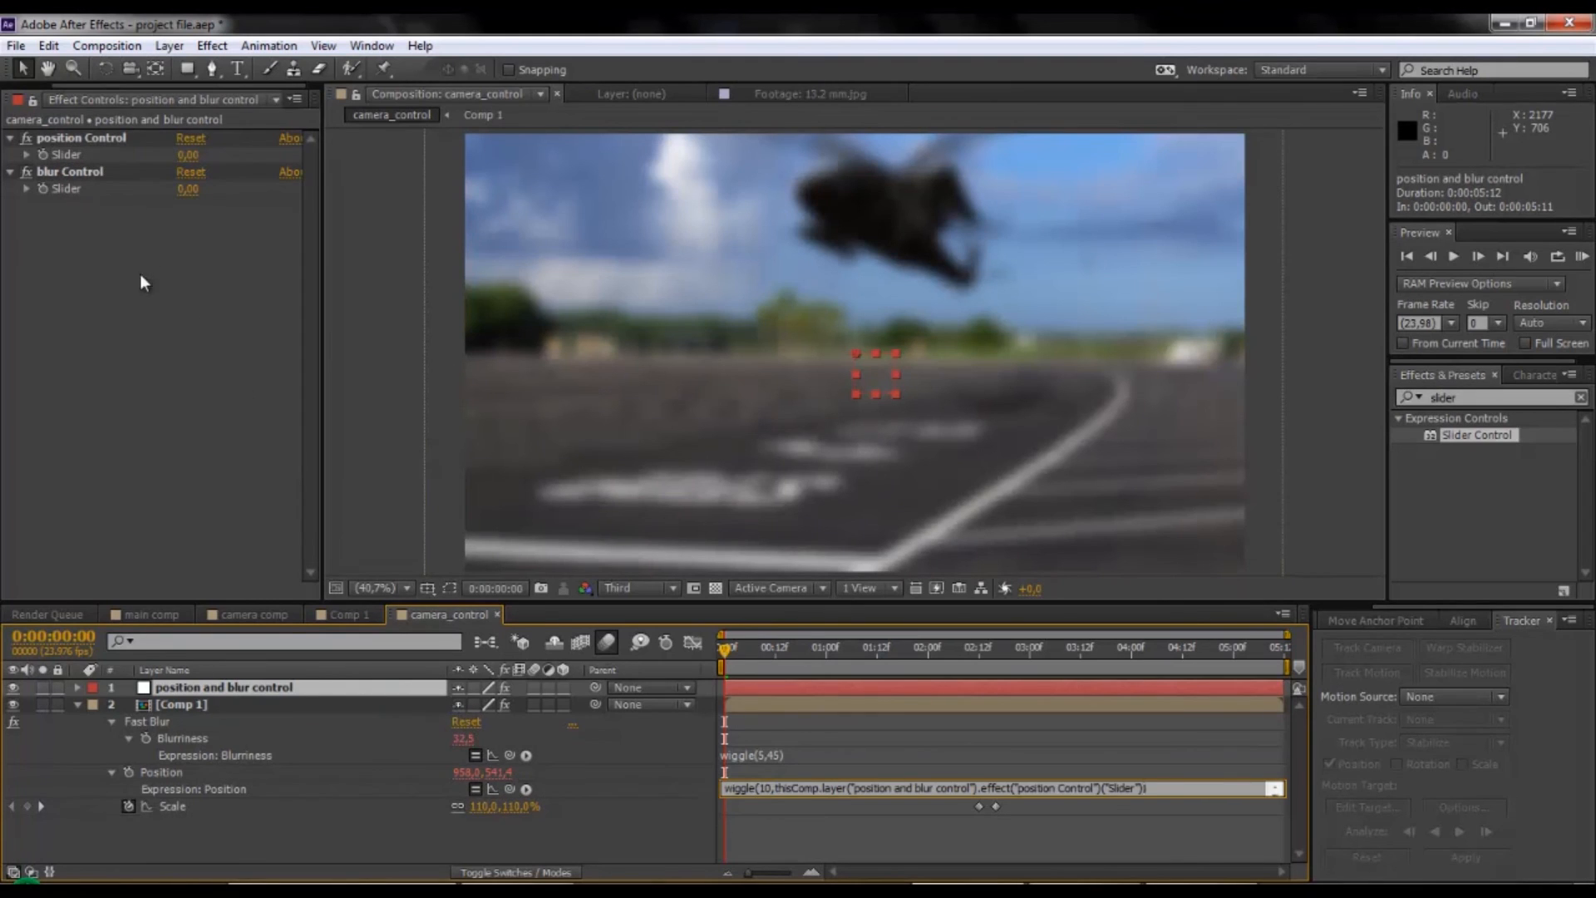
Link the wiggle amount in Comp 1's Blurriness expression to the null's blur Control slider and confirm the expression.
left_click(772, 754)
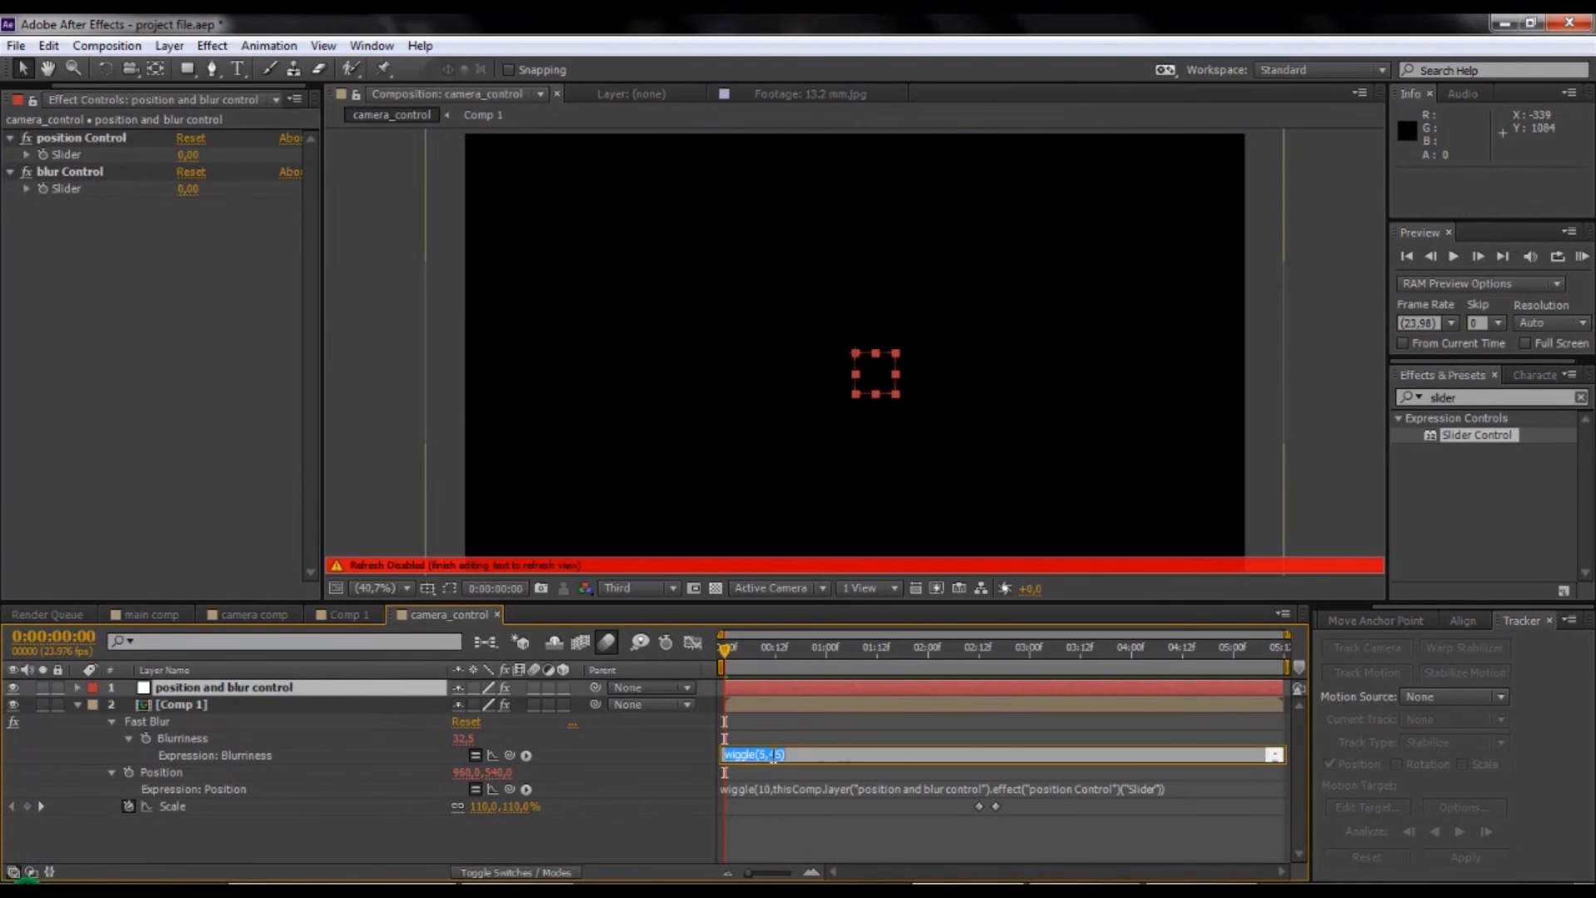
left_click(773, 753)
left_click_drag(510, 755, 81, 191)
left_click(394, 840)
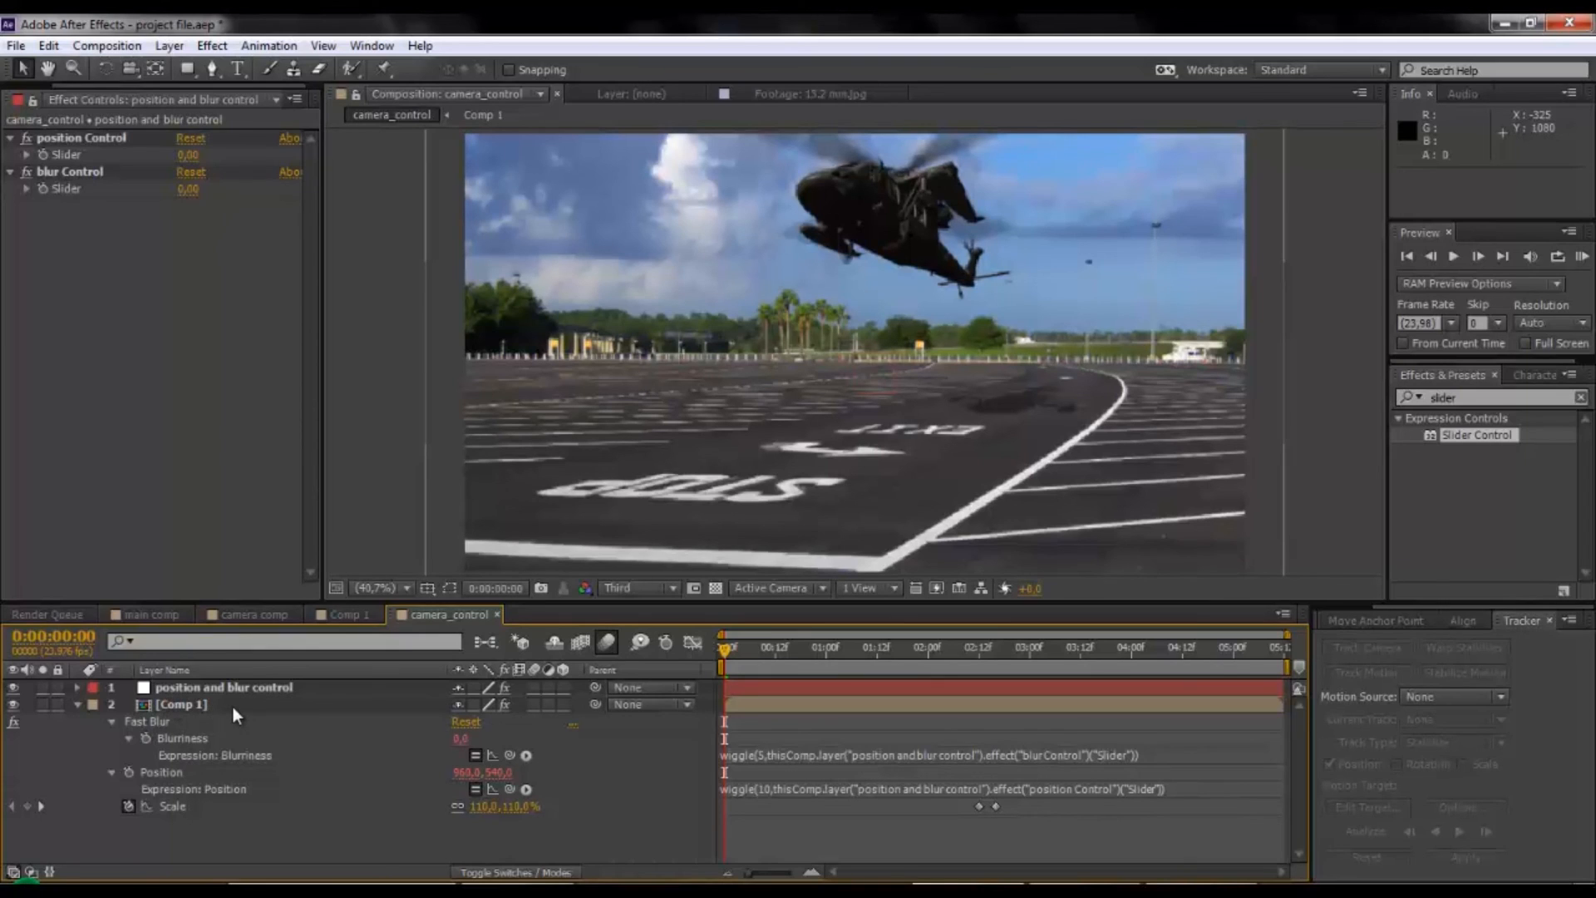
Start keyframing both sliders at 0:00:00:00, and at 0:00:02:22 set position Control to 15 and blur Control to 45.
left_click(45, 155)
left_click(43, 188)
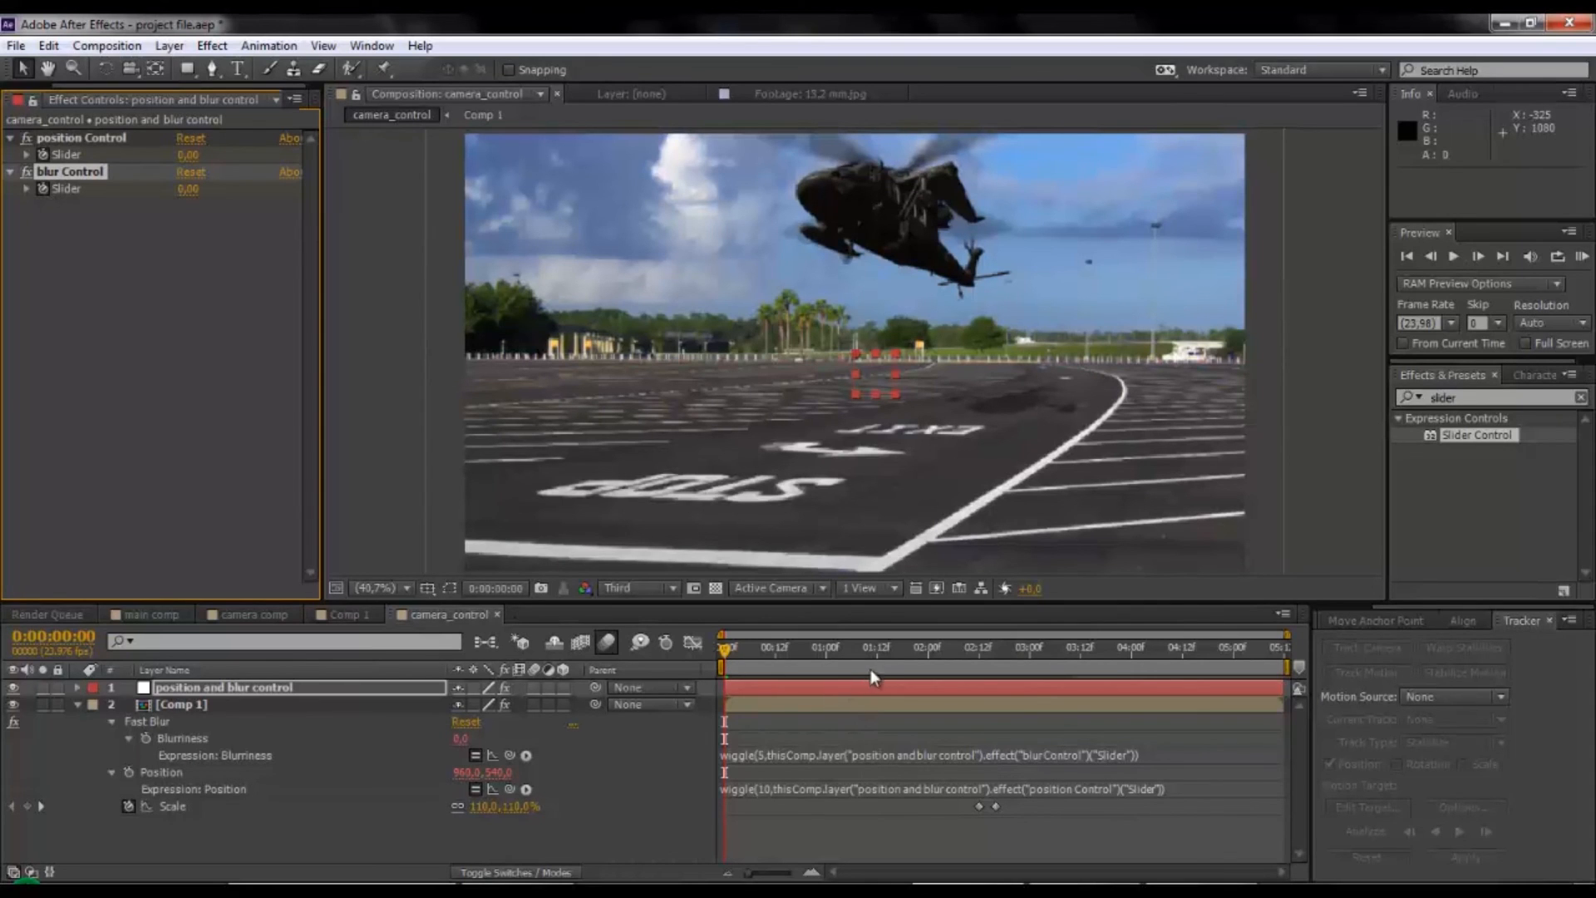
left_click_drag(981, 656, 1023, 661)
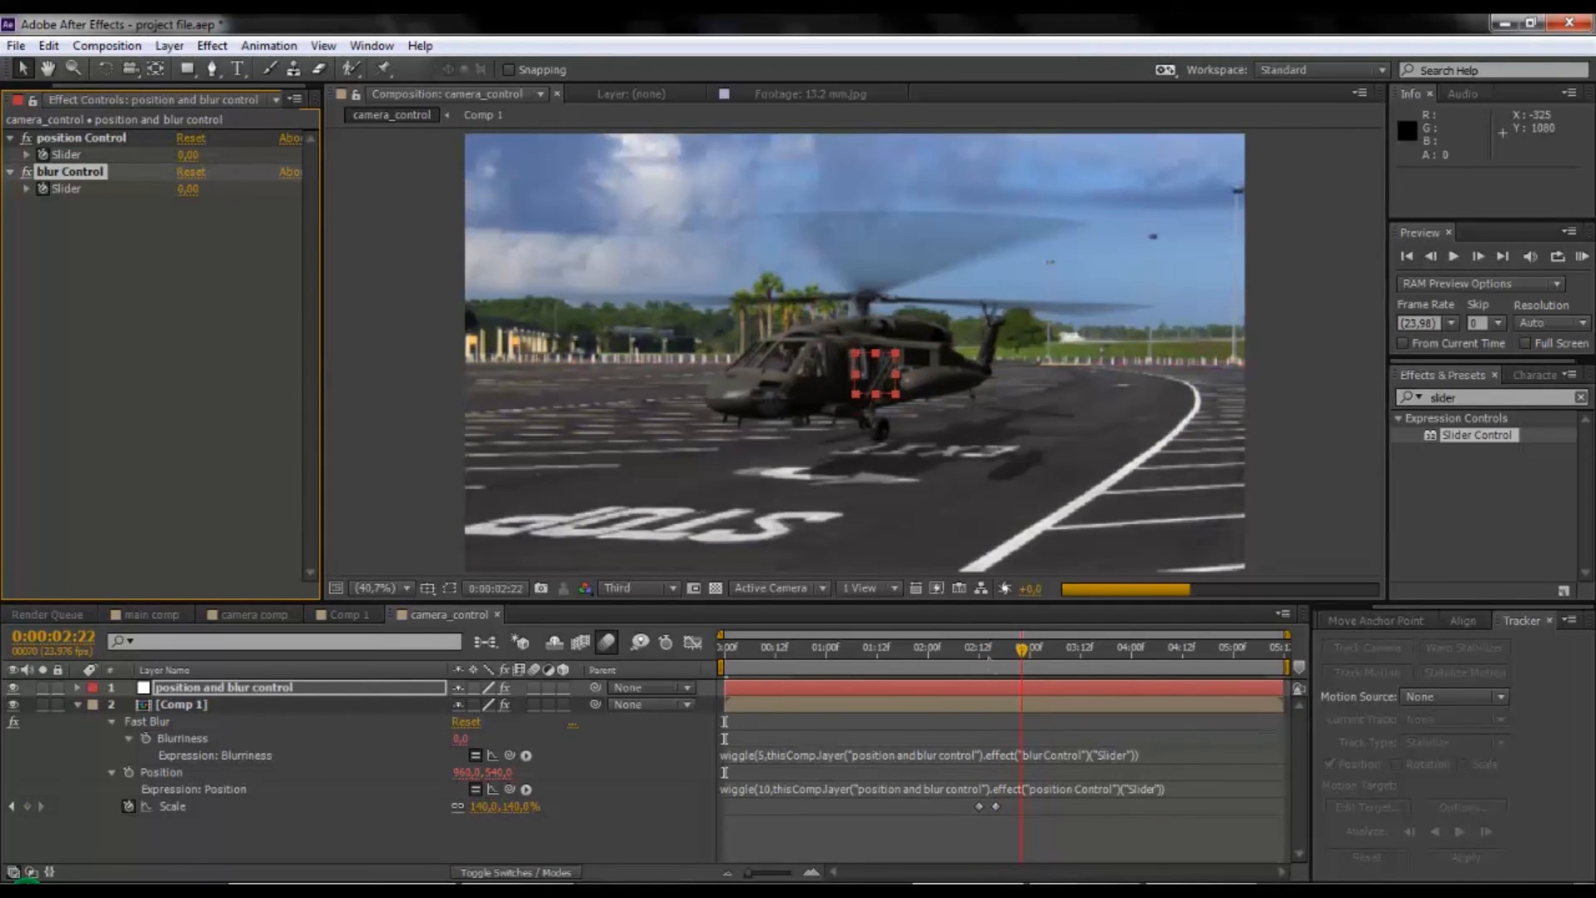
left_click(187, 155)
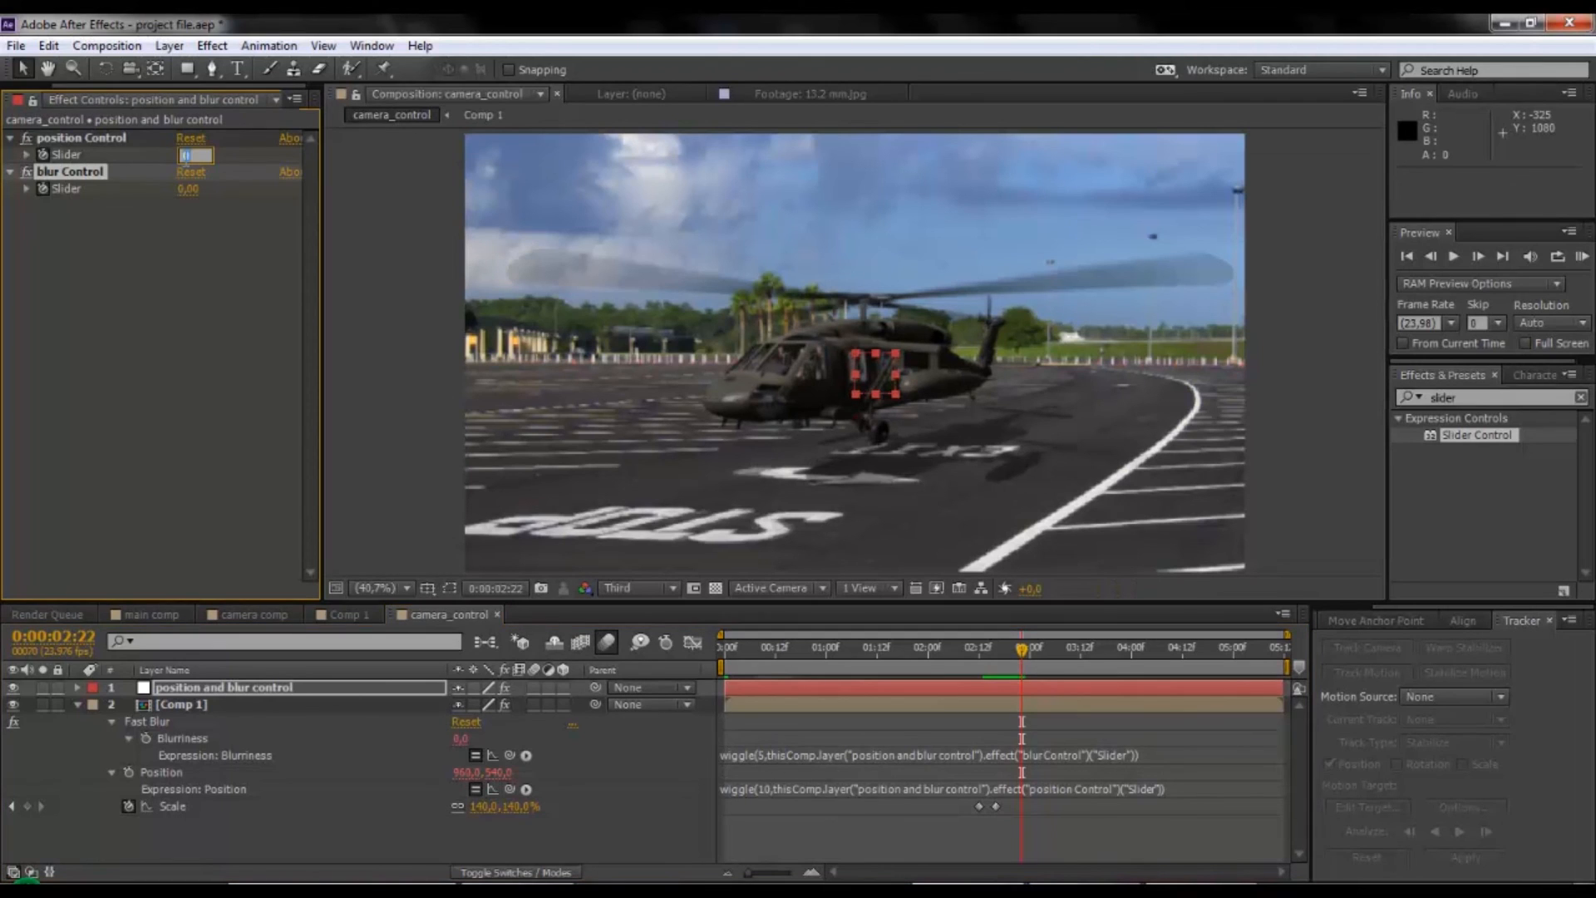
type("15")
left_click(185, 190)
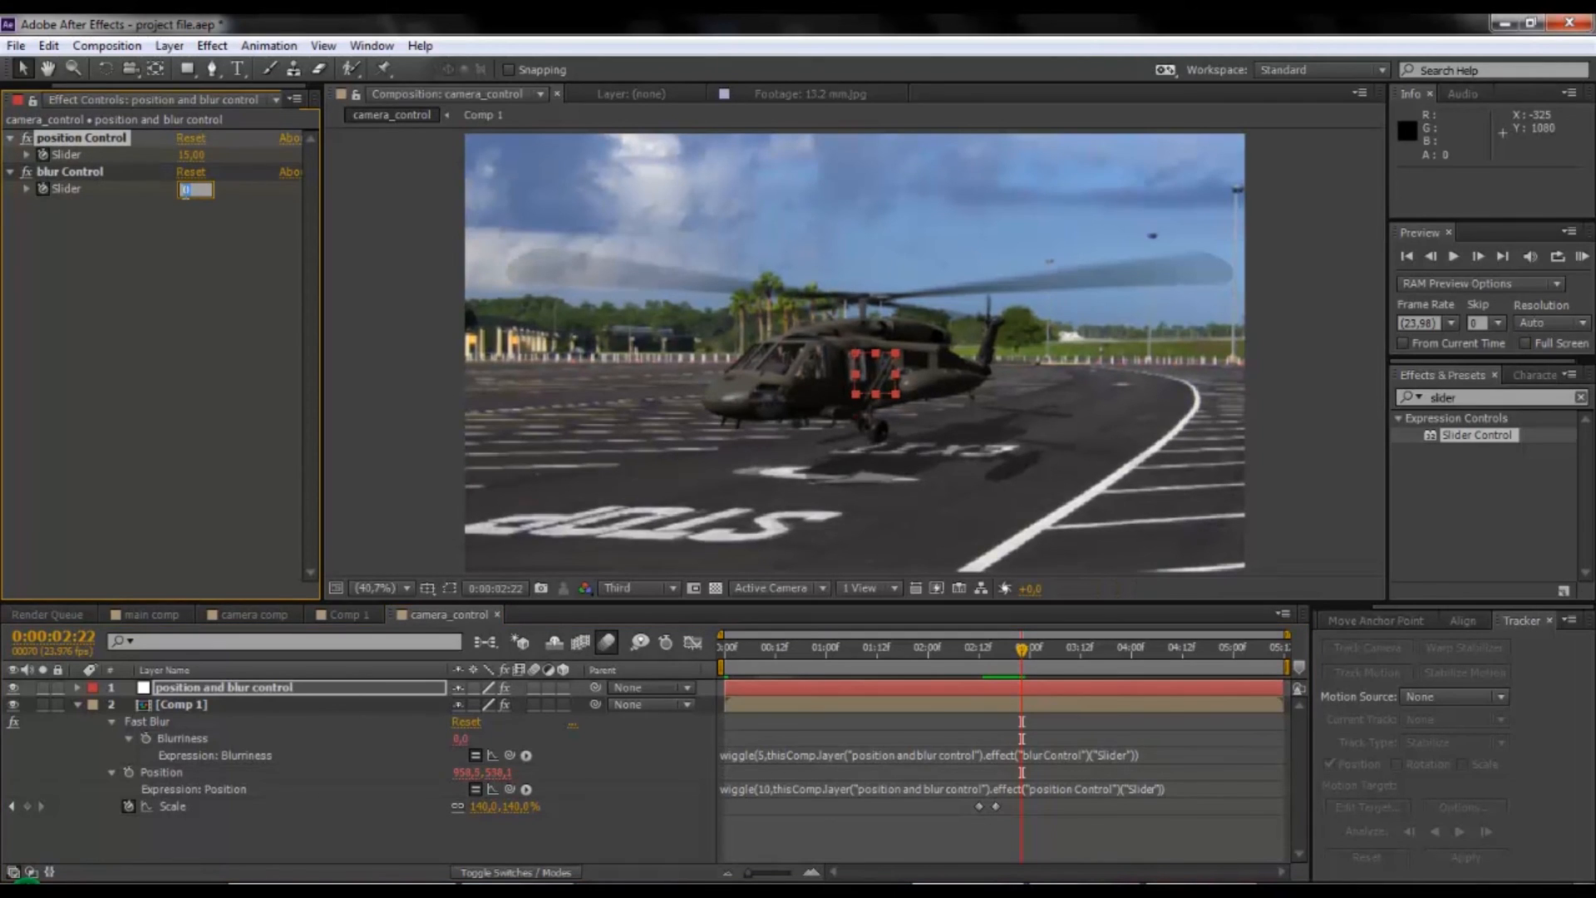
type("45")
left_click(191, 255)
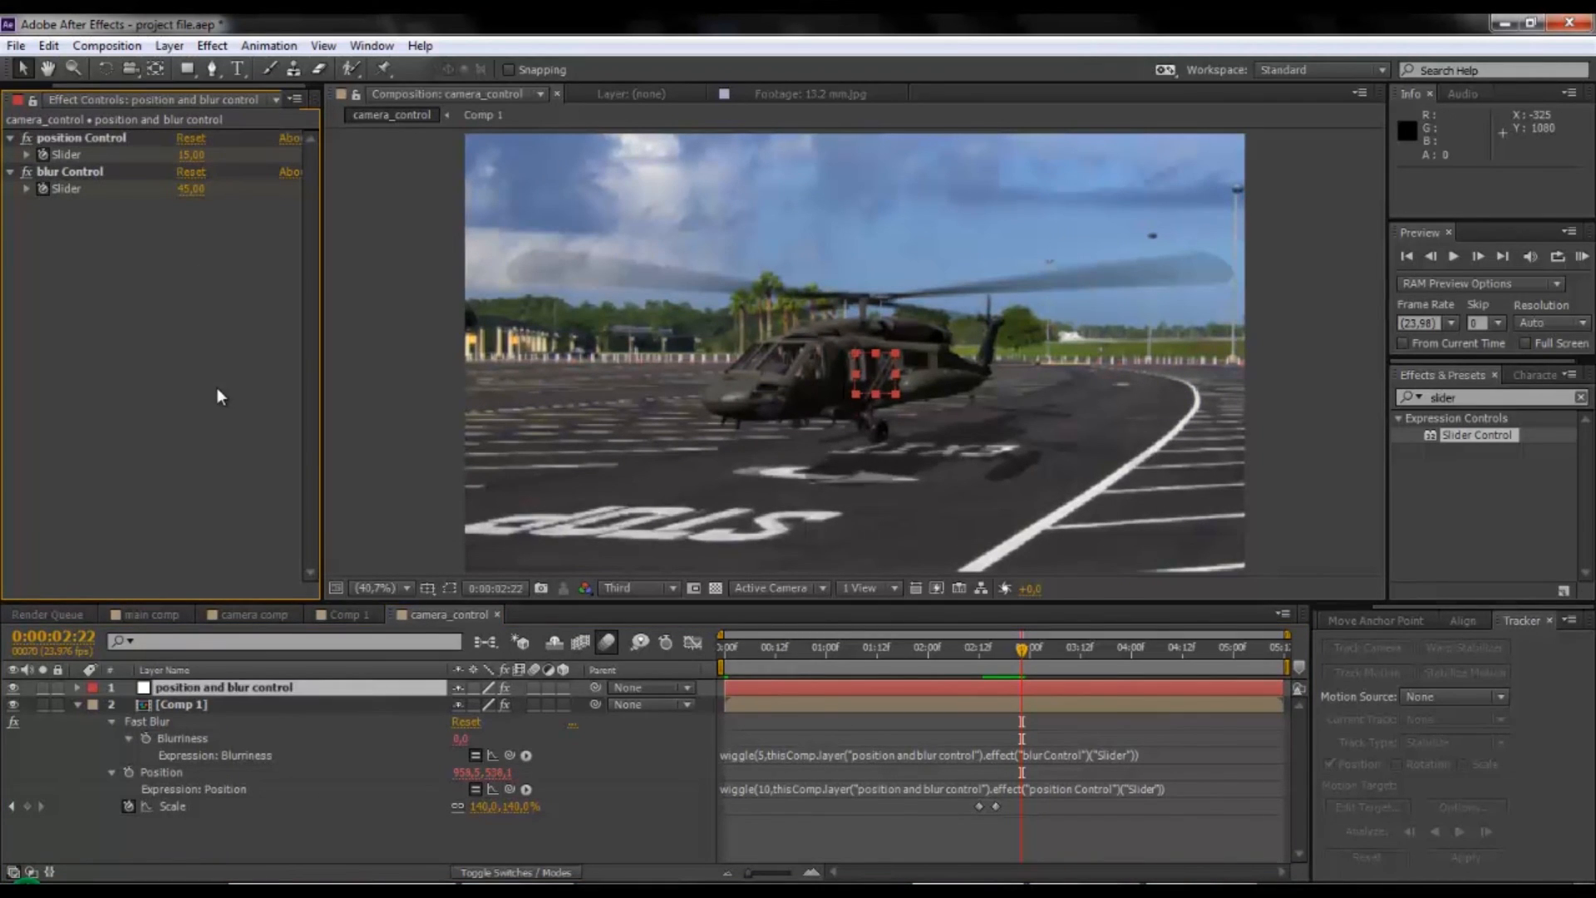
Collapse the Comp 1 layer's properties and preview the slider-driven shake and blur, then deselect the layers.
left_click(78, 705)
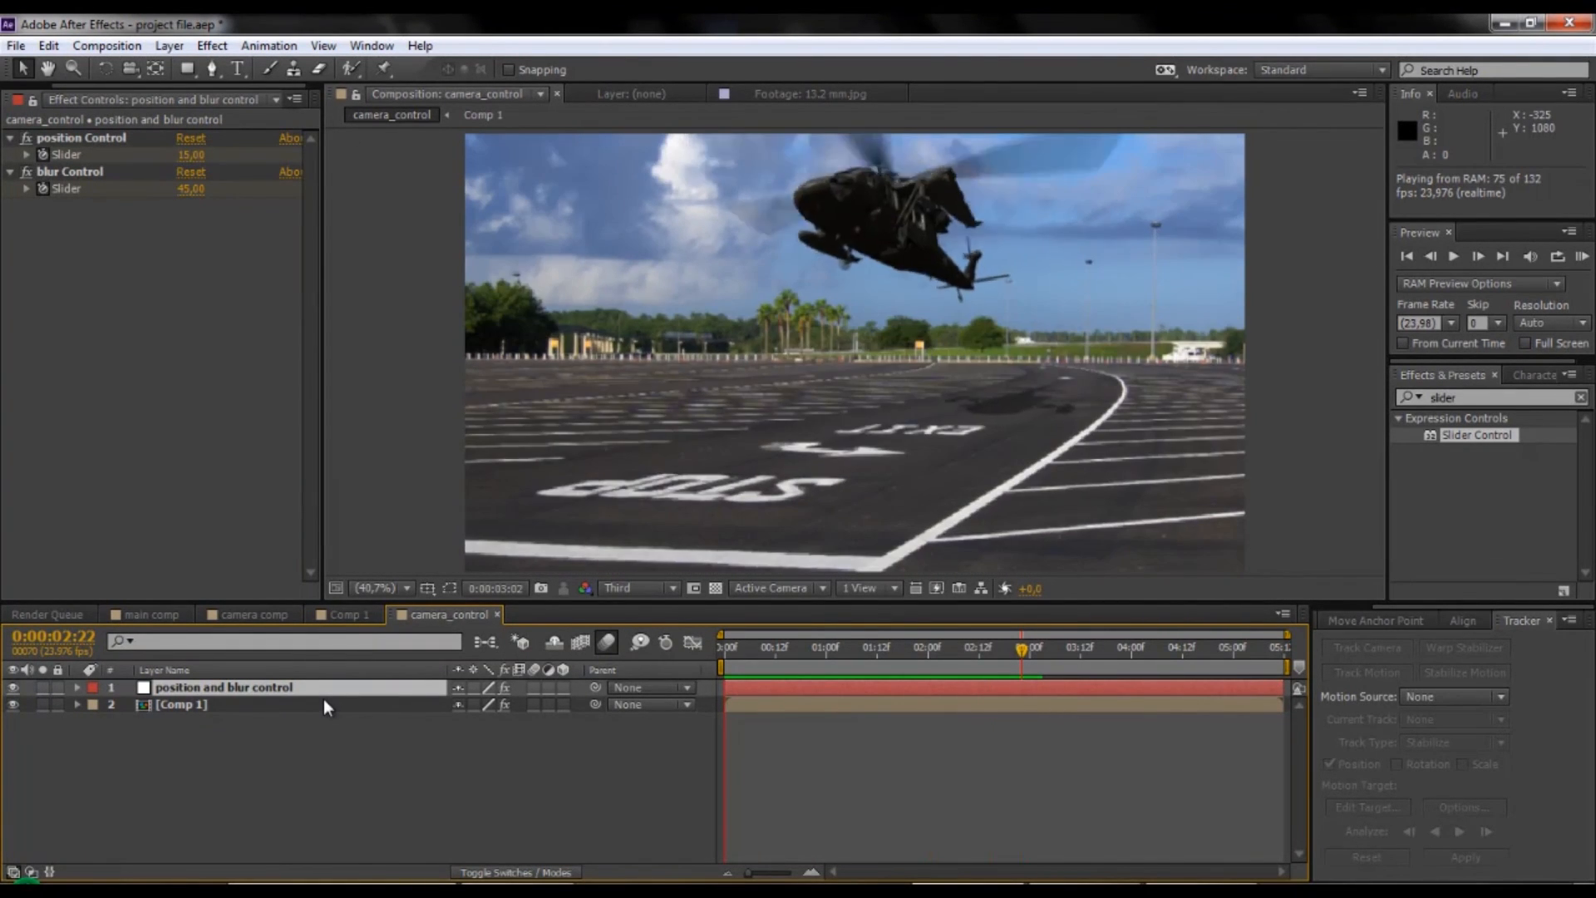
key("space")
left_click(310, 763)
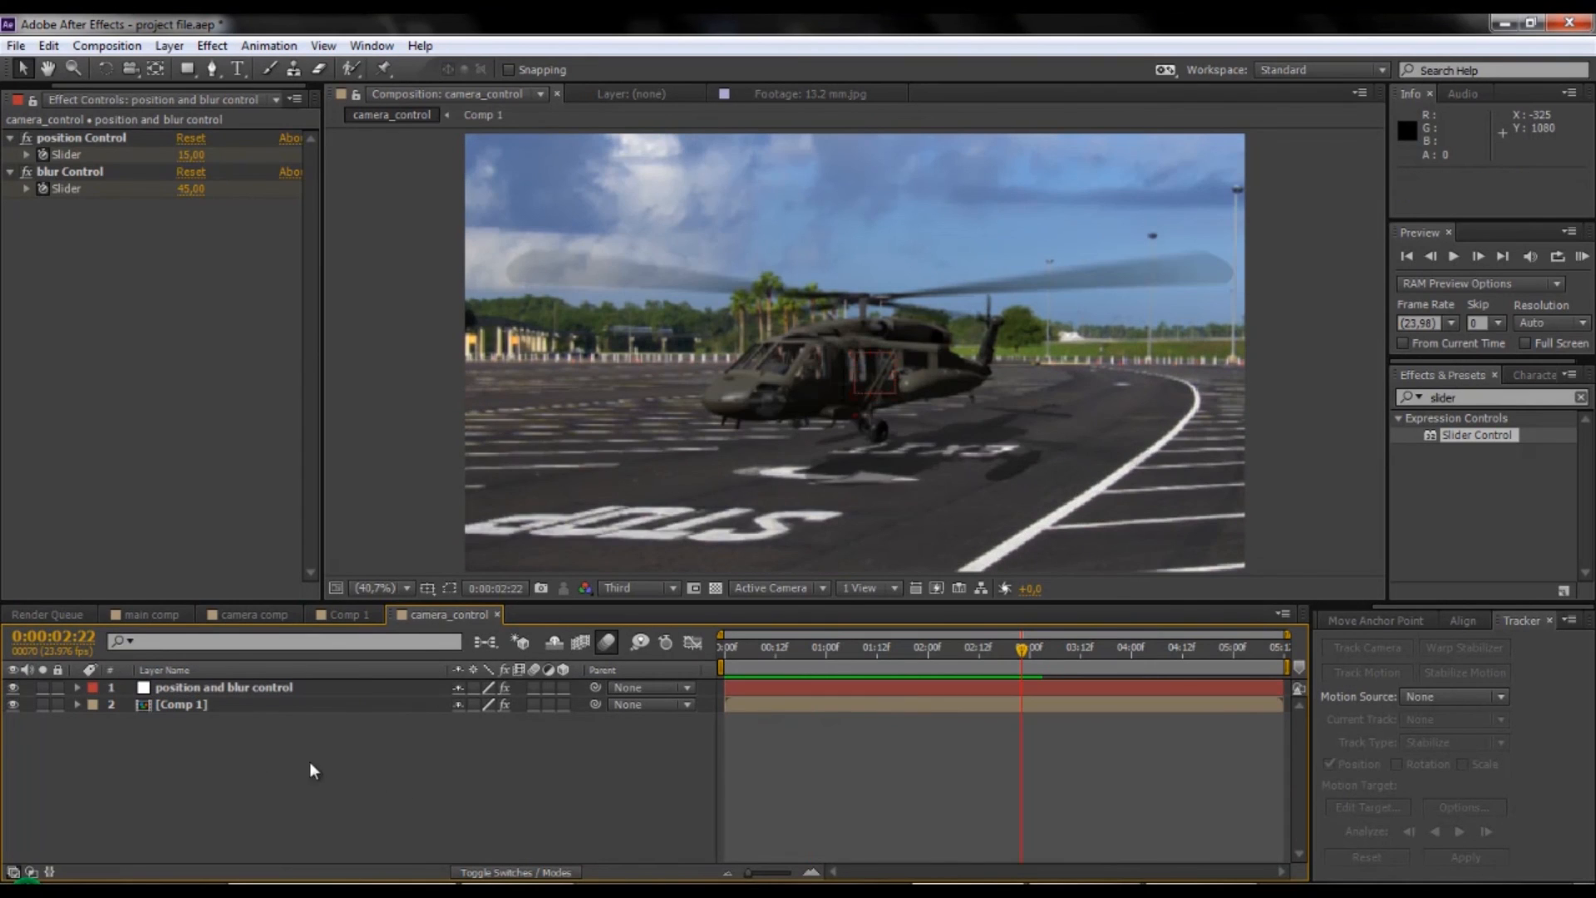
Create a black 1920 × 1080 px solid named vignette above the other layers in camera_control.
left_click(171, 46)
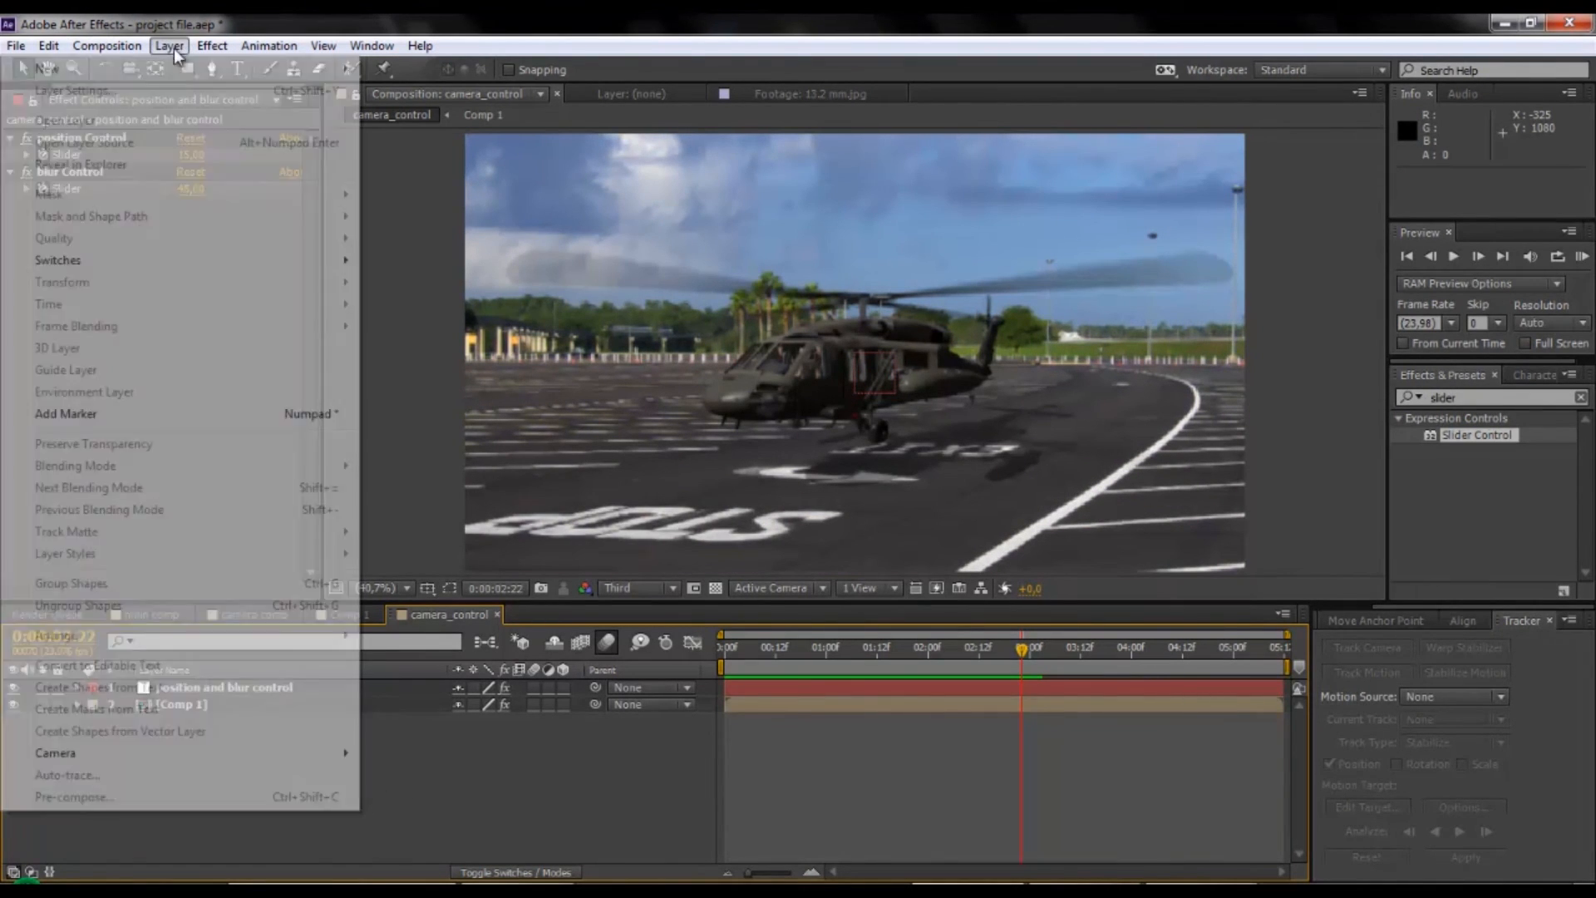
mouse_move(349, 69)
left_click(468, 93)
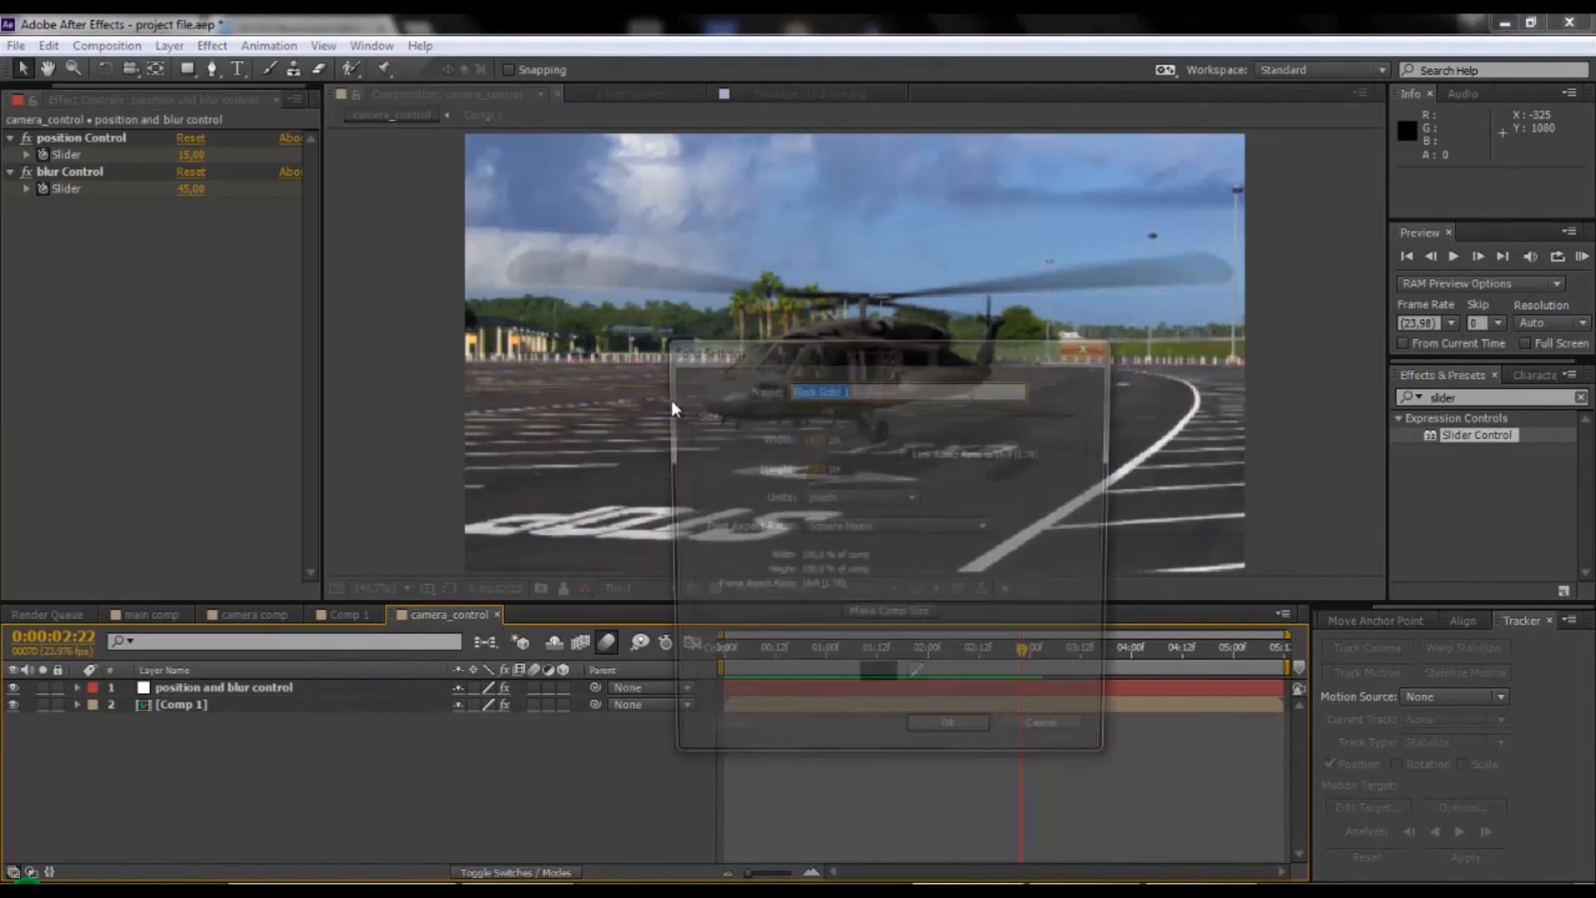
type("vignette")
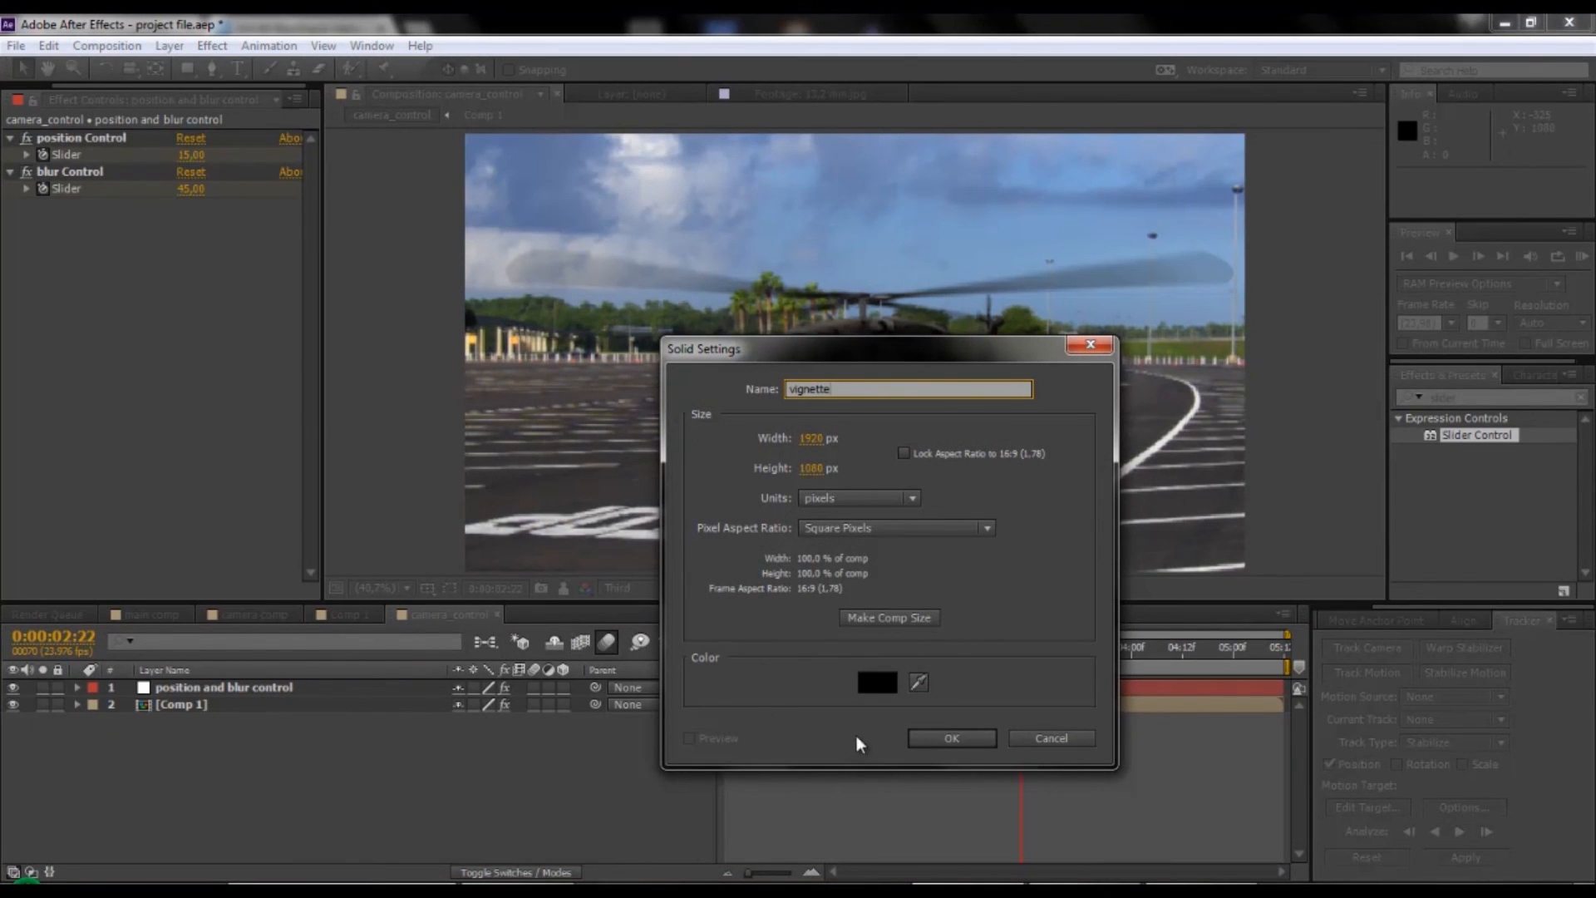
left_click(952, 738)
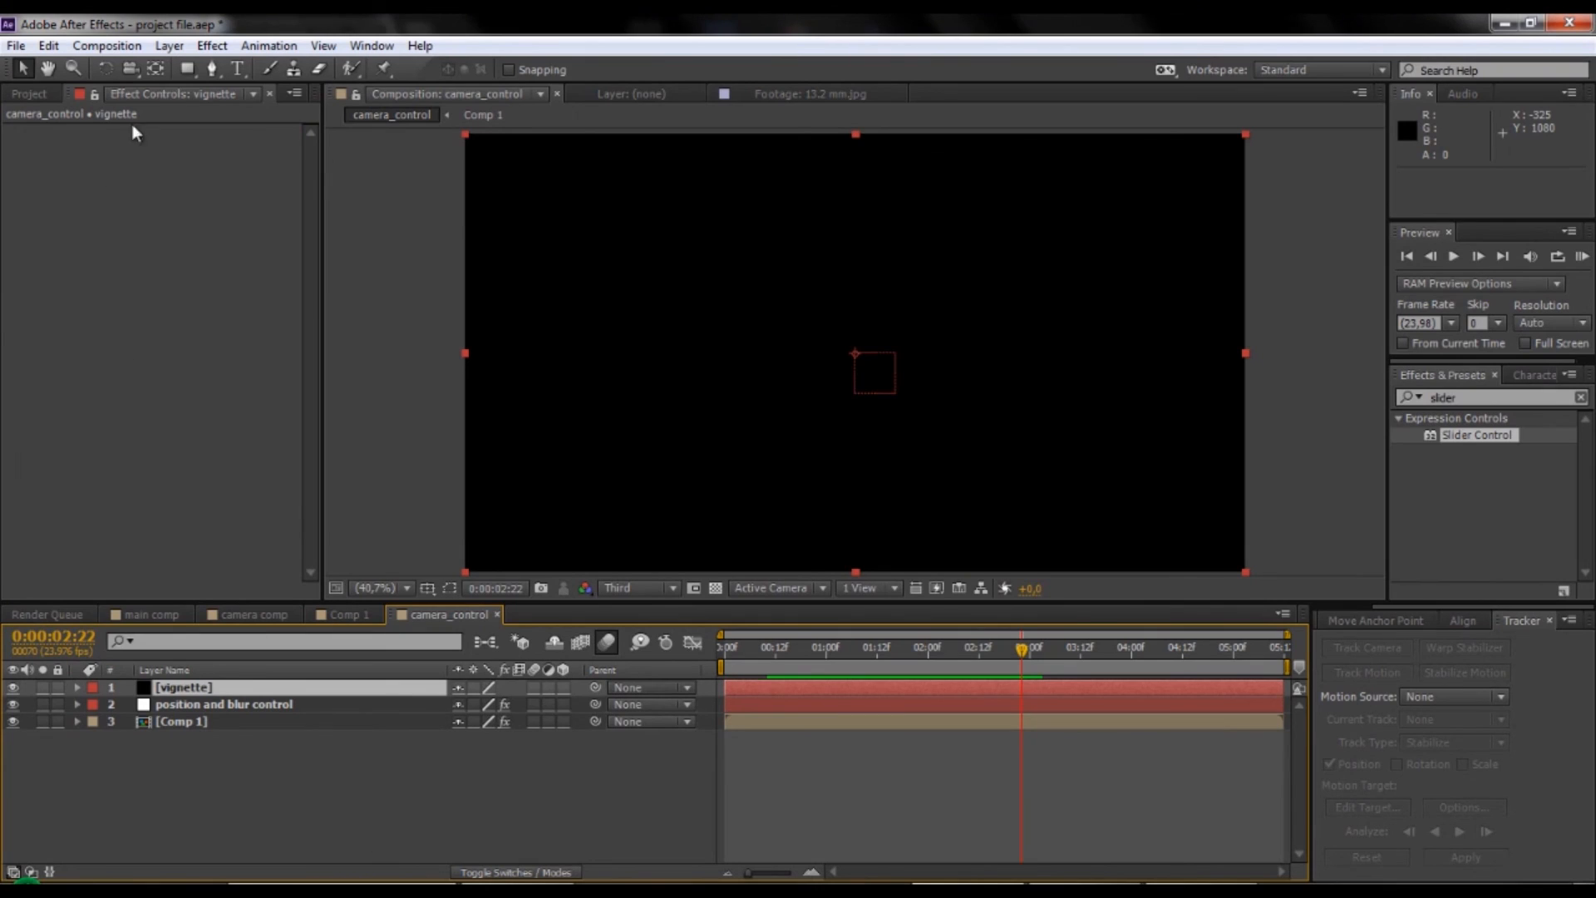
Add an elliptical mask filling the whole vignette solid and set its mask mode to Subtract.
left_click(184, 69)
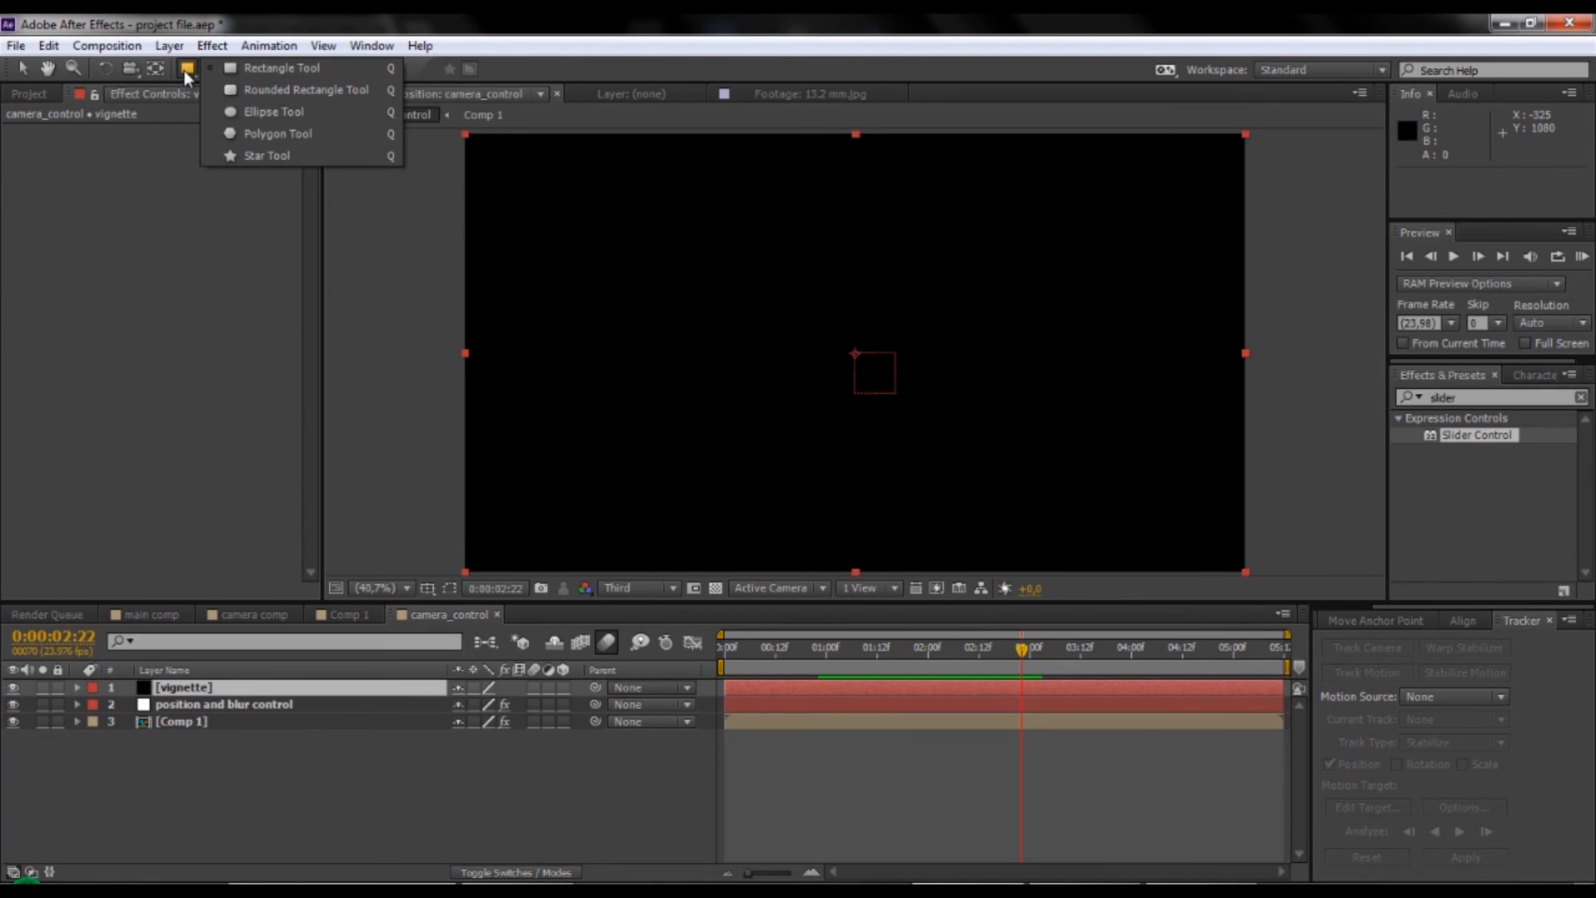
left_click(249, 115)
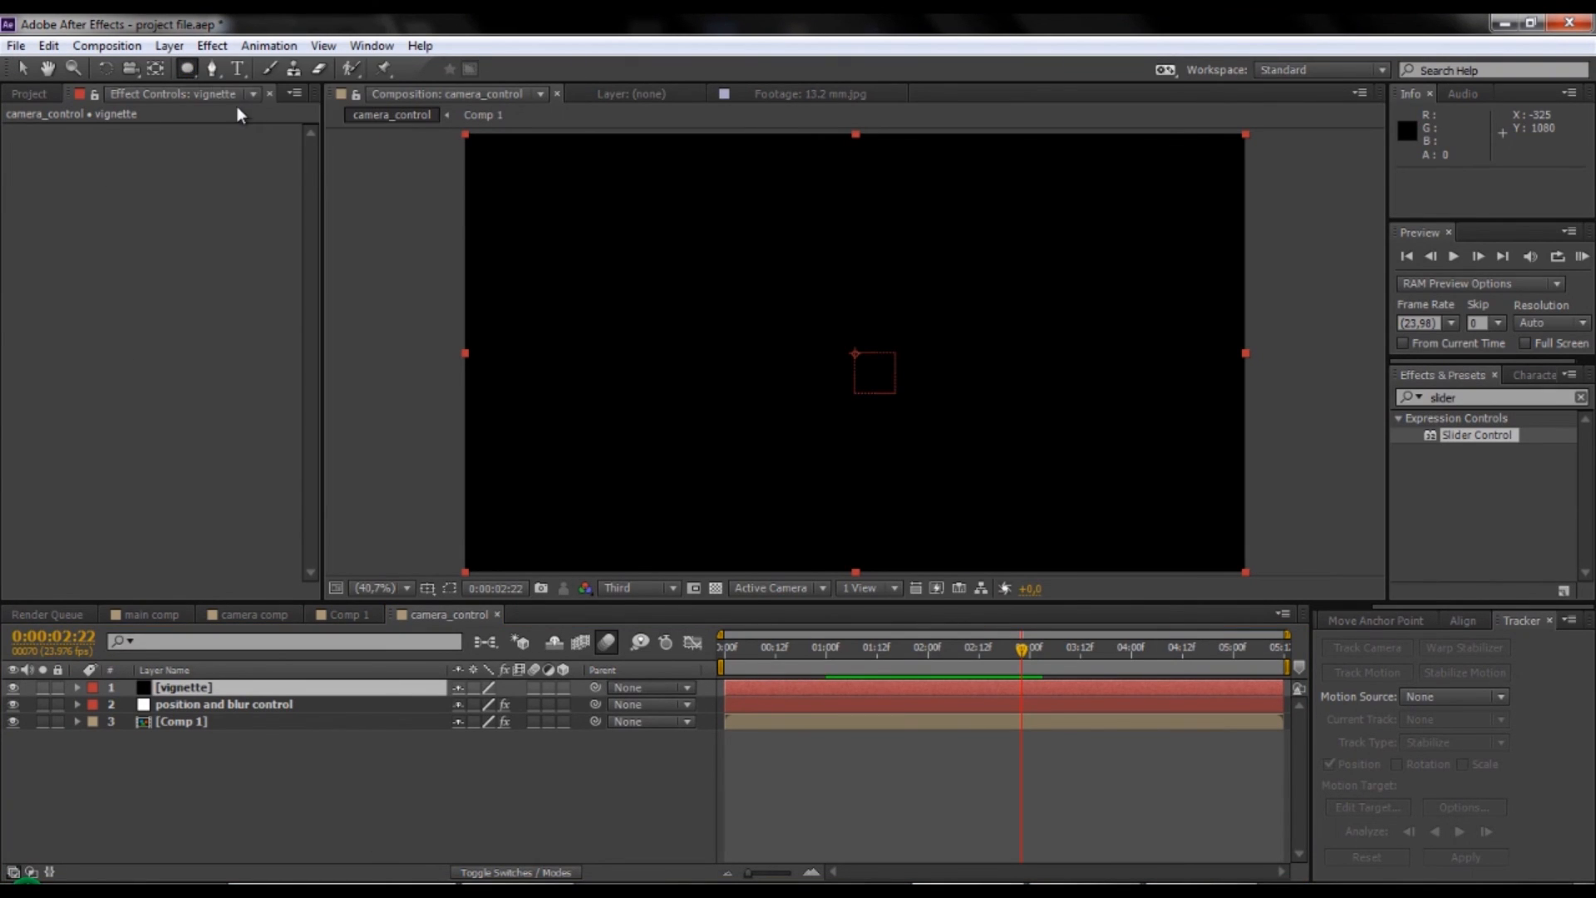
double_click(187, 69)
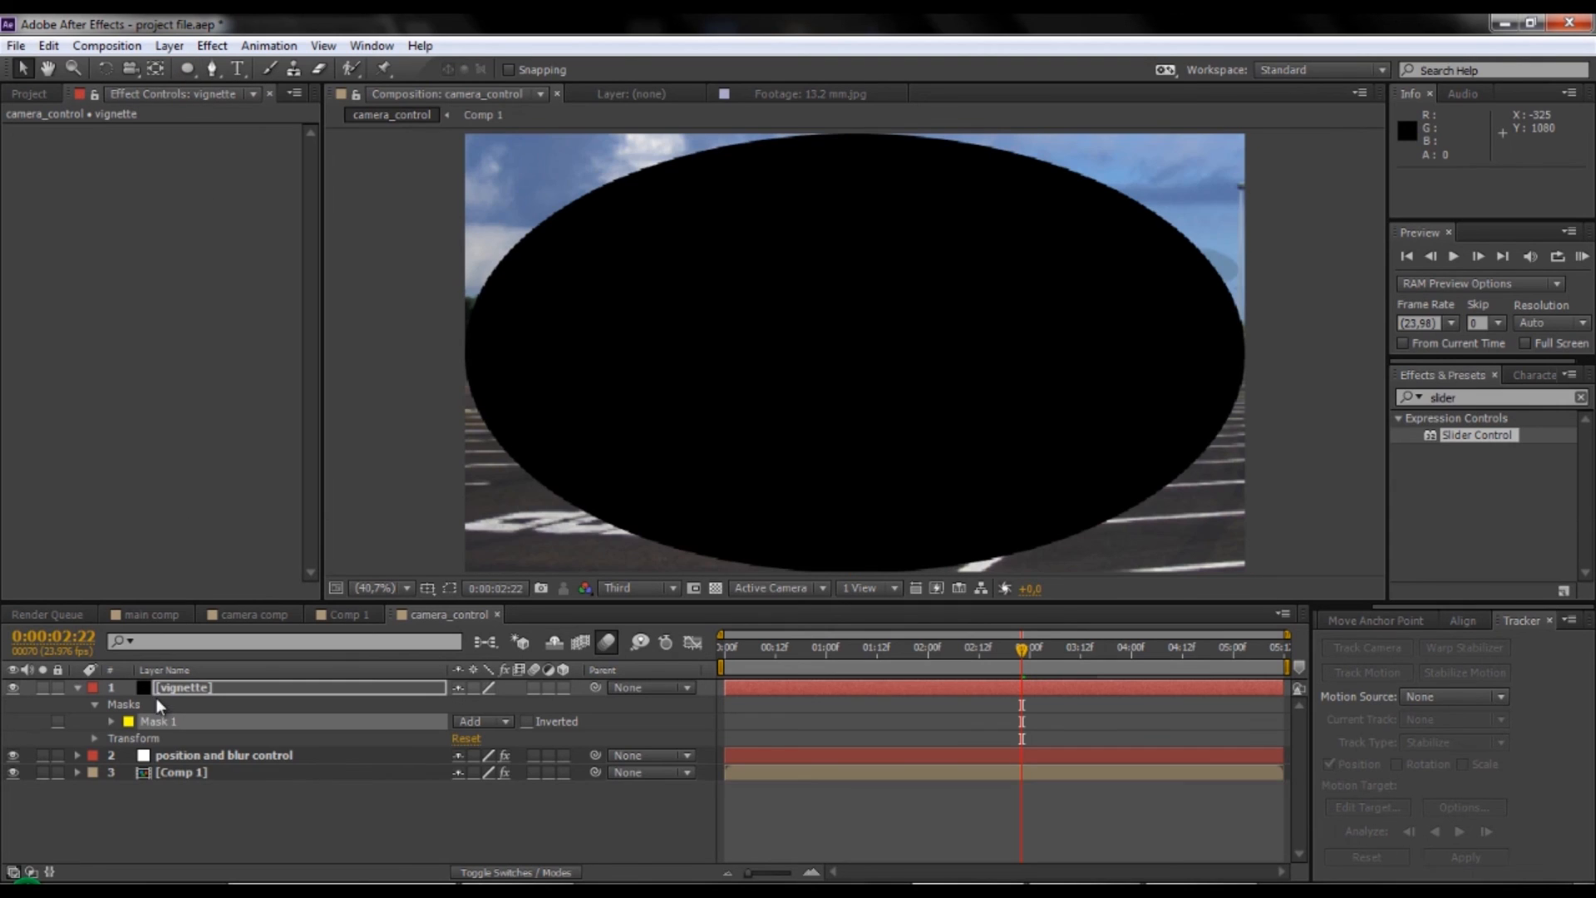
left_click(464, 720)
left_click(516, 612)
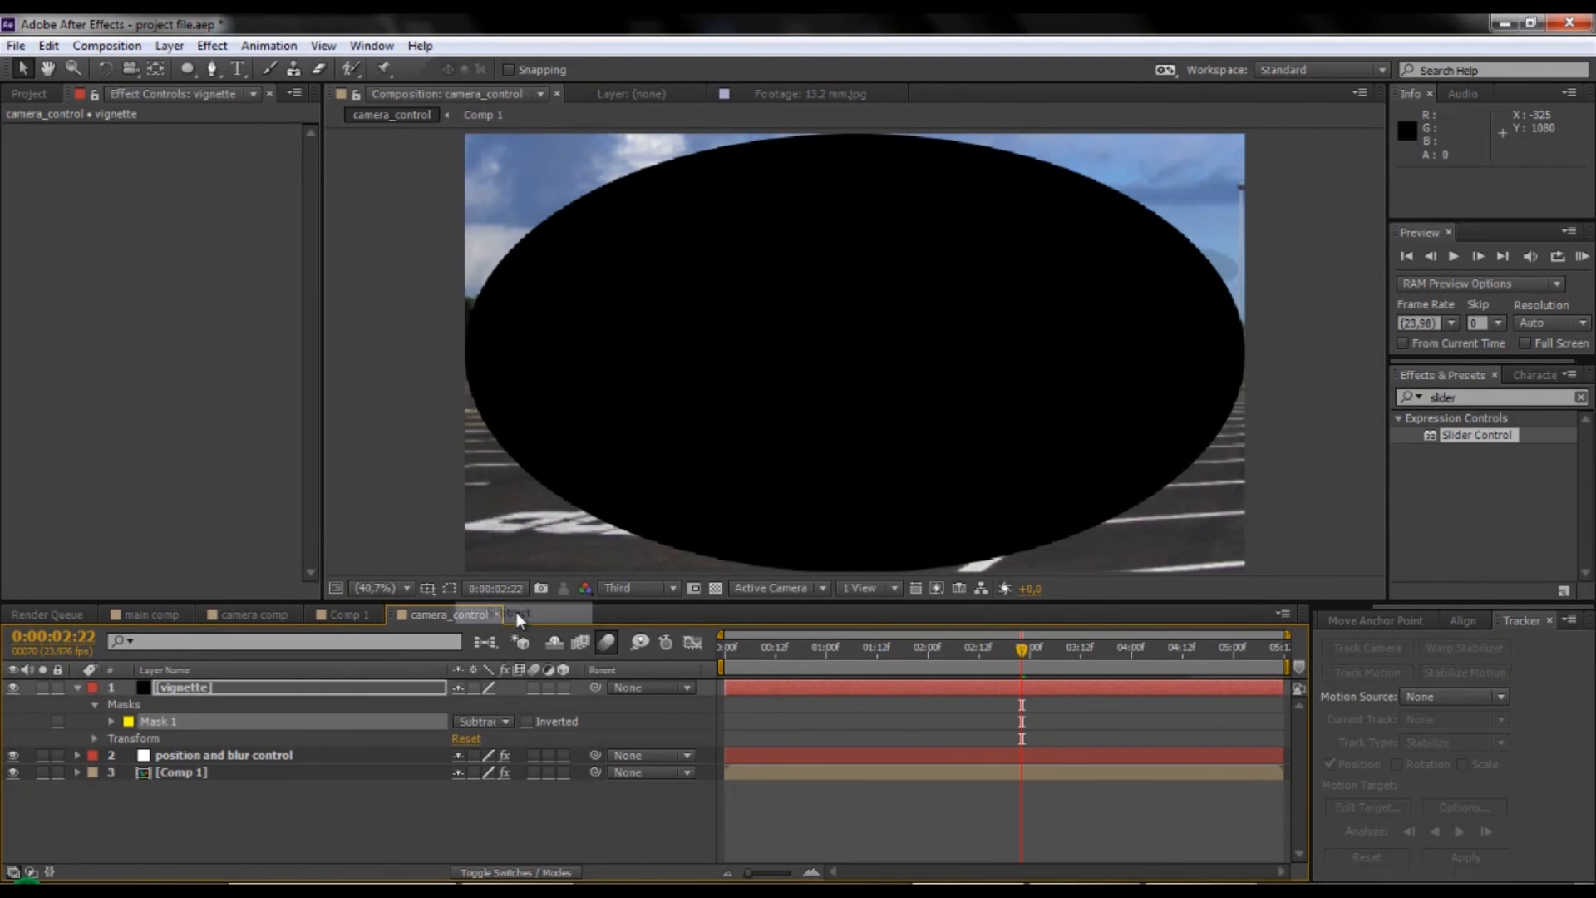
Soften the vignette mask with a feather of about 237 px and expand it outward so only the frame's outer corners are darkened.
left_click(111, 721)
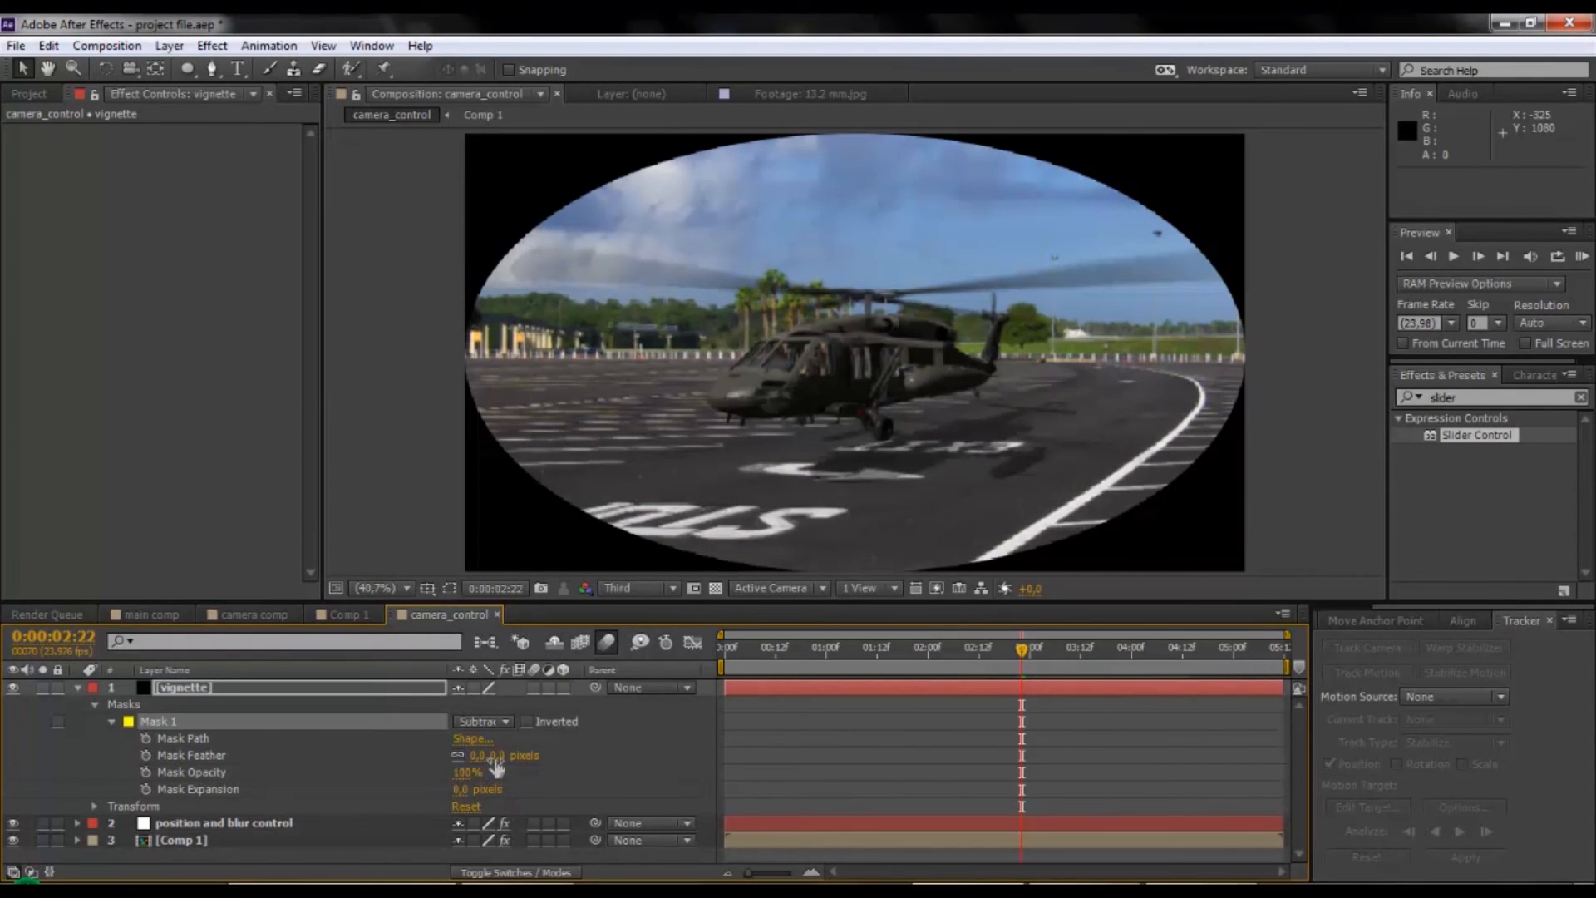
left_click_drag(482, 756, 731, 763)
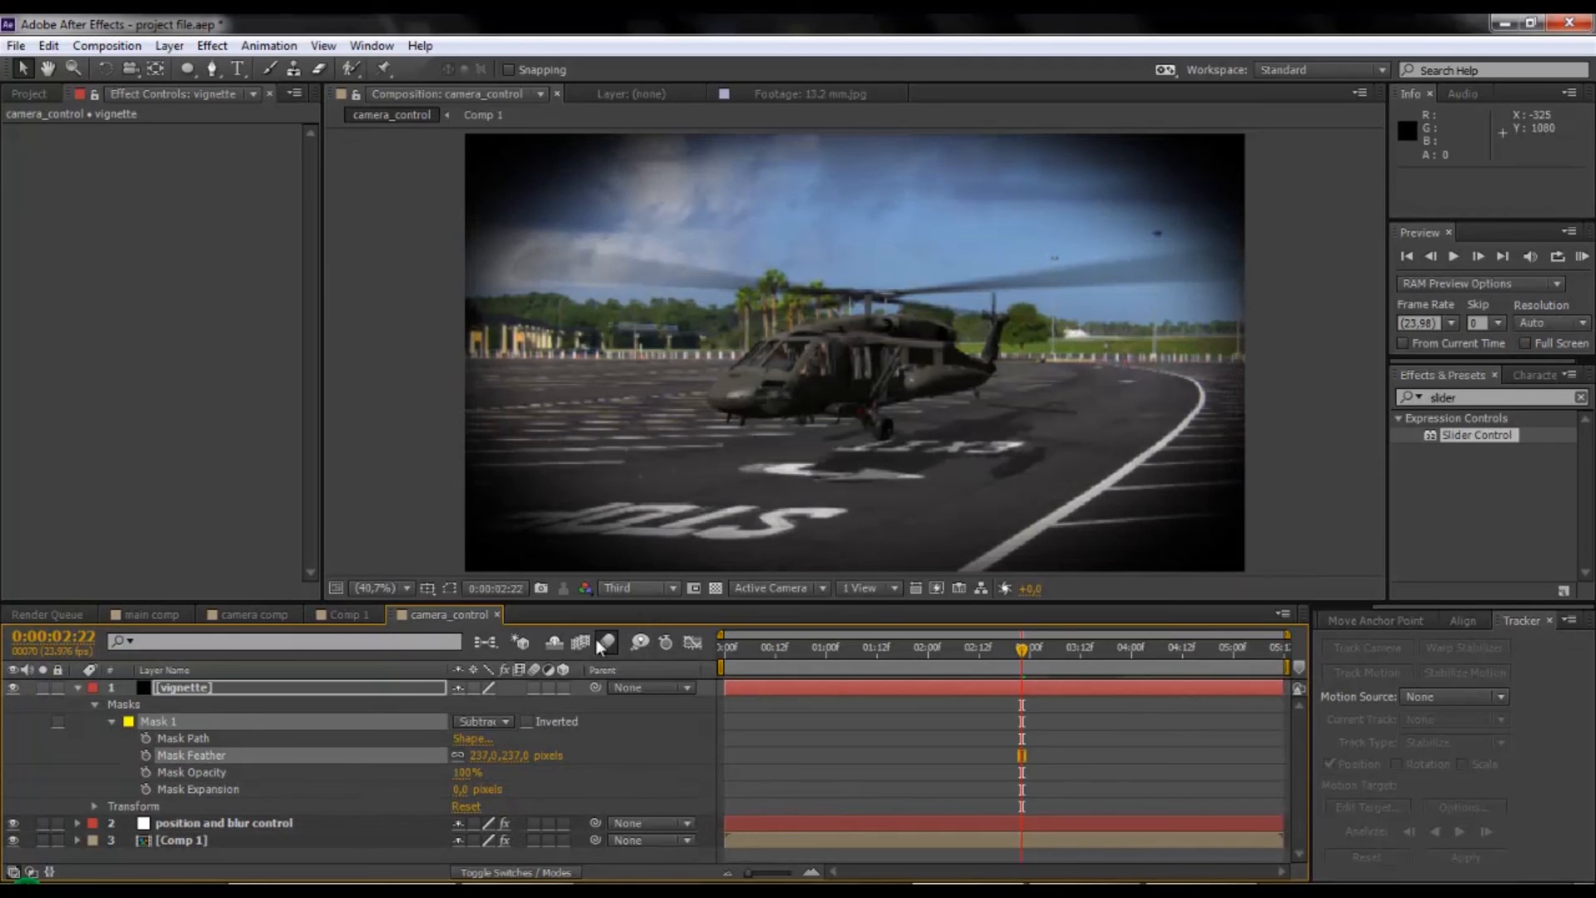
left_click(455, 791)
left_click_drag(455, 791, 664, 795)
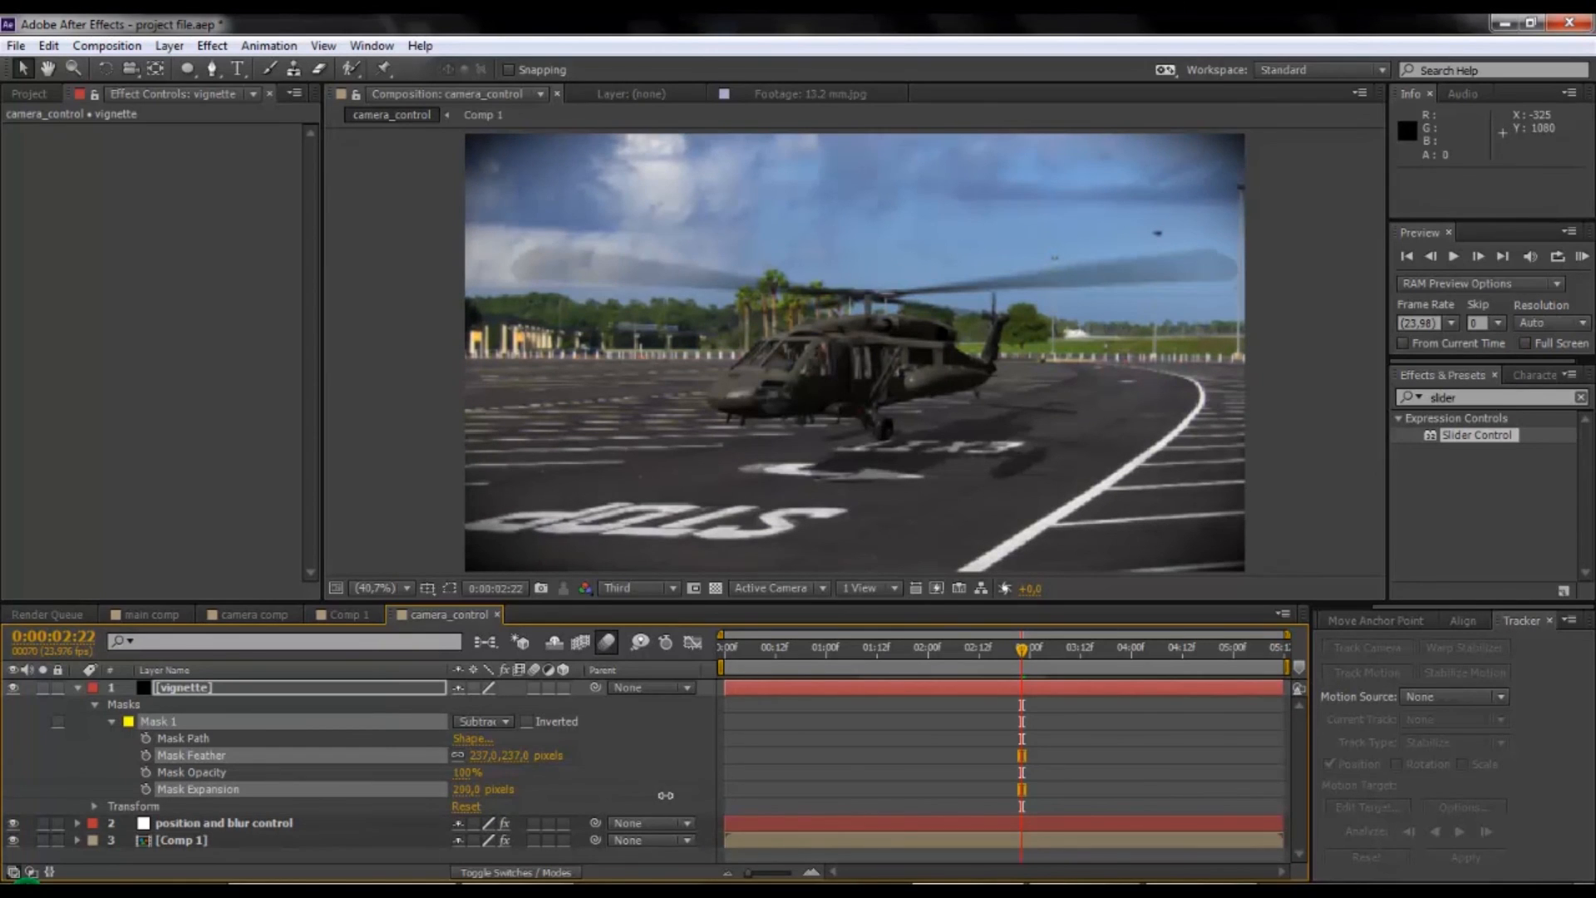
left_click_drag(487, 757, 556, 757)
left_click(79, 687)
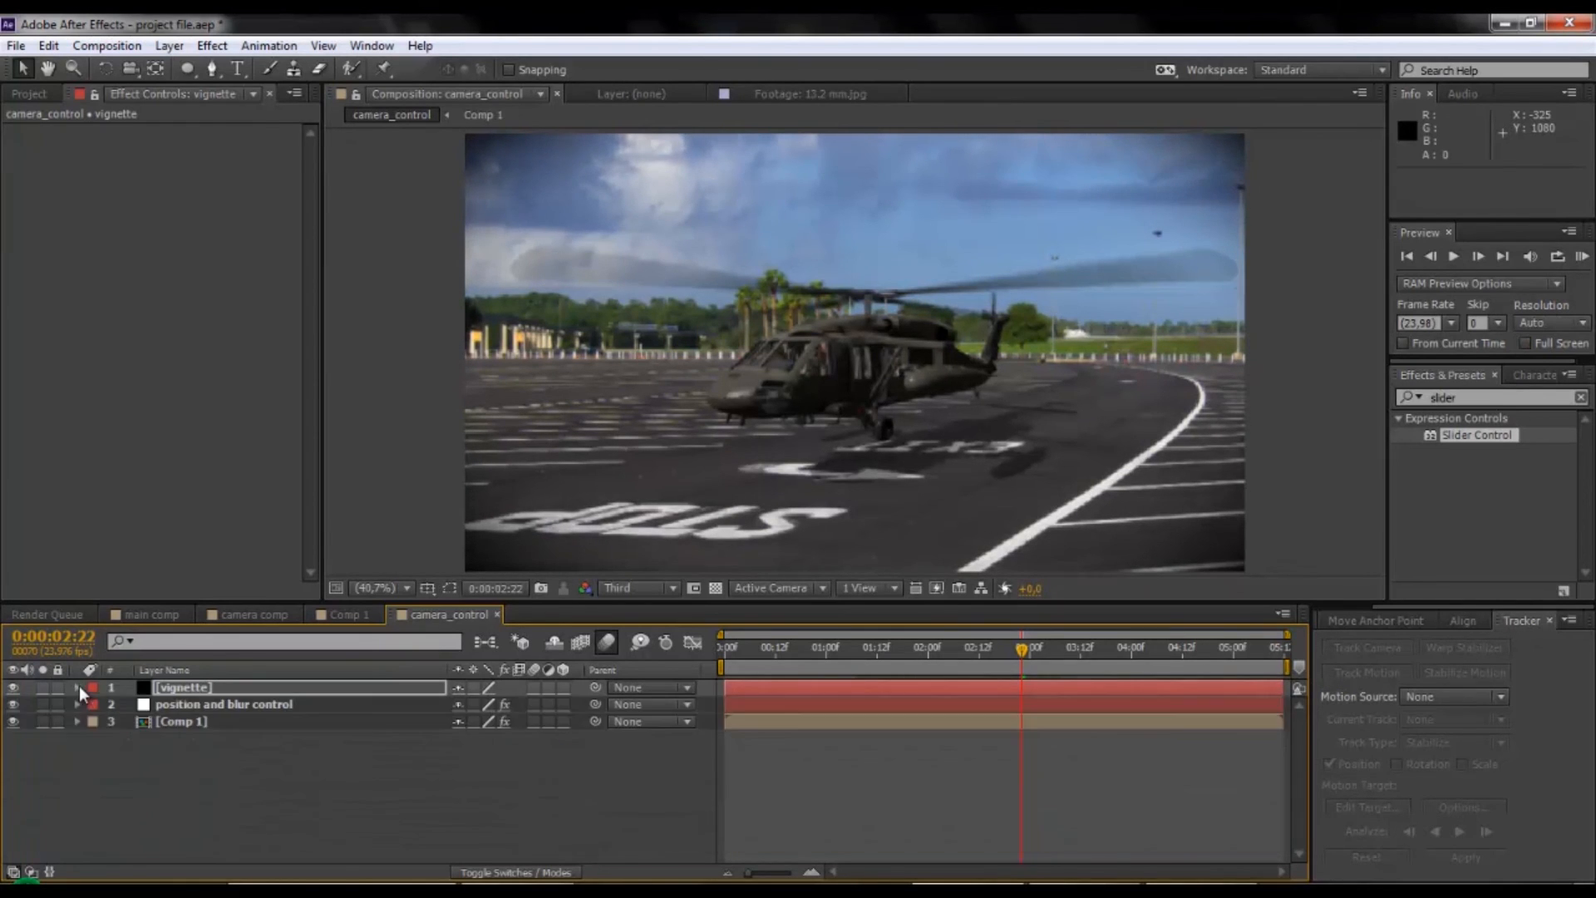
Create an adjustment layer above the vignette in camera_control and apply the Curves effect to it.
left_click(170, 45)
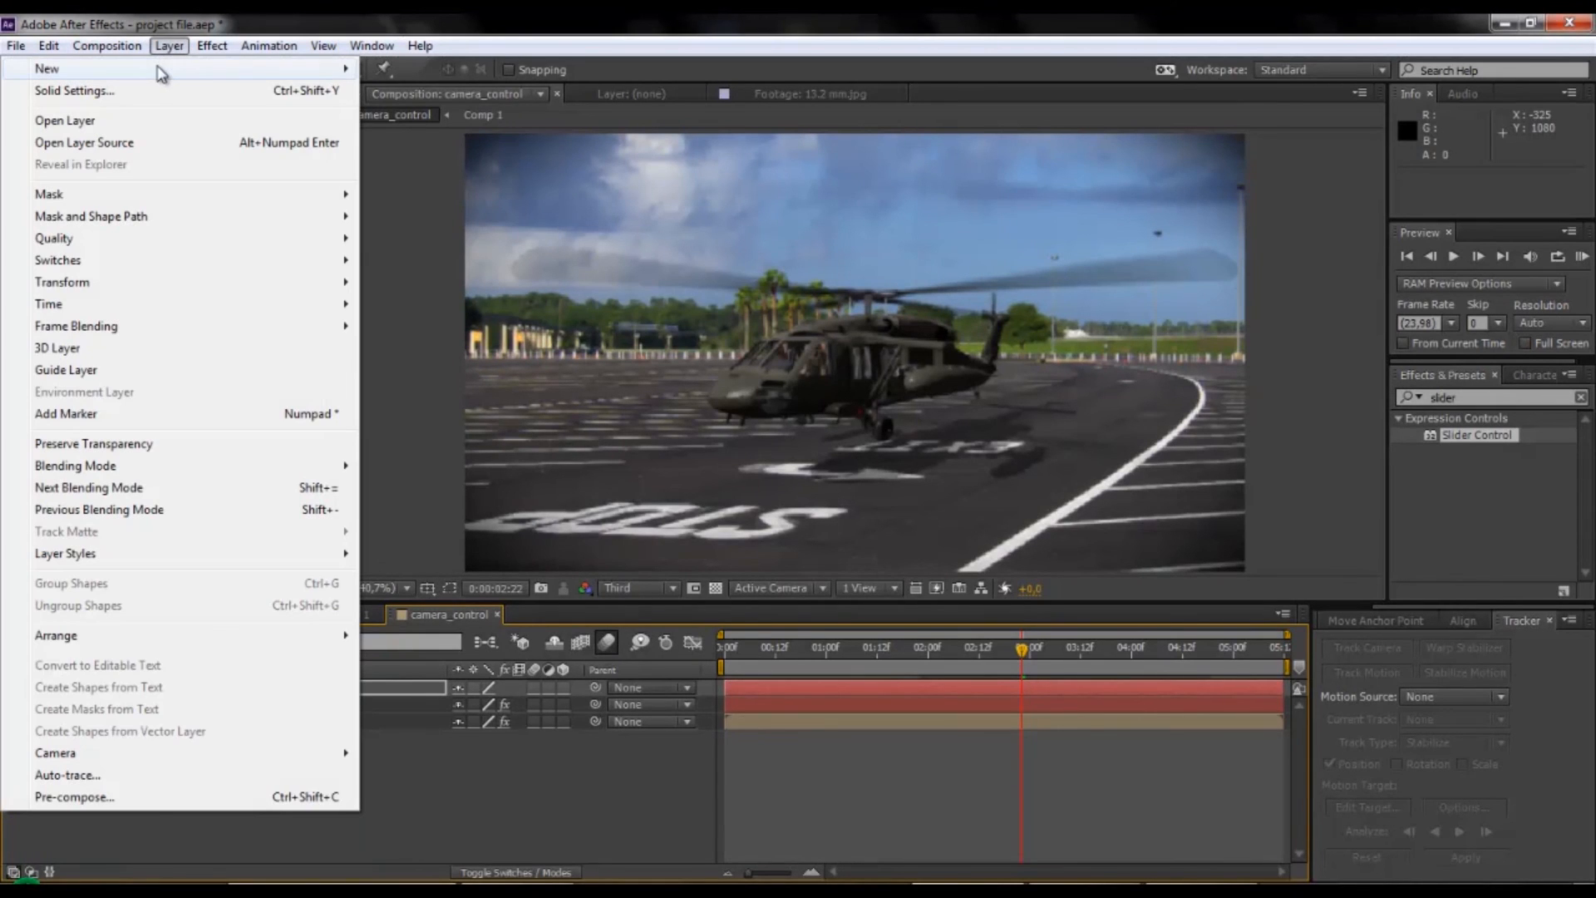
mouse_move(165, 70)
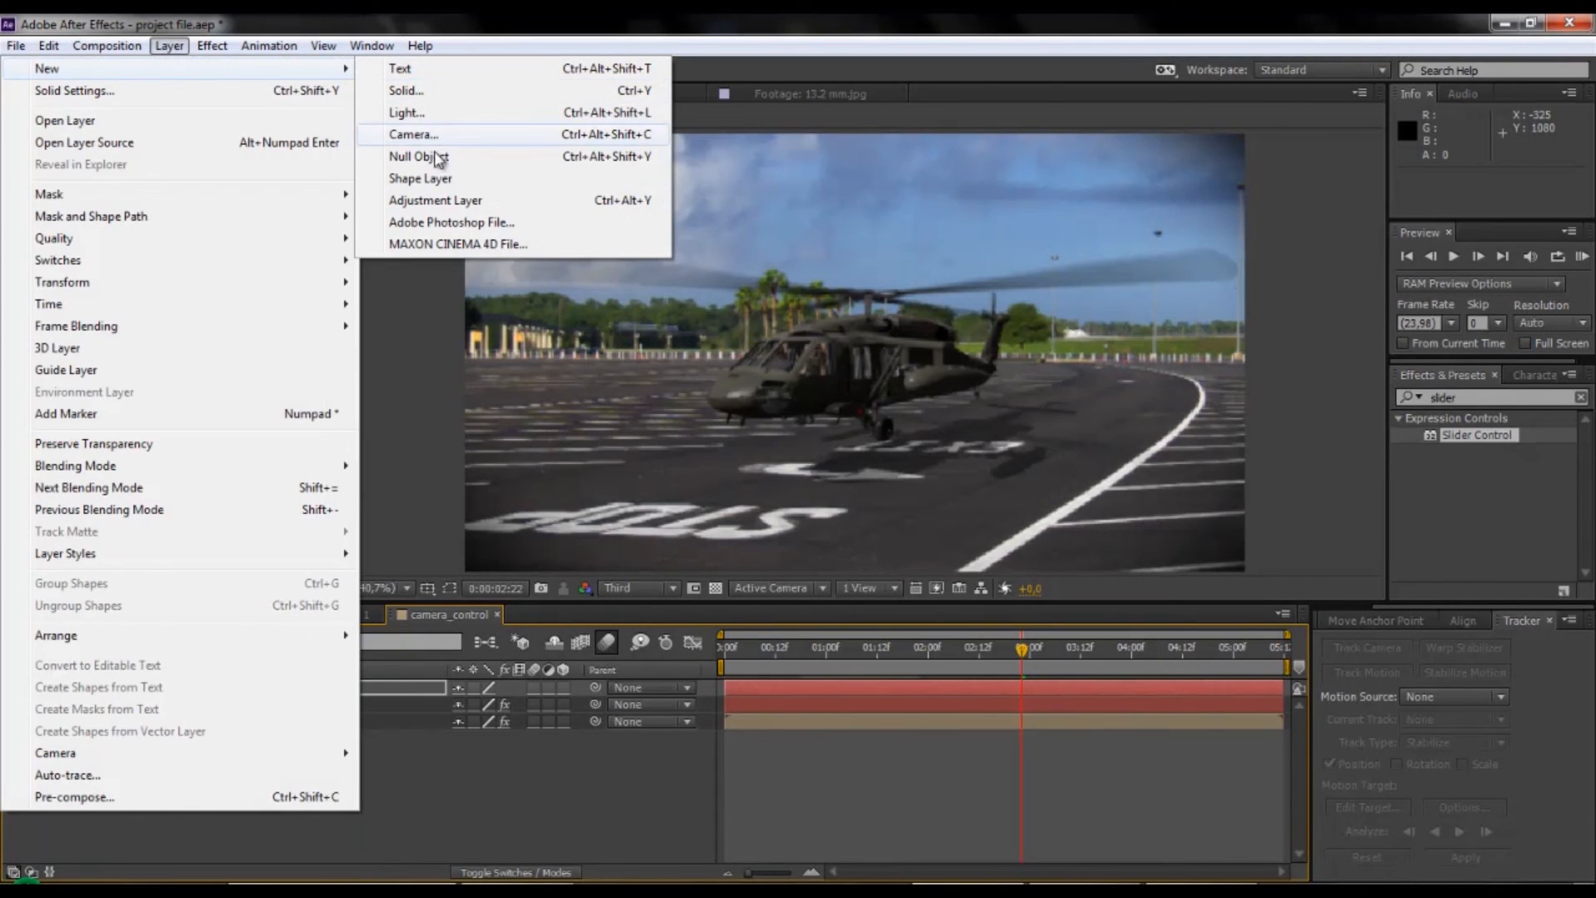
left_click(436, 200)
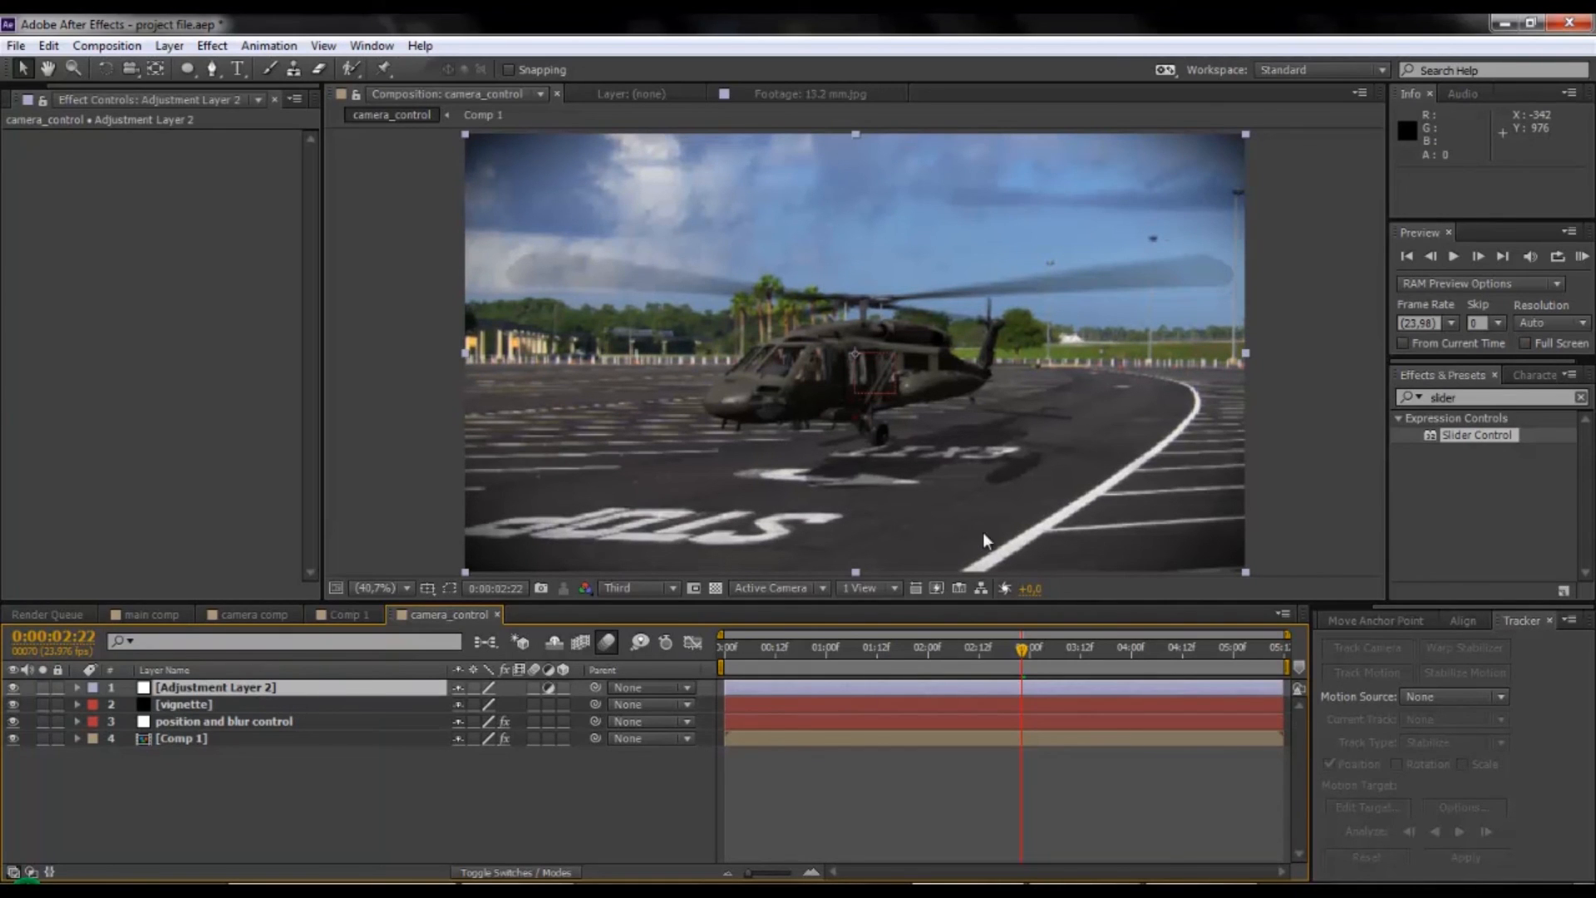
left_click(1481, 396)
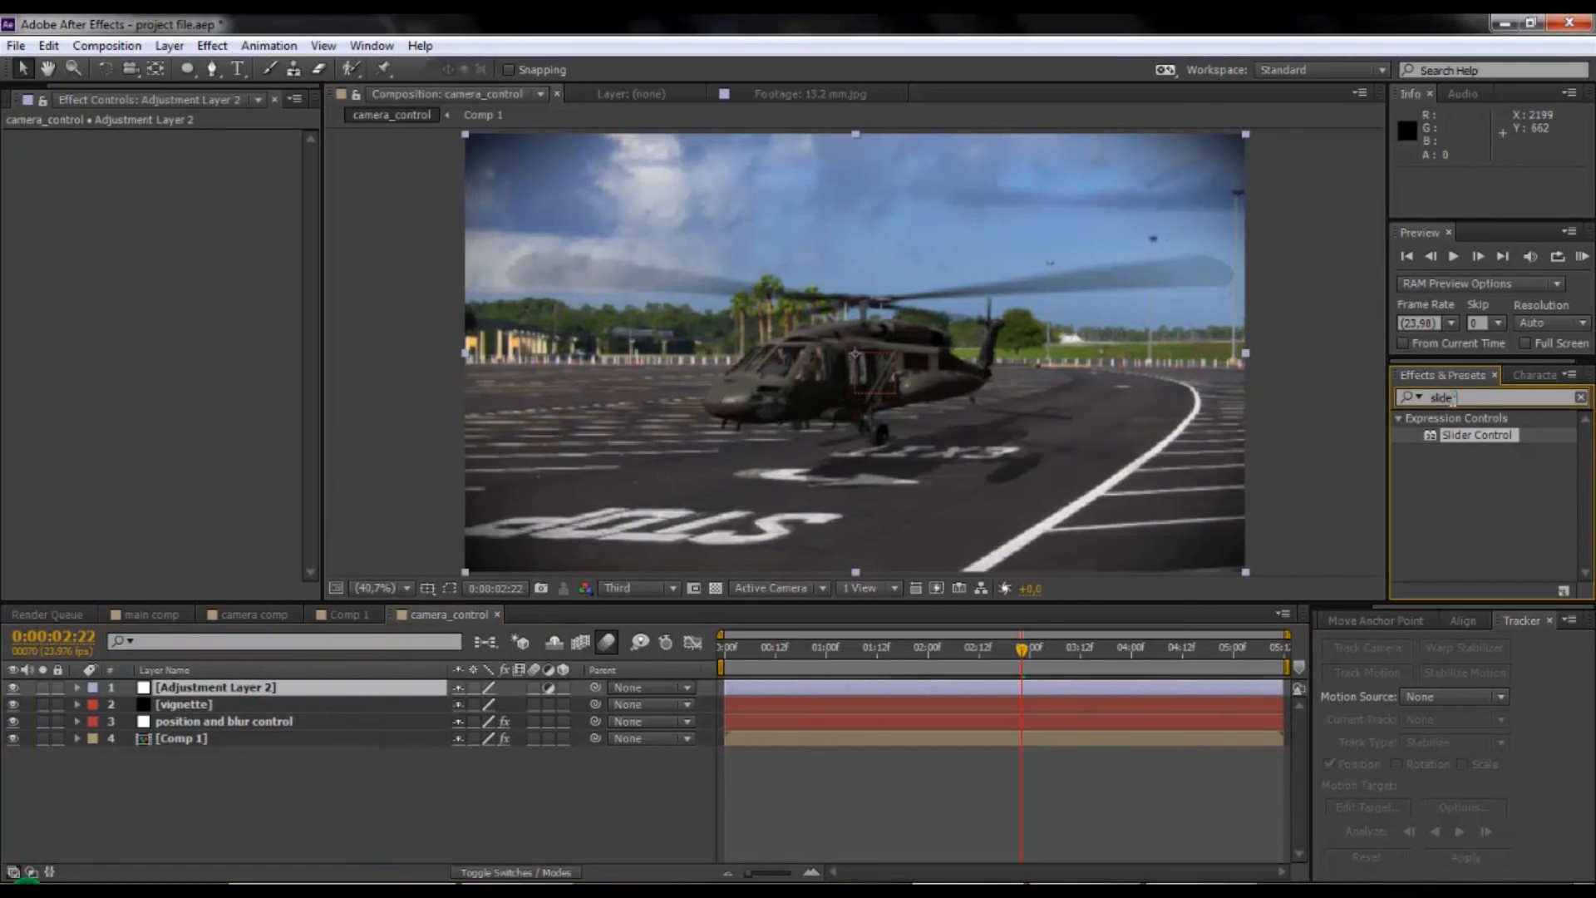
type("curve")
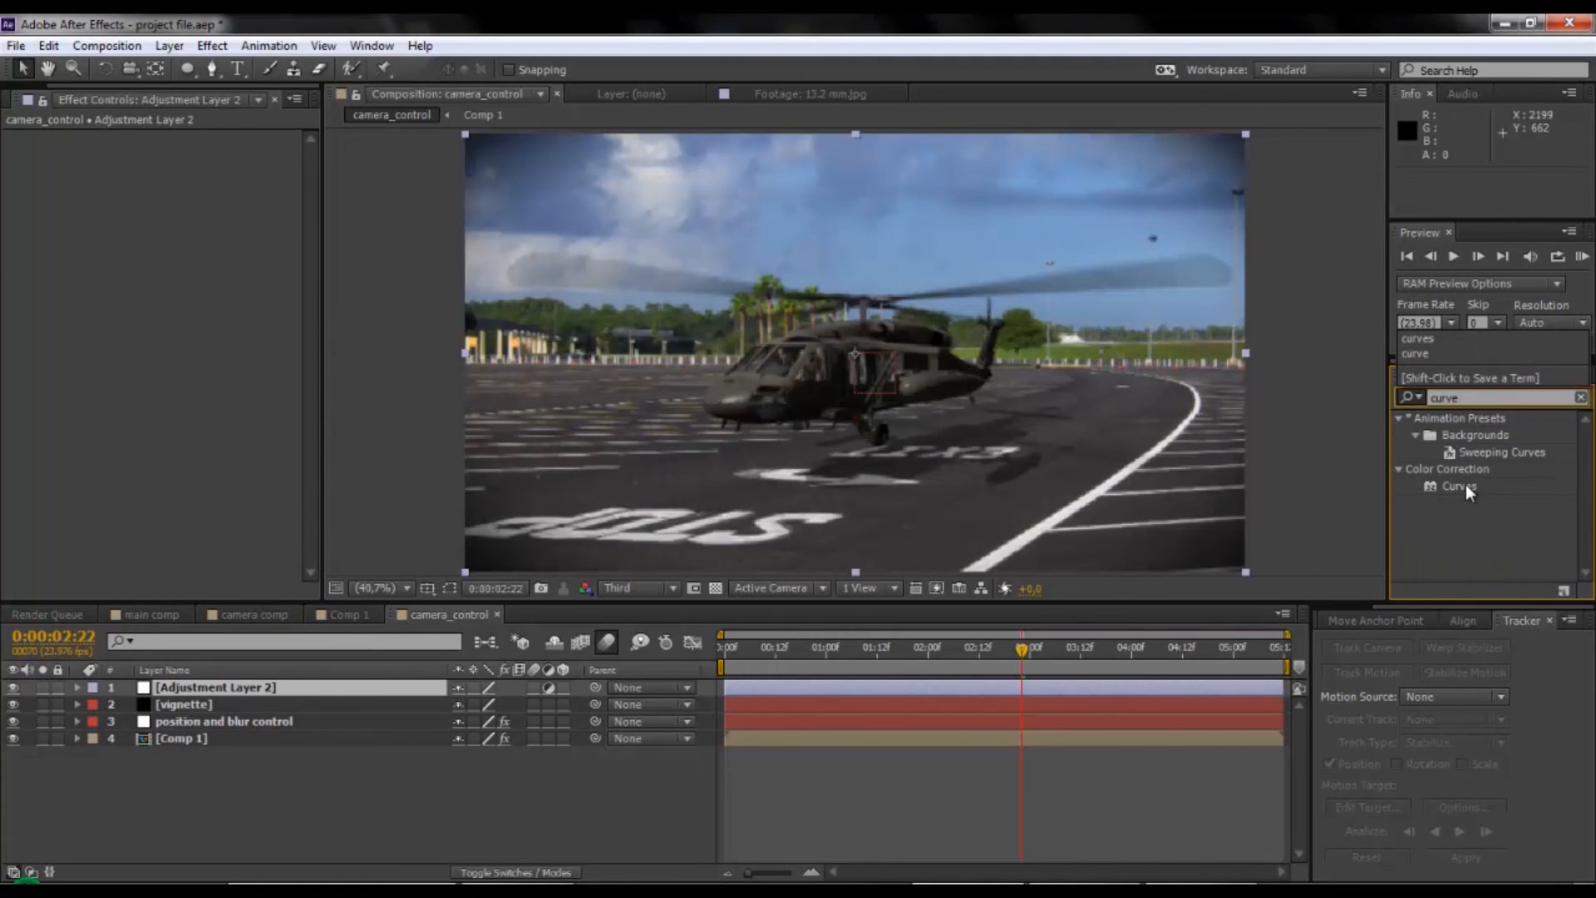
left_click_drag(1461, 485, 271, 684)
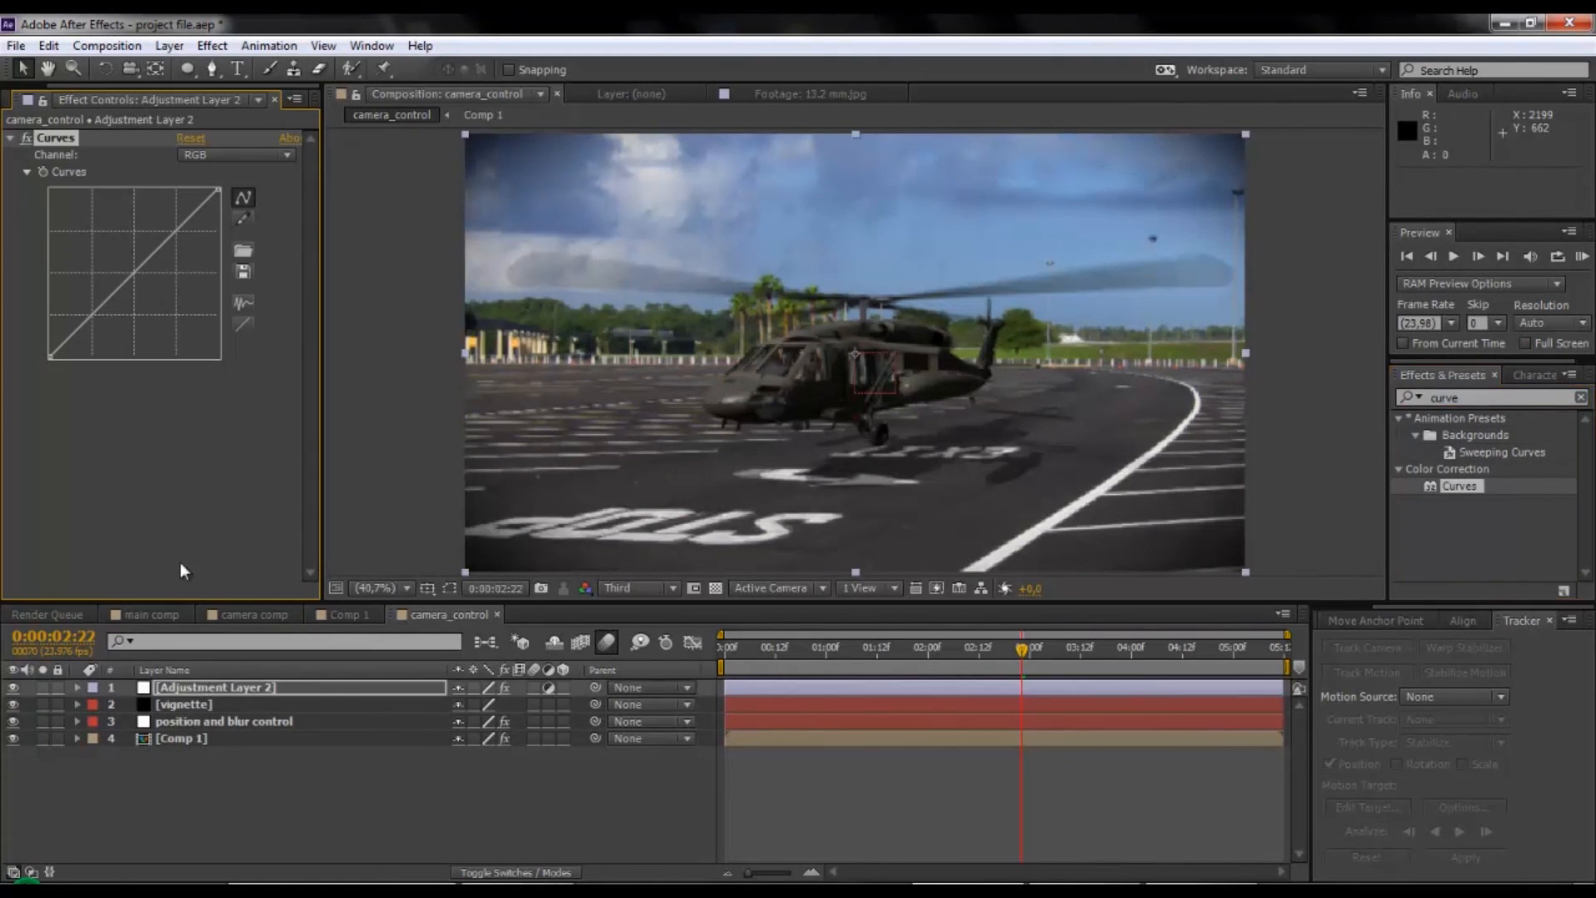
Shape the RGB curve into a gentle S by lowering the shadows slightly and raising the highlights.
left_click_drag(90, 315, 94, 319)
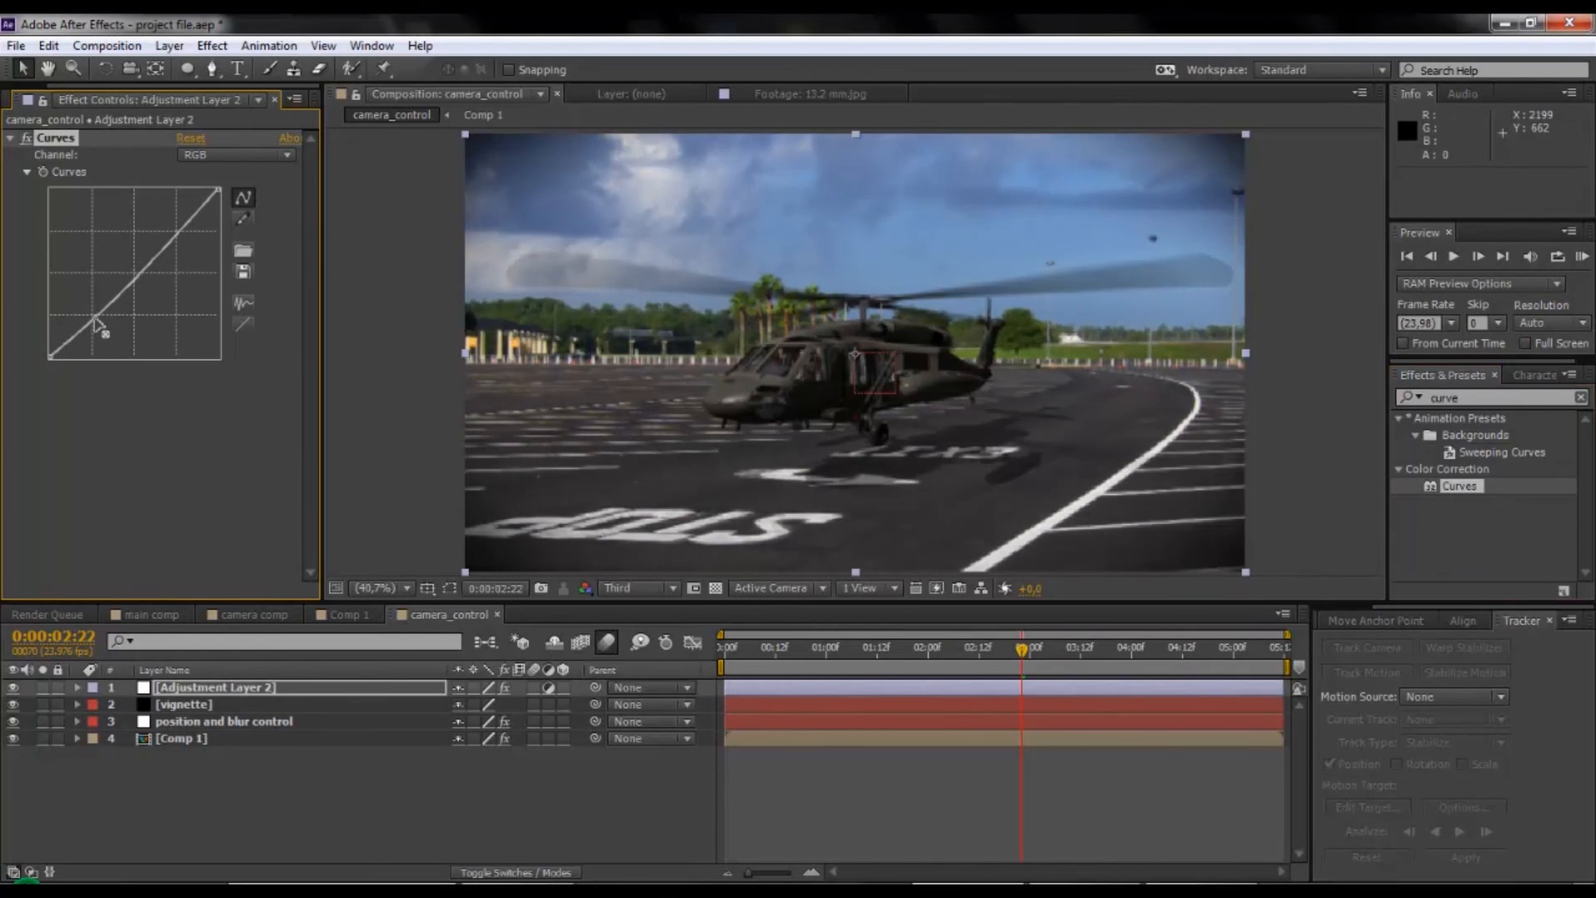
left_click(176, 229)
left_click_drag(177, 232, 170, 202)
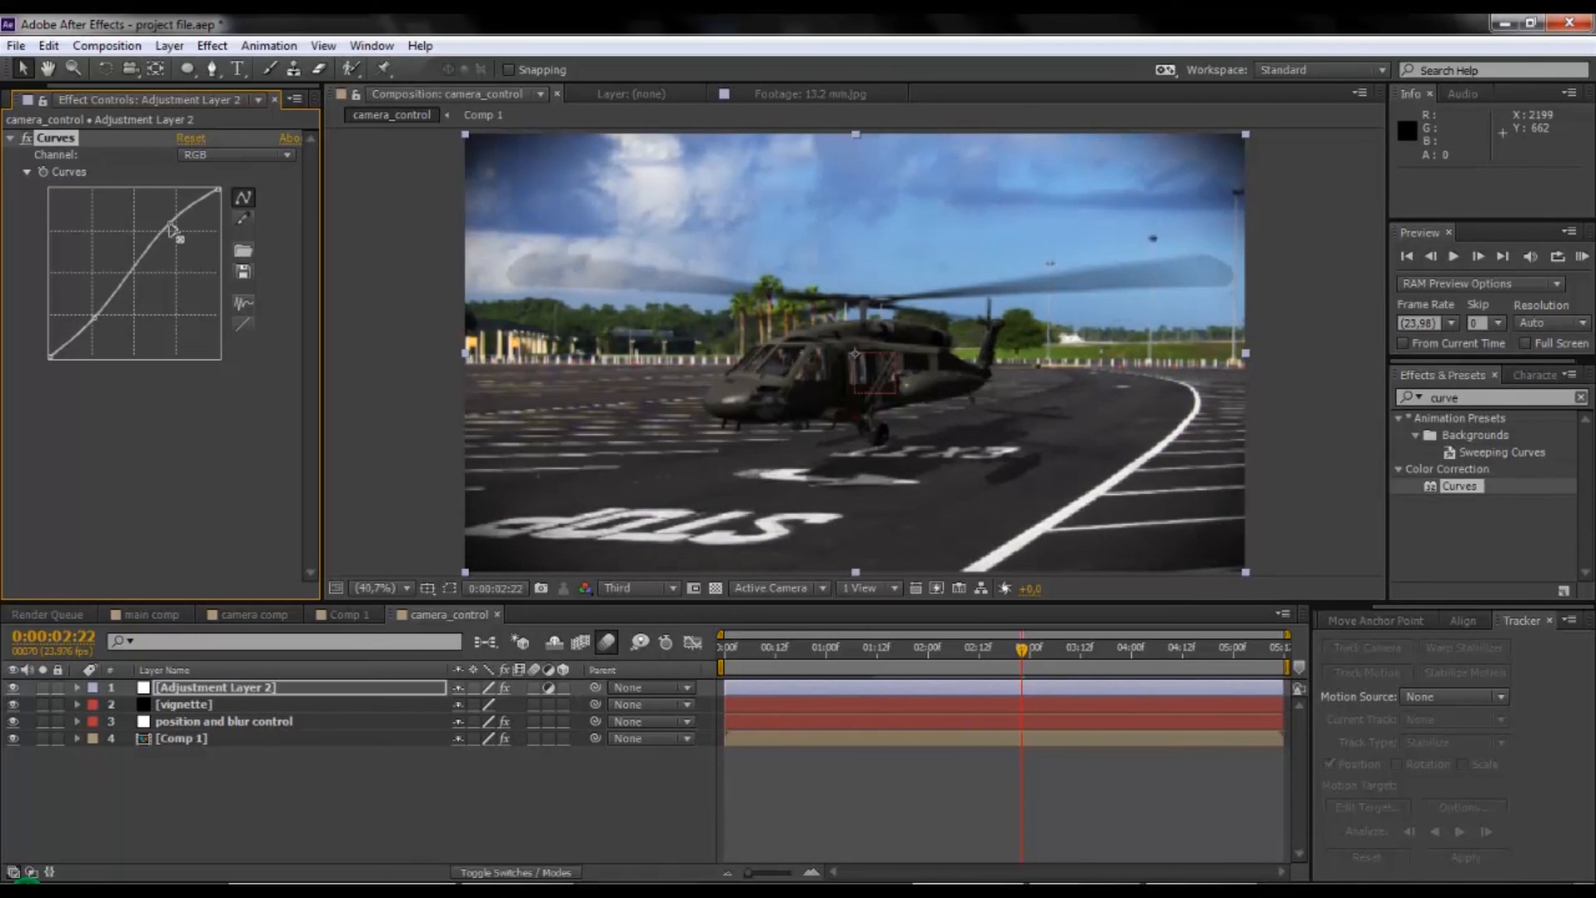
Fine-tune the midtones of the Blue, Red and Green curves separately, raising Blue and Green slightly for a cooler grade.
left_click(221, 158)
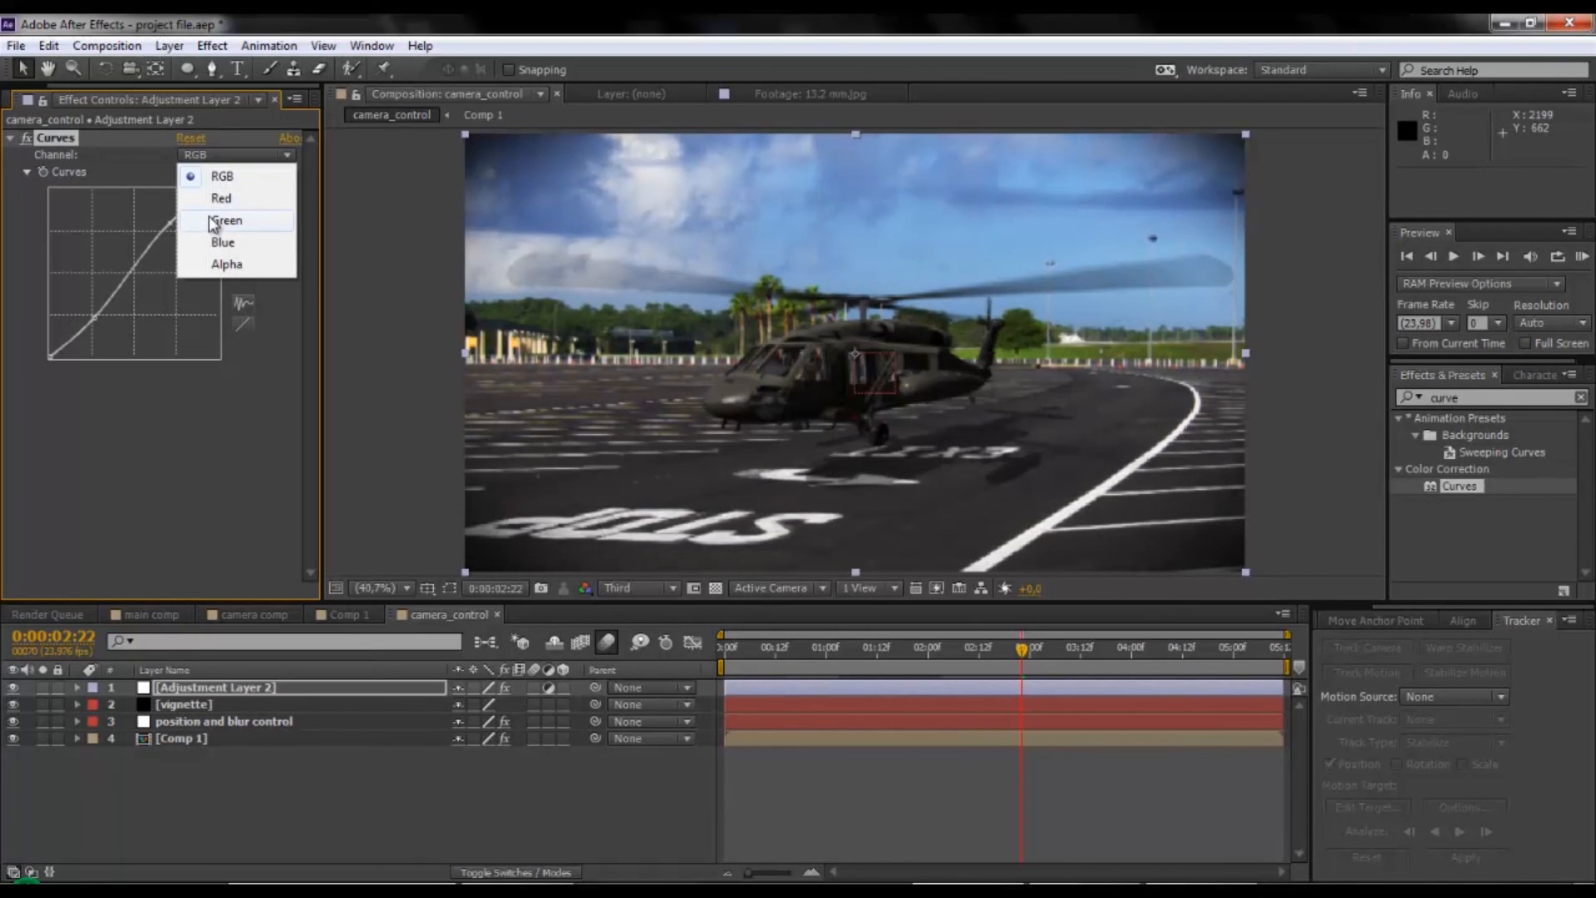
left_click(217, 241)
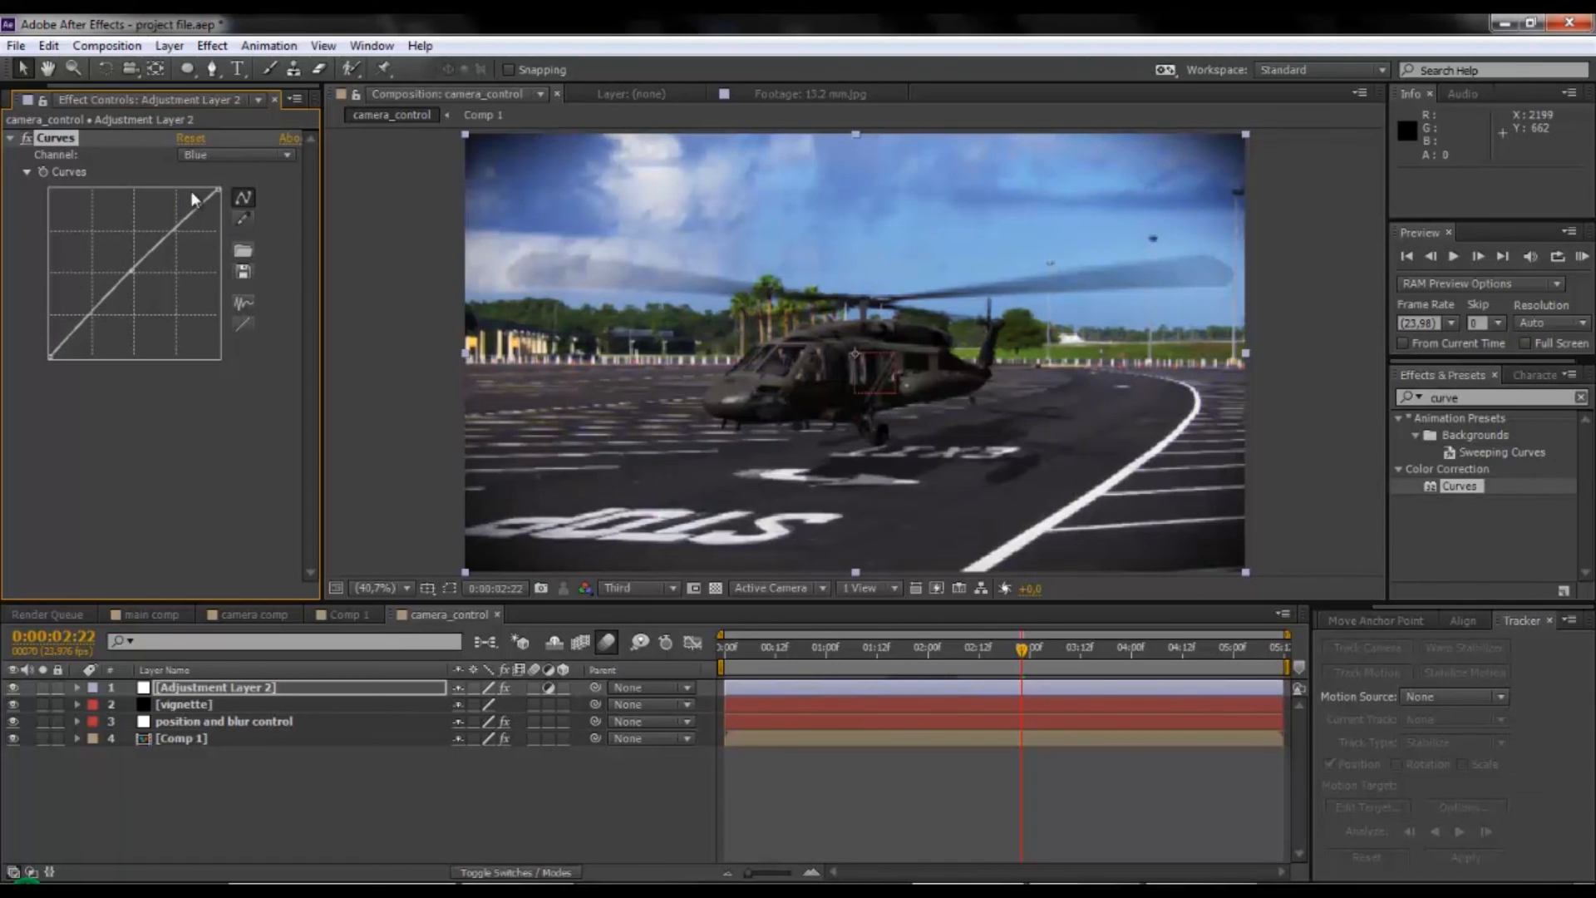
left_click(219, 157)
left_click(219, 201)
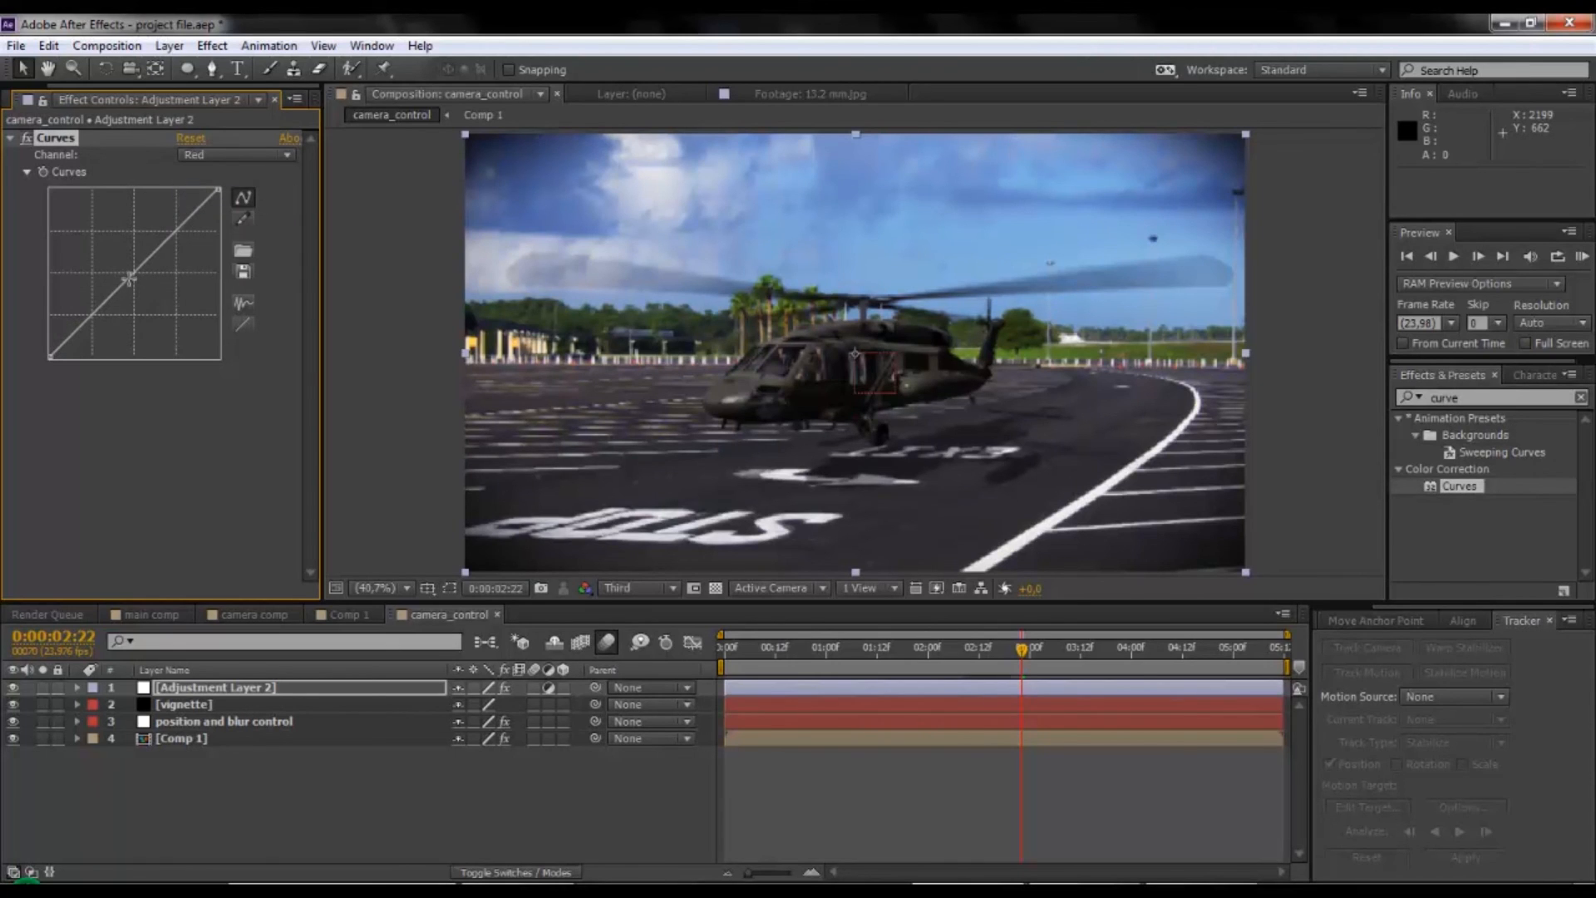
left_click(246, 156)
left_click(197, 222)
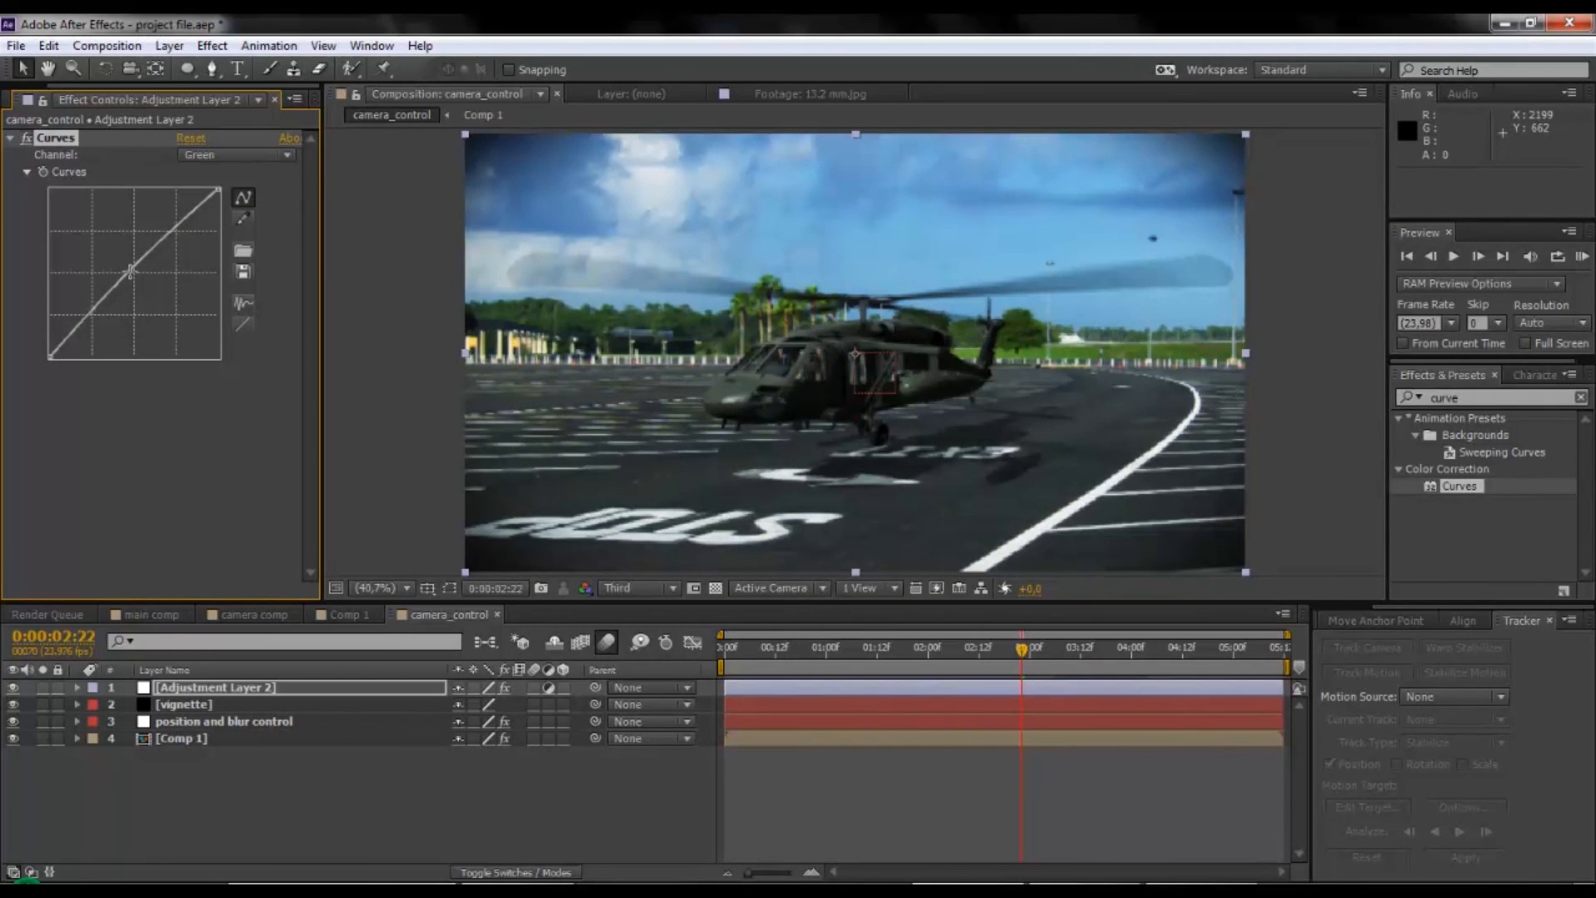
Preview the graded camera_control composition at Half resolution and save the project.
left_click(635, 589)
left_click(649, 666)
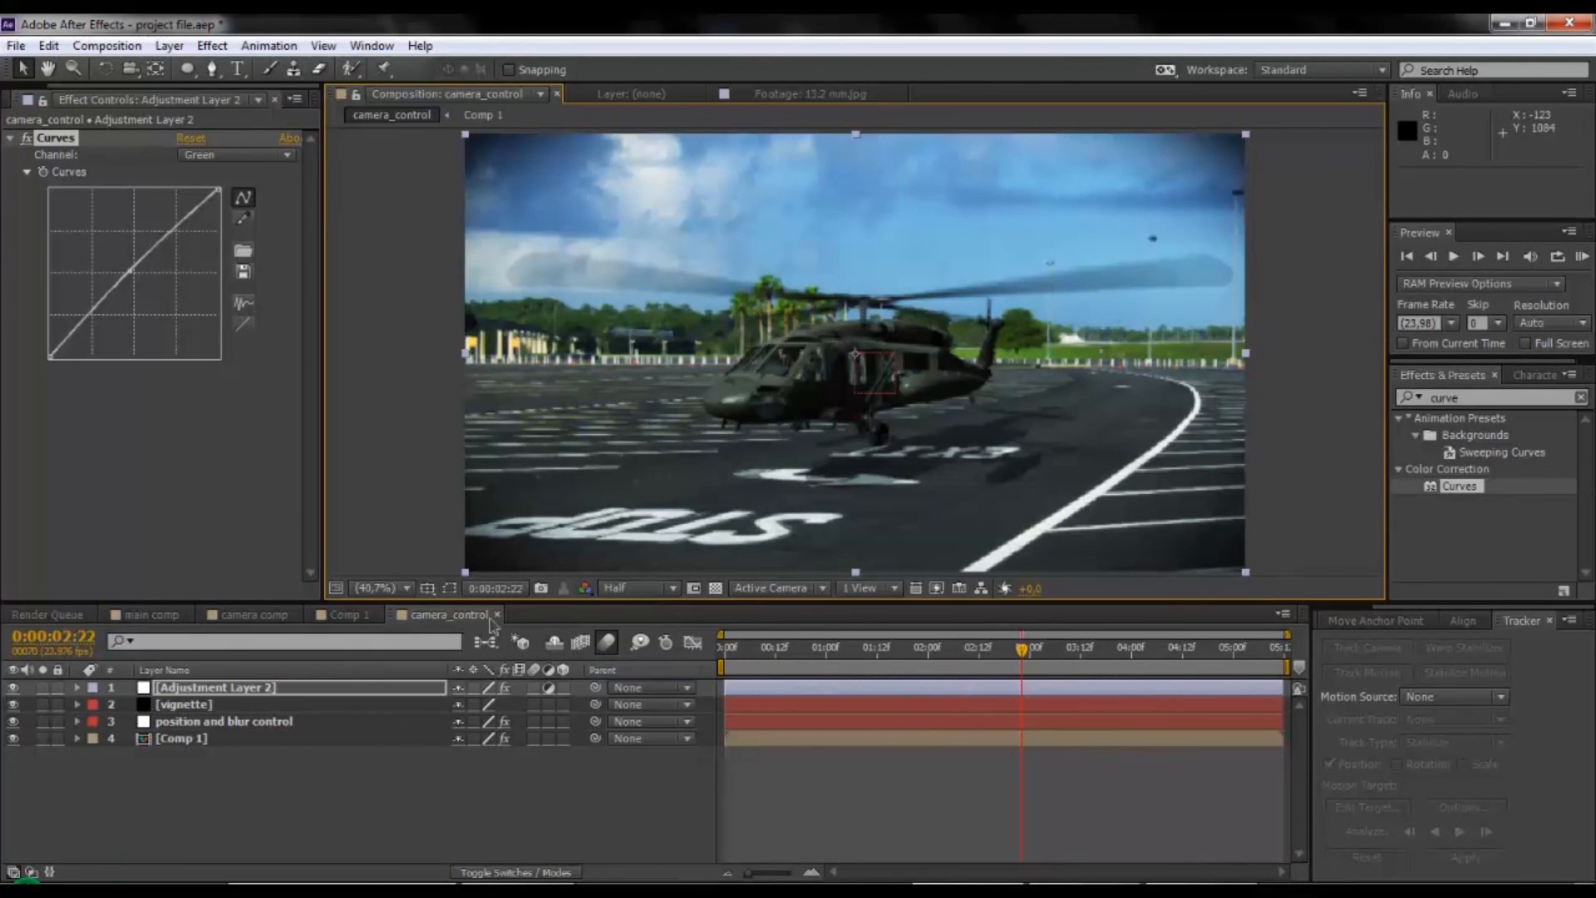
key("space")
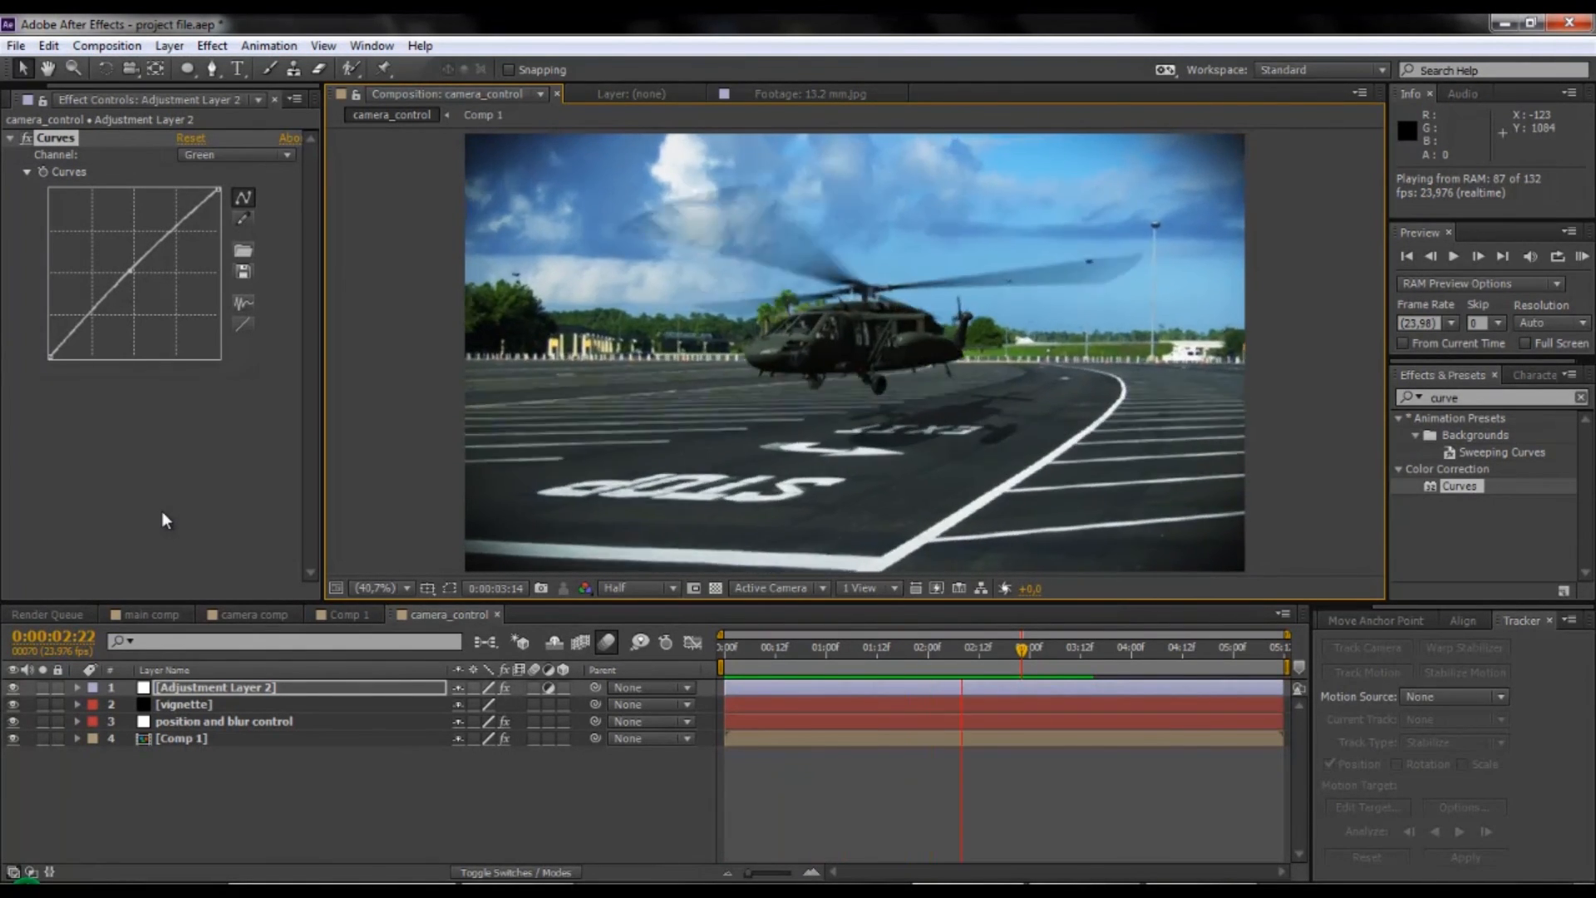
key("space")
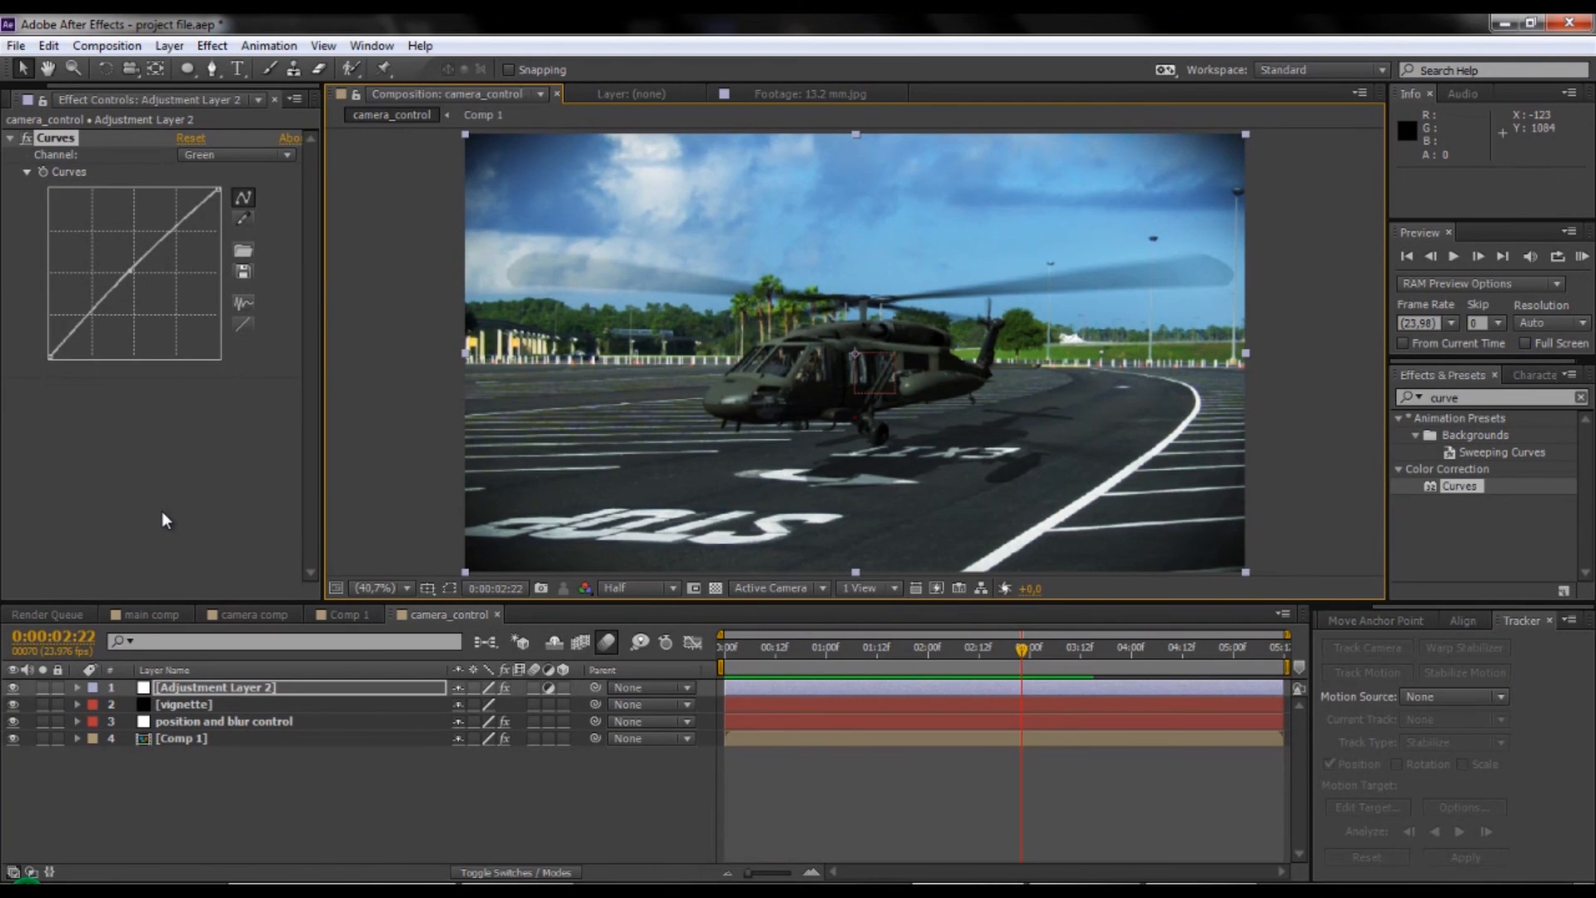
key("ctrl+s")
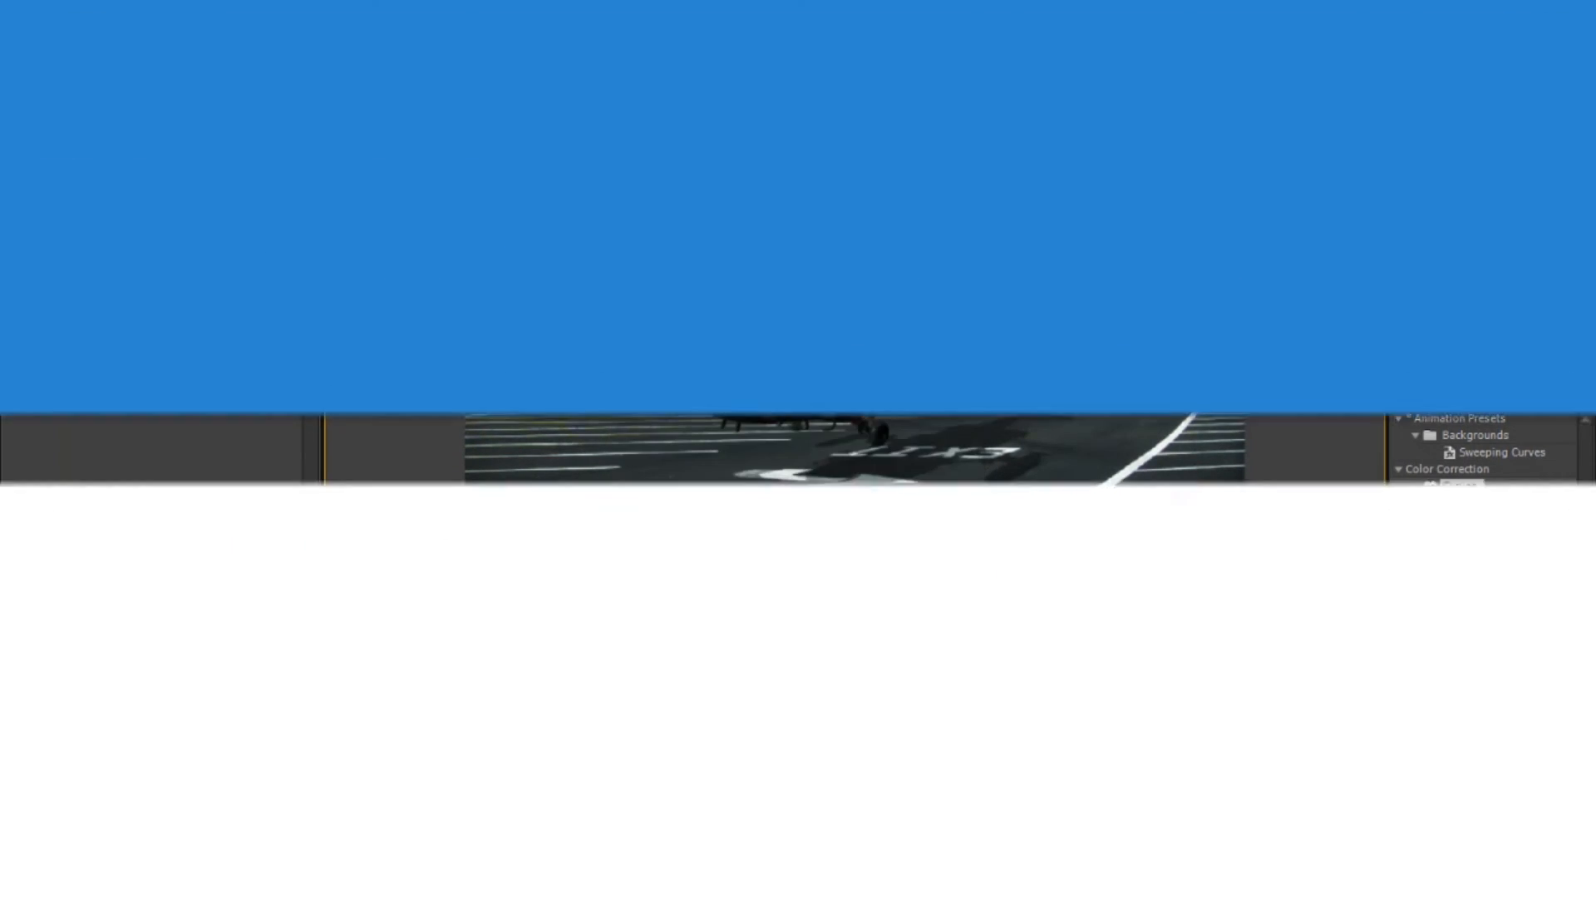